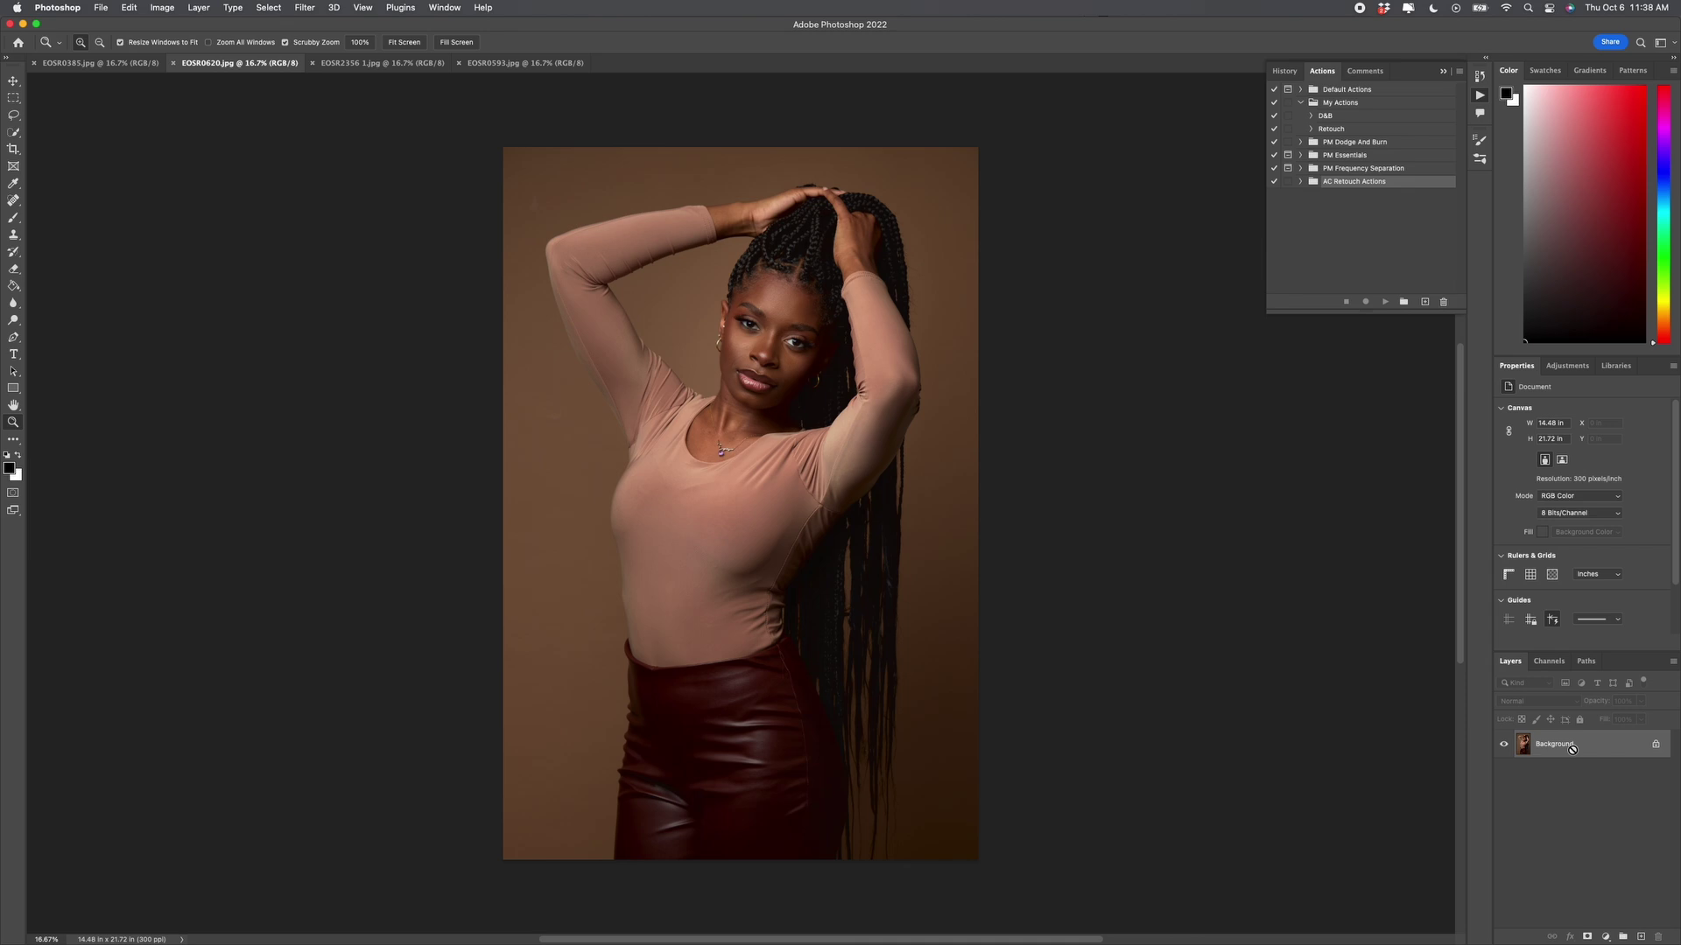
- Duplicate the Background layer and expand the AC Retouch Actions set to show its actions
key("super+j")
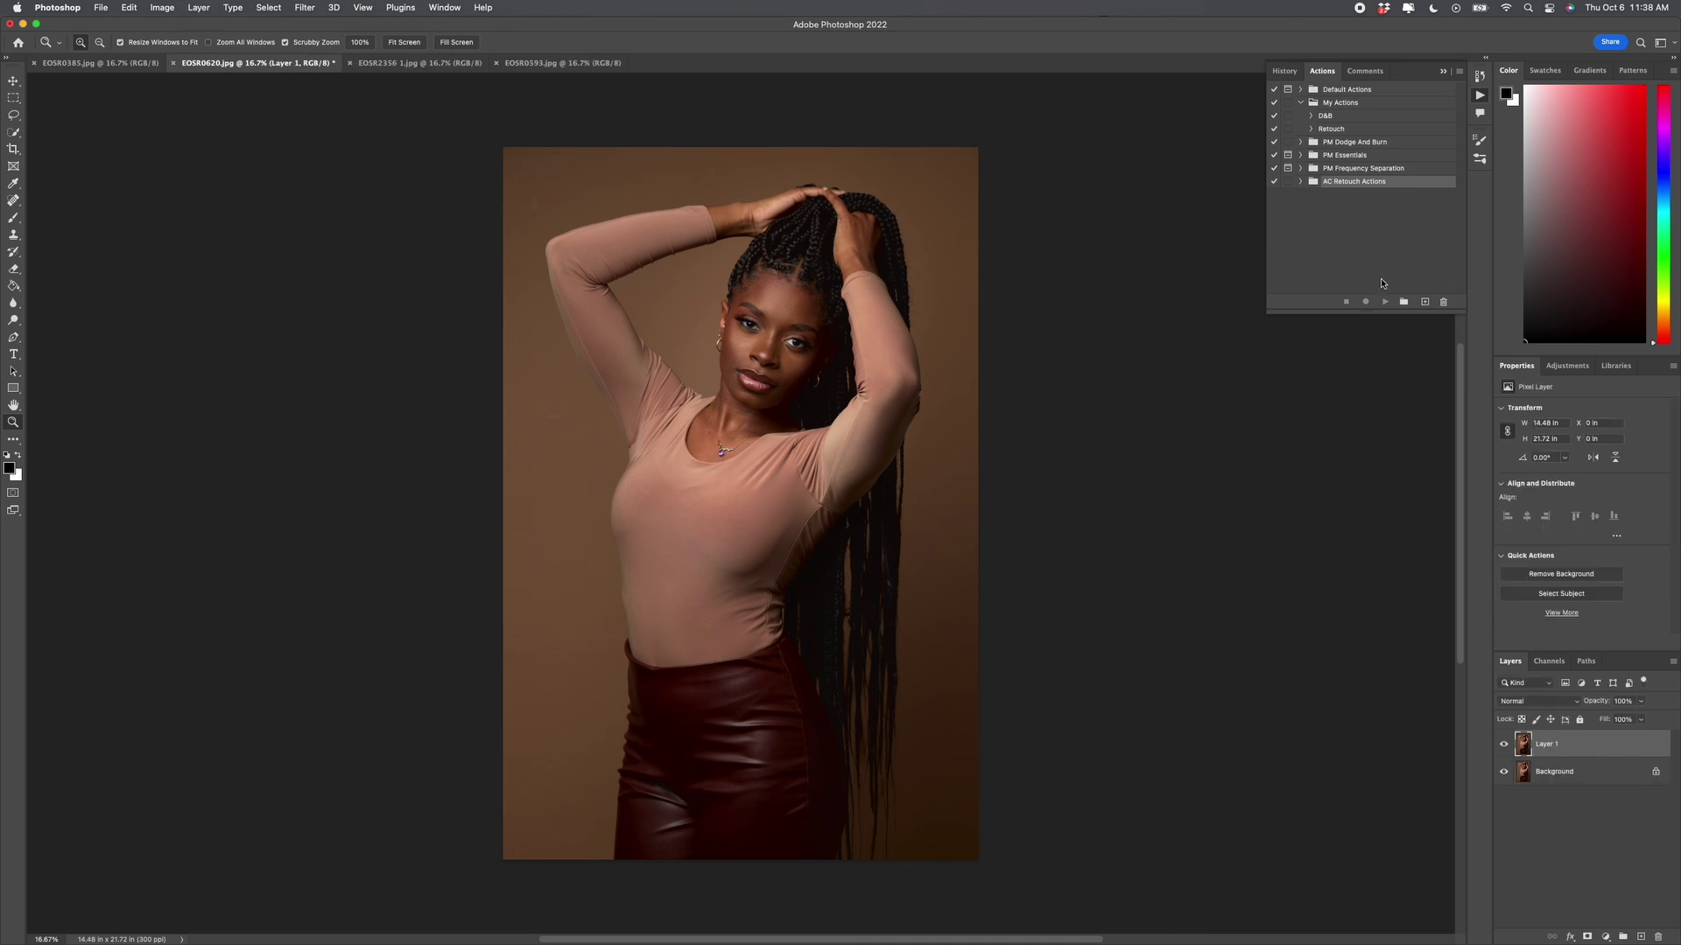
left_click(1301, 181)
left_click(786, 343)
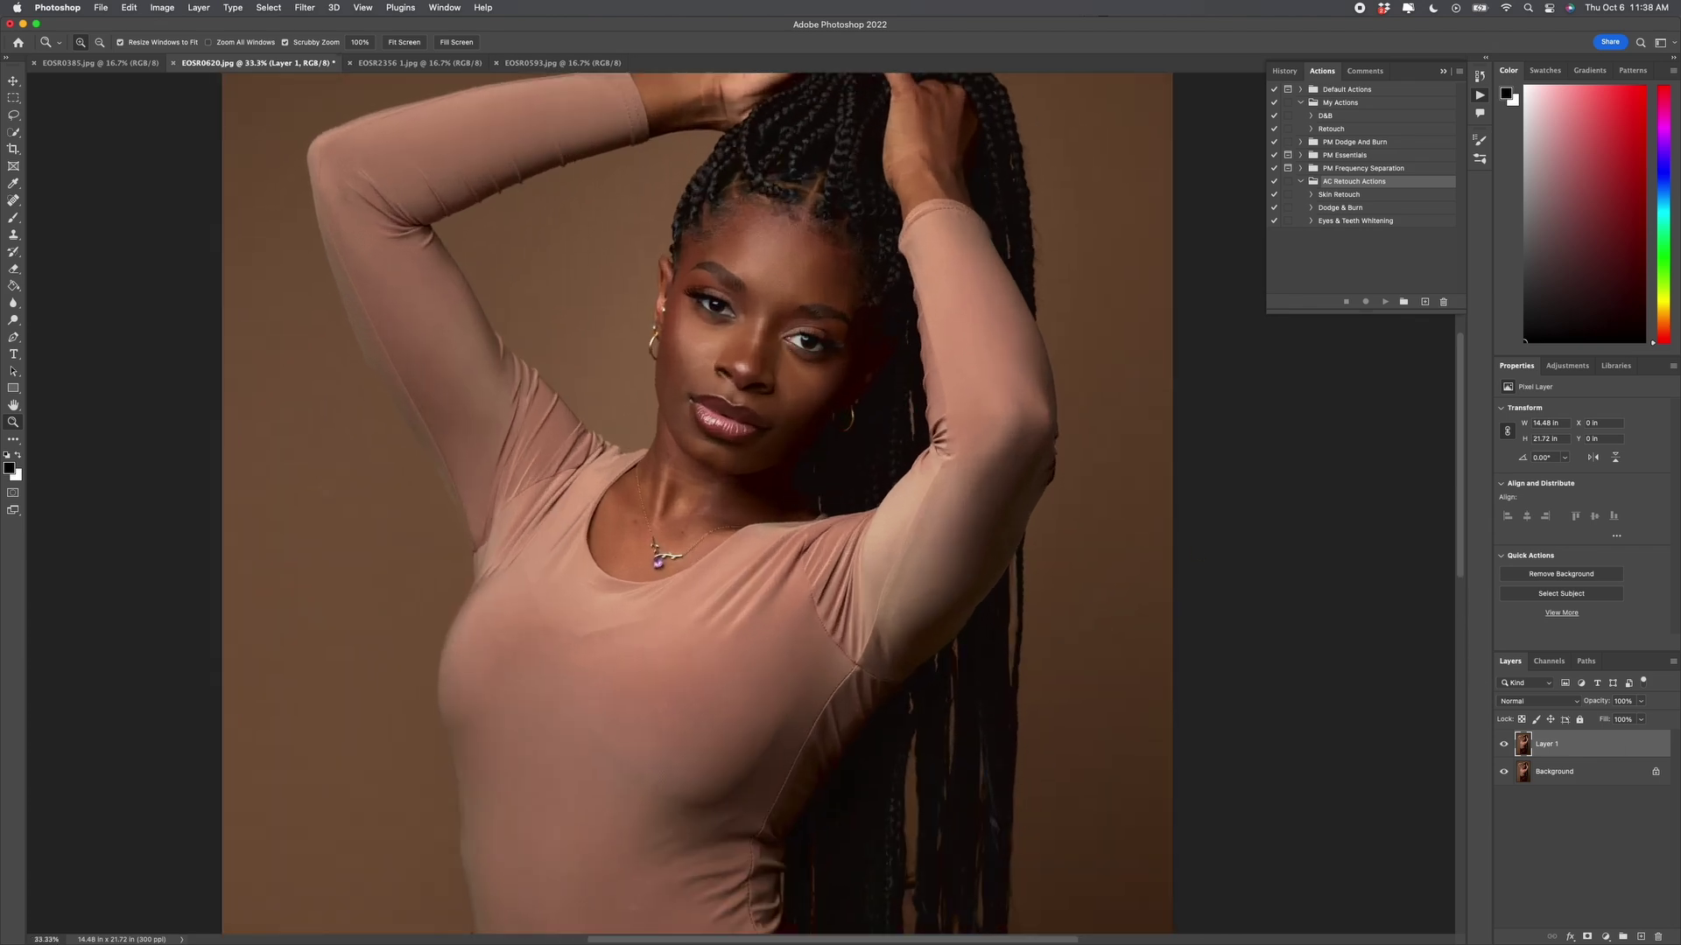
- Look through the healing tools and choose the Spot Healing Brush
left_click(14, 201)
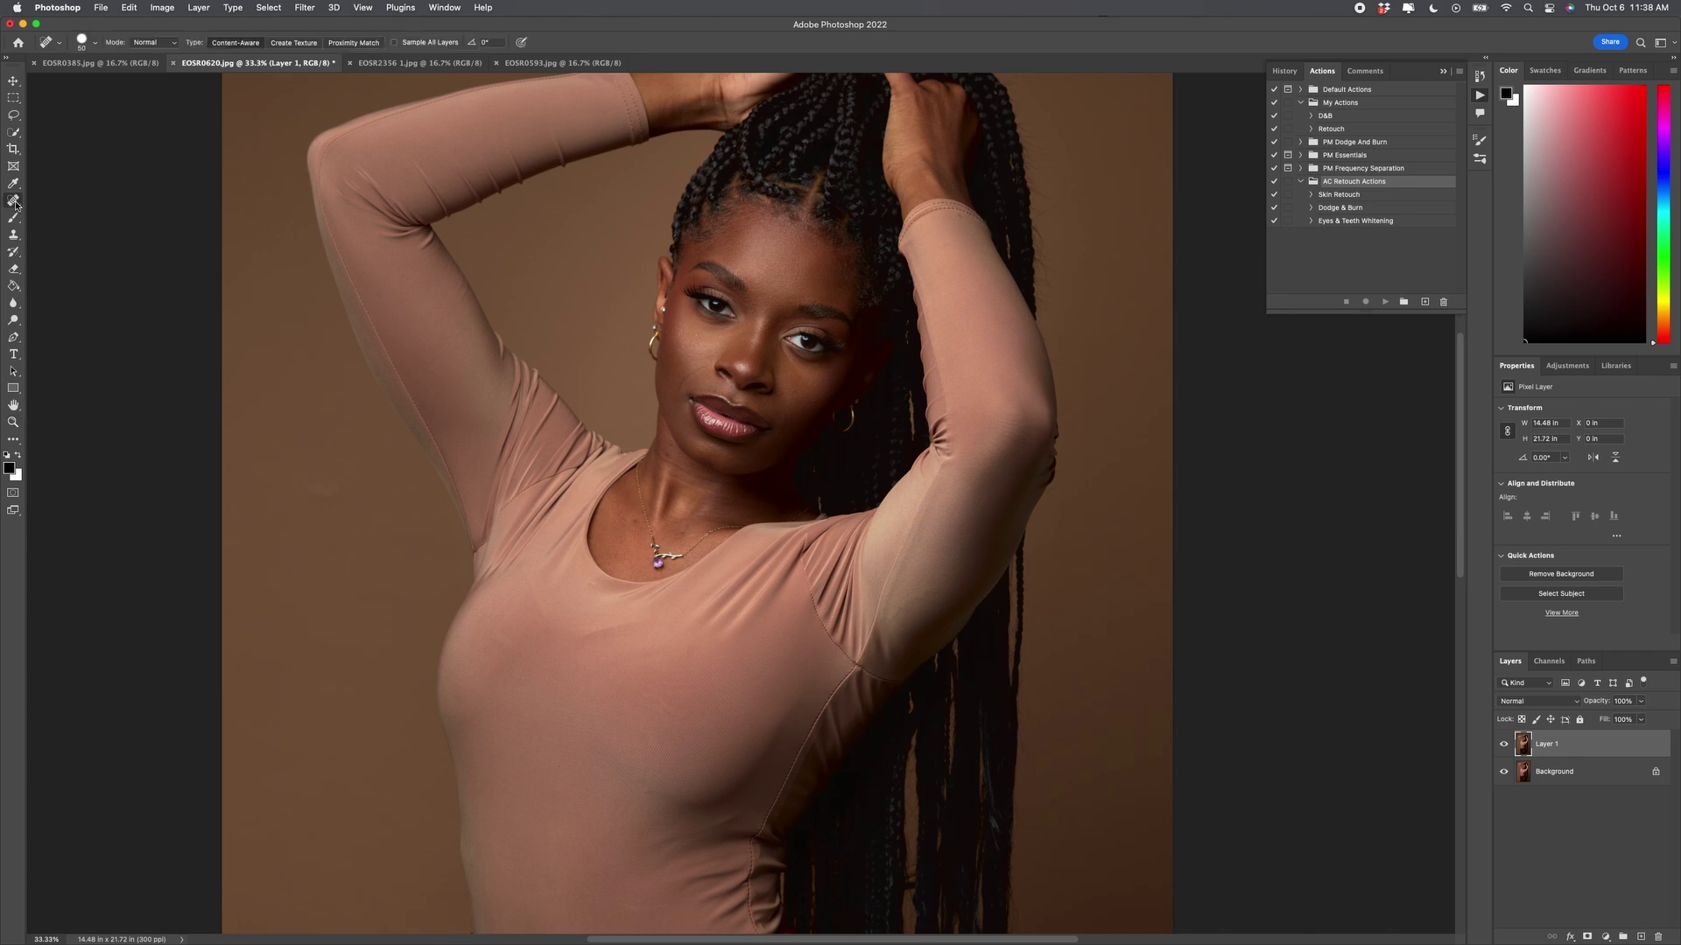
left_click(15, 202)
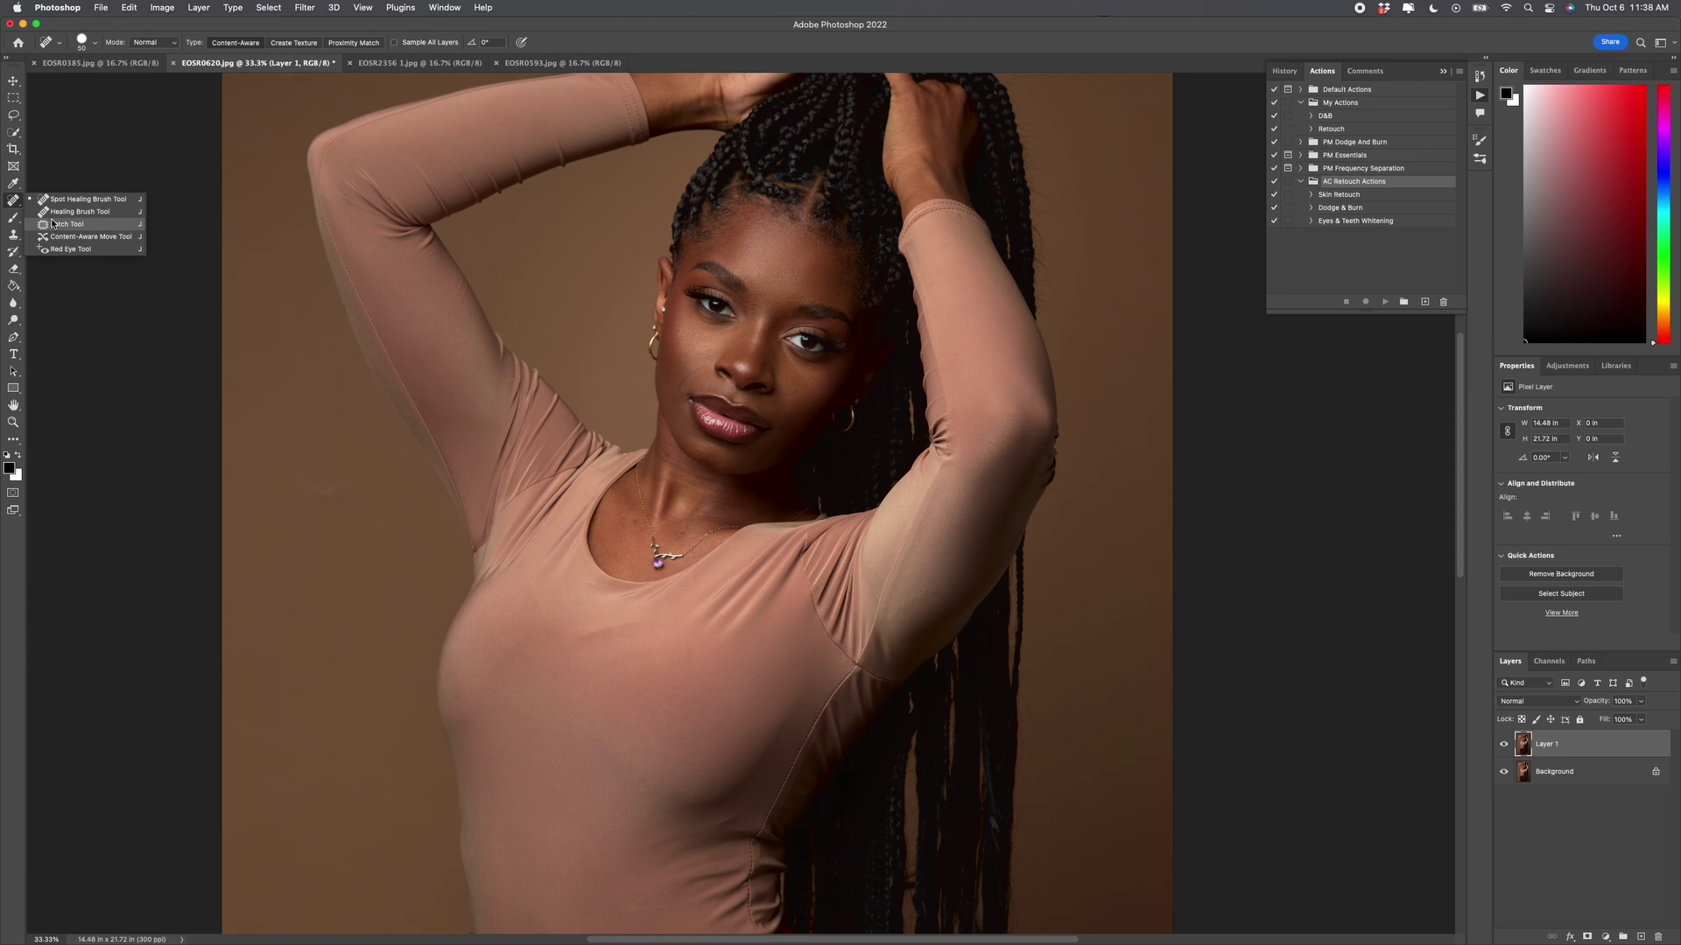
left_click(46, 211)
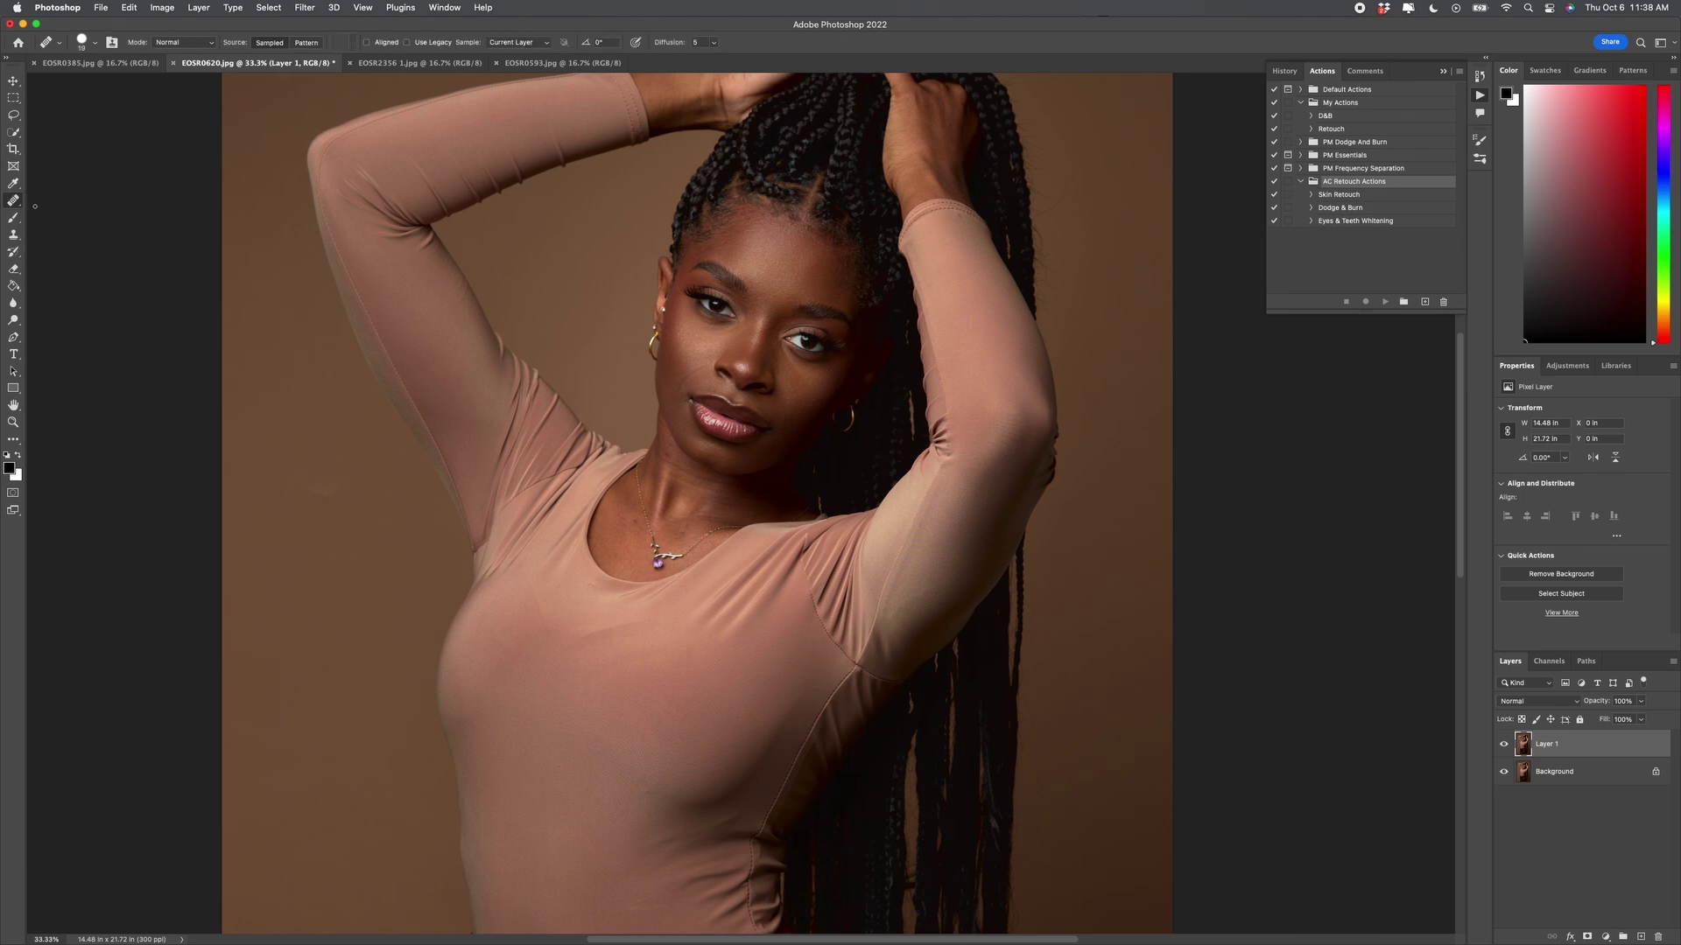
left_click(14, 200)
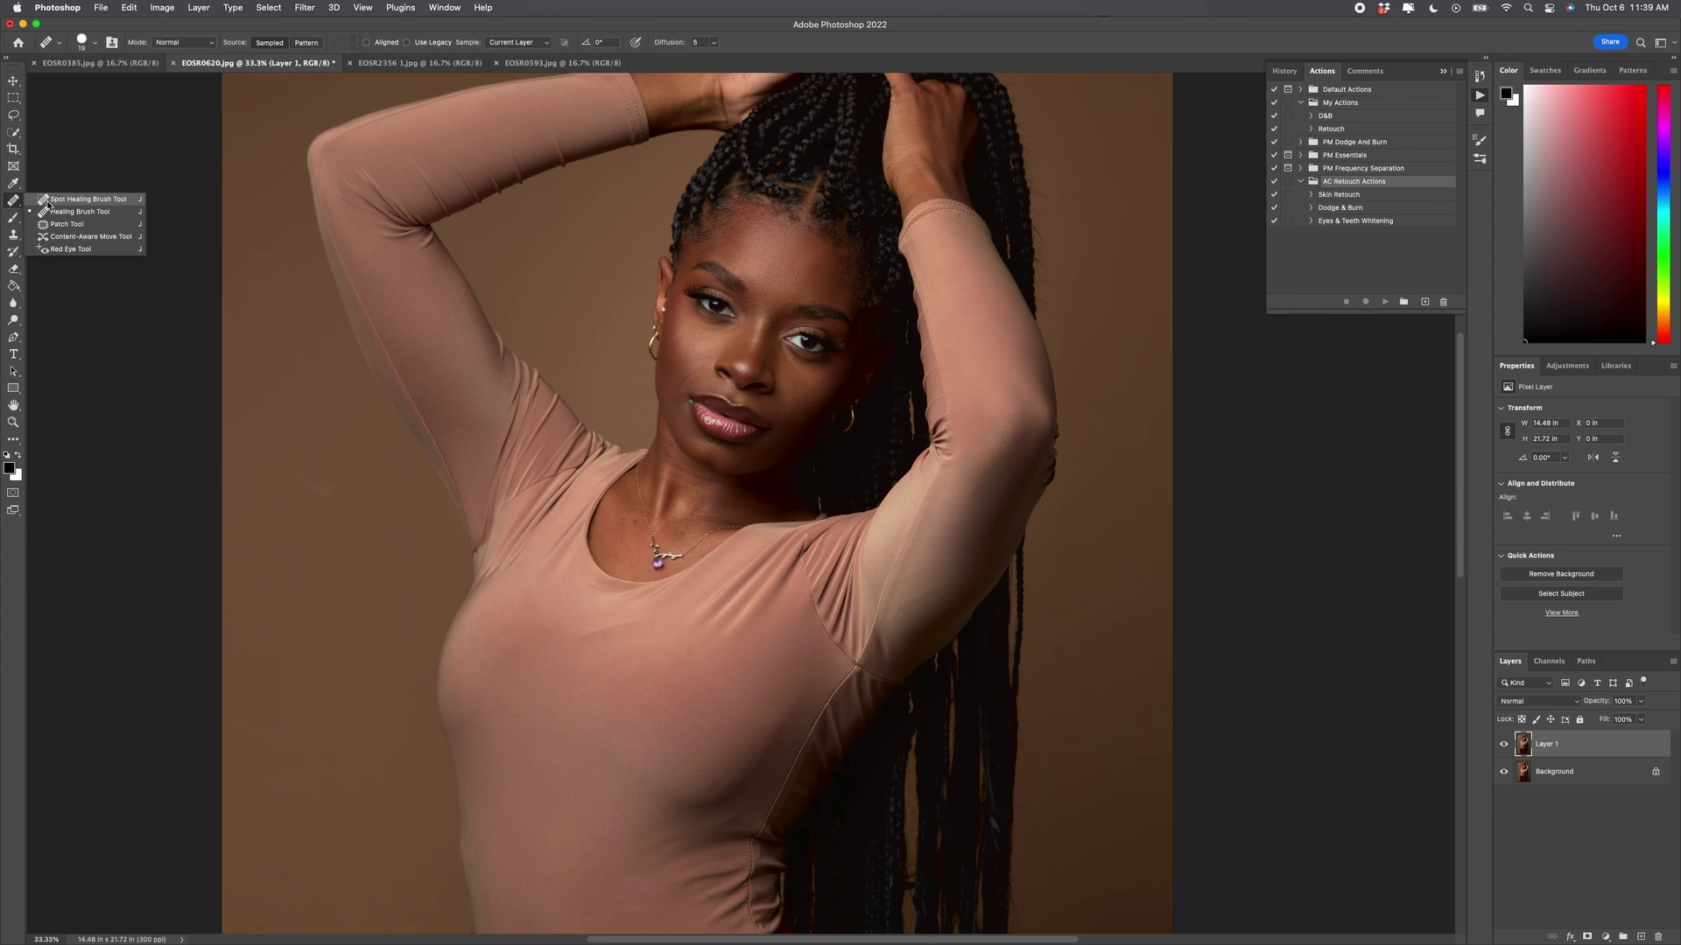
left_click(47, 200)
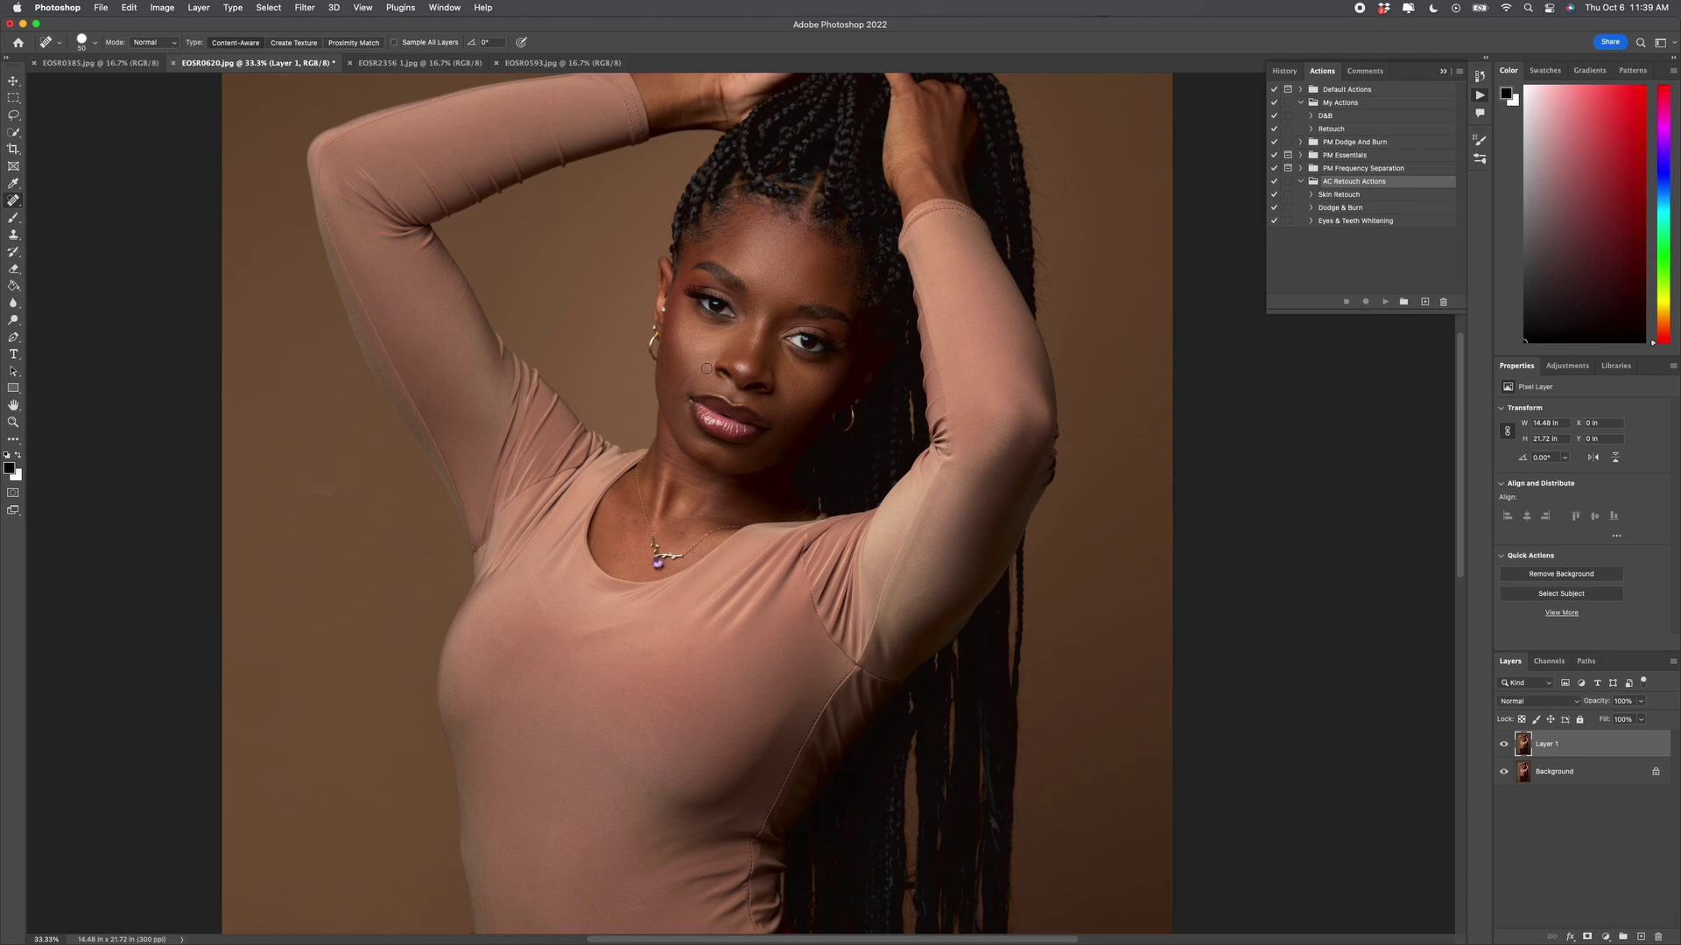
- Adjust the Spot Healing Brush size and heal blemishes on both cheeks on Layer 1
key("bracketleft")
key("bracketleft")
key("bracketright")
key("bracketright")
key("bracketright")
key("bracketleft")
key("bracketleft")
key("bracketleft")
left_click_drag(705, 368, 678, 390)
left_click_drag(786, 402, 778, 438)
- Heal the remaining small facial blemishes on Layer 1 with the Spot Healing Brush, adjusting its size to each spot
key("z")
left_click(827, 374)
key("j")
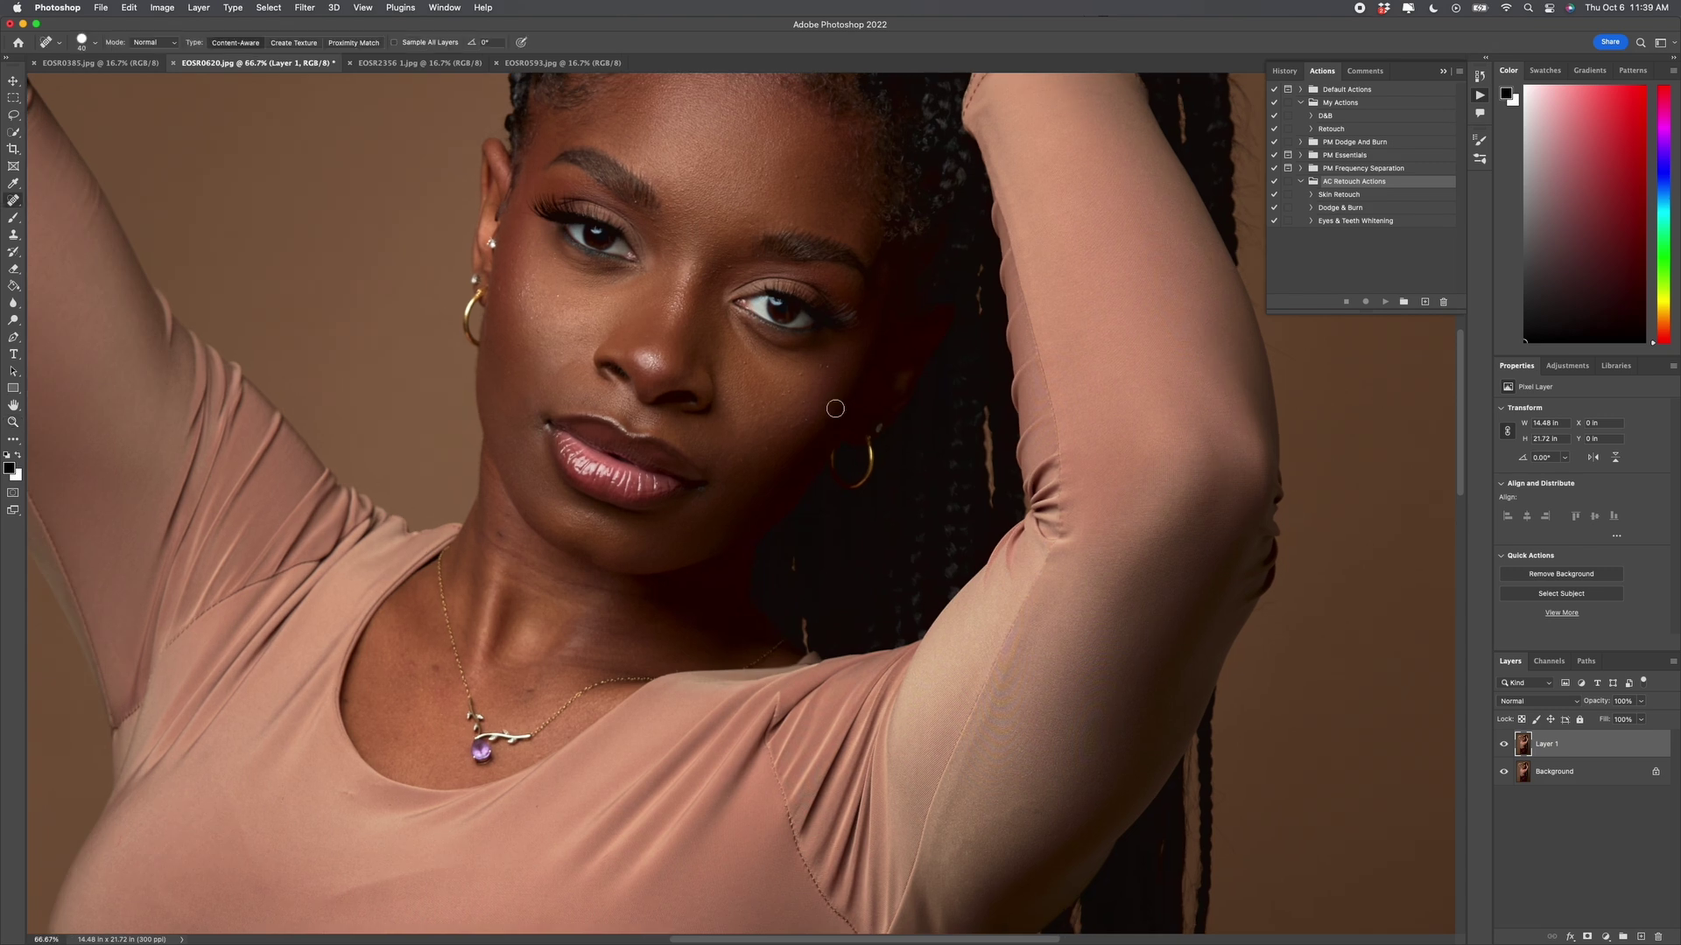
key("z")
right_click(807, 373)
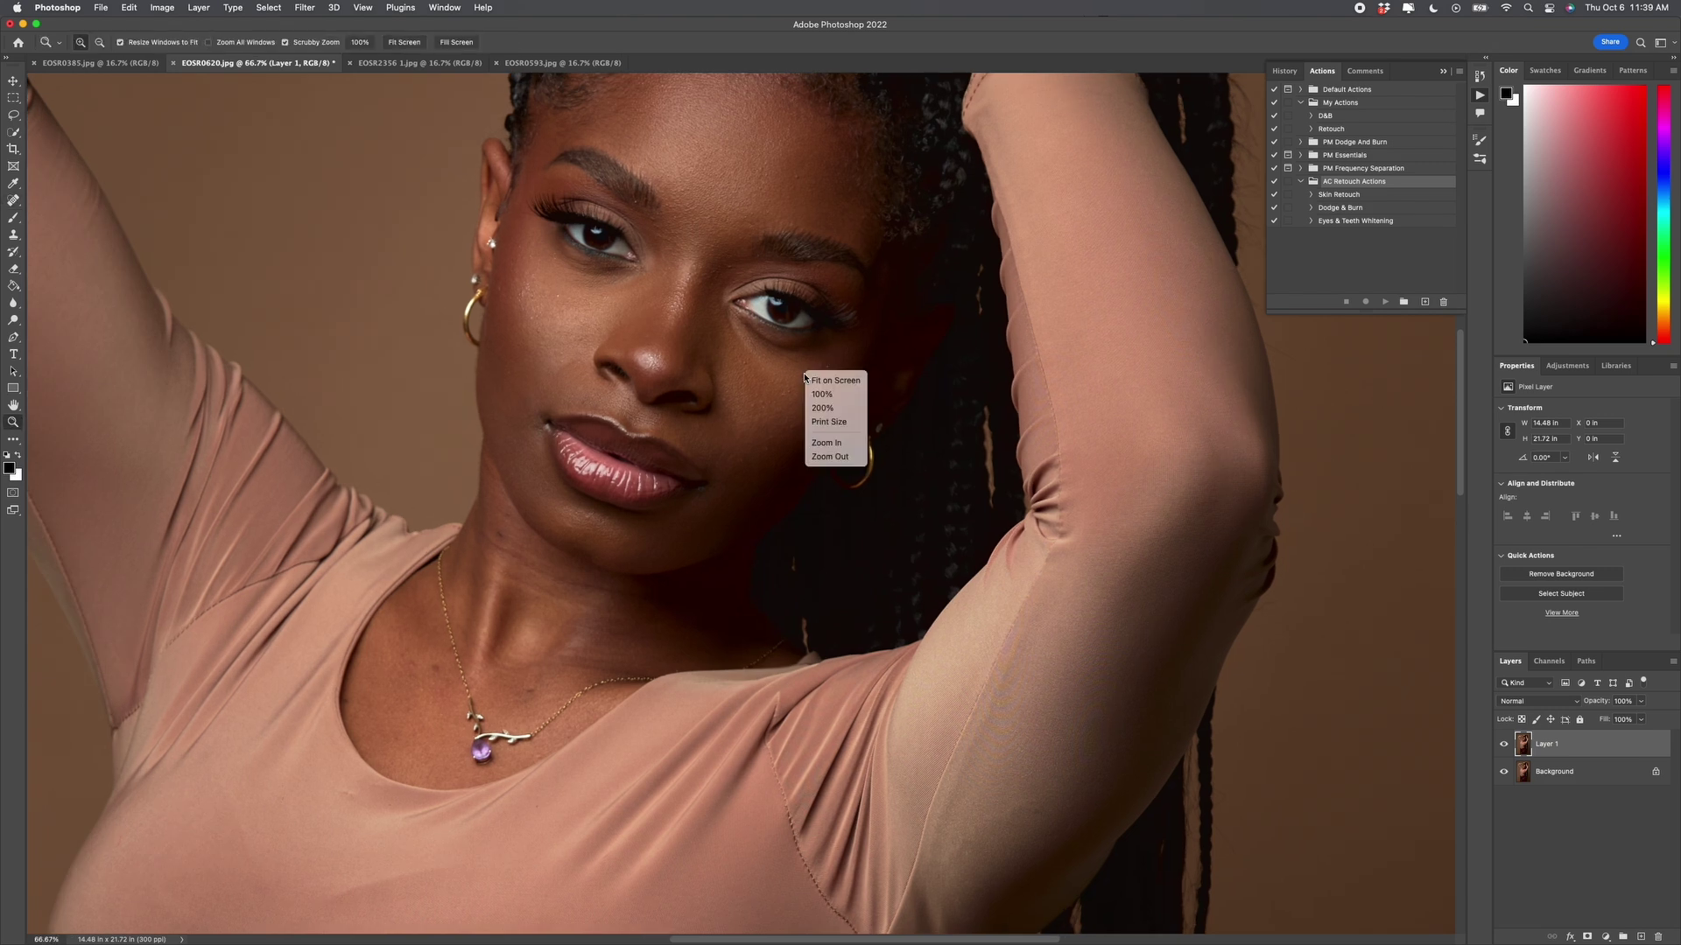
left_click(827, 455)
key("j")
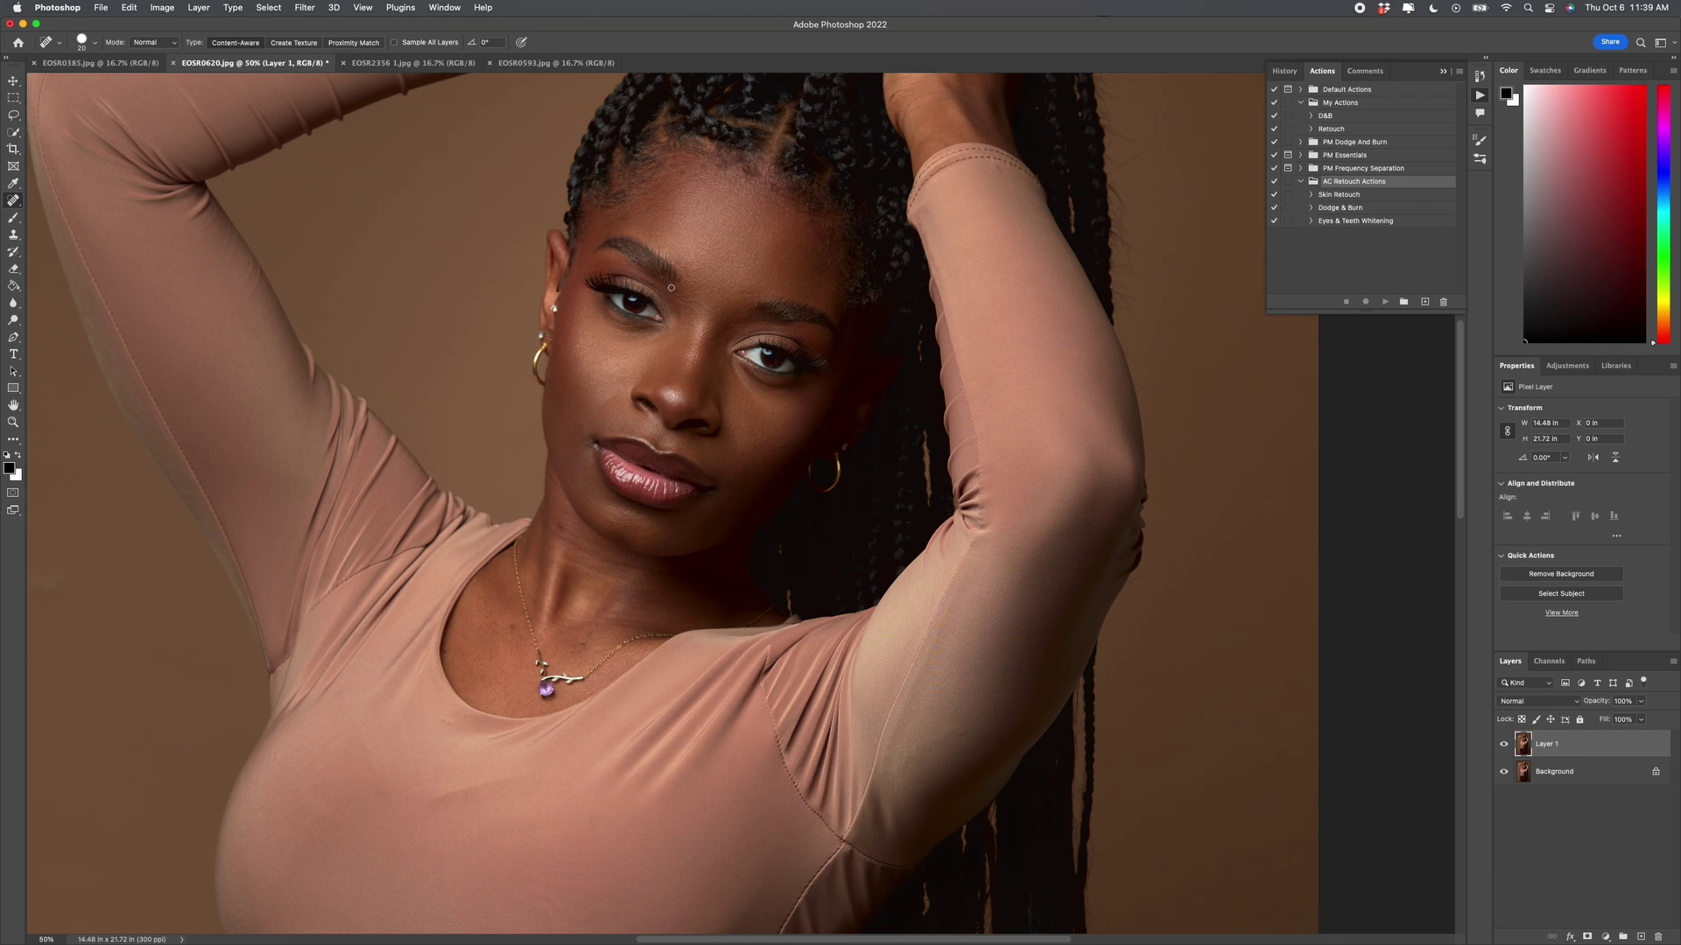
key("bracketleft")
key("bracketright")
key("bracketright")
key("bracketright")
key("bracketleft")
key("bracketleft")
key("bracketleft")
key("bracketleft")
- Toggle Layer 1's visibility to compare the healed face with the original
left_click(1504, 745)
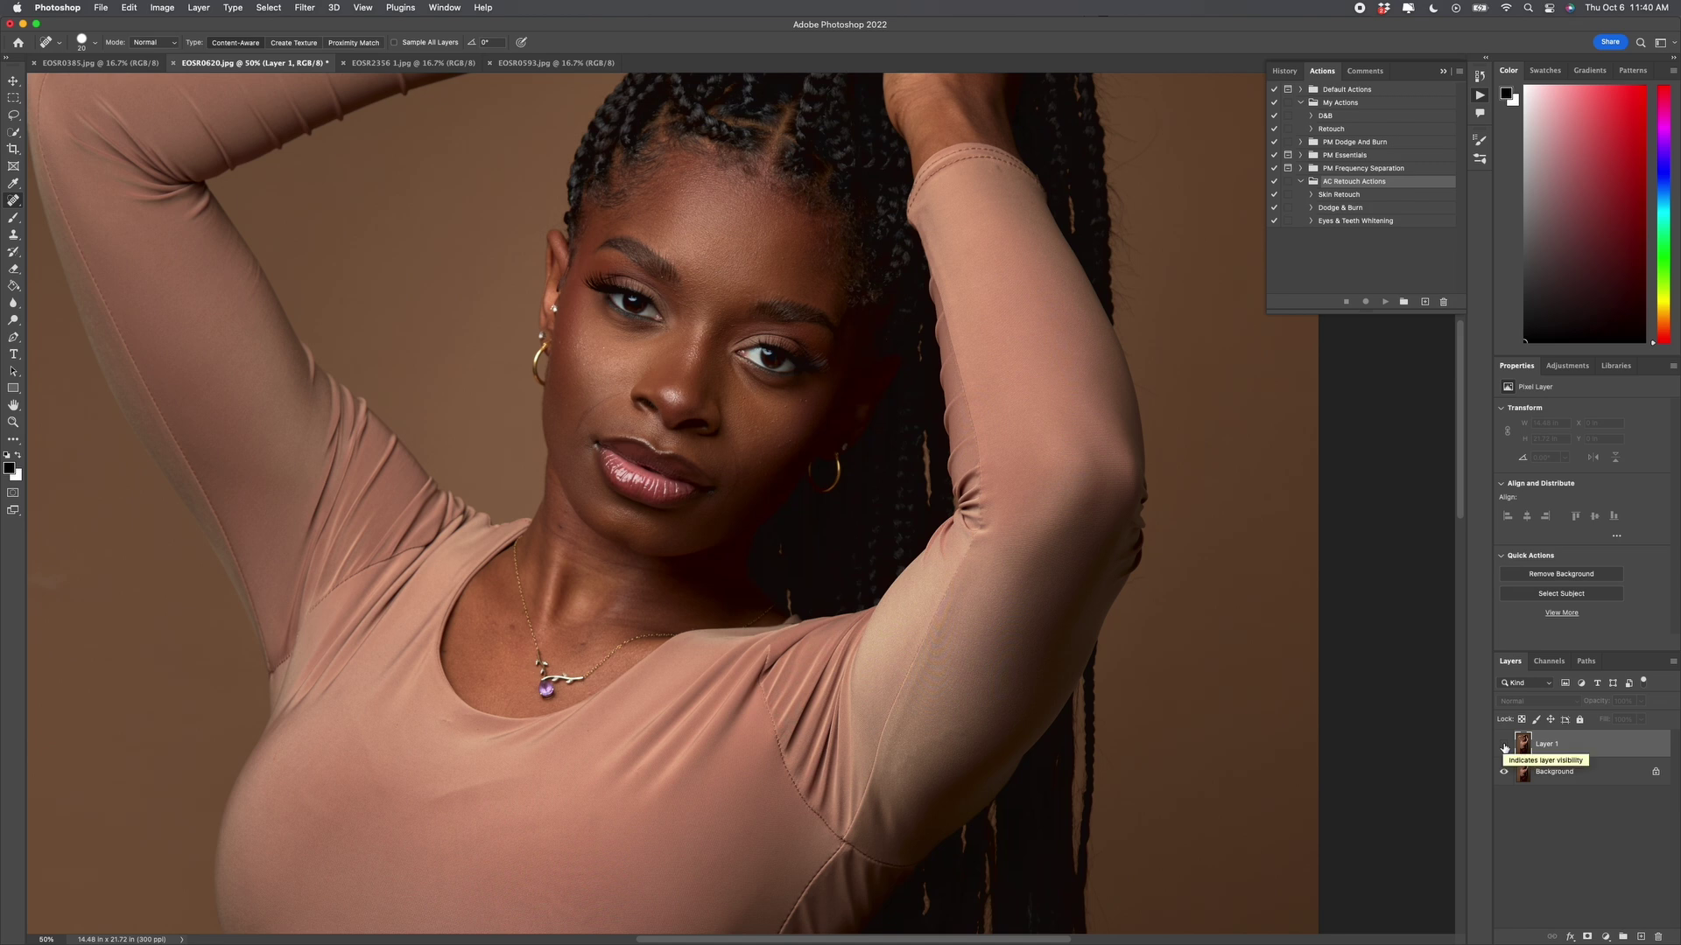
left_click(1504, 744)
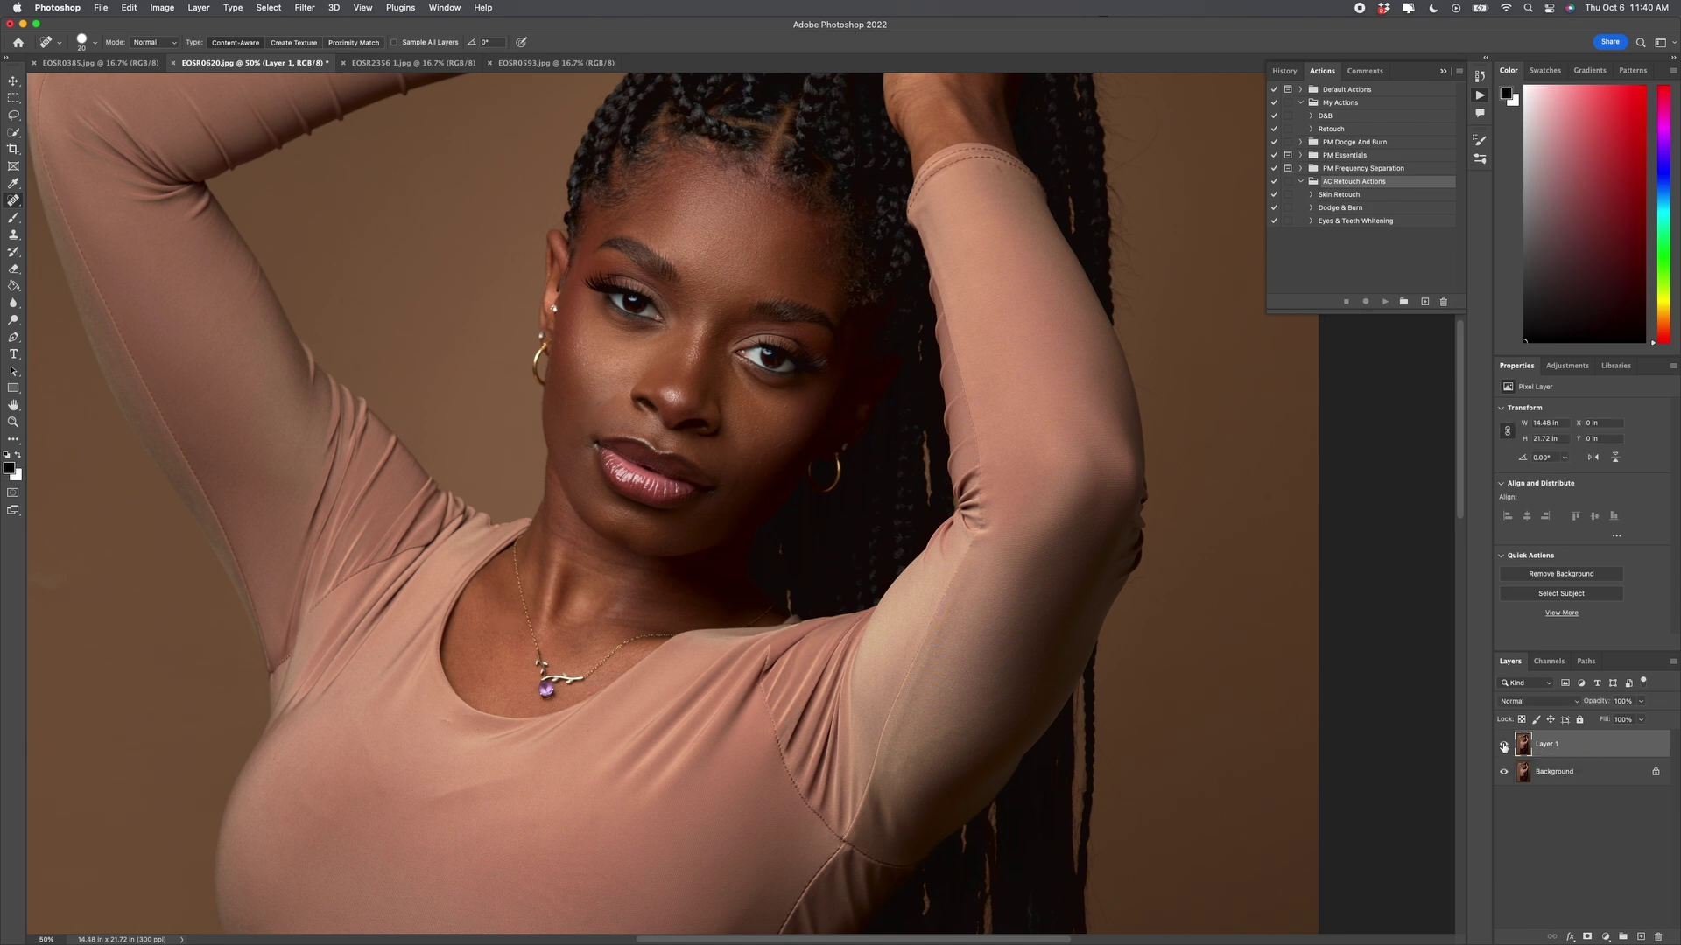
left_click(1504, 745)
left_click(1504, 745)
- Heal the mark on the backdrop beside the raised sleeve using a Spot Healing Brush enlarged to 100 px
key("z")
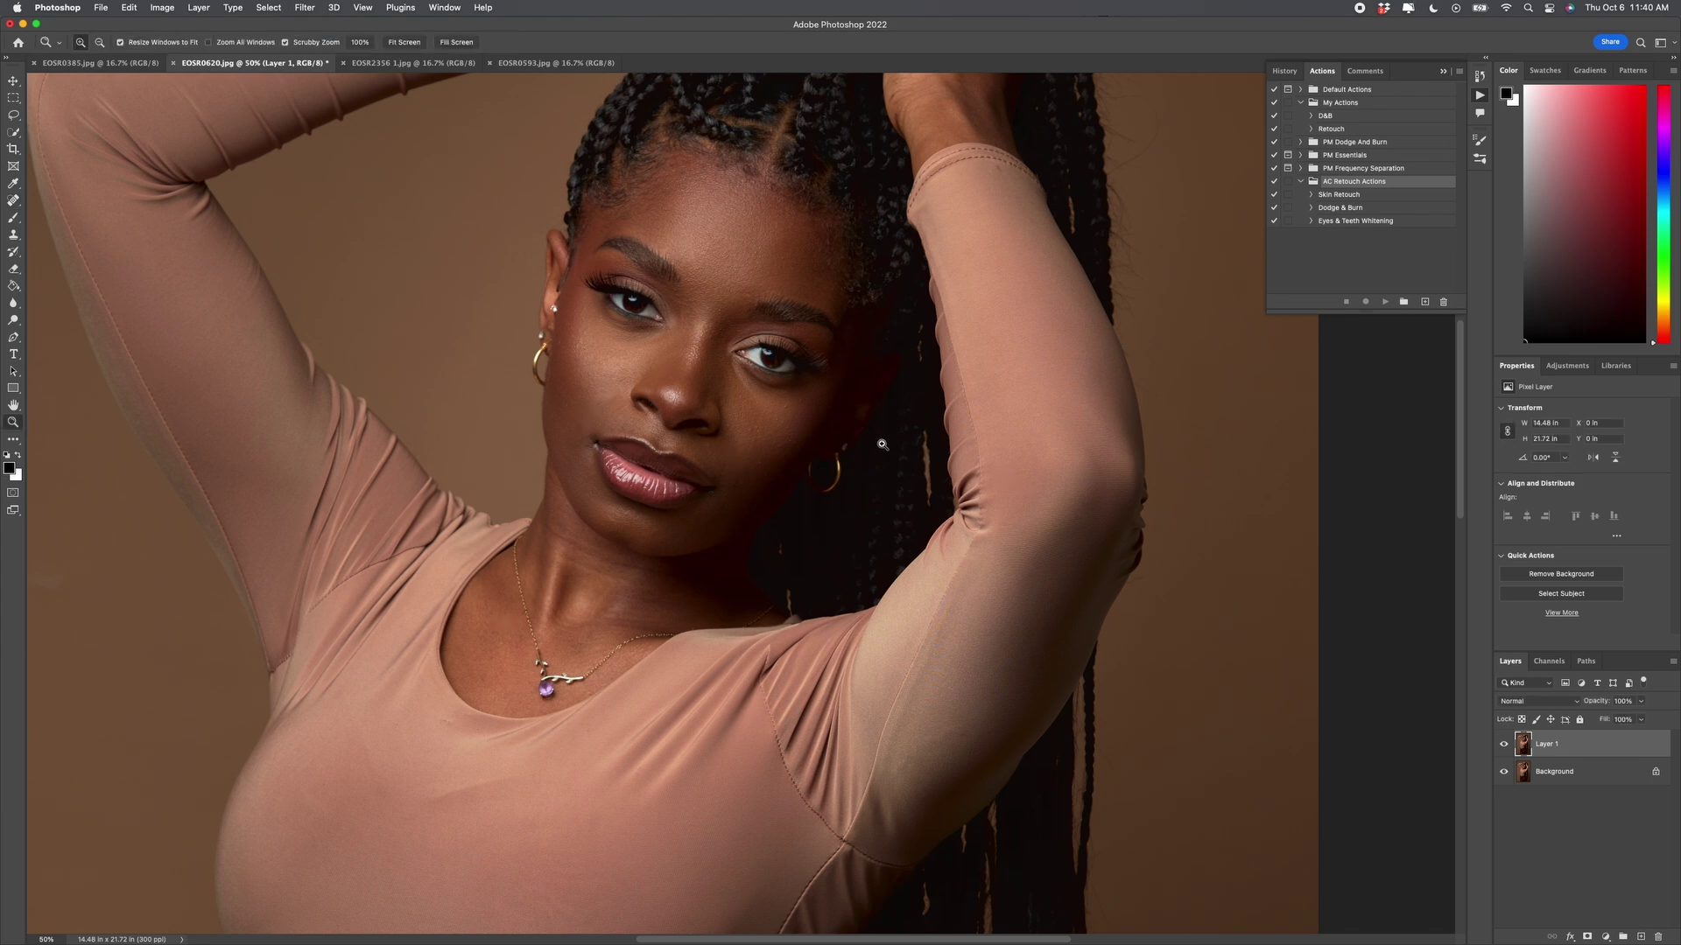
right_click(774, 409)
key("Escape")
key("super+0")
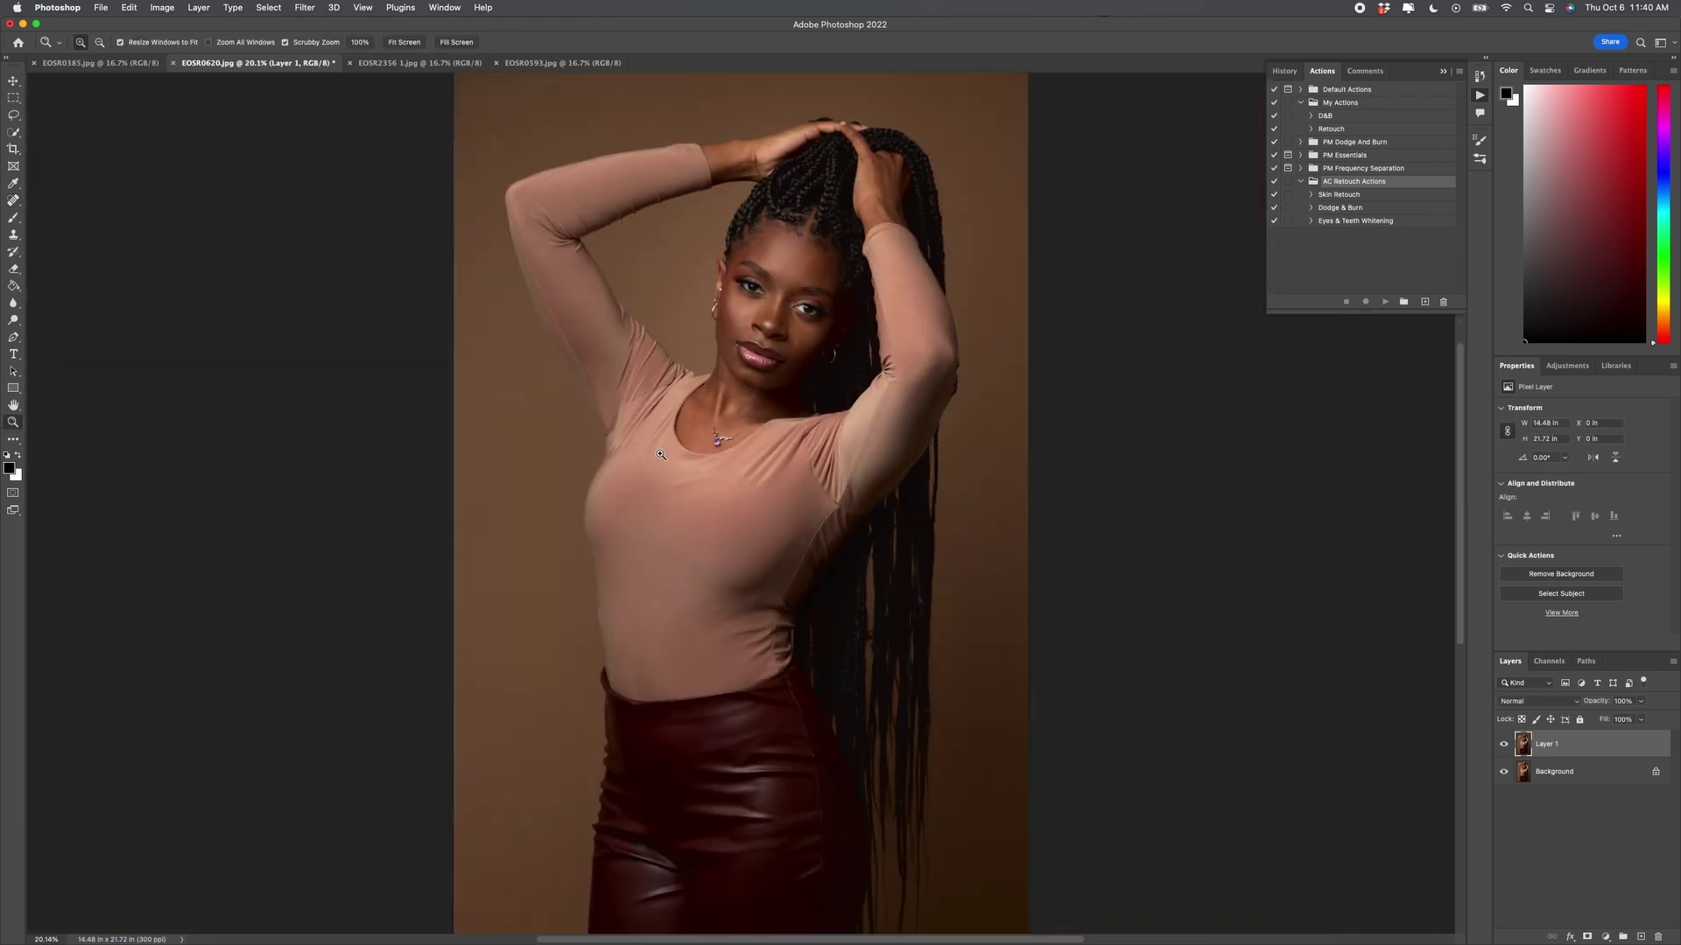
left_click(510, 420)
key("j")
key("]")
key("]")
key("]")
key("]")
key("]")
key("]")
key("]")
left_click_drag(528, 382, 495, 381)
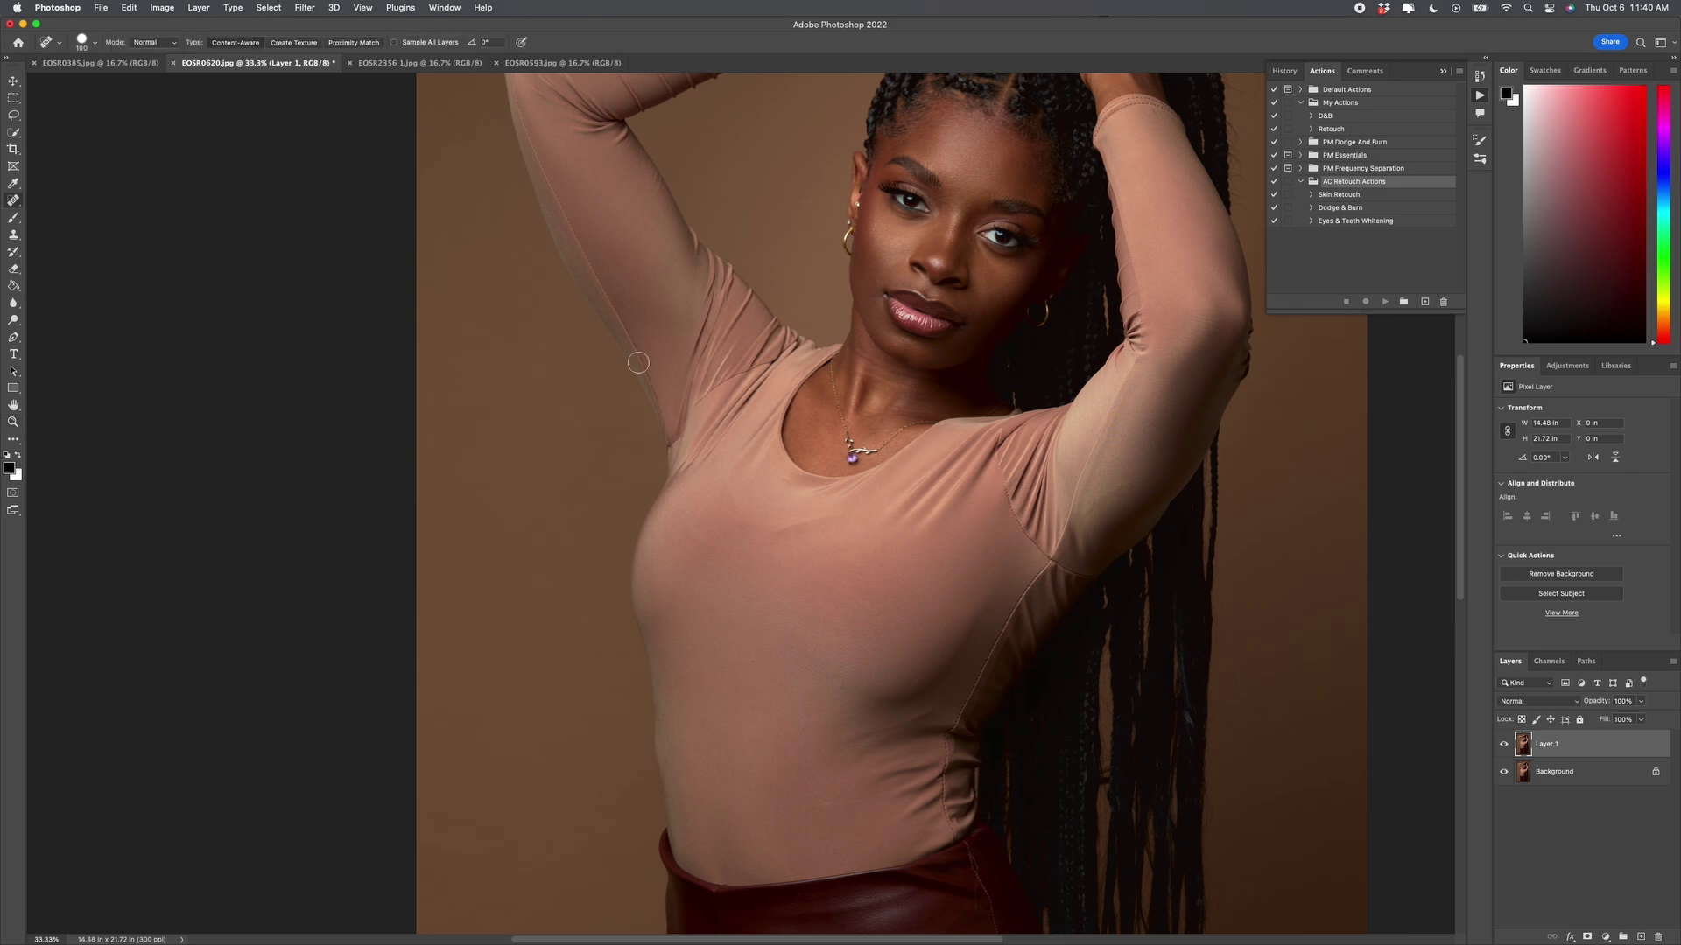
- Heal the spot on the backdrop near the photo's upper left corner
scroll(541, 482, "up", 3)
scroll(541, 484, "up", 3)
left_click_drag(406, 291, 407, 259)
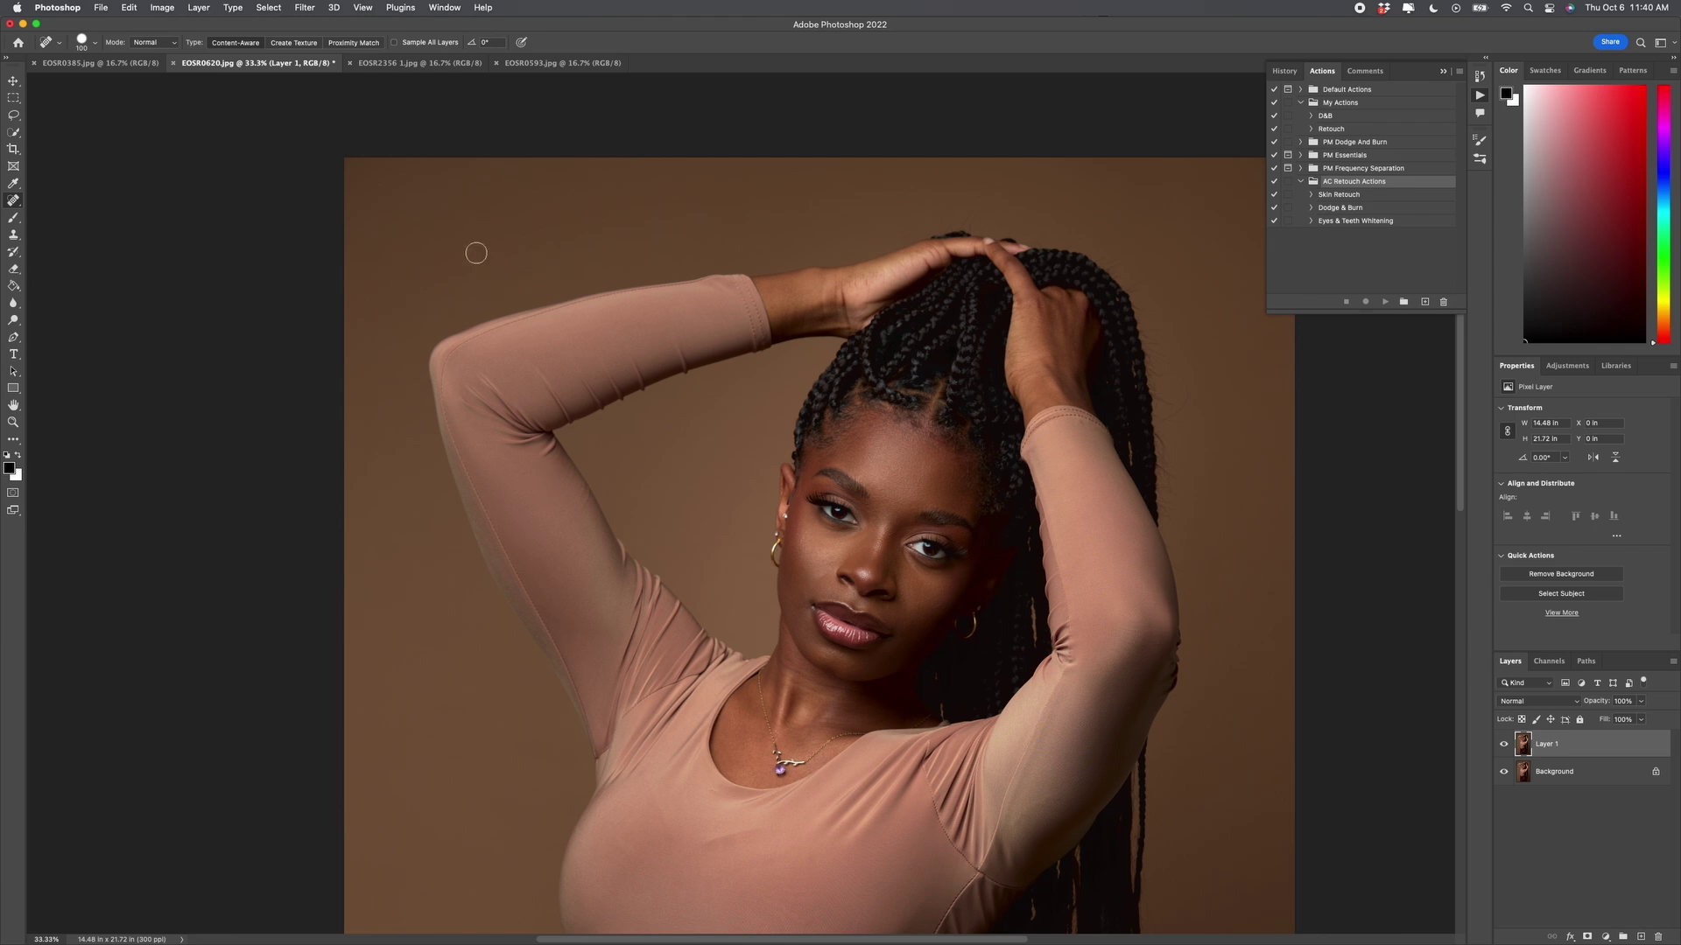
- Remove the stray hairs above the model's hands using a smaller Spot Healing Brush
key("bracketleft")
key("bracketleft")
key("bracketleft")
key("bracketleft")
key("bracketleft")
key("z")
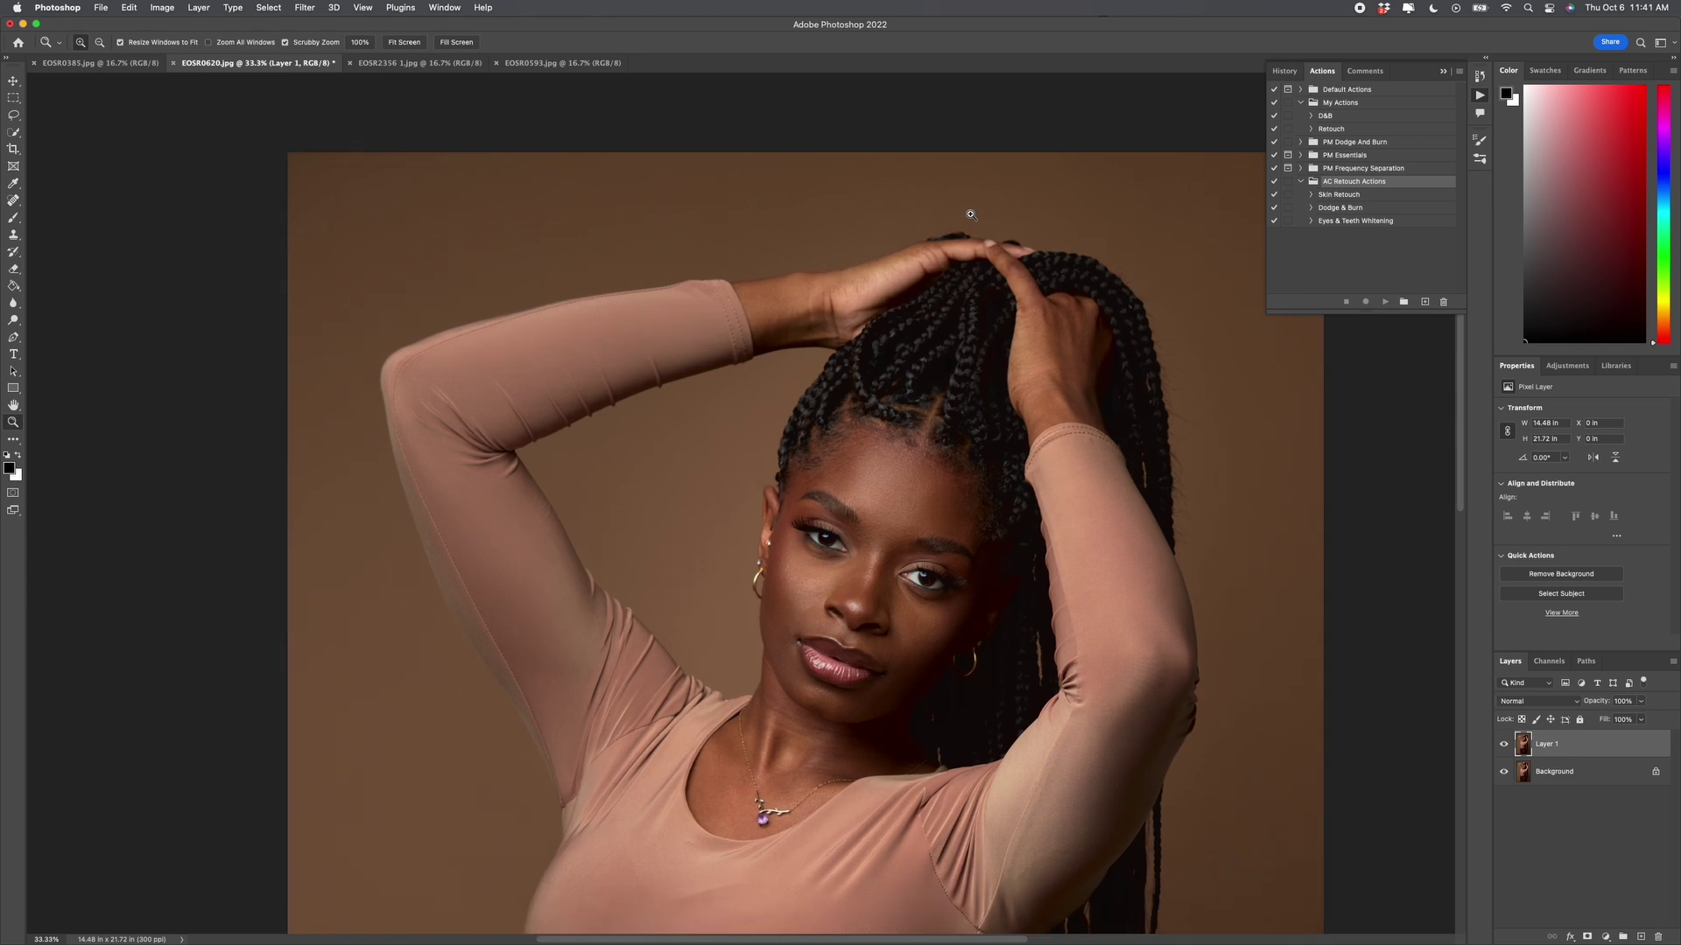
left_click(971, 214)
key("j")
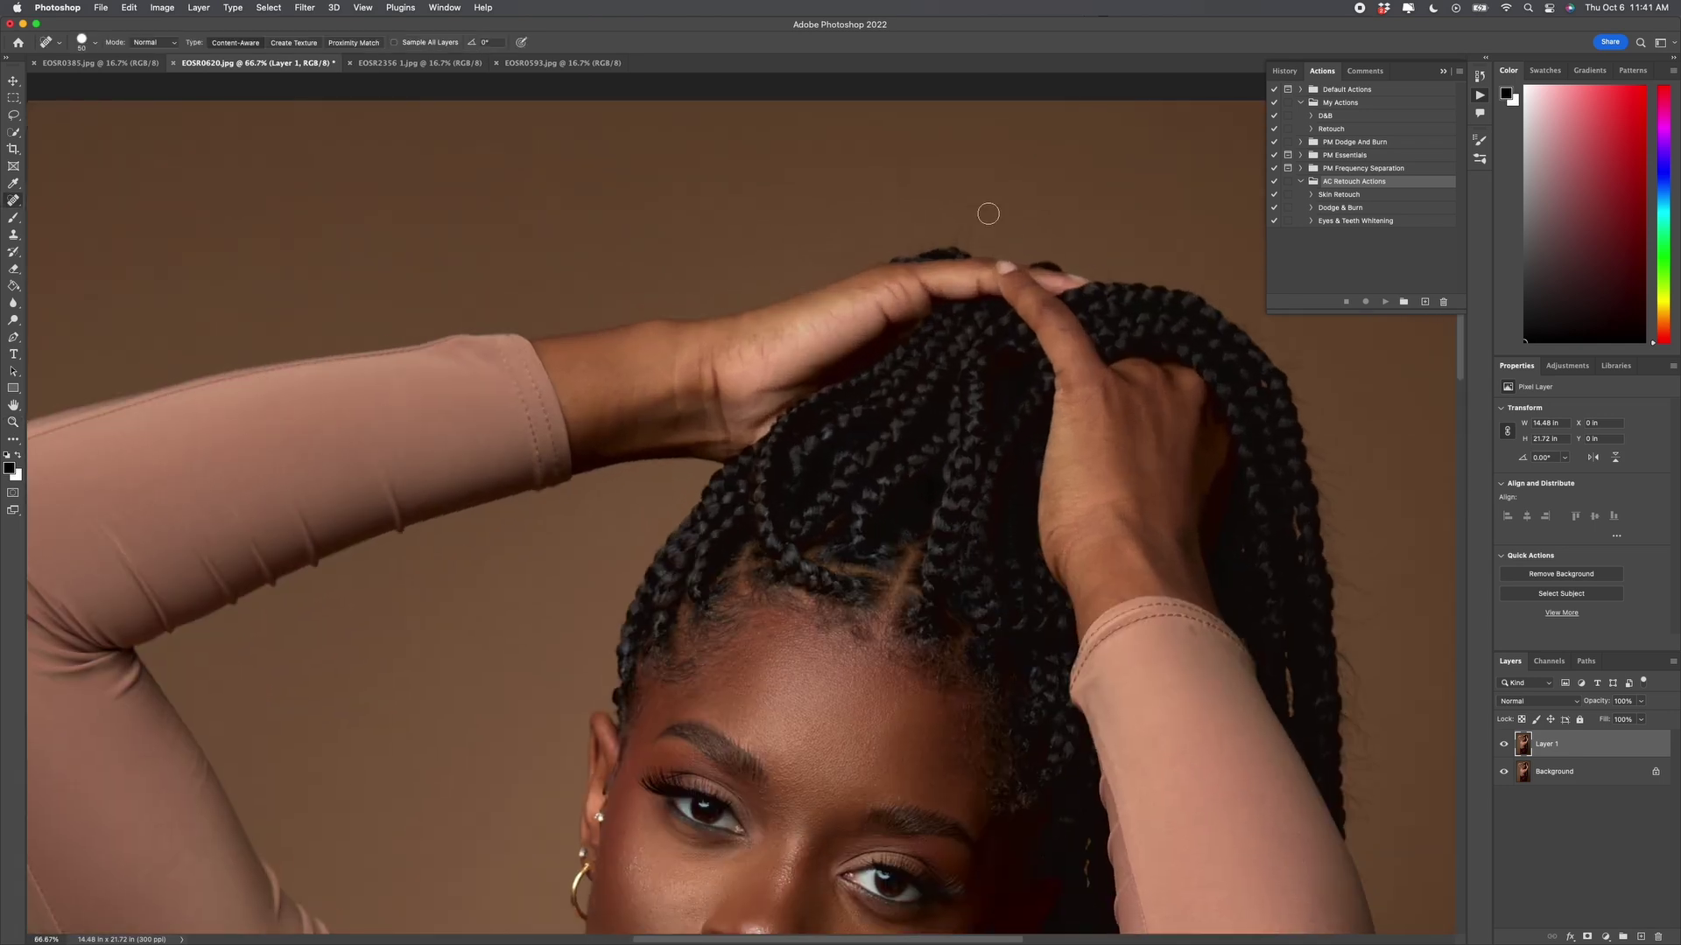
key("bracketleft")
mouse_move(984, 209)
left_mouse_down()
mouse_move(968, 244)
mouse_move(963, 226)
mouse_move(932, 246)
left_mouse_up()
- Heal the flyaway hairs against the backdrop along the outer right edge of the braids
mouse_move(1370, 624)
left_mouse_down()
mouse_move(1409, 562)
mouse_move(1357, 535)
left_mouse_up()
left_click_drag(1402, 587, 1374, 615)
left_click_drag(1375, 629, 1356, 586)
left_click_drag(1381, 520, 1348, 492)
- Clean up the flyaway hairs around the upper right curve of the braided ponytail
scroll(1292, 363, "up", 2)
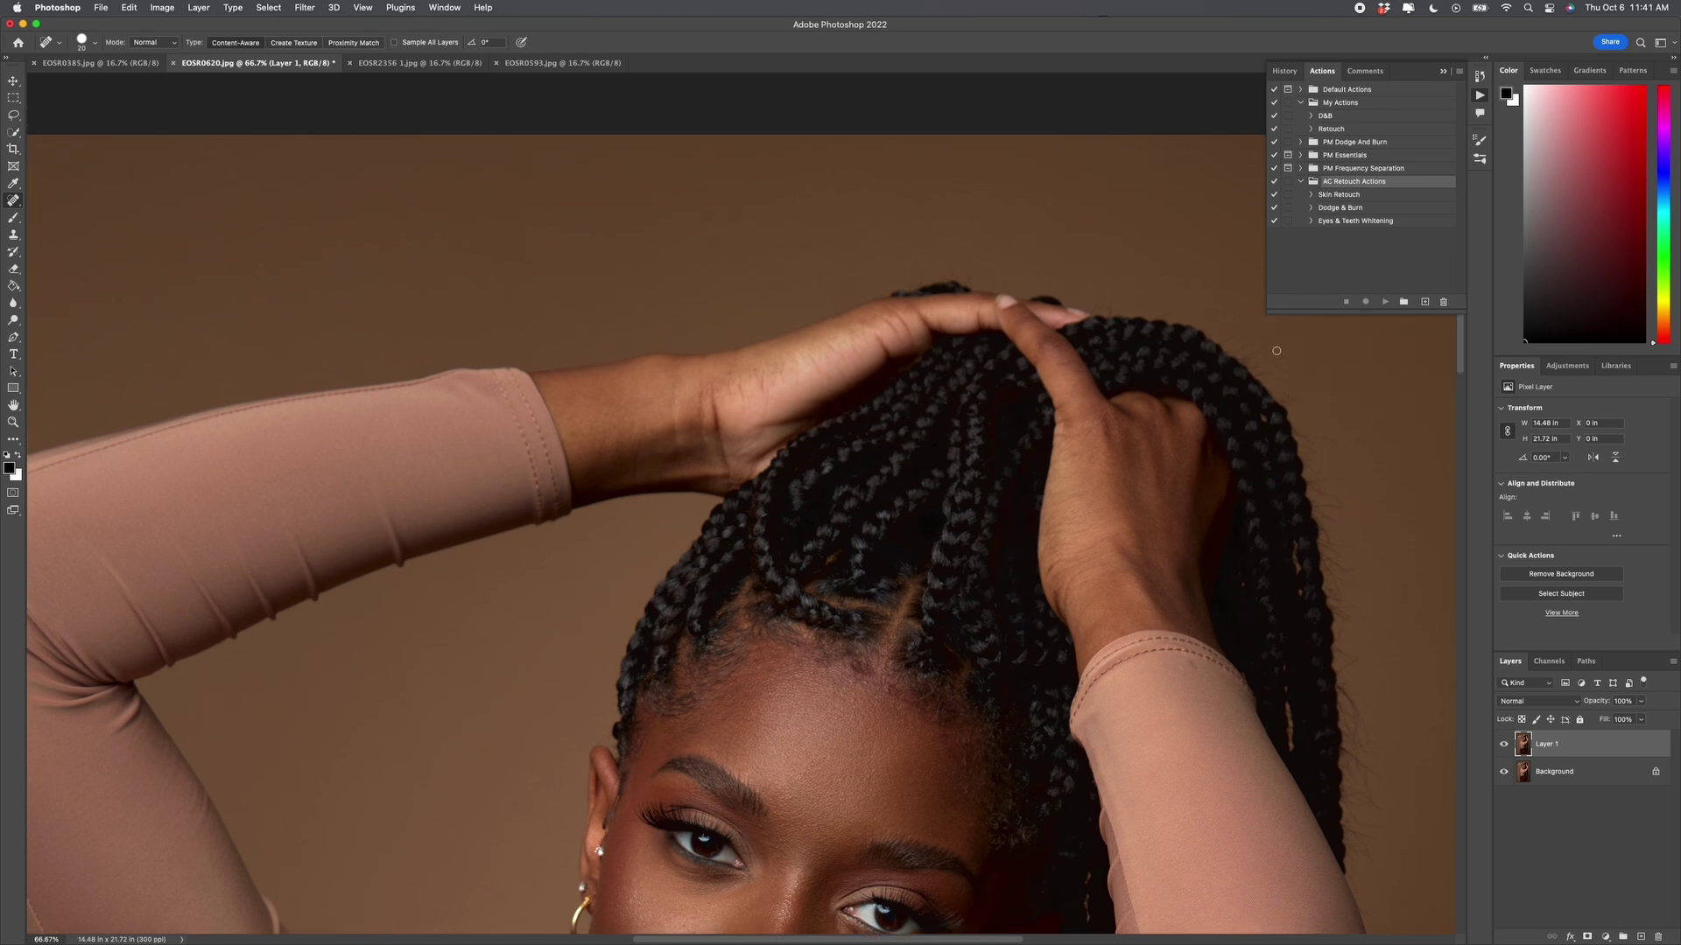
mouse_move(1276, 349)
left_mouse_down()
mouse_move(1226, 337)
mouse_move(1263, 376)
mouse_move(1236, 352)
left_mouse_up()
mouse_move(1350, 475)
left_mouse_down()
mouse_move(1322, 482)
mouse_move(1311, 442)
left_mouse_up()
- Remove the remaining stray hairs lower down the braids, beside the right sleeve
scroll(1362, 560, "down", 3)
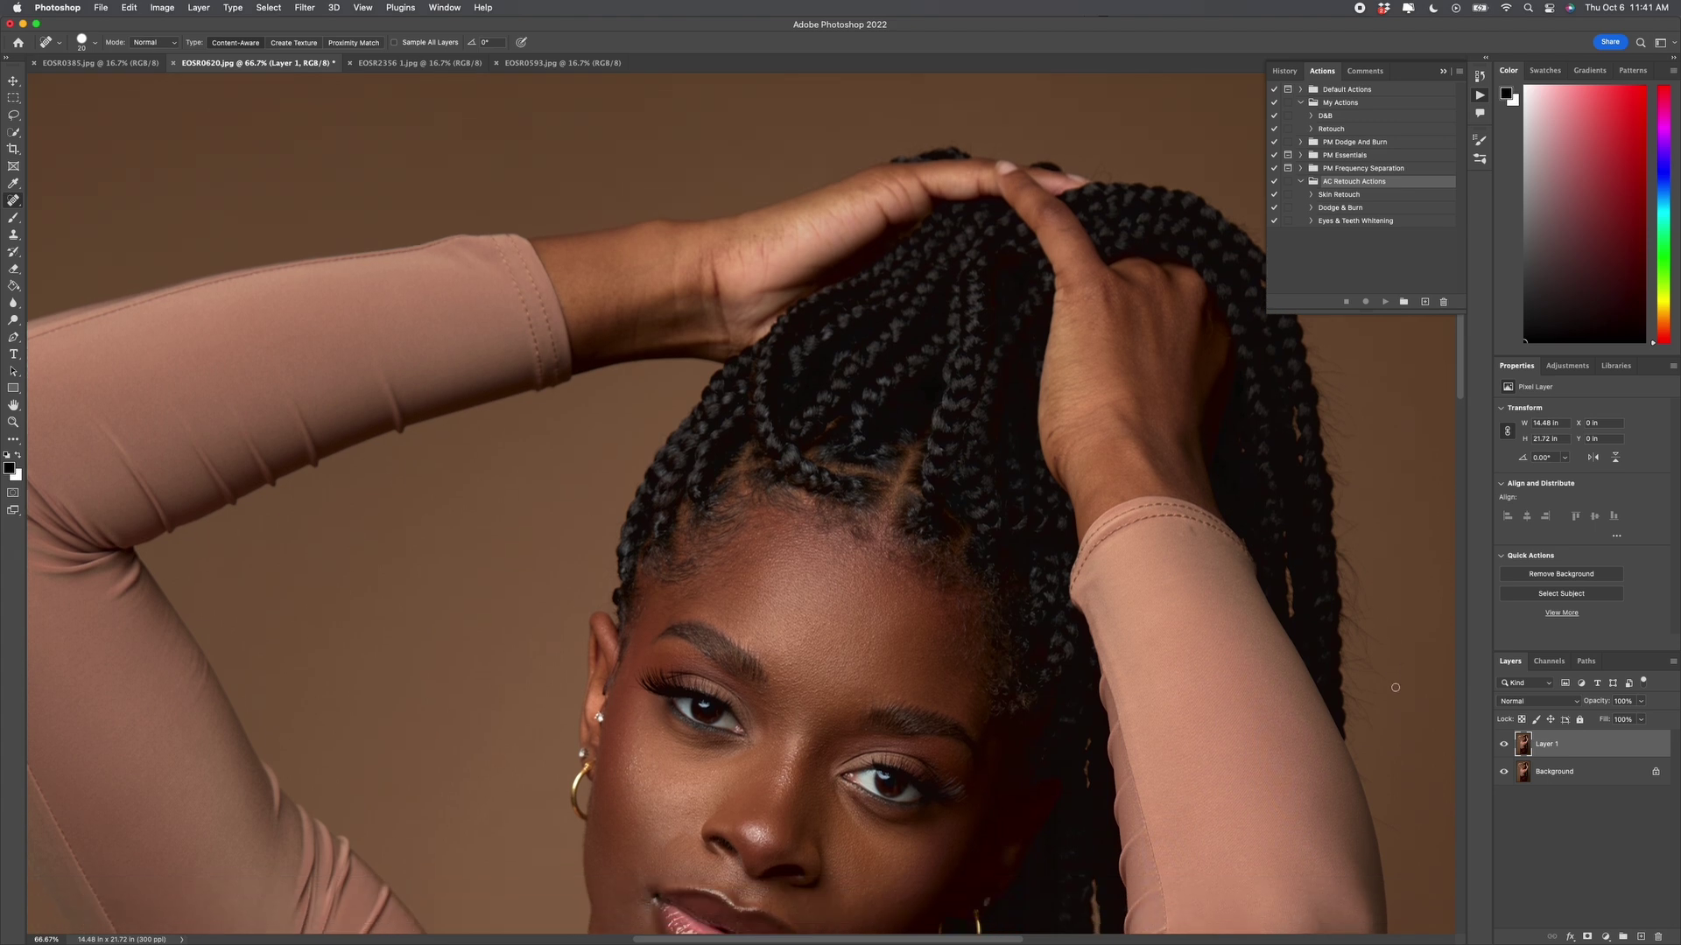
left_click_drag(1385, 644, 1367, 637)
left_click_drag(1405, 836, 1376, 818)
left_click(1369, 705)
left_click(1370, 693)
- Run the Skin Retouch action from the AC Retouch Actions set on the healed layer
scroll(1366, 495, "down", 10)
key("z")
right_click(1390, 530)
left_click(1413, 533)
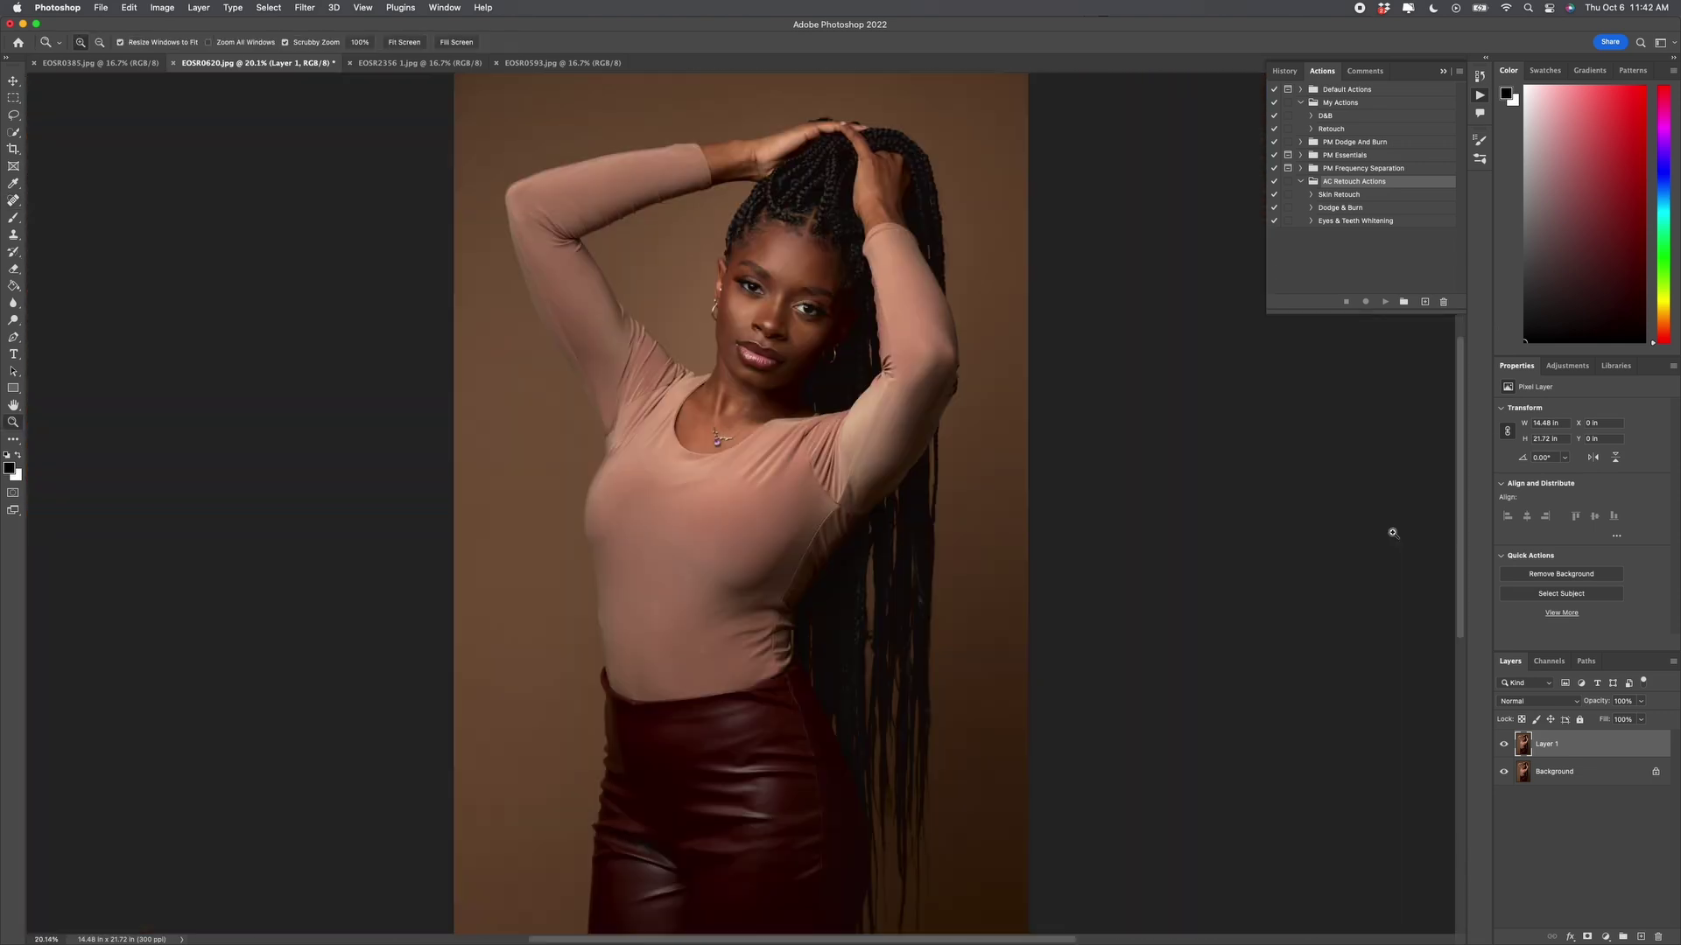
left_click(785, 317)
left_click(785, 318)
right_click(787, 317)
left_click(810, 402)
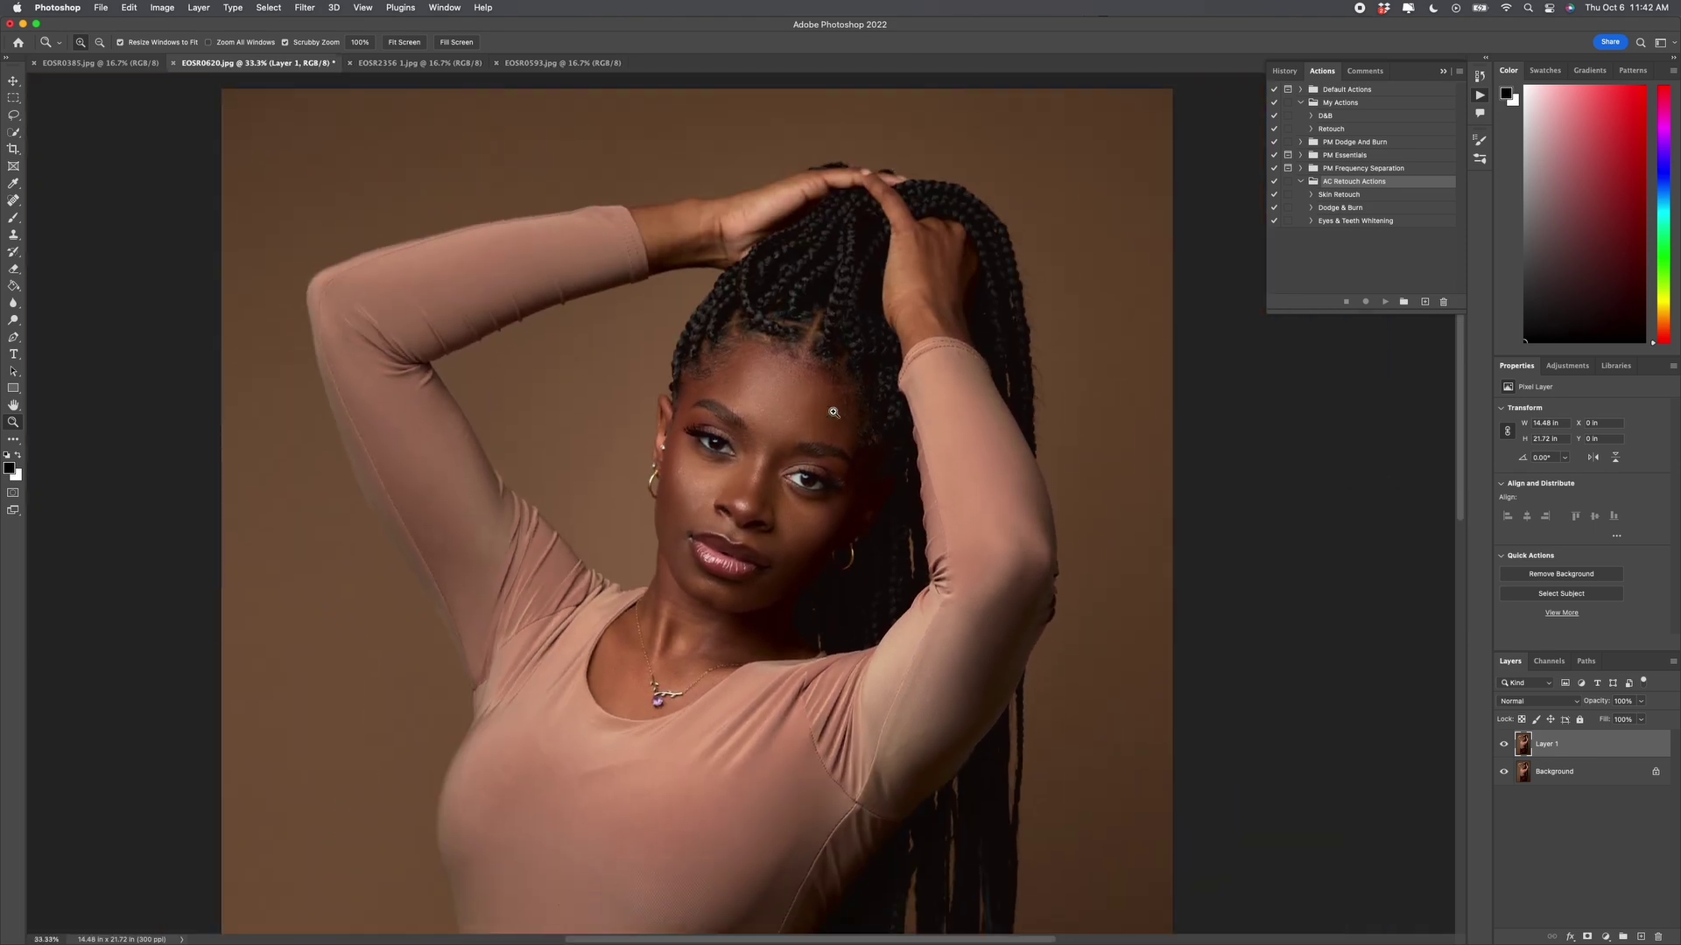
left_click(1340, 195)
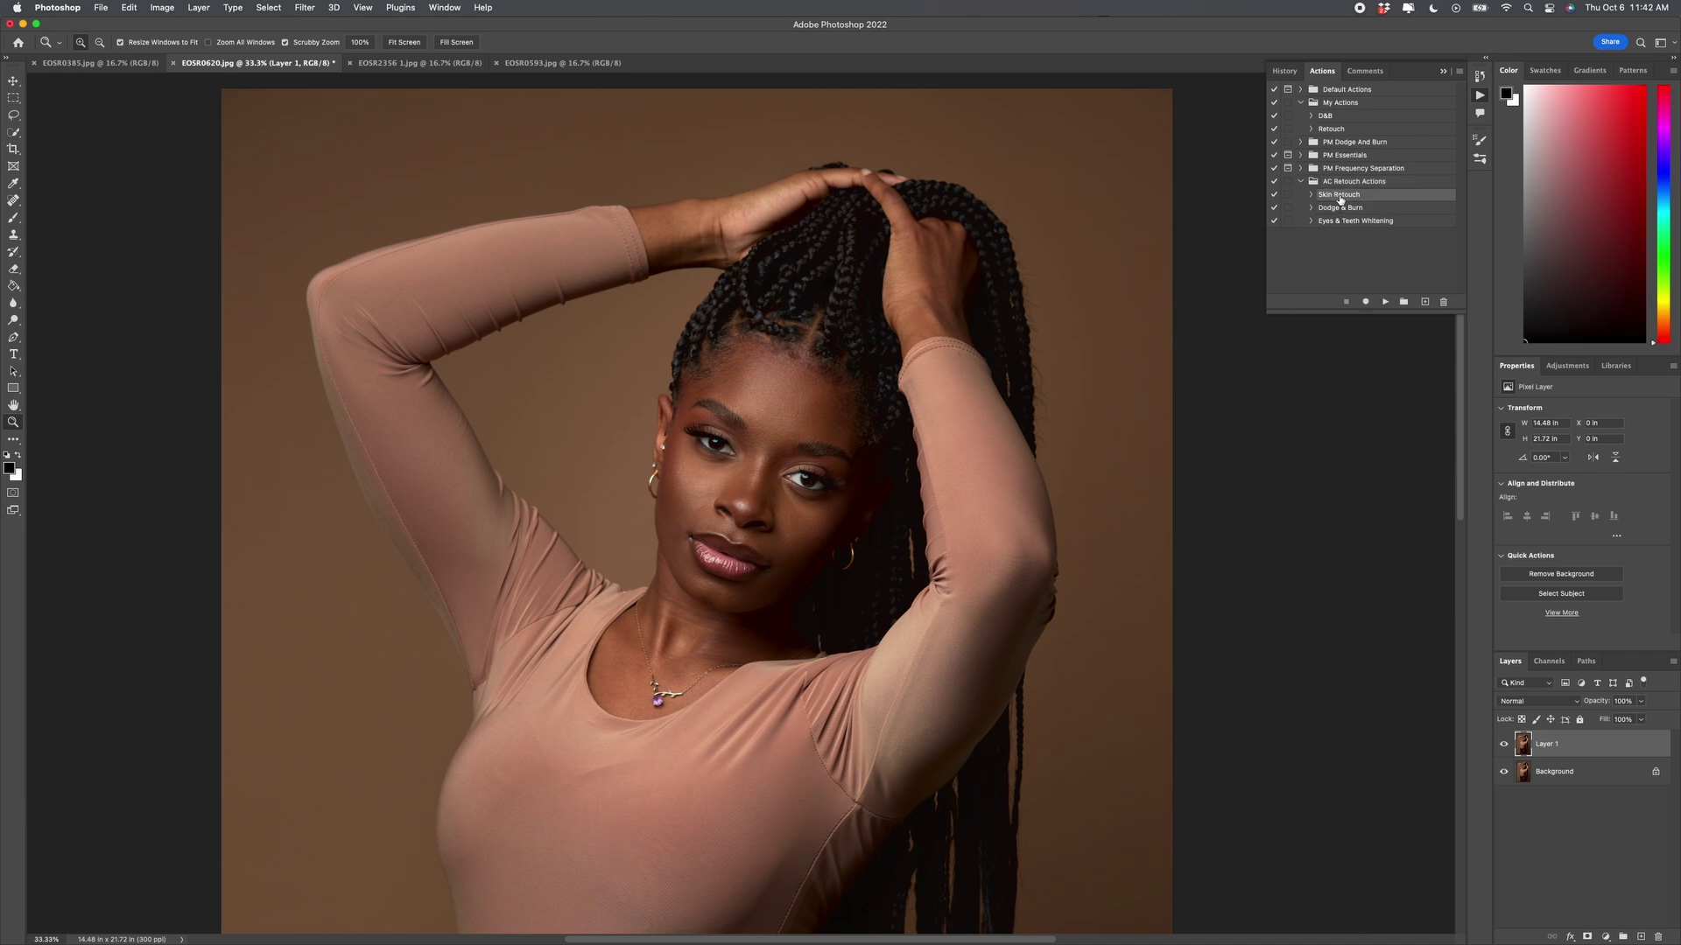
left_click(1384, 302)
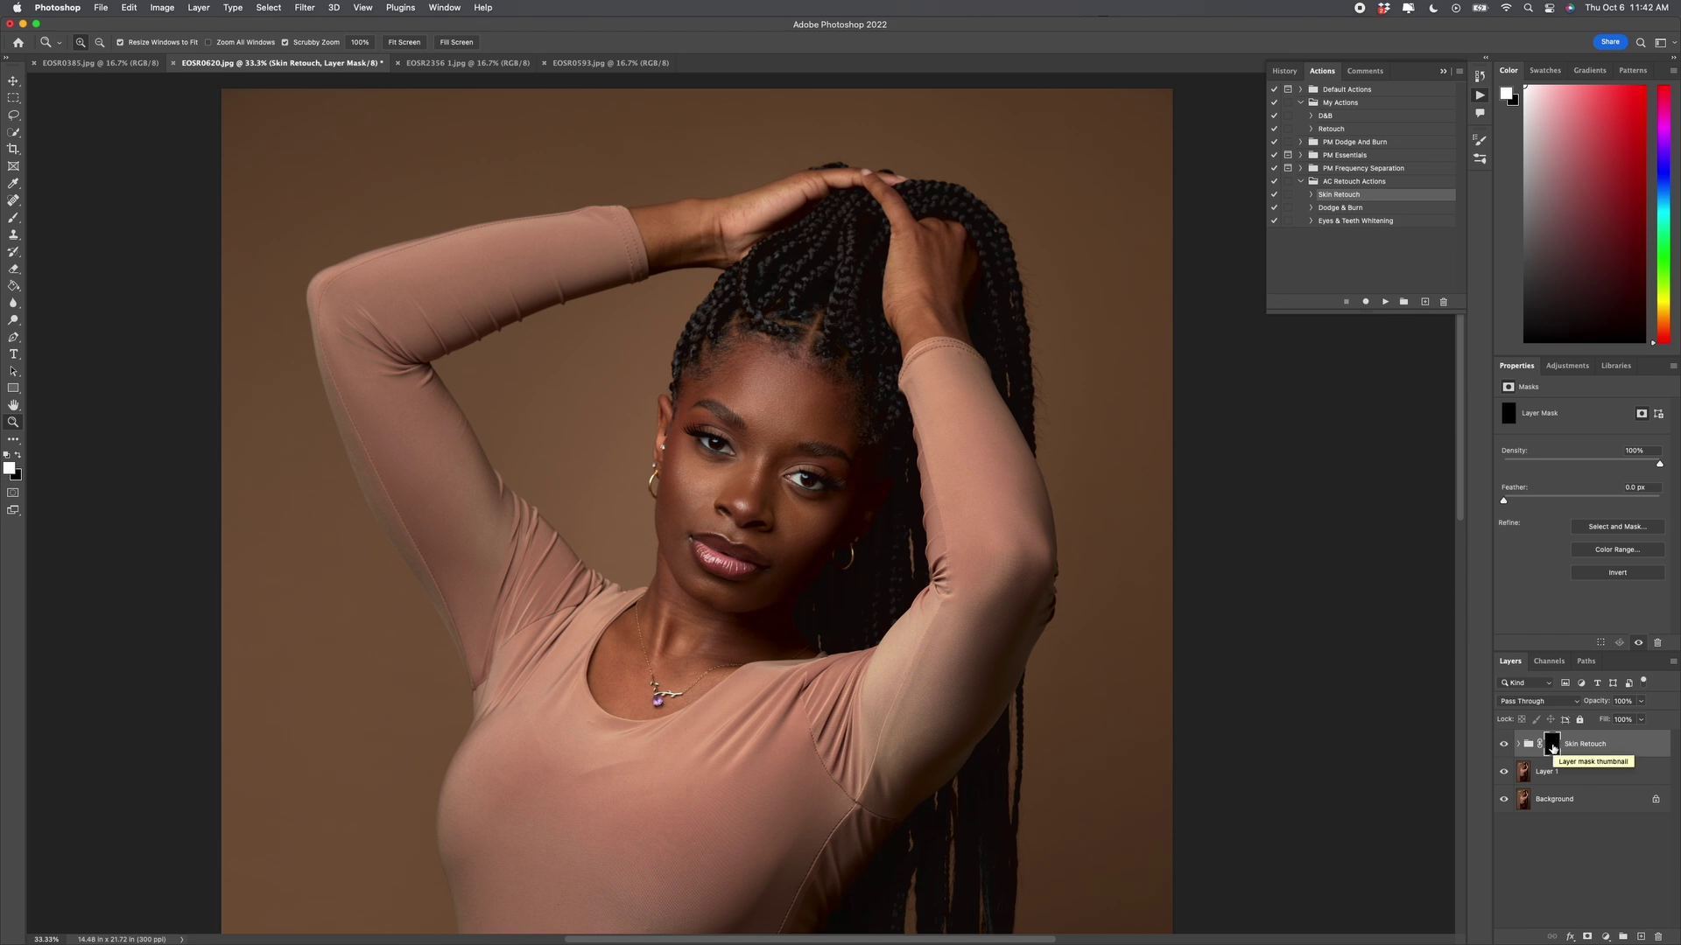
- Paint white on the Skin Retouch mask over the forehead and left side of the face with a soft brush at 50% flow
left_click(1077, 623)
key("b")
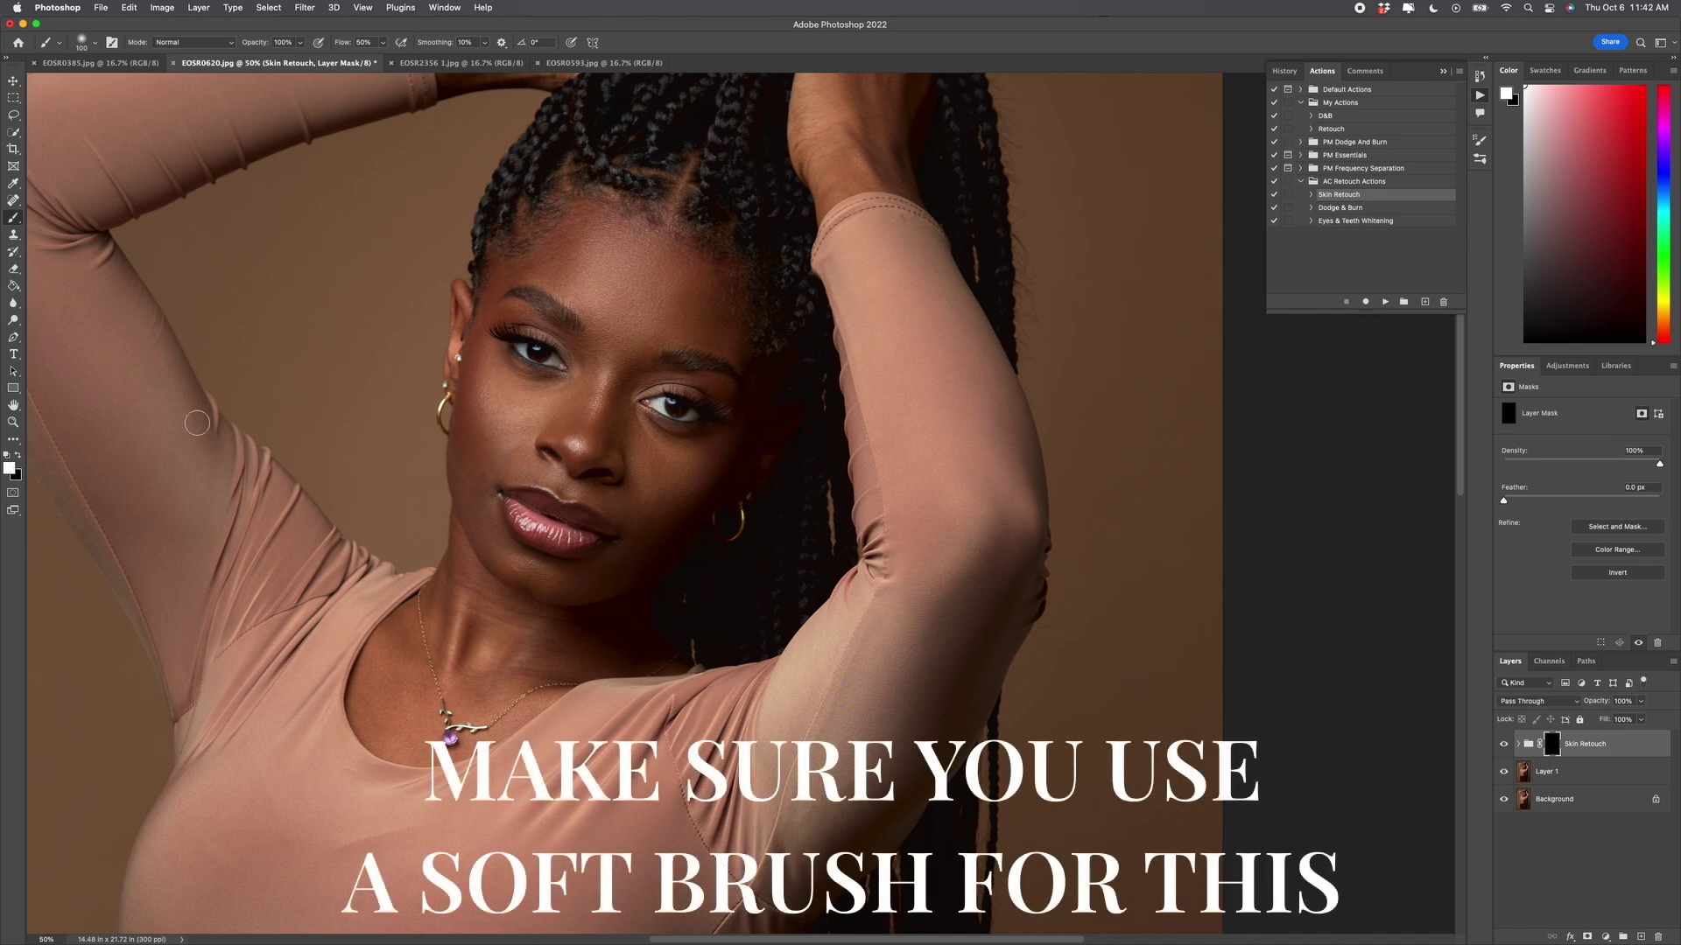
left_click(364, 42)
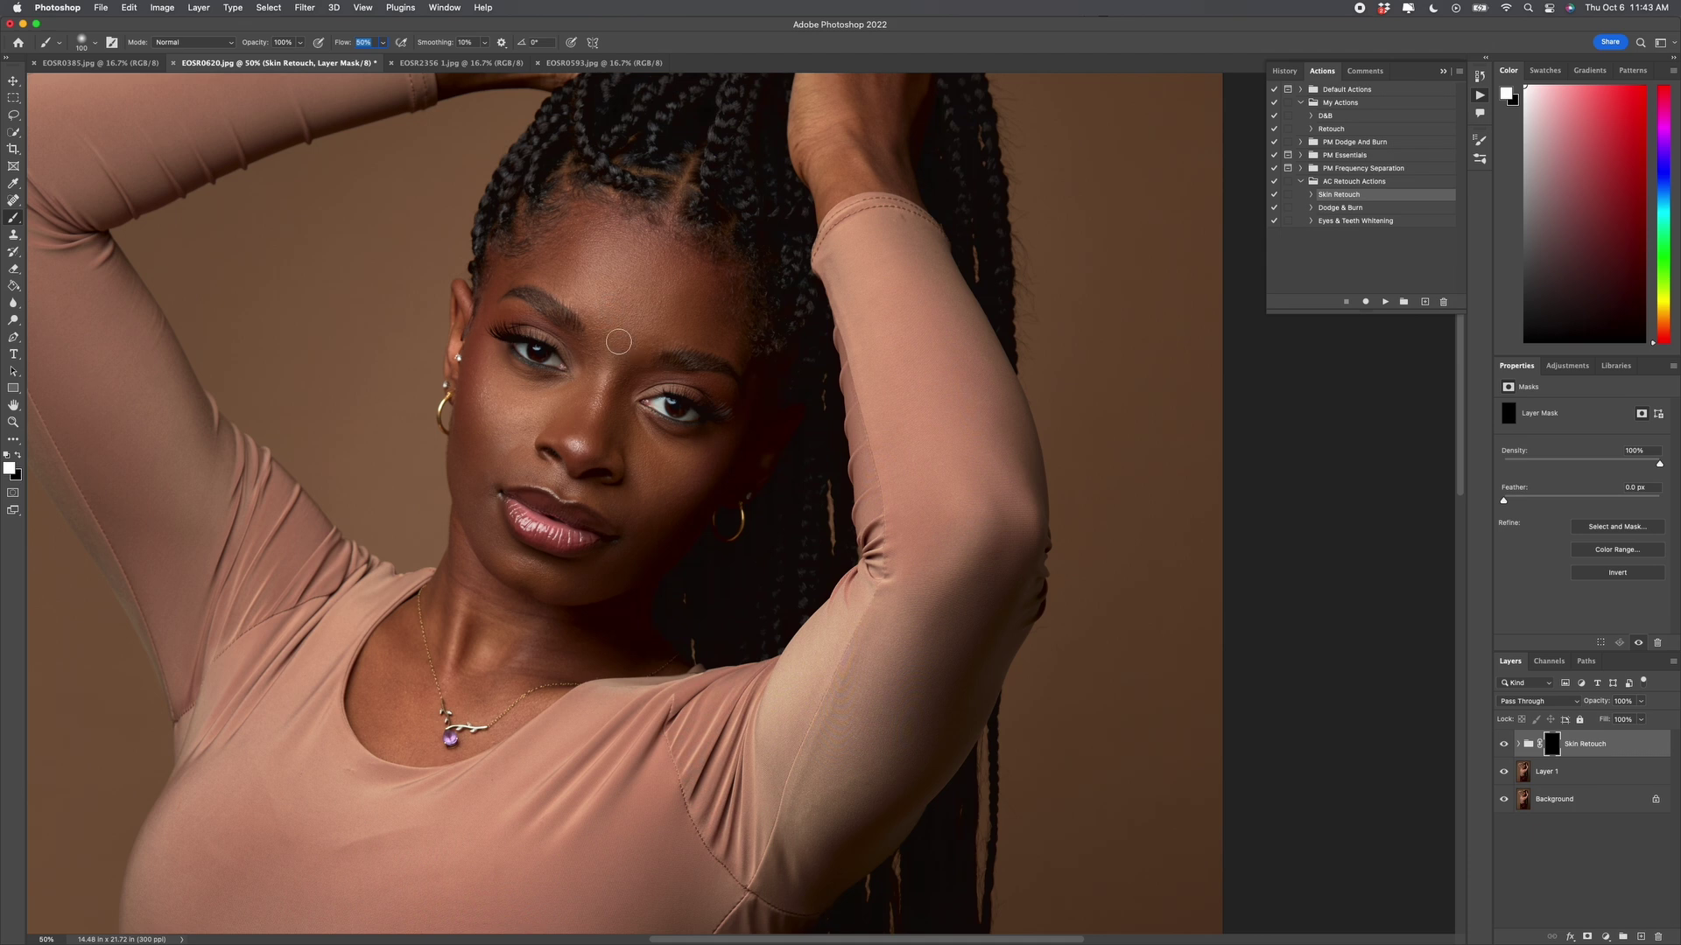
scroll(618, 343, "up", 2)
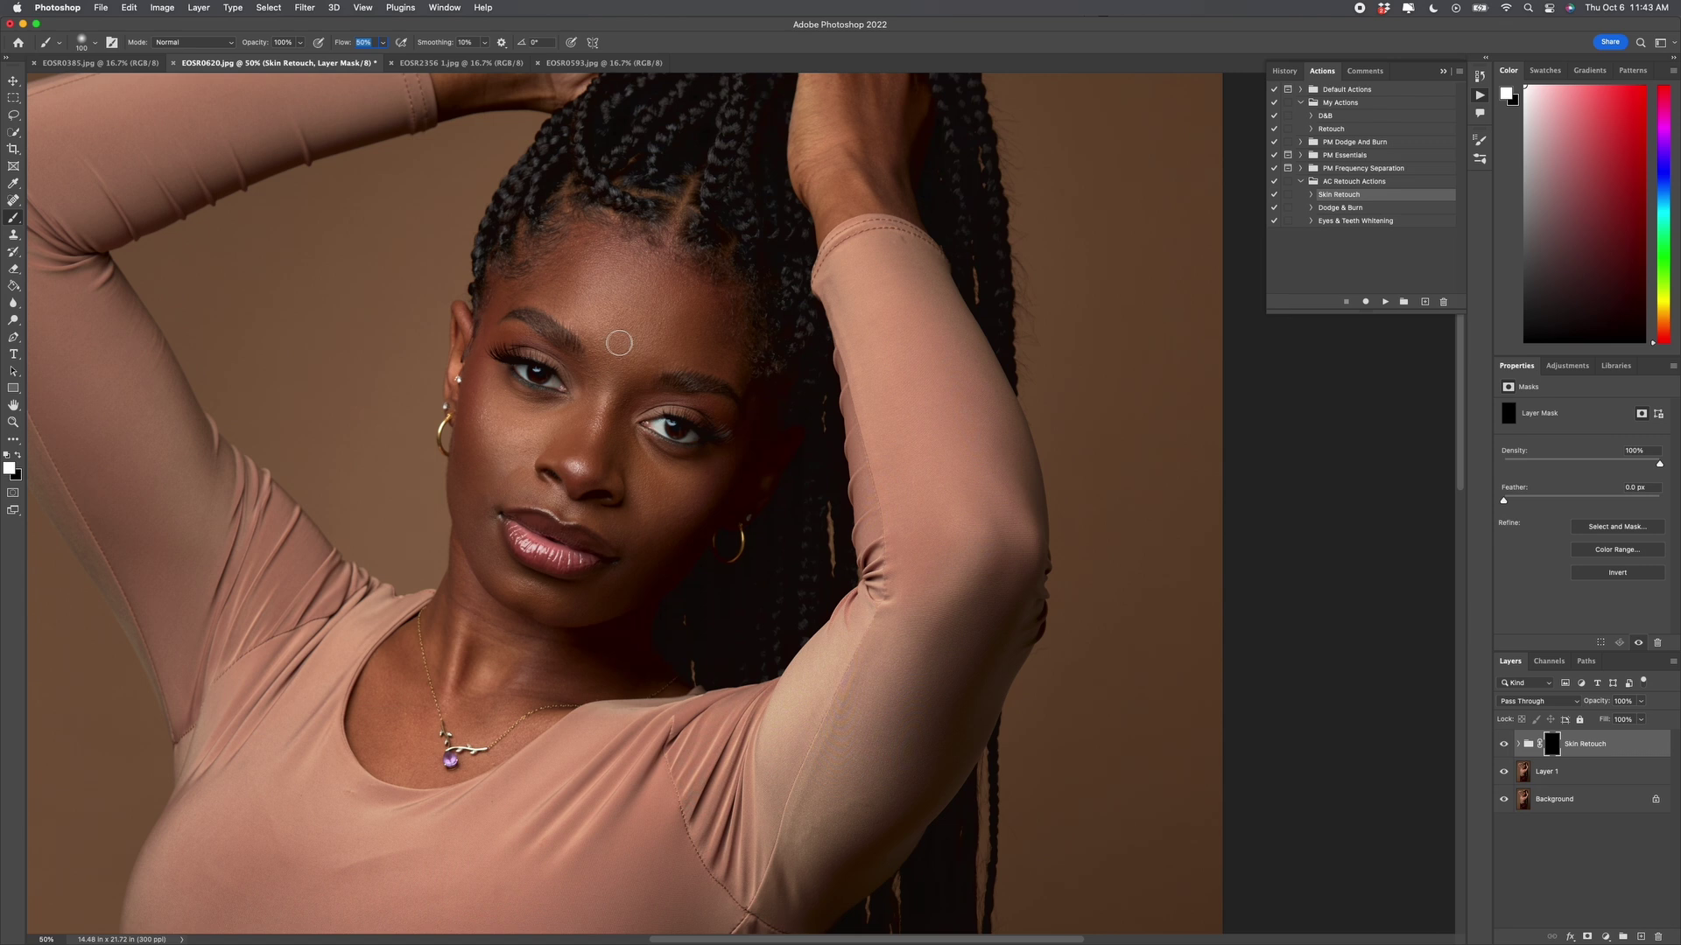
key("Return")
key("bracketright")
key("bracketright")
key("bracketleft")
key("bracketleft")
key("bracketleft")
key("bracketleft")
- Paint black on the Skin Retouch mask with a smaller brush to restore detail around the facial features
key("z")
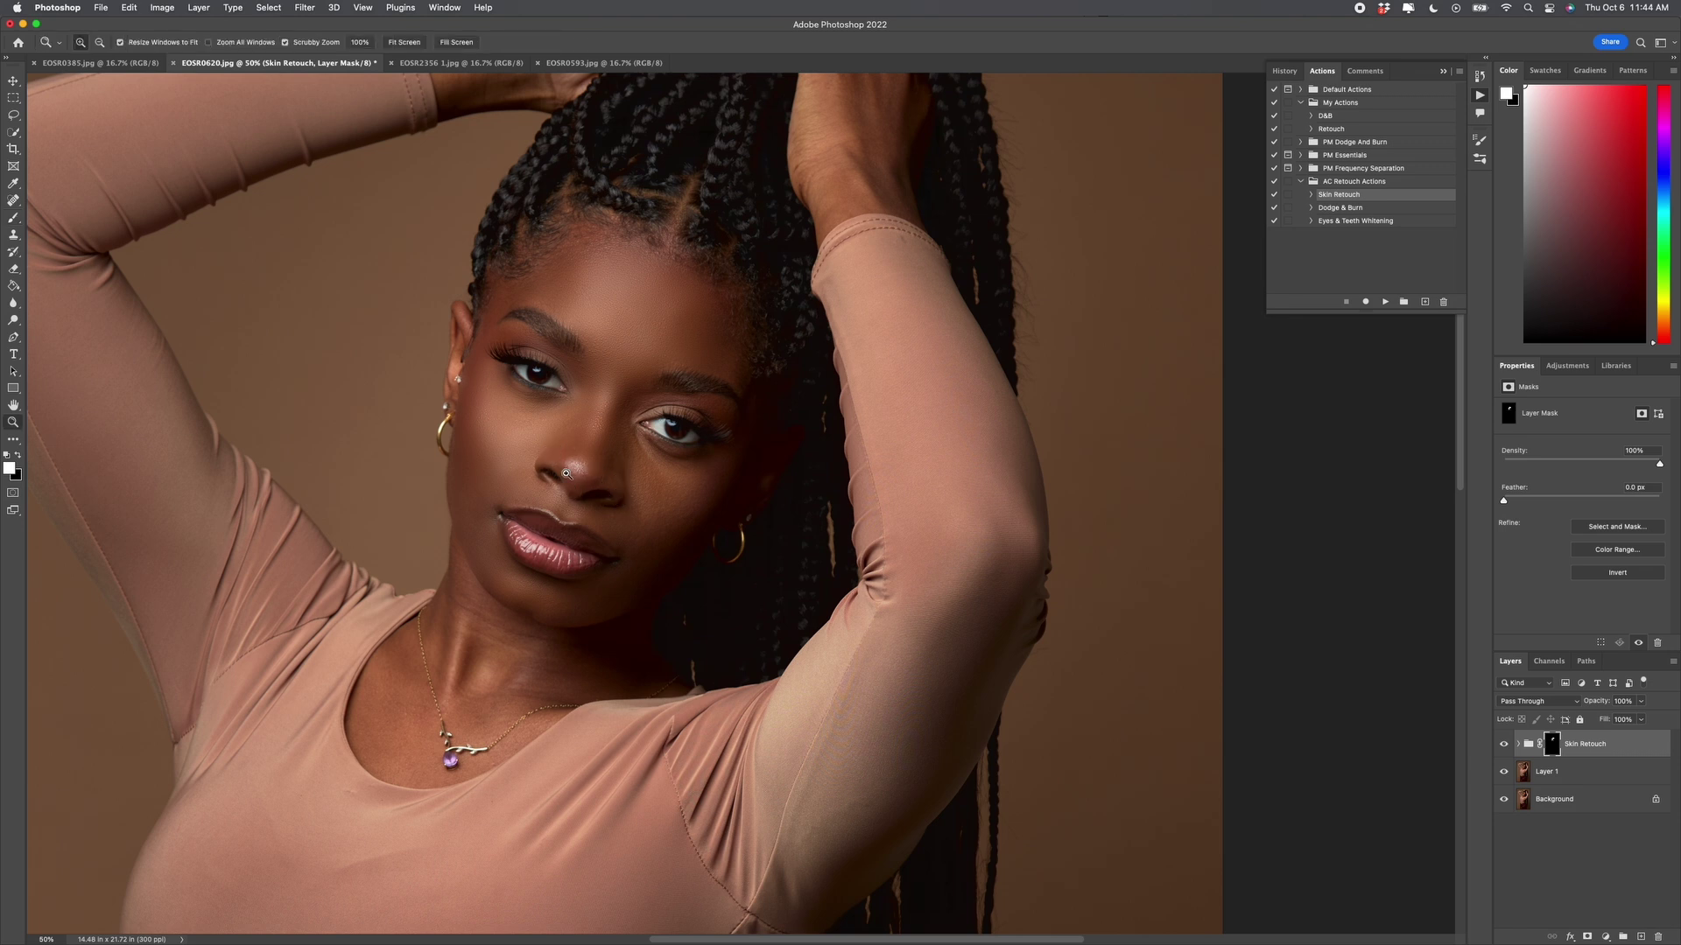
left_click(552, 453)
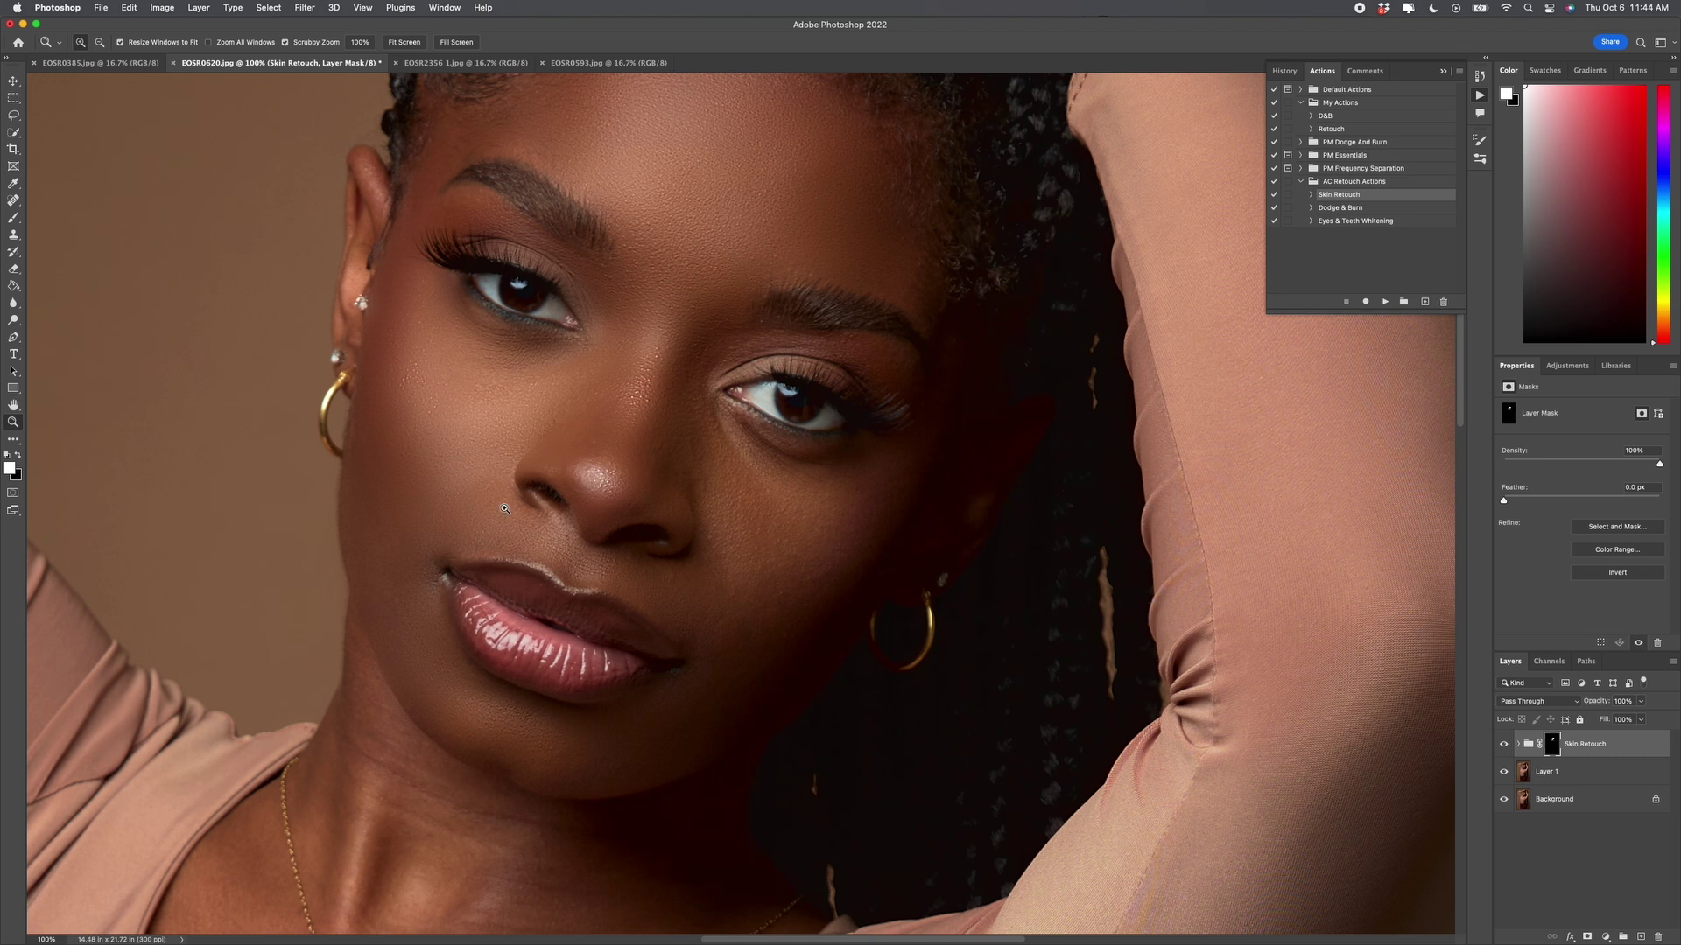
key("x")
key("x")
key("x")
key("x")
key("x")
key("b")
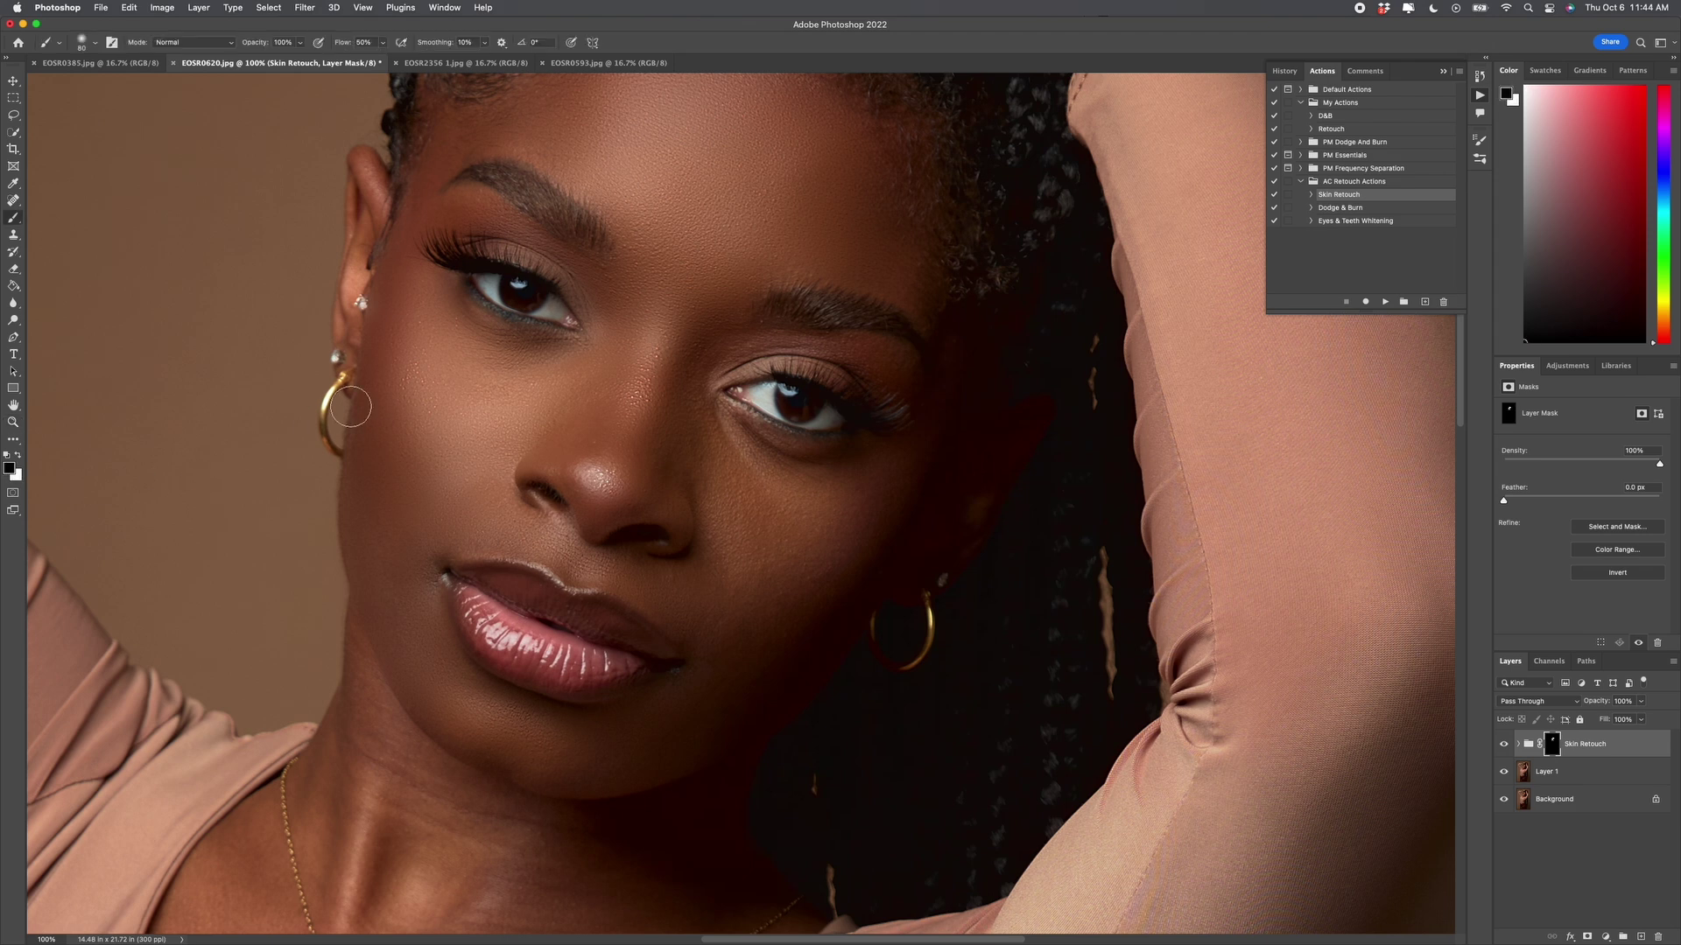
key("bracketleft")
key("bracketleft")
key("bracketleft")
key("bracketleft")
key("bracketleft")
key("bracketleft")
- Paint white on the Skin Retouch mask over the right cheek and temple with an enlarged brush
key("x")
key("bracketright")
key("bracketright")
key("bracketright")
key("bracketright")
key("bracketright")
mouse_move(737, 443)
left_mouse_down()
mouse_move(812, 475)
mouse_move(849, 464)
mouse_move(819, 503)
mouse_move(726, 505)
mouse_move(706, 570)
mouse_move(738, 607)
mouse_move(806, 533)
mouse_move(782, 529)
mouse_move(736, 574)
mouse_move(826, 563)
mouse_move(817, 600)
mouse_move(758, 638)
mouse_move(896, 461)
mouse_move(890, 372)
mouse_move(875, 351)
mouse_move(779, 350)
mouse_move(716, 374)
mouse_move(920, 262)
left_mouse_up()
- Extend the Skin Retouch mask in white over the neck and chest
key("z")
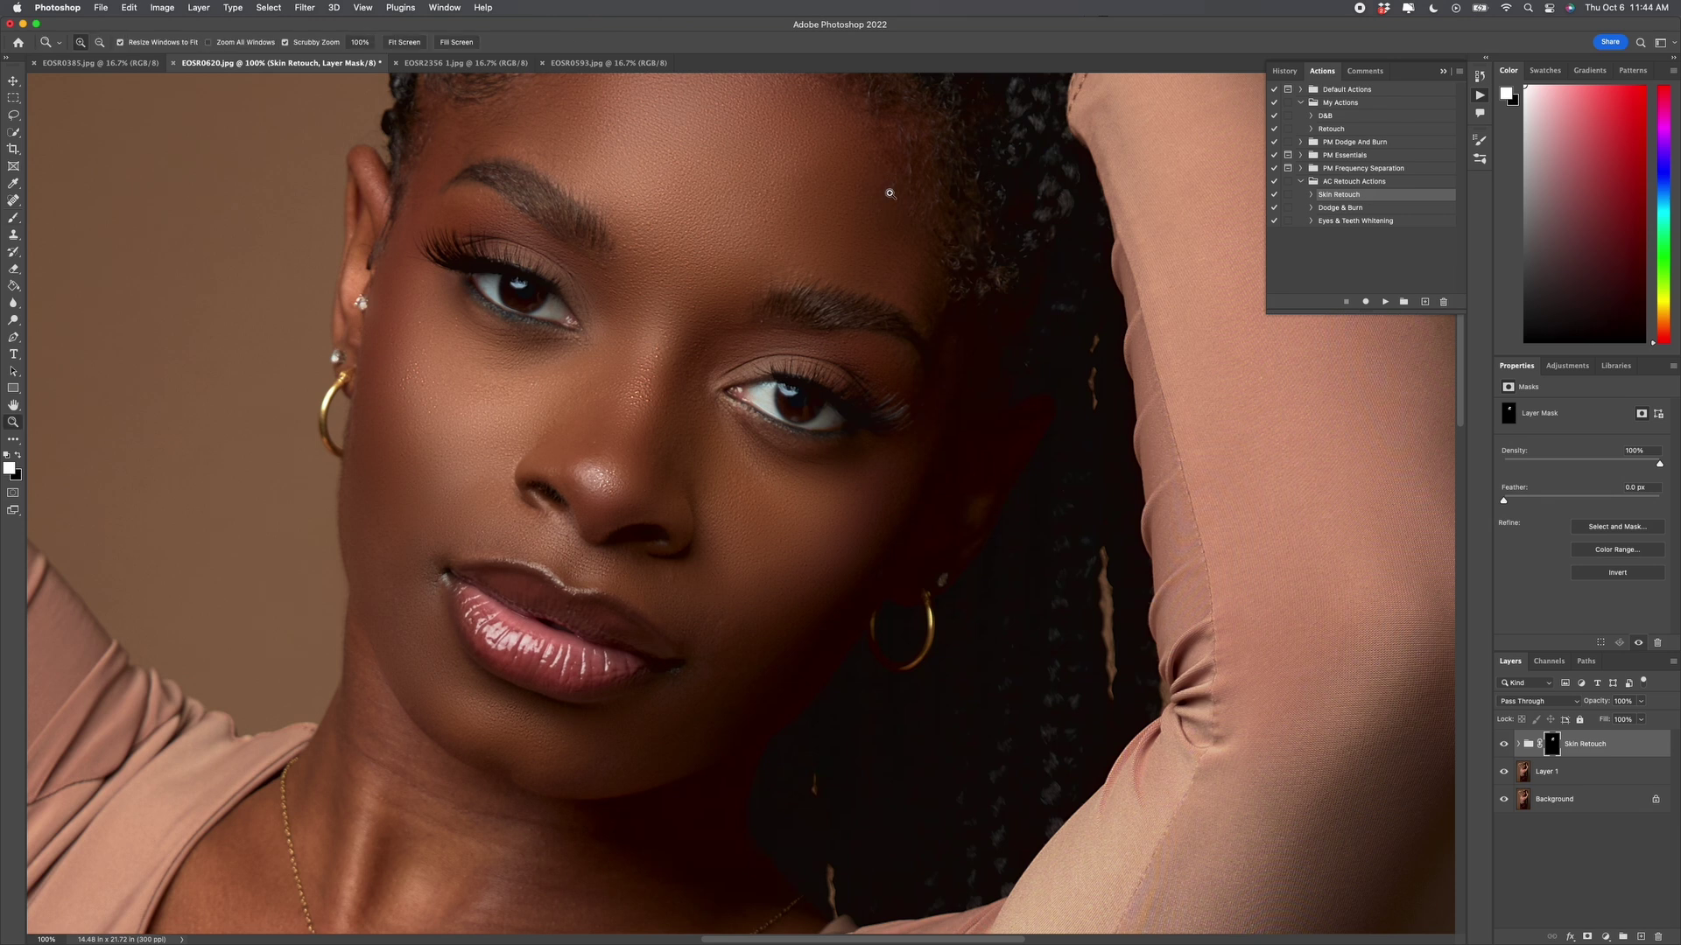
right_click(890, 191)
left_click(915, 275)
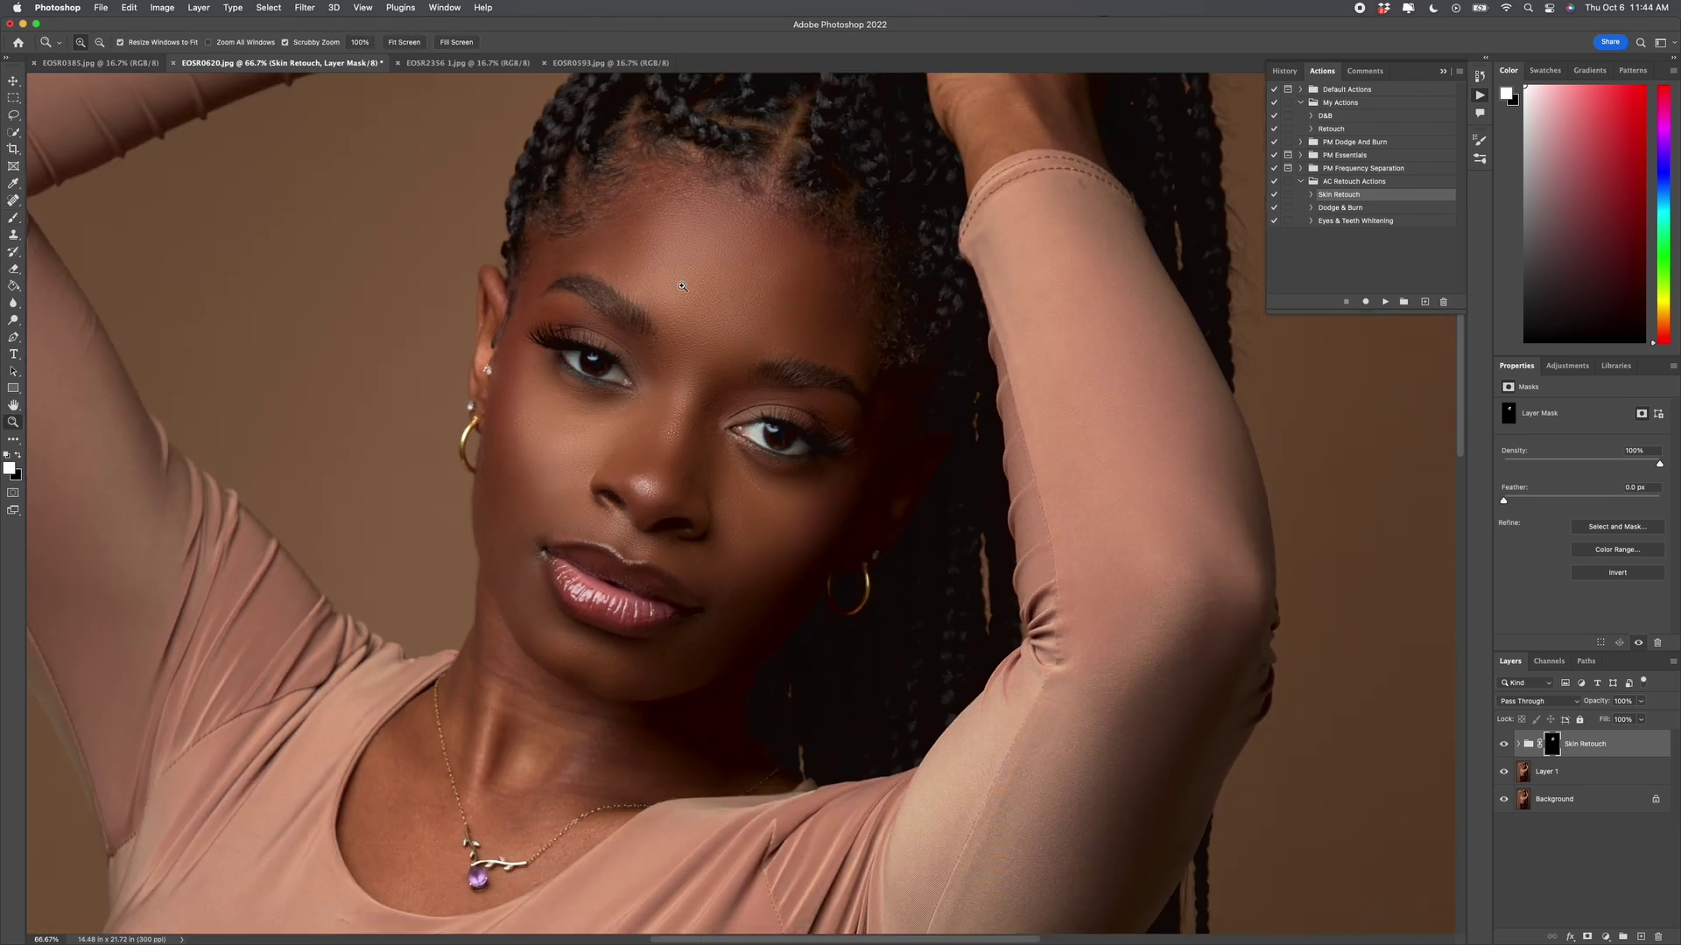
right_click(683, 285)
left_click(705, 369)
key("b")
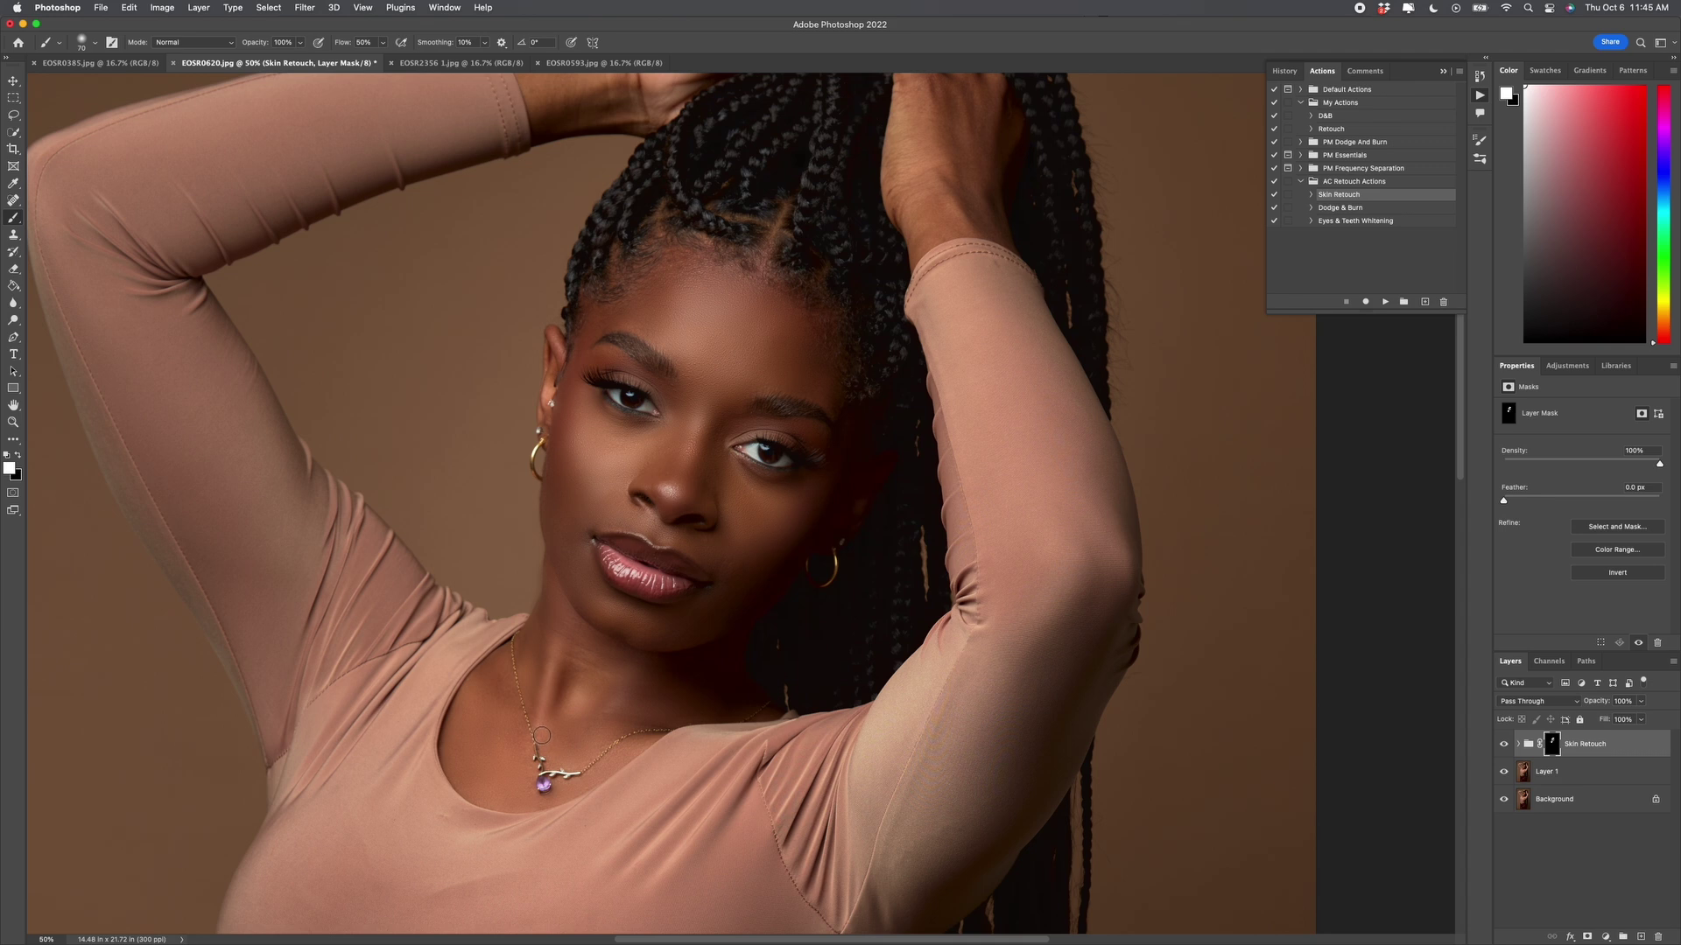
scroll(841, 499, "up", 5)
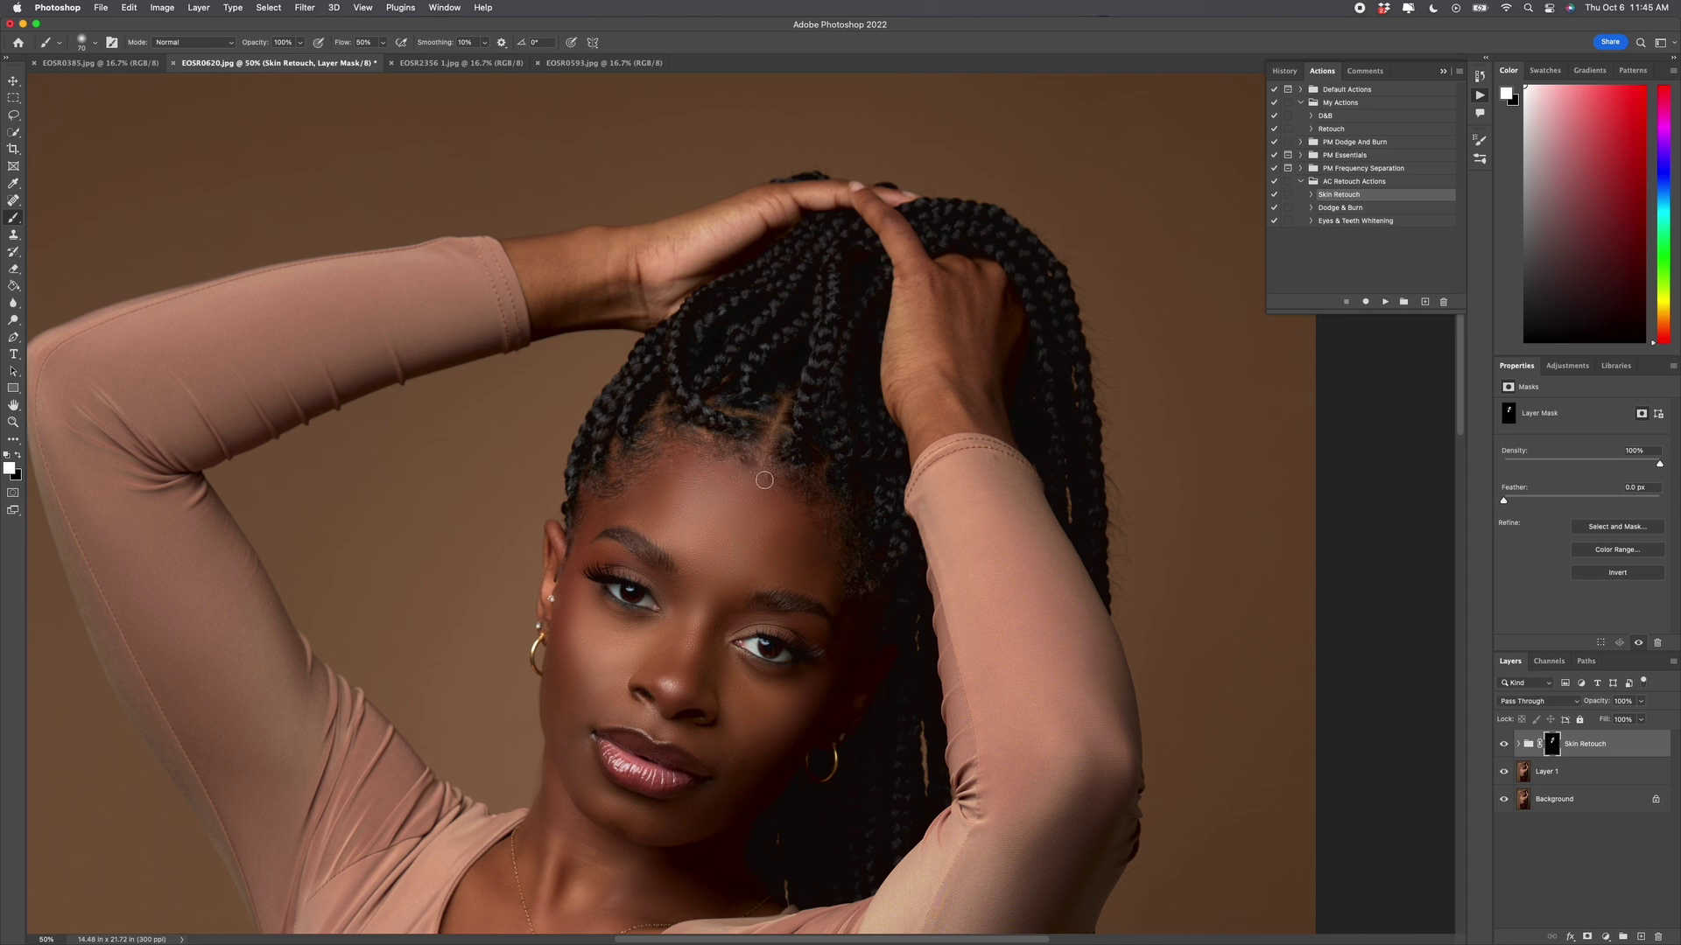
scroll(700, 700, "down", 3)
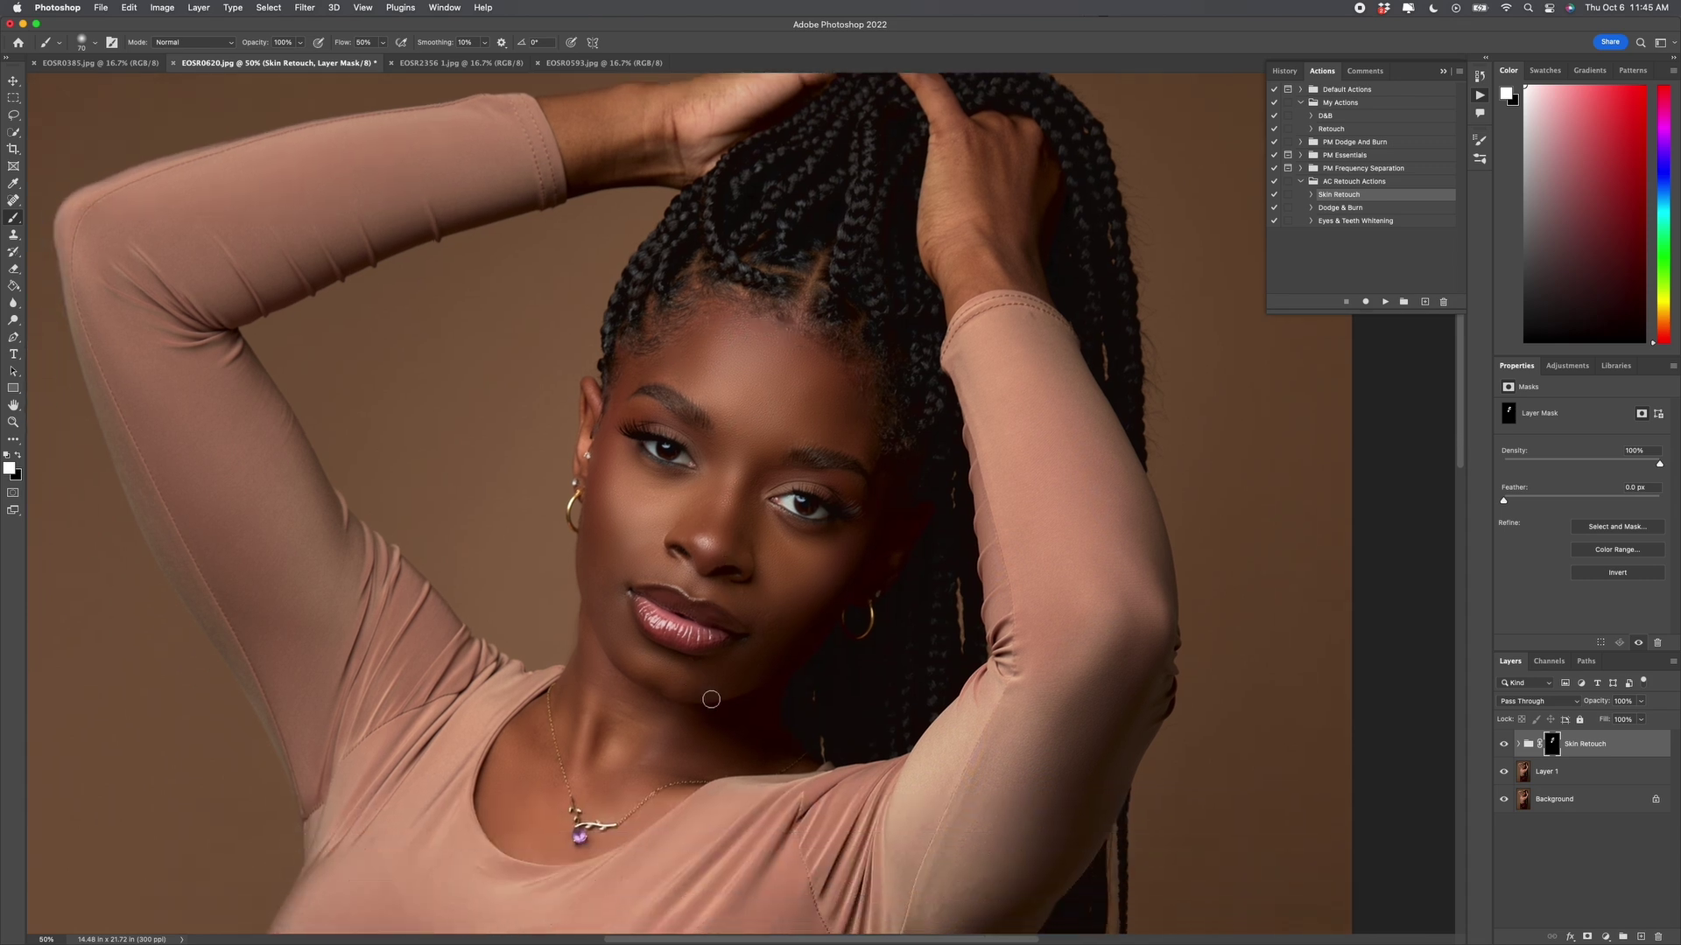
- Set the Gaussian Blur smart filter radius on the Skin layer inside the Skin Retouch group to about 9 pixels
left_click(1519, 745)
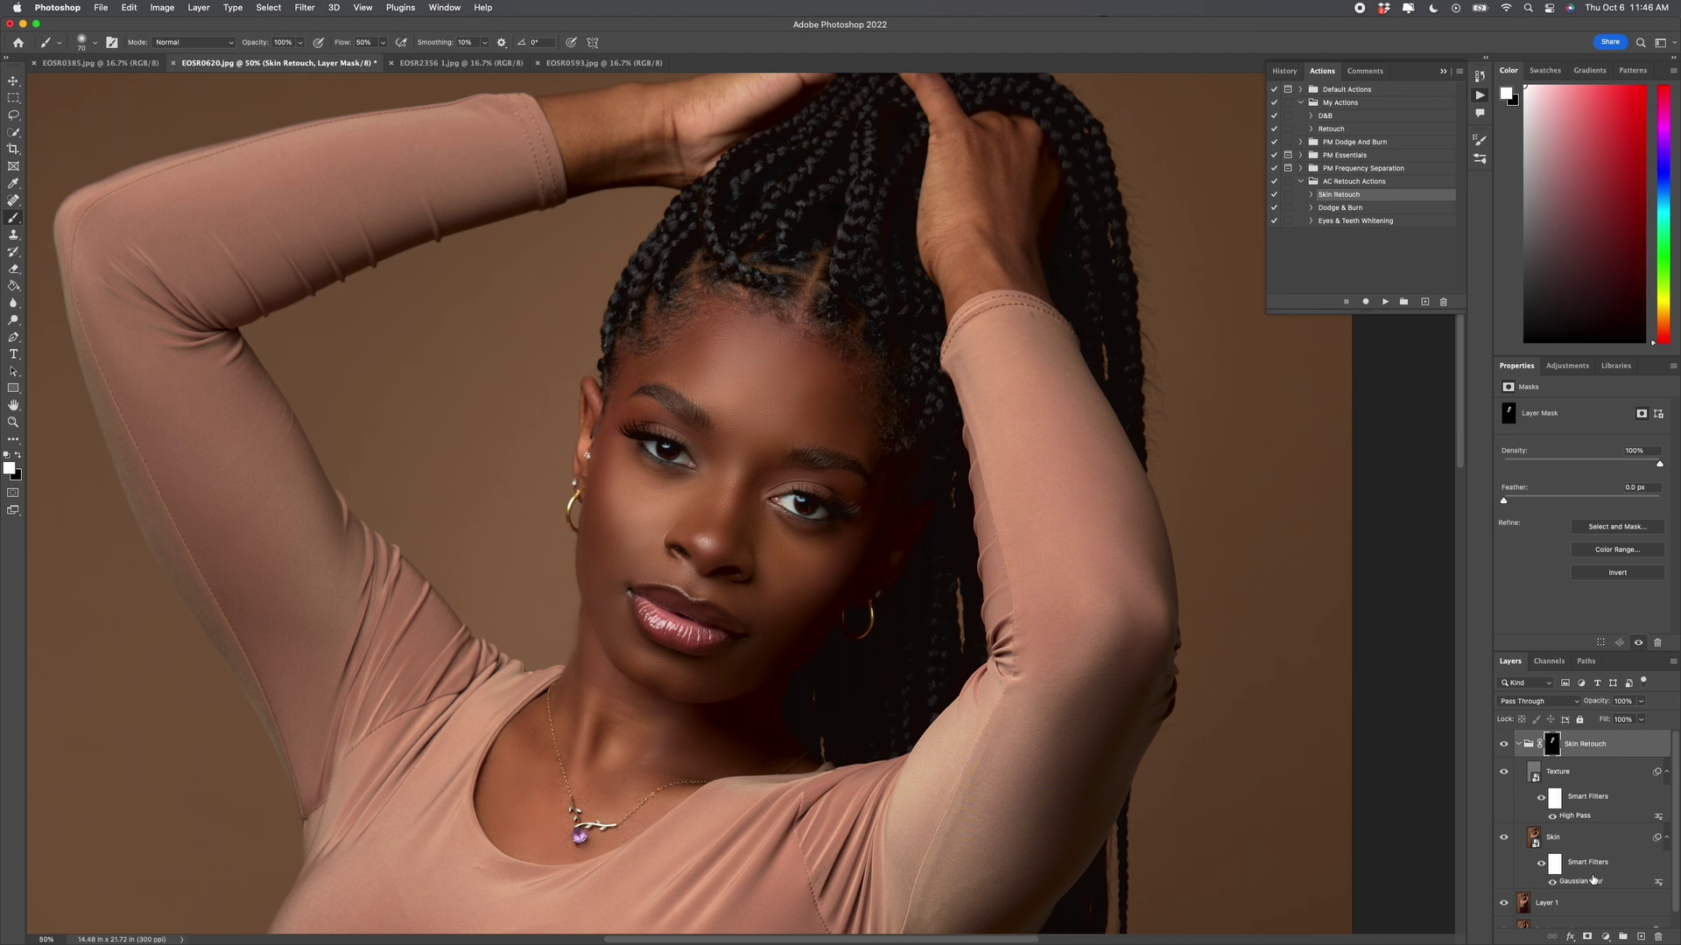
left_click(1583, 837)
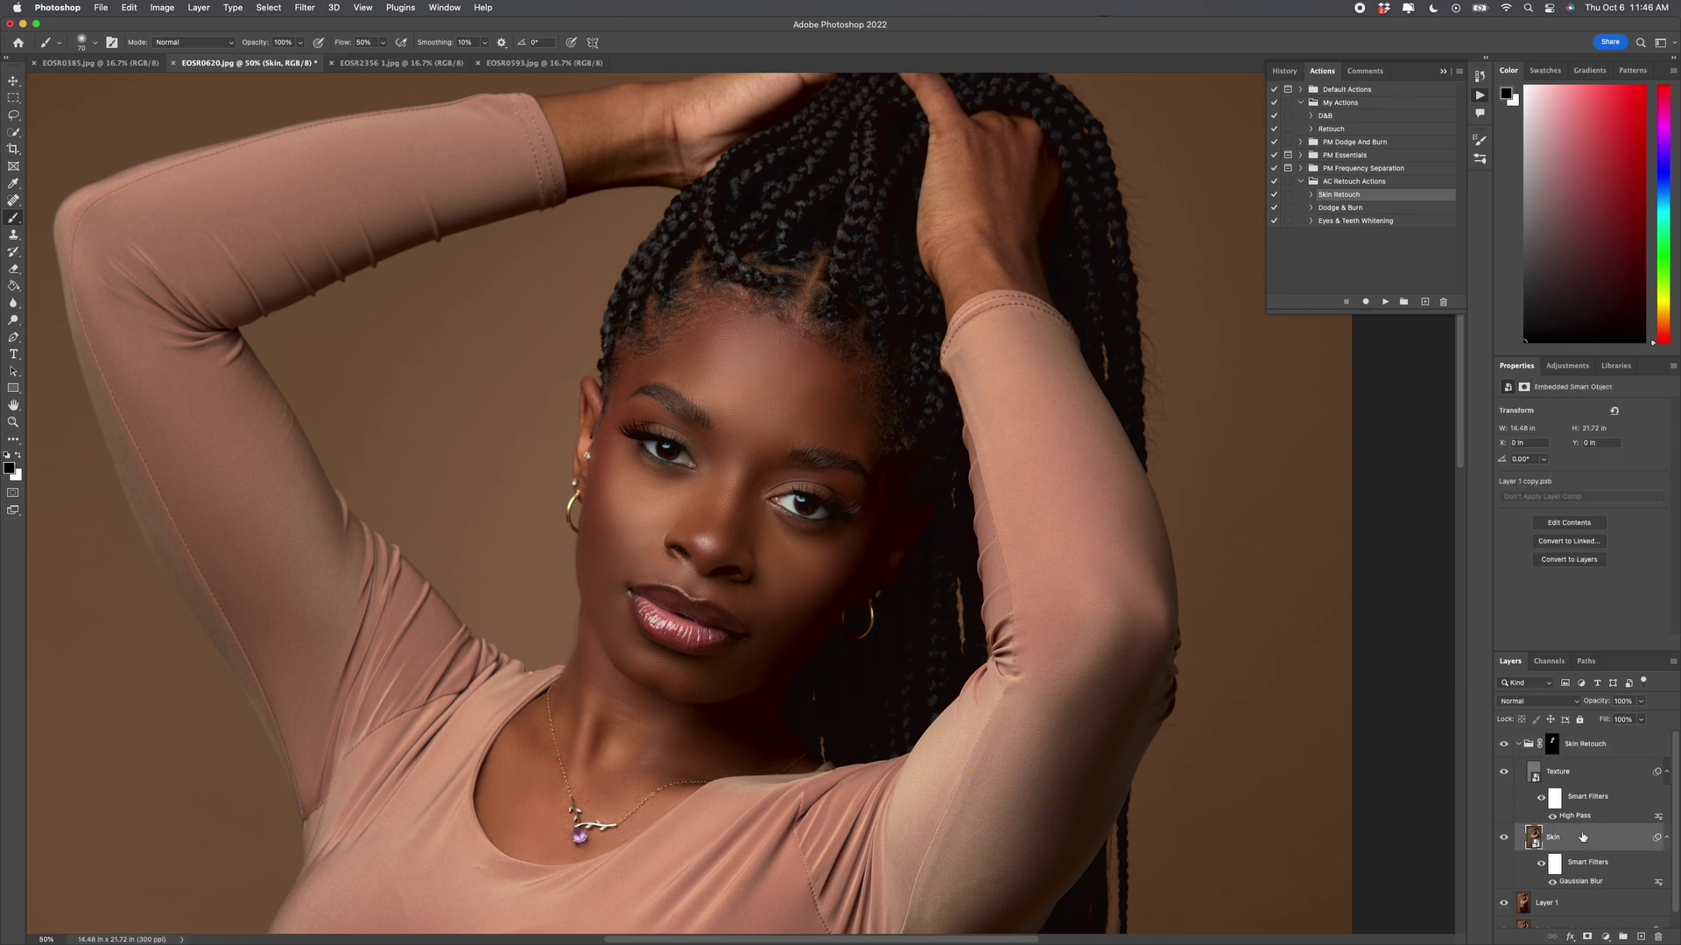
left_click(1585, 777)
left_click(1587, 843)
double_click(1576, 882)
left_click_drag(943, 475, 908, 475)
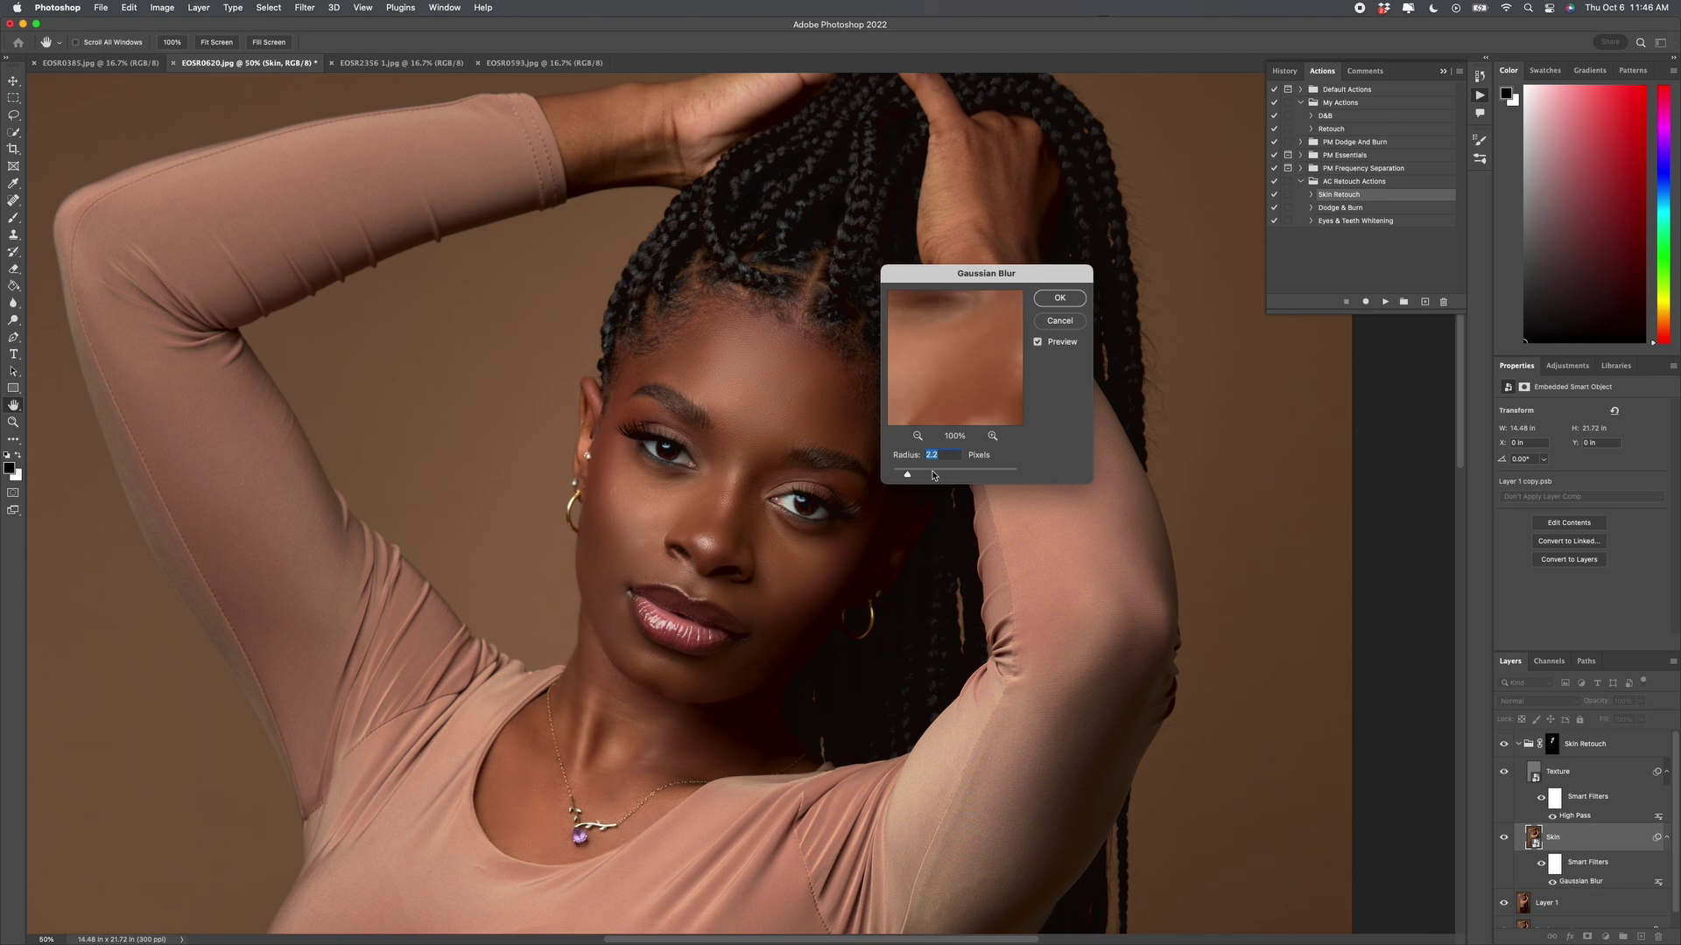
left_click_drag(933, 475, 945, 475)
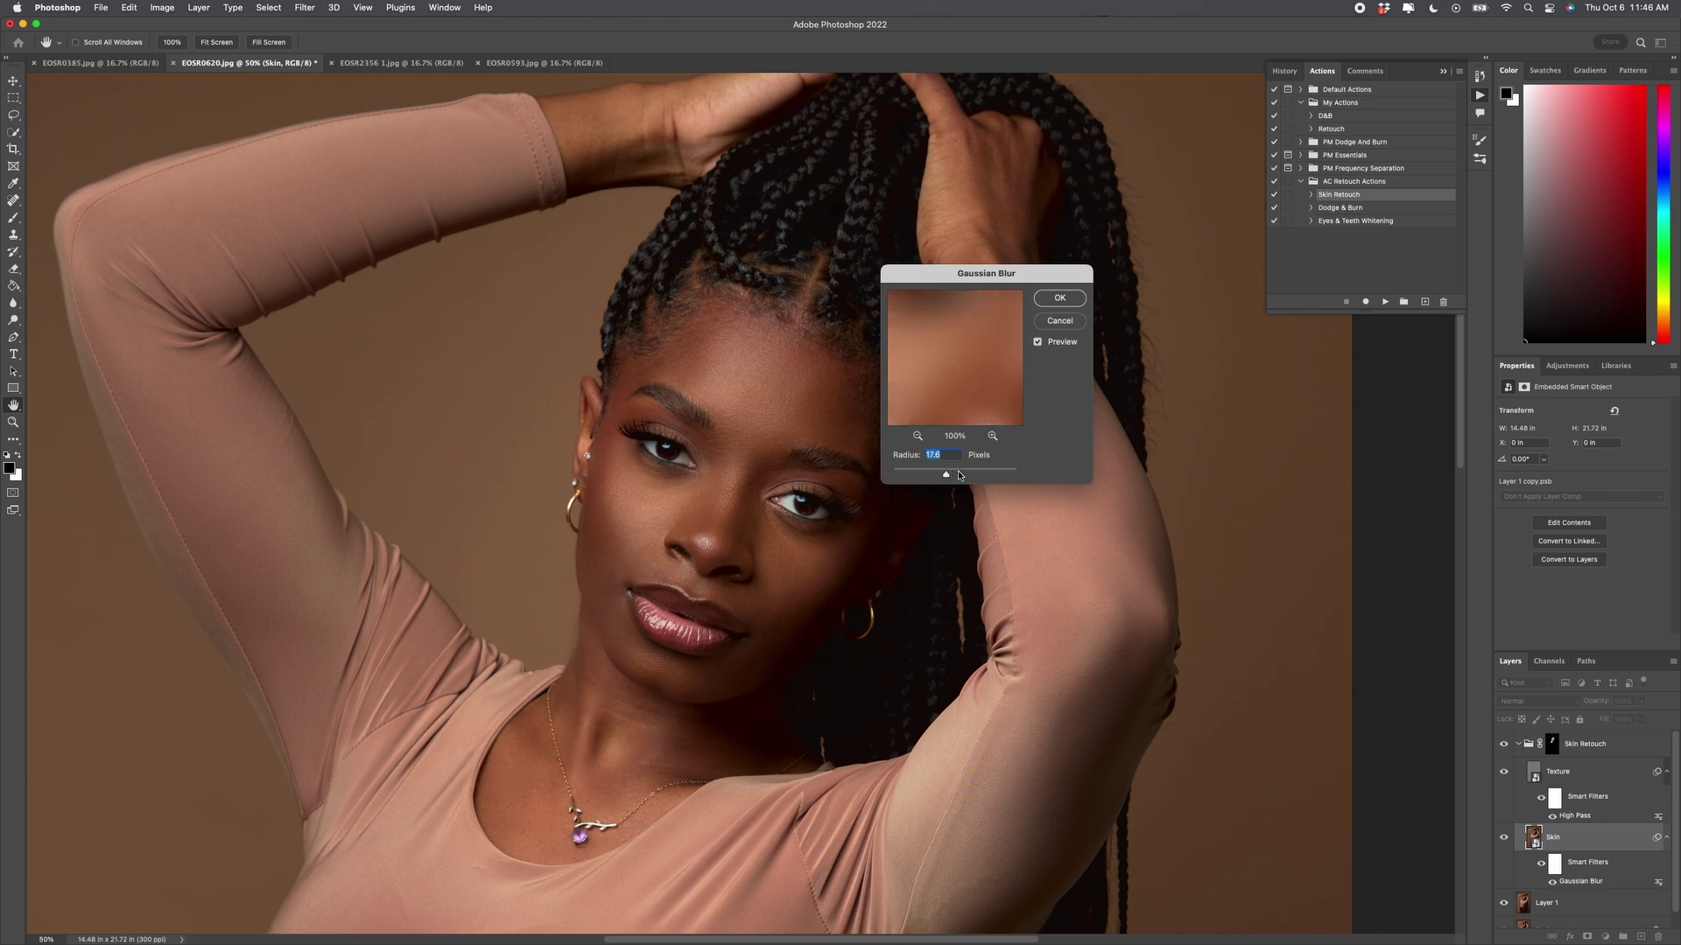
left_click(961, 475)
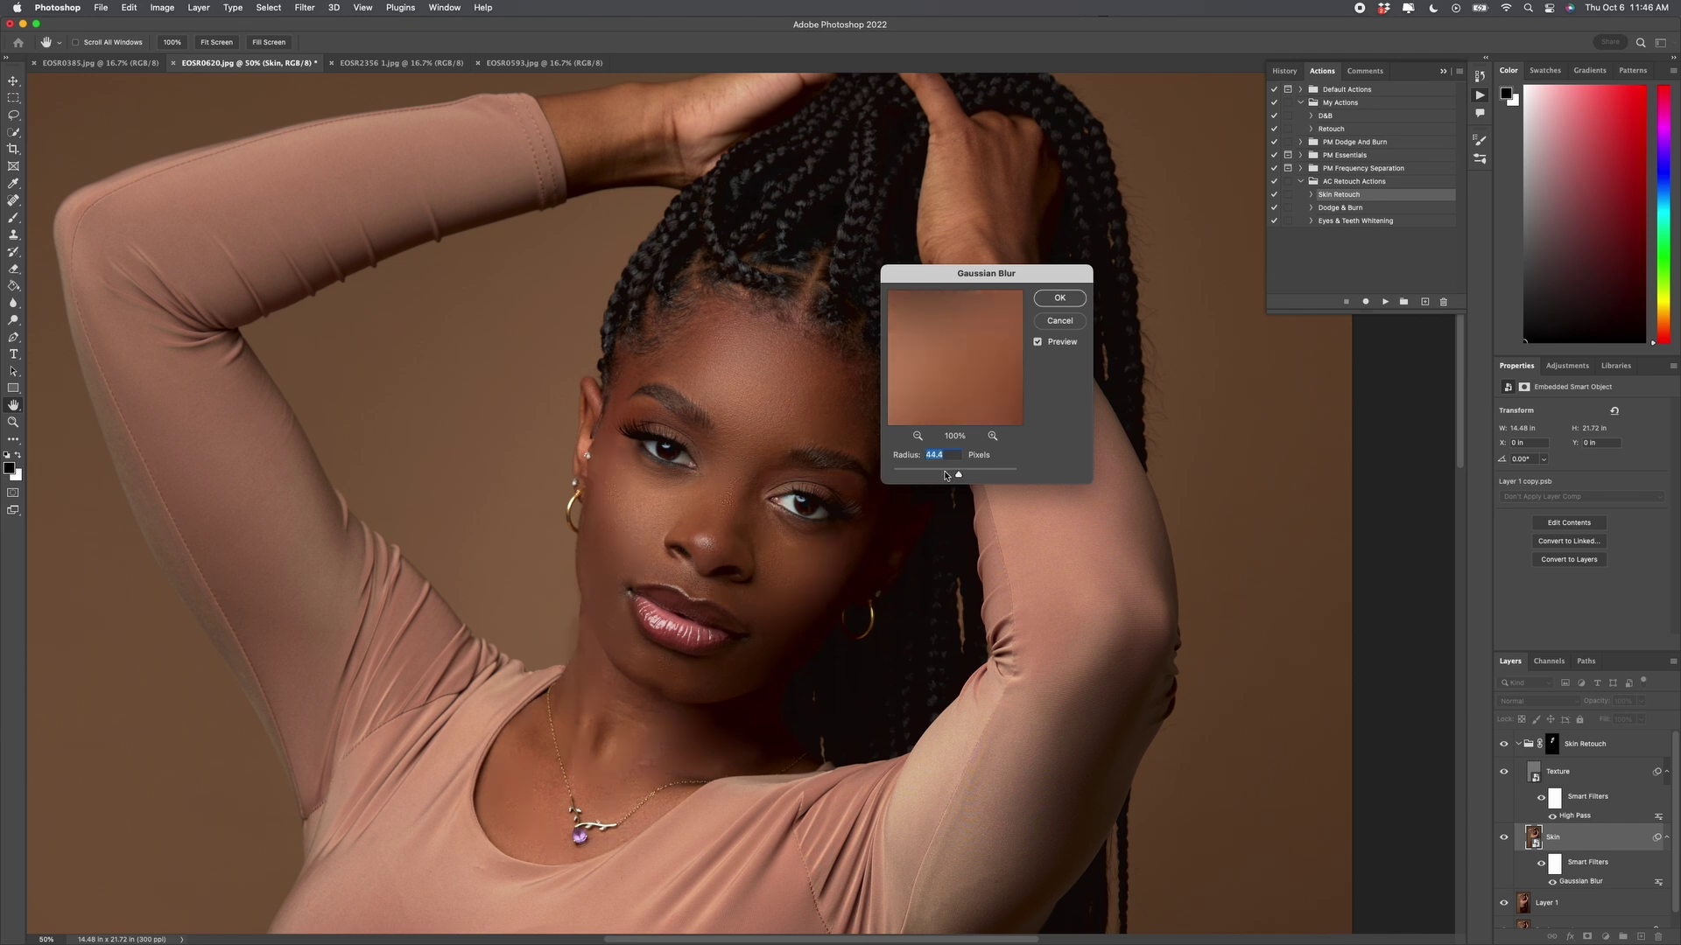
left_click(942, 473)
left_click(940, 475)
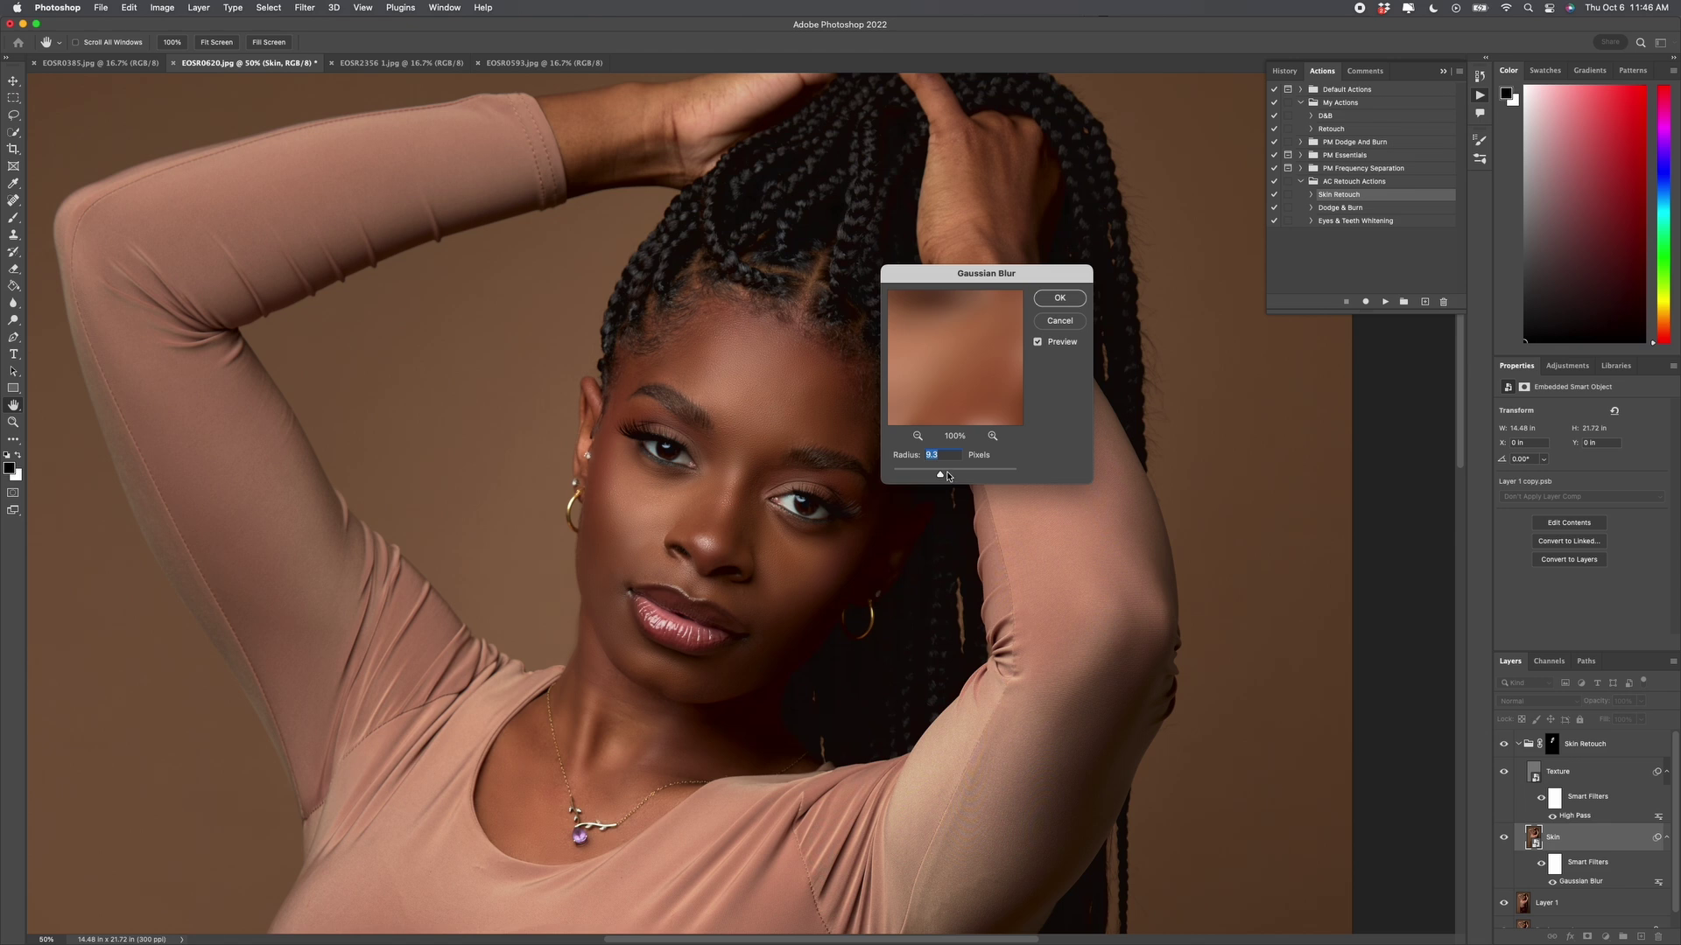
left_click_drag(942, 476, 943, 477)
left_click(1057, 299)
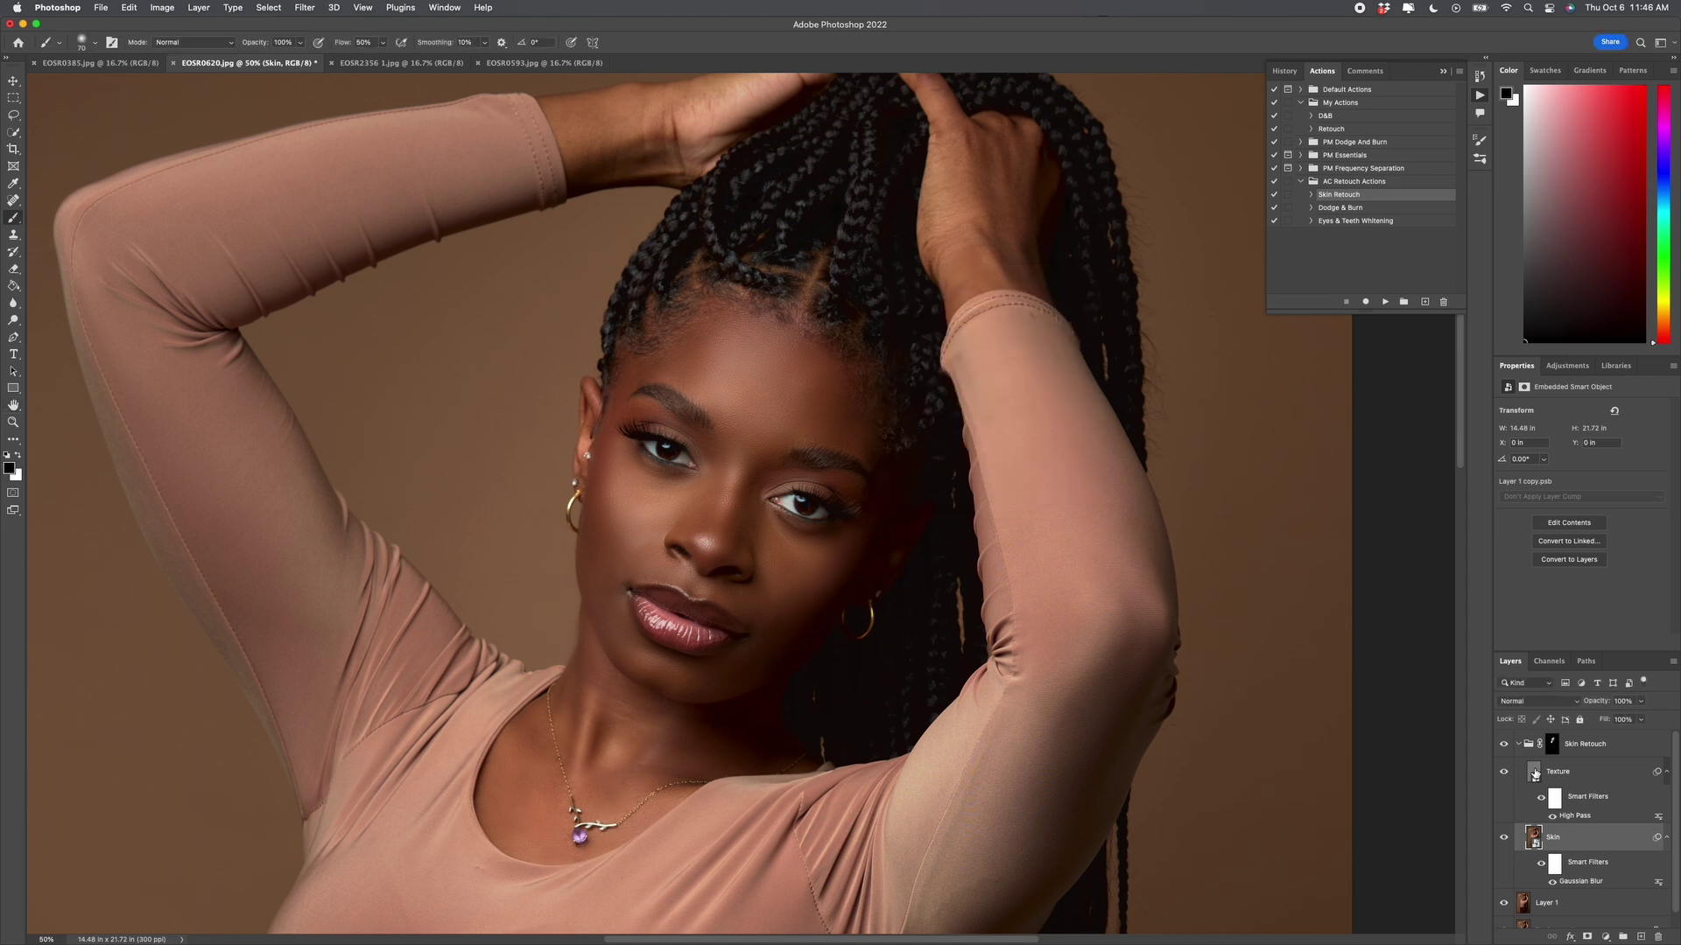
- Set the High Pass smart filter radius on the Texture layer to 2.6 pixels
left_click(1573, 771)
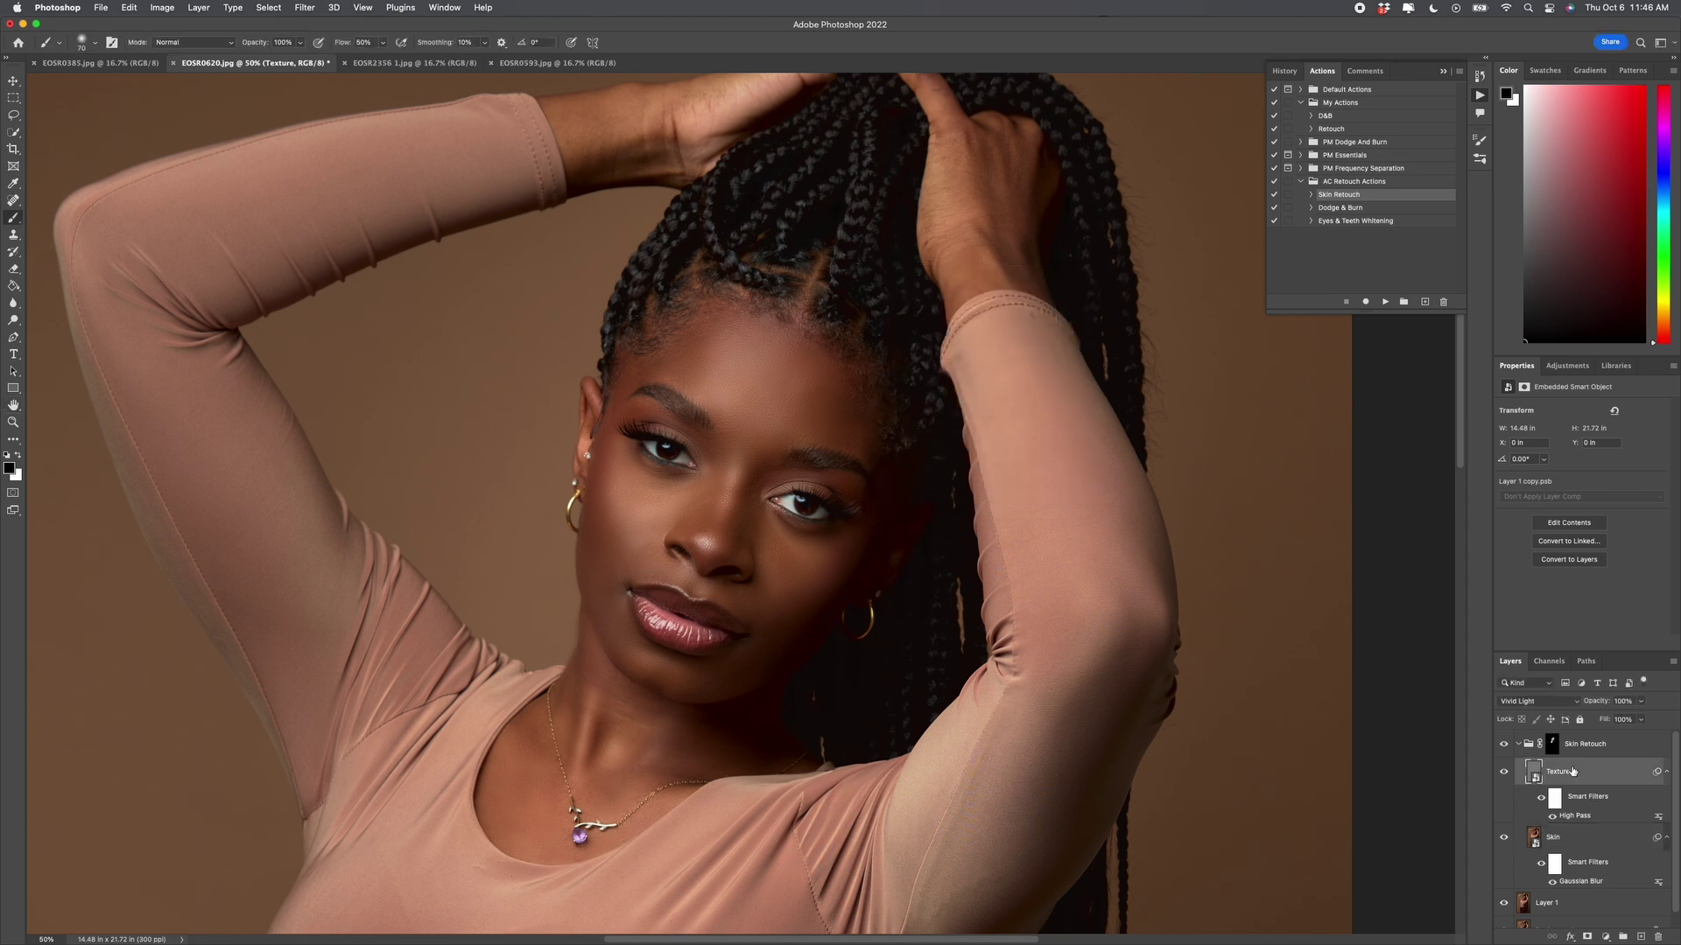
double_click(1576, 817)
left_click_drag(769, 450, 776, 451)
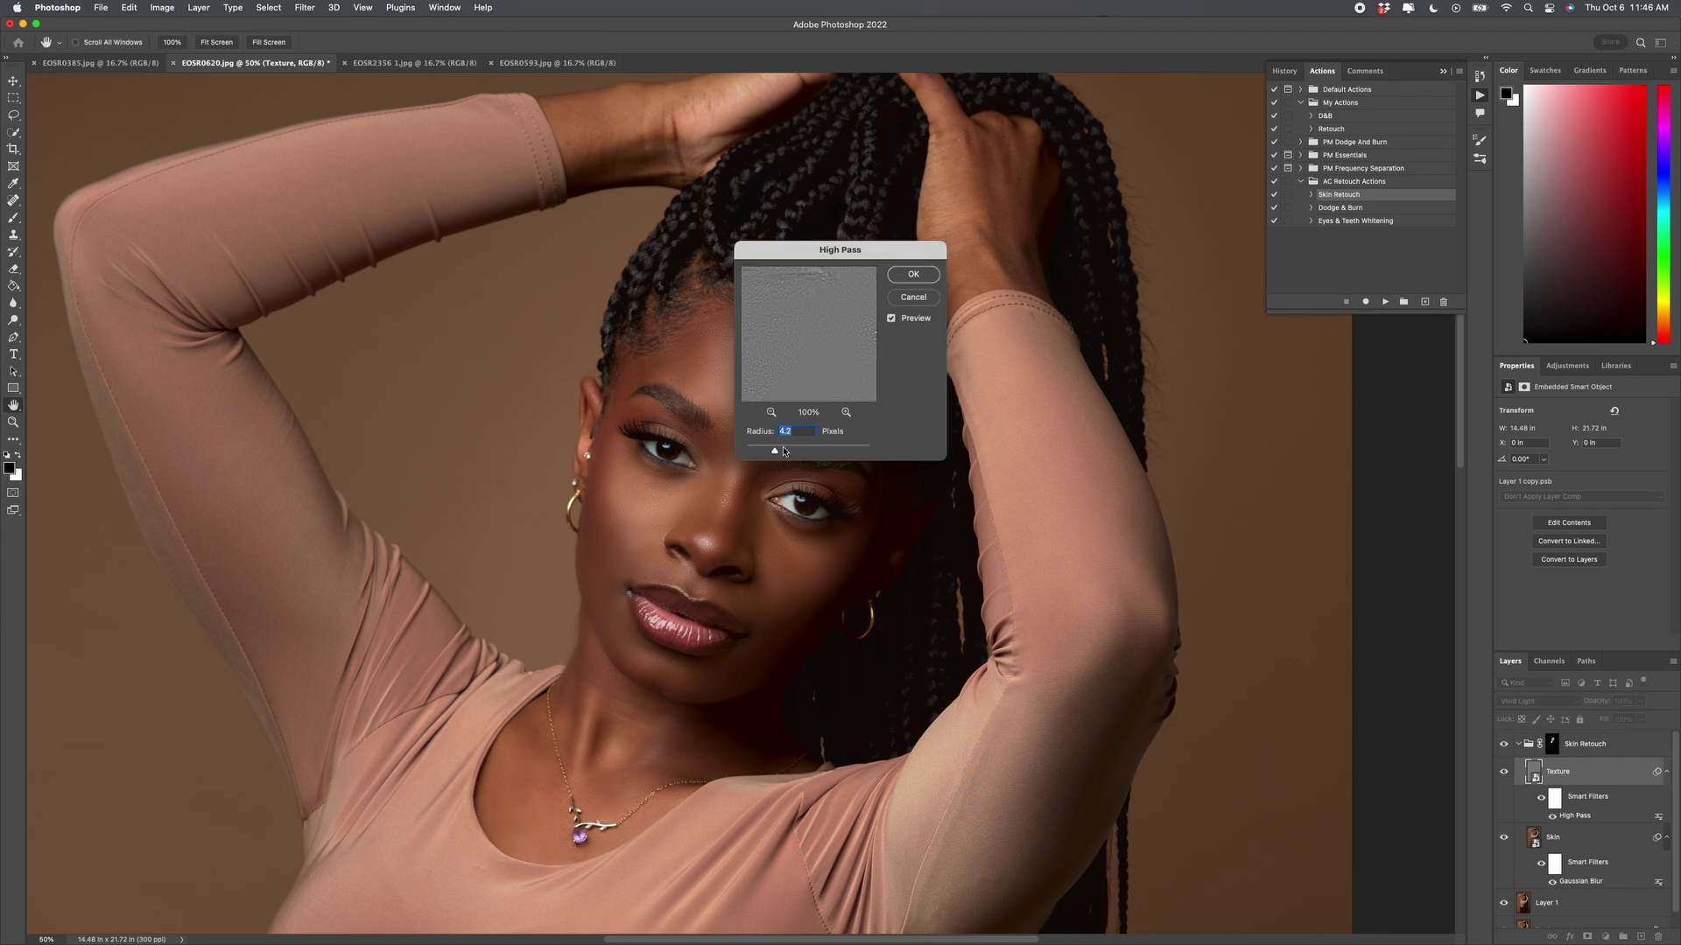
left_click_drag(889, 253, 1081, 237)
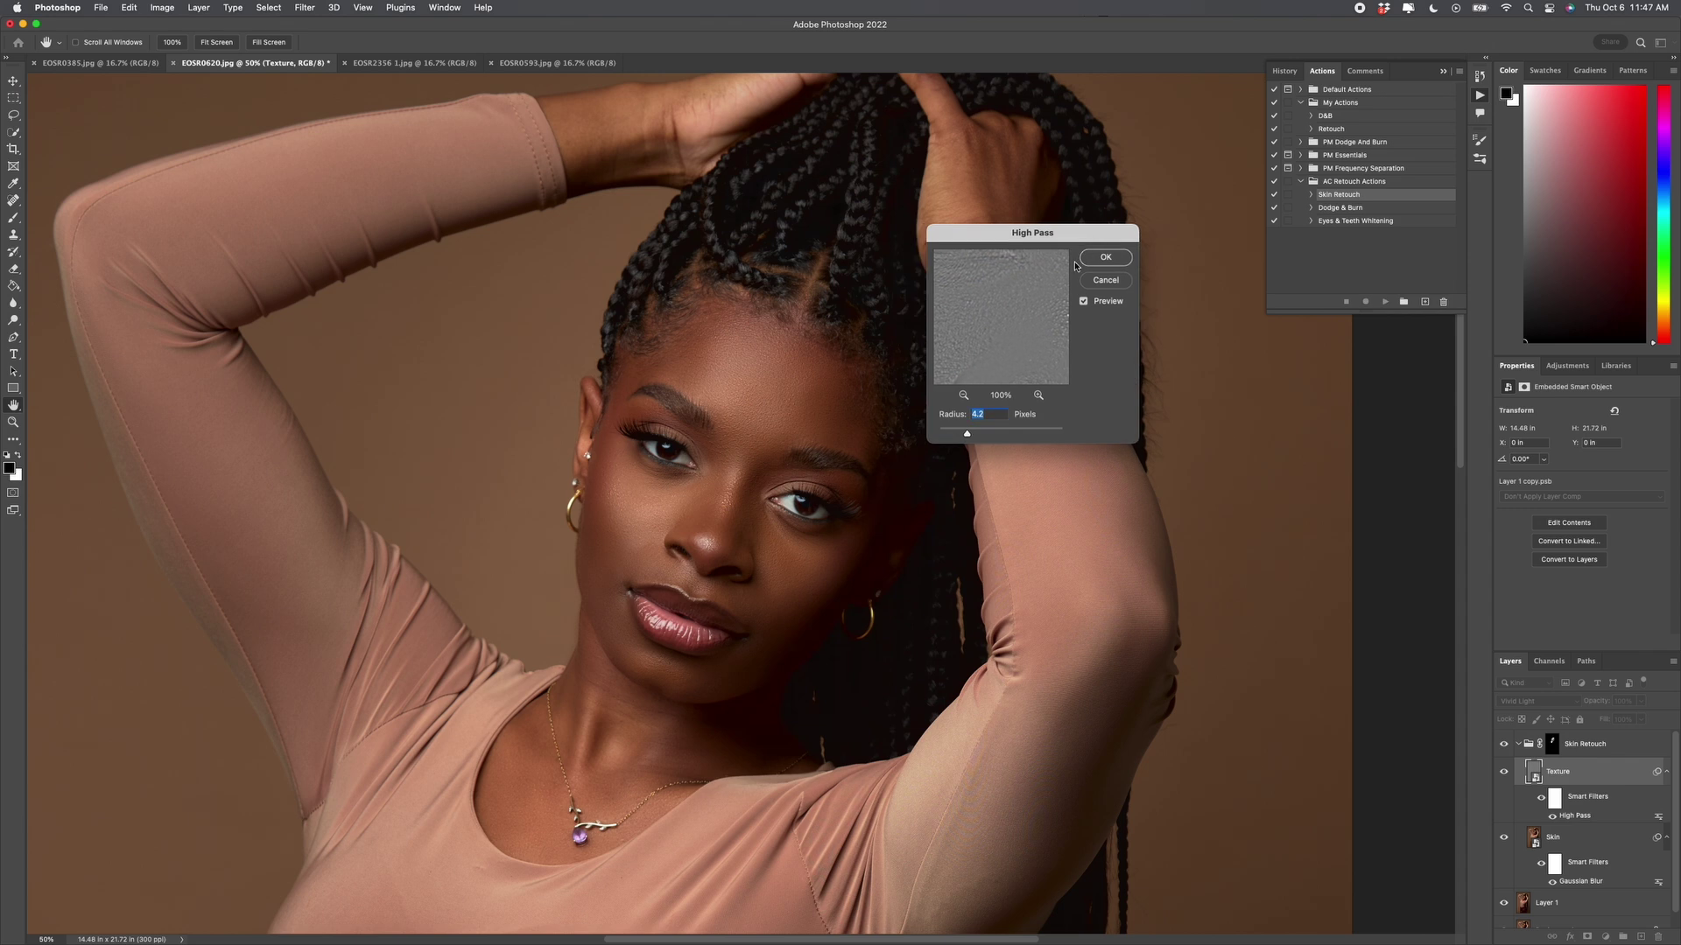
left_click(944, 431)
left_click_drag(963, 436, 962, 436)
left_click_drag(963, 436, 959, 437)
left_click_drag(957, 434, 954, 434)
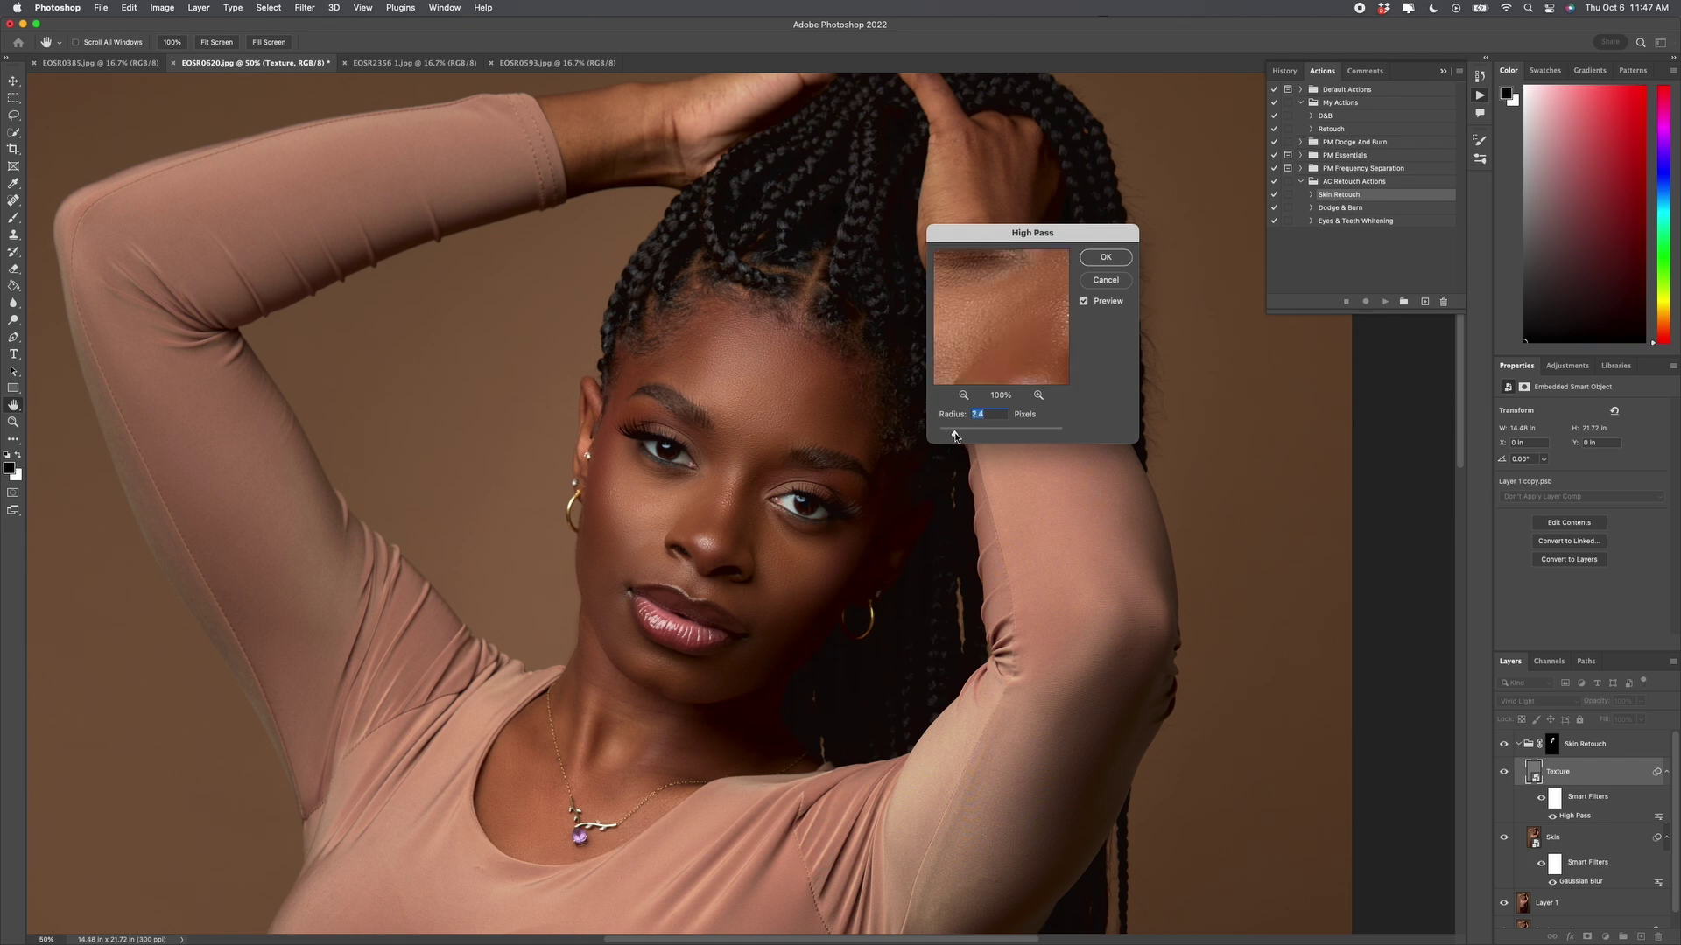
left_click(1106, 257)
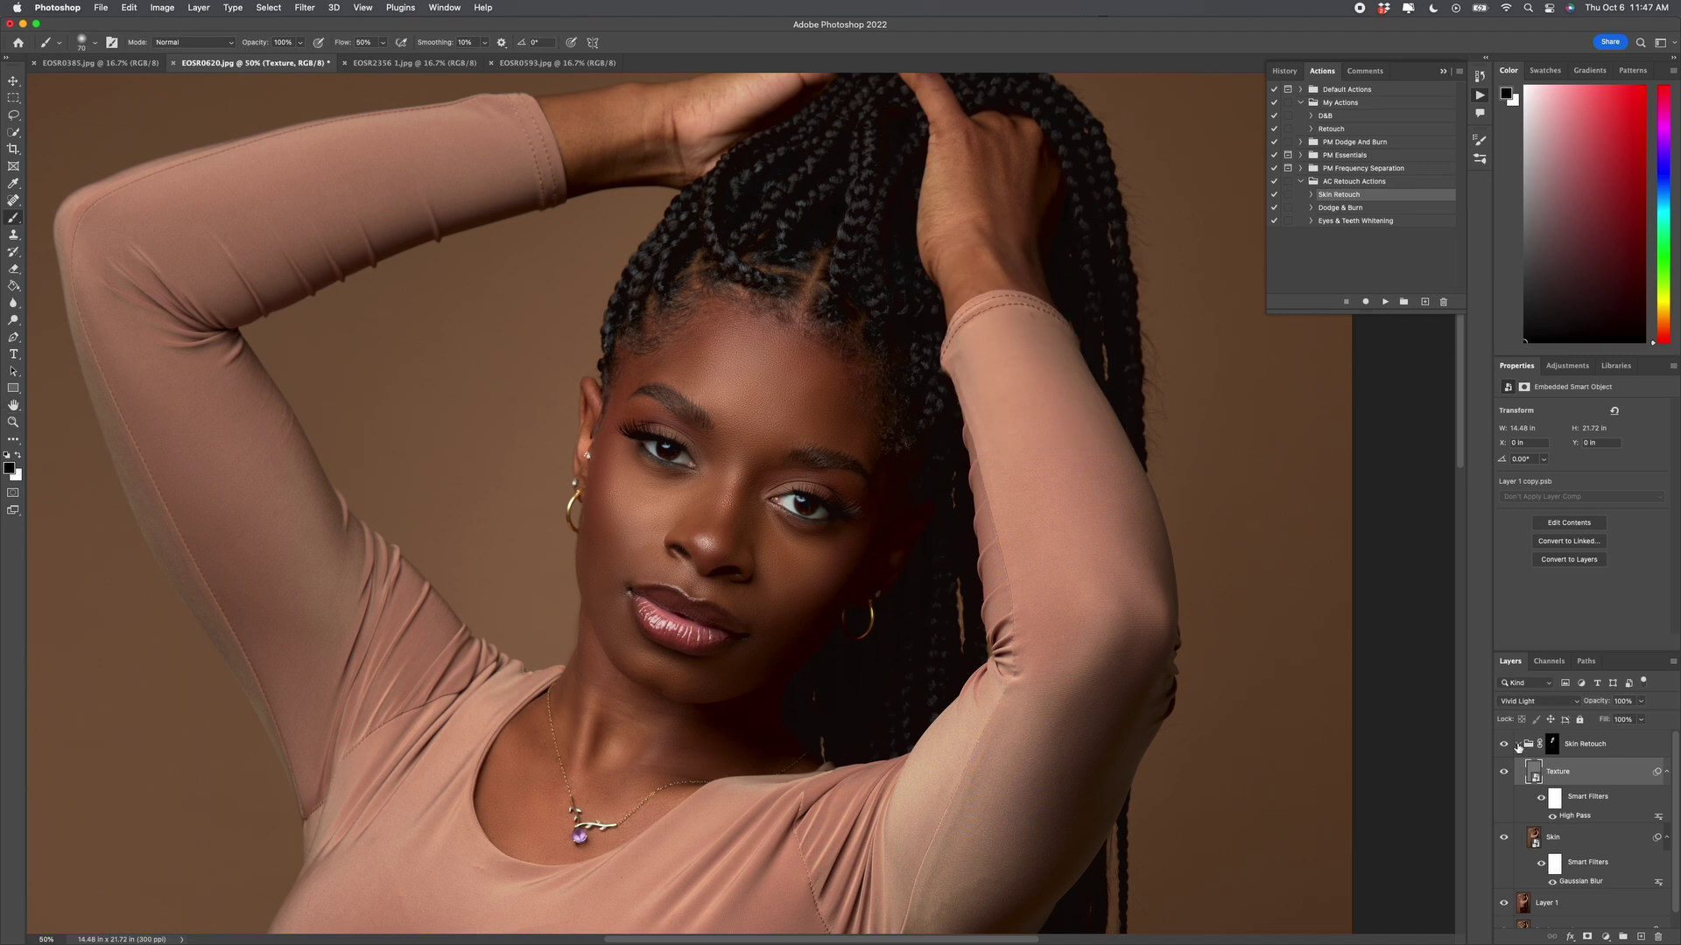
- Collapse the Skin Retouch group and lower its opacity to 83%
left_click(1518, 745)
left_click(1643, 701)
left_click_drag(1644, 718, 1642, 720)
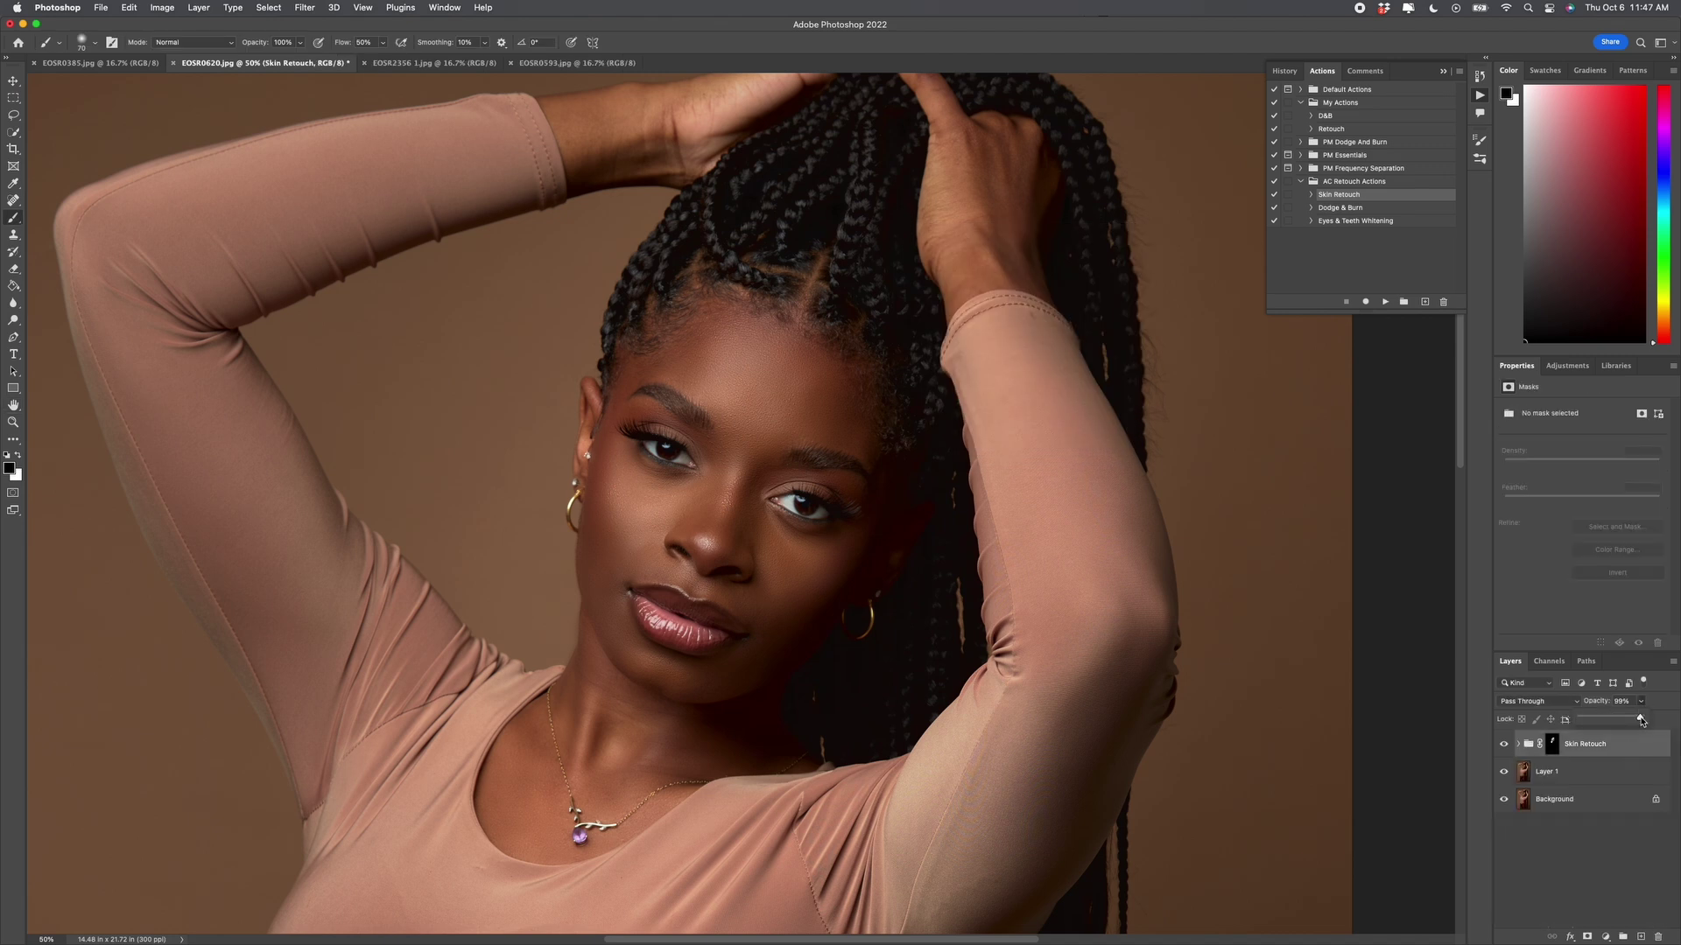
left_click(1634, 744)
left_click(1643, 701)
left_click_drag(1644, 719, 1565, 721)
left_click_drag(1628, 719, 1630, 720)
left_click_drag(1633, 723, 1631, 723)
- Compare the portrait with and without the Skin Retouch group, zoomed out and close up on the face
right_click(880, 462)
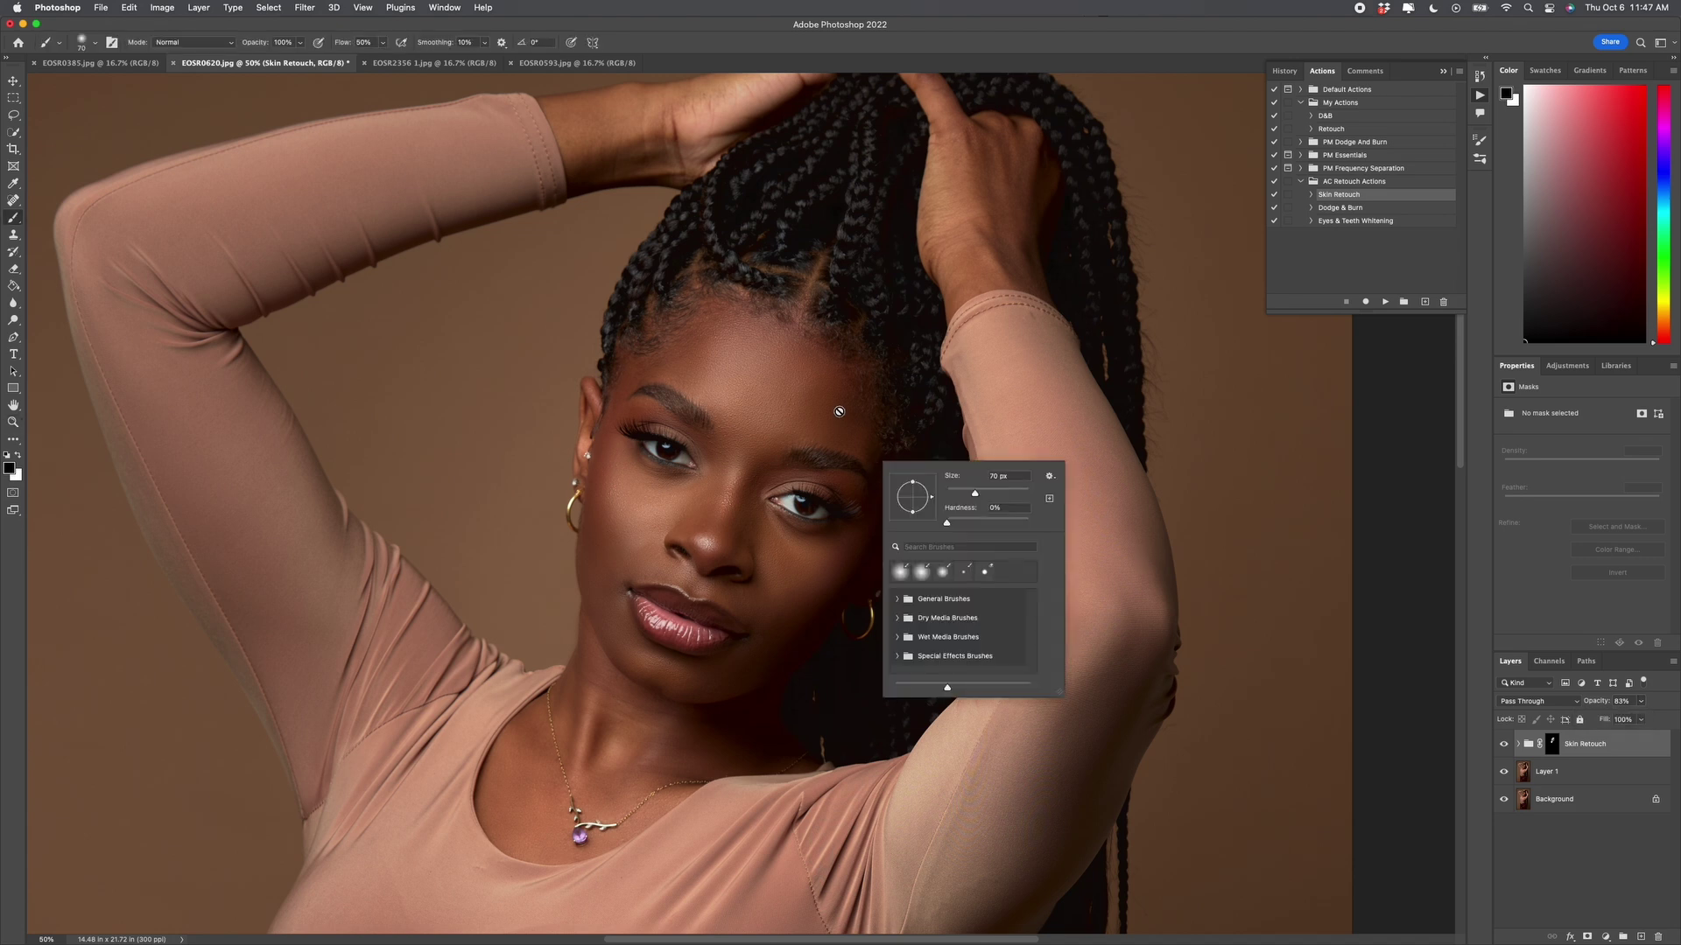
key("Escape")
key("z")
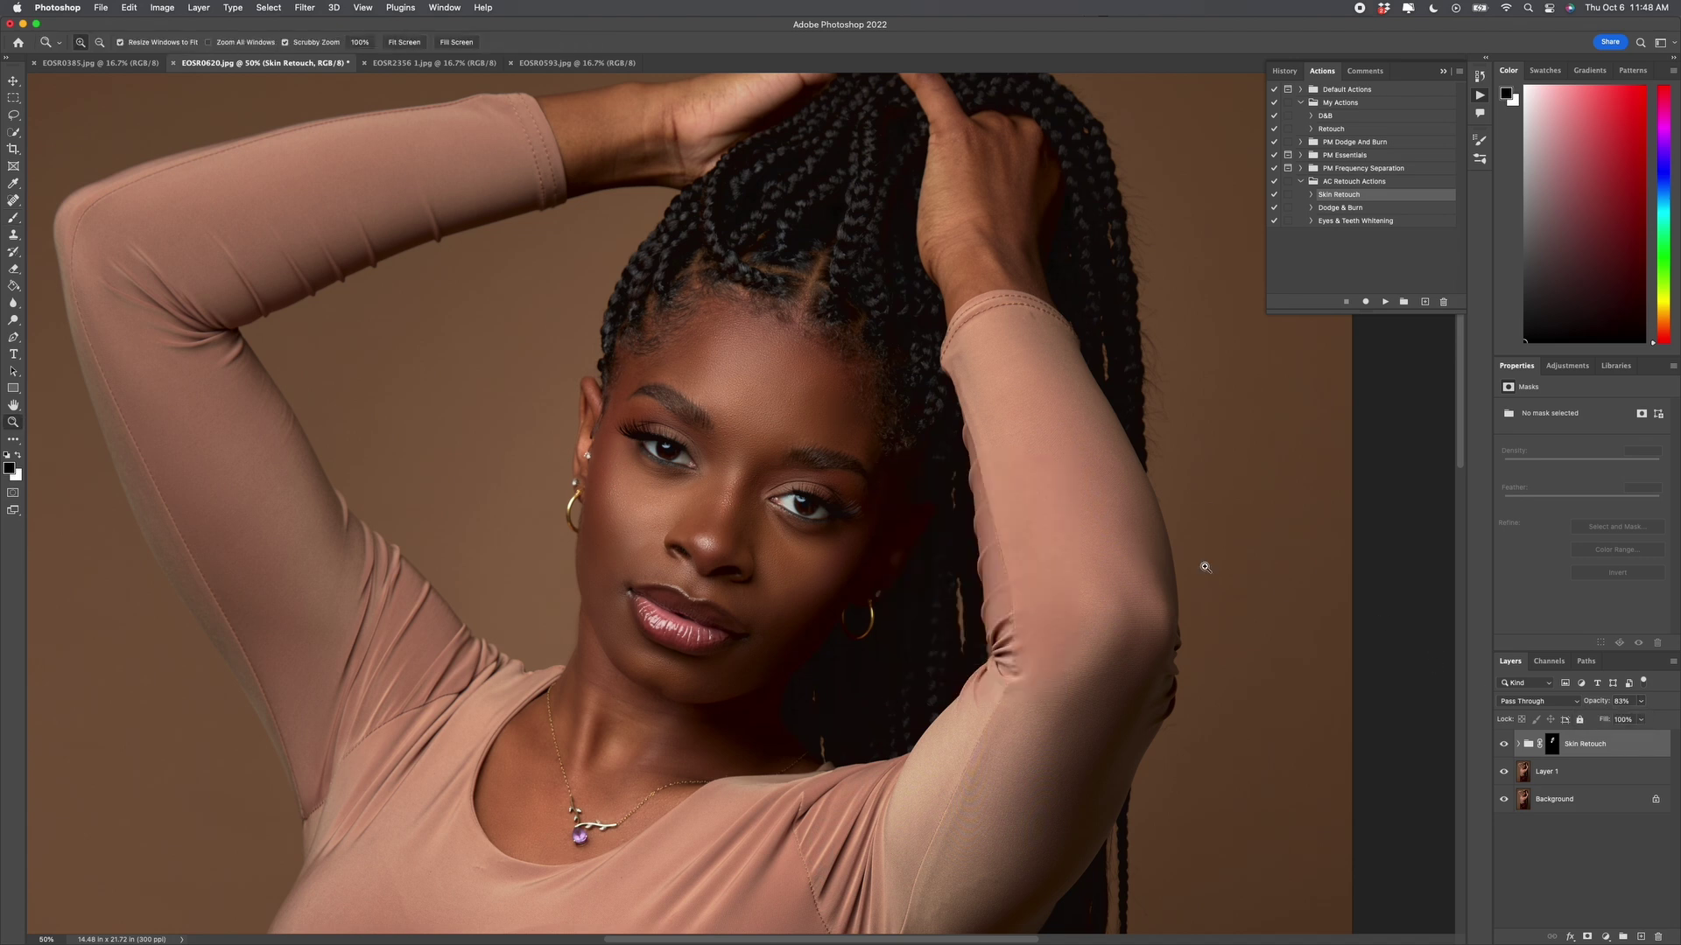
right_click(774, 401)
left_click(790, 406)
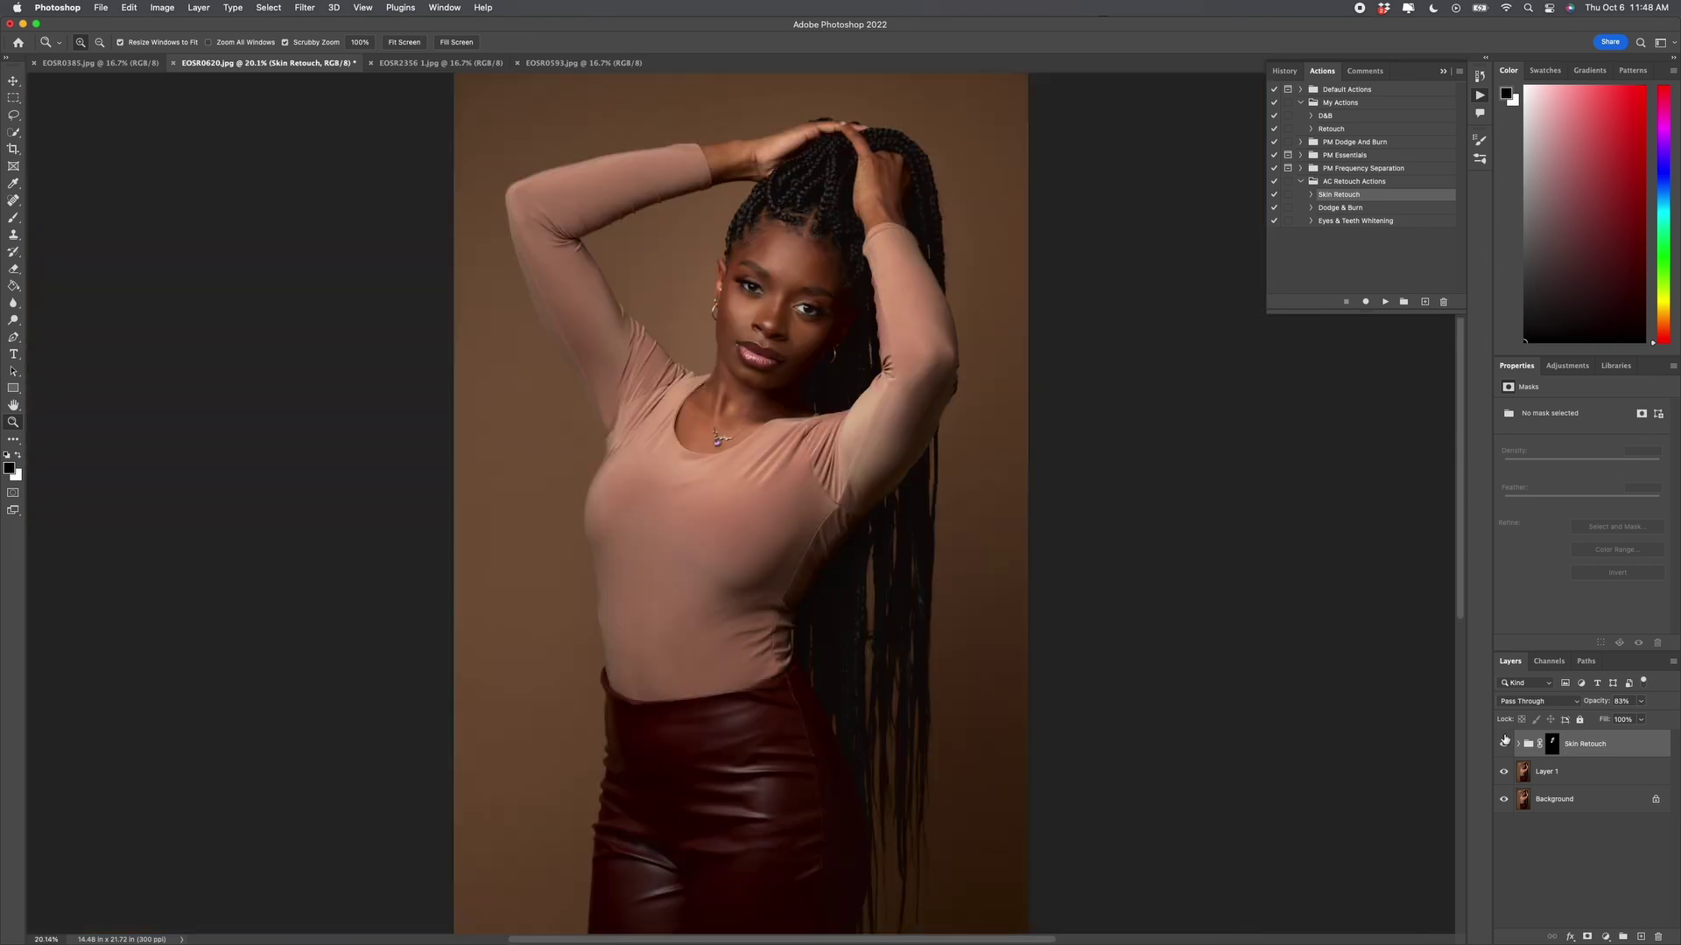
left_click(1505, 745)
left_click(1505, 745)
left_click(791, 320)
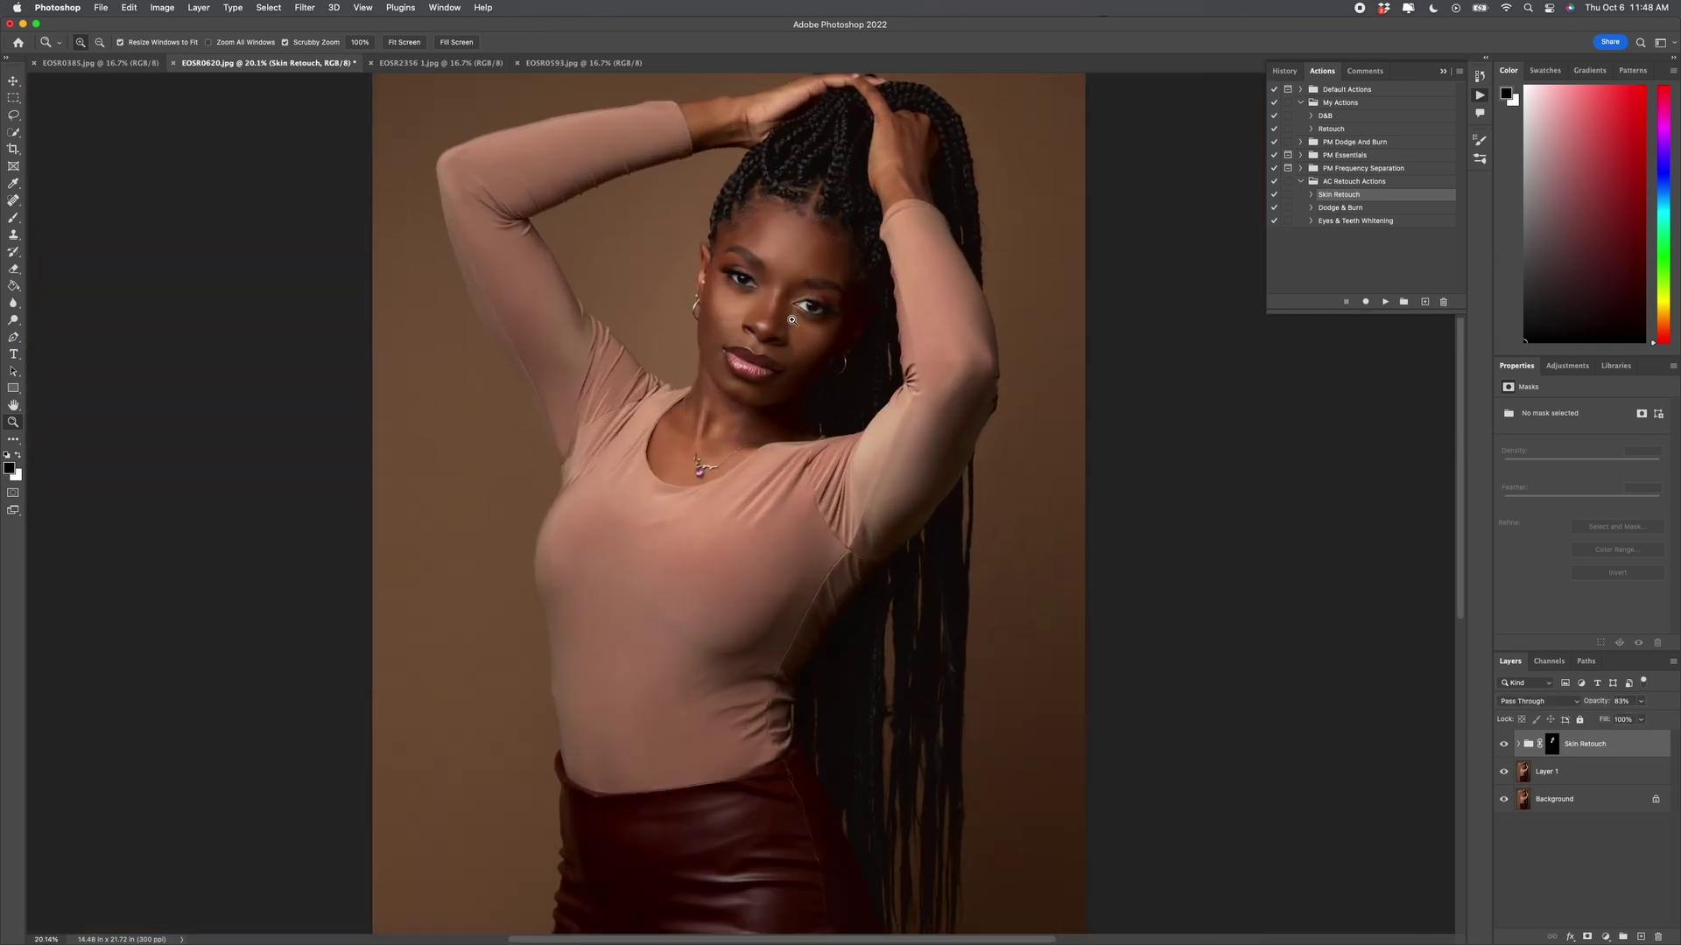
left_click(792, 320)
left_click(791, 320)
scroll(880, 455, "up", 3)
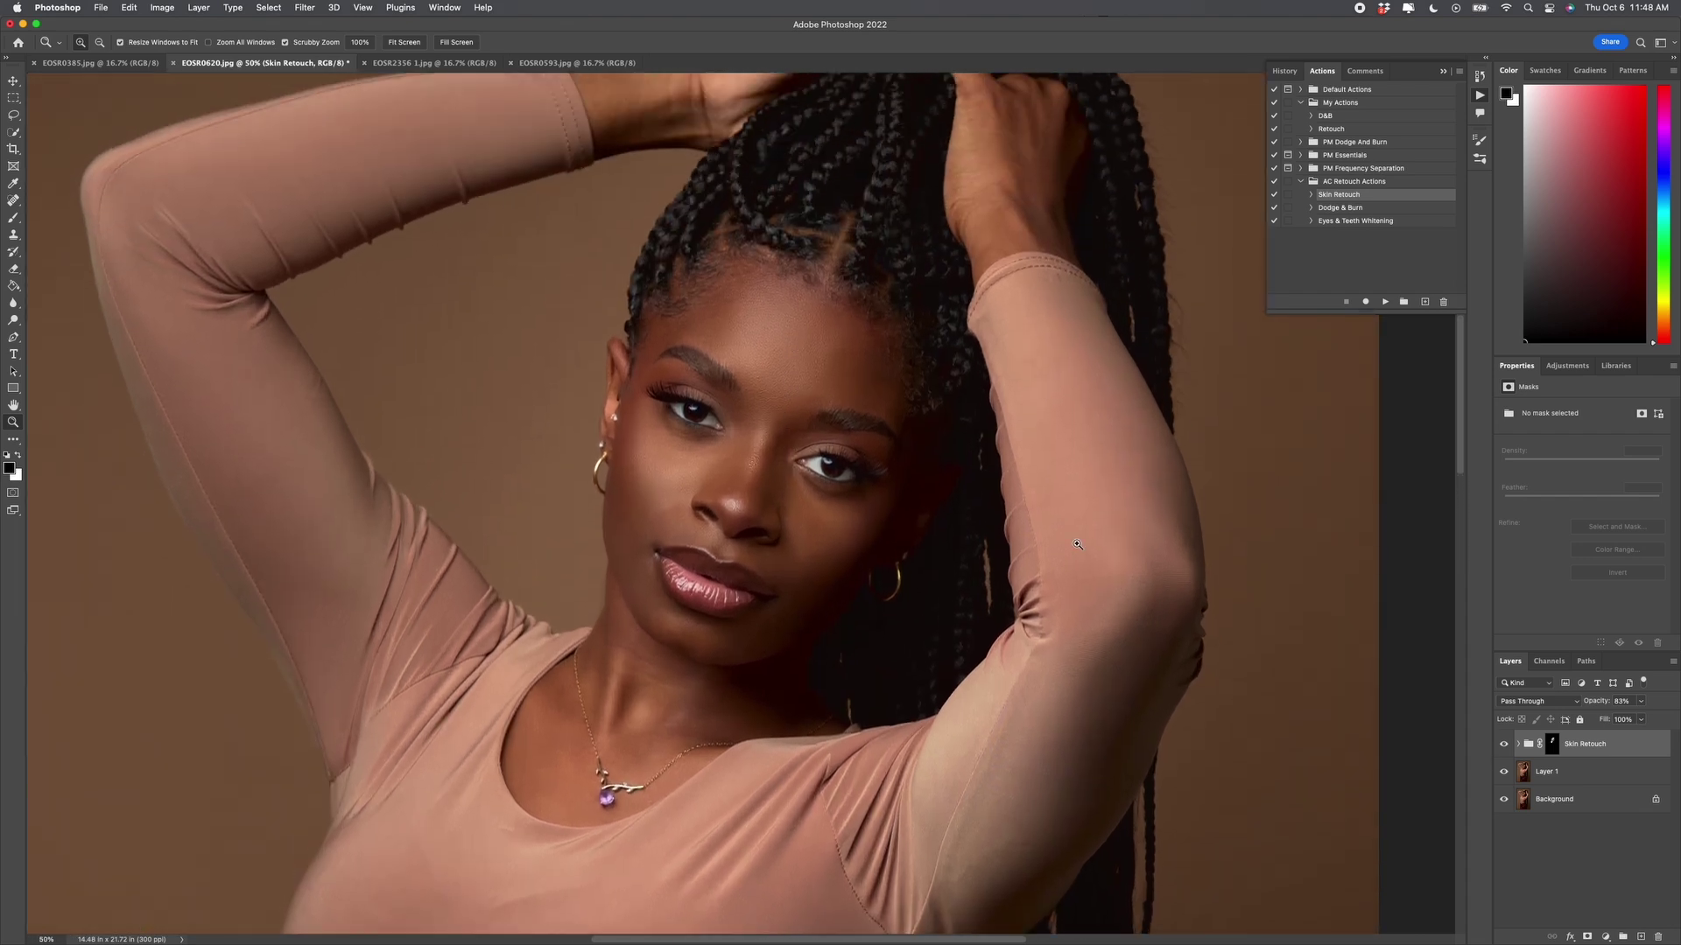
left_click(1503, 744)
left_click(1504, 745)
- Run the Dodge & Burn action from AC Retouch Actions and expand the Dodge & Burn layer group
scroll(780, 512, "up", 2)
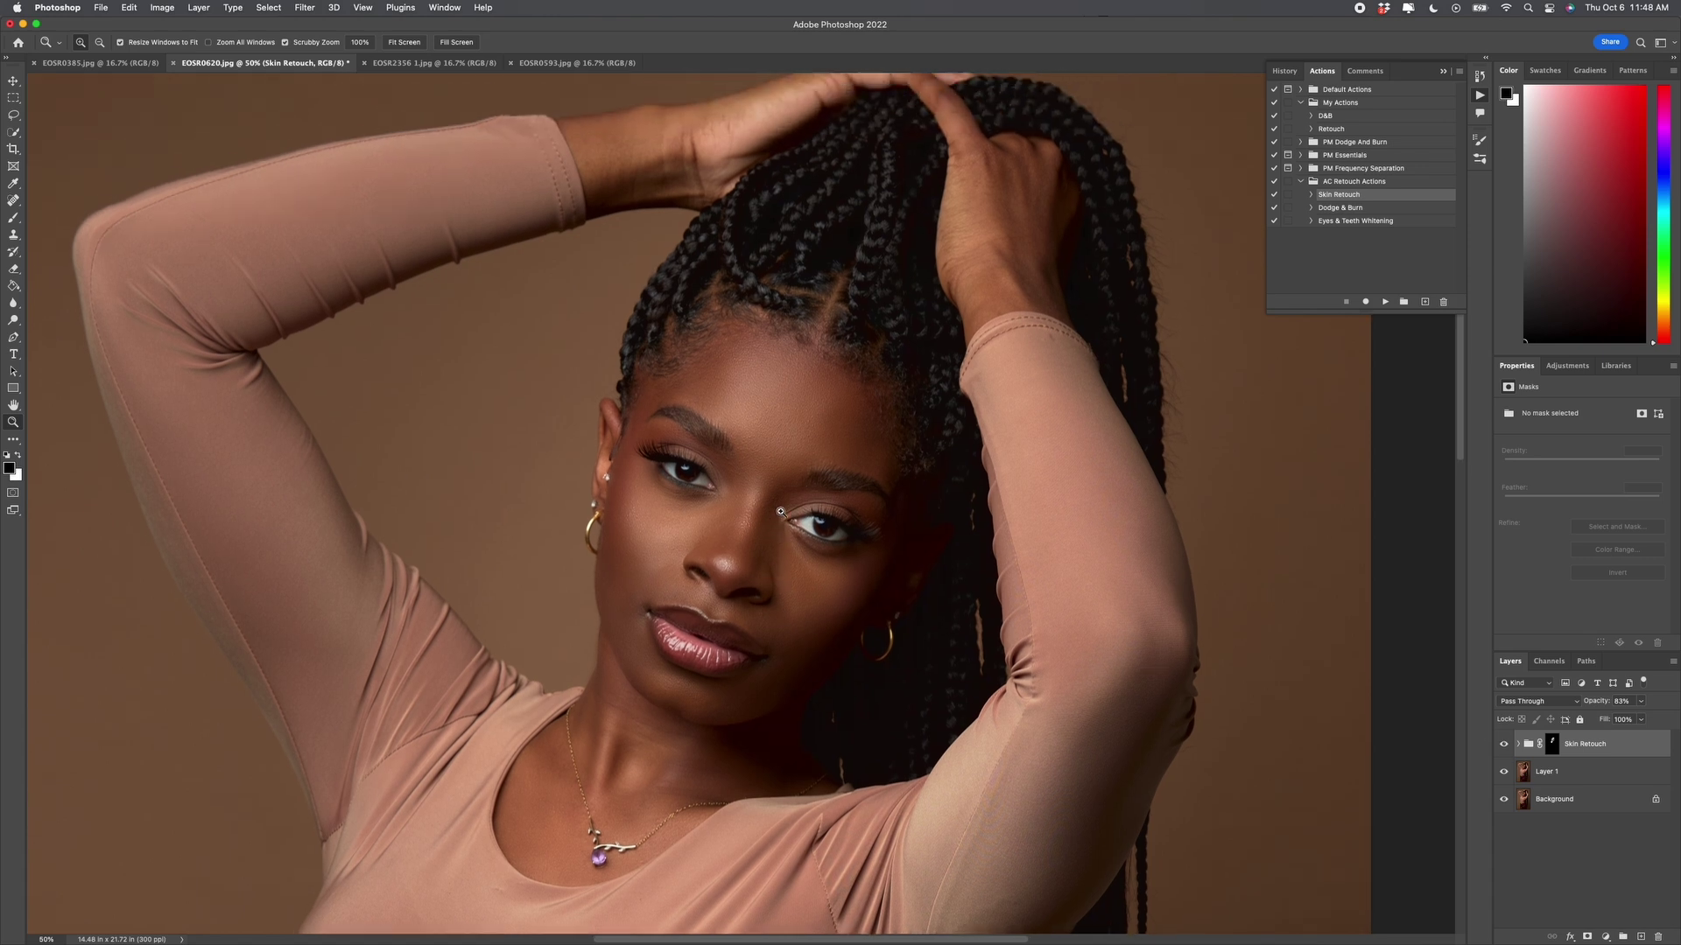
scroll(780, 512, "up", 3)
scroll(780, 512, "right", 3)
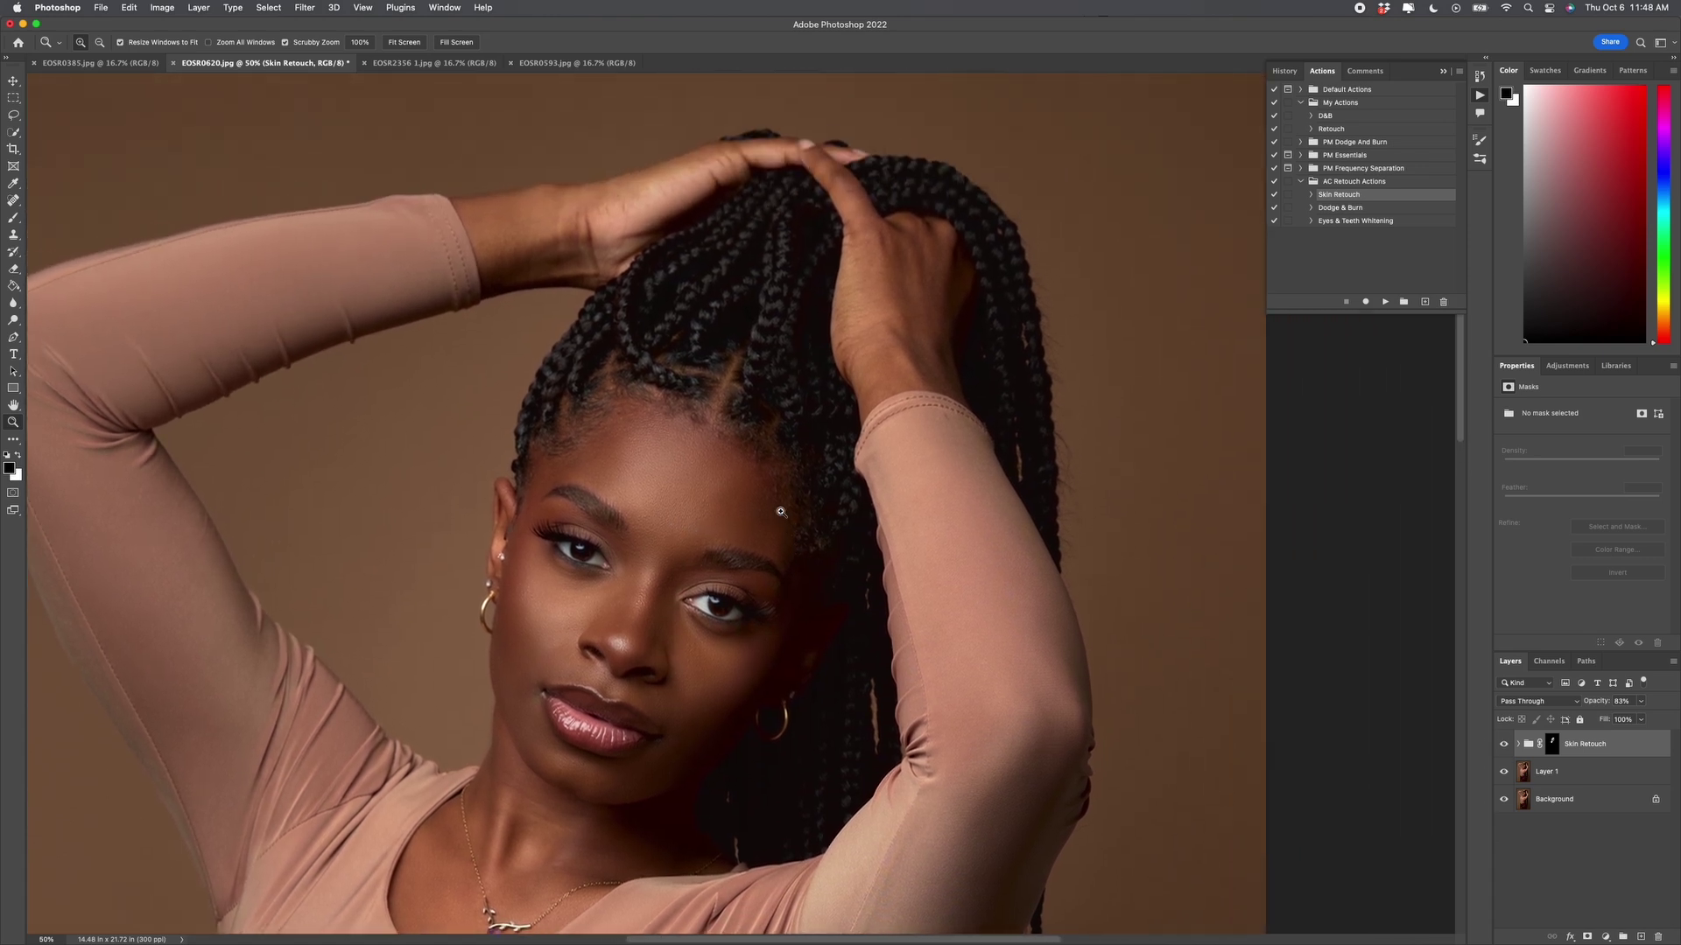
scroll(780, 512, "left", 1)
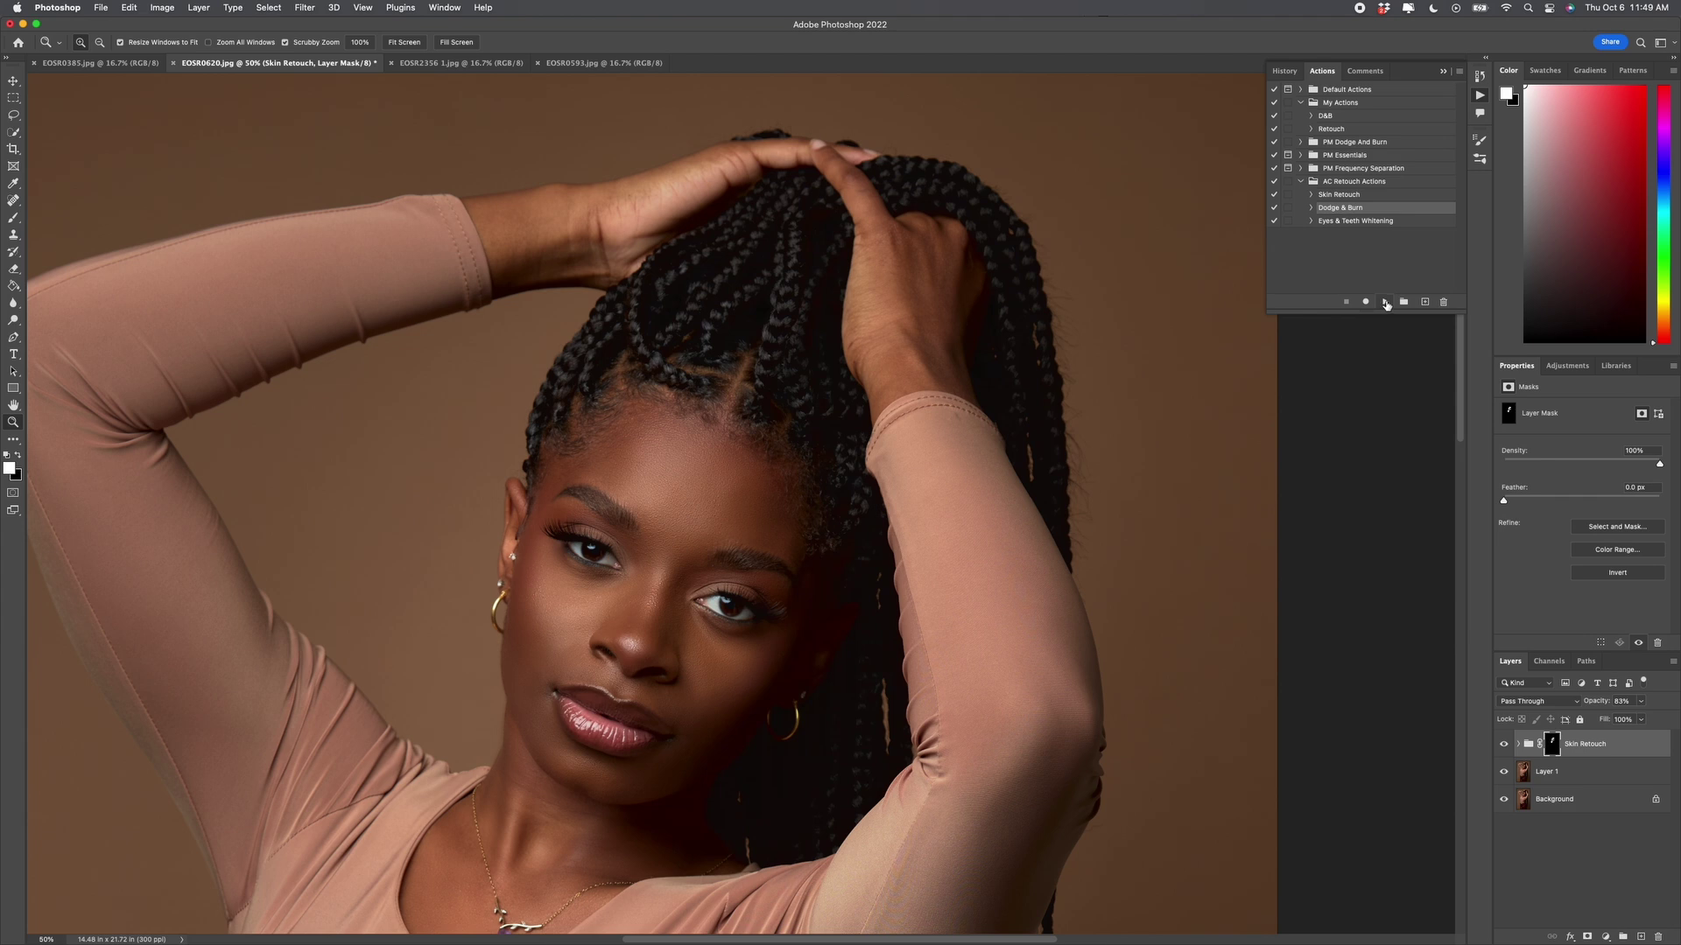
left_click(1386, 302)
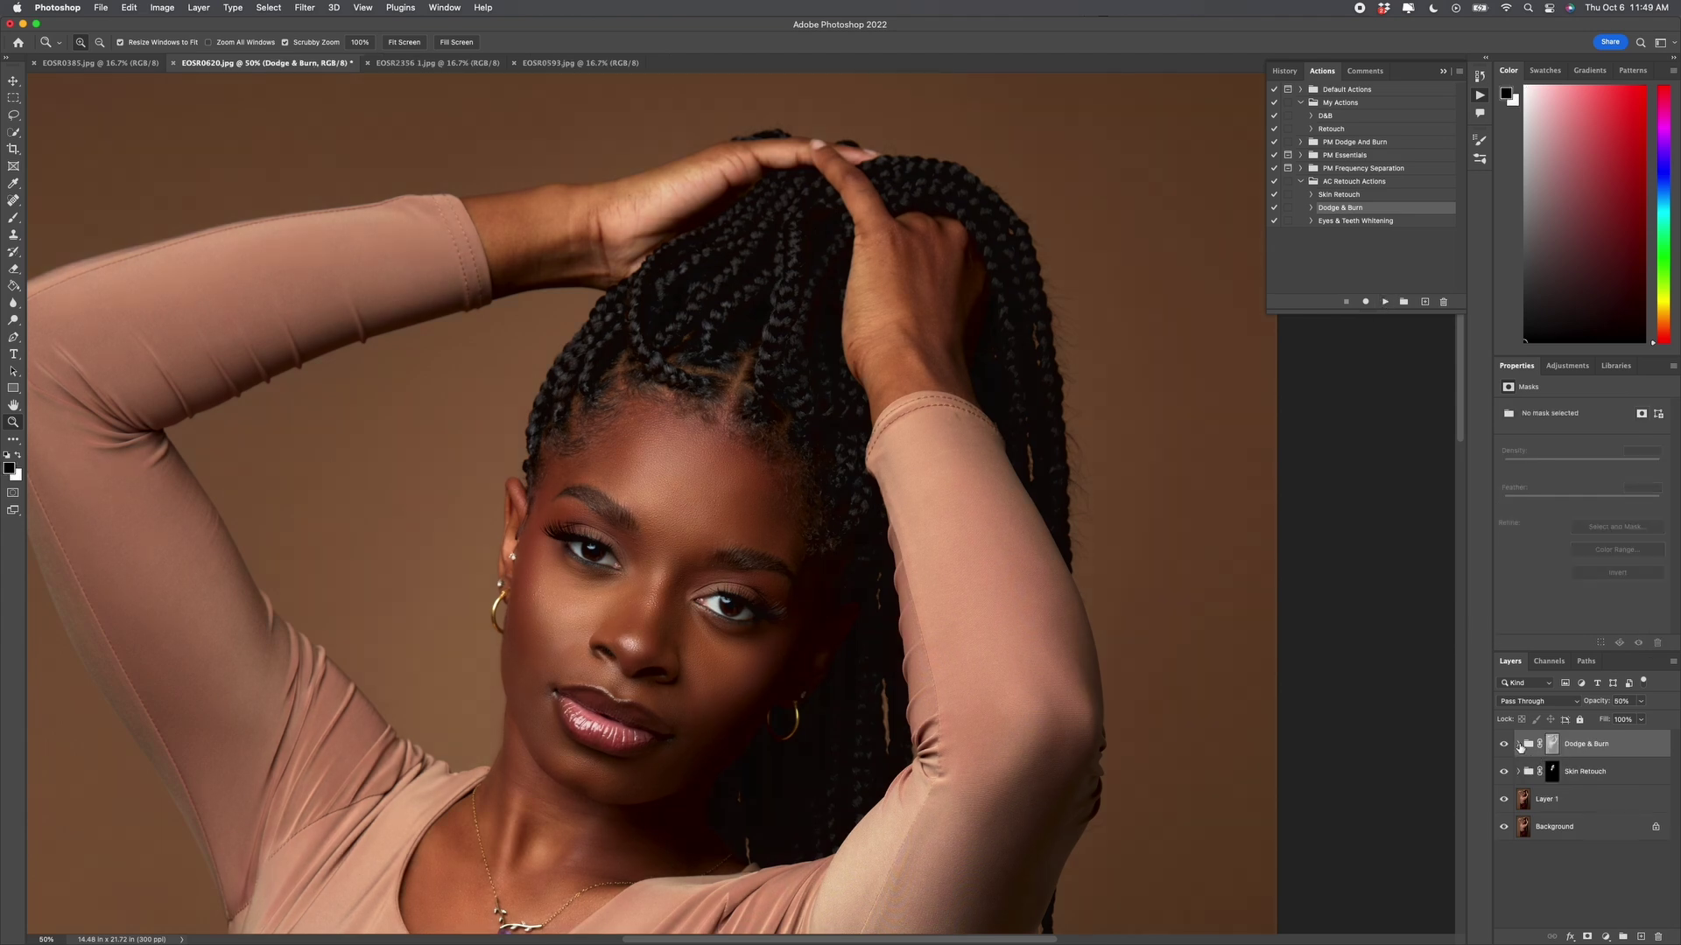
left_click(1519, 745)
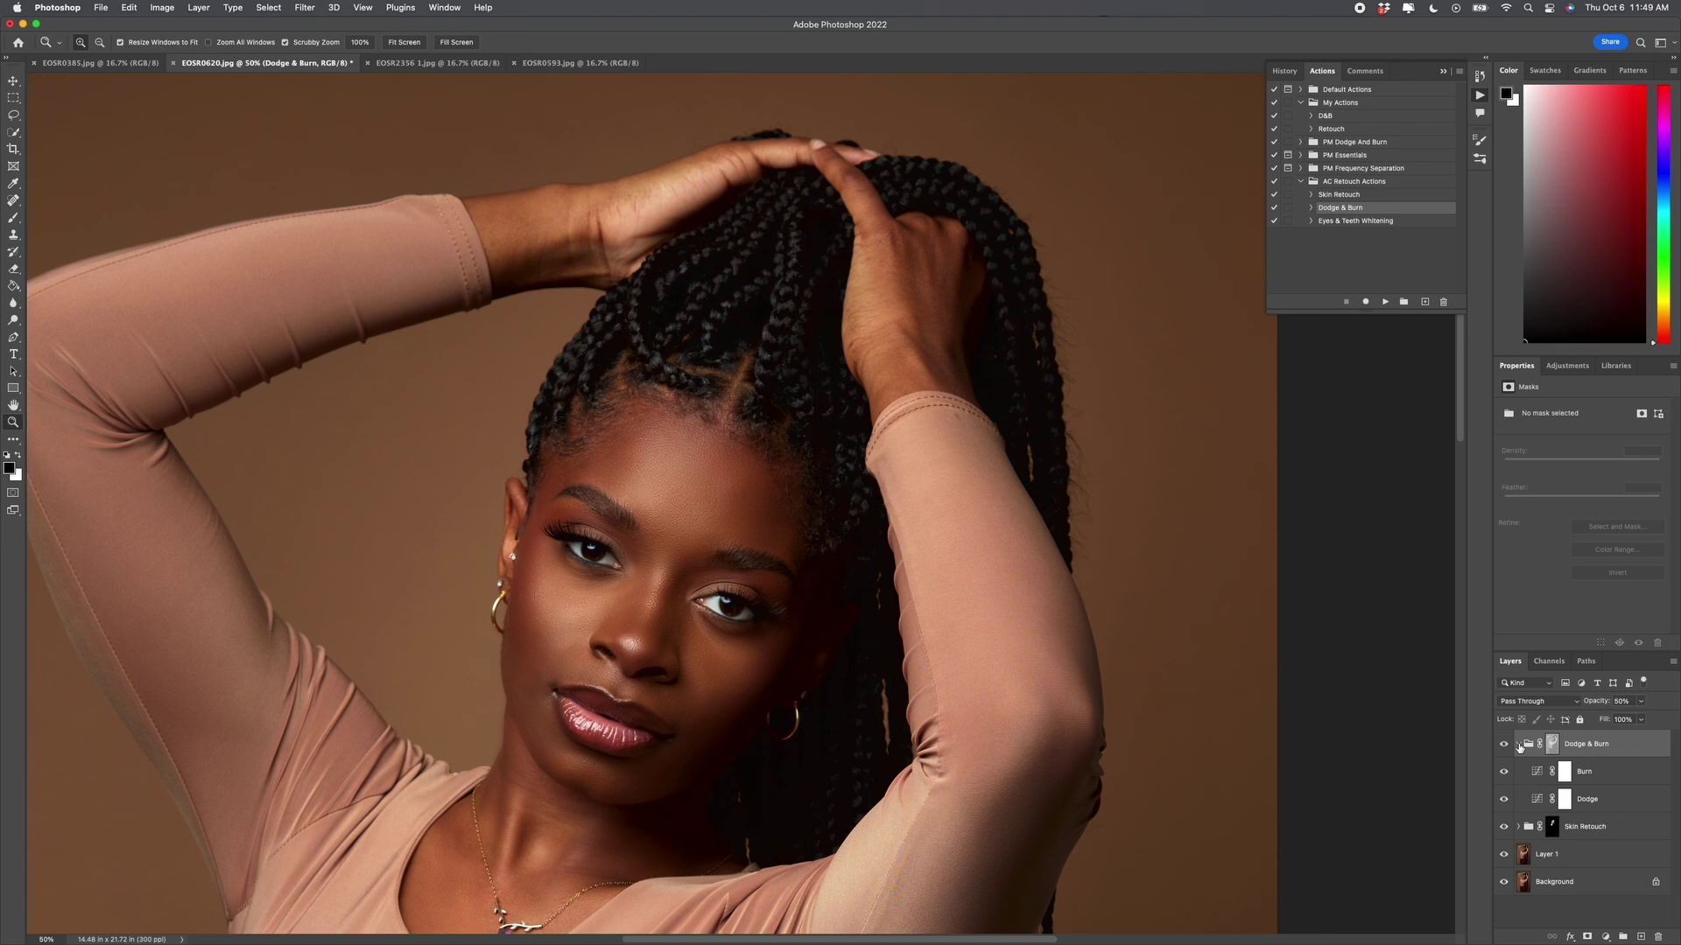
- Limit the Dodge layer to highlights with Blend If, splitting the Underlying Layer black point to about 118 / 228
double_click(1617, 804)
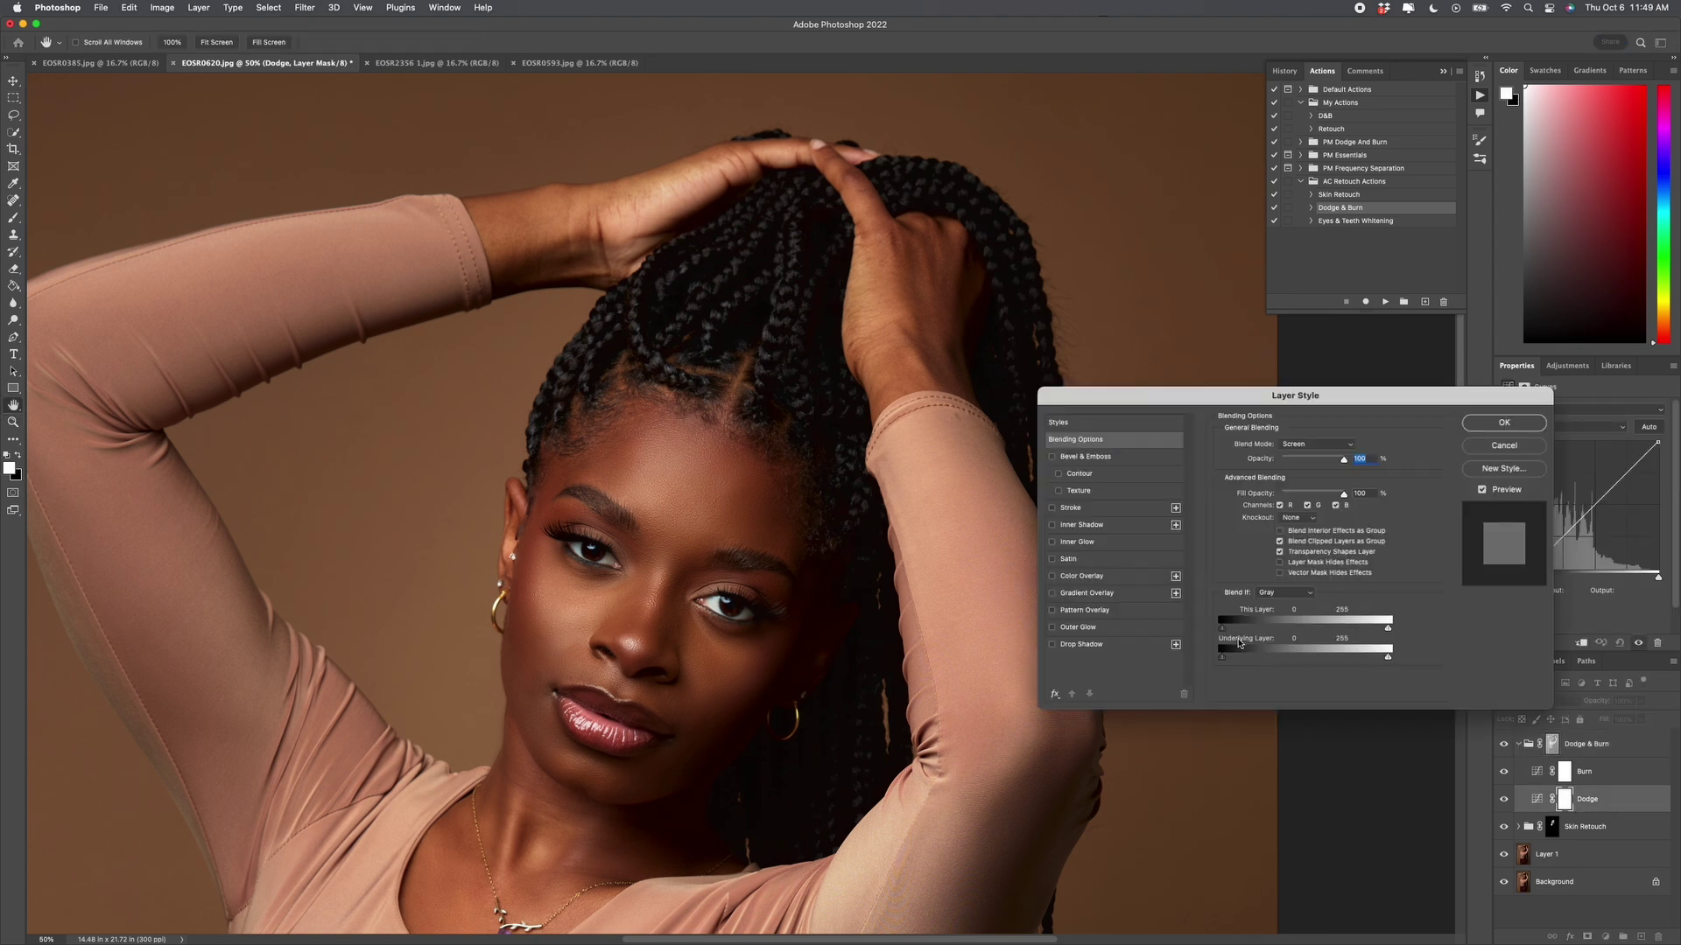
left_click_drag(1222, 659, 1300, 660)
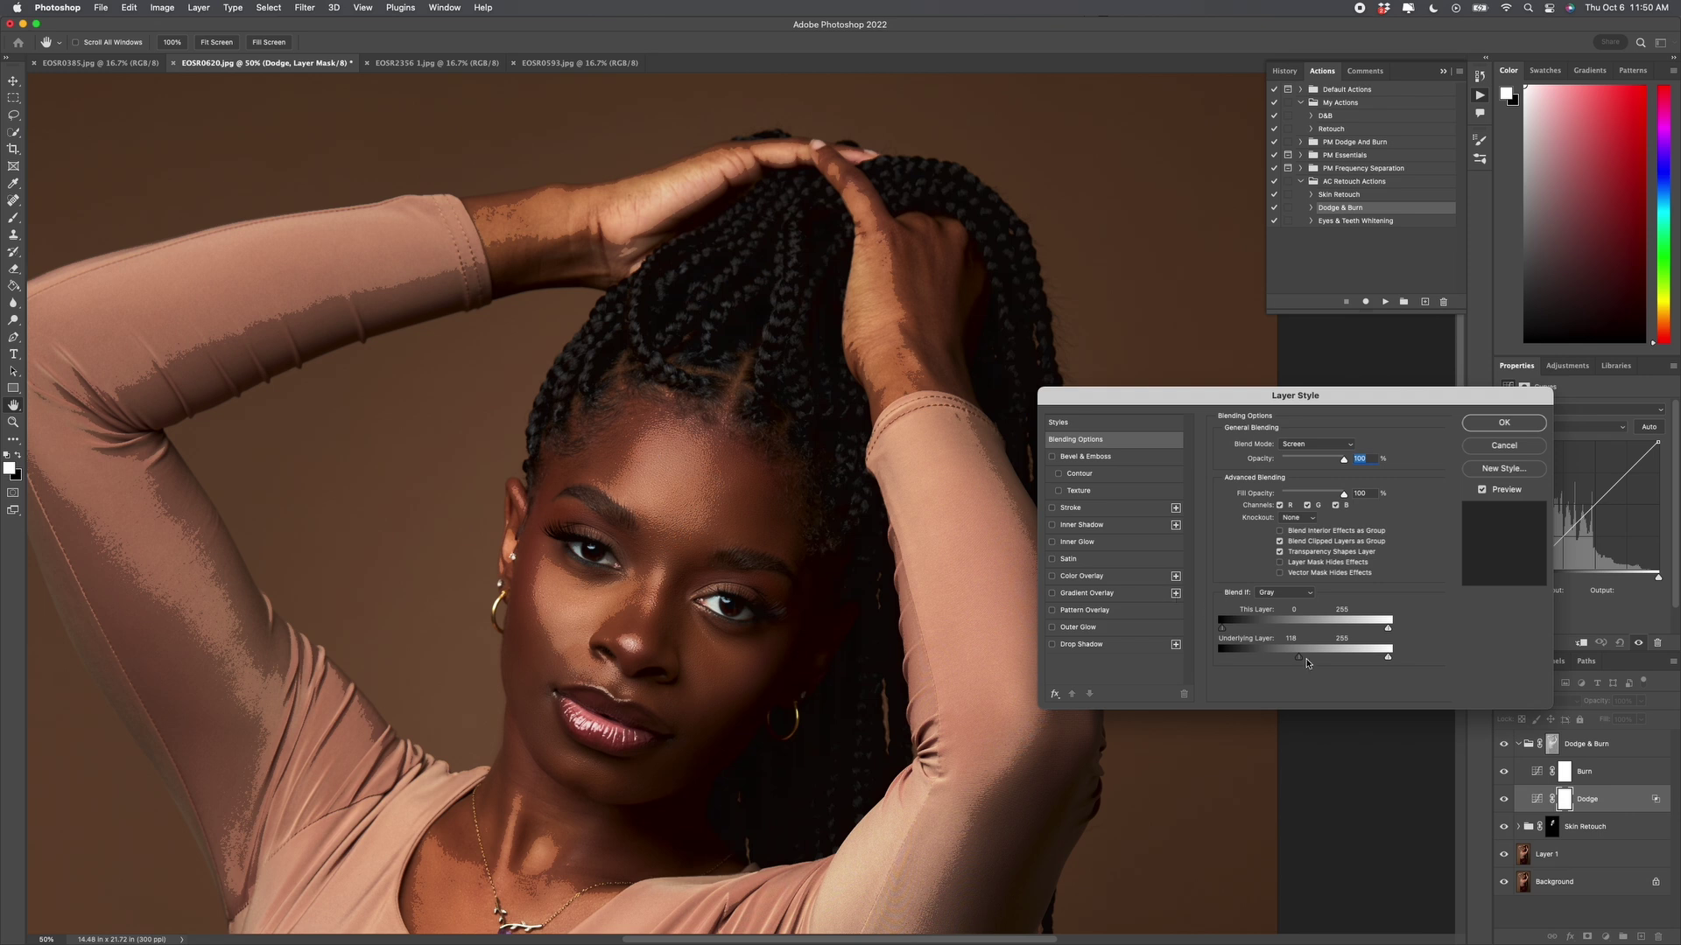
left_click_drag(1293, 666, 1300, 662)
left_click_drag(1302, 663, 1371, 659)
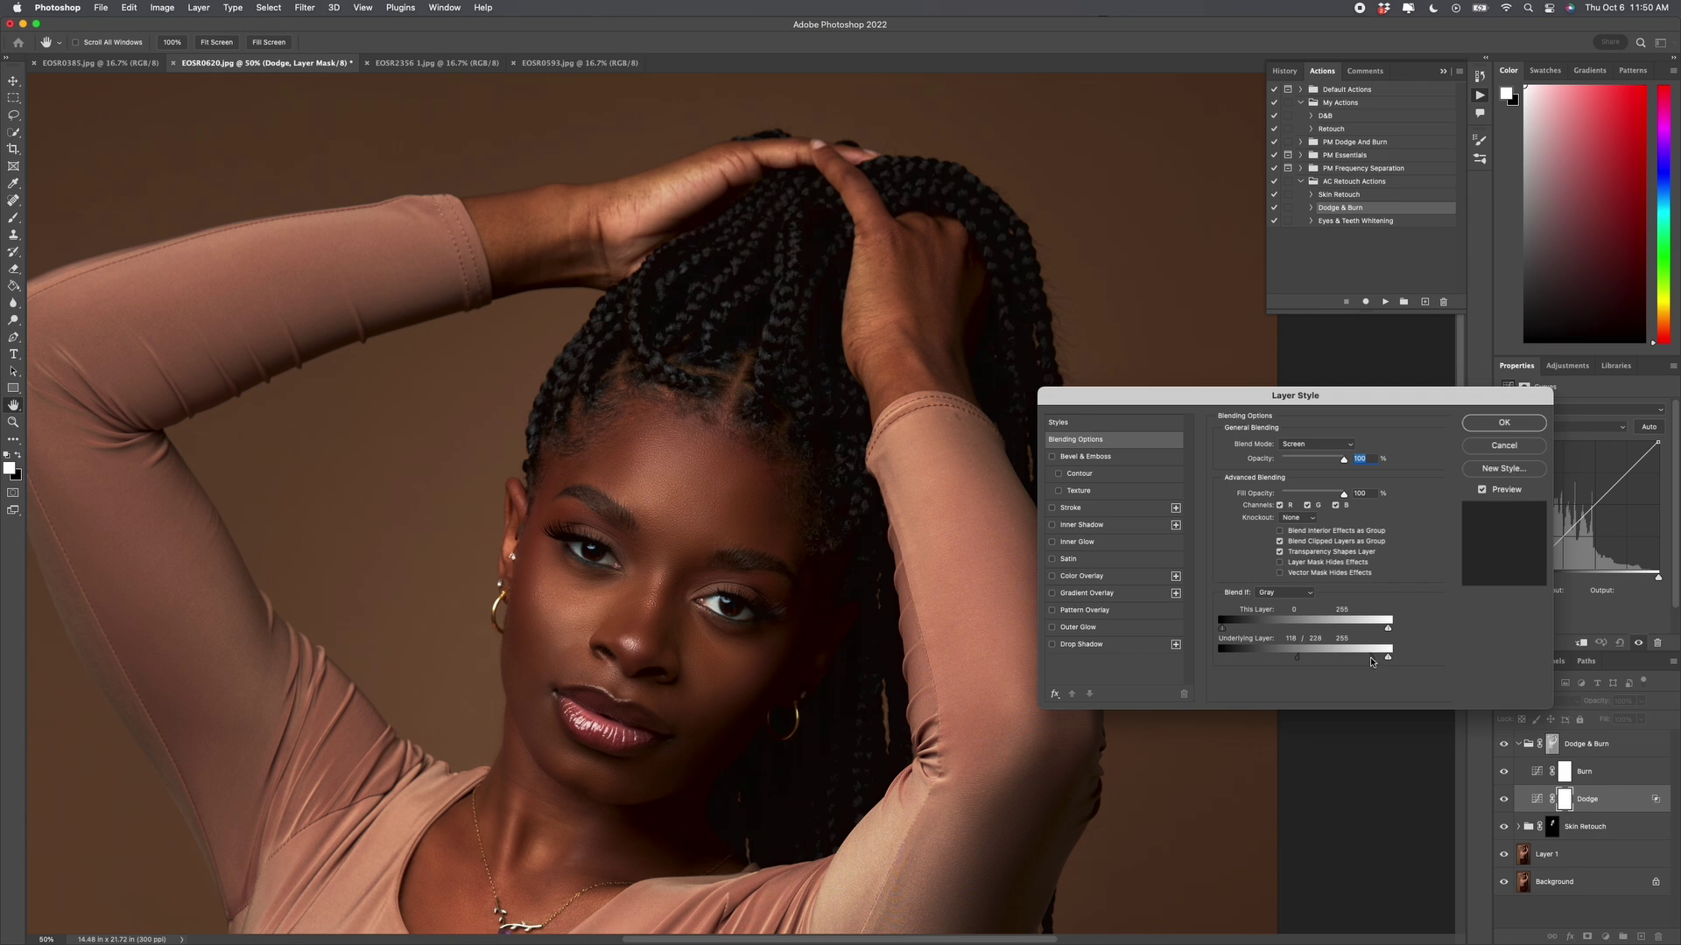
left_click(1504, 423)
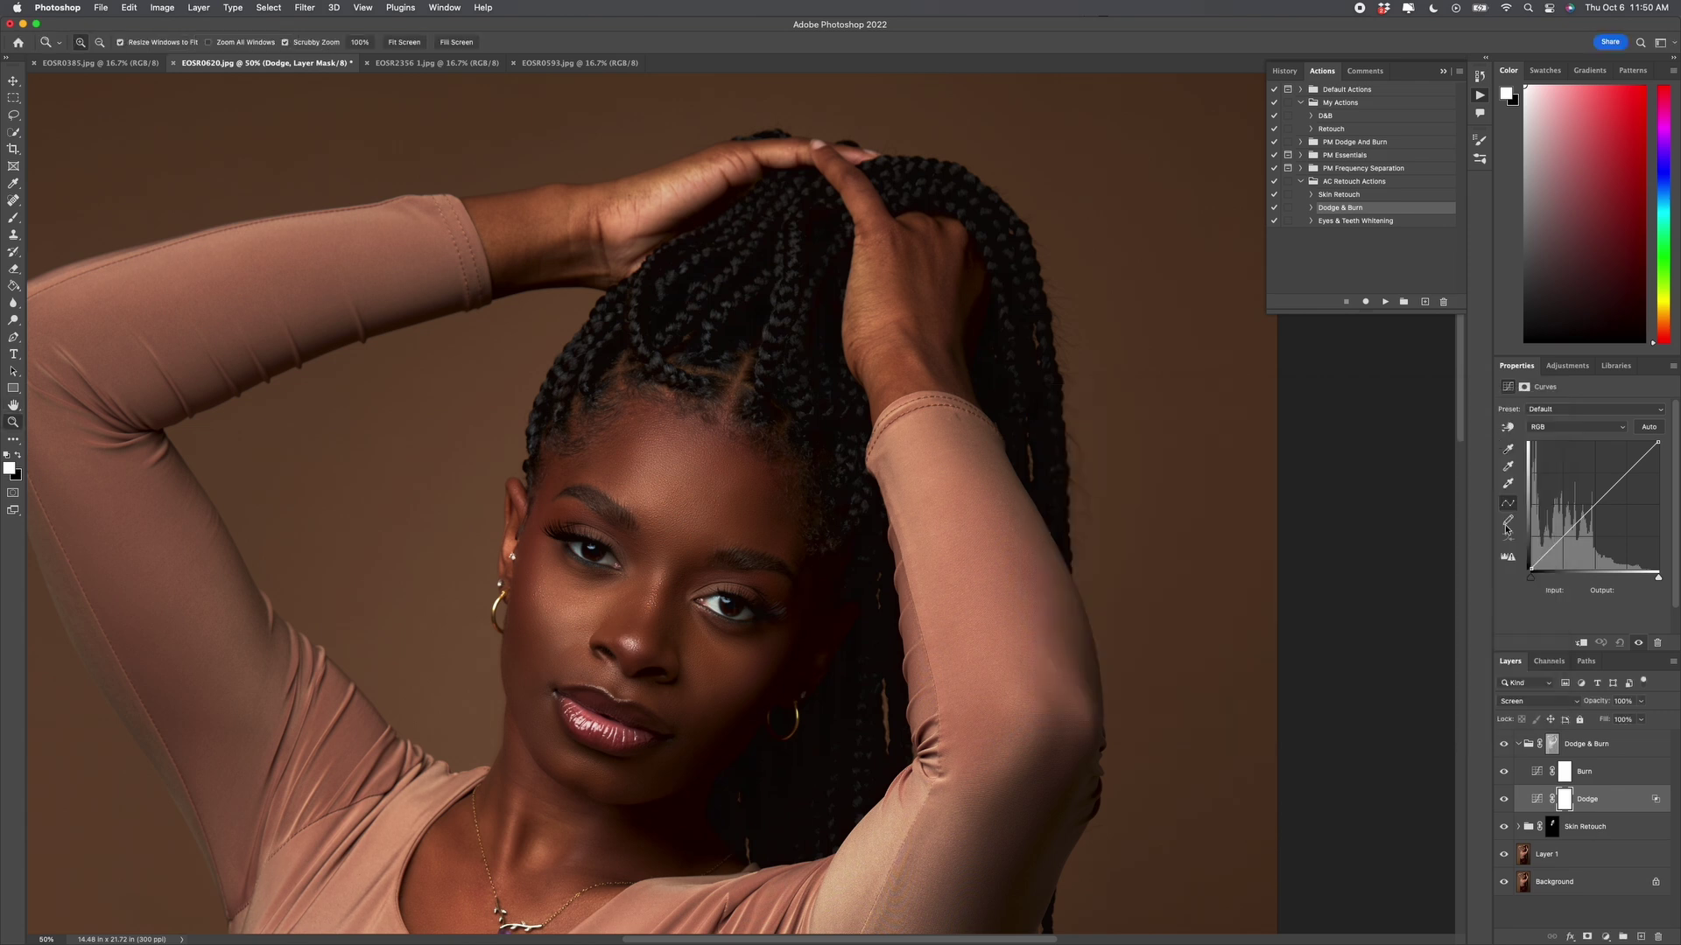
- Limit the Burn layer to shadows with Blend If, setting the Underlying Layer white point to 62 and splitting it toward black
left_click(1607, 775)
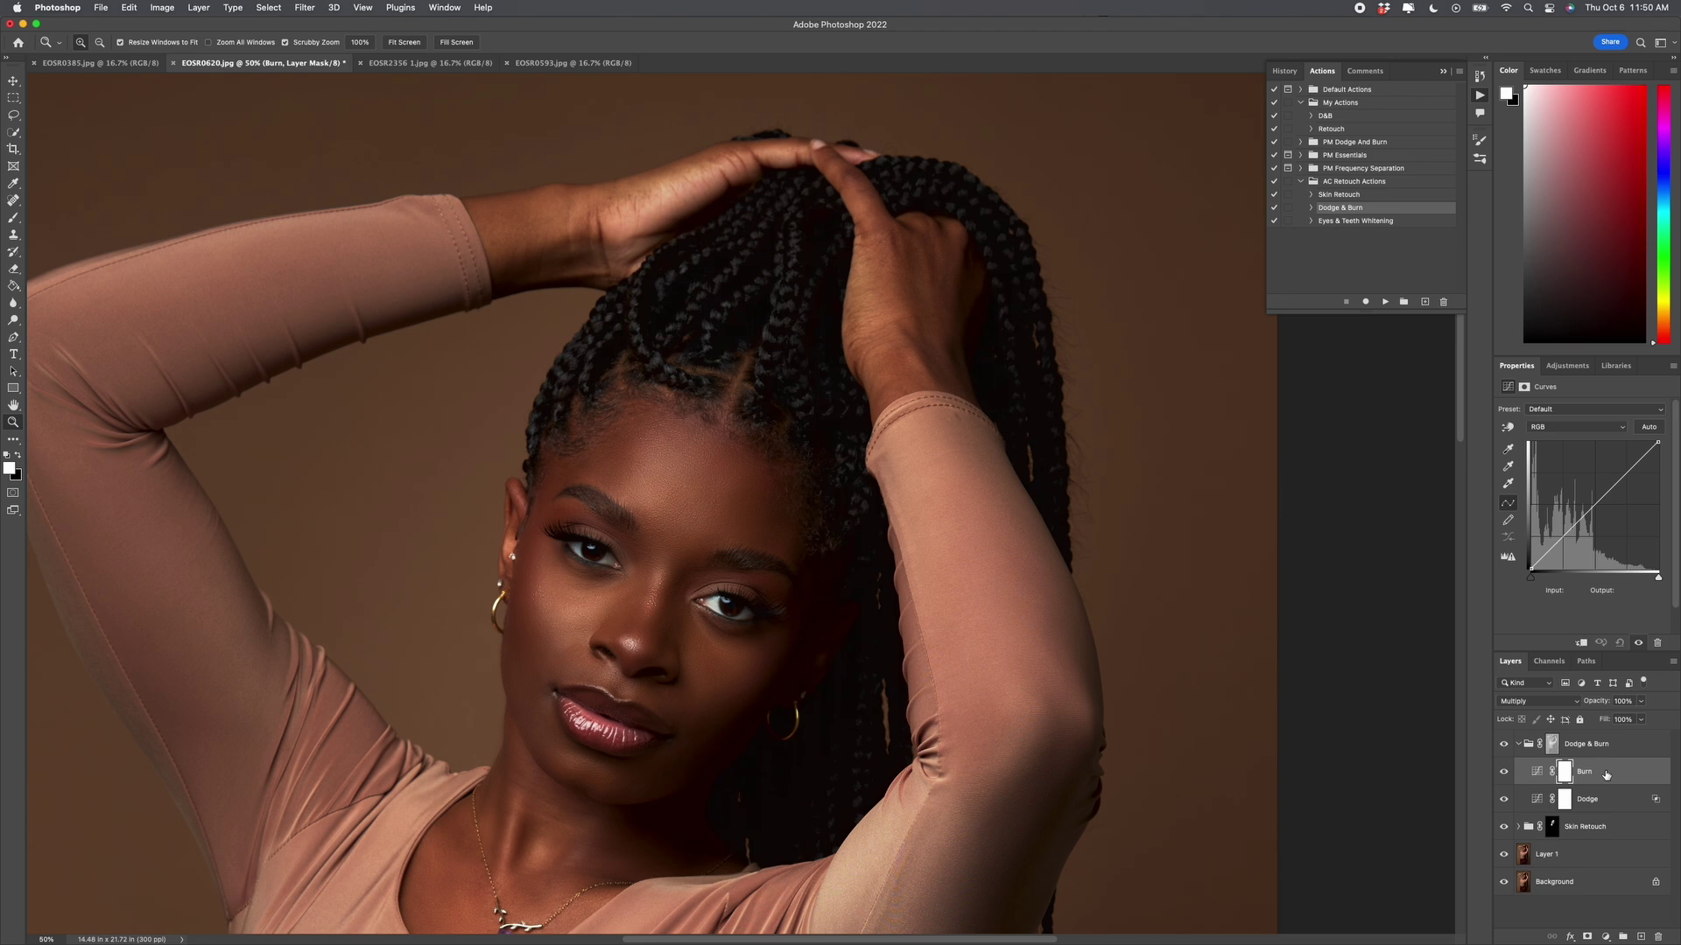
double_click(1606, 774)
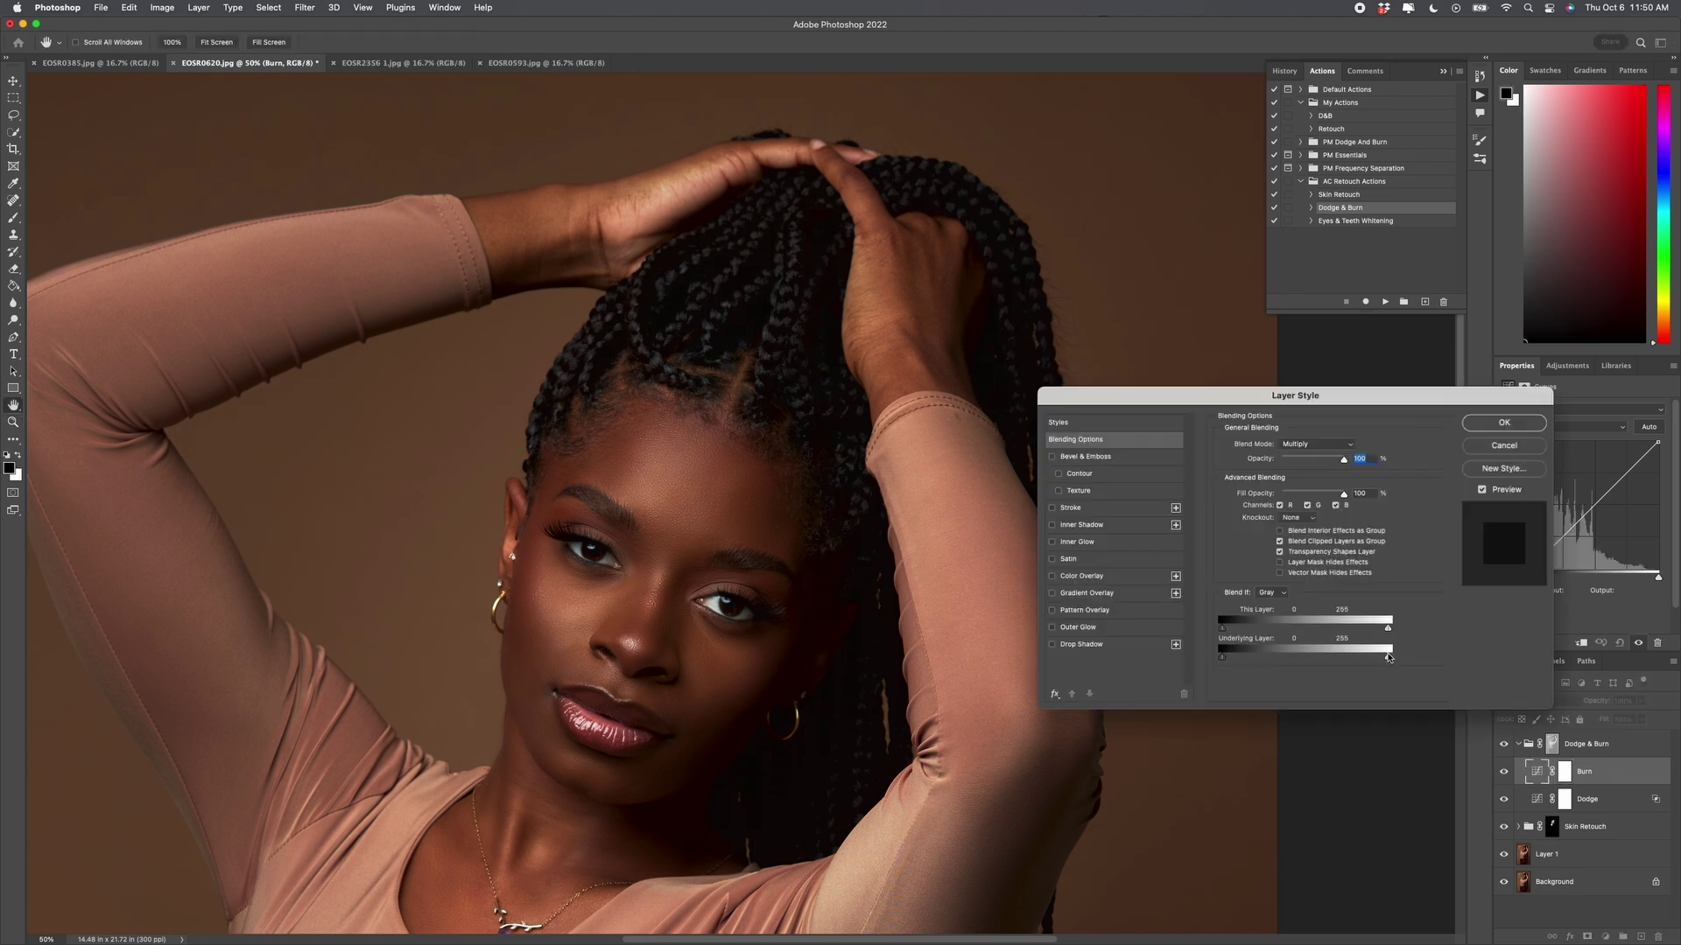
left_click_drag(1388, 660, 1255, 673)
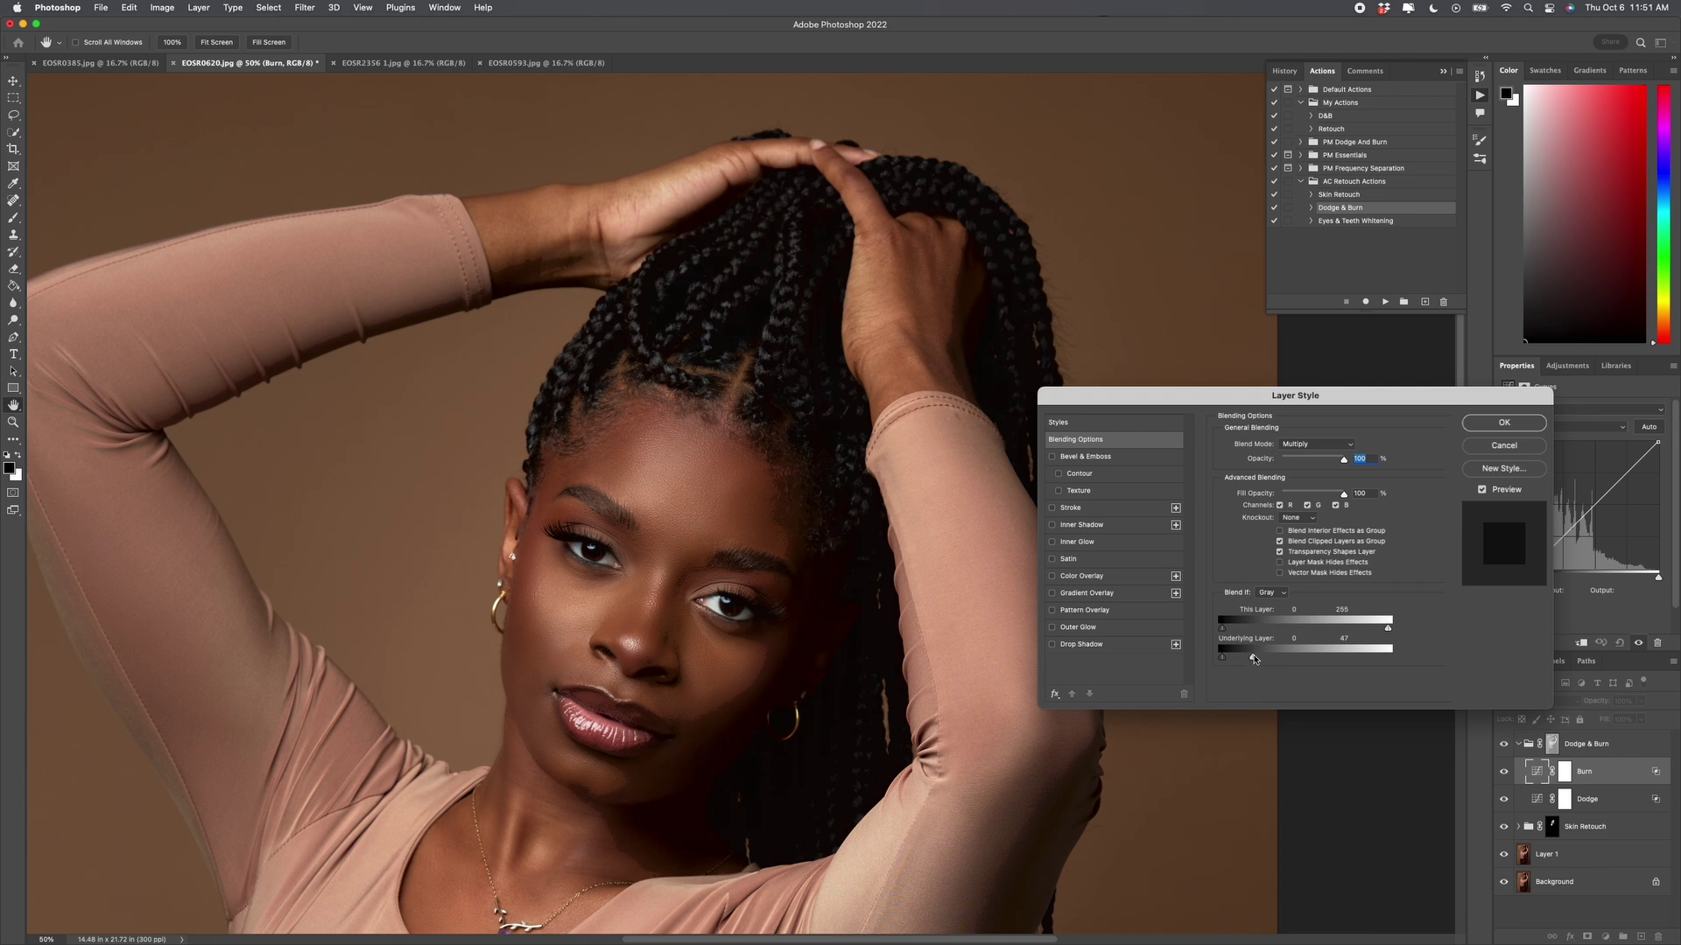
left_click_drag(1254, 659, 1263, 660)
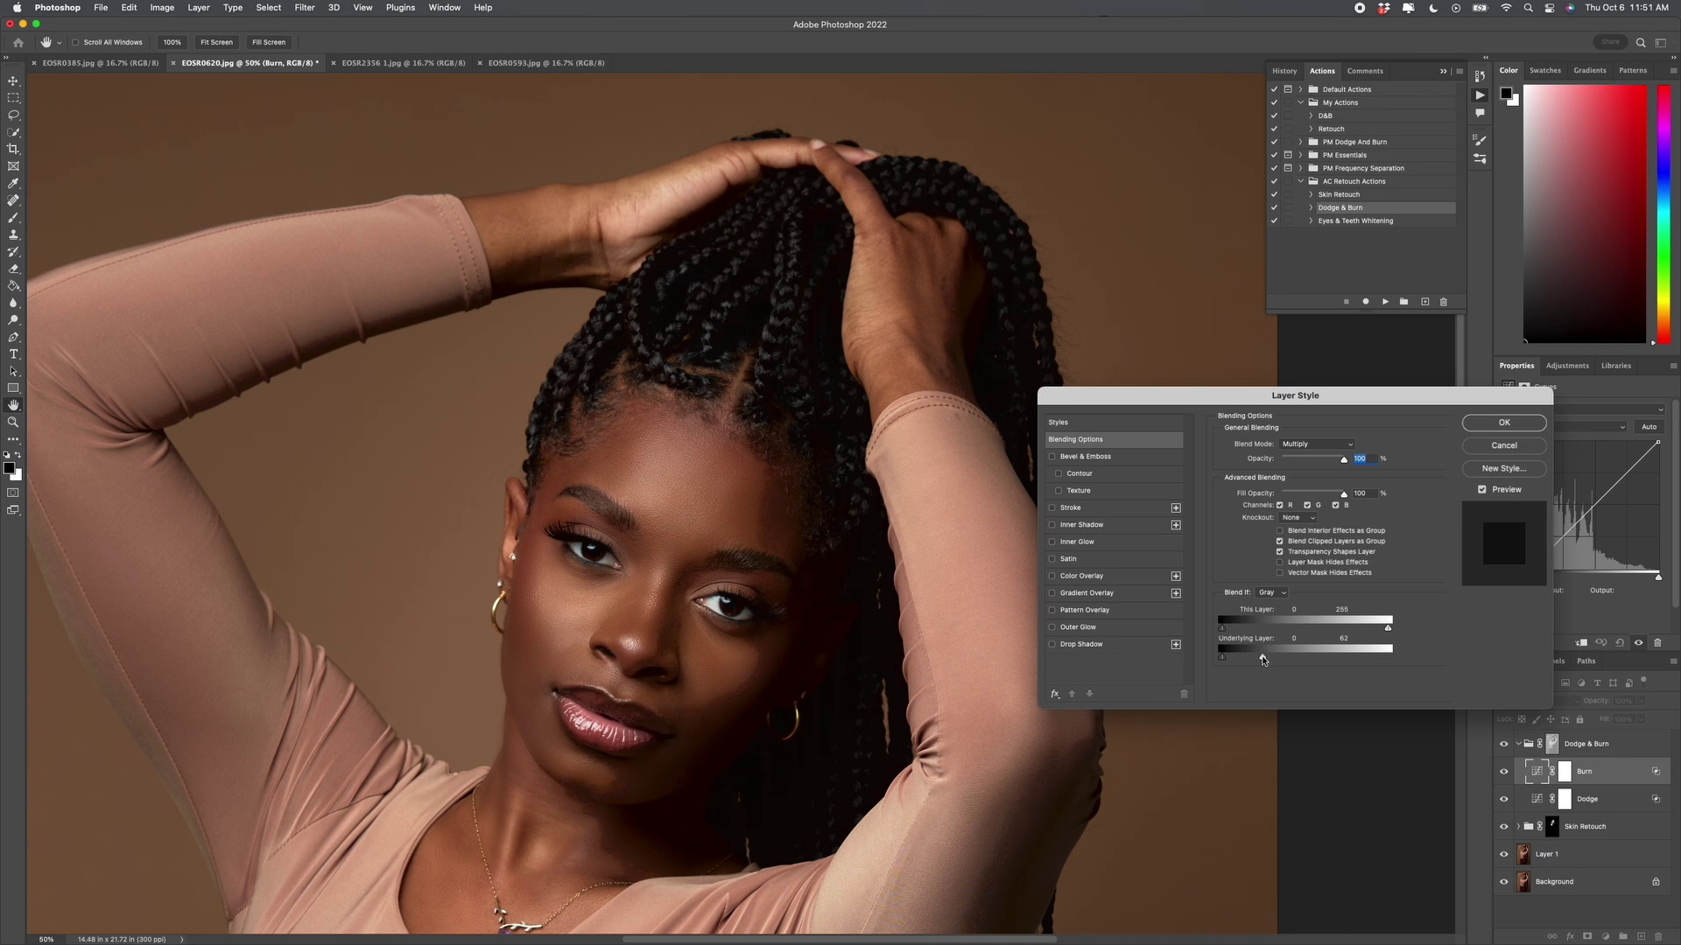
key("alt")
left_click_drag(1261, 661, 1229, 662)
left_click(1508, 424)
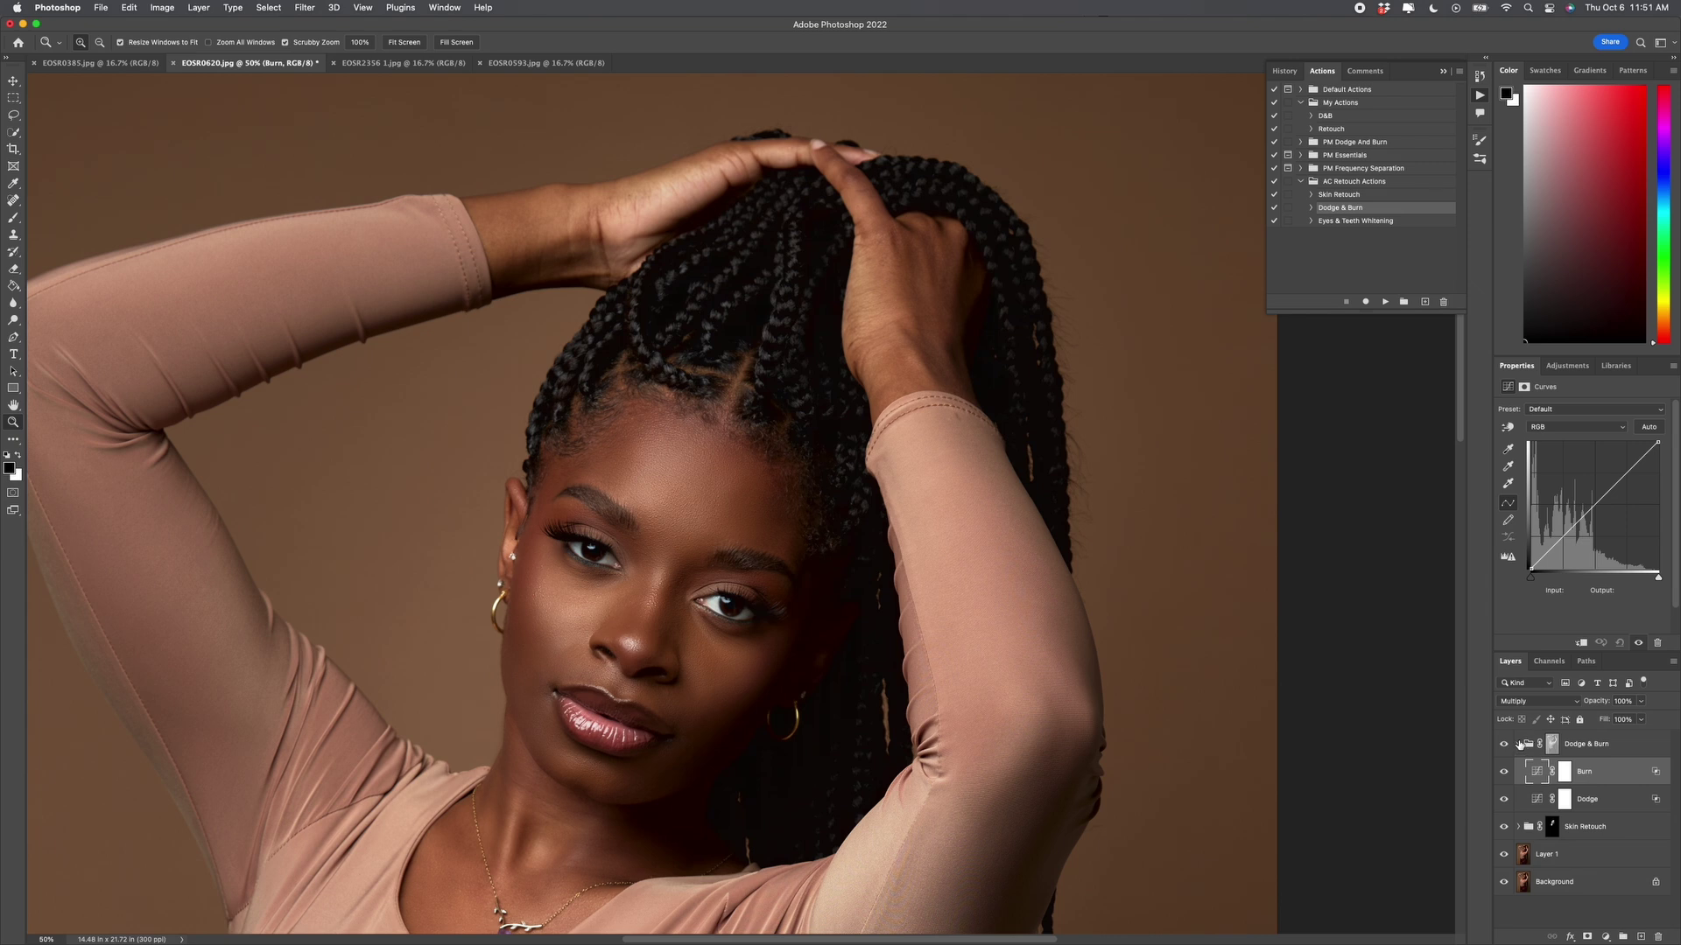
- Place the collapsed Dodge & Burn group in a new group named D&B and collapse it
left_click(1527, 744)
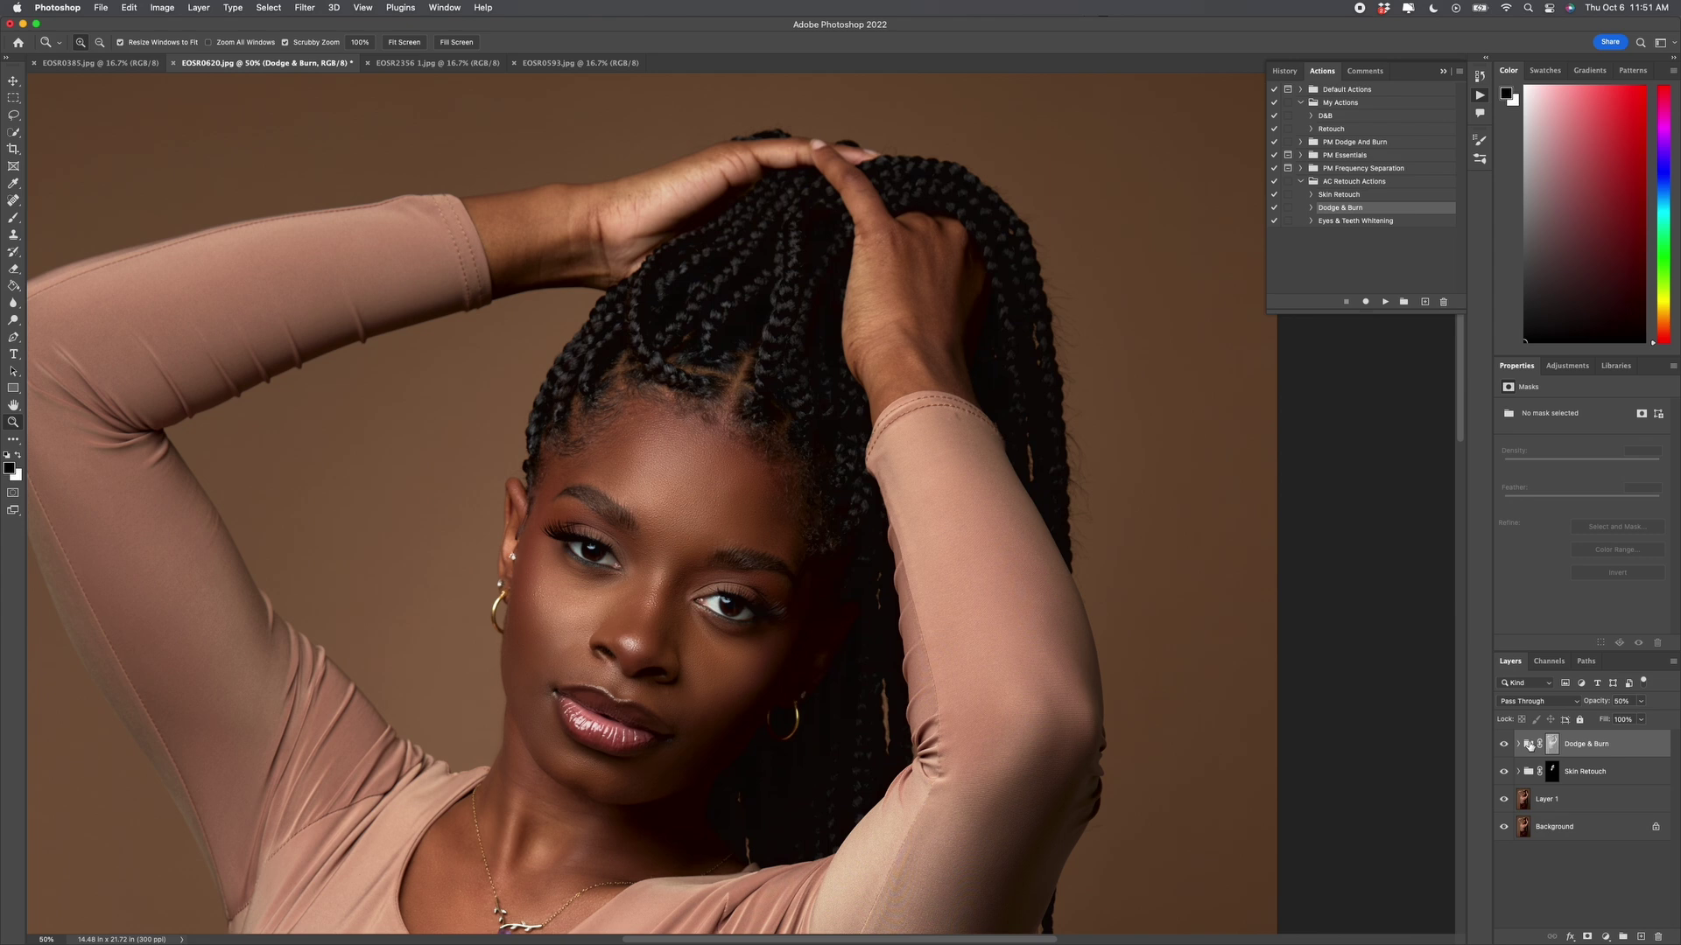
key("super+g")
double_click(1557, 740)
type("D&B")
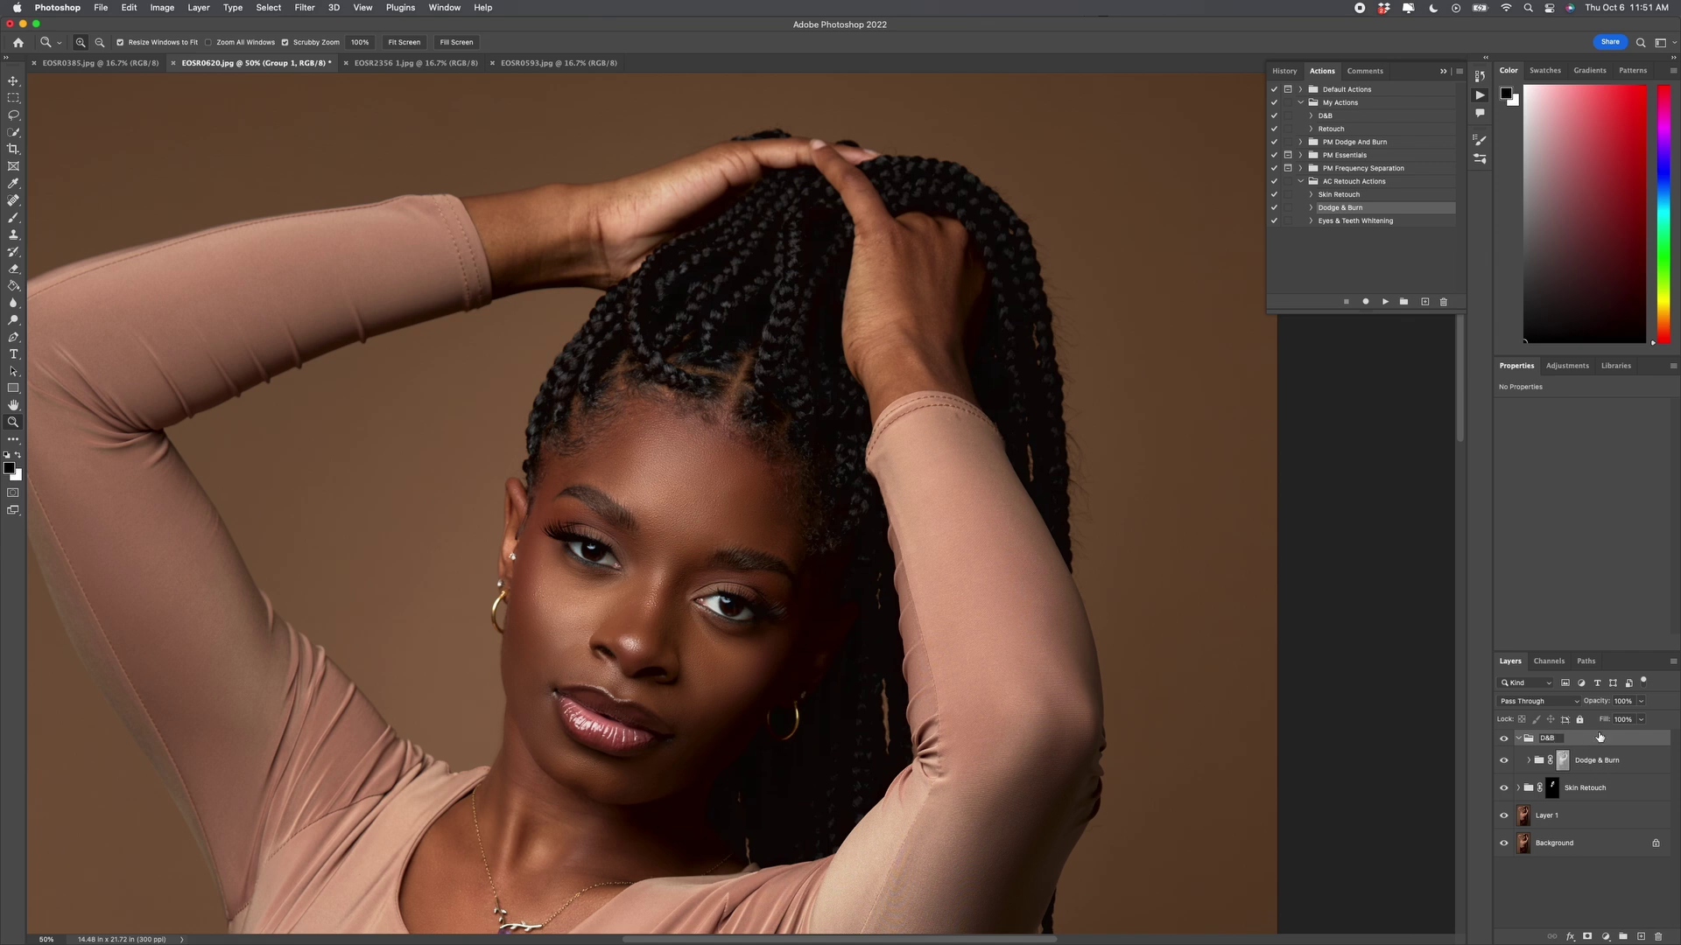
key("Return")
left_click(1519, 738)
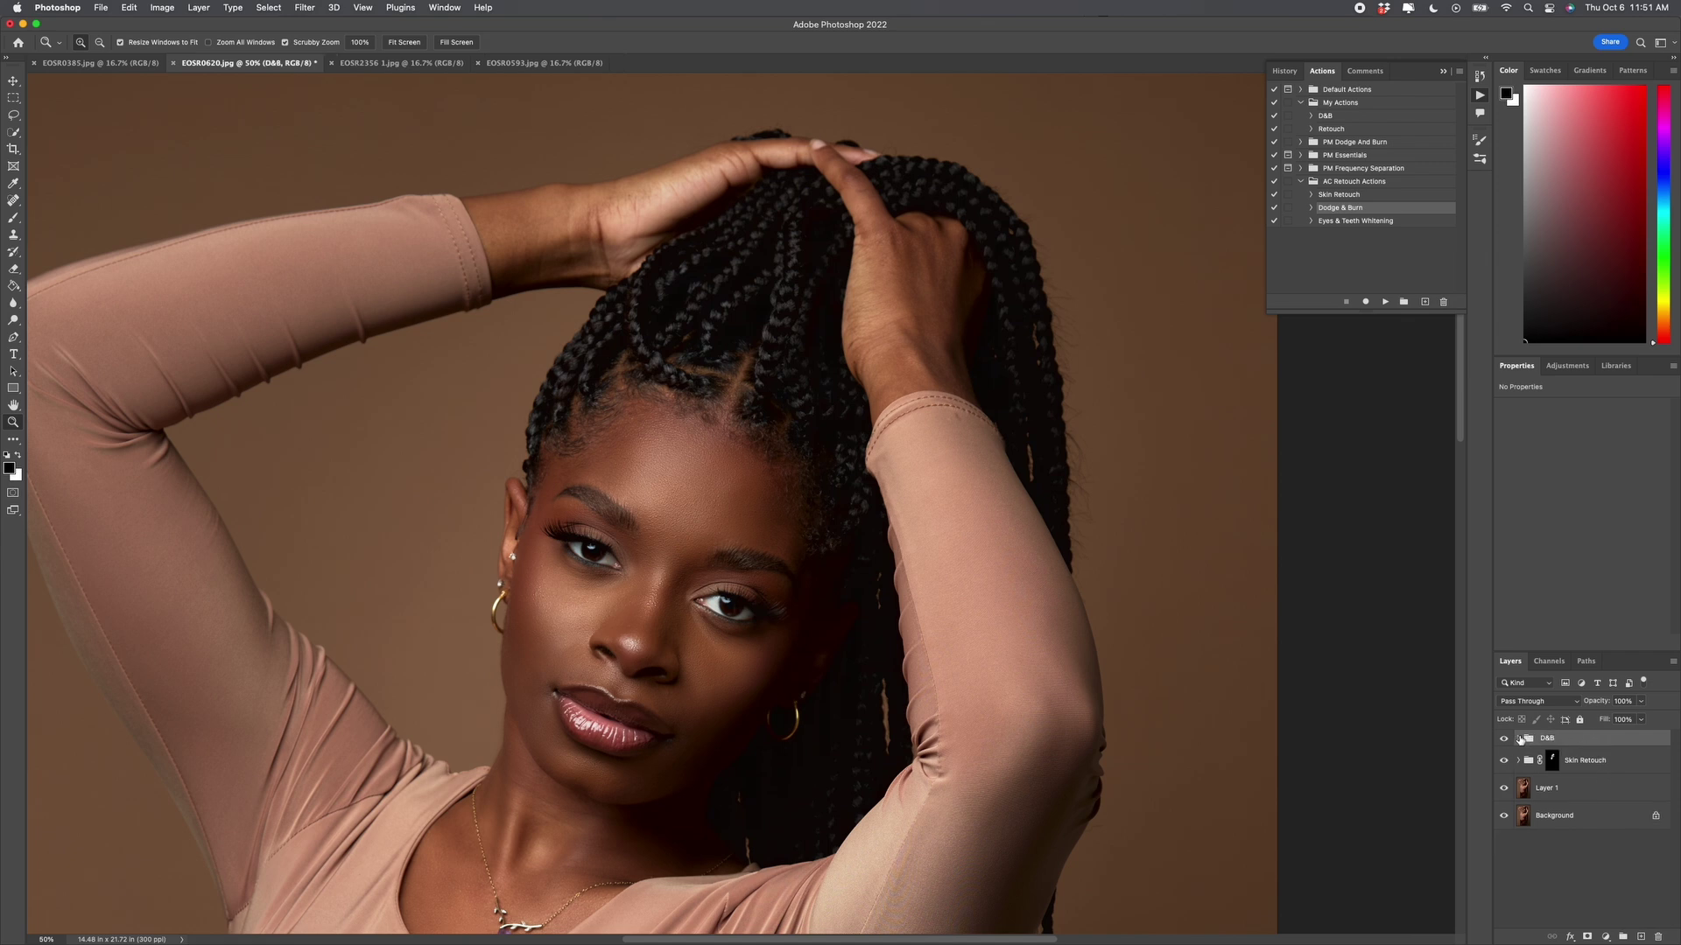
- Add a layer mask to the D&B group and invert it to black
left_click(1589, 938)
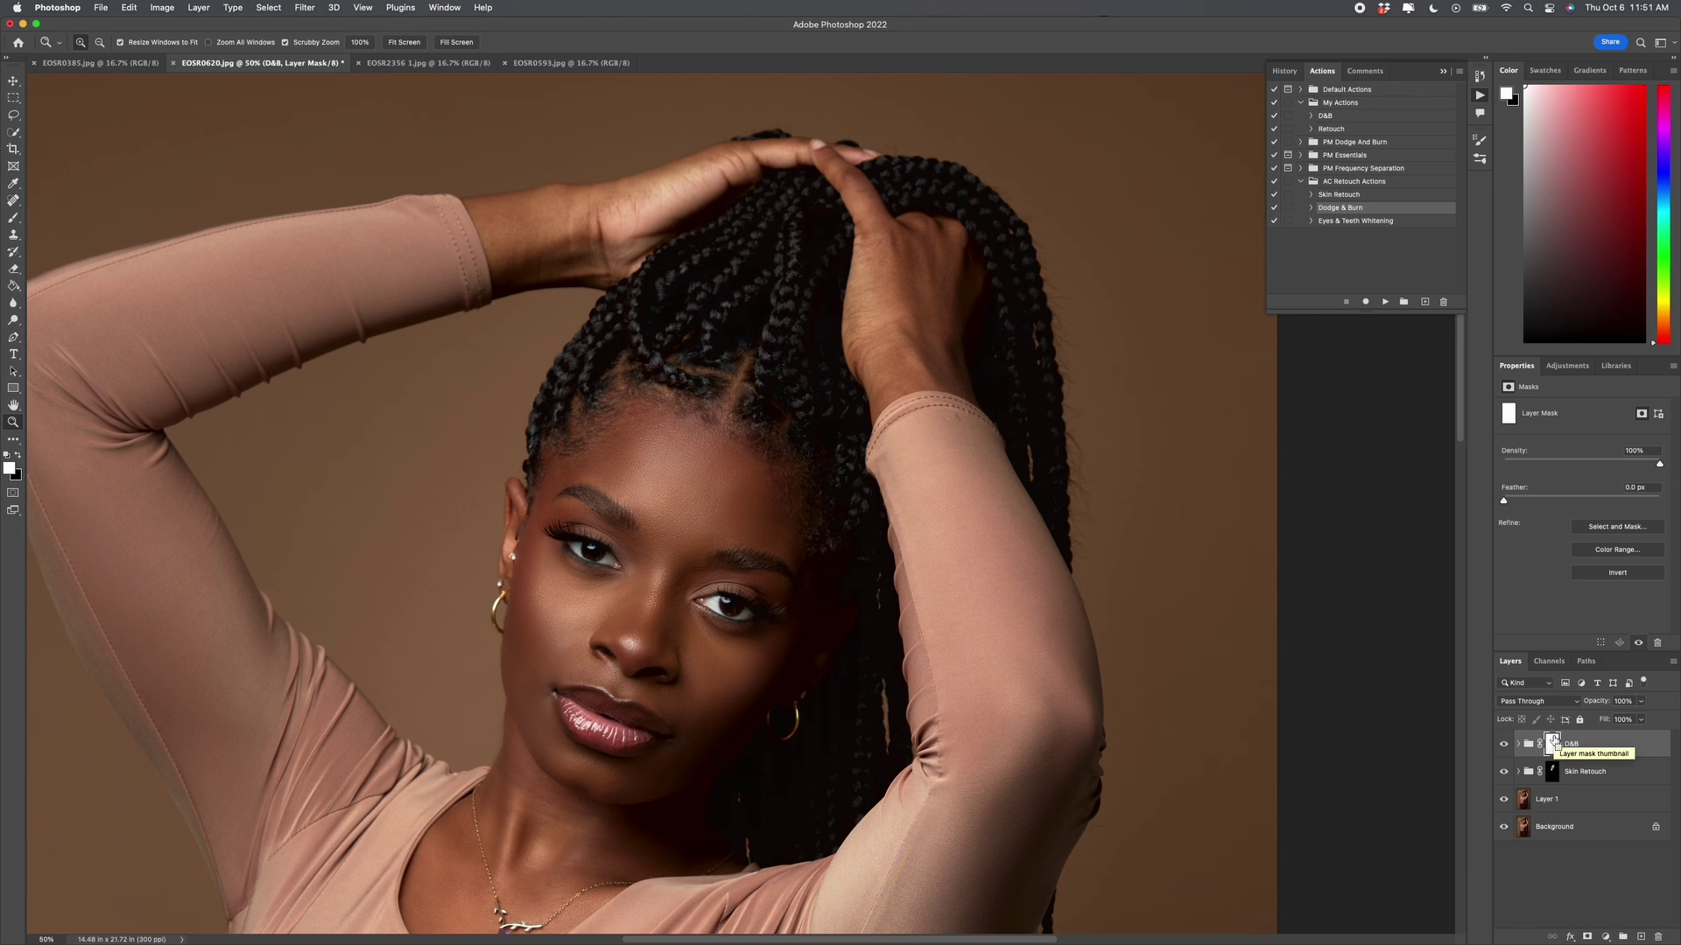
key("super+i")
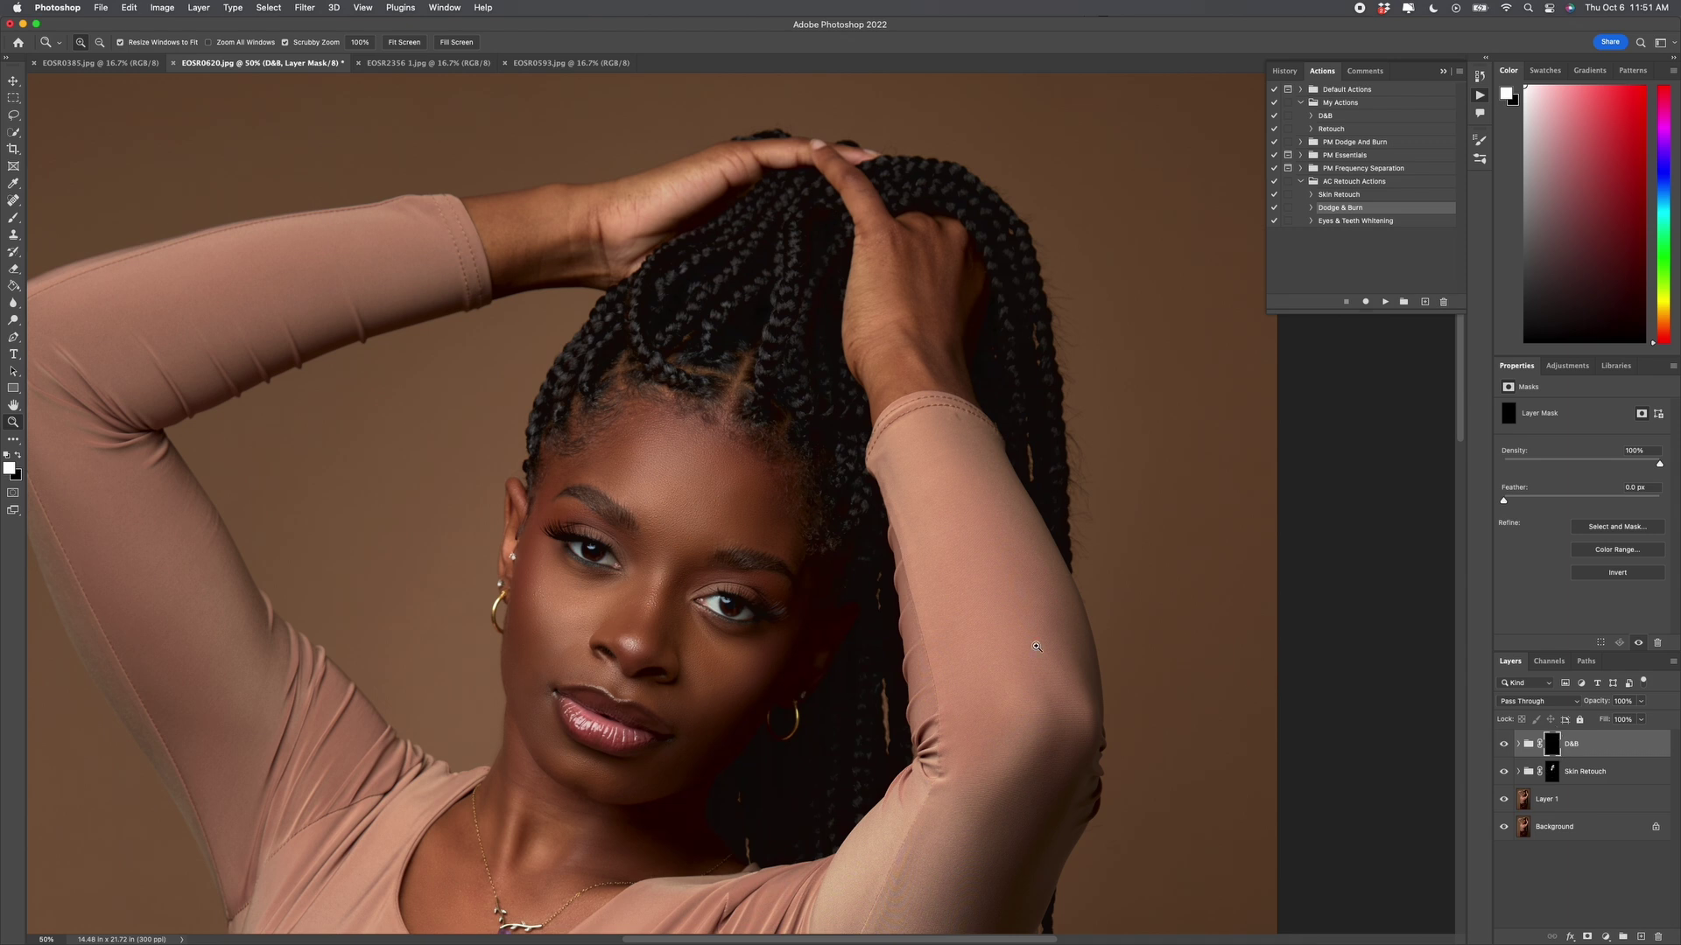
- Paint white on the D&B group's mask over the face with the Brush, resizing the tip to fit the areas
right_click(1037, 647)
left_click(1064, 729)
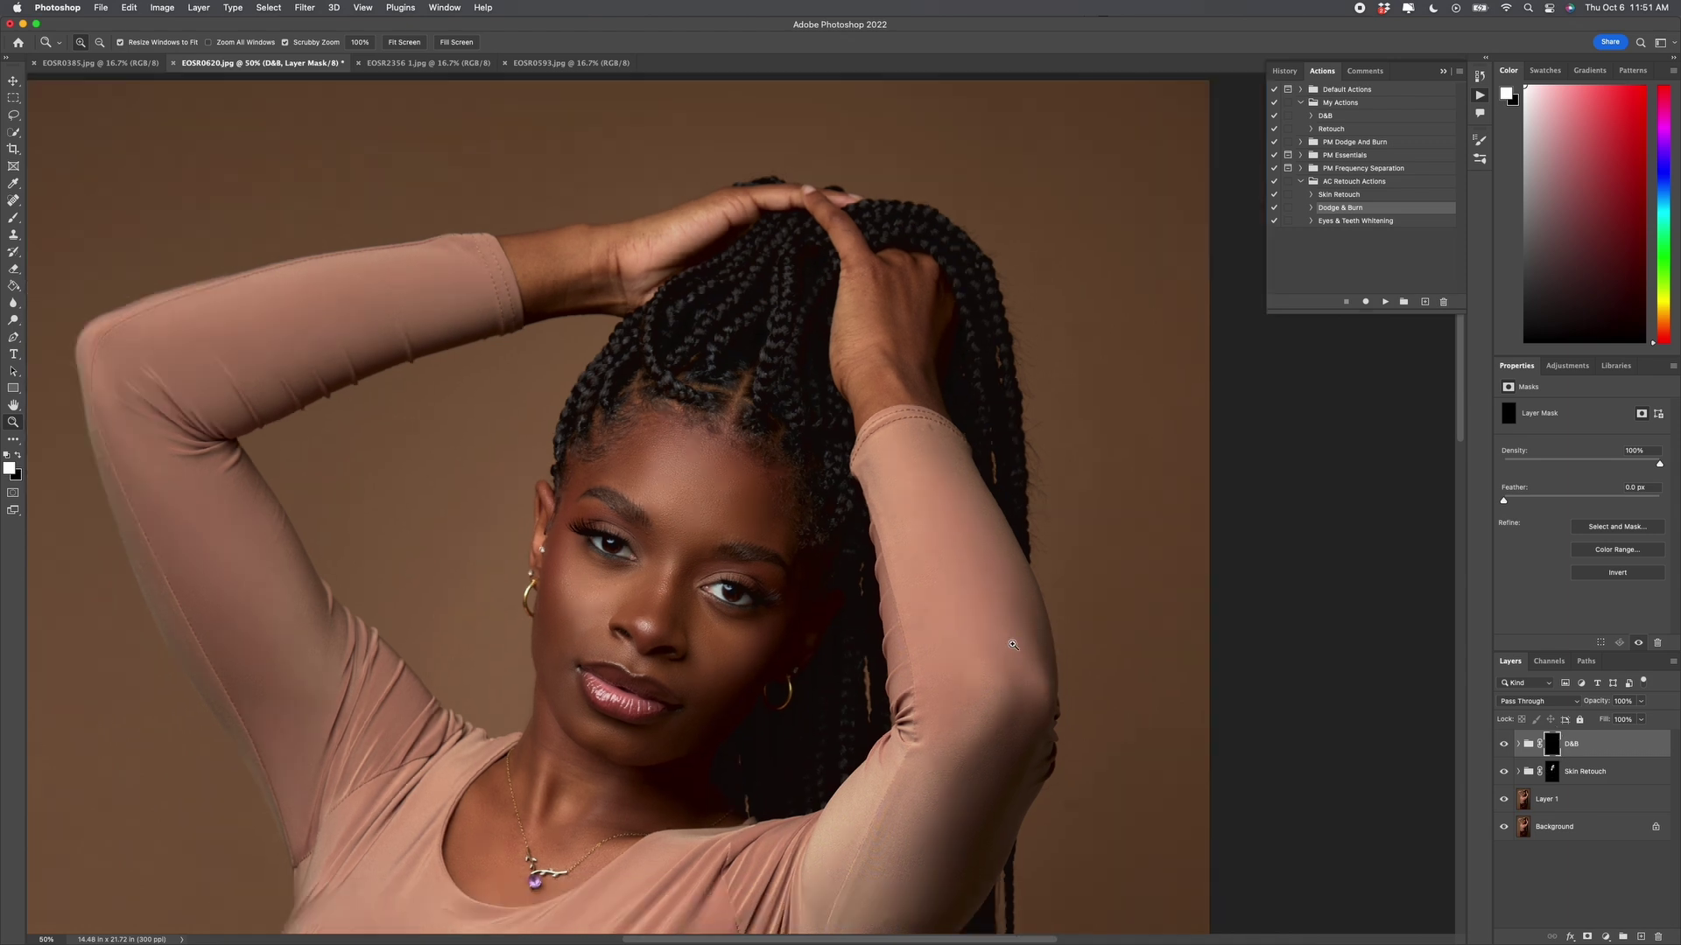
scroll(915, 586, "down", 2)
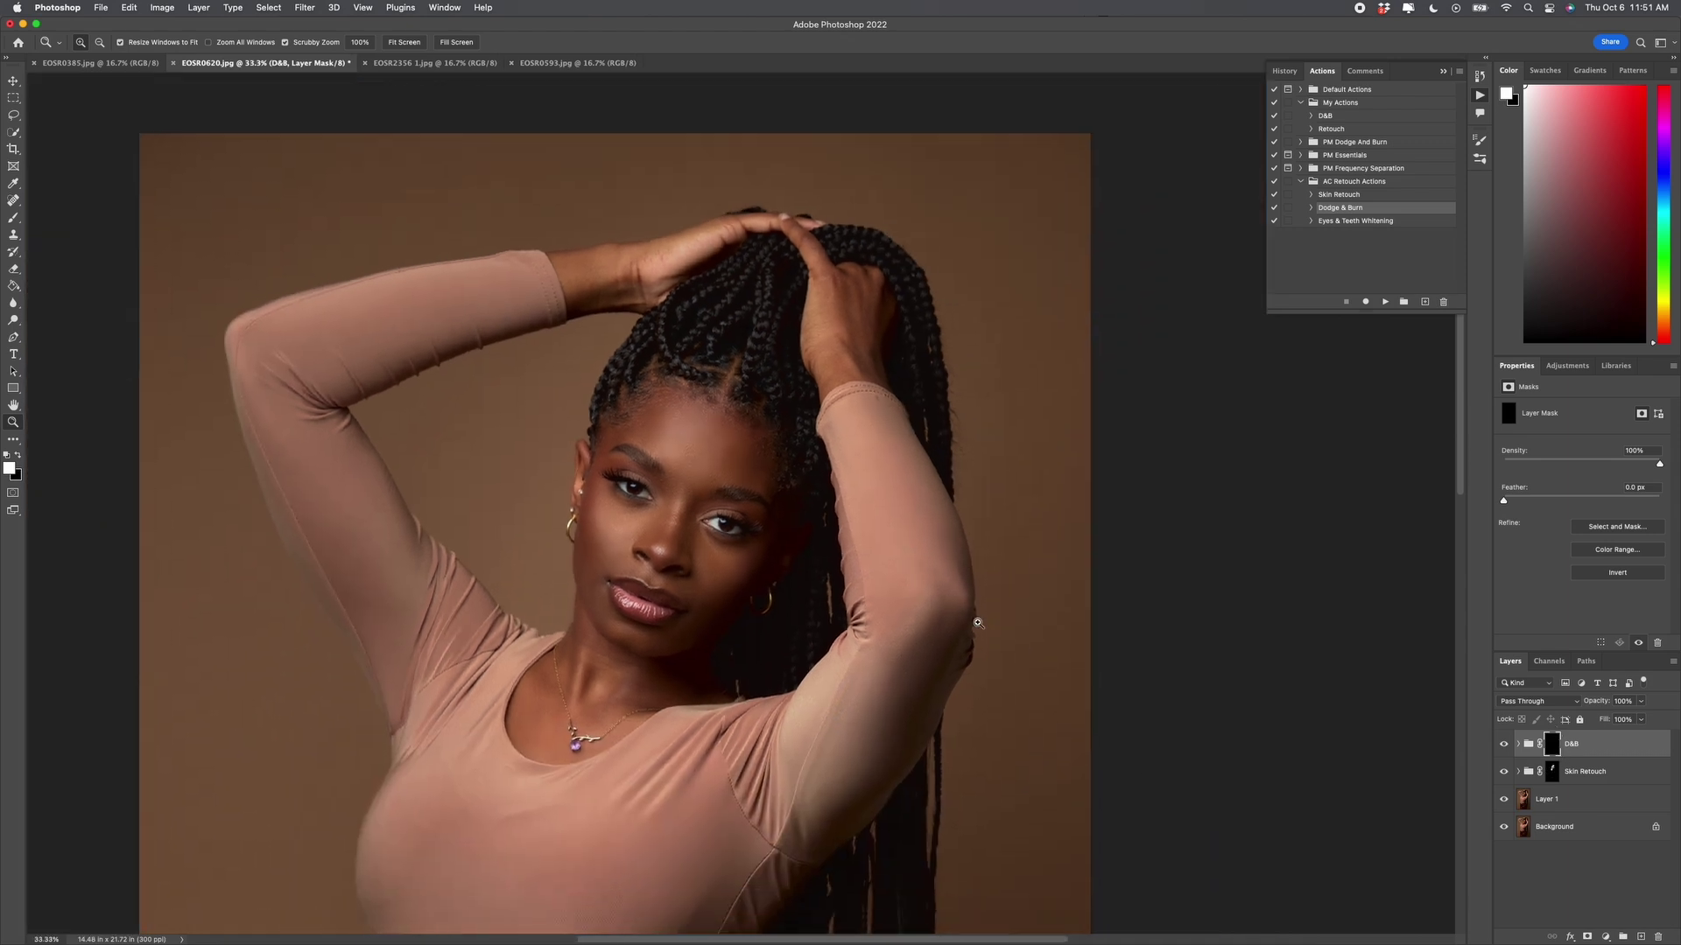
key("b")
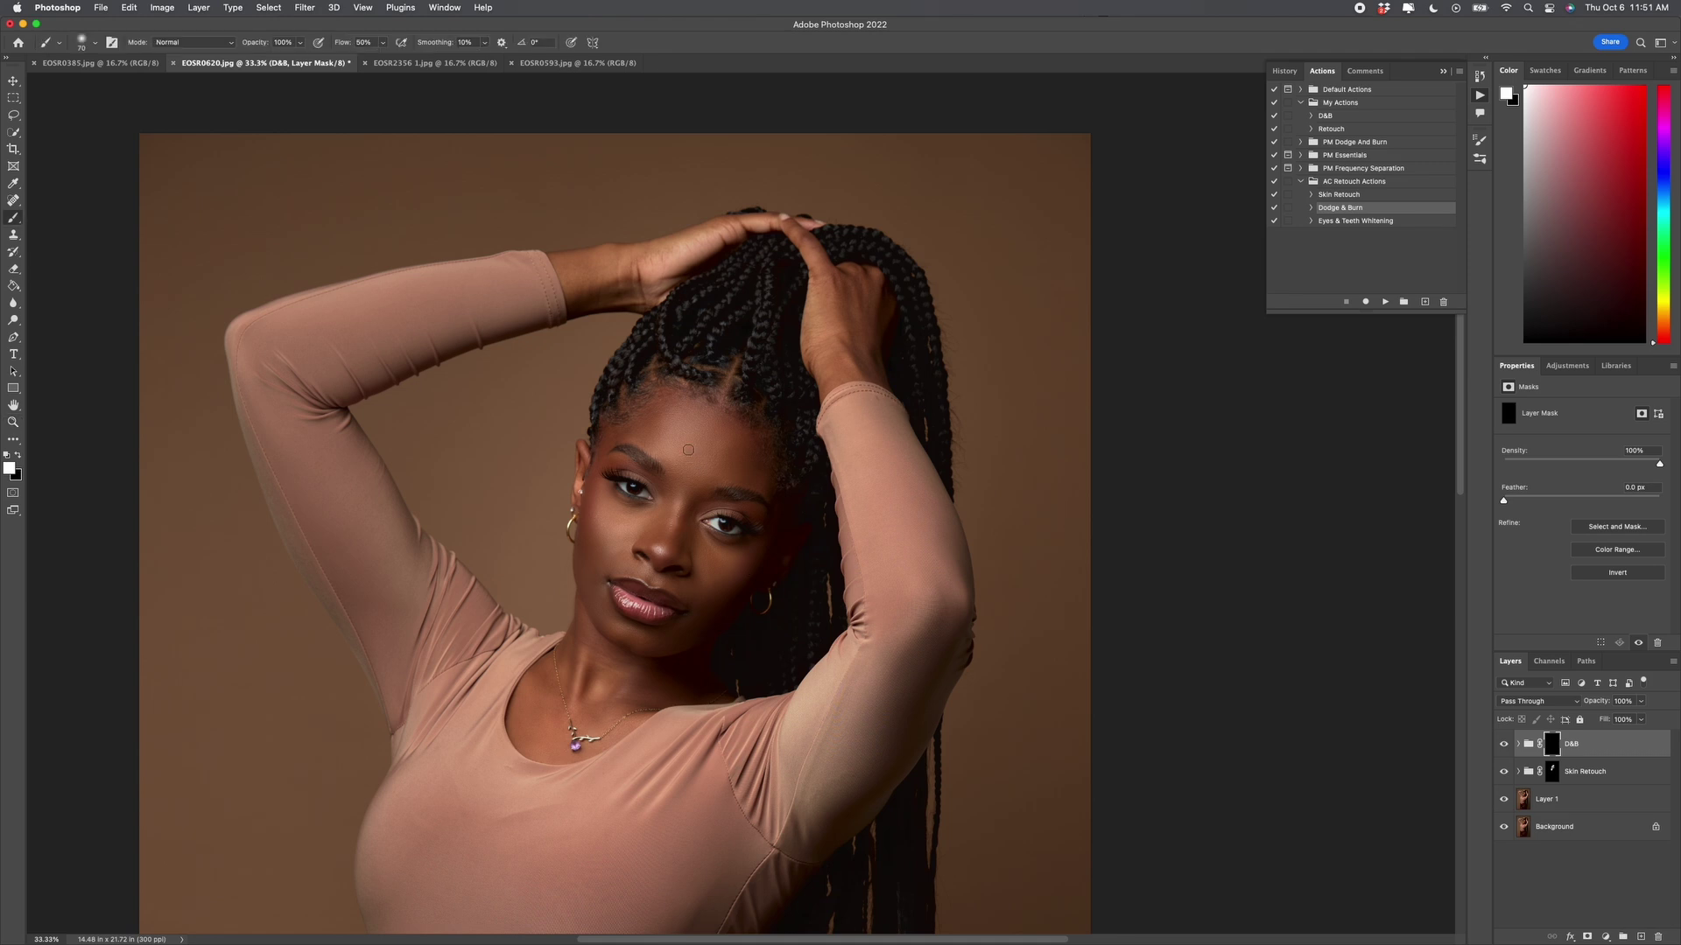
key("bracketright")
key("bracketright")
key("bracketright")
key("bracketright")
key("bracketright")
key("bracketright")
key("bracketright")
left_click_drag(642, 415, 660, 438)
key("bracketleft")
key("bracketleft")
key("bracketleft")
key("bracketleft")
- Compare the portrait with the D&B group hidden and shown
left_click(1505, 745)
left_click(1505, 745)
left_click(1505, 744)
left_click(1505, 745)
- Raise the Dodge layer's curve midpoint to about input 93, output 148, and collapse both dodge and burn groups
left_click(1518, 745)
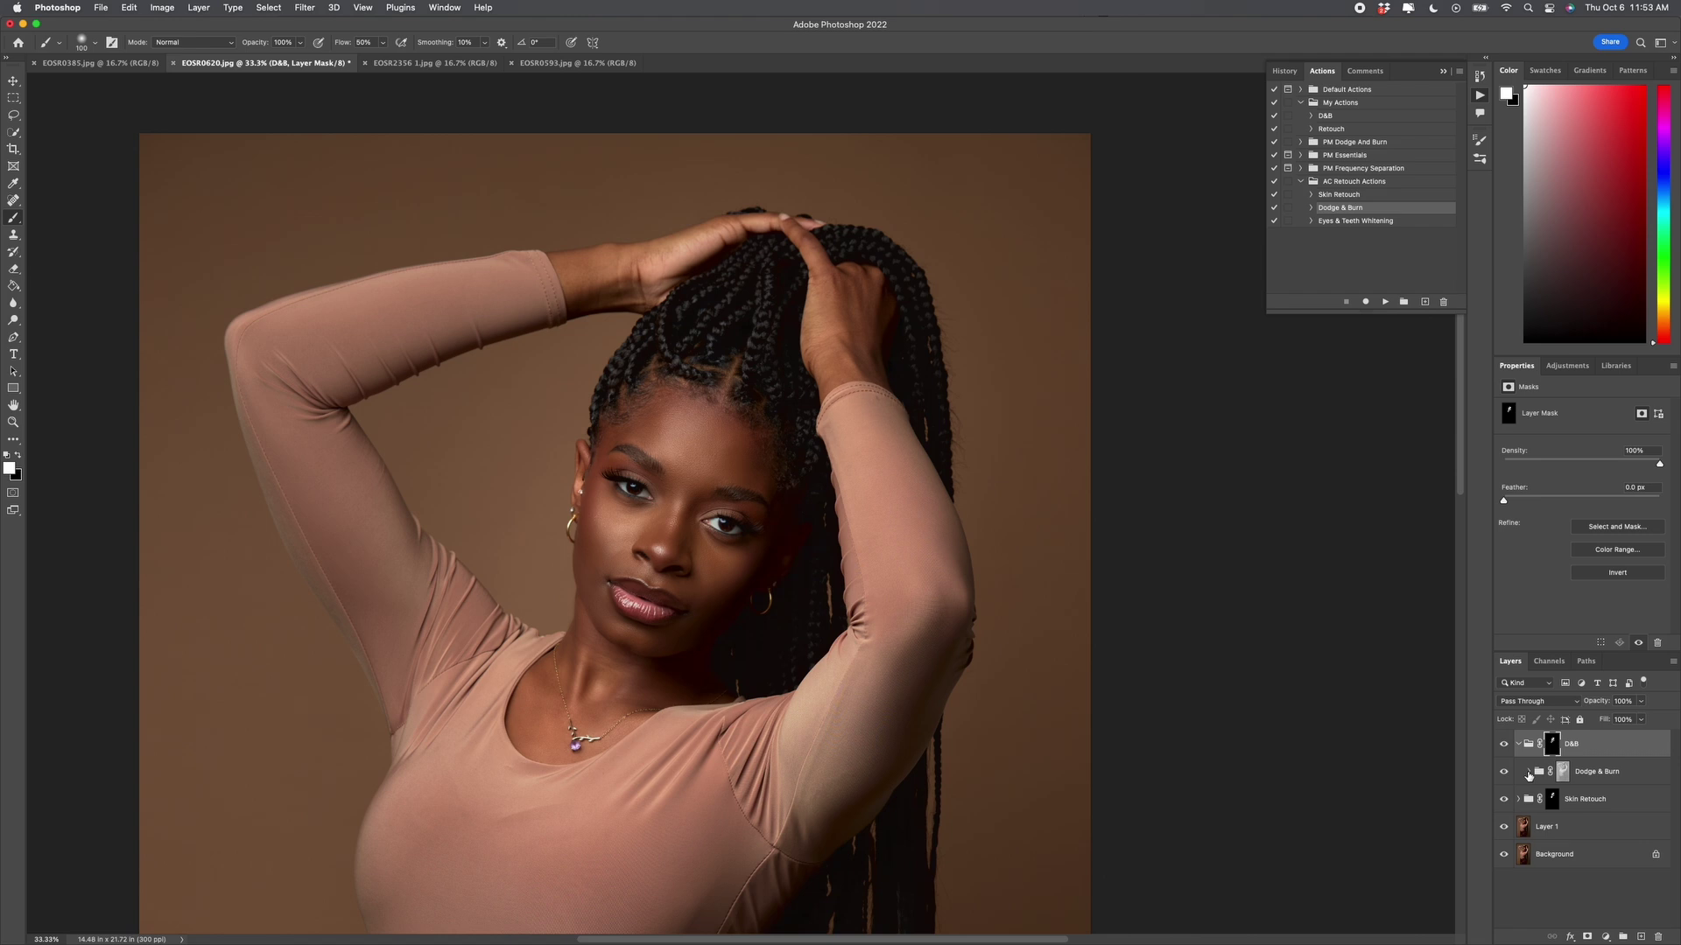
left_click(1528, 771)
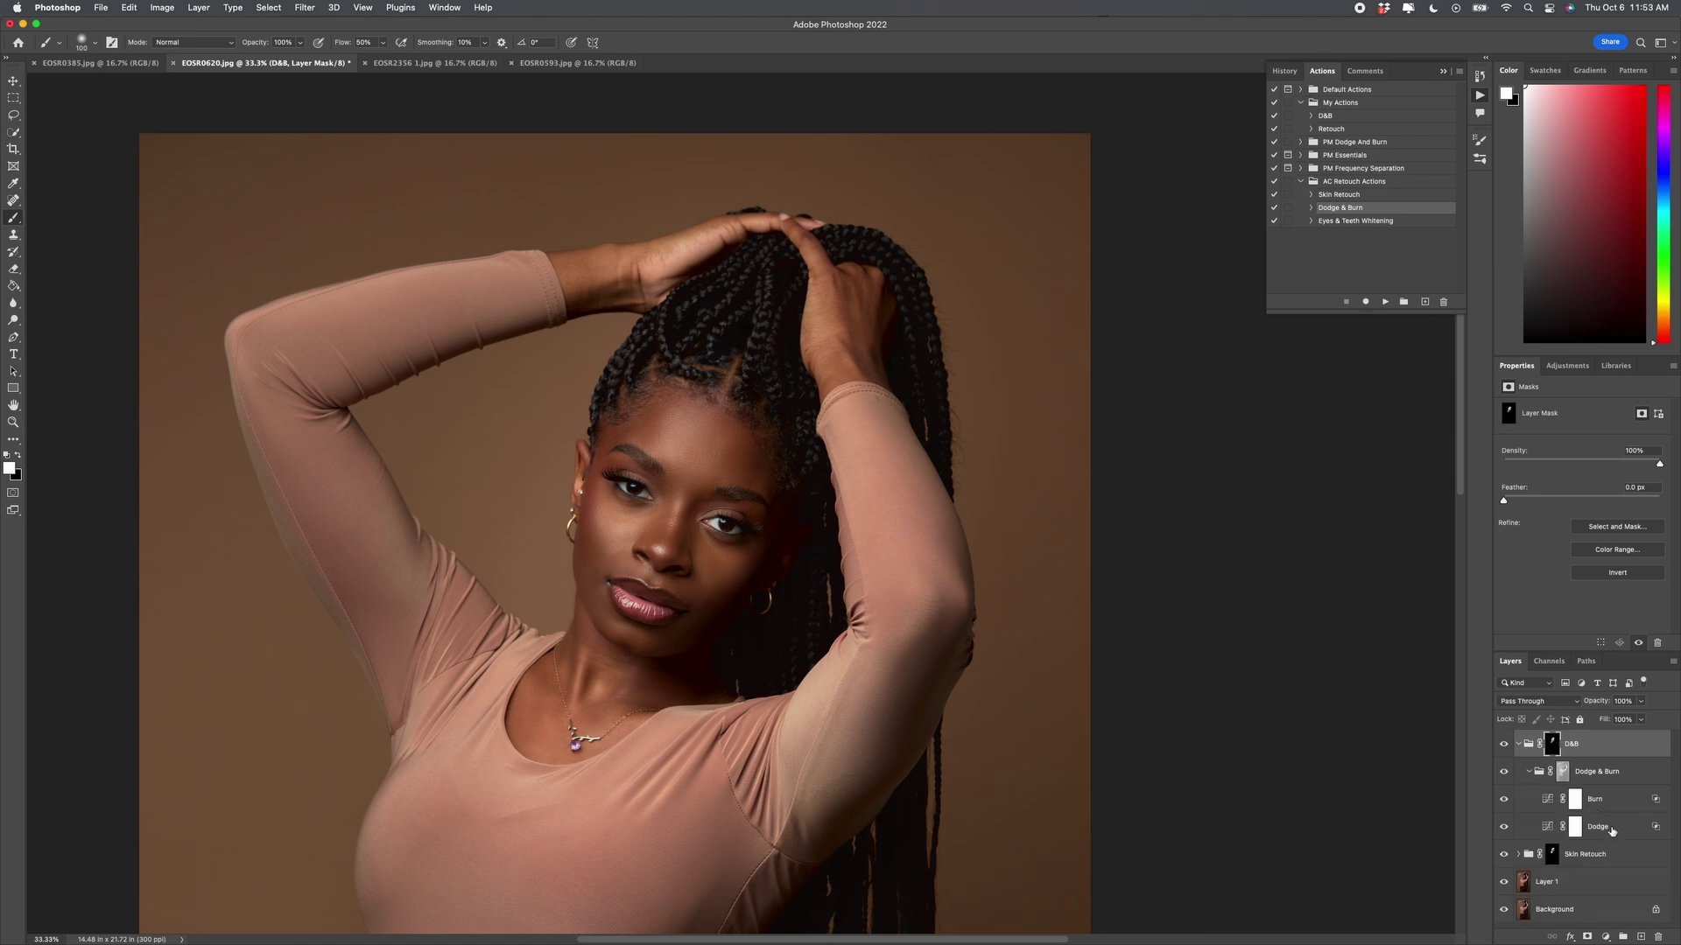
left_click(1612, 831)
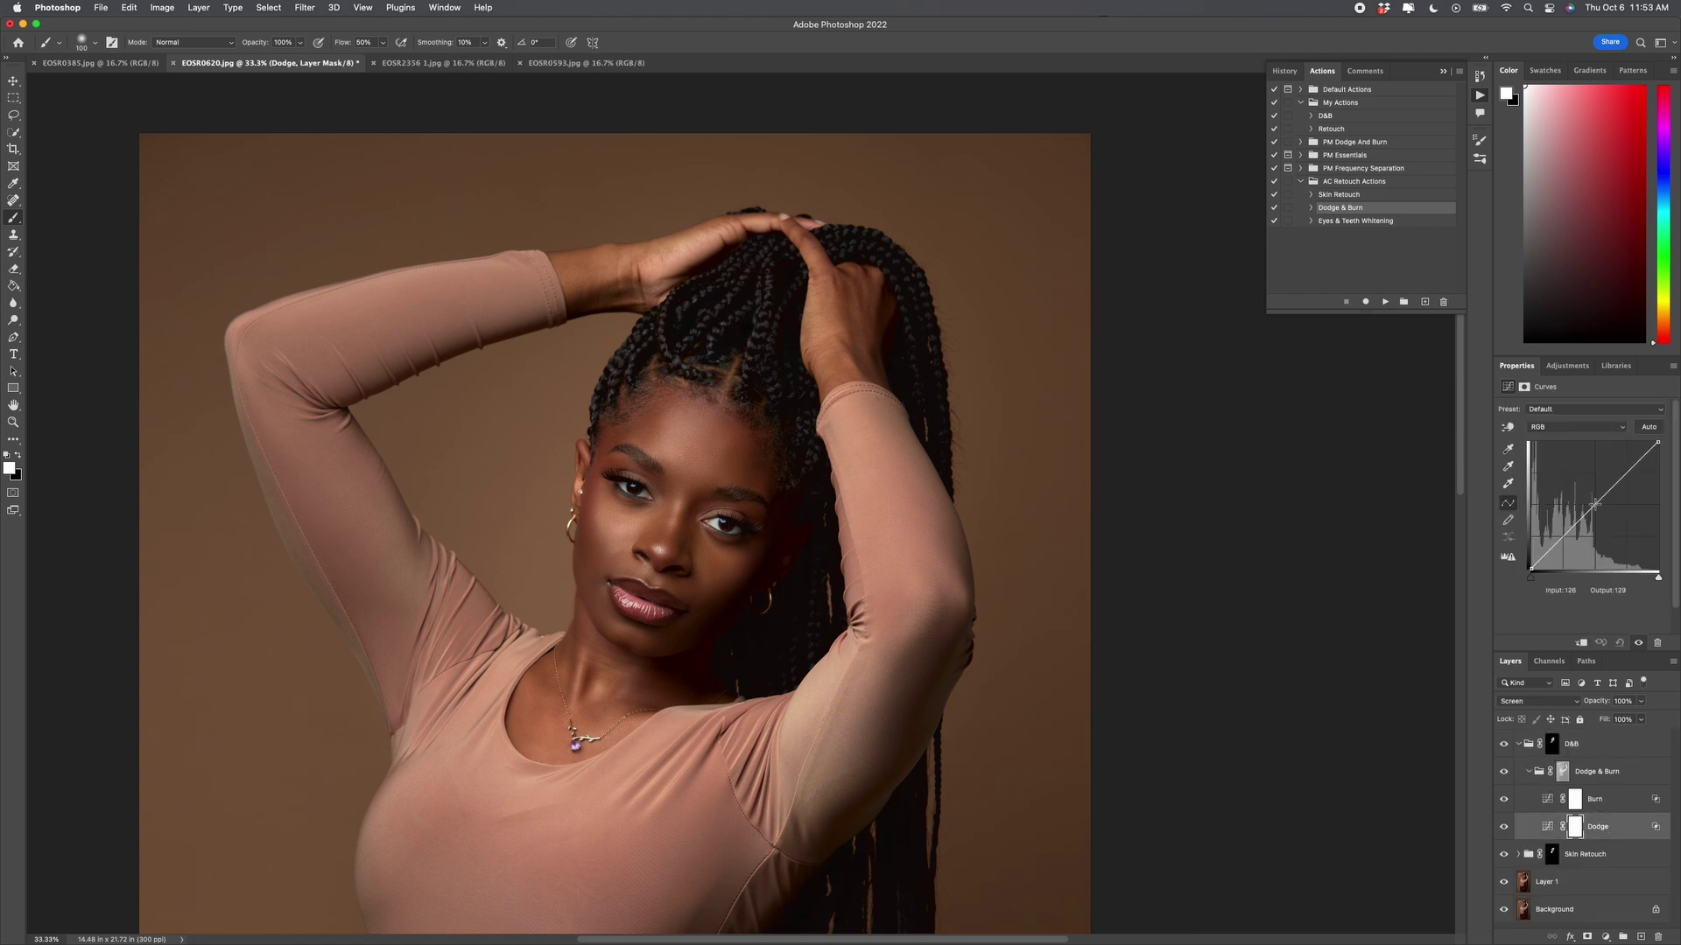
left_click(1594, 505)
left_click_drag(1594, 506, 1584, 500)
left_click_drag(1583, 500, 1577, 495)
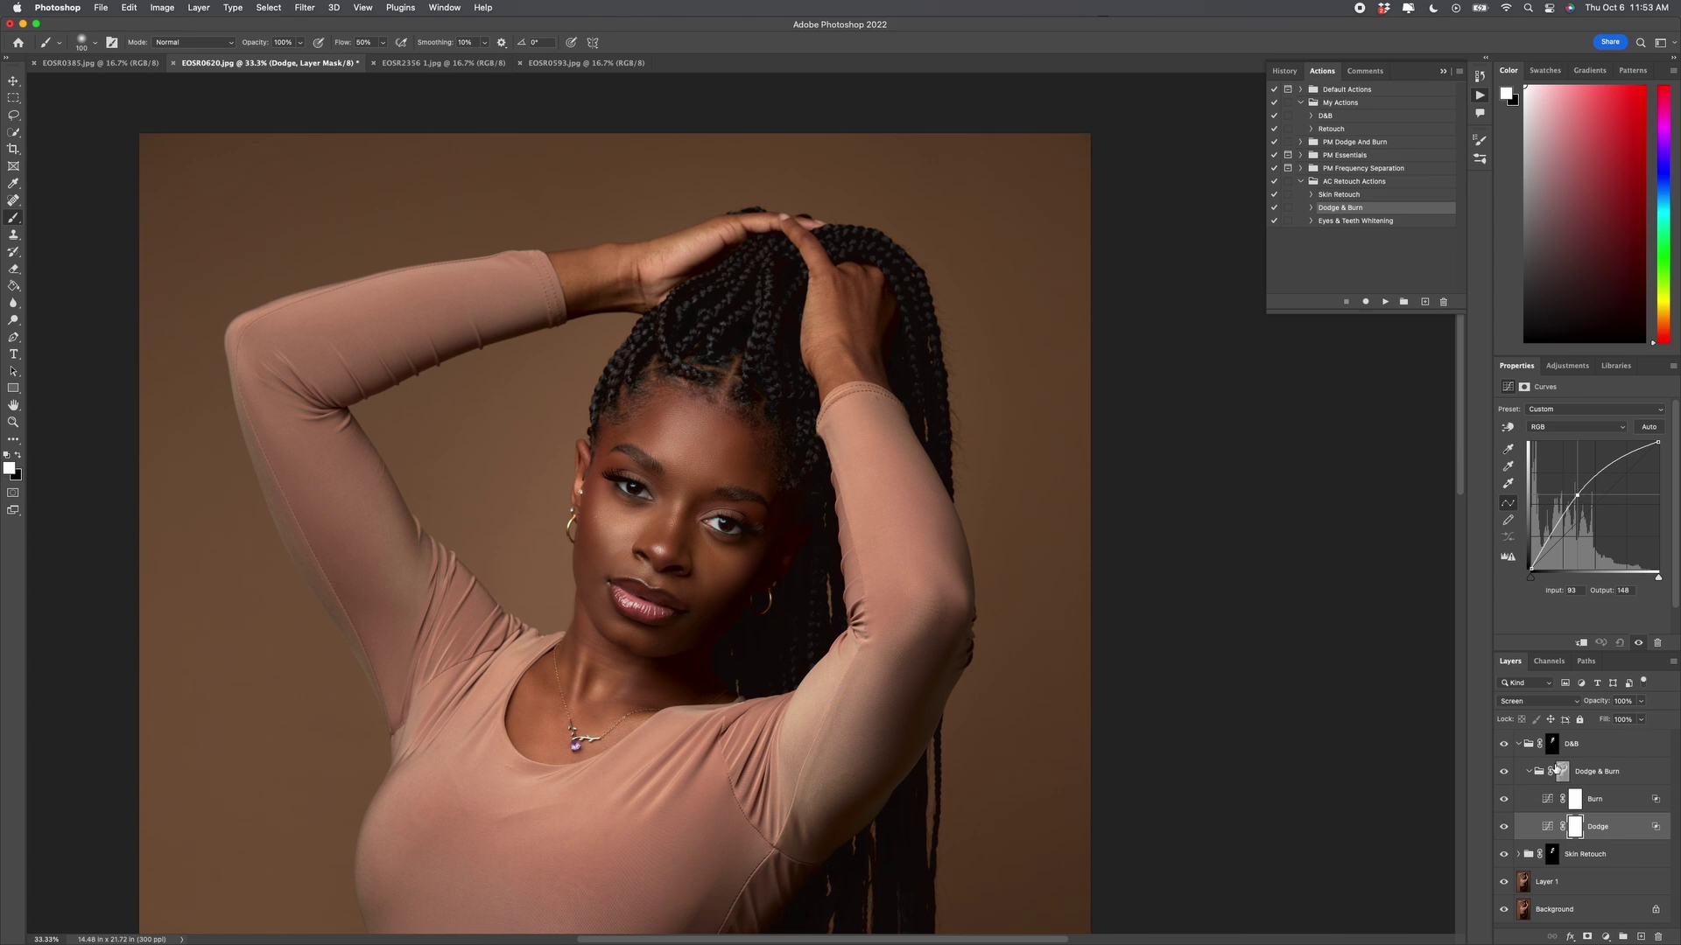
left_click(1528, 772)
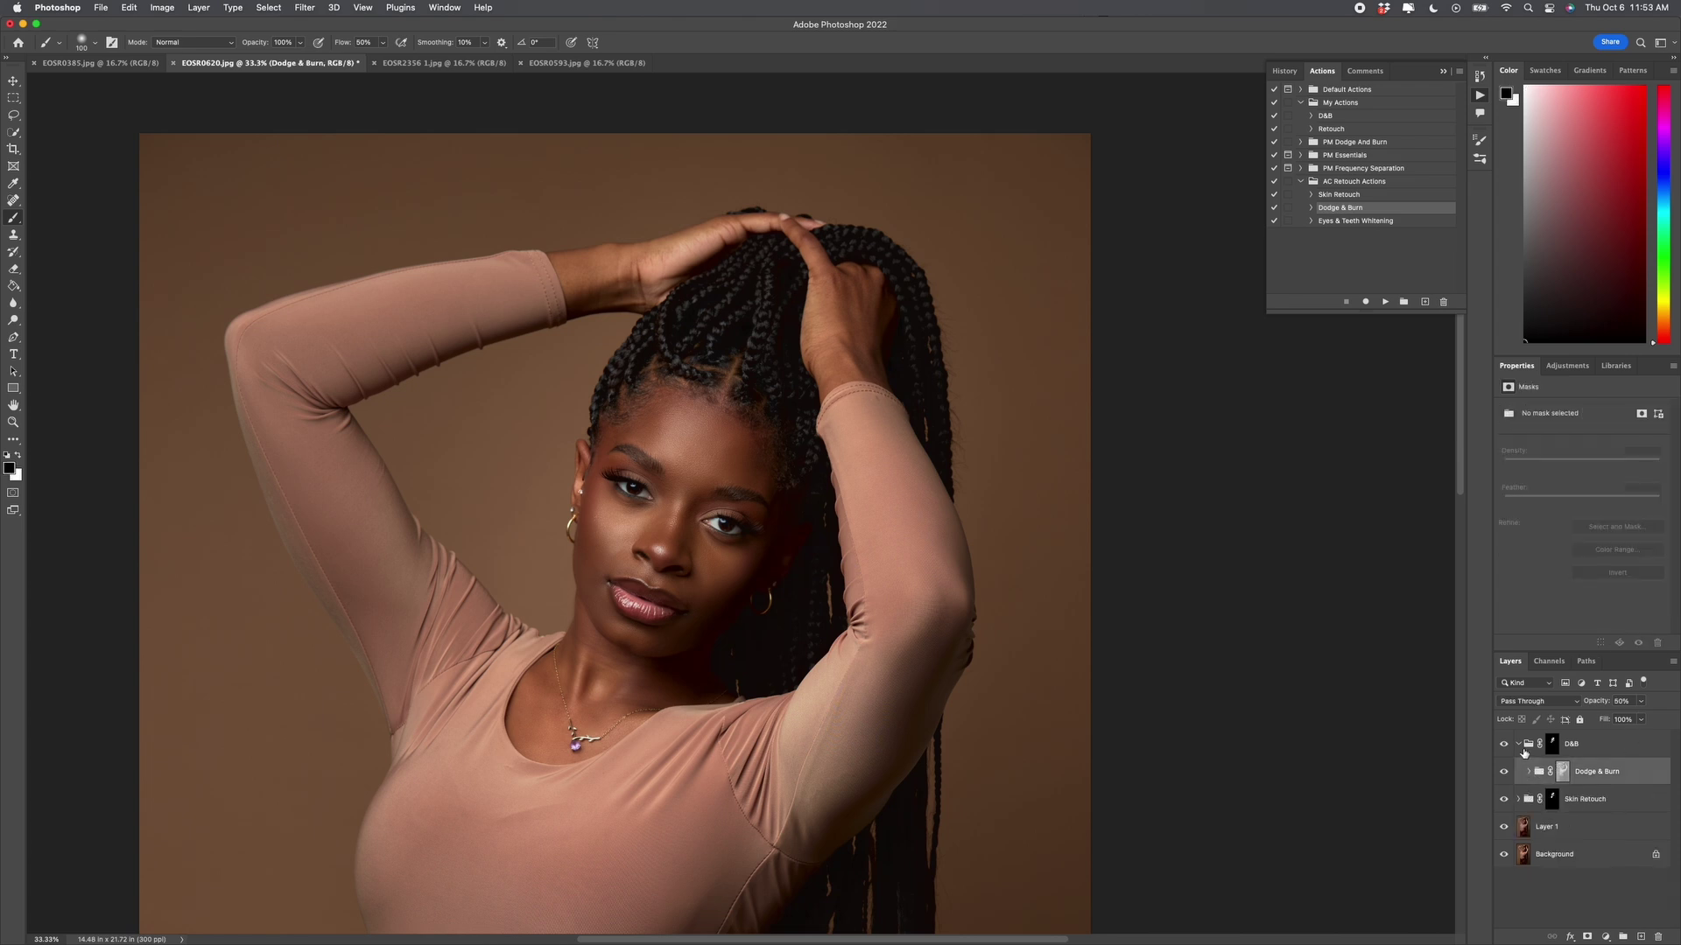
left_click(1520, 745)
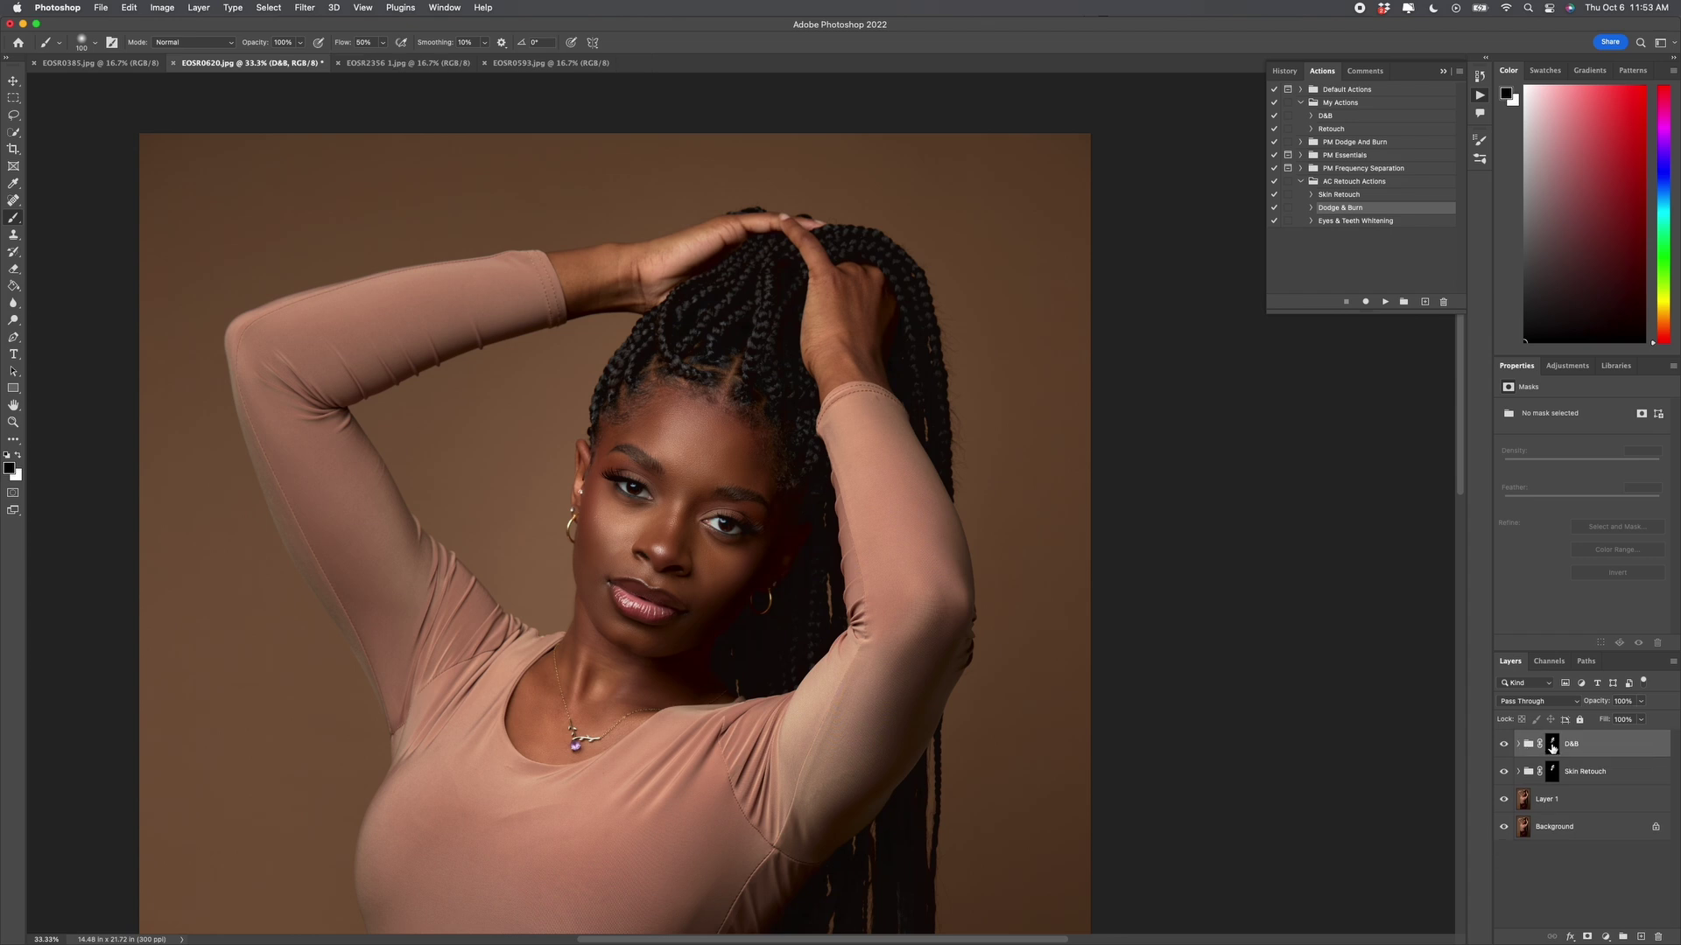
- Select the D&B group's mask, expand the group, and toggle its visibility to check the stronger dodge effect
left_click(1554, 745)
key("x")
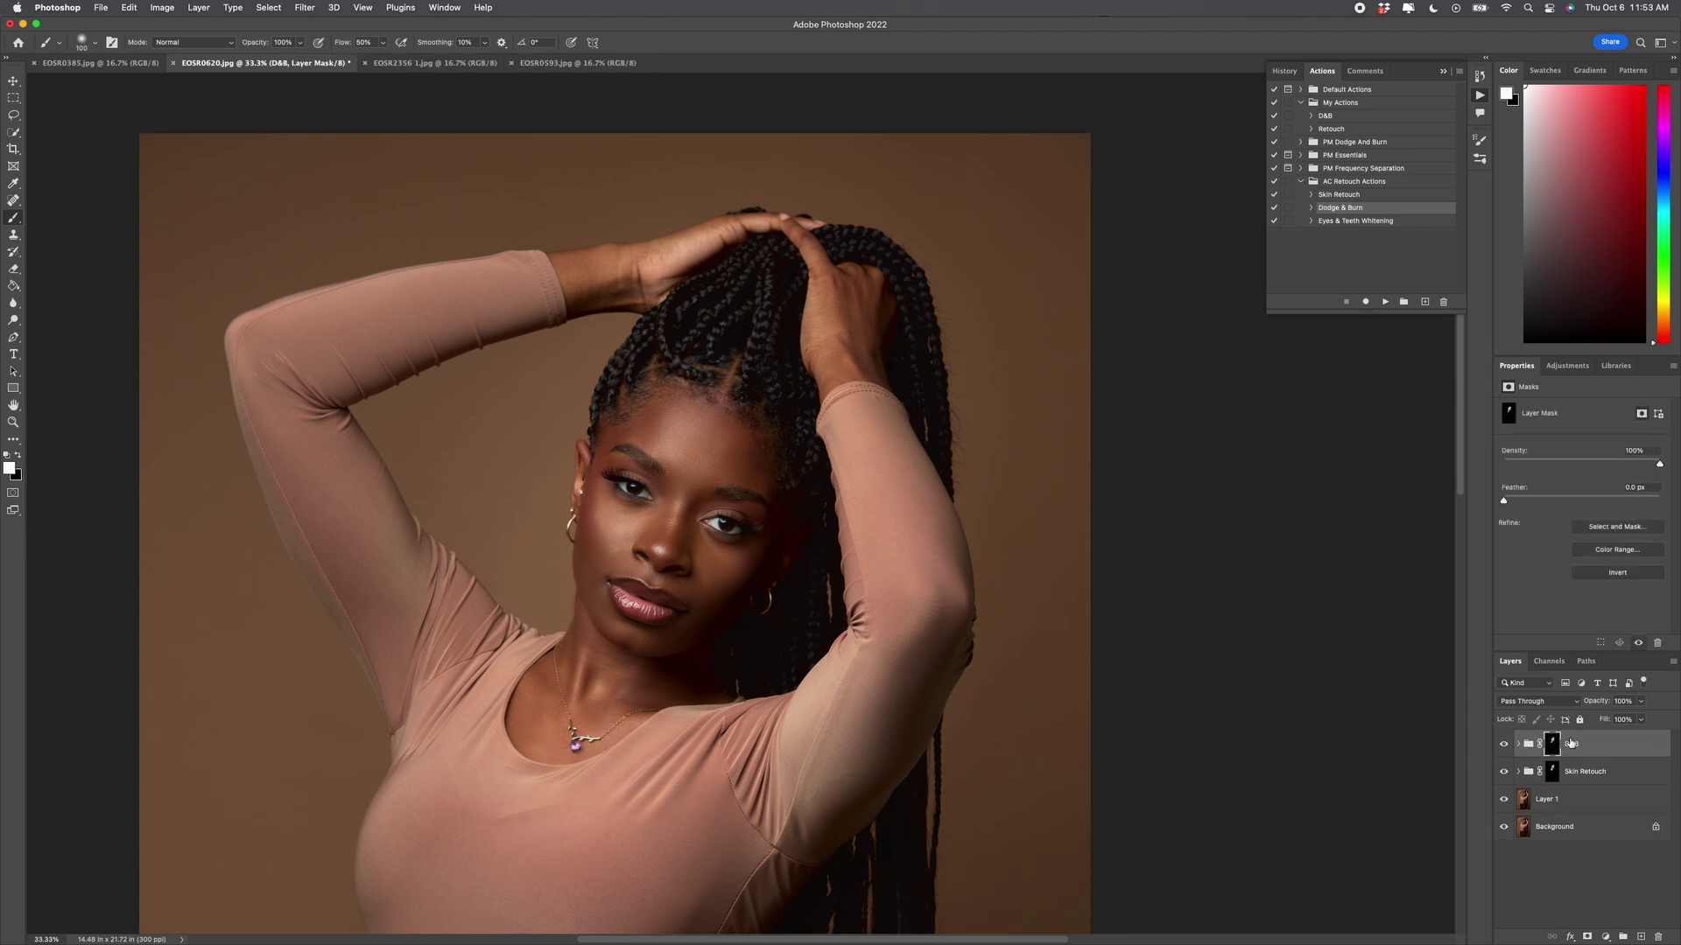
left_click(1519, 745)
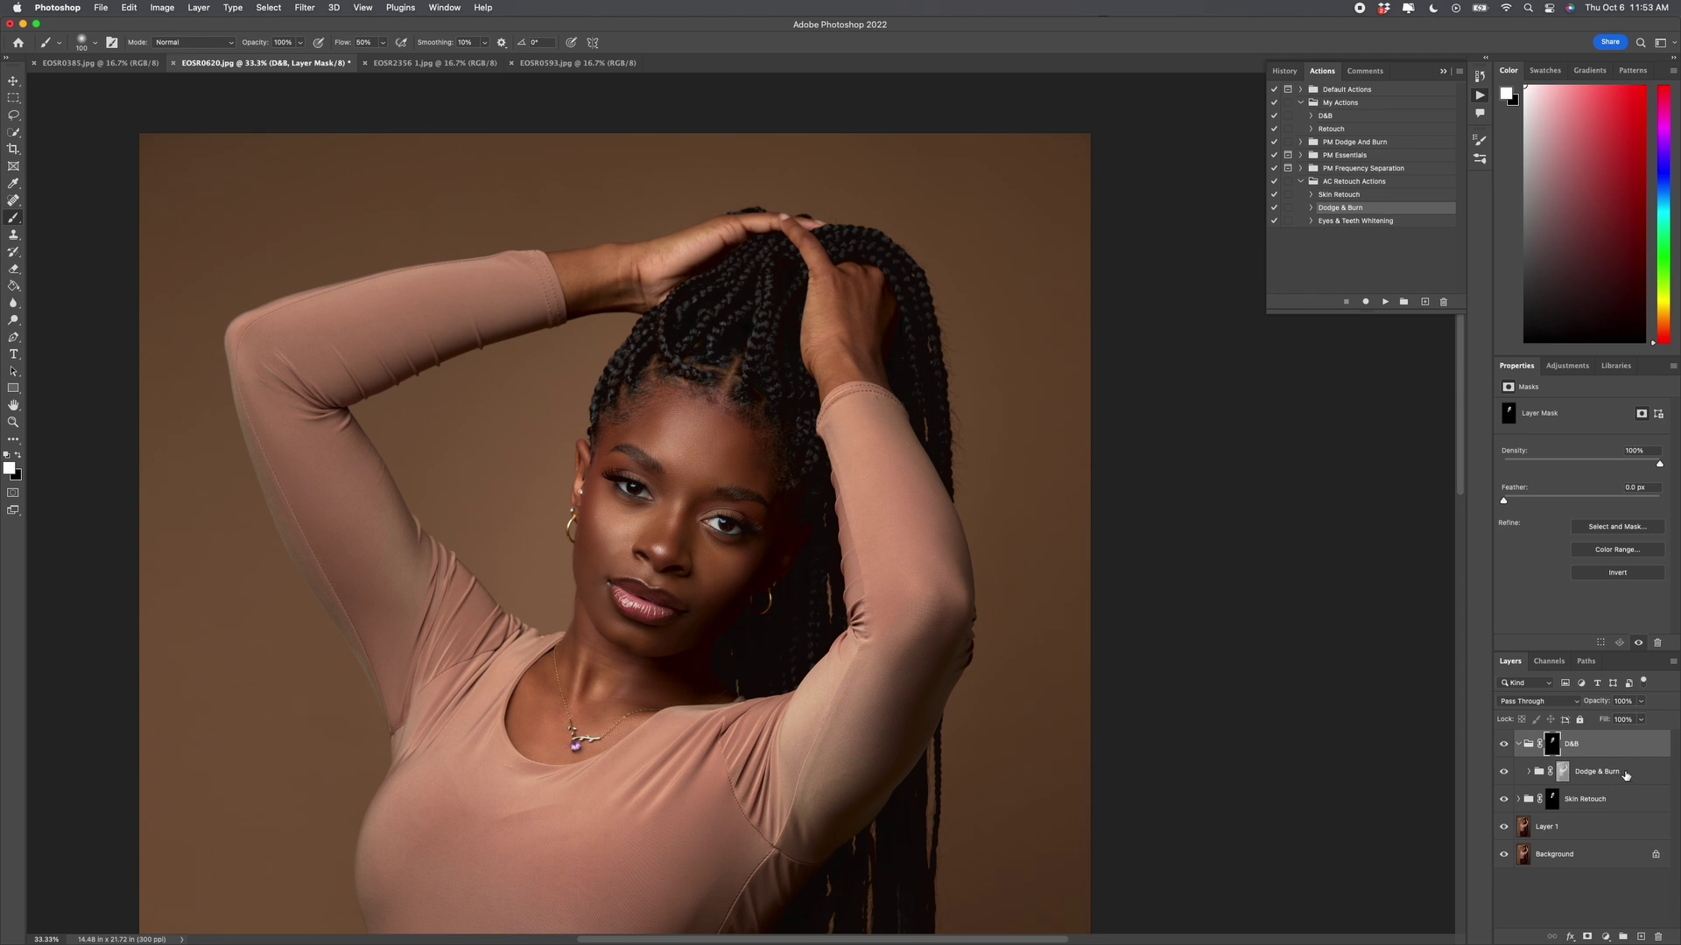
left_click(1504, 745)
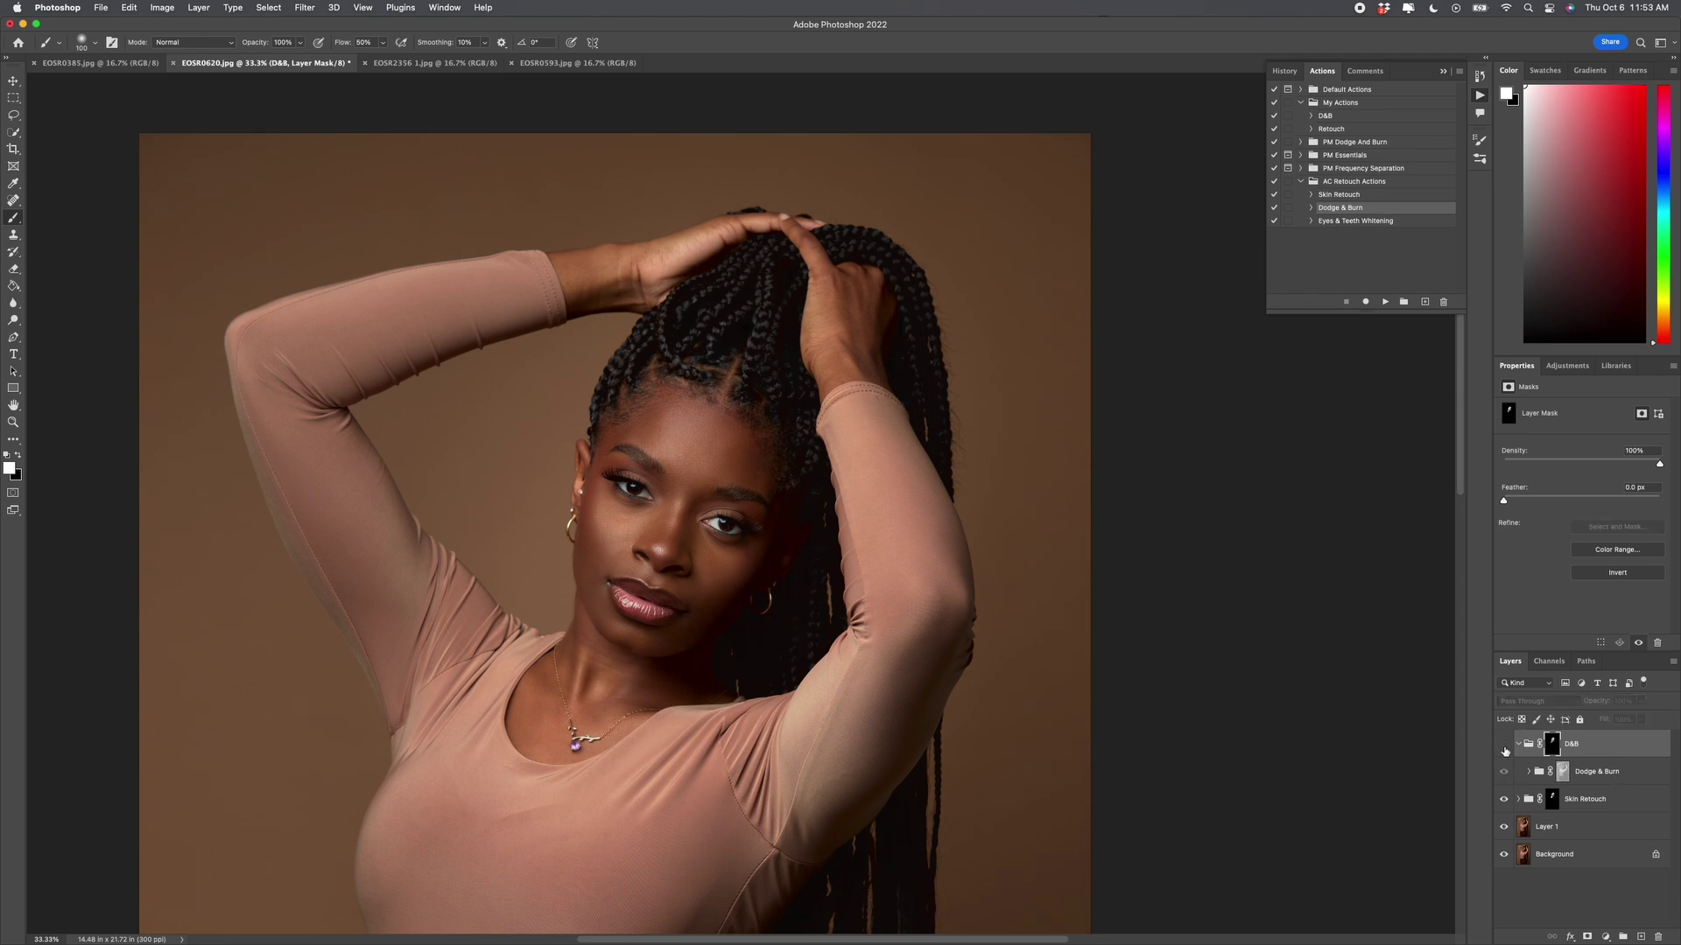
left_click(1504, 745)
left_click(1505, 750)
left_click(1504, 749)
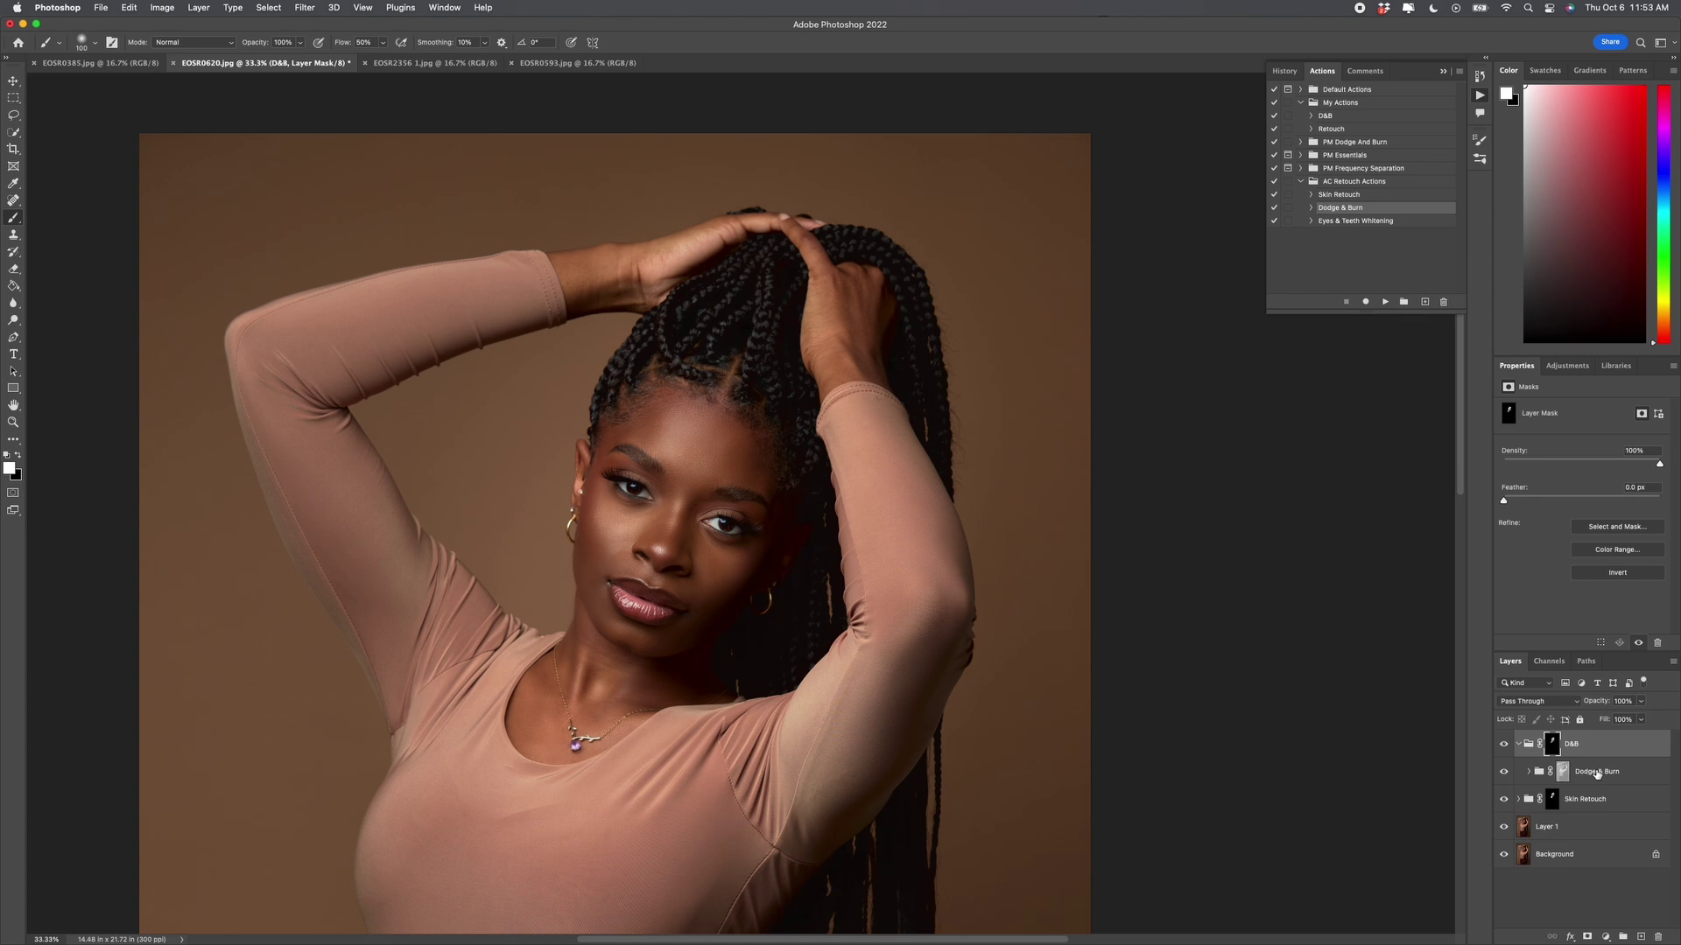
- Raise the opacity of the nested Dodge & Burn group and collapse the D&B group
left_click(1589, 774)
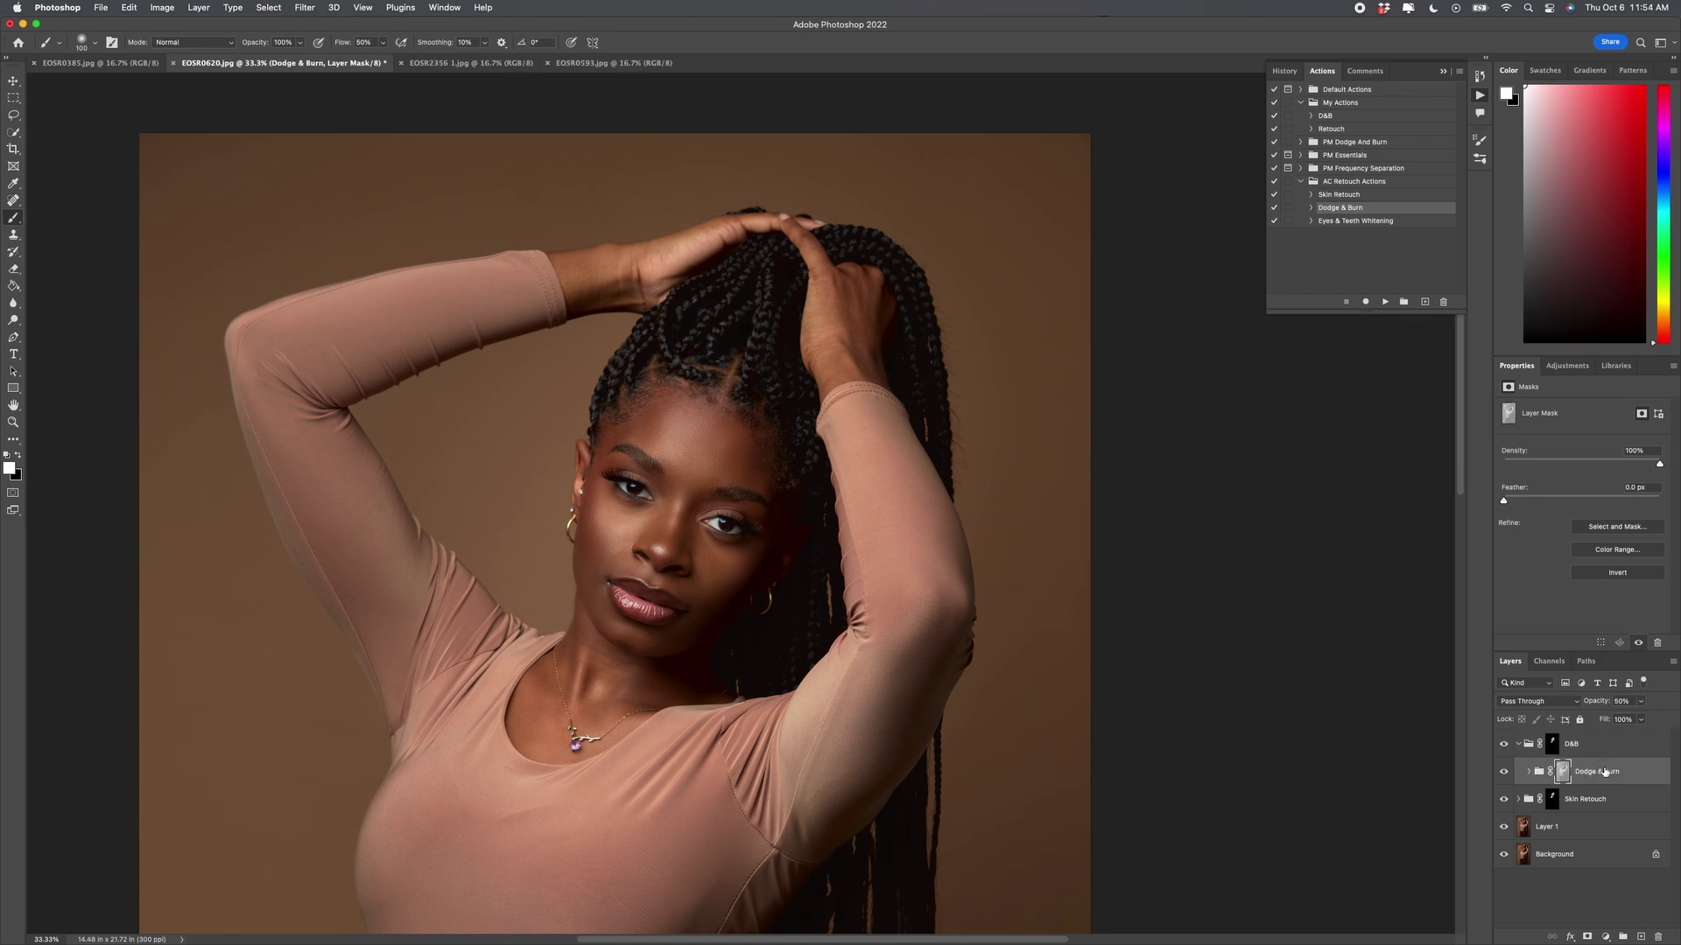
left_click(1643, 701)
left_click_drag(1642, 719, 1678, 716)
left_click(1620, 749)
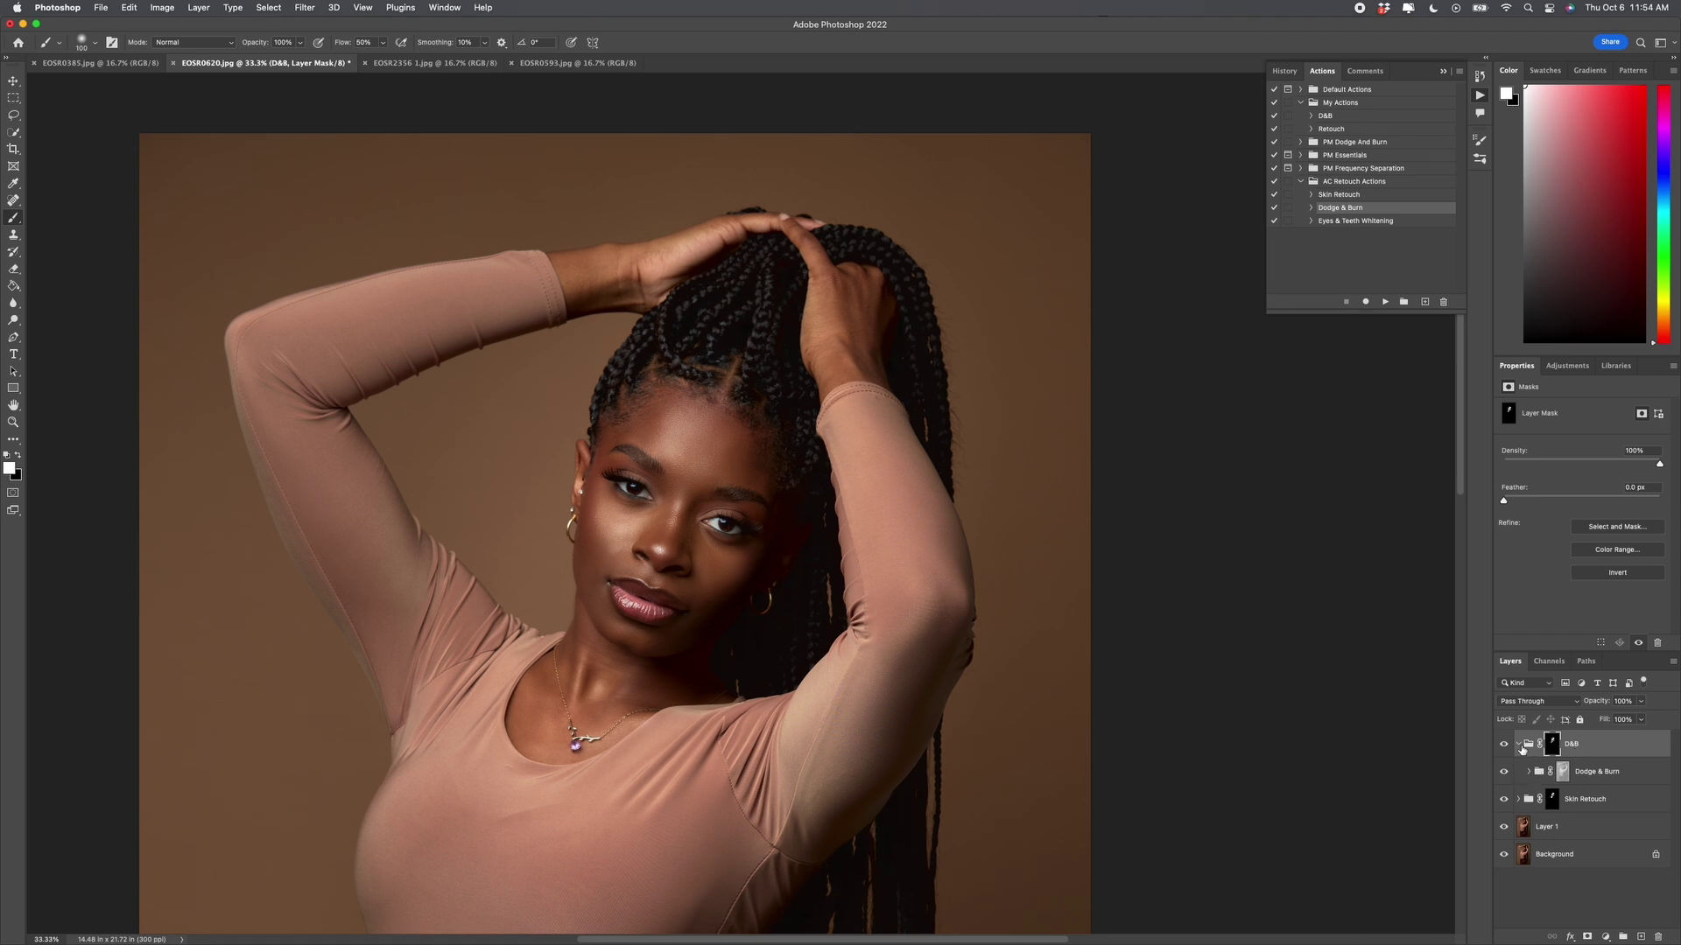
left_click(1519, 744)
- Lower the D&B group's opacity to 87% and toggle its visibility to compare the effect
left_click(1641, 719)
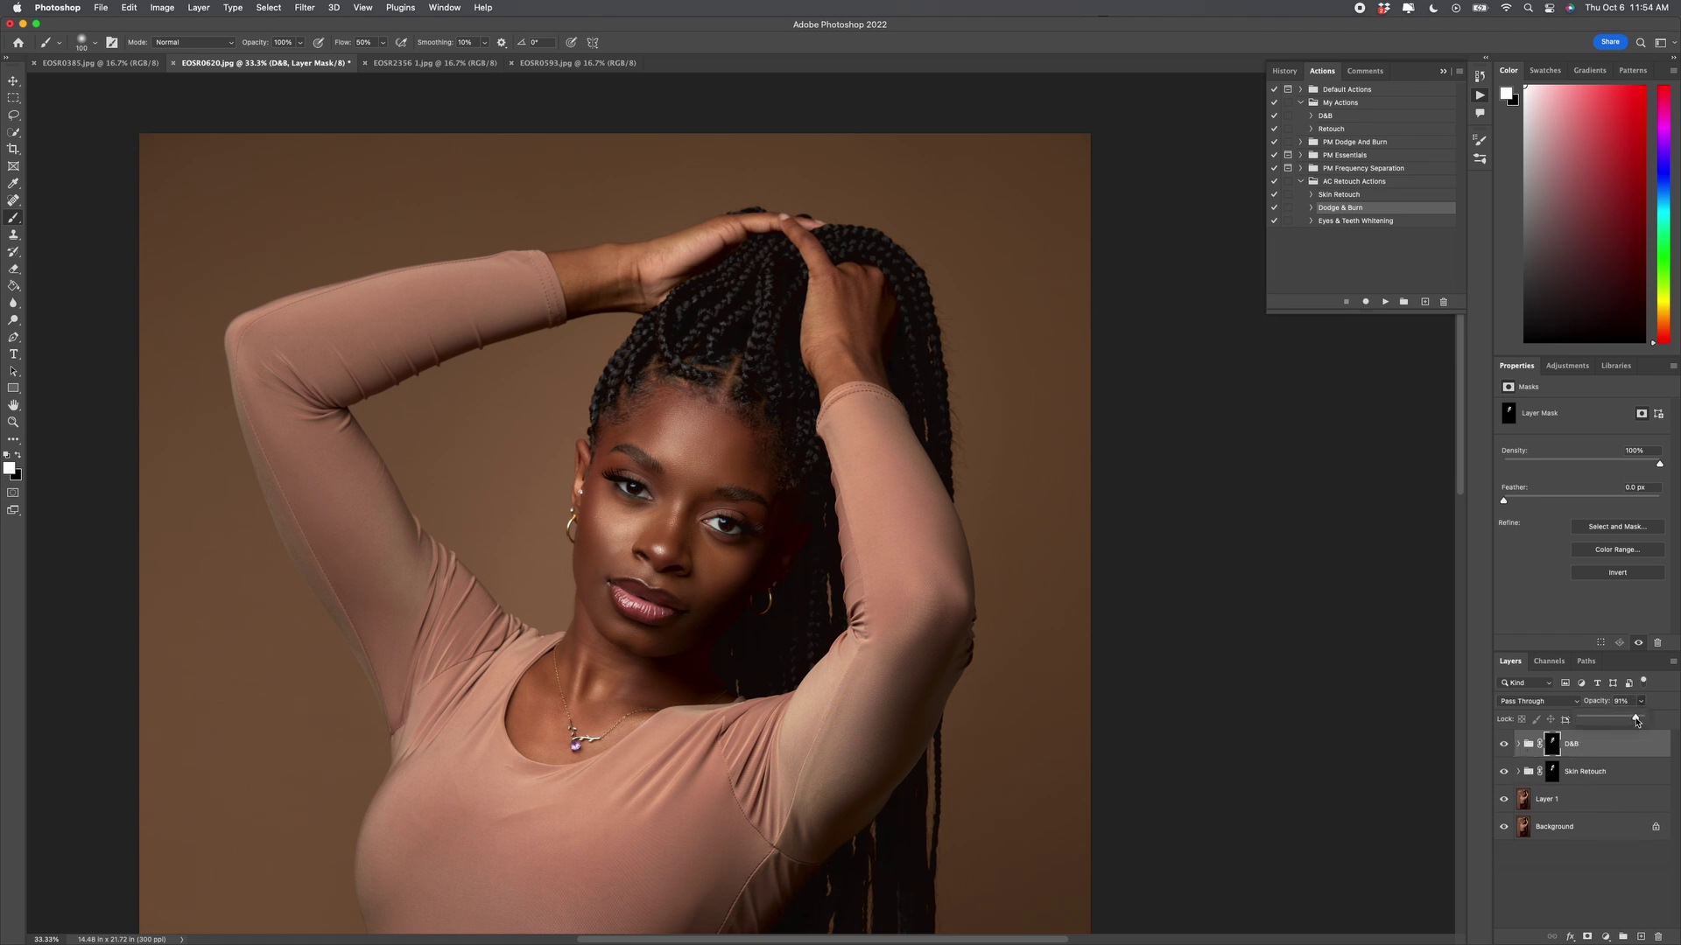
left_click_drag(1637, 721, 1633, 719)
left_click(1504, 745)
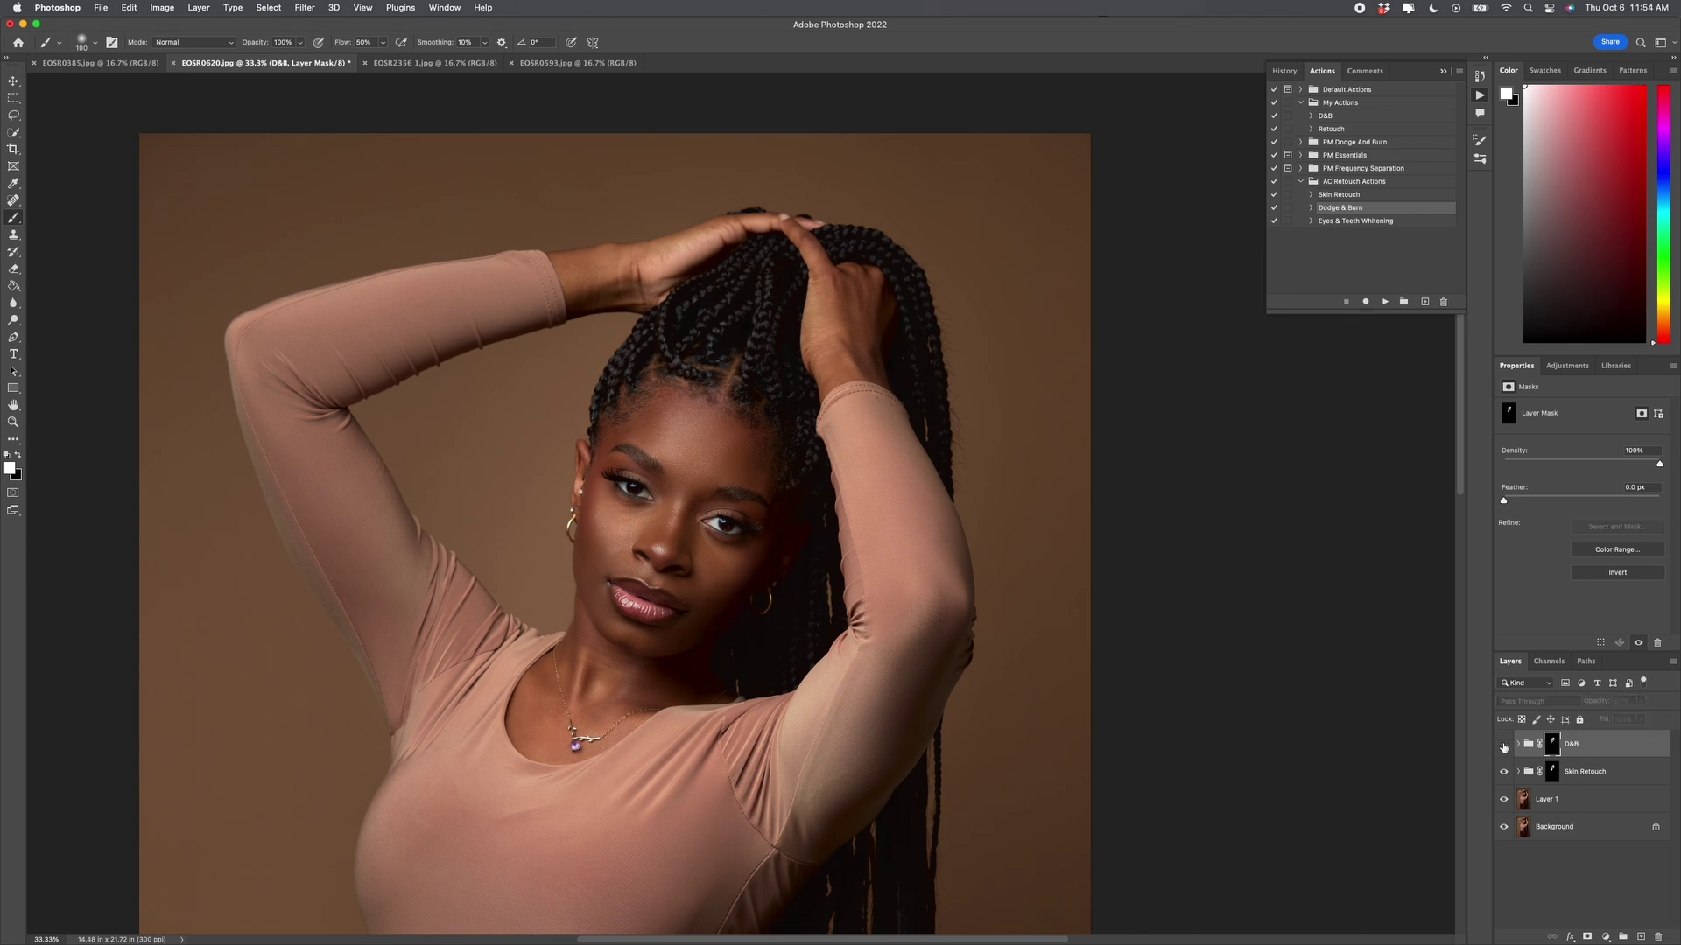
left_click(1504, 745)
left_click(1504, 745)
left_click(1504, 745)
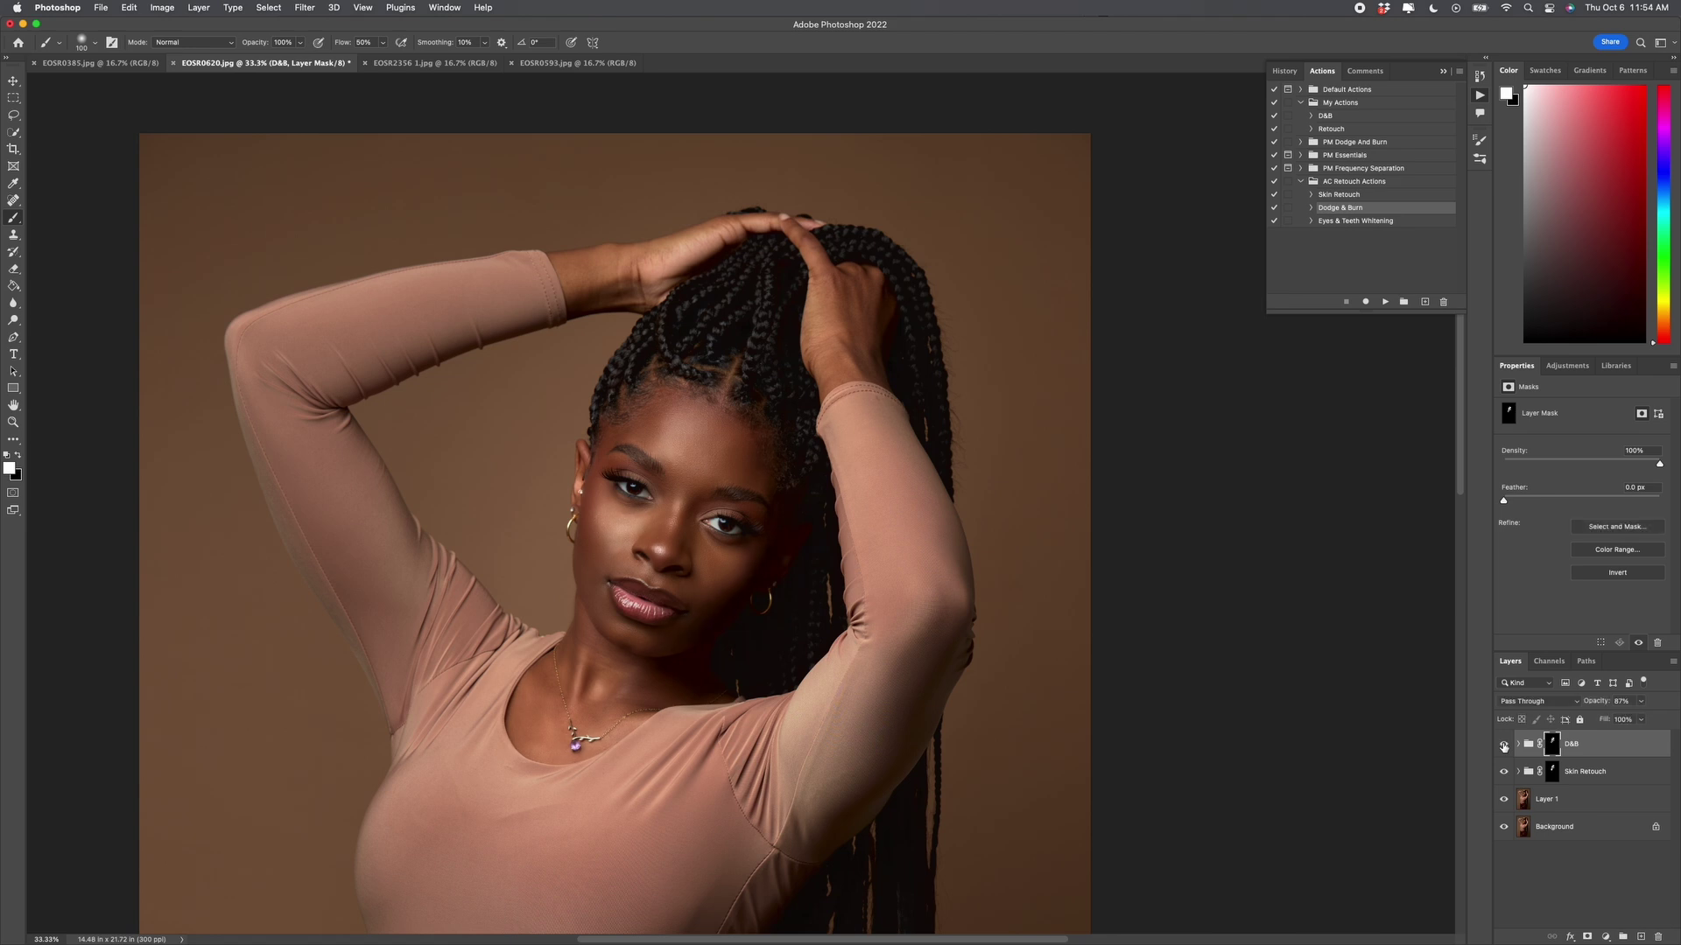
- Set the D&B group's opacity to 75% and compare the portrait with the group hidden and shown
left_click(1641, 701)
left_click_drag(1641, 719, 1633, 719)
left_click(1504, 744)
left_click(1504, 744)
left_click(1505, 744)
left_click(1505, 744)
- Run the Eyes & Teeth Whitening action from AC Retouch Actions and expand the resulting layer group
left_click(1350, 222)
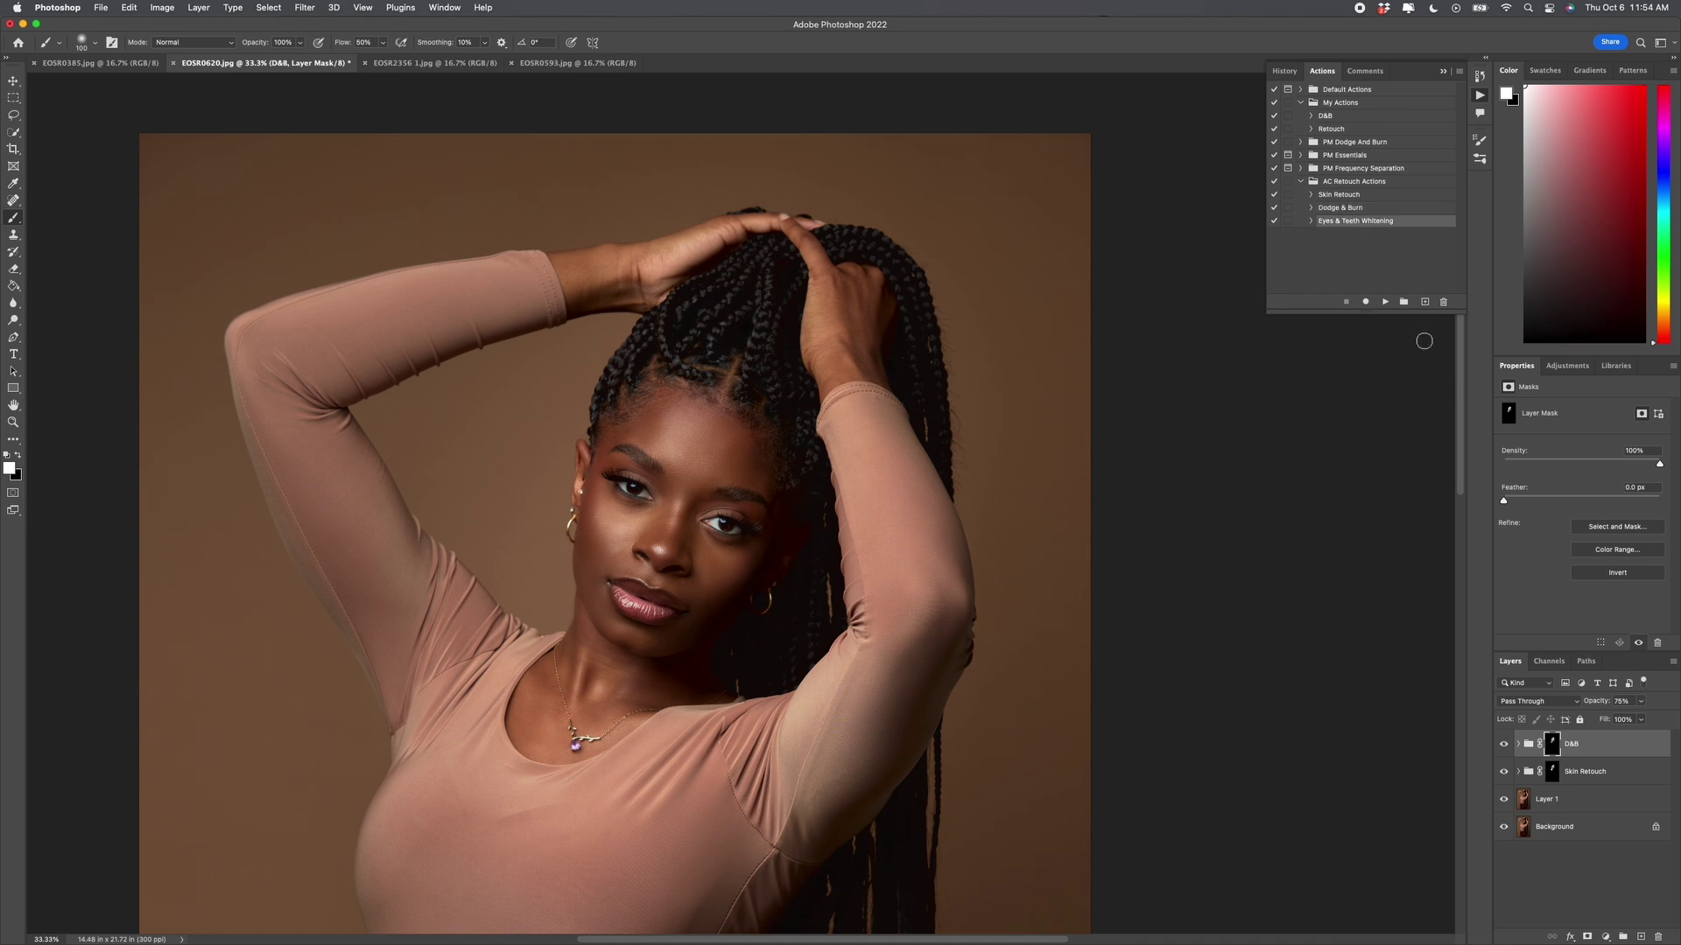
left_click(1385, 302)
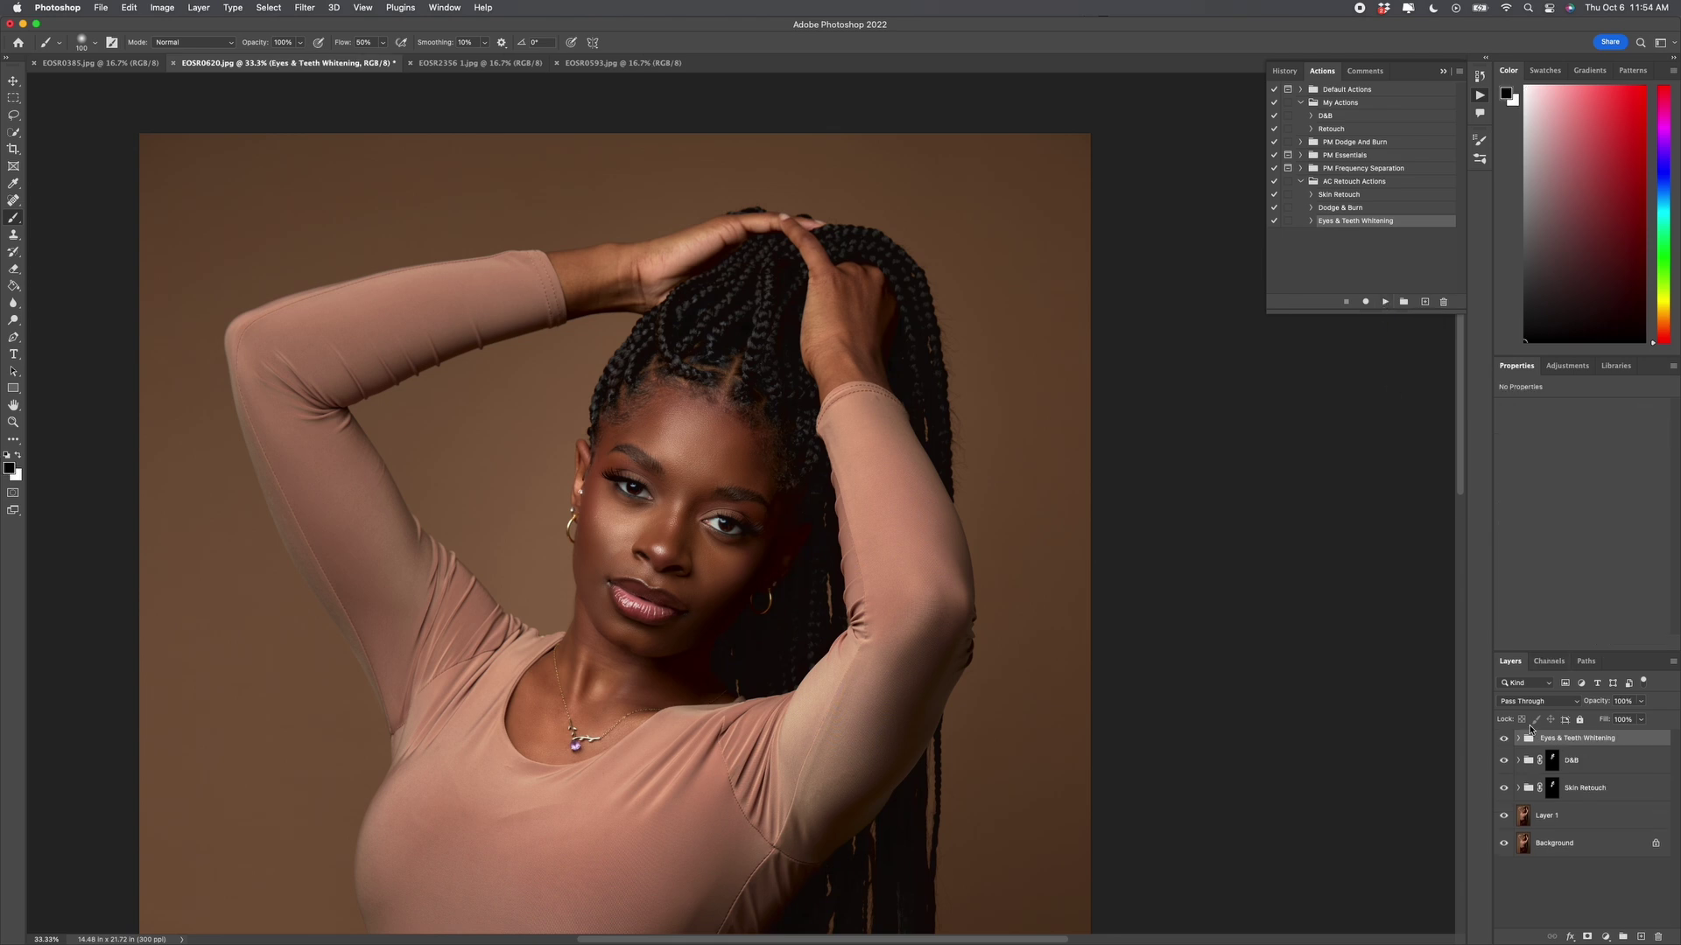
left_click(1519, 739)
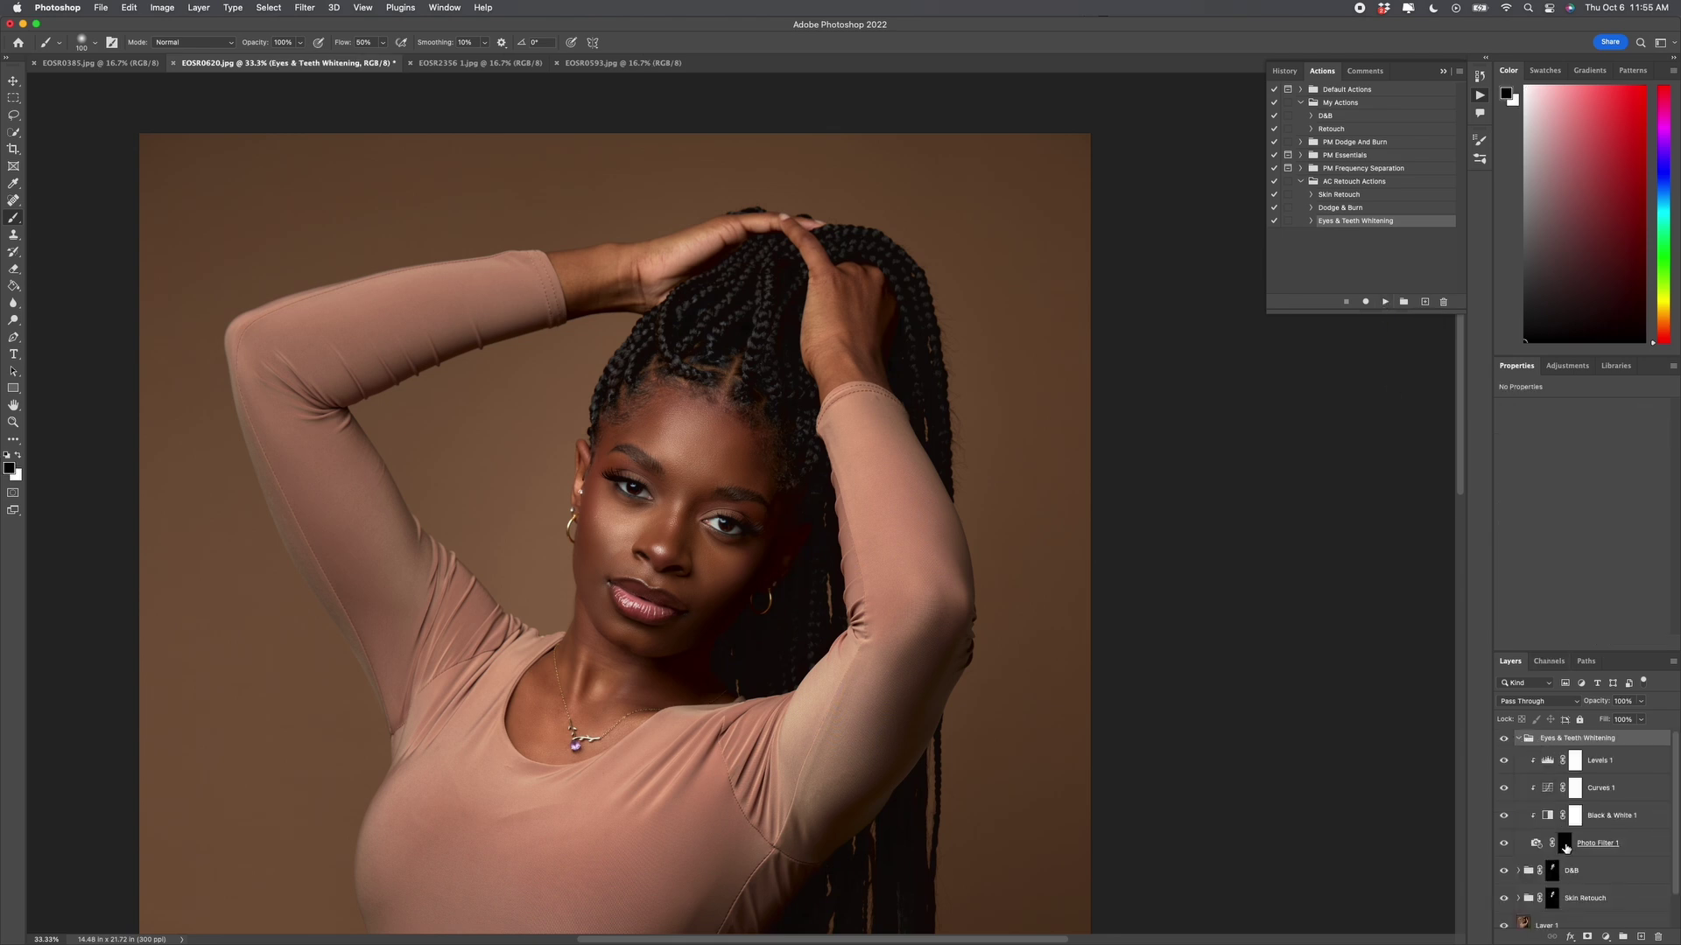
- Paint white on the Photo Filter 1 mask over the eyes and lips with a small brush, and collapse the group
left_click(1564, 845)
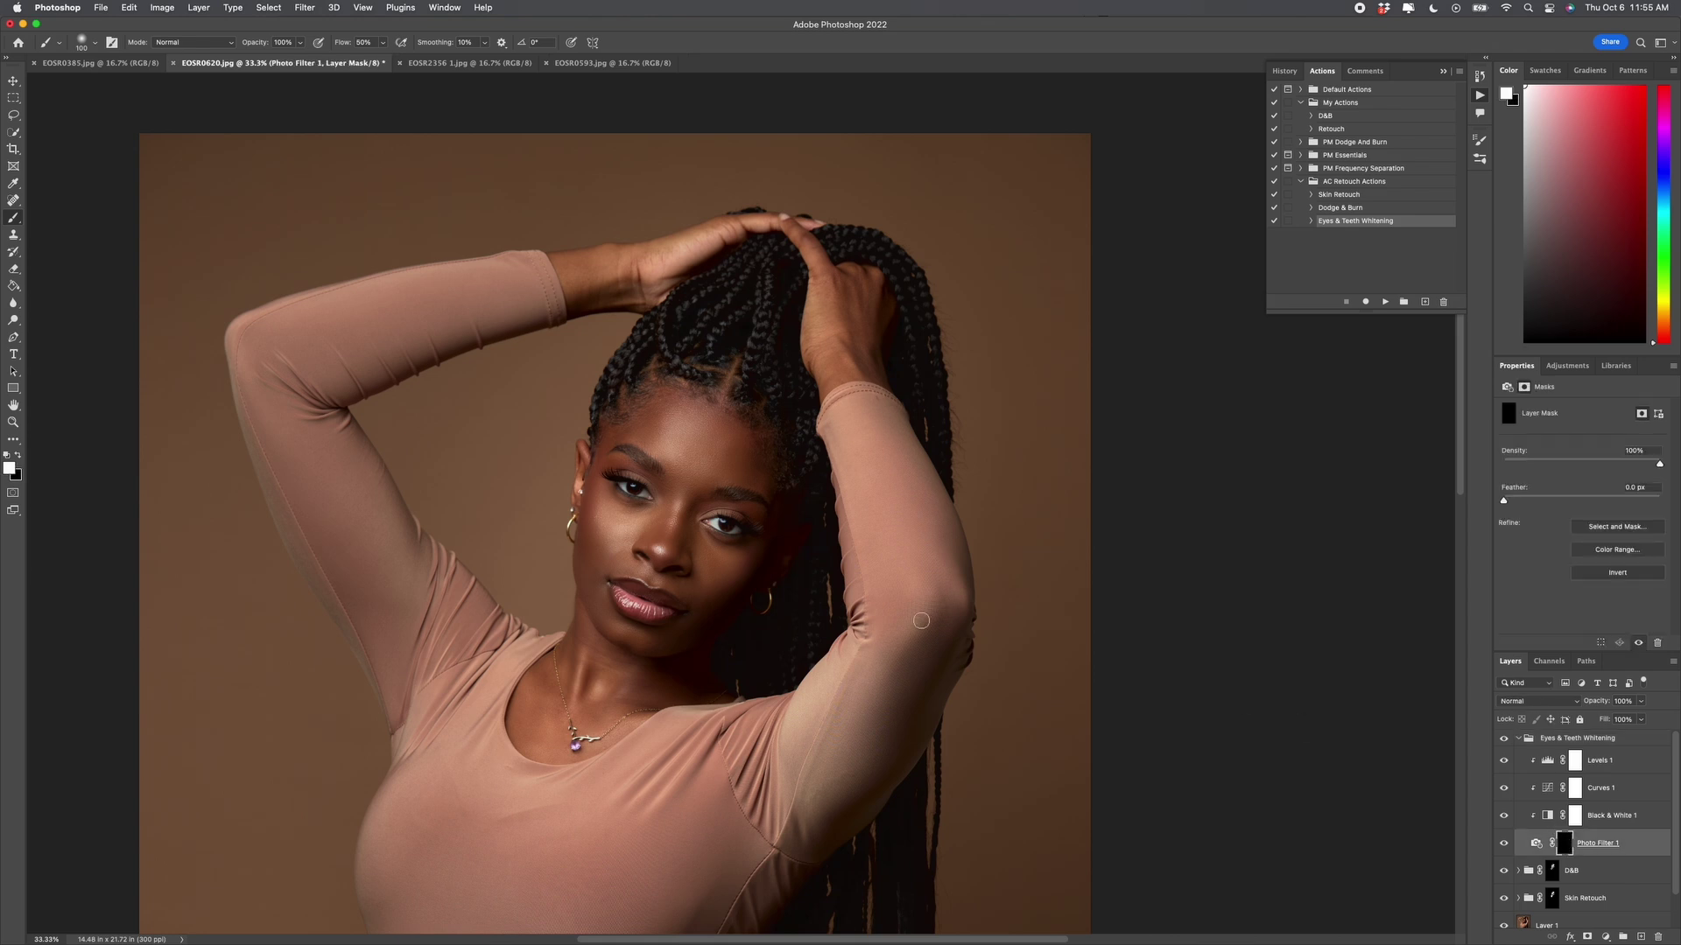
key("bracketleft")
key("bracketleft")
key("bracketleft")
key("bracketleft")
key("bracketleft")
key("bracketleft")
left_click_drag(639, 492, 628, 483)
key("bracketright")
key("bracketright")
key("bracketright")
left_click(1519, 738)
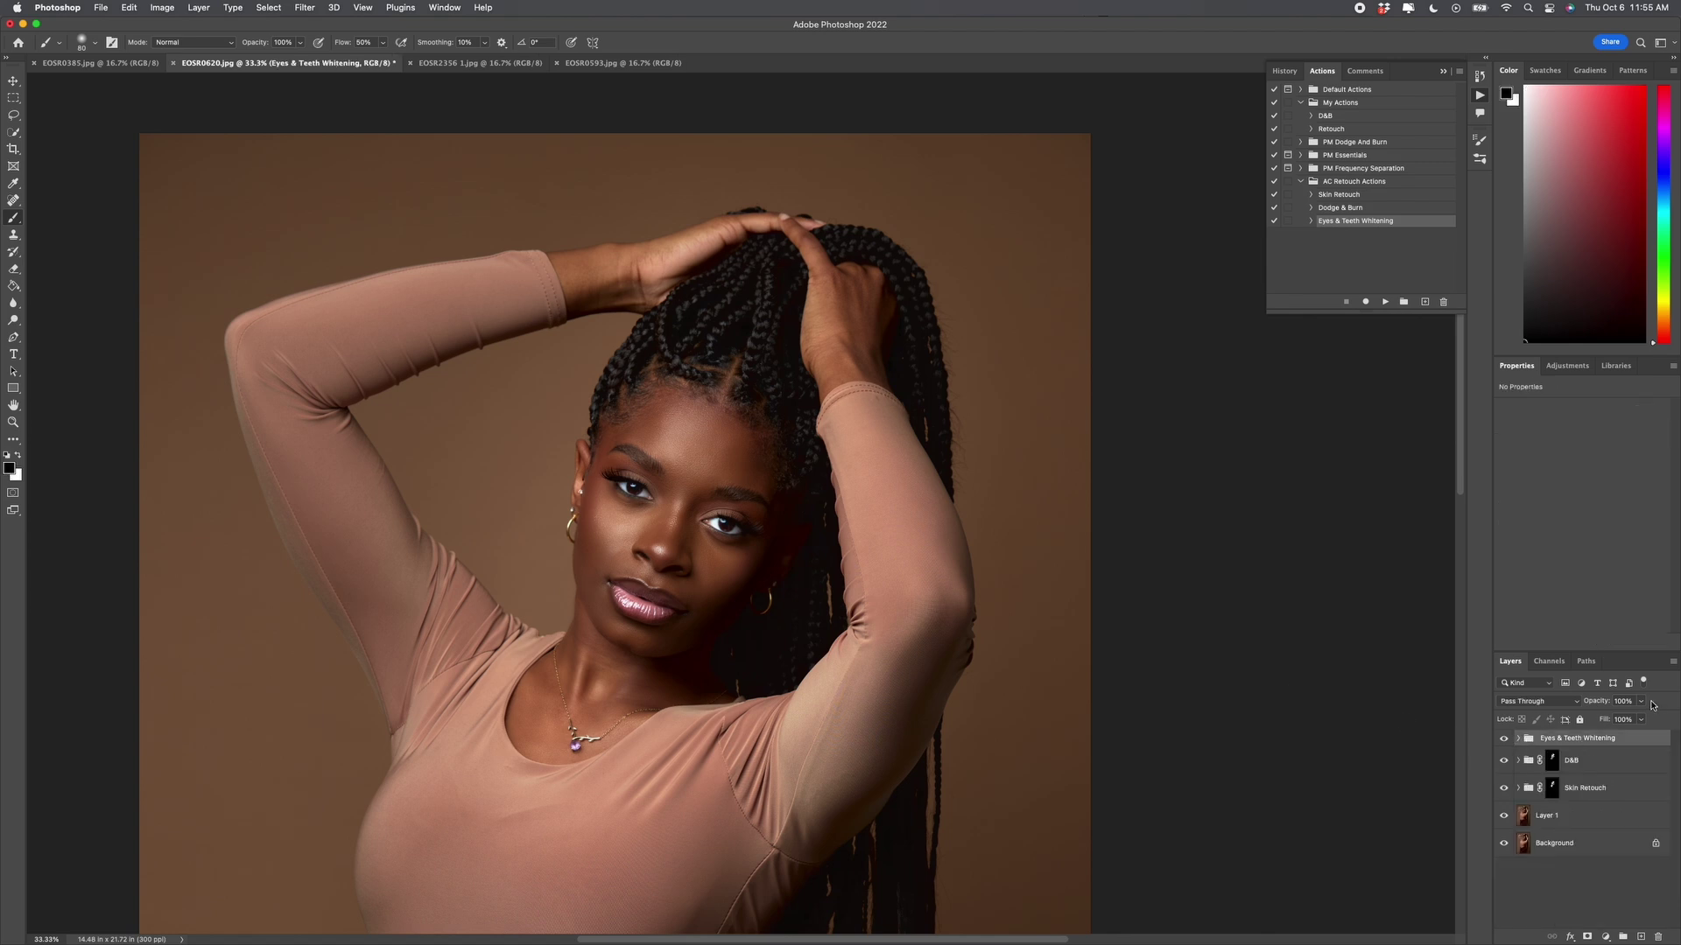
- Set the Eyes & Teeth Whitening group's opacity to 53% and compare the portrait with the group hidden and shown
left_click(1641, 703)
left_click_drag(1640, 720, 1613, 723)
left_click_drag(1613, 723, 1613, 720)
left_click(1504, 739)
left_click(1503, 739)
left_click(1504, 741)
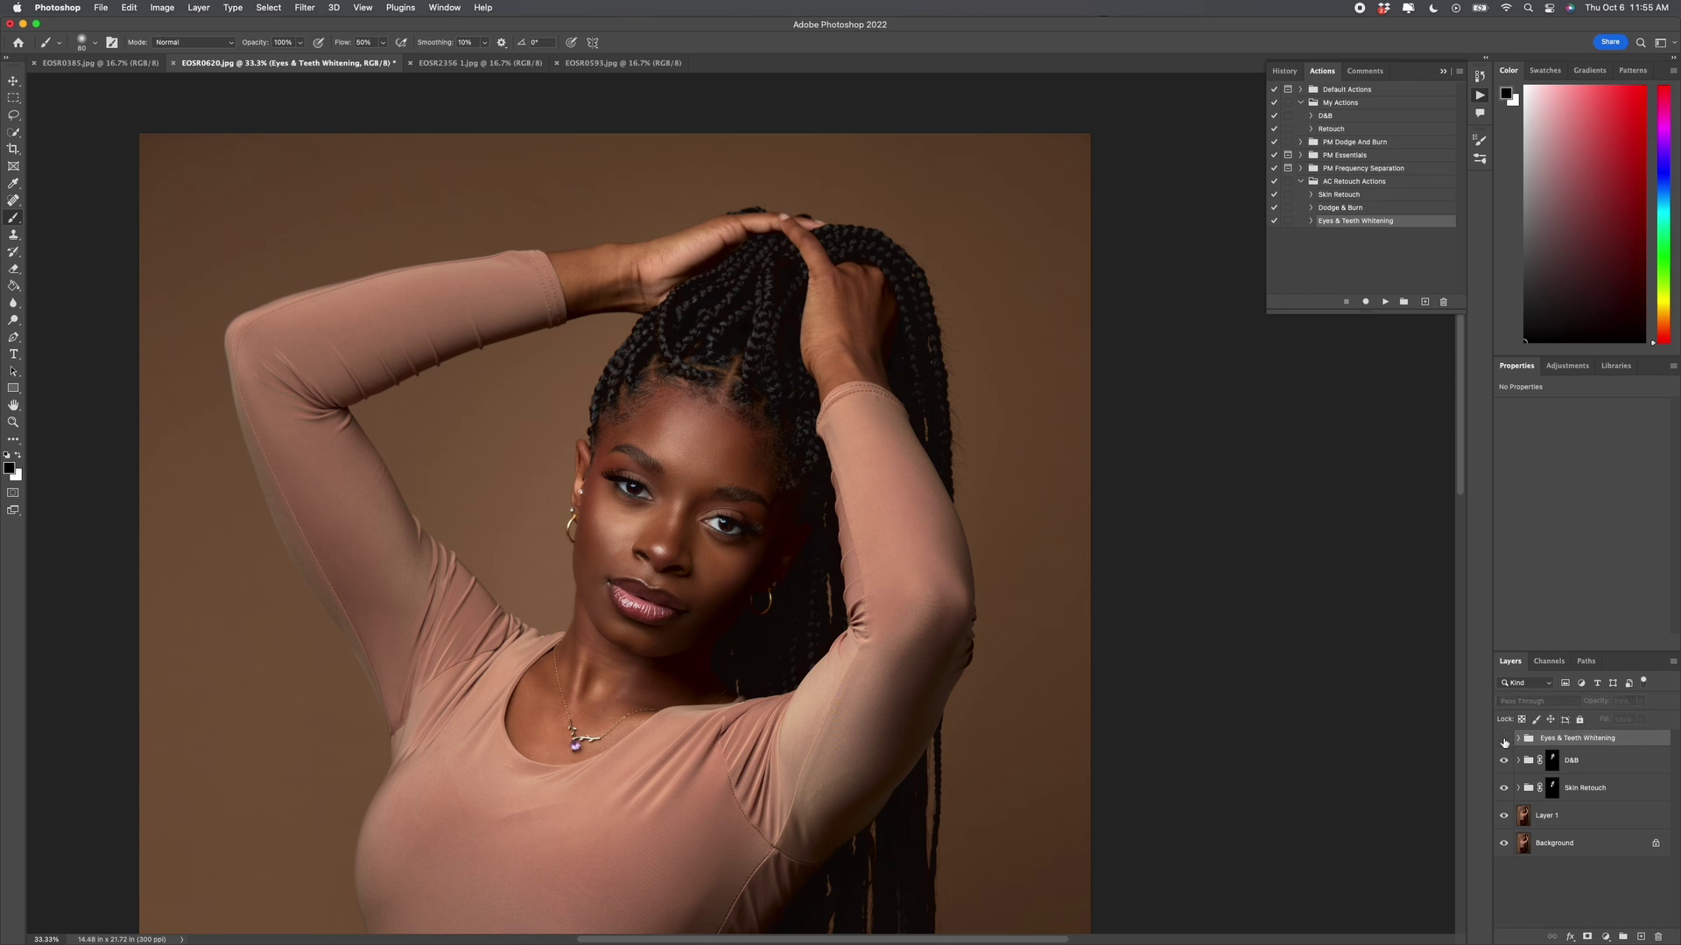
left_click(1504, 741)
- Compare the retouch with the original by hiding everything above the Background, restoring the layers one by one, and examining the whole portrait
key("z")
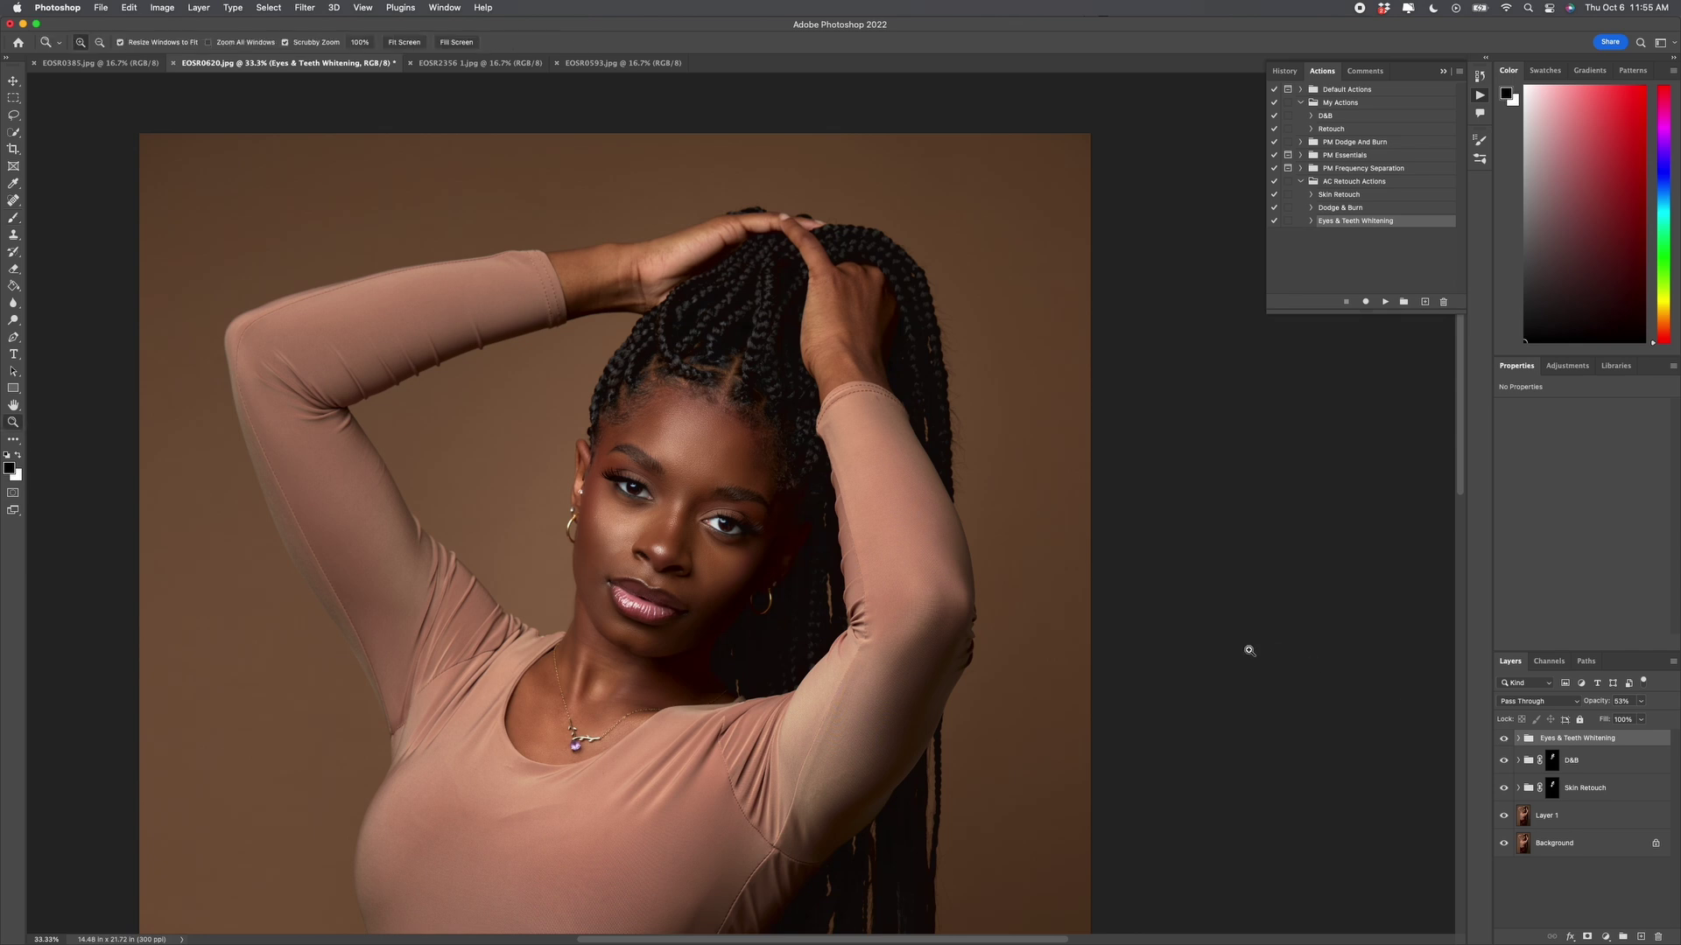
right_click(678, 541)
left_click(702, 548)
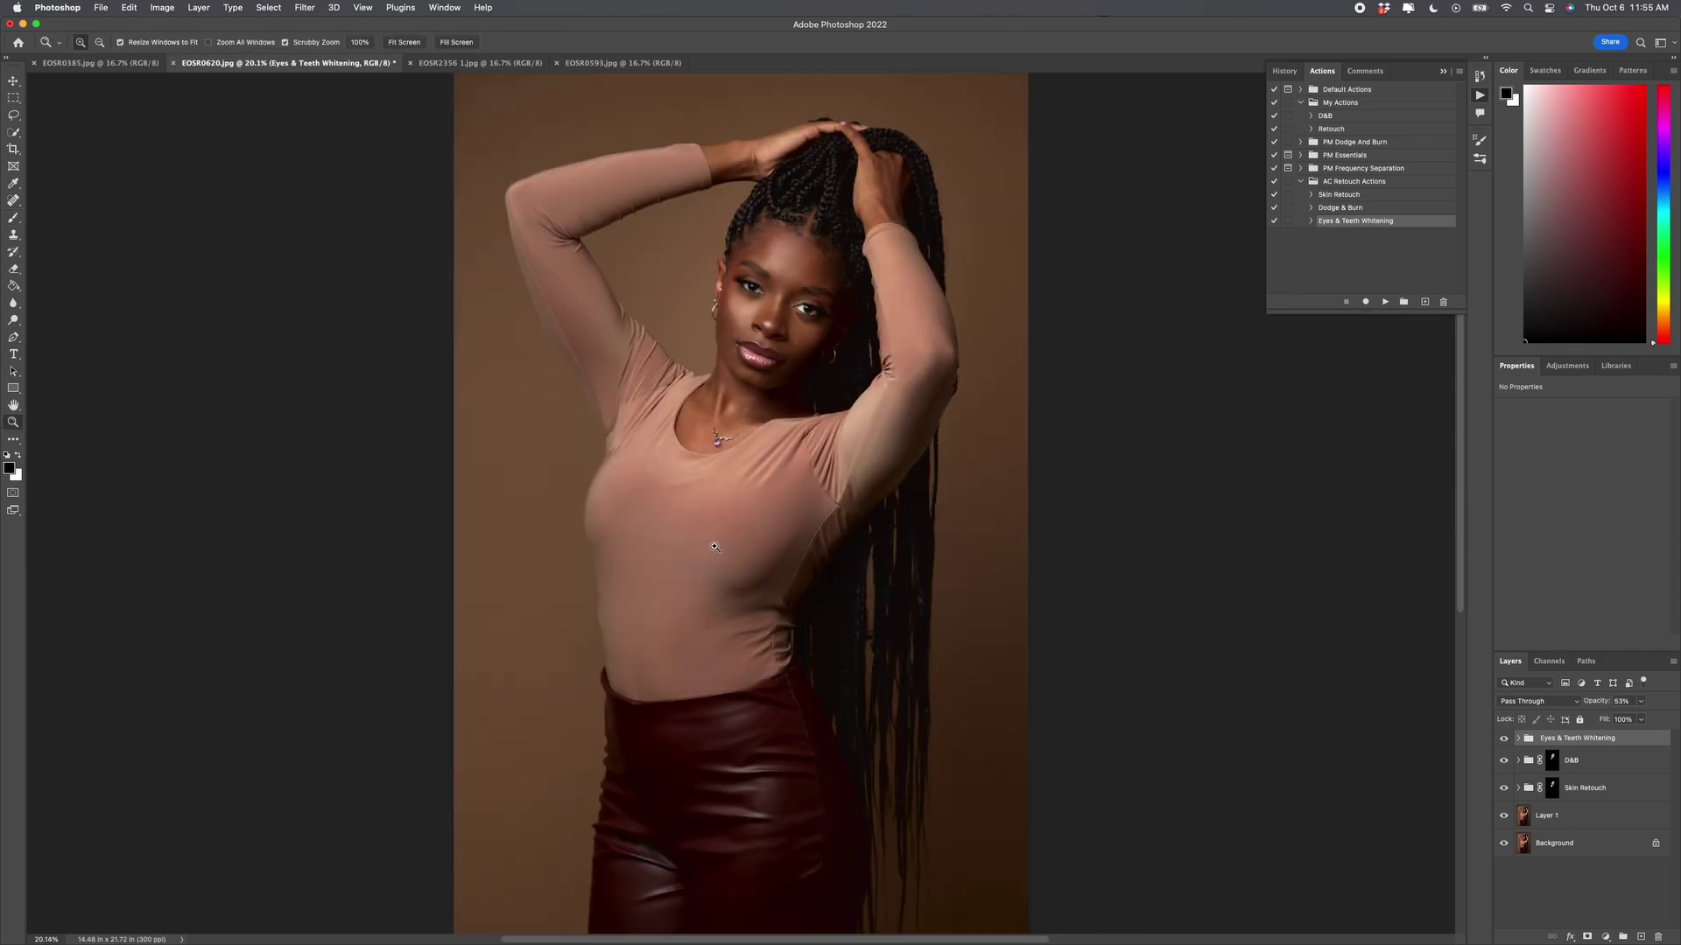
left_click(784, 324)
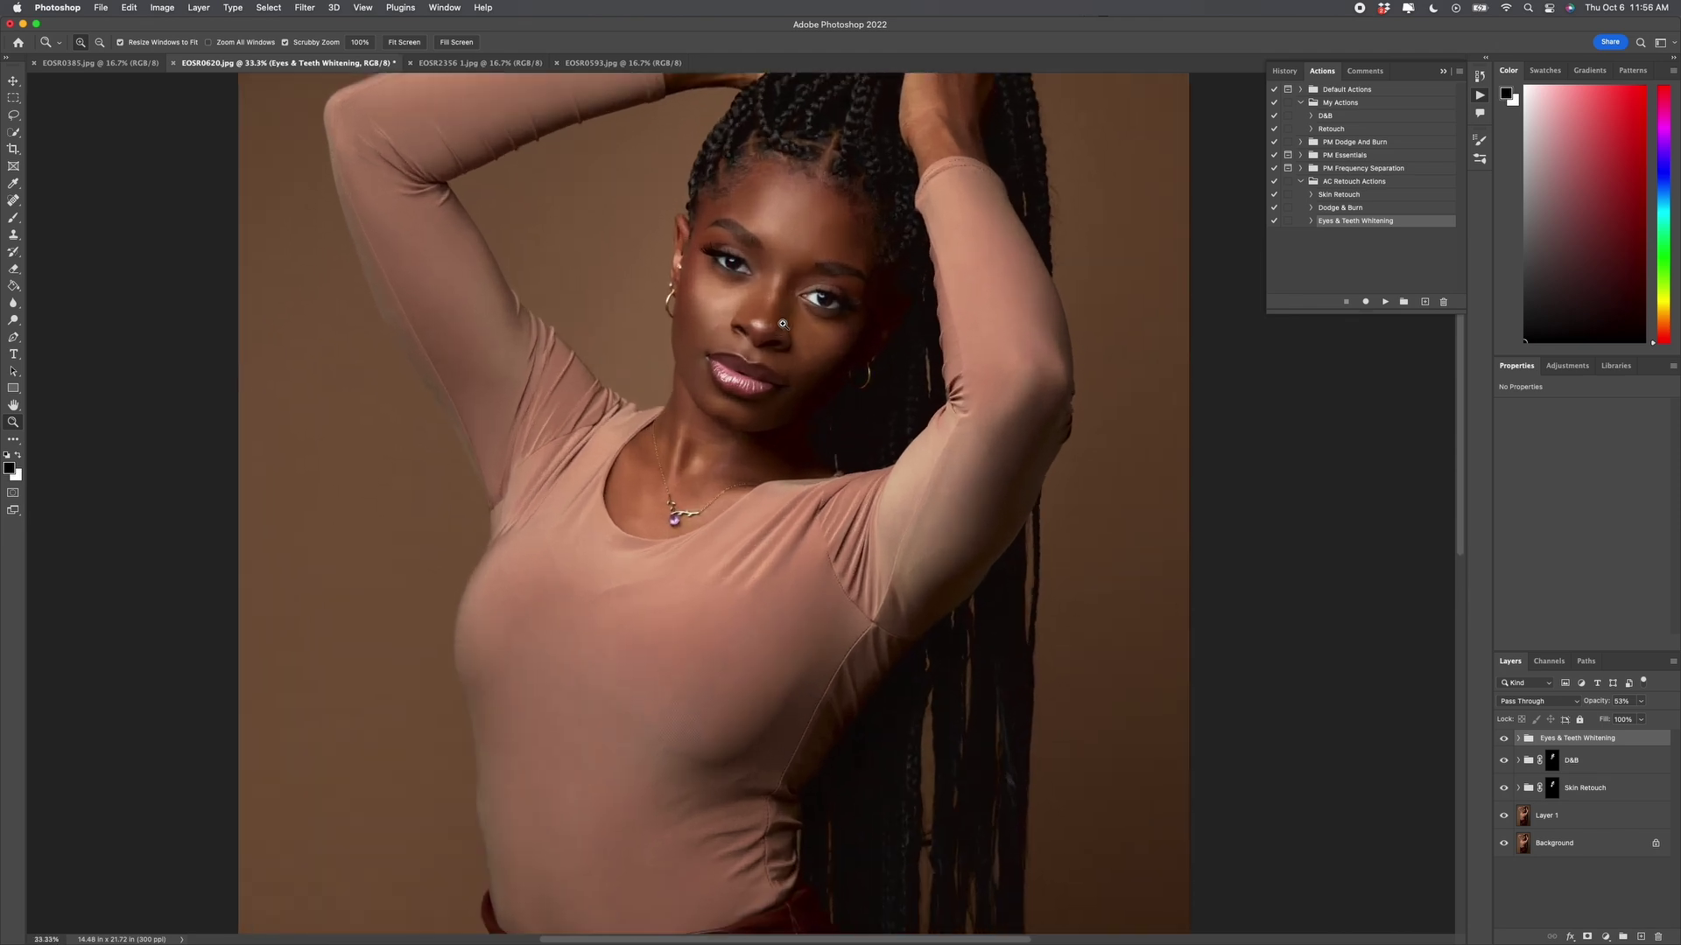
scroll(783, 325, "up", 2)
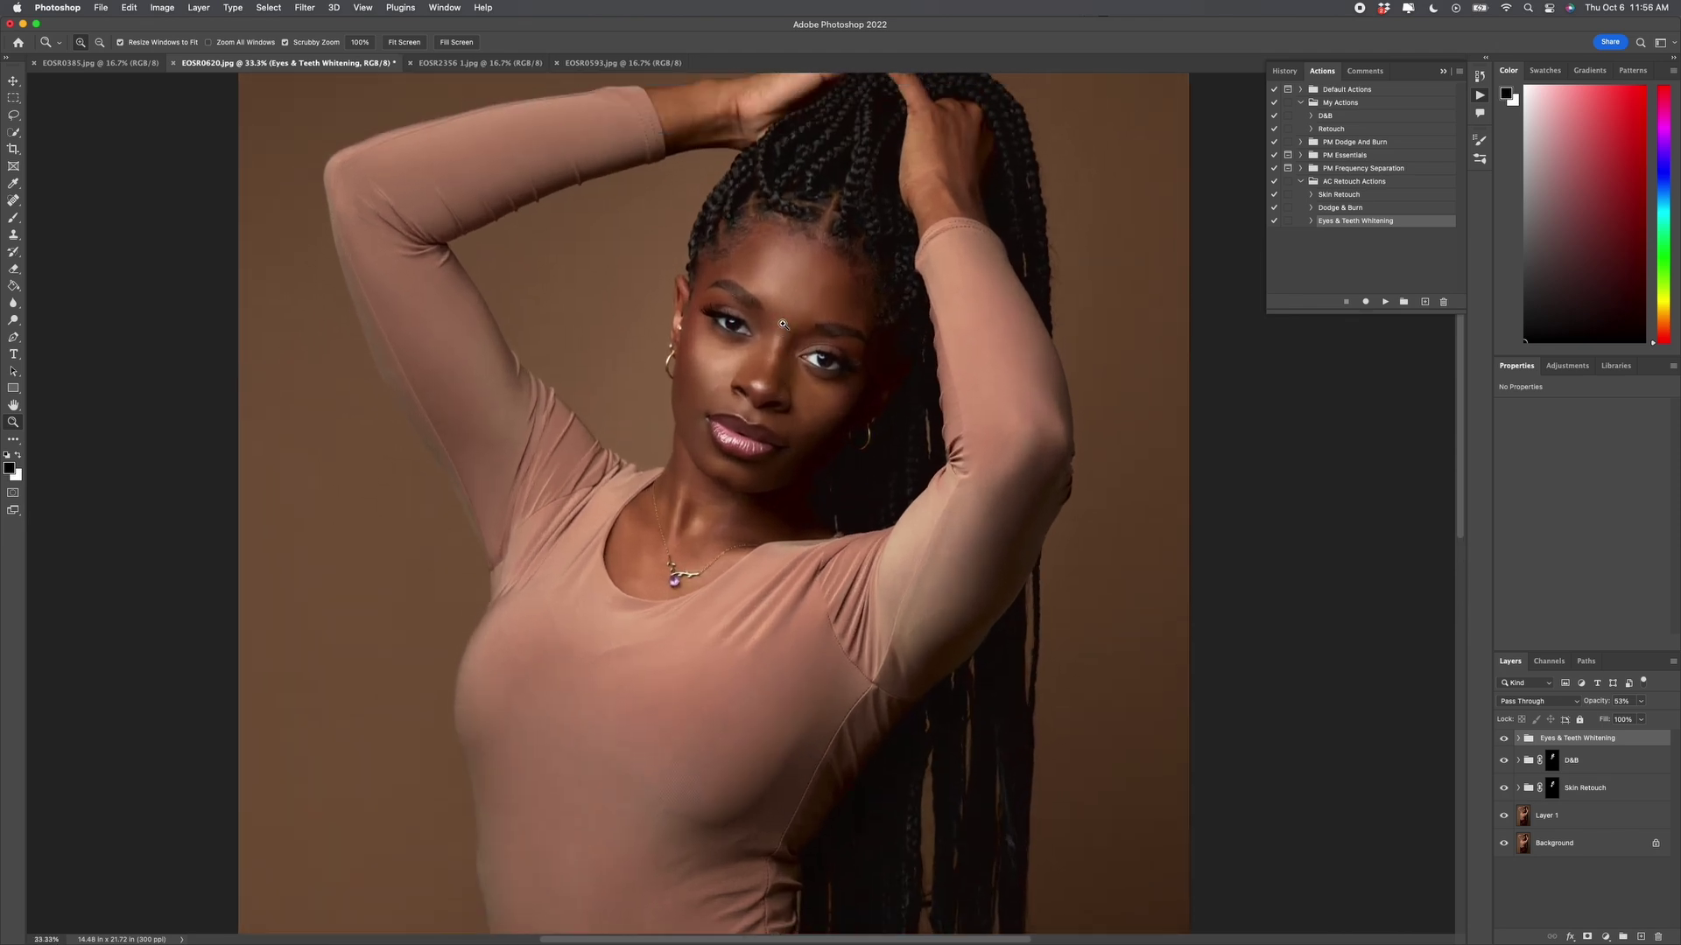
scroll(783, 325, "up", 3)
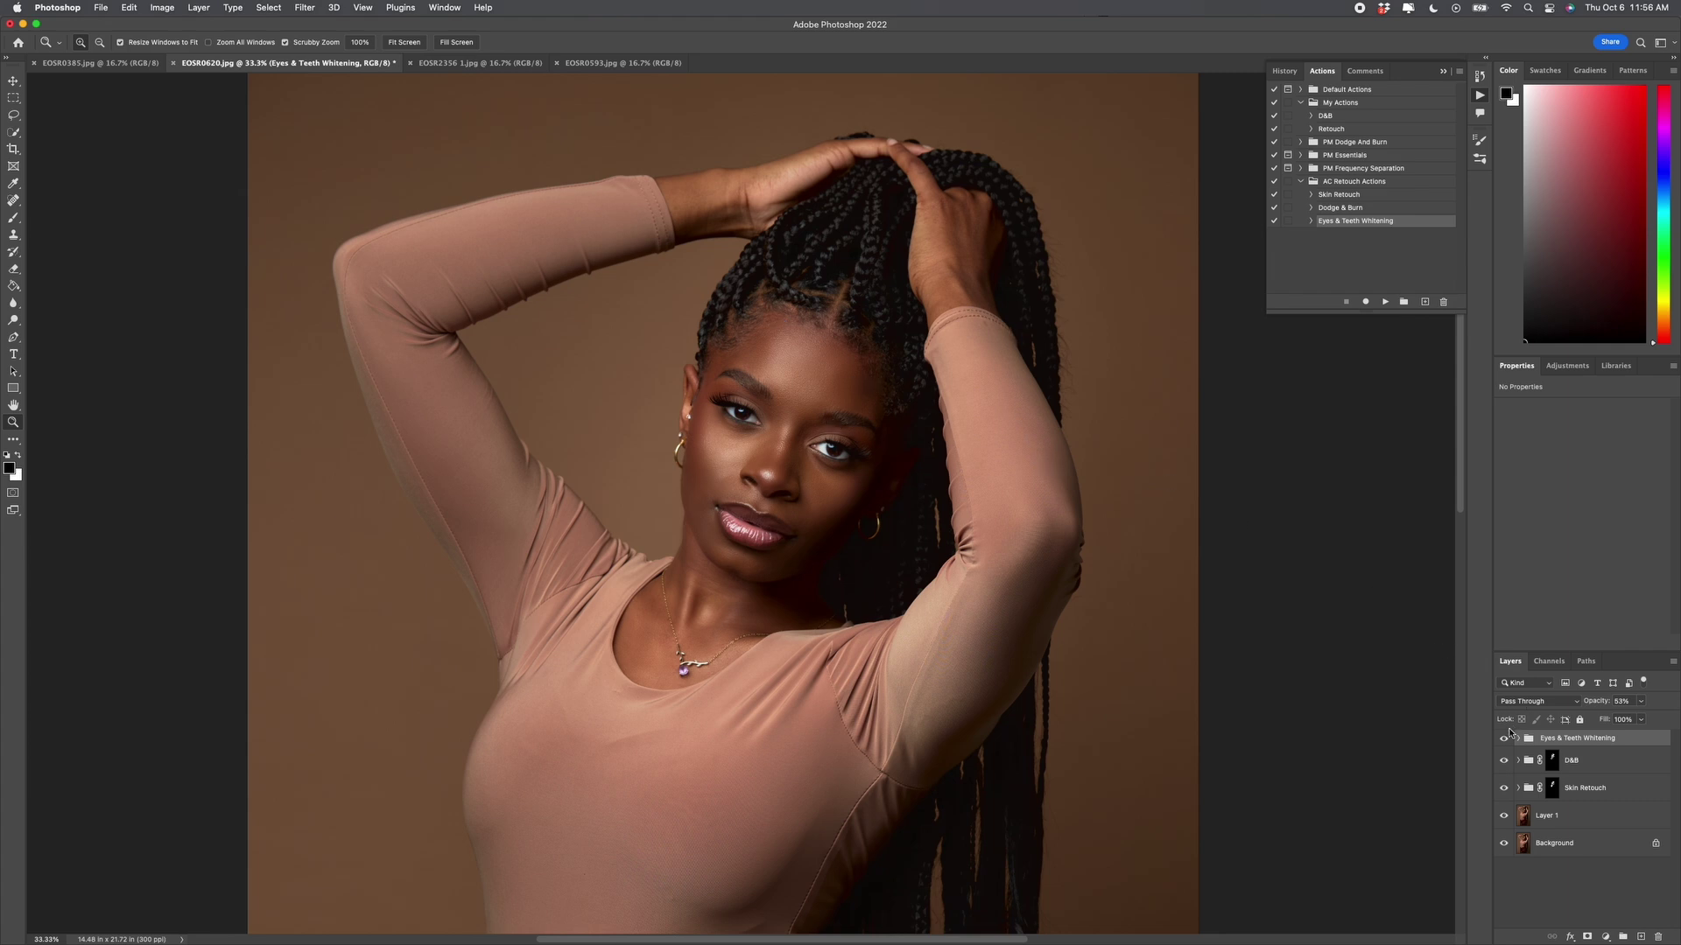
left_click_drag(1506, 743, 1506, 822)
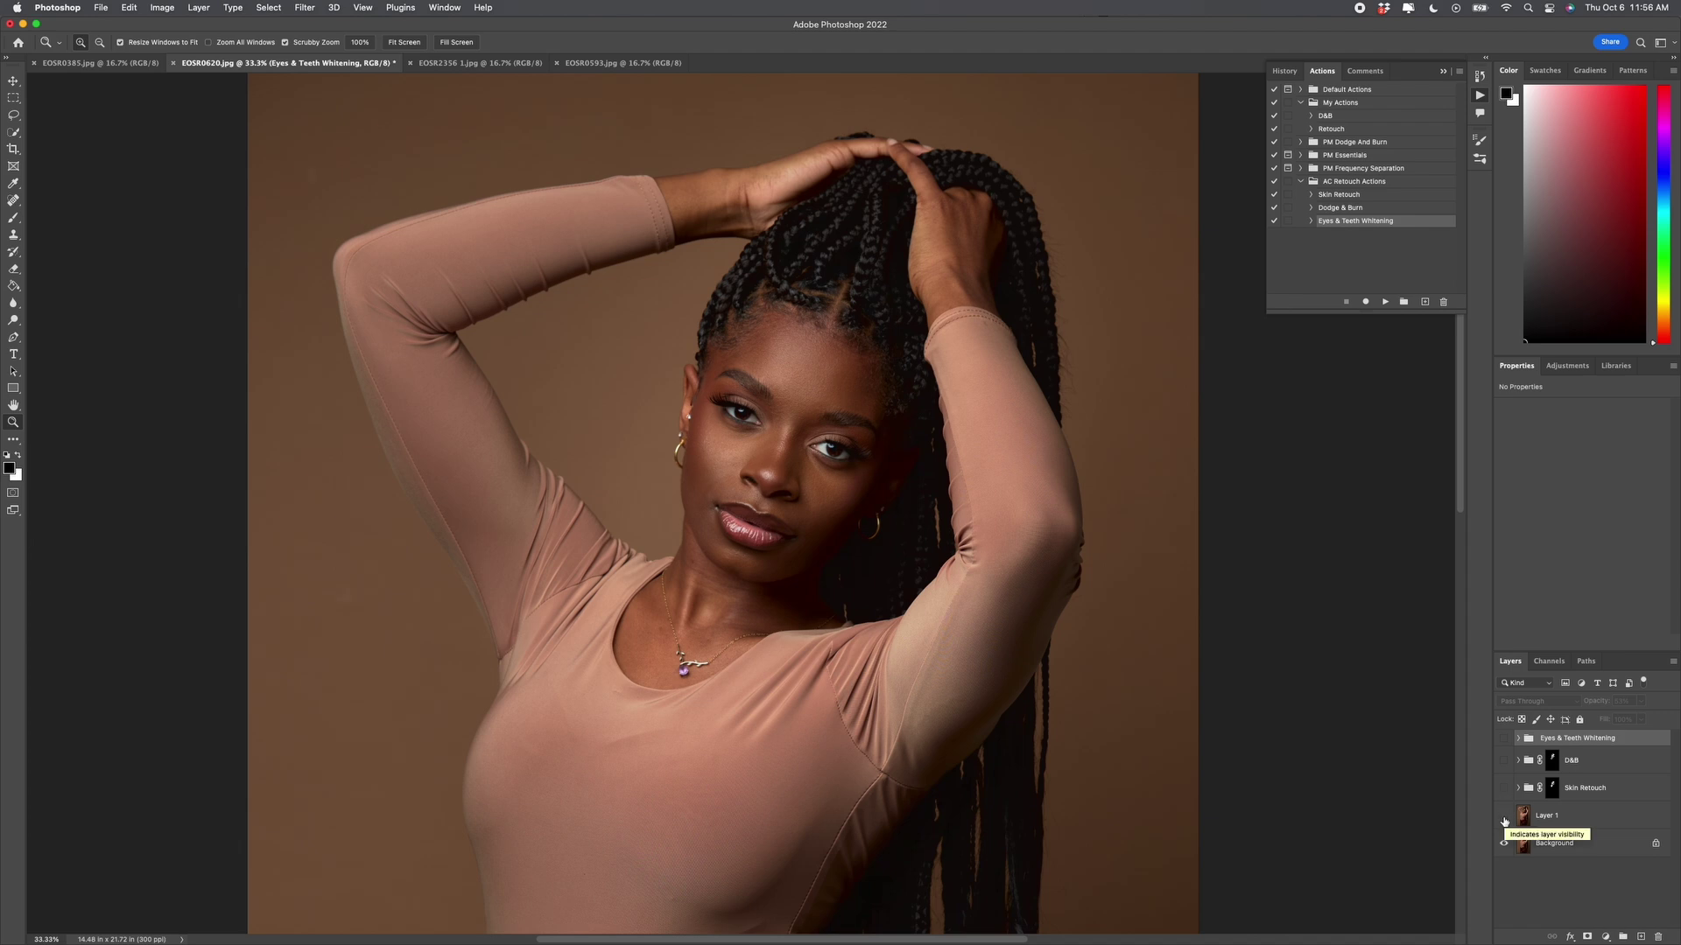
left_click(1505, 819)
left_click(1503, 789)
left_click(1503, 761)
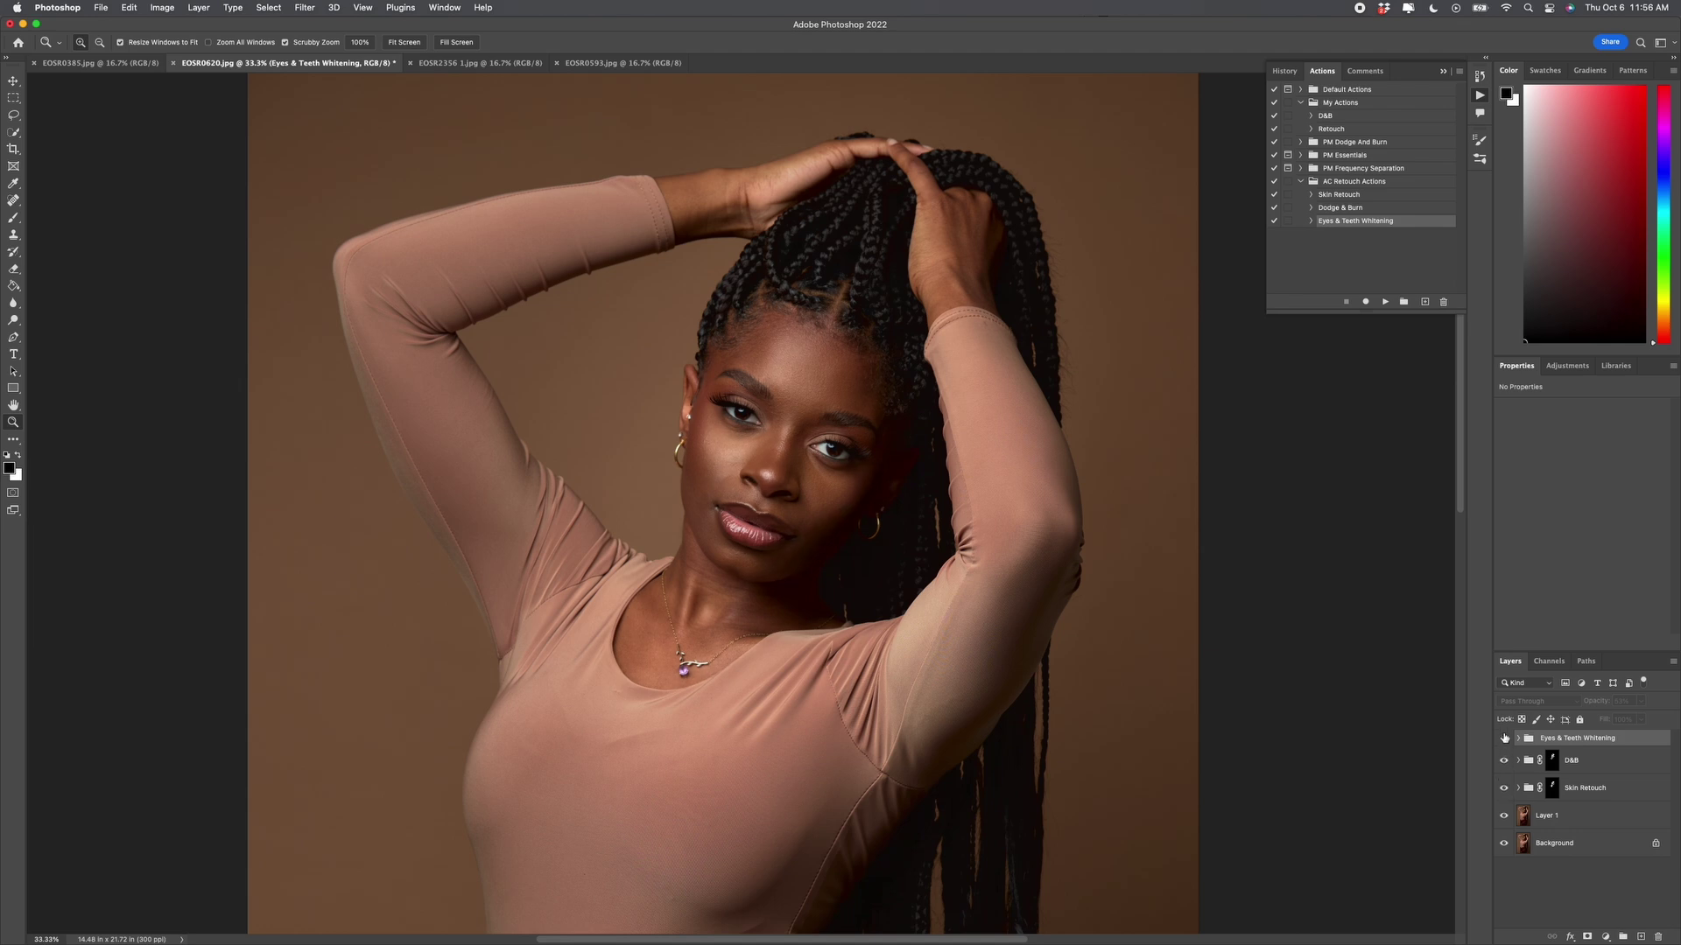
left_click(1504, 739)
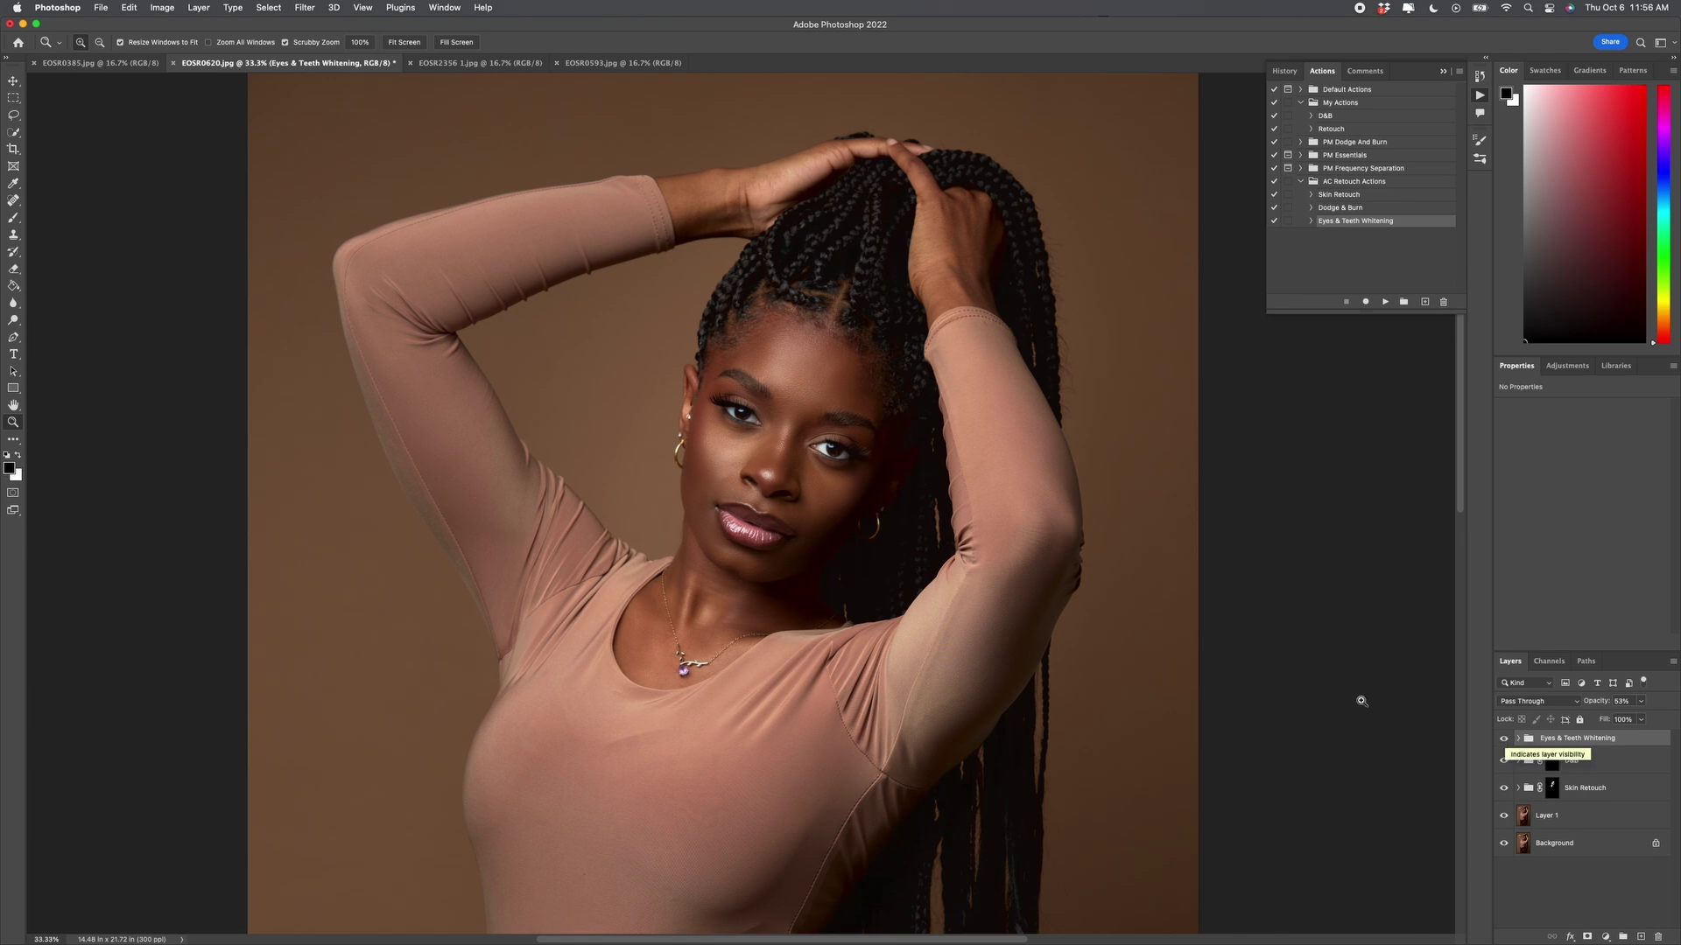
right_click(971, 573)
key("super+0")
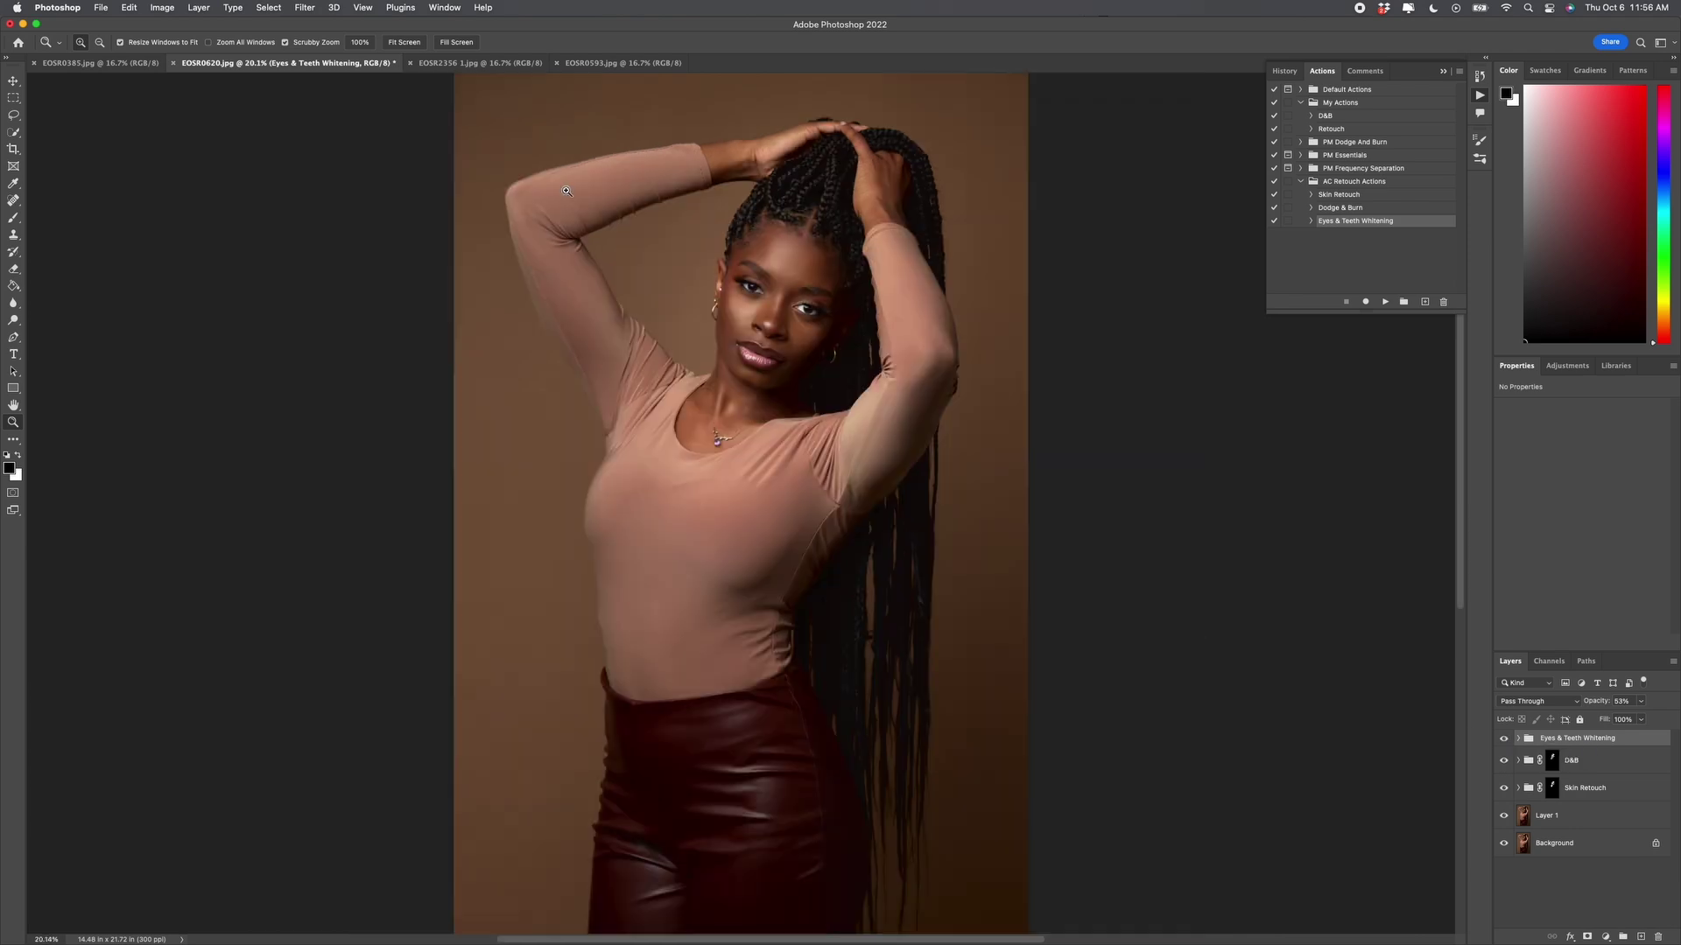
- Switch to EOSR0593.jpg, duplicate its Background layer, and run the Eyes & Teeth Whitening action, expanding the resulting group
left_click(584, 66)
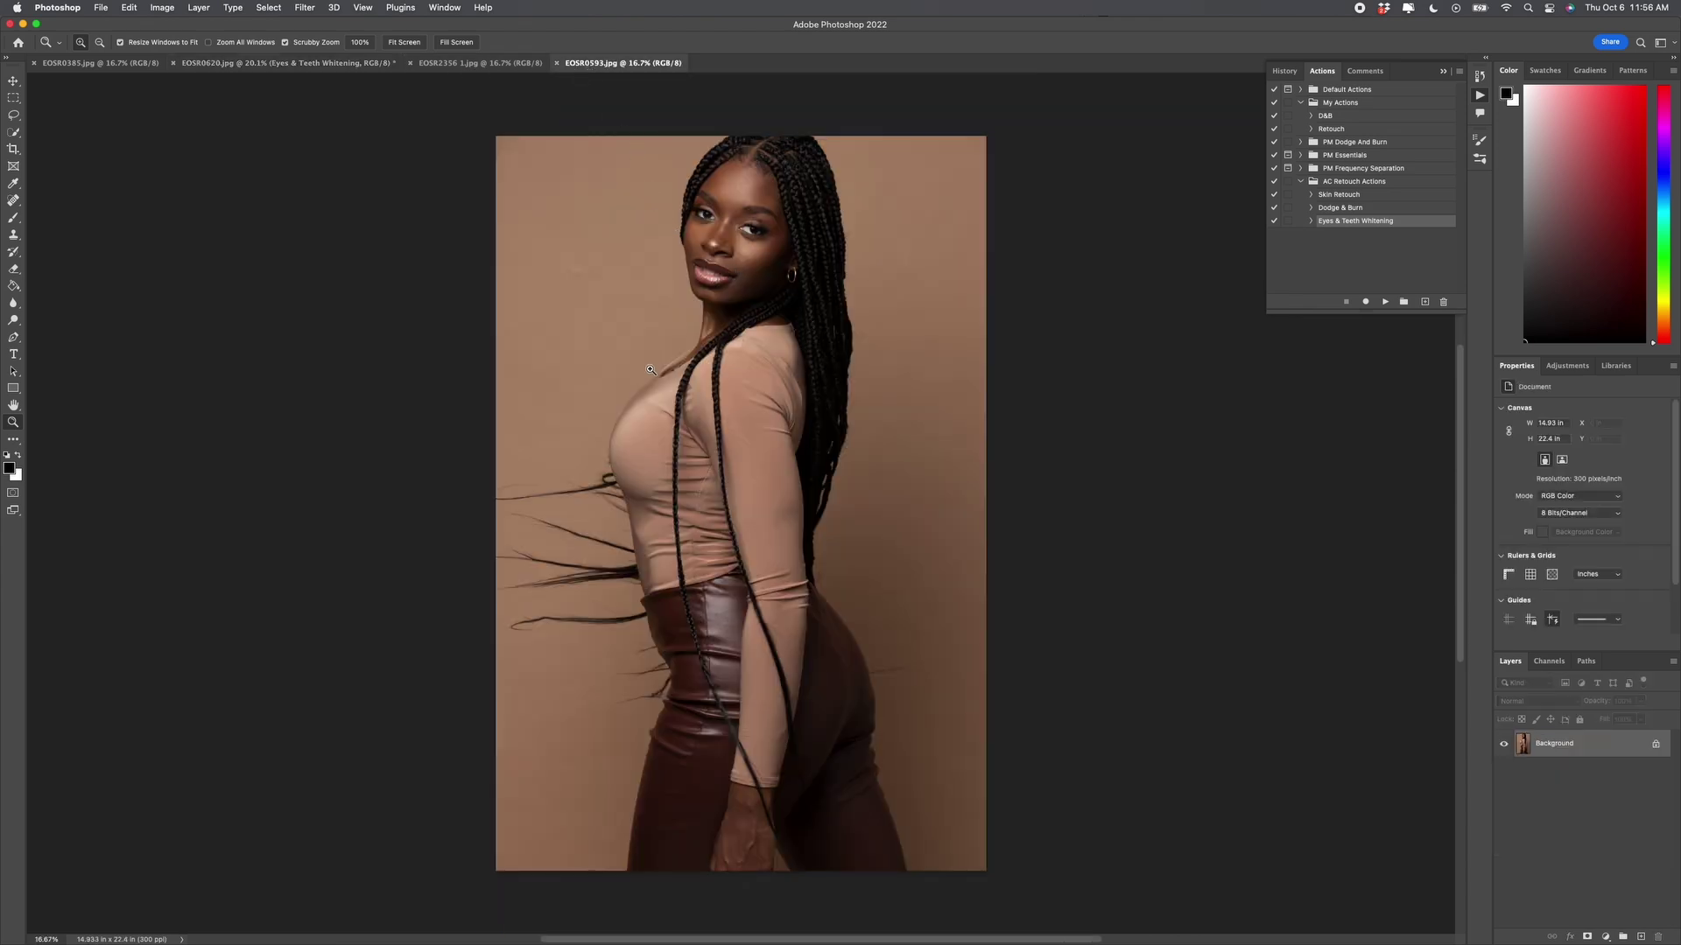
left_click(708, 281)
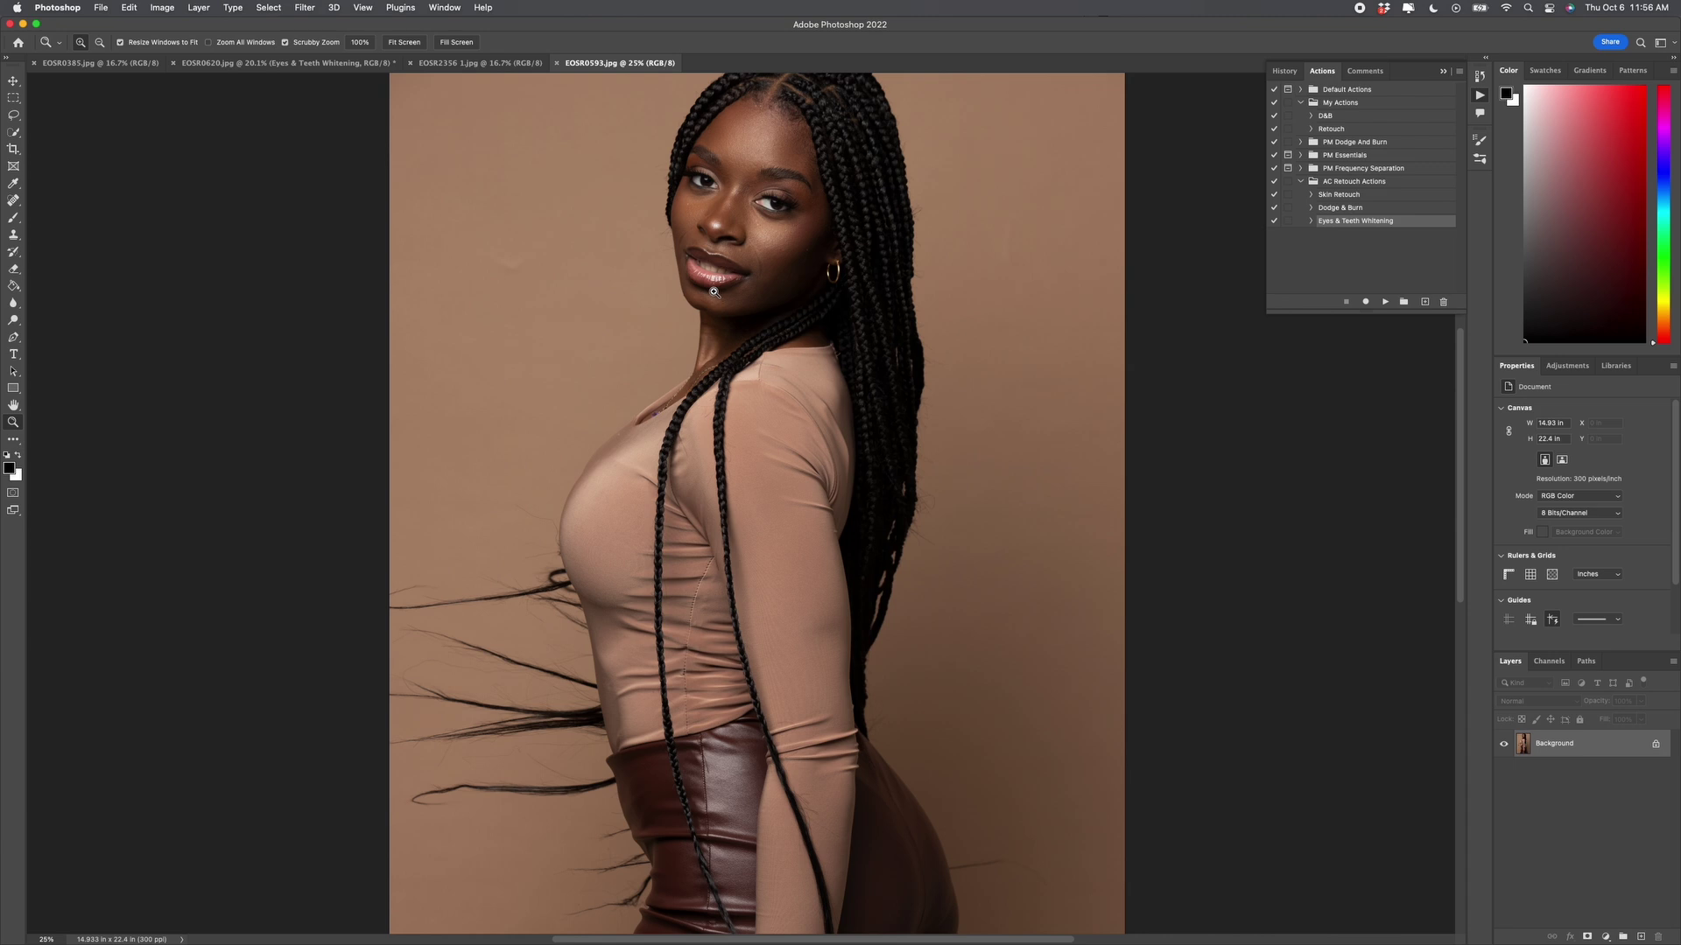
key("super+j")
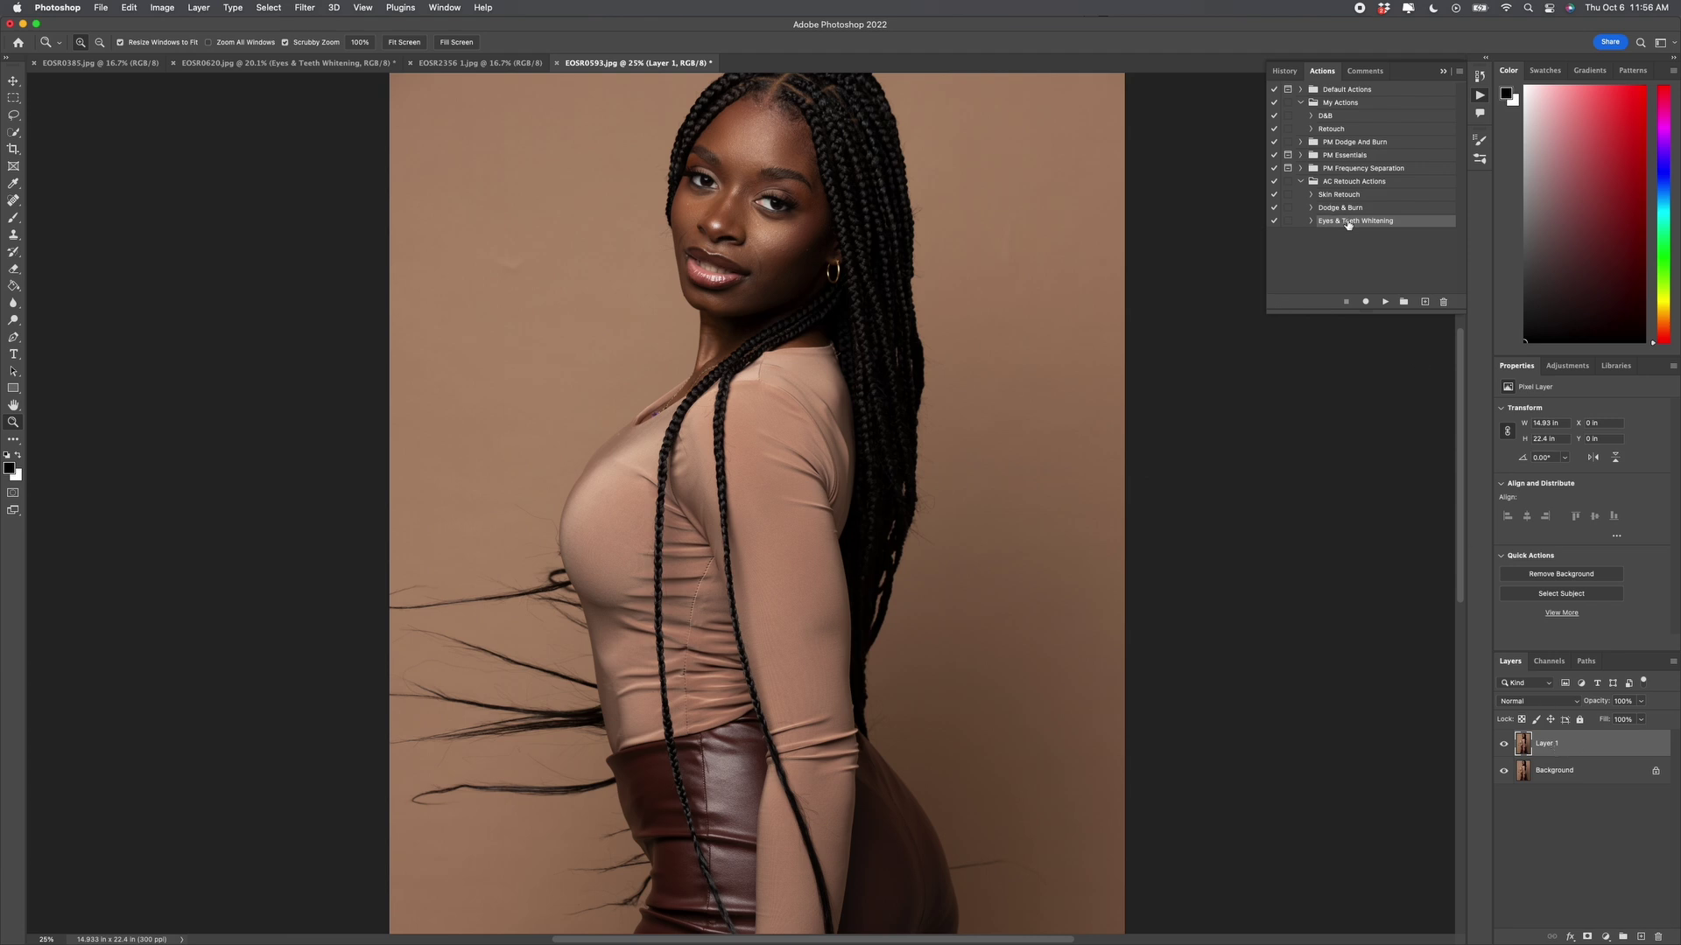
left_click(1385, 302)
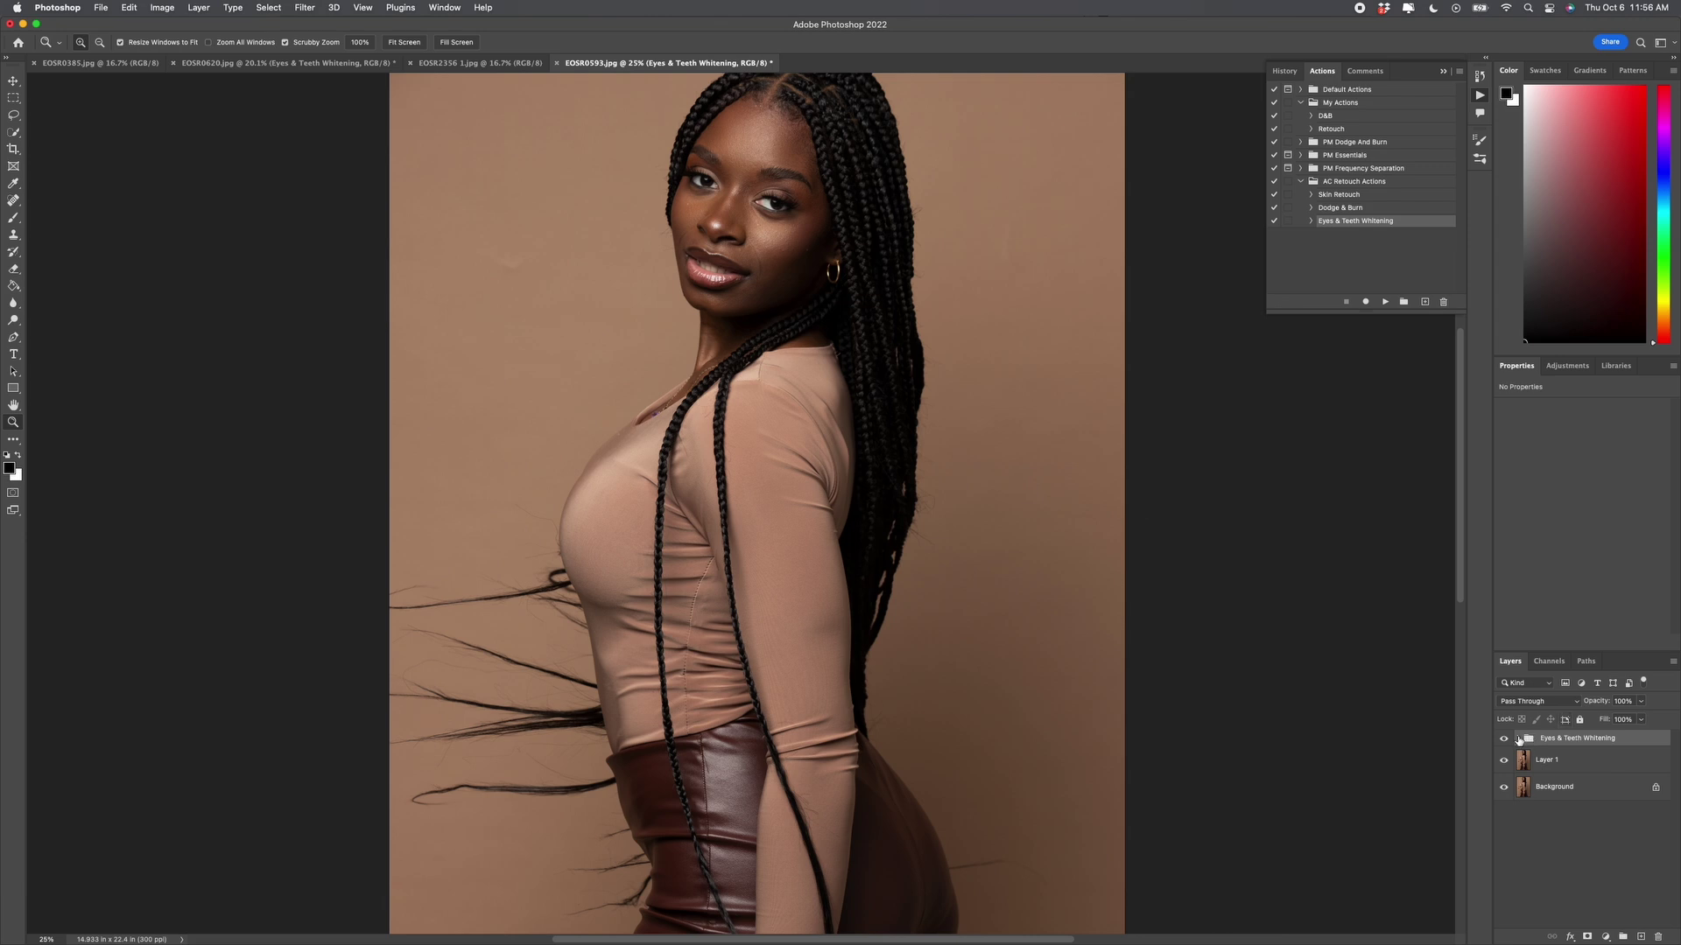
left_click(1519, 739)
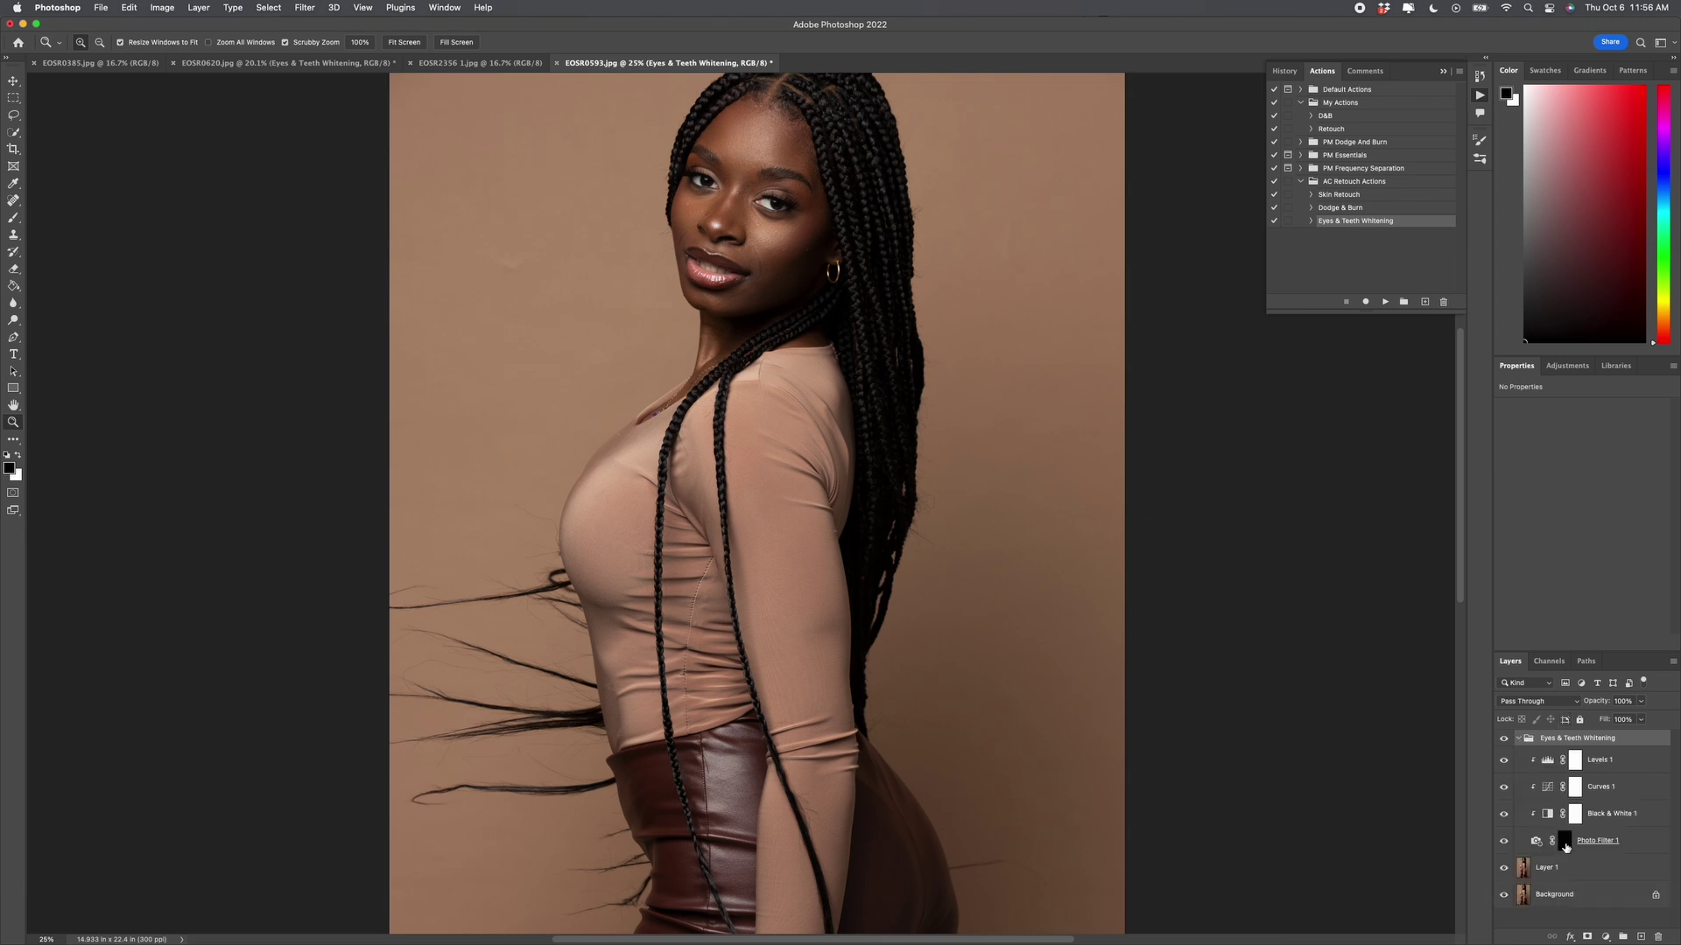
- Paint white on the Photo Filter 1 mask over the teeth, switching to black to clean up the lips
left_click(1564, 842)
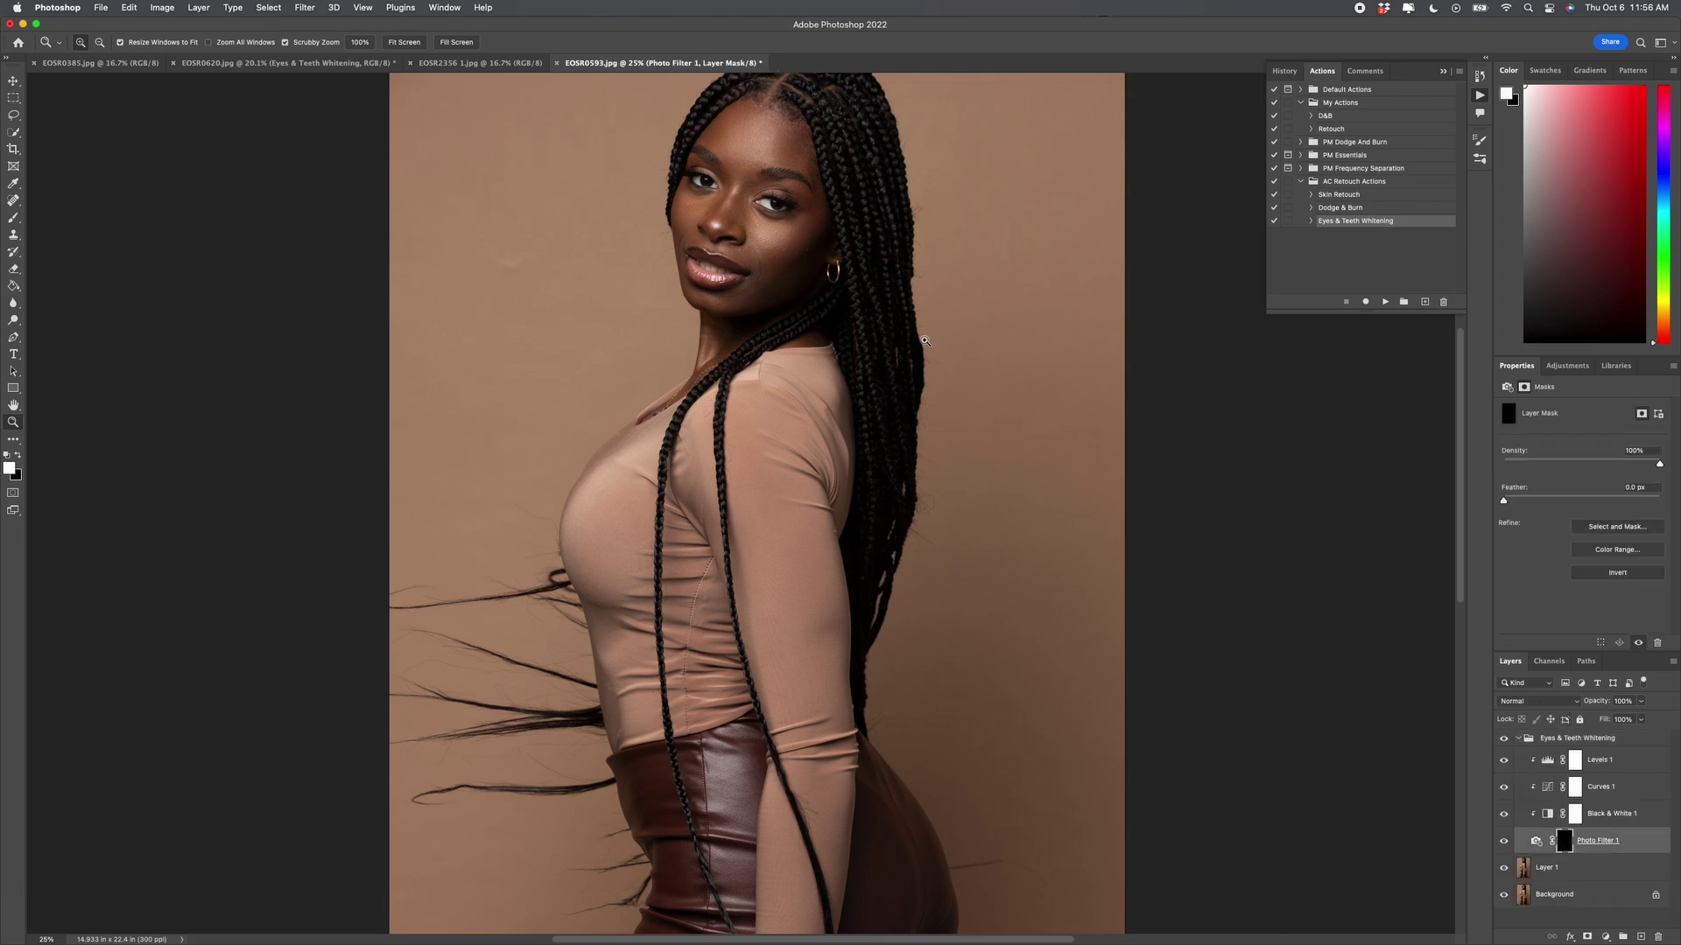
left_click(710, 278)
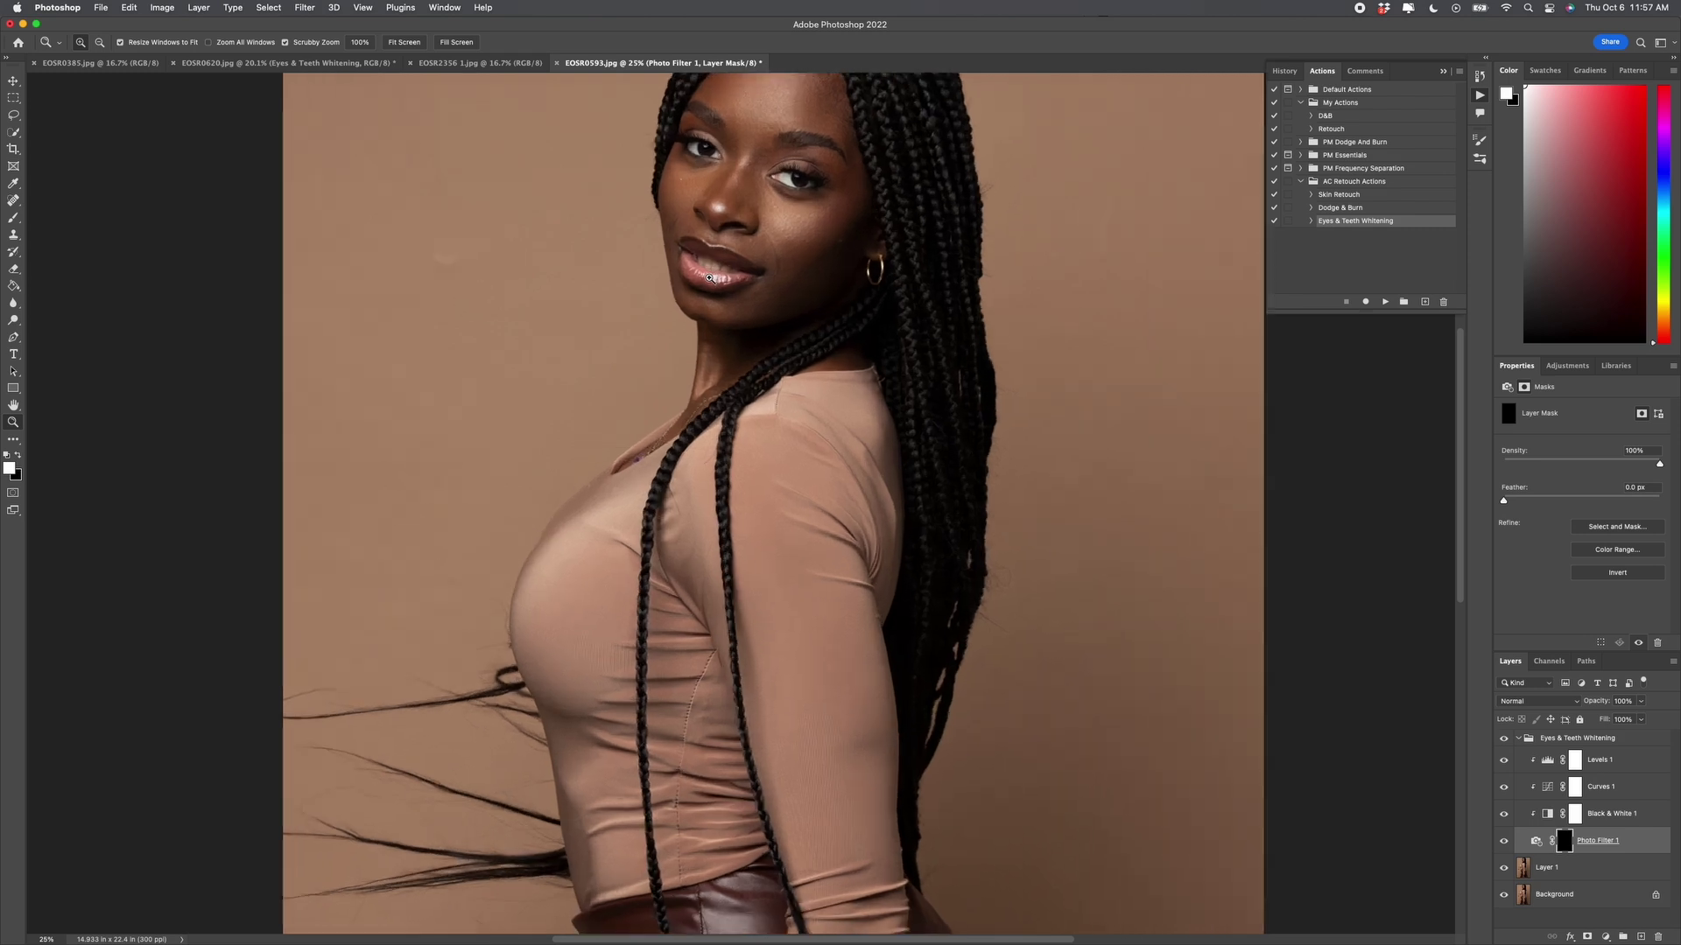
key("b")
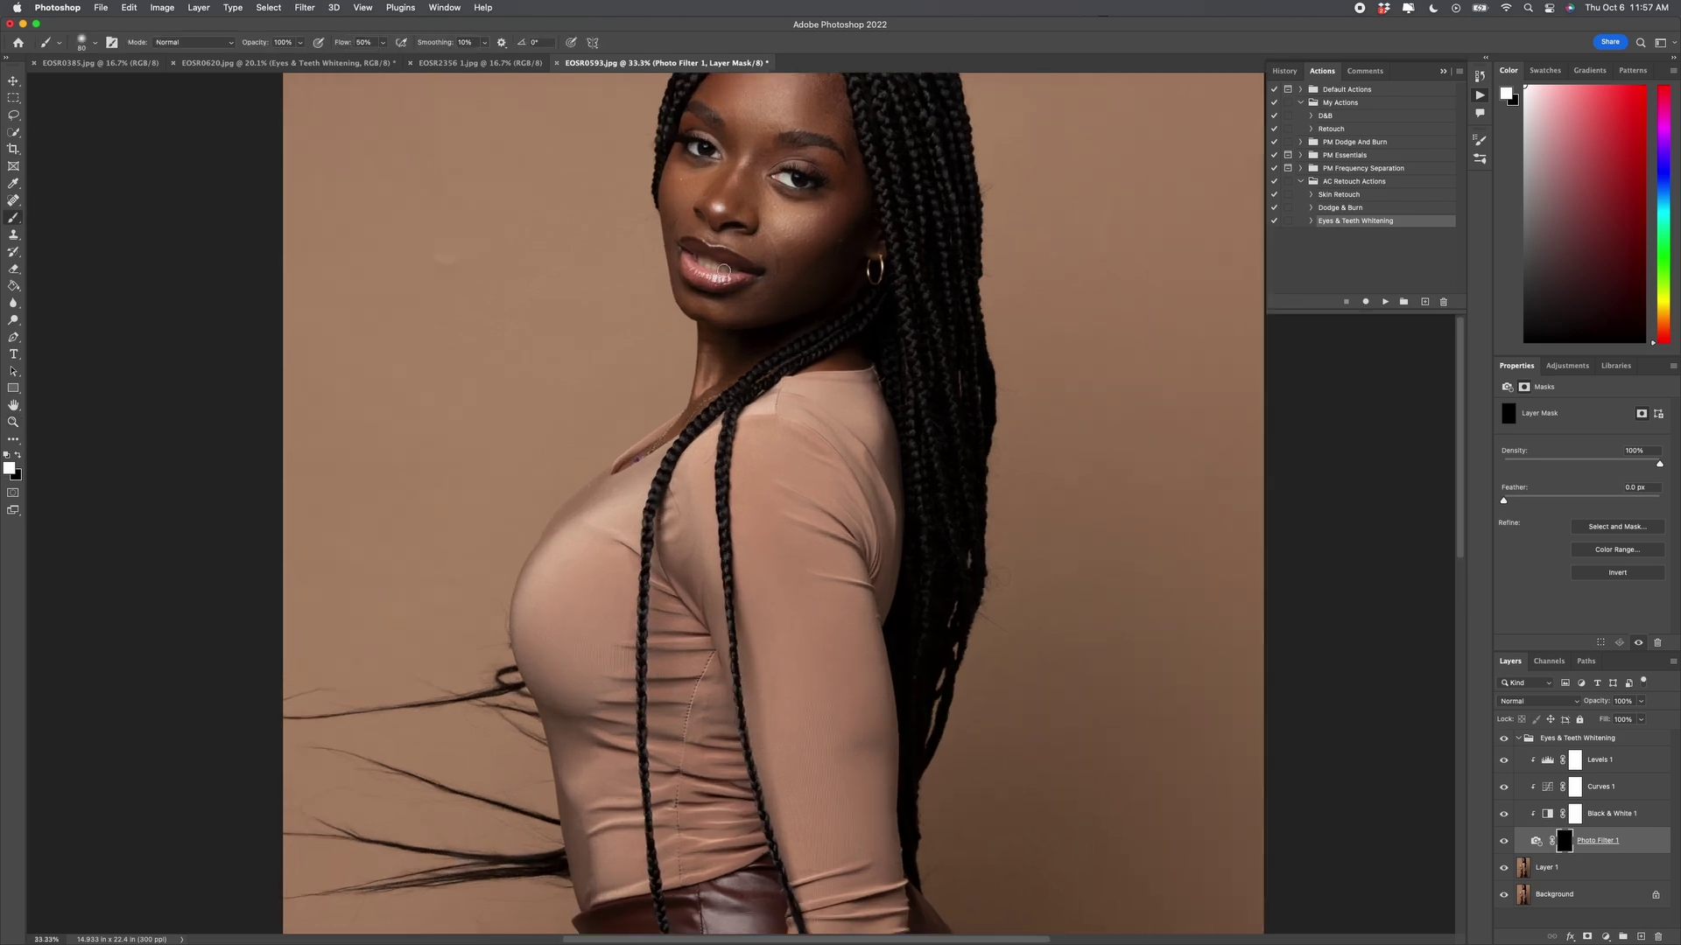
mouse_move(724, 272)
left_mouse_down()
mouse_move(690, 255)
mouse_move(737, 274)
left_mouse_up()
key("x")
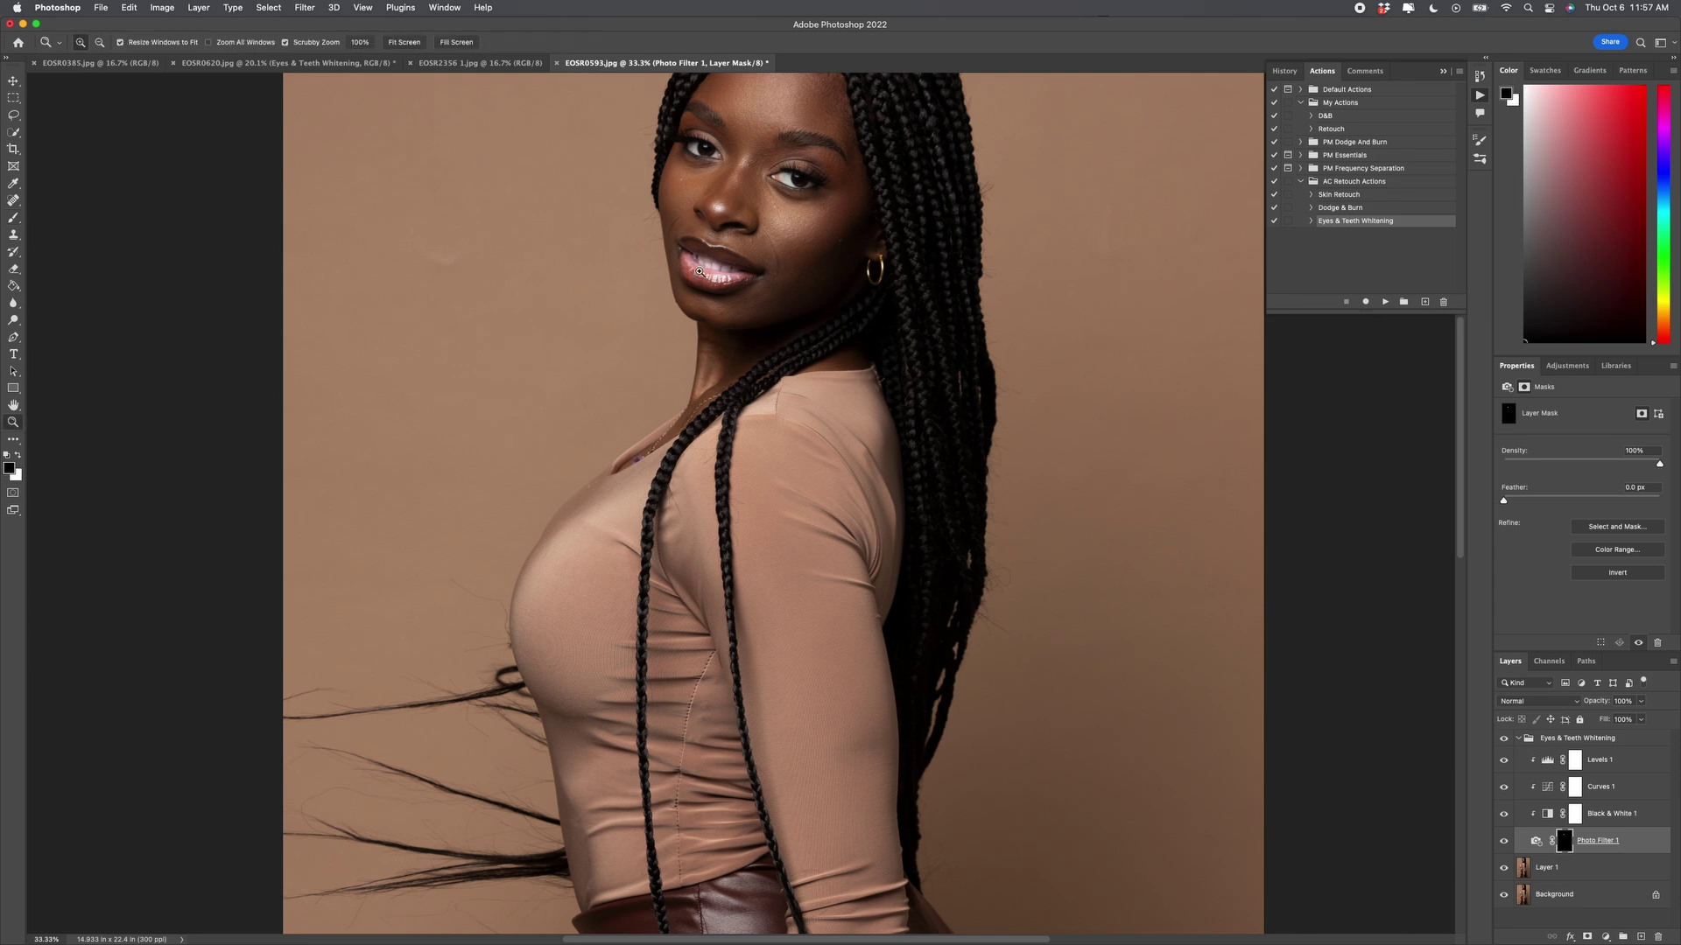
scroll(700, 271, "up", 1)
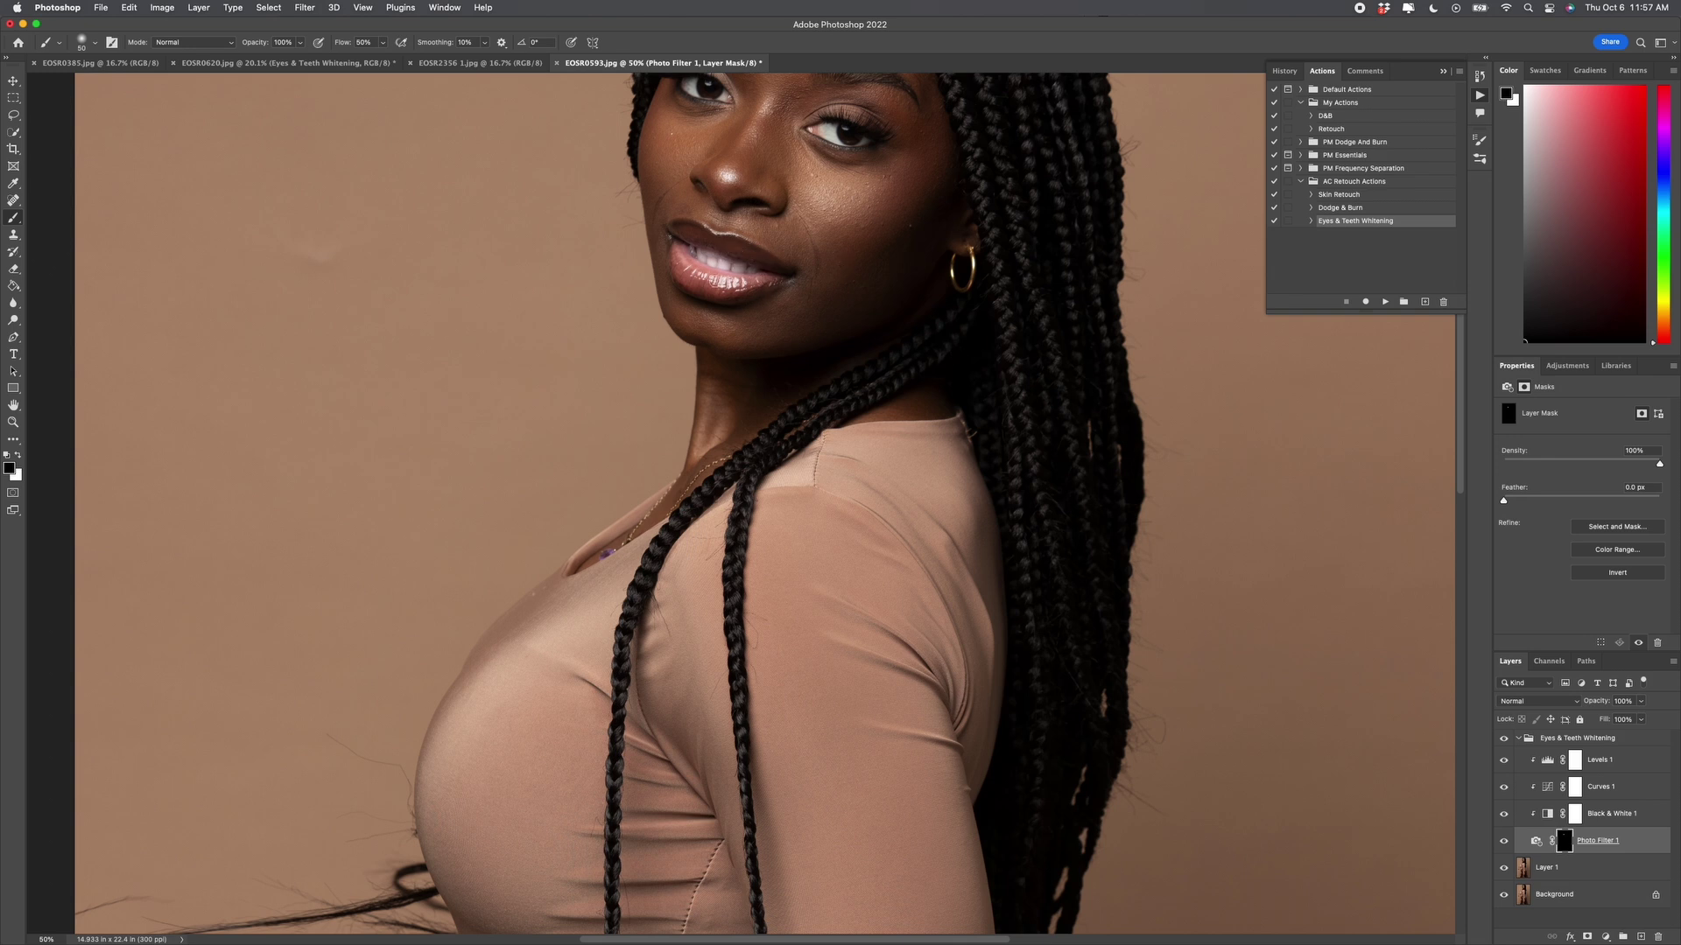
- Collapse the Eyes & Teeth Whitening group and compare the smile with the group hidden and shown
left_click(1518, 739)
left_click(1504, 739)
left_click(1504, 738)
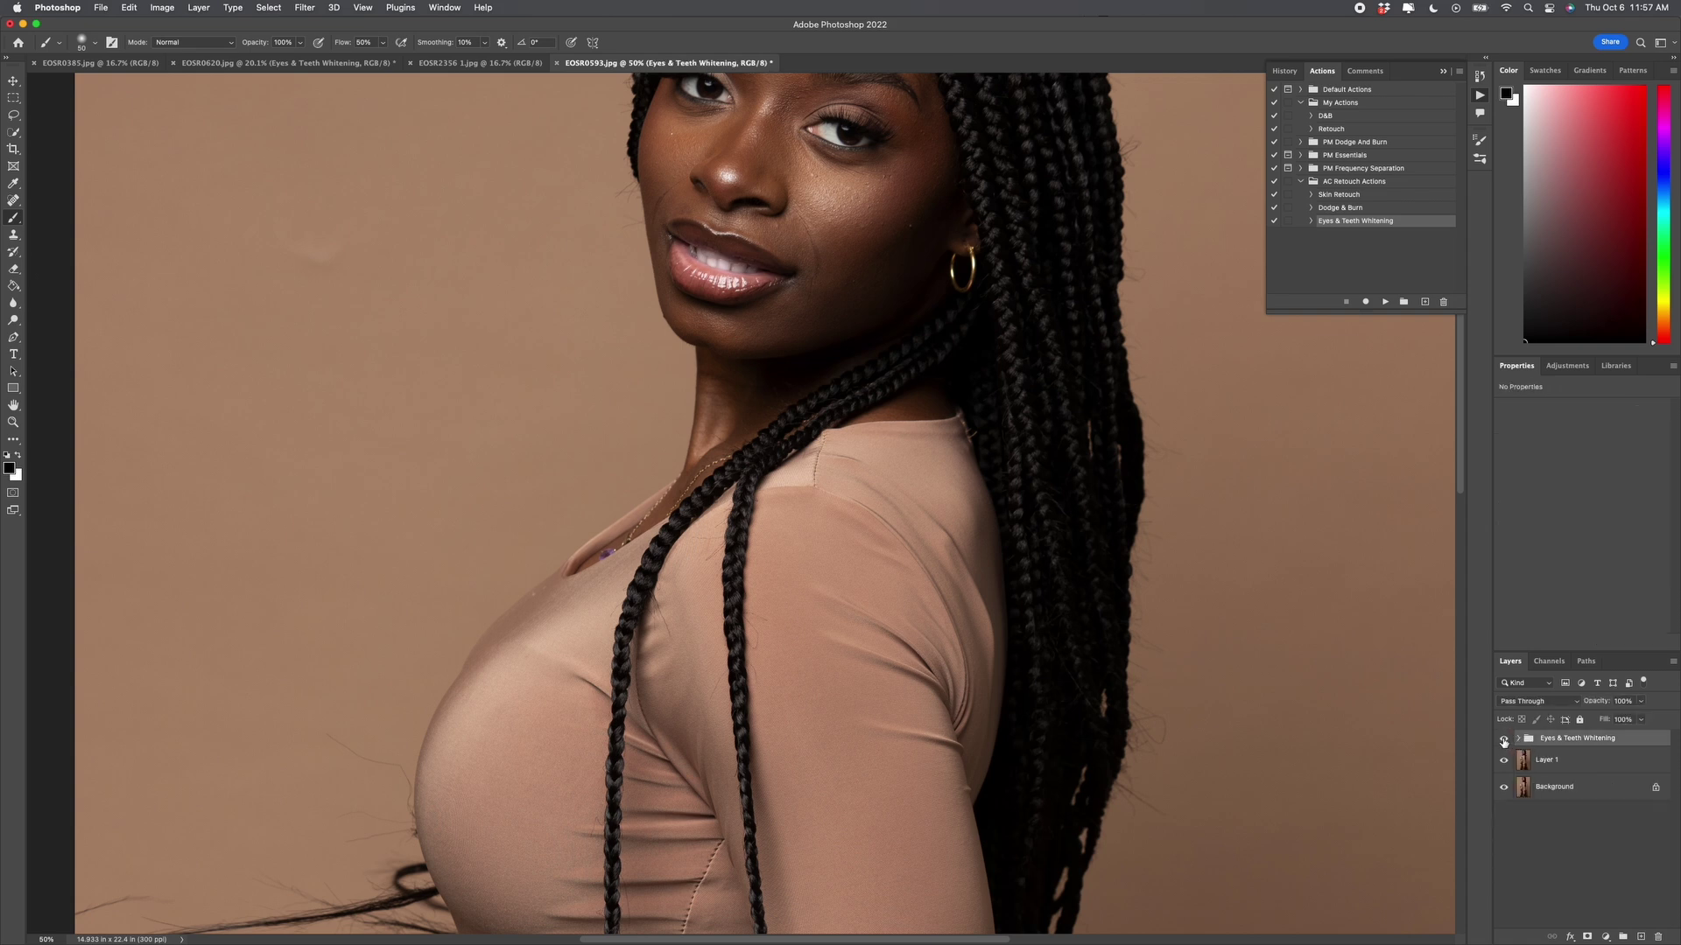
left_click(1504, 740)
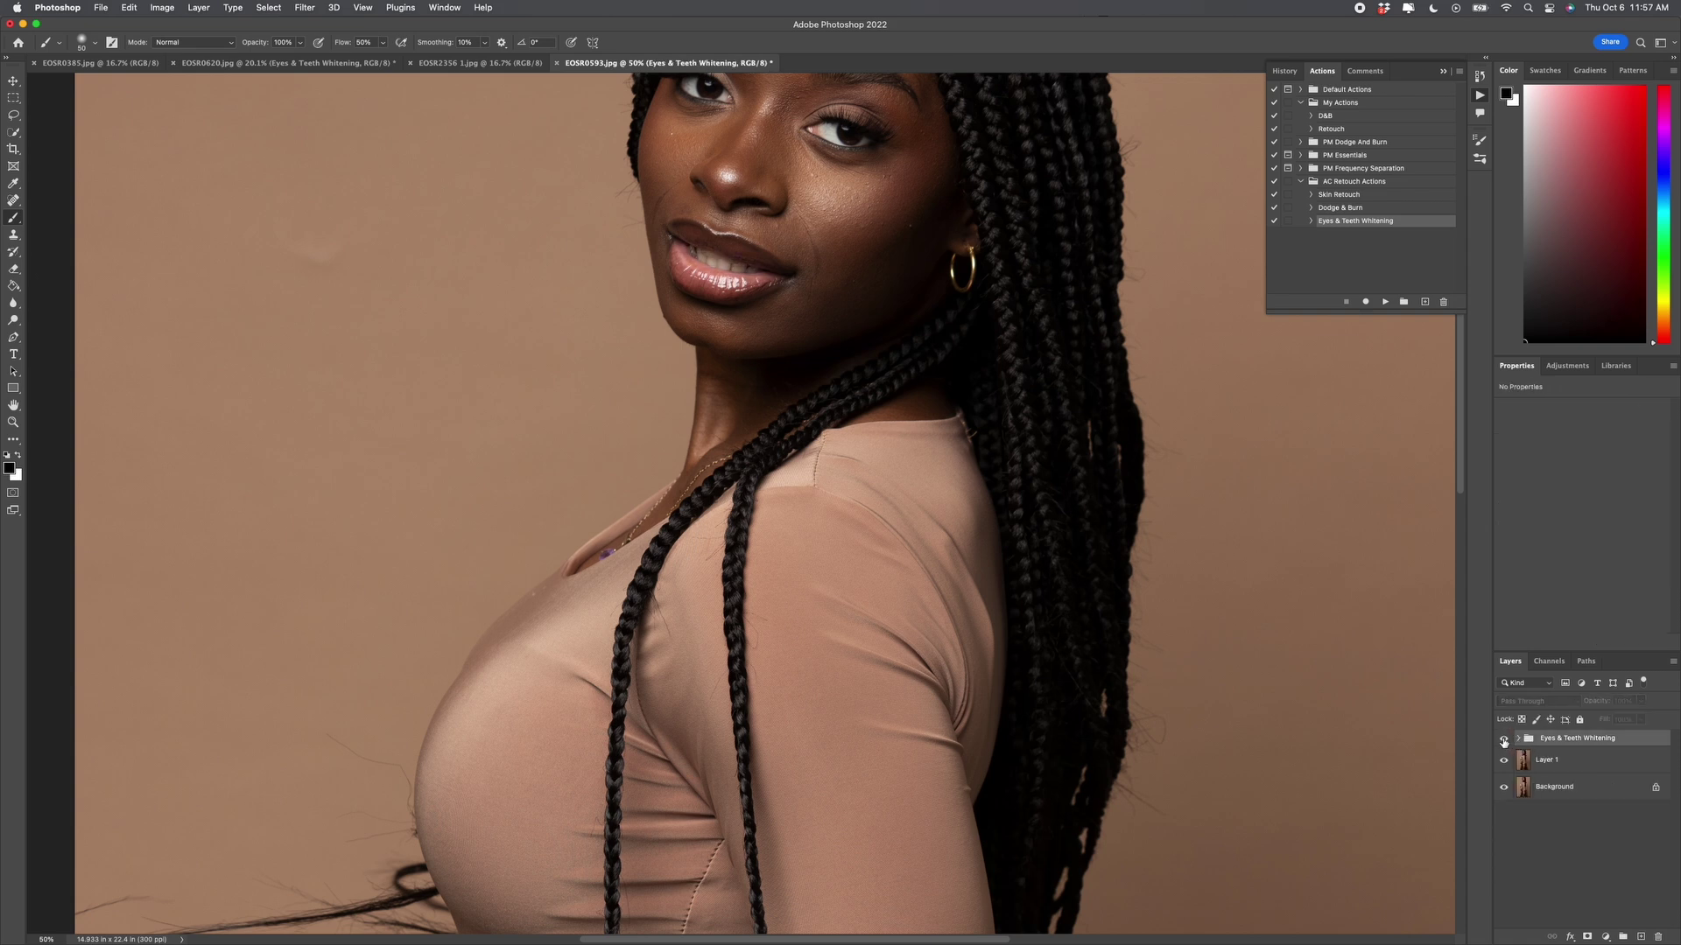
left_click(1504, 741)
- Set the Eyes & Teeth Whitening group's opacity to 71% and compare the teeth with the group hidden and shown
left_click(1641, 702)
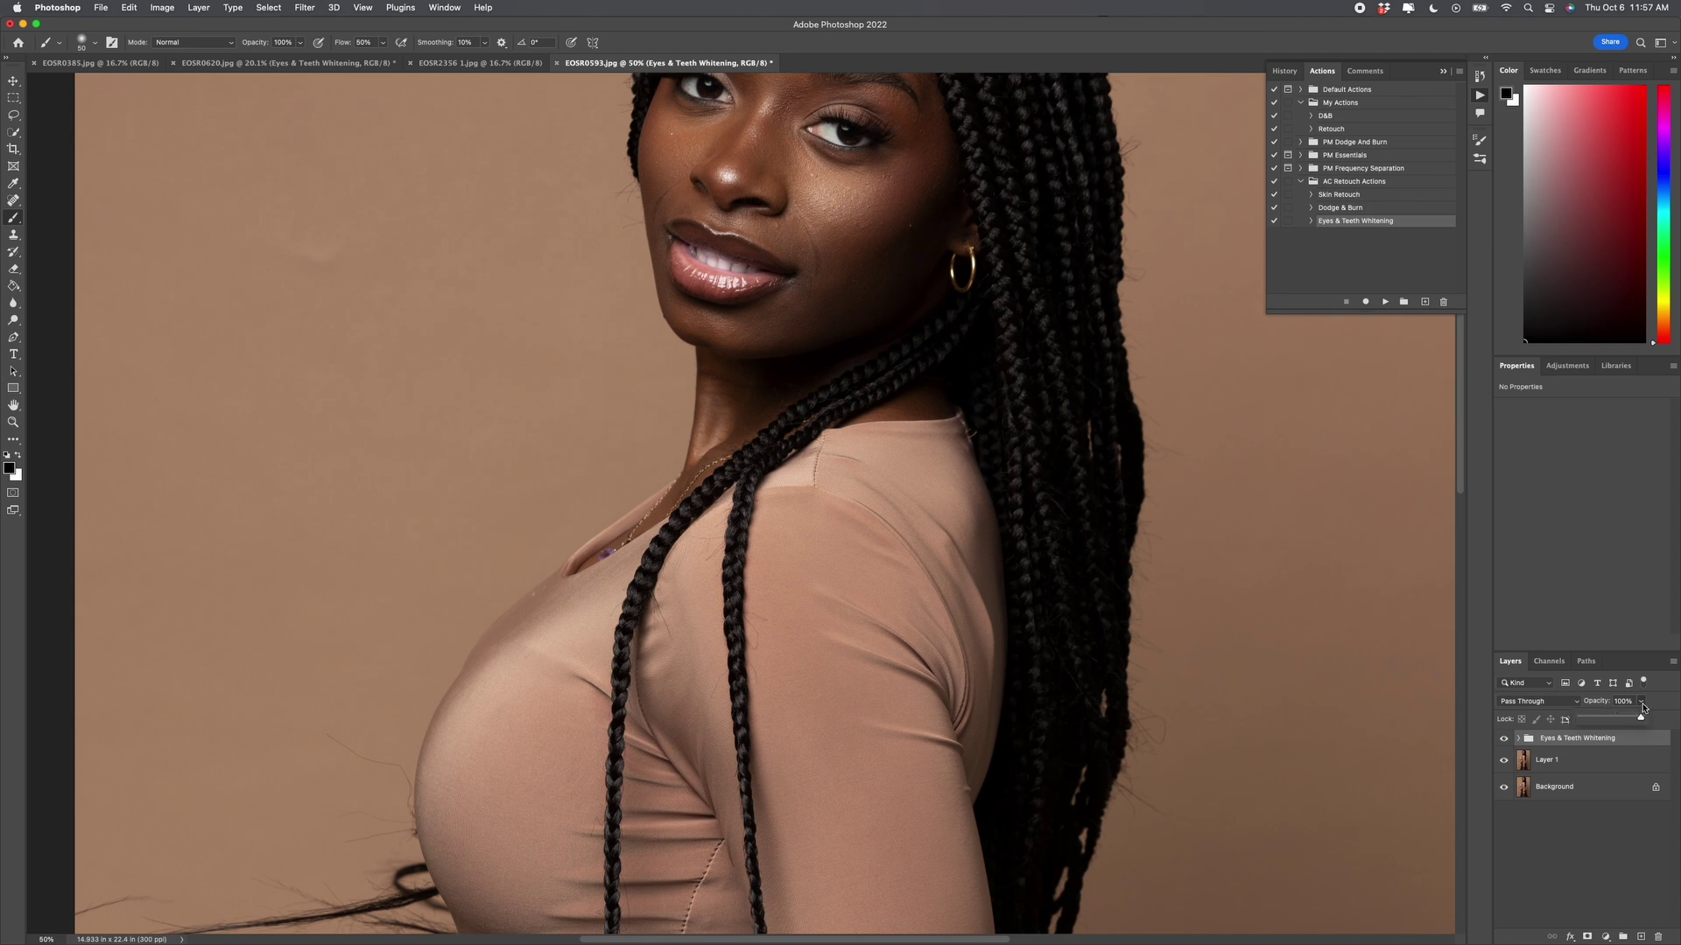
left_click_drag(1642, 718, 1616, 719)
left_click_drag(1616, 719, 1624, 722)
left_click(1504, 739)
left_click(1505, 740)
- Expand the Eyes & Teeth Whitening group, select the Photo Filter 1 mask, and examine the eyes
left_click(1518, 738)
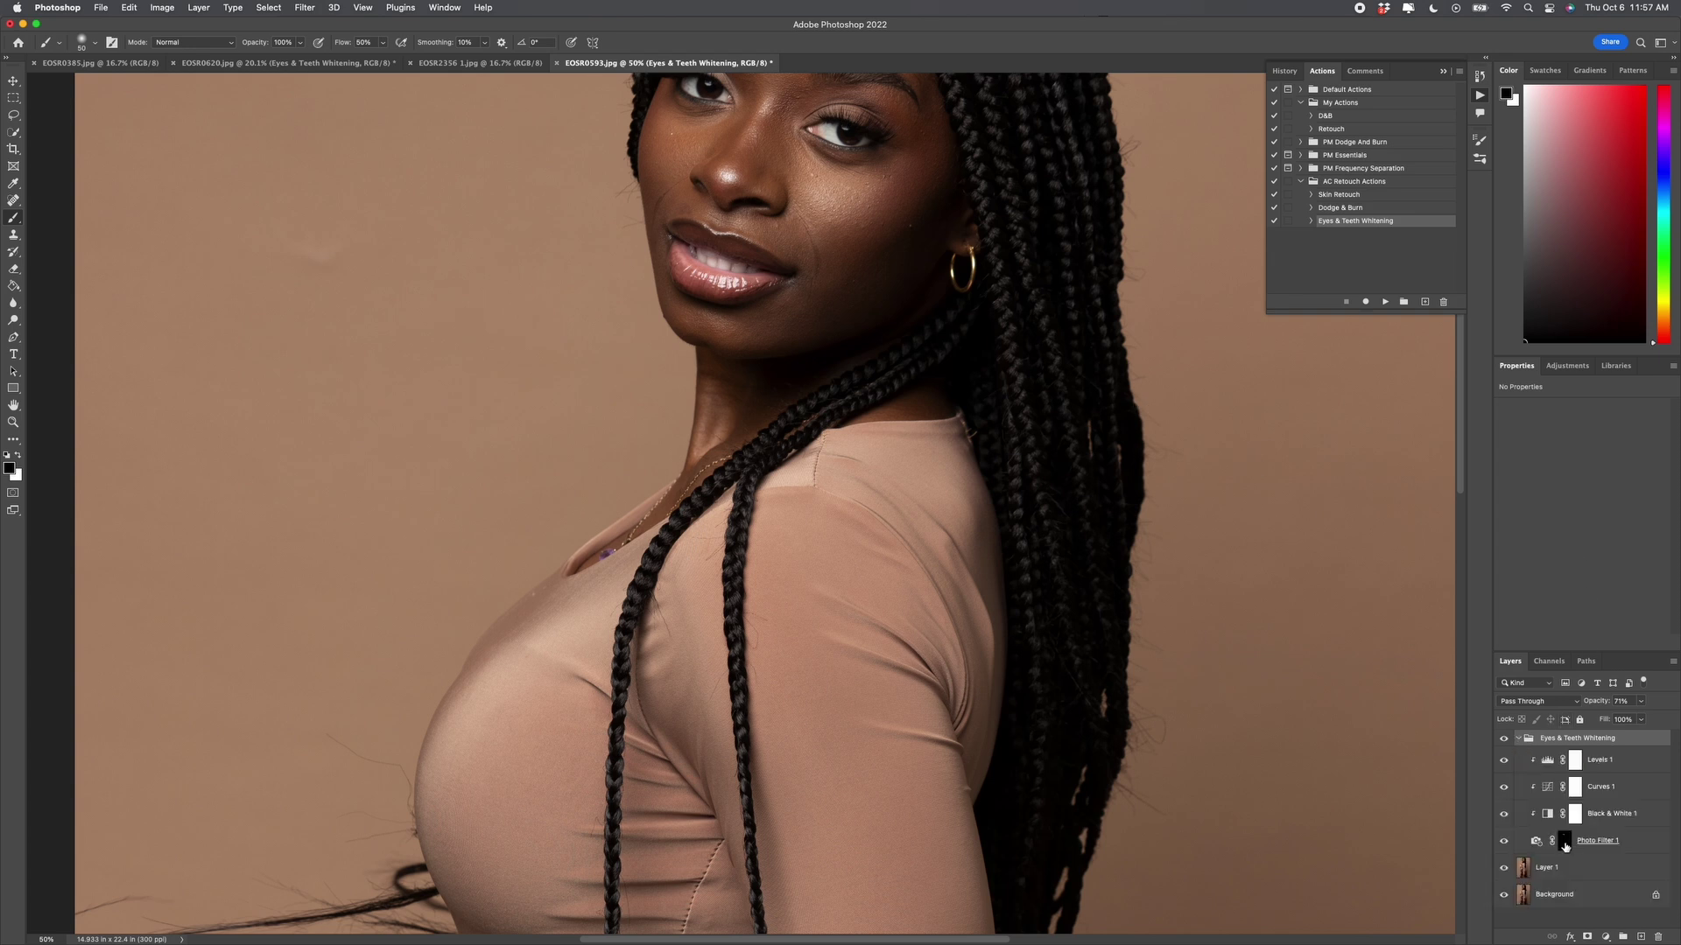
left_click(1565, 843)
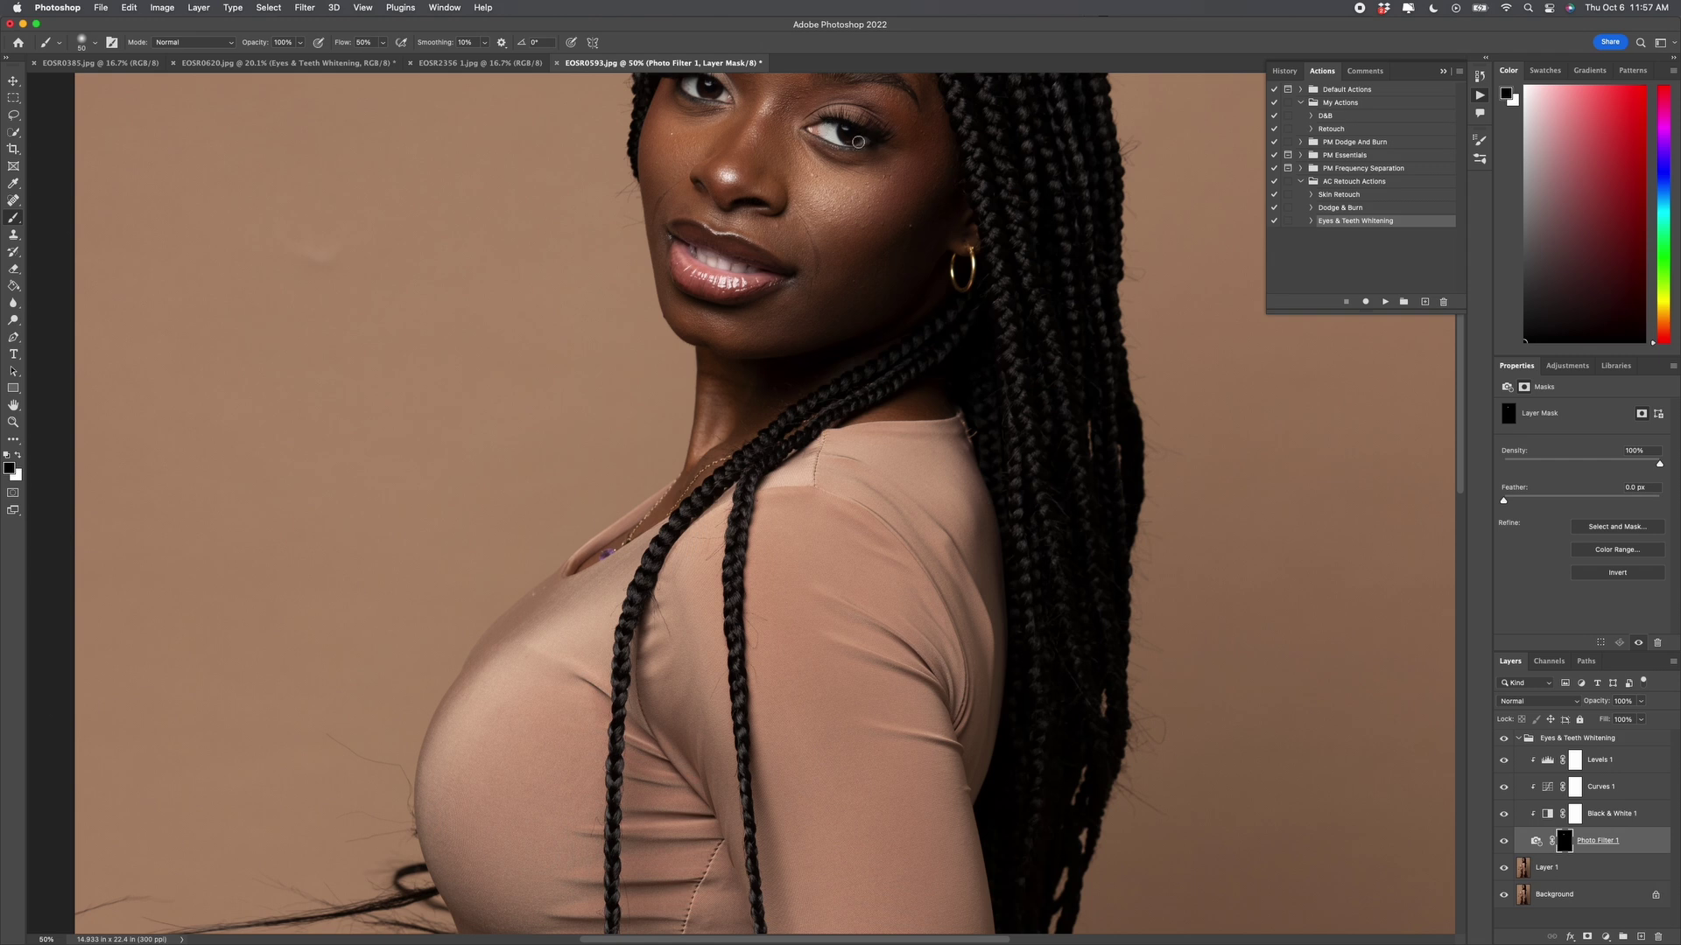
scroll(857, 142, "up", 2)
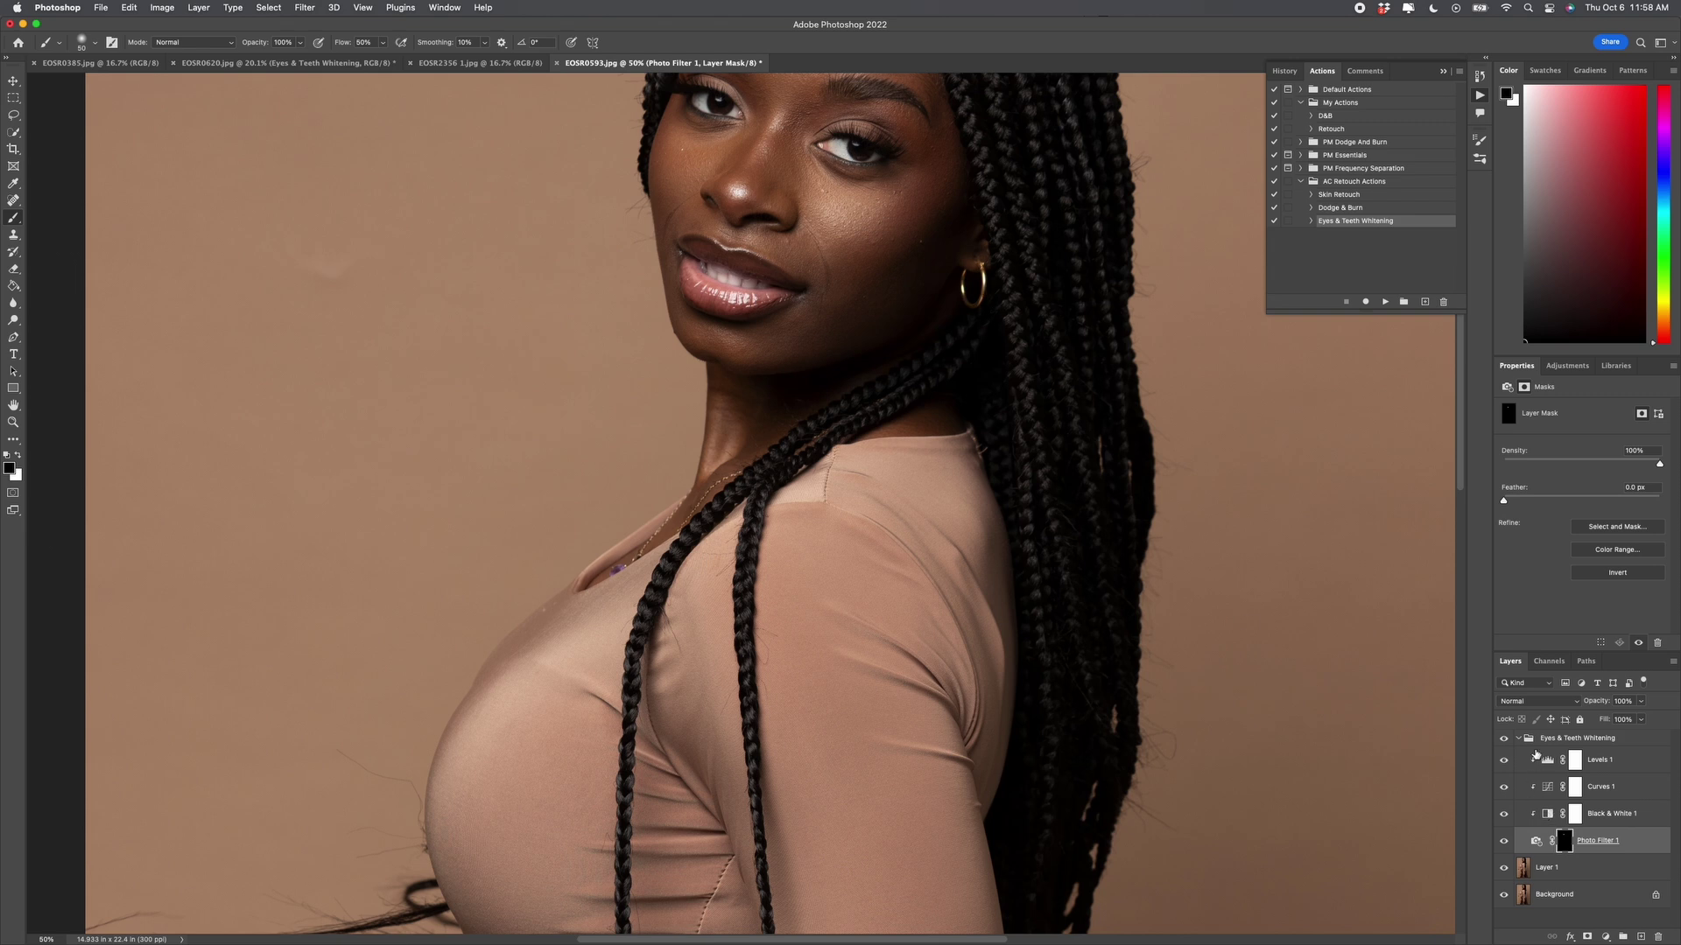
- Collapse the group, toggle its visibility to compare the whitening, and view the whole portrait
left_click(1518, 738)
left_click(1504, 740)
left_click(1504, 740)
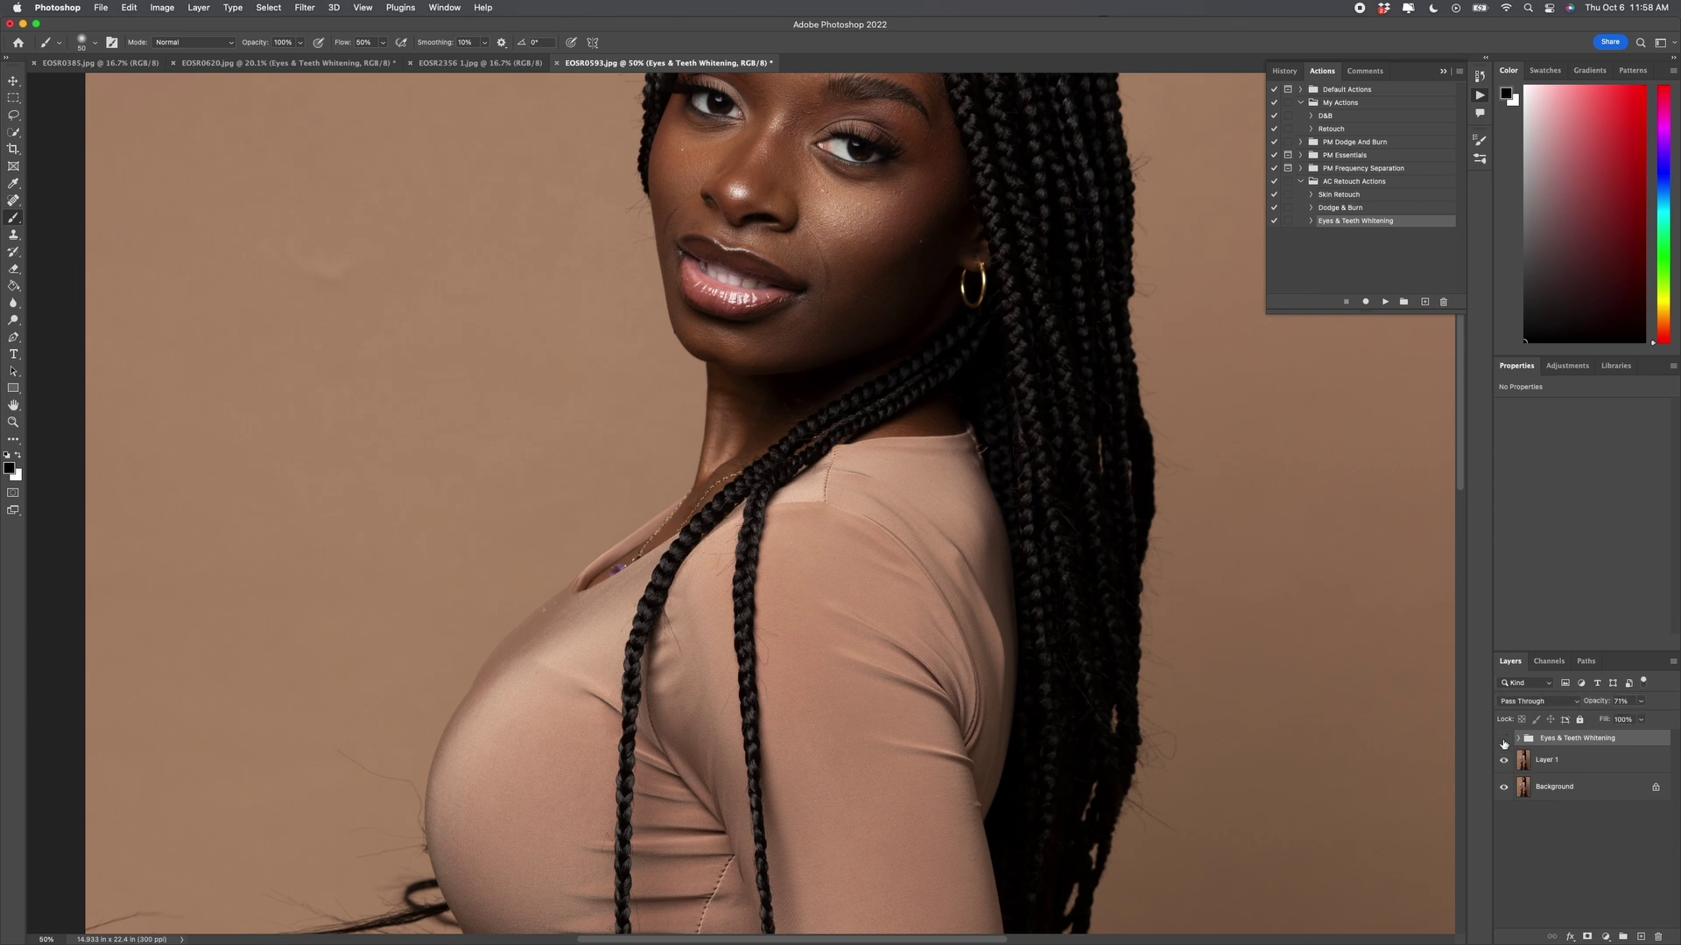
left_click(1504, 740)
left_click(1504, 740)
key("z")
left_click(889, 459)
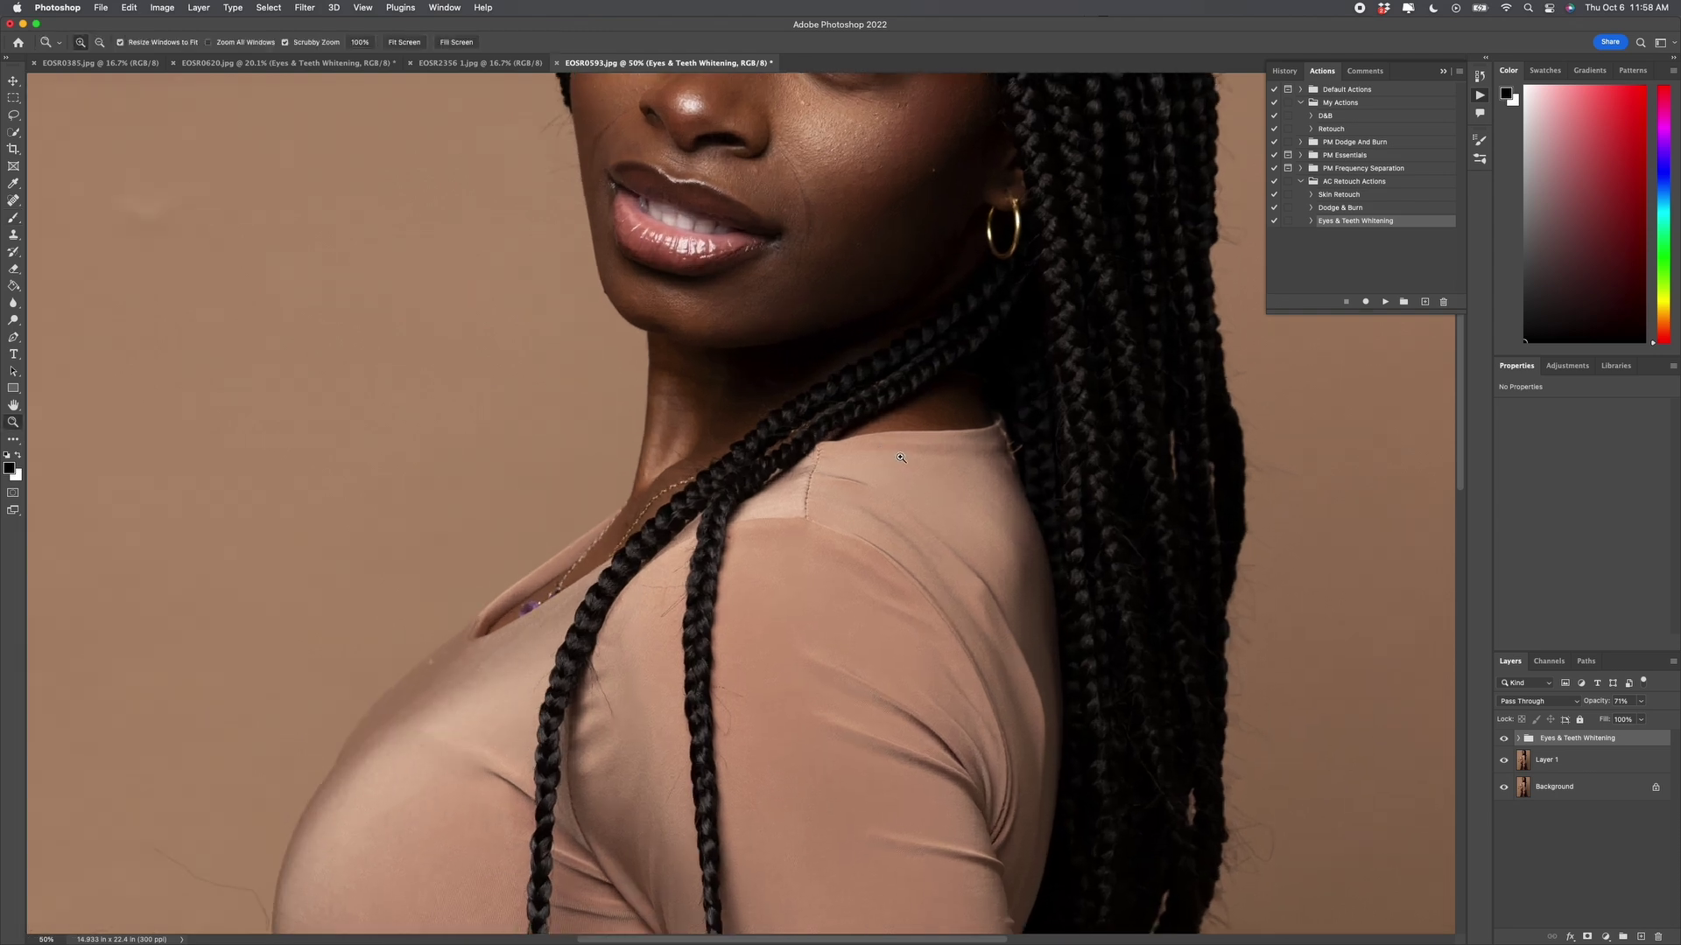
right_click(891, 449)
left_click(919, 458)
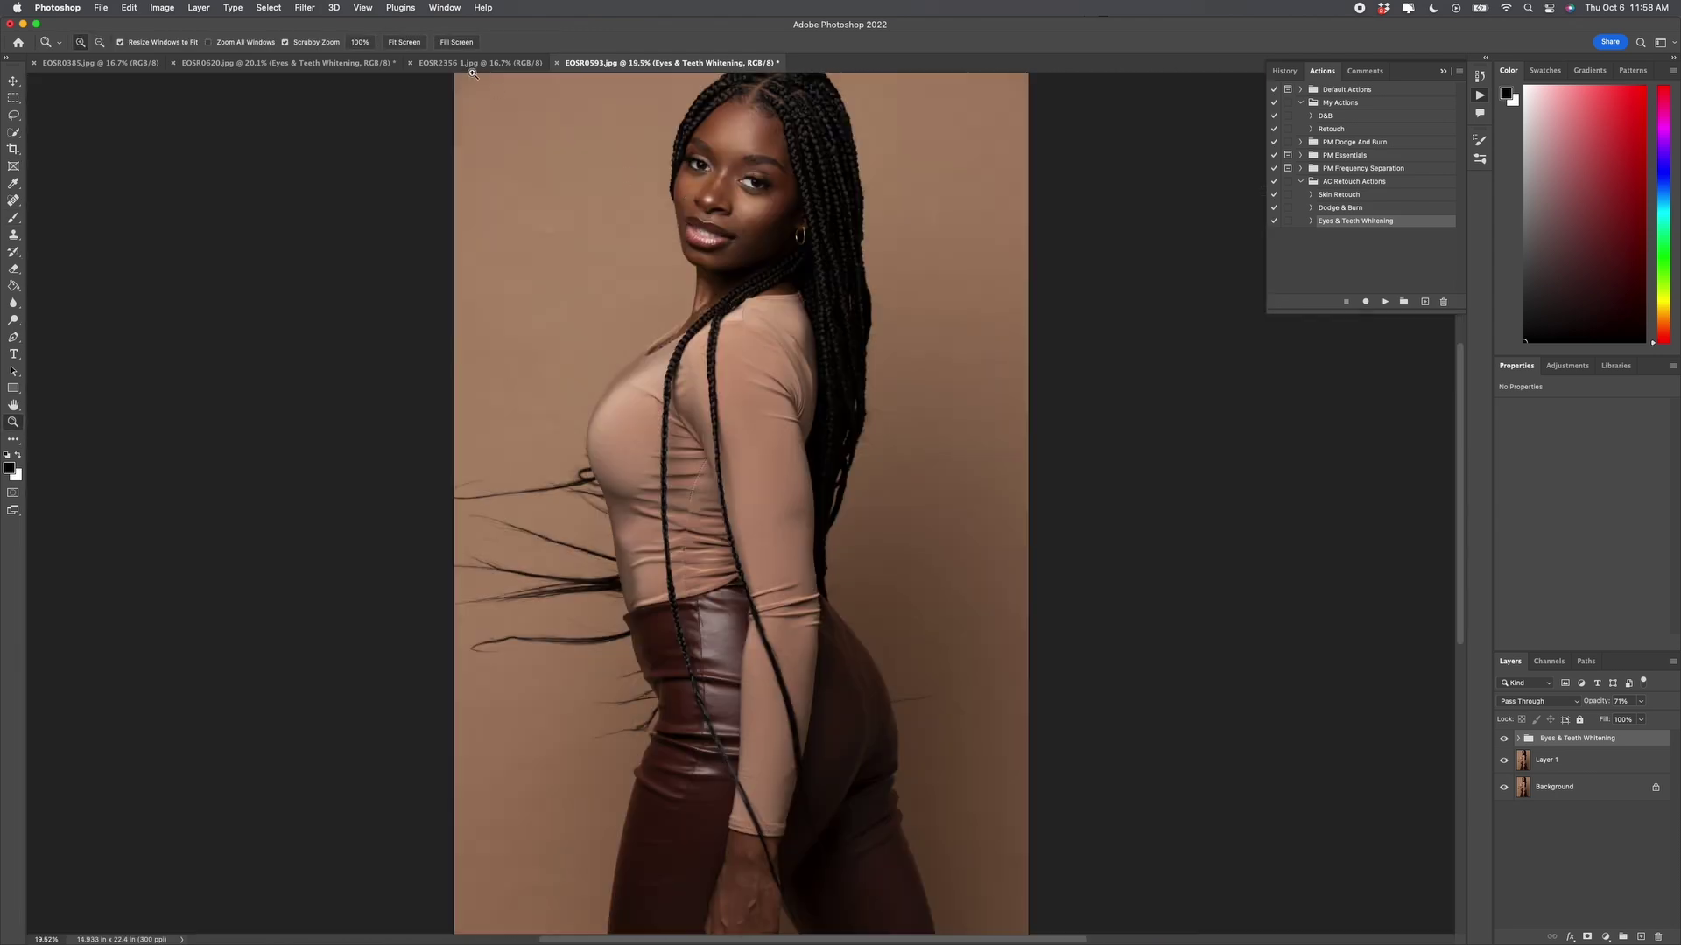
- Switch to the outdoor portrait EOSR2356 1.jpg and duplicate its Background layer
left_click(516, 63)
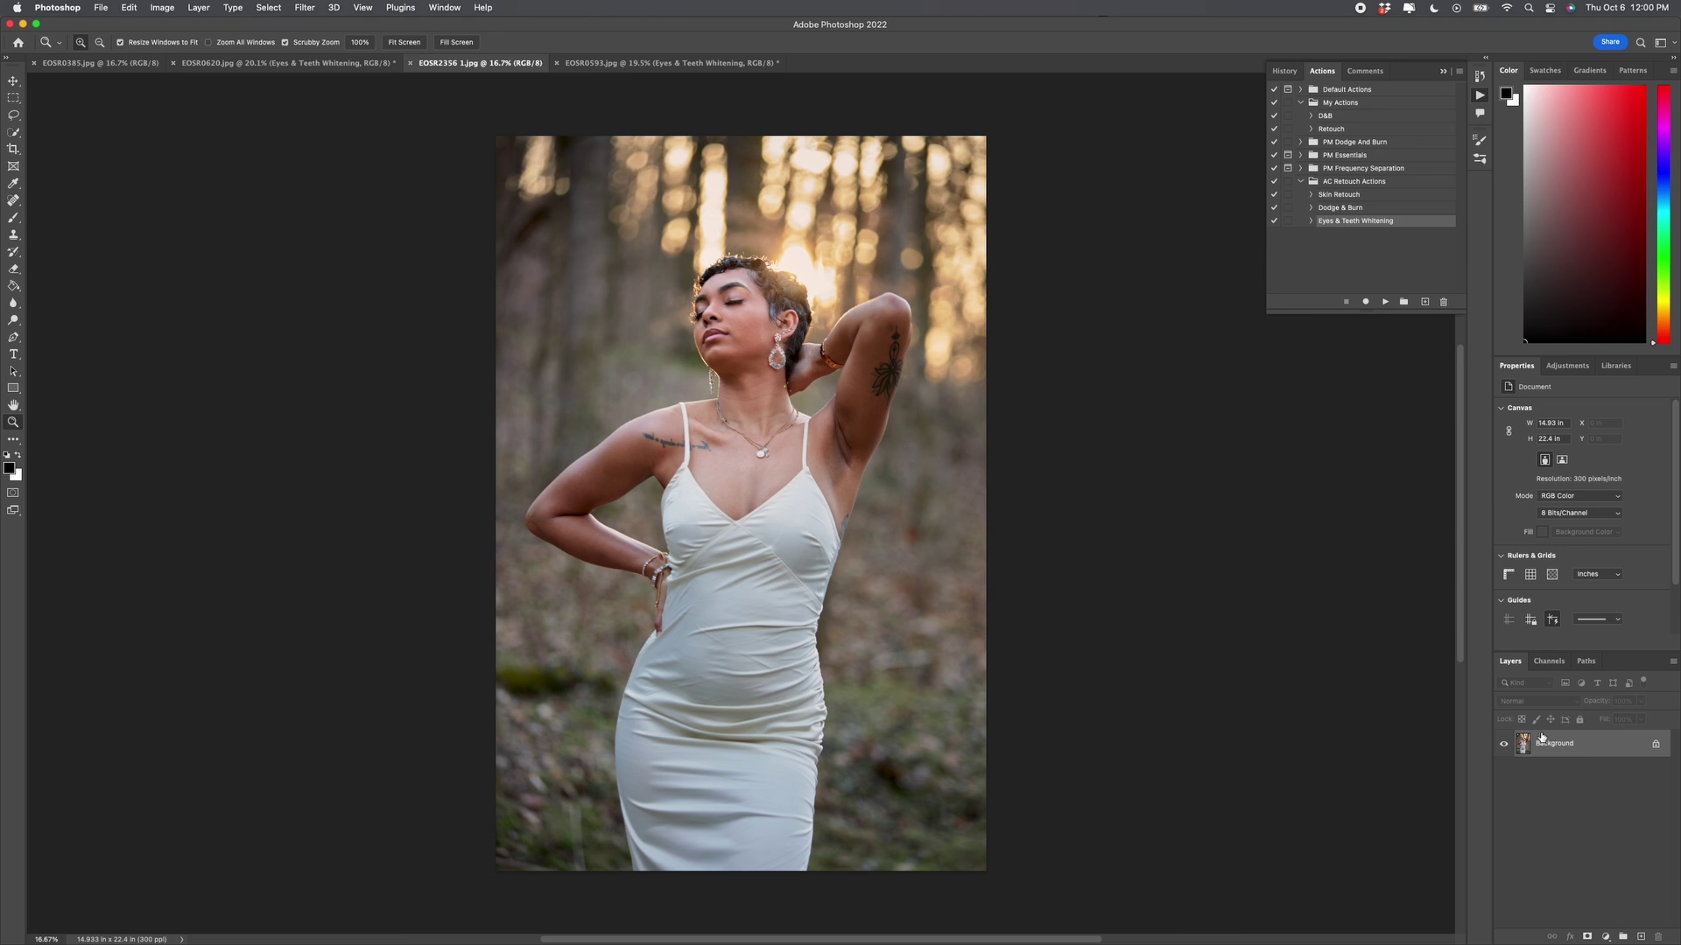
key("super+j")
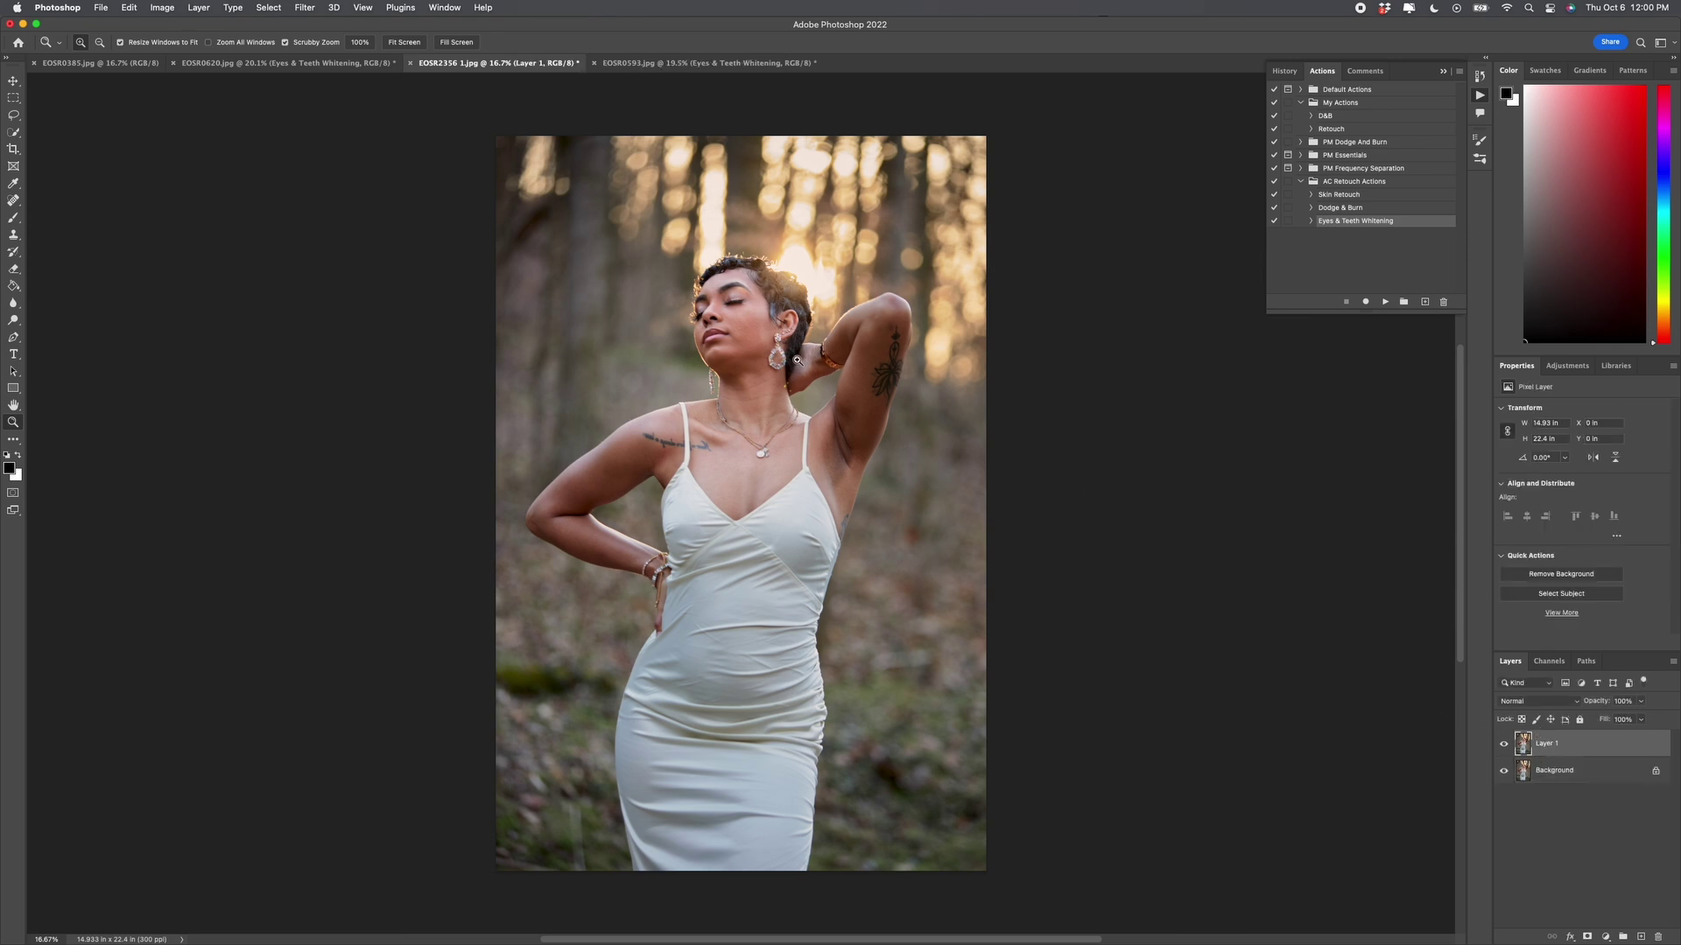
- Remove the blemishes on the woman's face, neck and chest on Layer 1 with the Spot Healing Brush
scroll(876, 385, "left", 10)
scroll(887, 390, "right", 9)
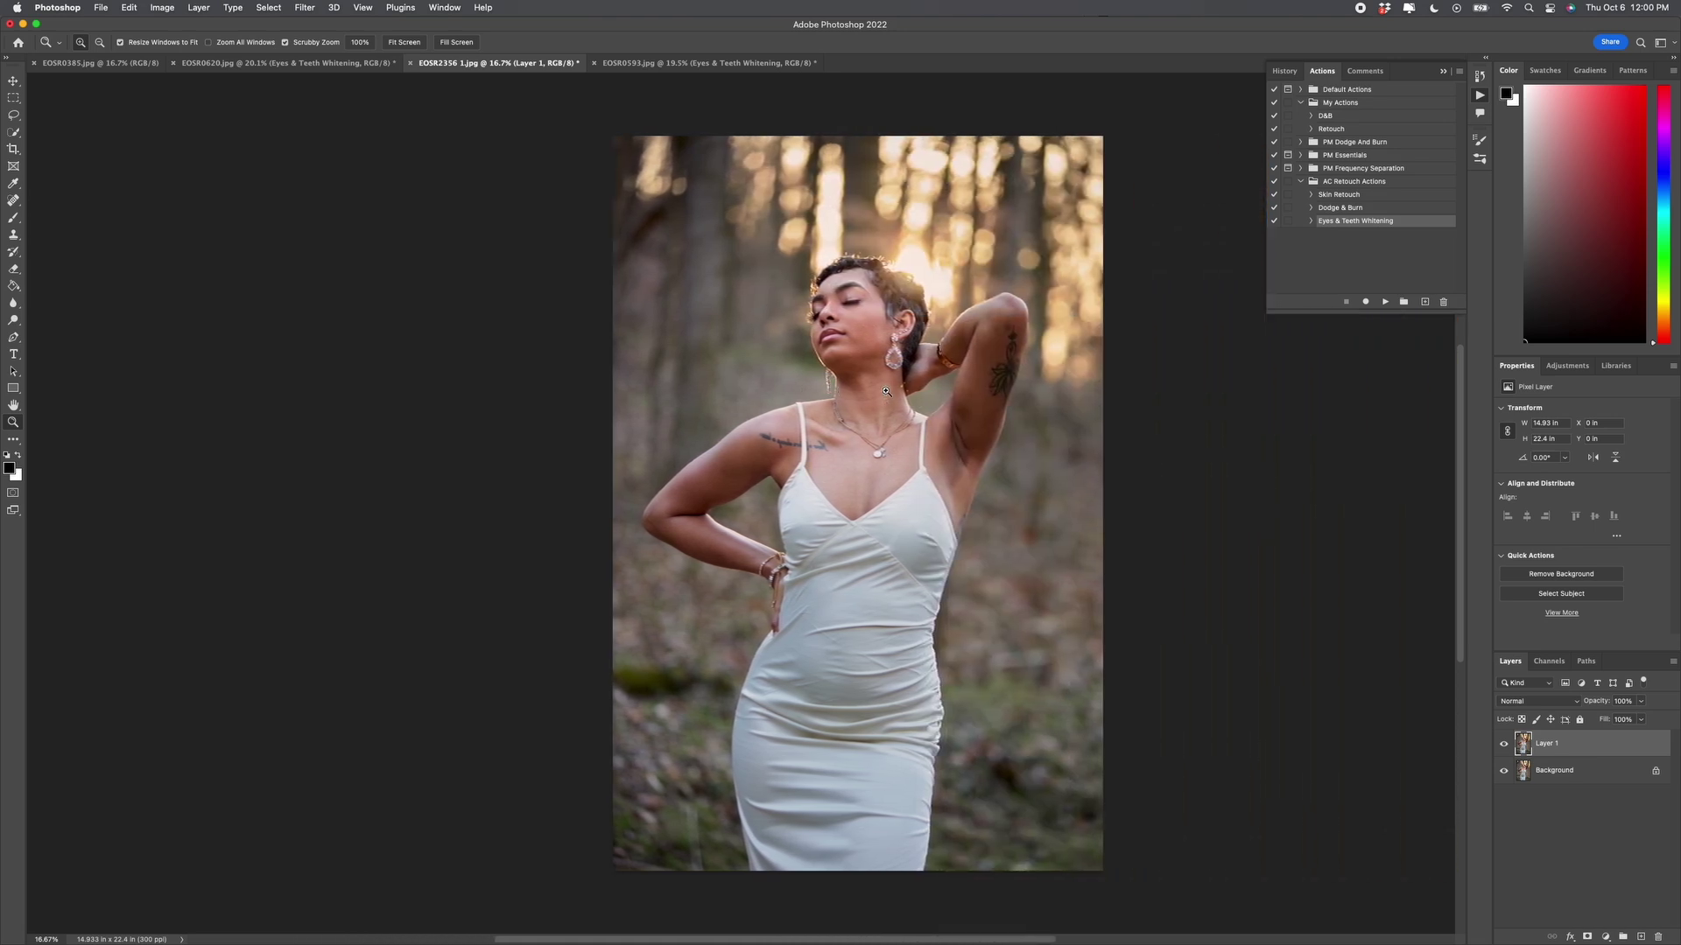
left_click(822, 318)
left_click(822, 318)
left_click(822, 318)
left_click(822, 318)
key("j")
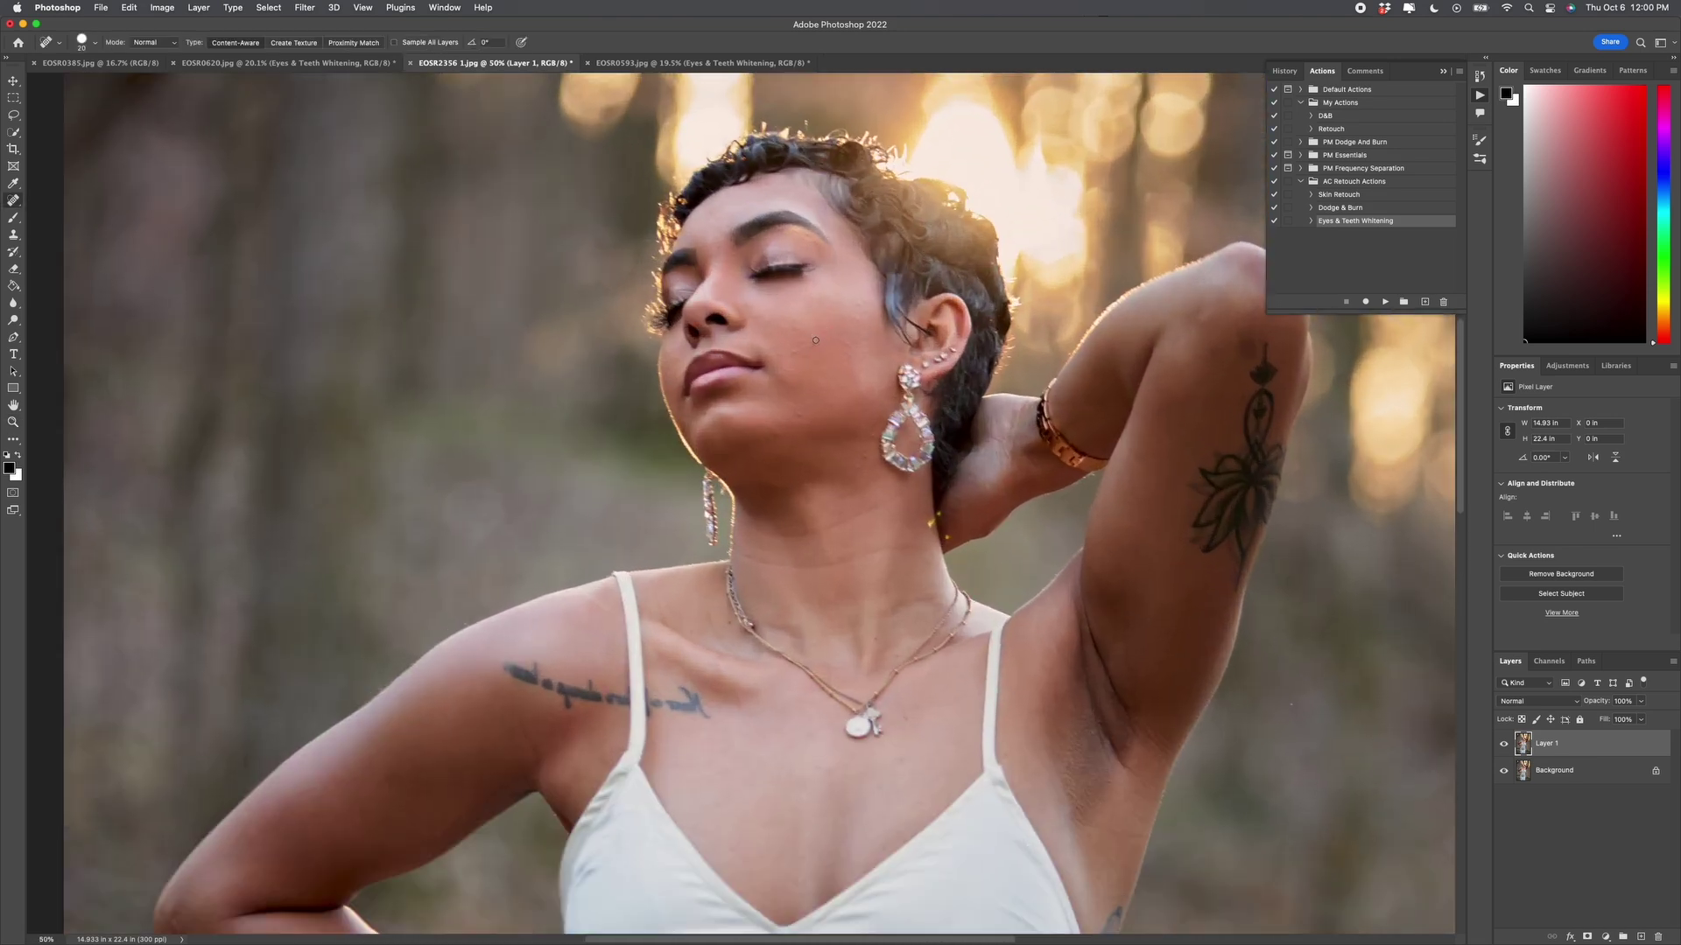
key("bracketright")
left_click(815, 340)
left_click(816, 643)
left_click(907, 718)
left_click(867, 338)
left_click(773, 324)
left_click(860, 352)
left_click(832, 295)
left_click(699, 216)
left_click(777, 421)
left_click(812, 356)
left_click(948, 539)
left_click(932, 522)
- Look over the dress, and try to remove the lettering tattoo below the shoulder with an enlarged Spot Healing Brush
scroll(798, 607, "down", 15)
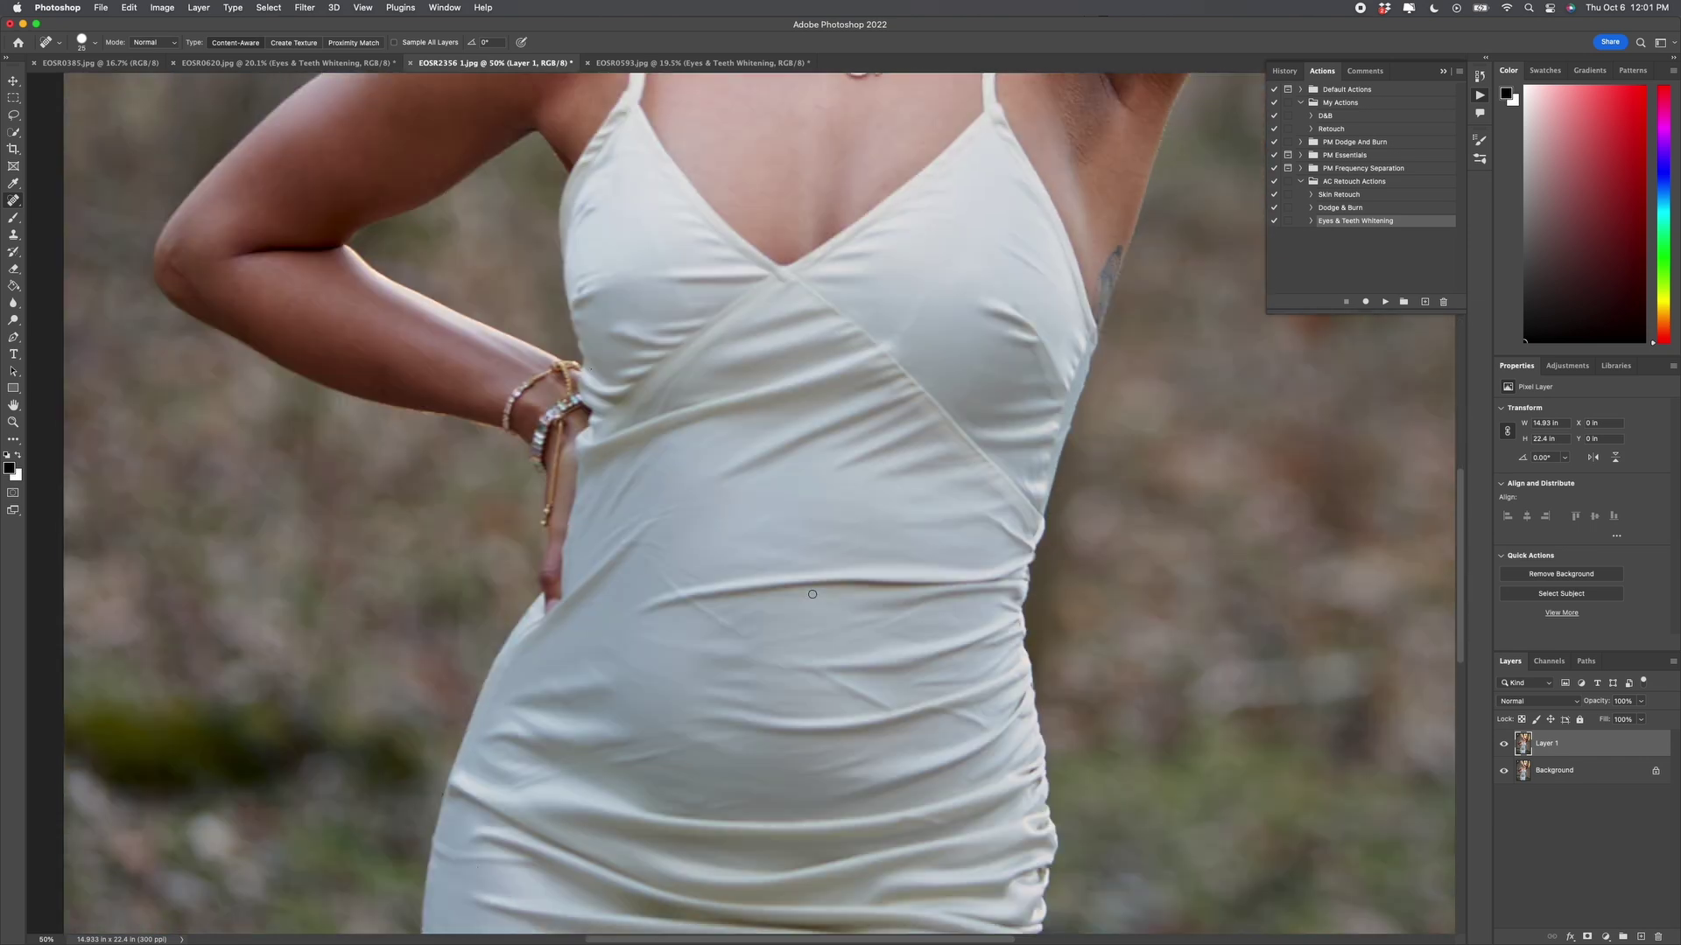
scroll(812, 594, "down", 15)
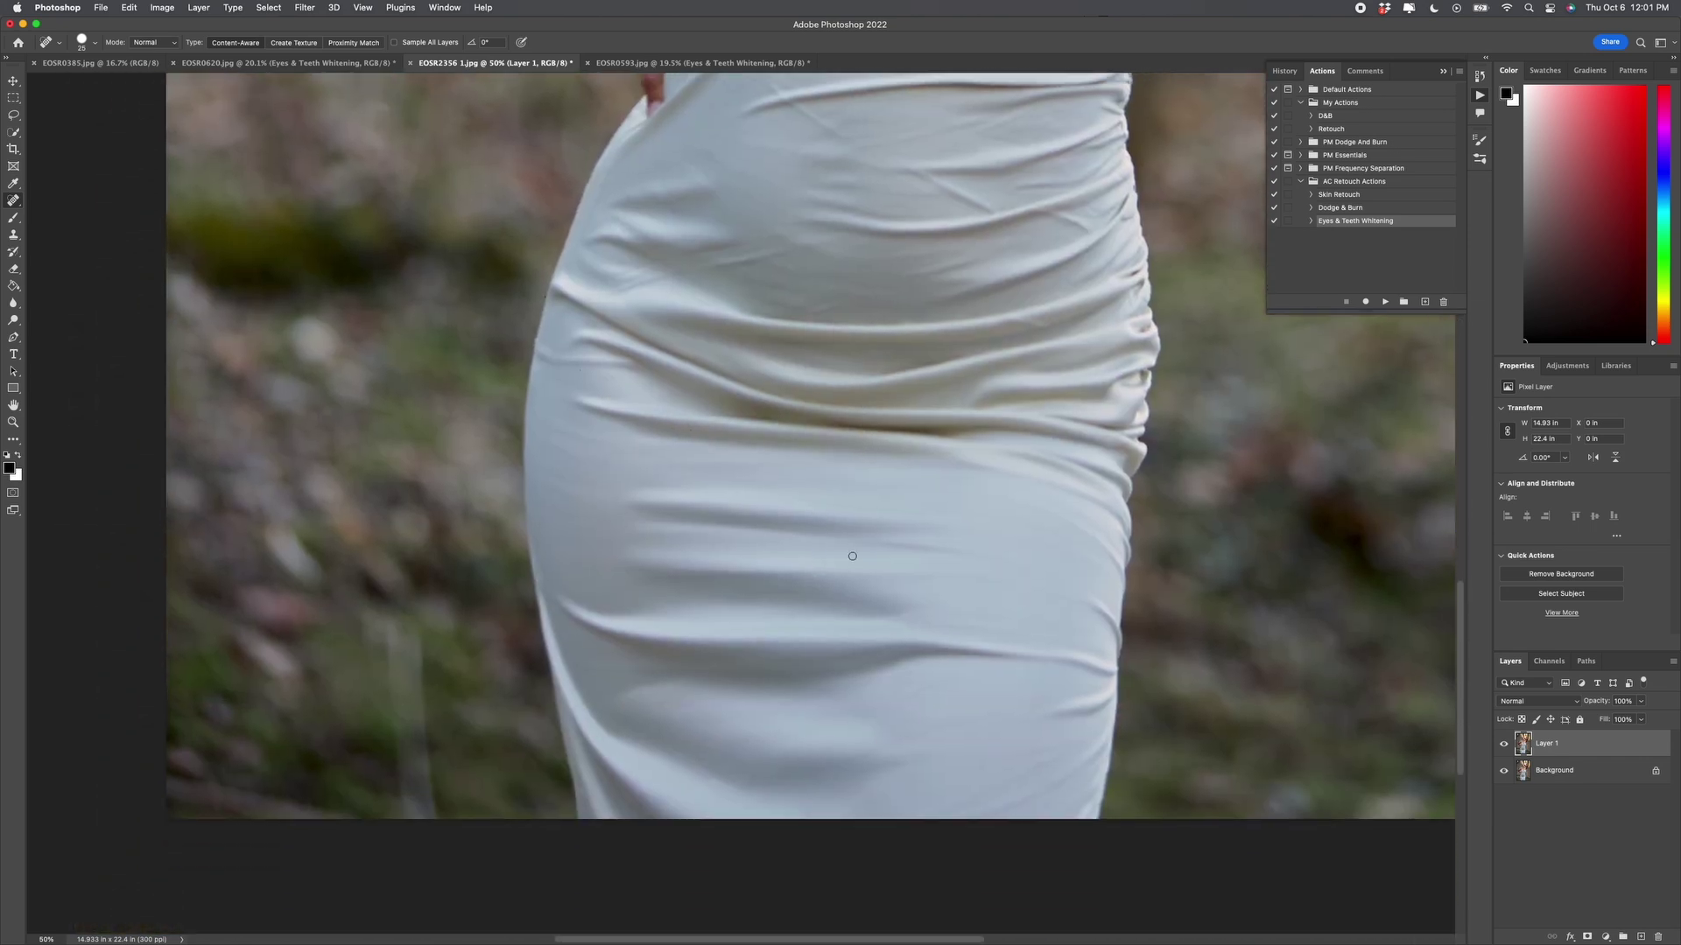
scroll(852, 556, "right", 2)
scroll(878, 542, "up", 15)
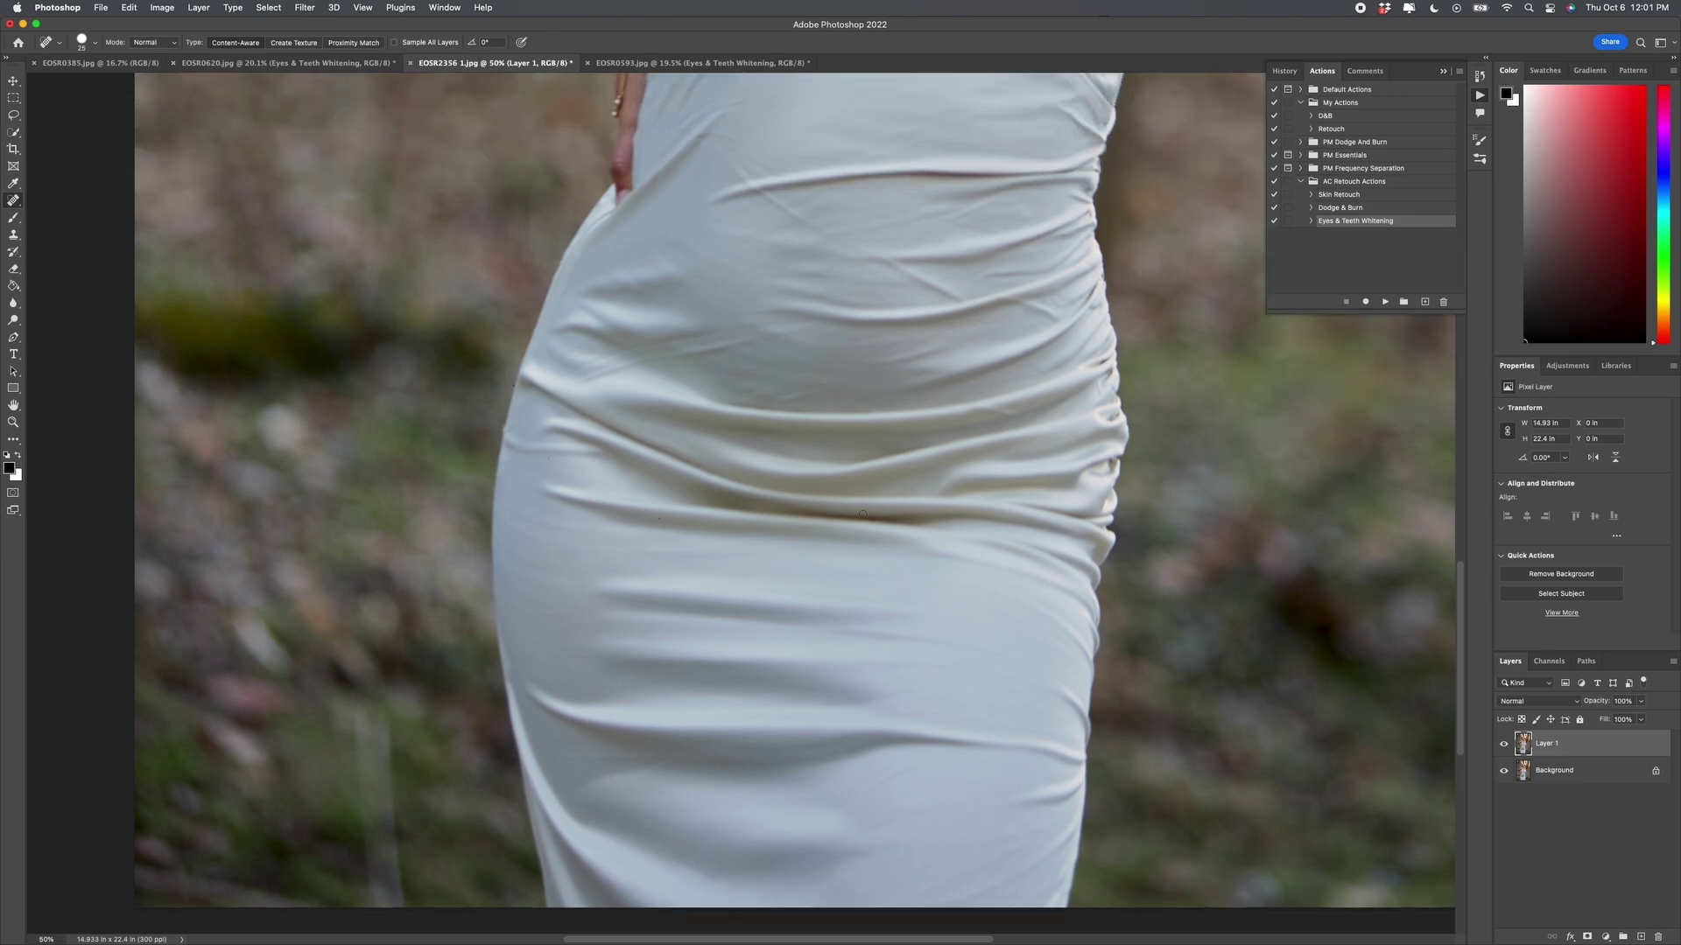
scroll(863, 514, "up", 10)
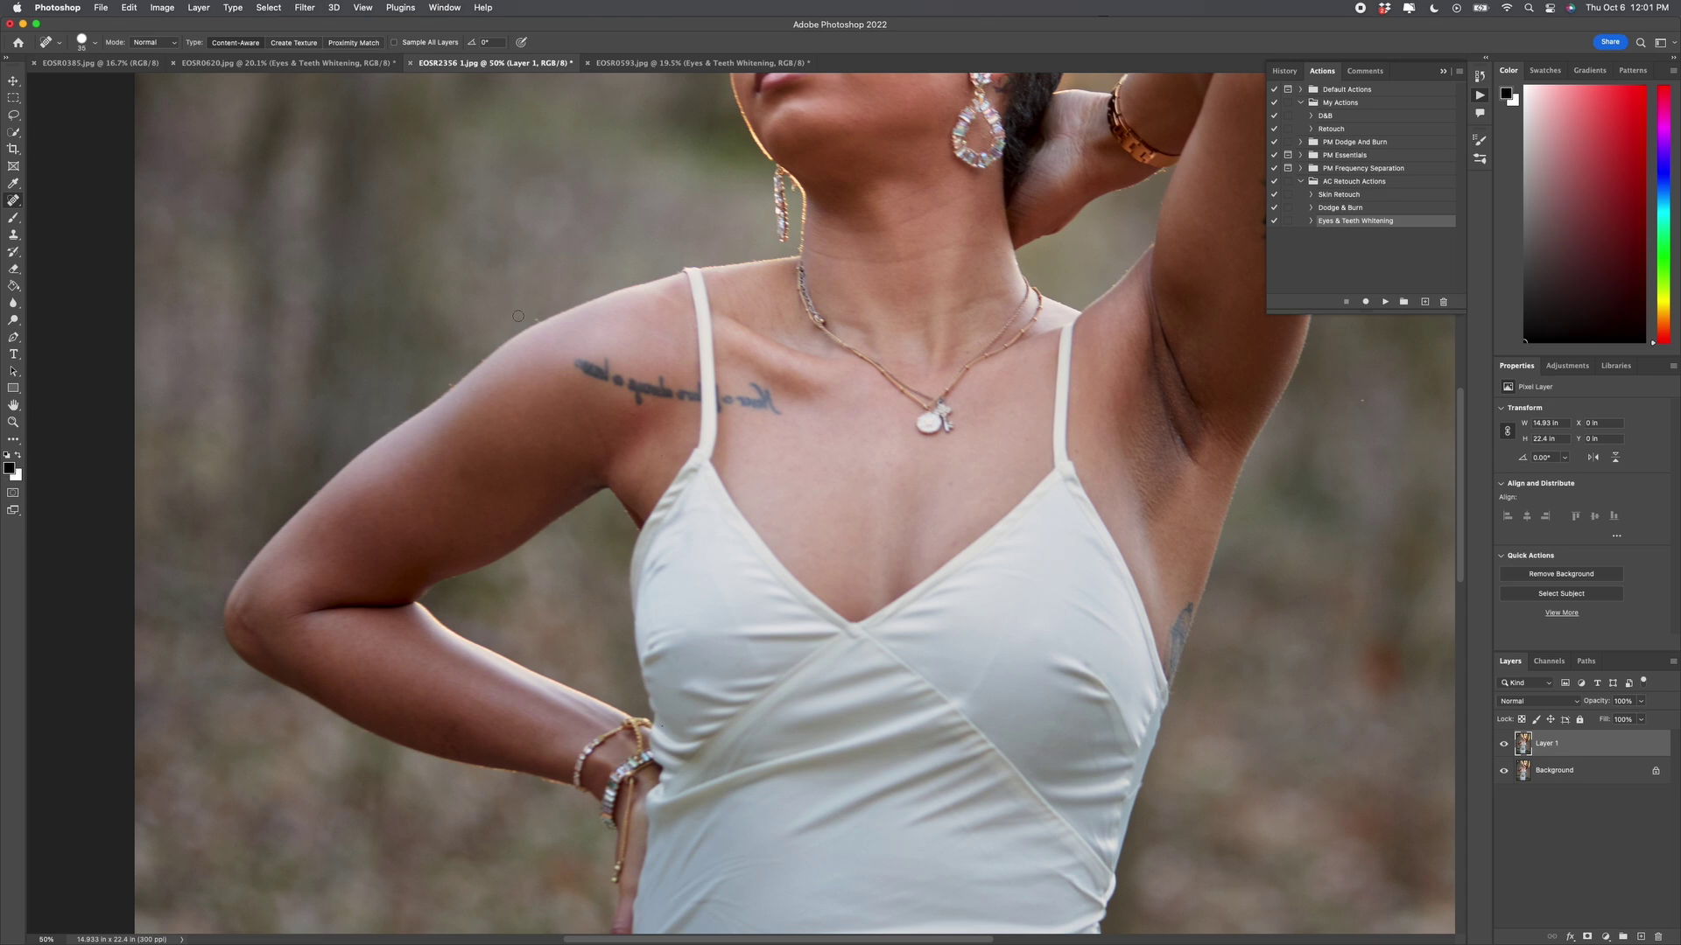
key("bracketright")
key("bracketright")
key("bracketright")
key("bracketright")
mouse_move(606, 378)
left_mouse_down()
mouse_move(584, 367)
mouse_move(658, 392)
left_mouse_up()
left_click(650, 390)
left_click_drag(661, 382, 661, 382)
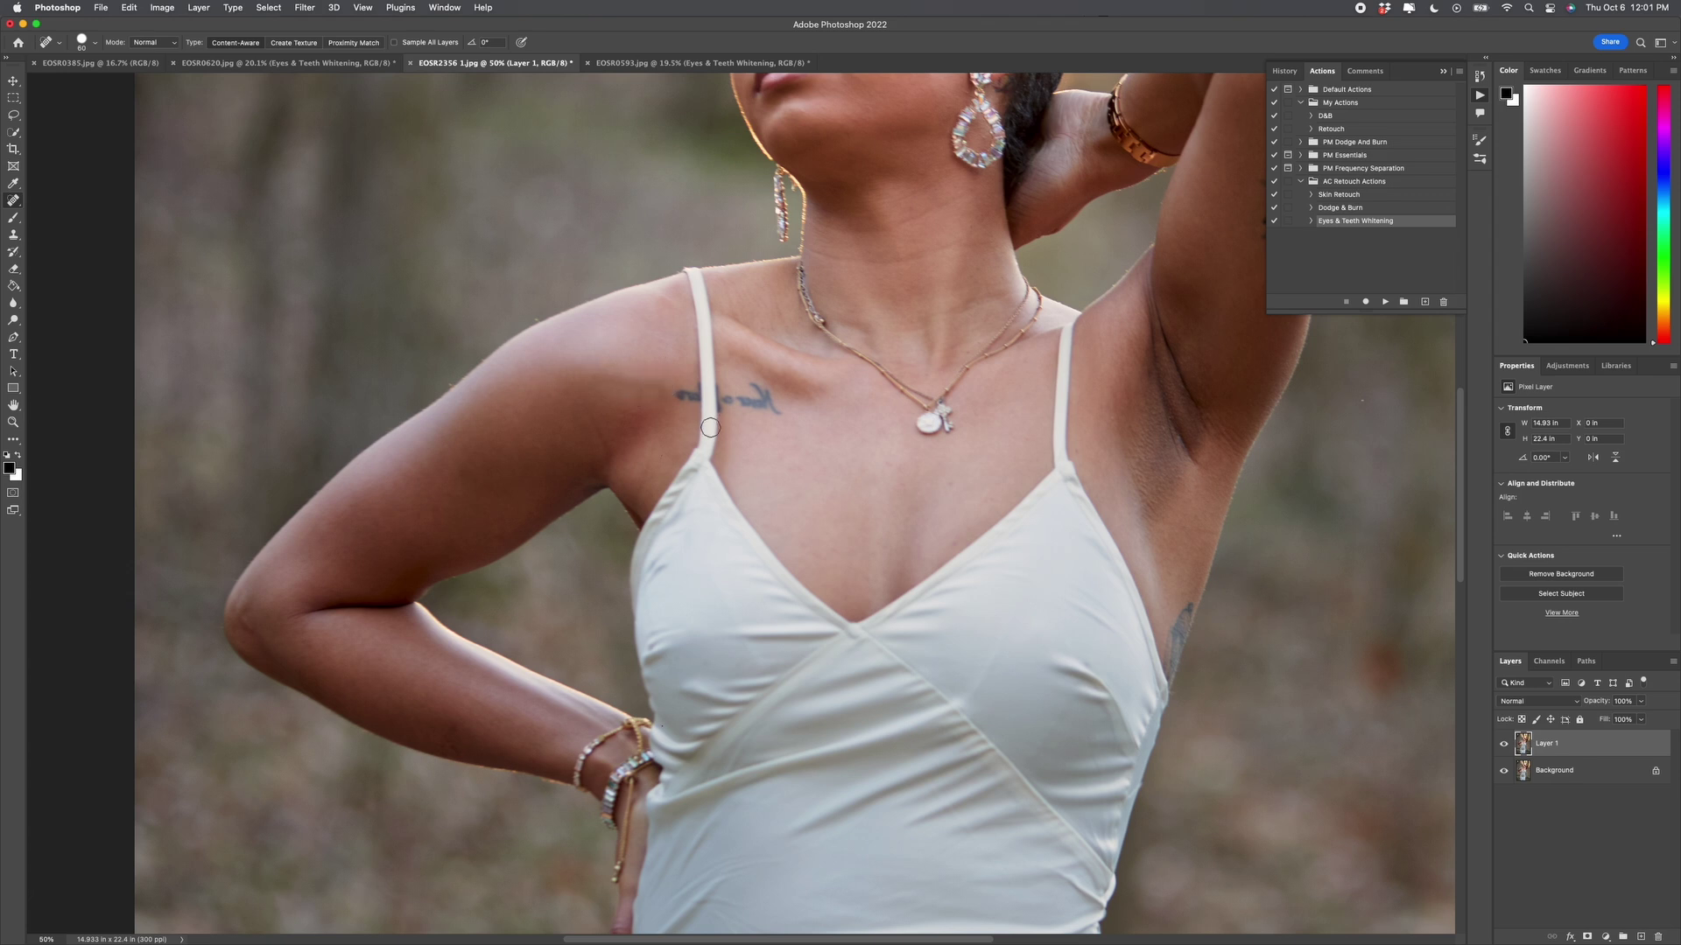
- Undo the healing strokes over the lettering tattoo
key("super+z")
key("super+z")
key("super+z")
key("super+z")
key("super+z")
key("super+z")
key("super+z")
key("super+z")
key("super+z")
key("super+z")
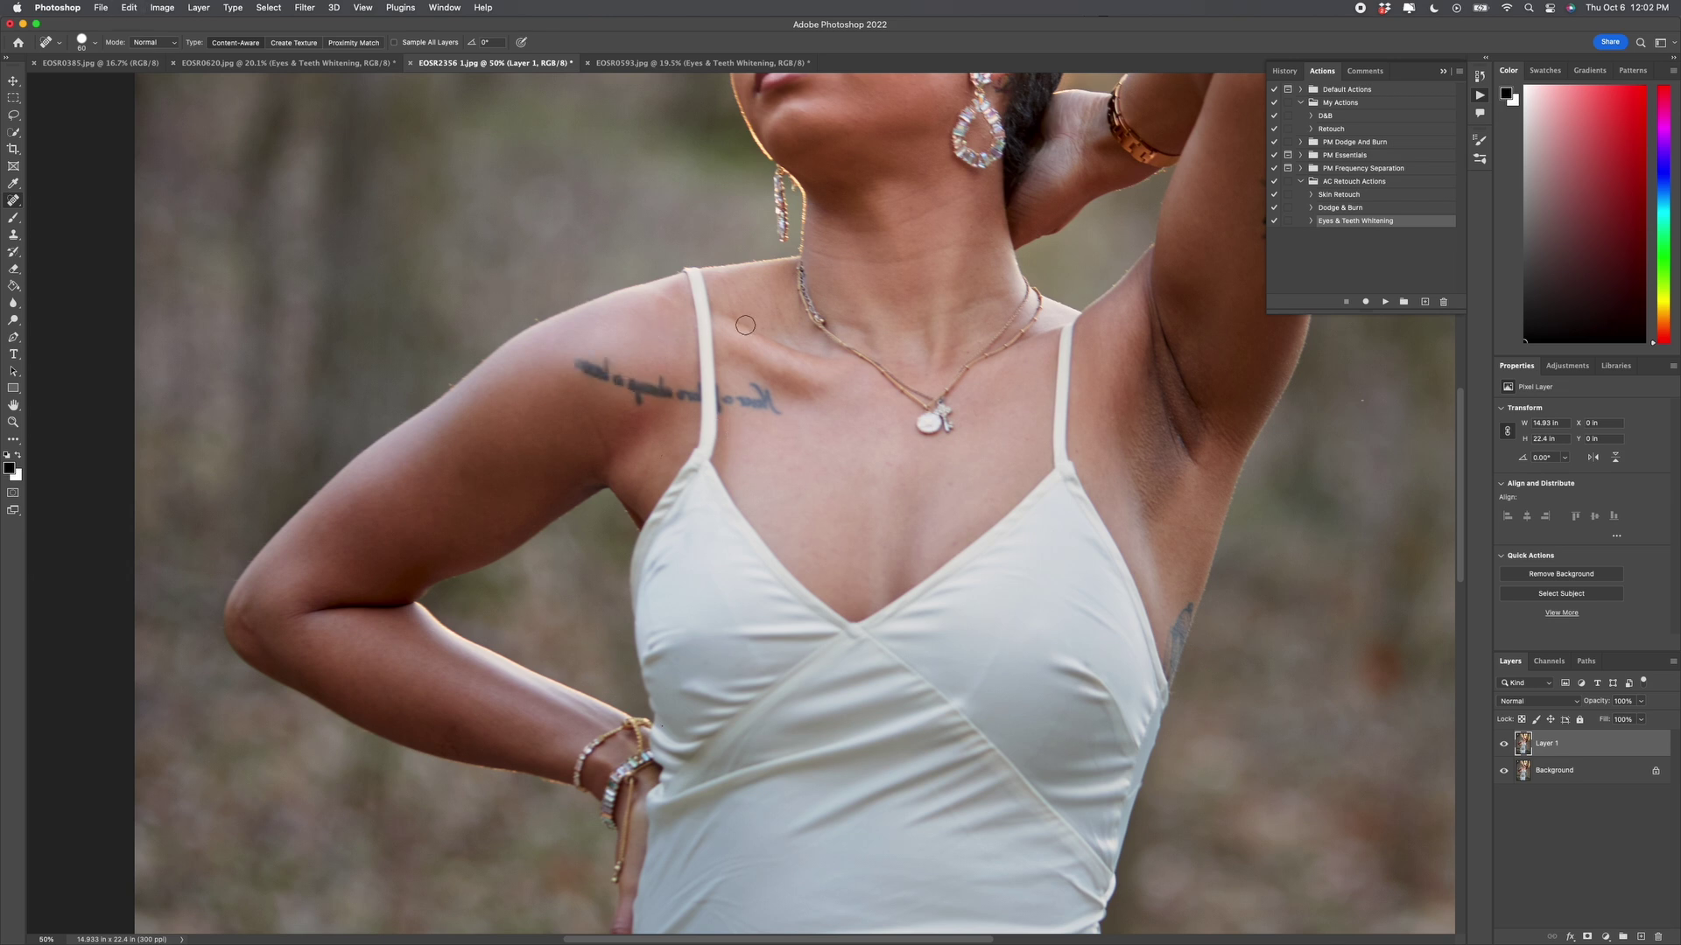
- Reduce the Spot Healing Brush size and examine the face and the flower tattoo on the raised arm
scroll(775, 284, "up", 5)
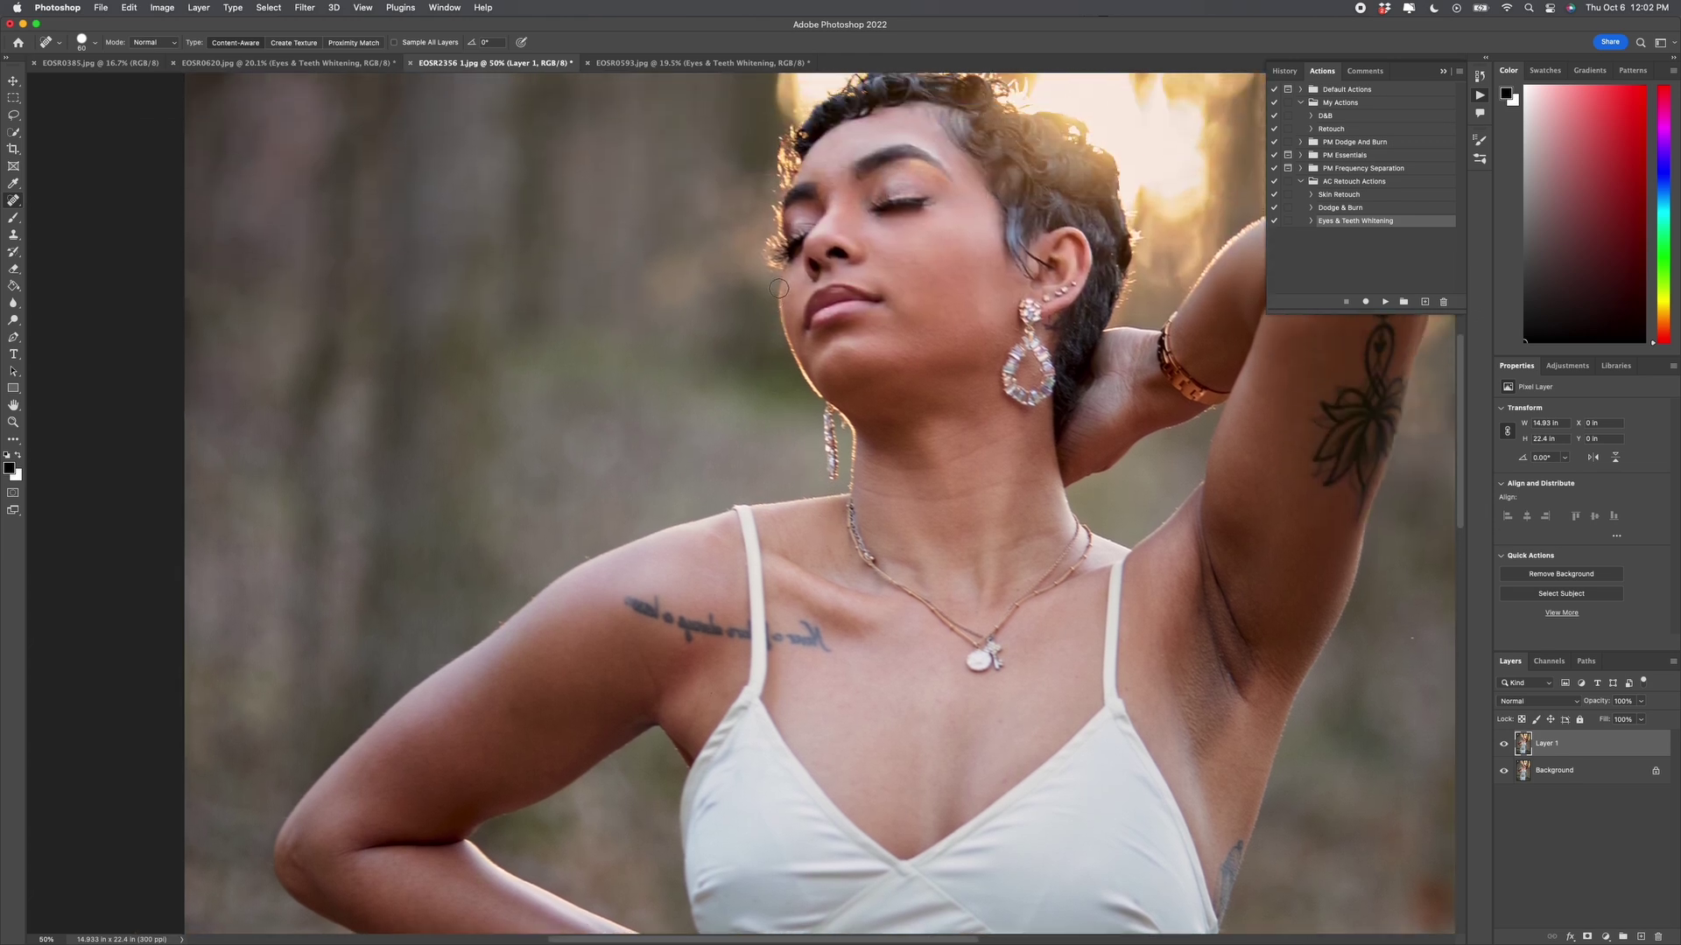
scroll(778, 288, "up", 3)
scroll(778, 289, "right", 5)
key("bracketleft")
key("bracketleft")
key("bracketleft")
key("bracketleft")
key("bracketleft")
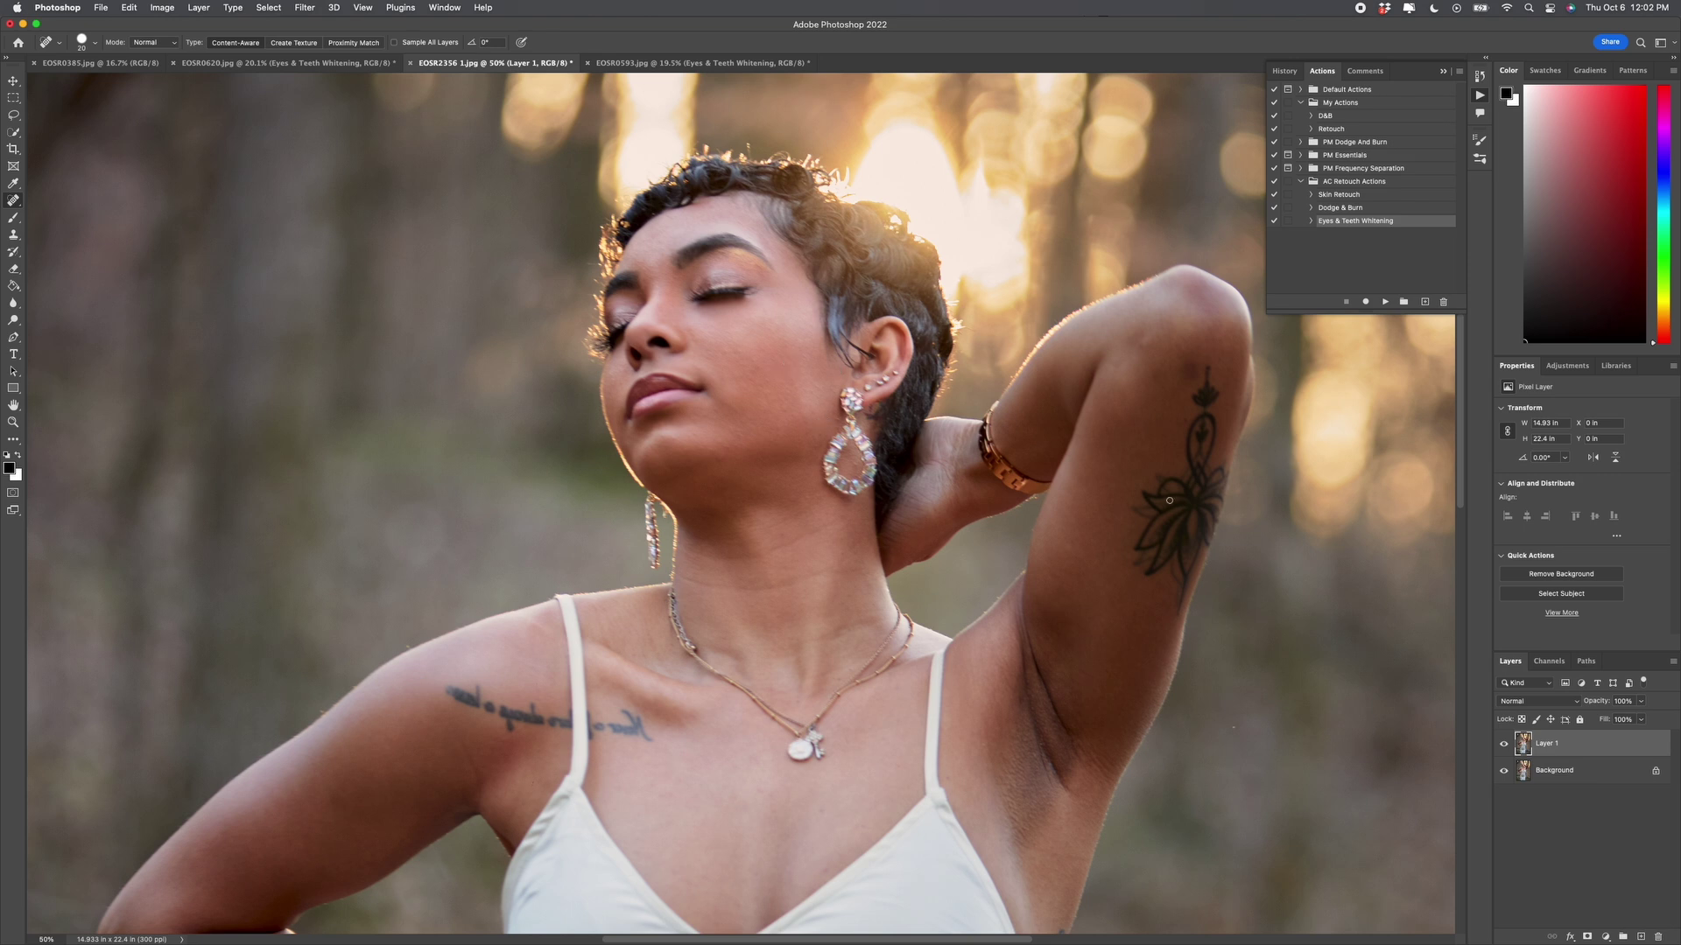
- Compare the healed portrait with the original in a wider view by hiding and showing Layer 1
key("z")
right_click(832, 433)
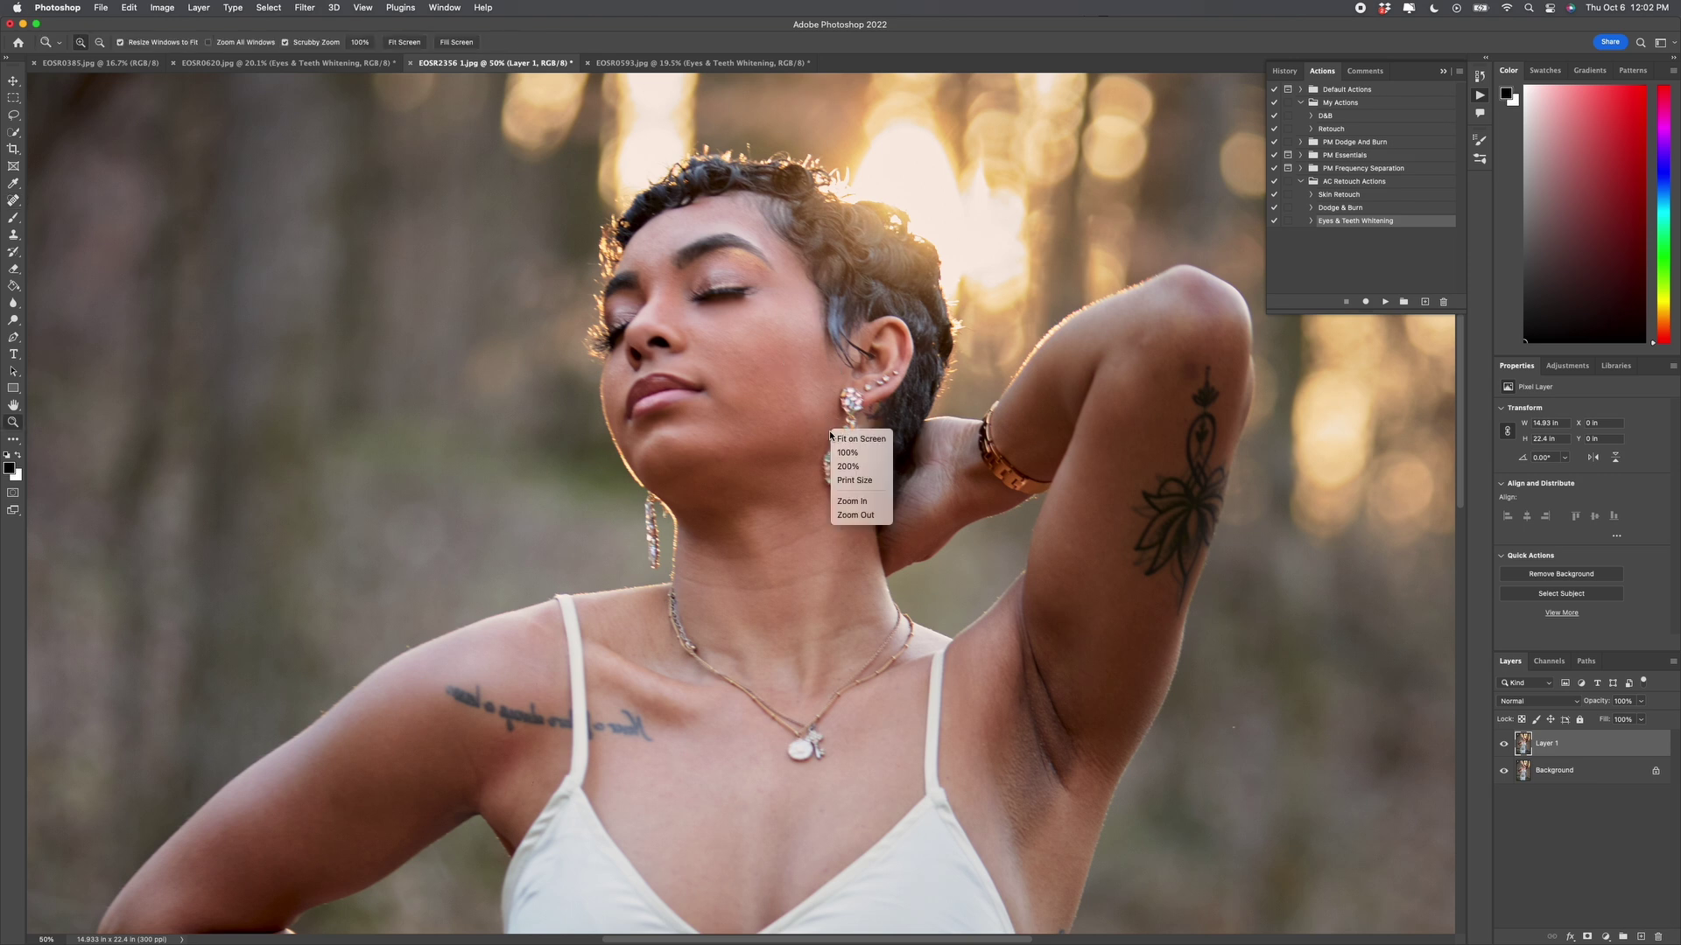
left_click(858, 516)
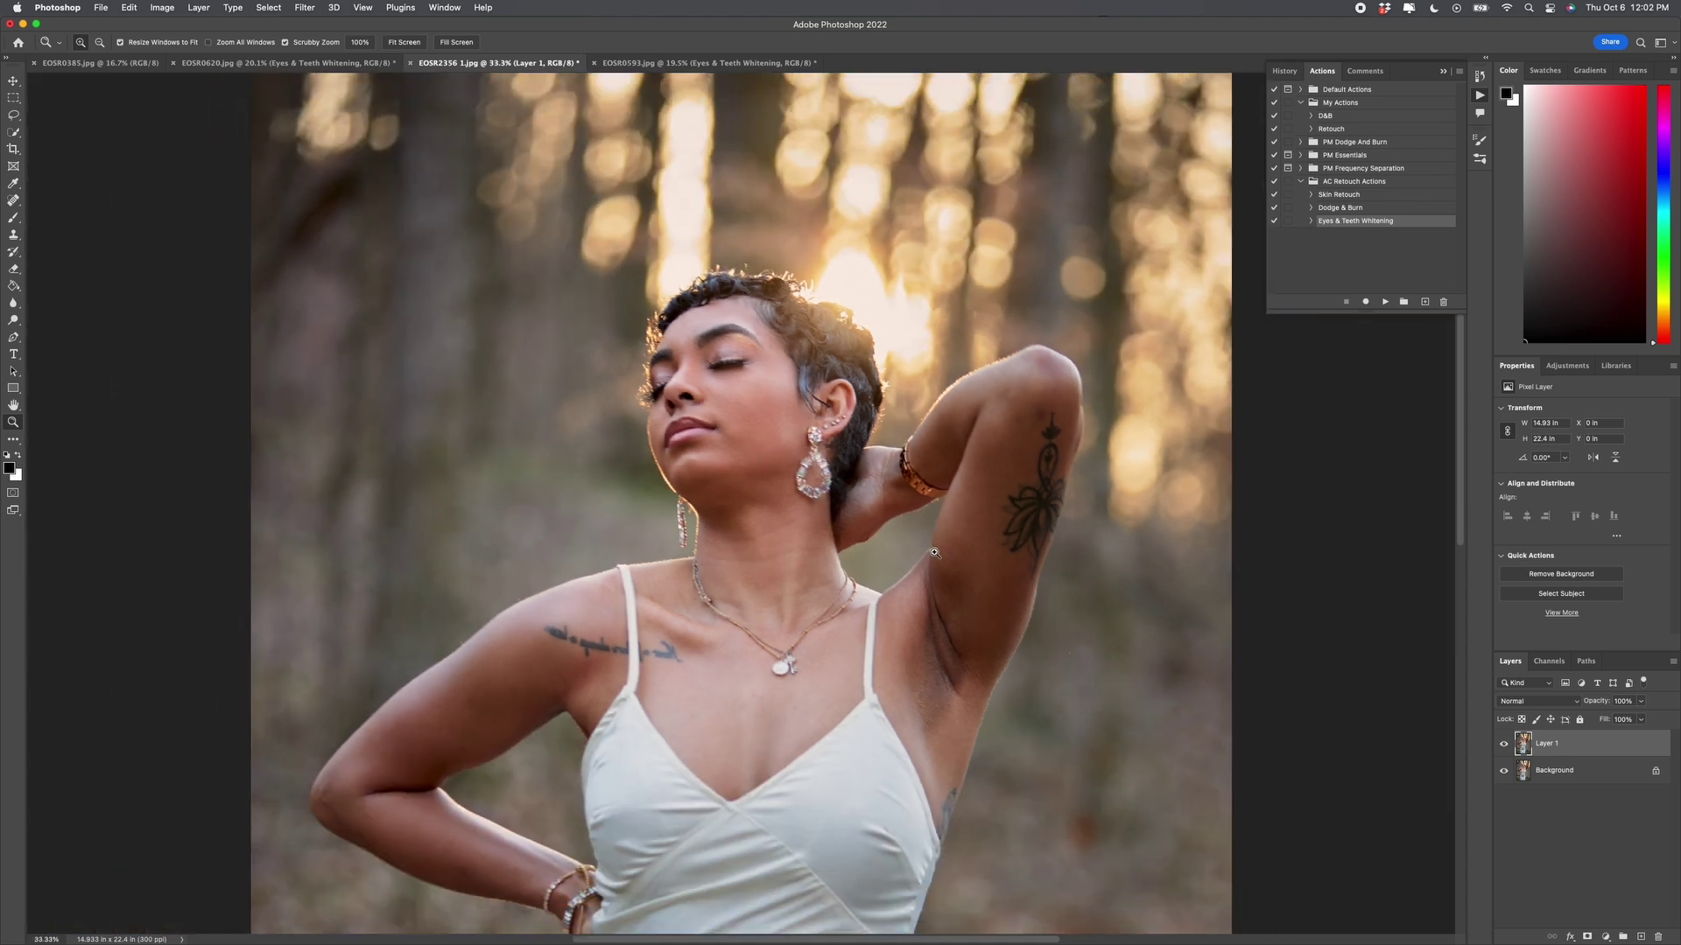
scroll(1099, 567, "down", 3)
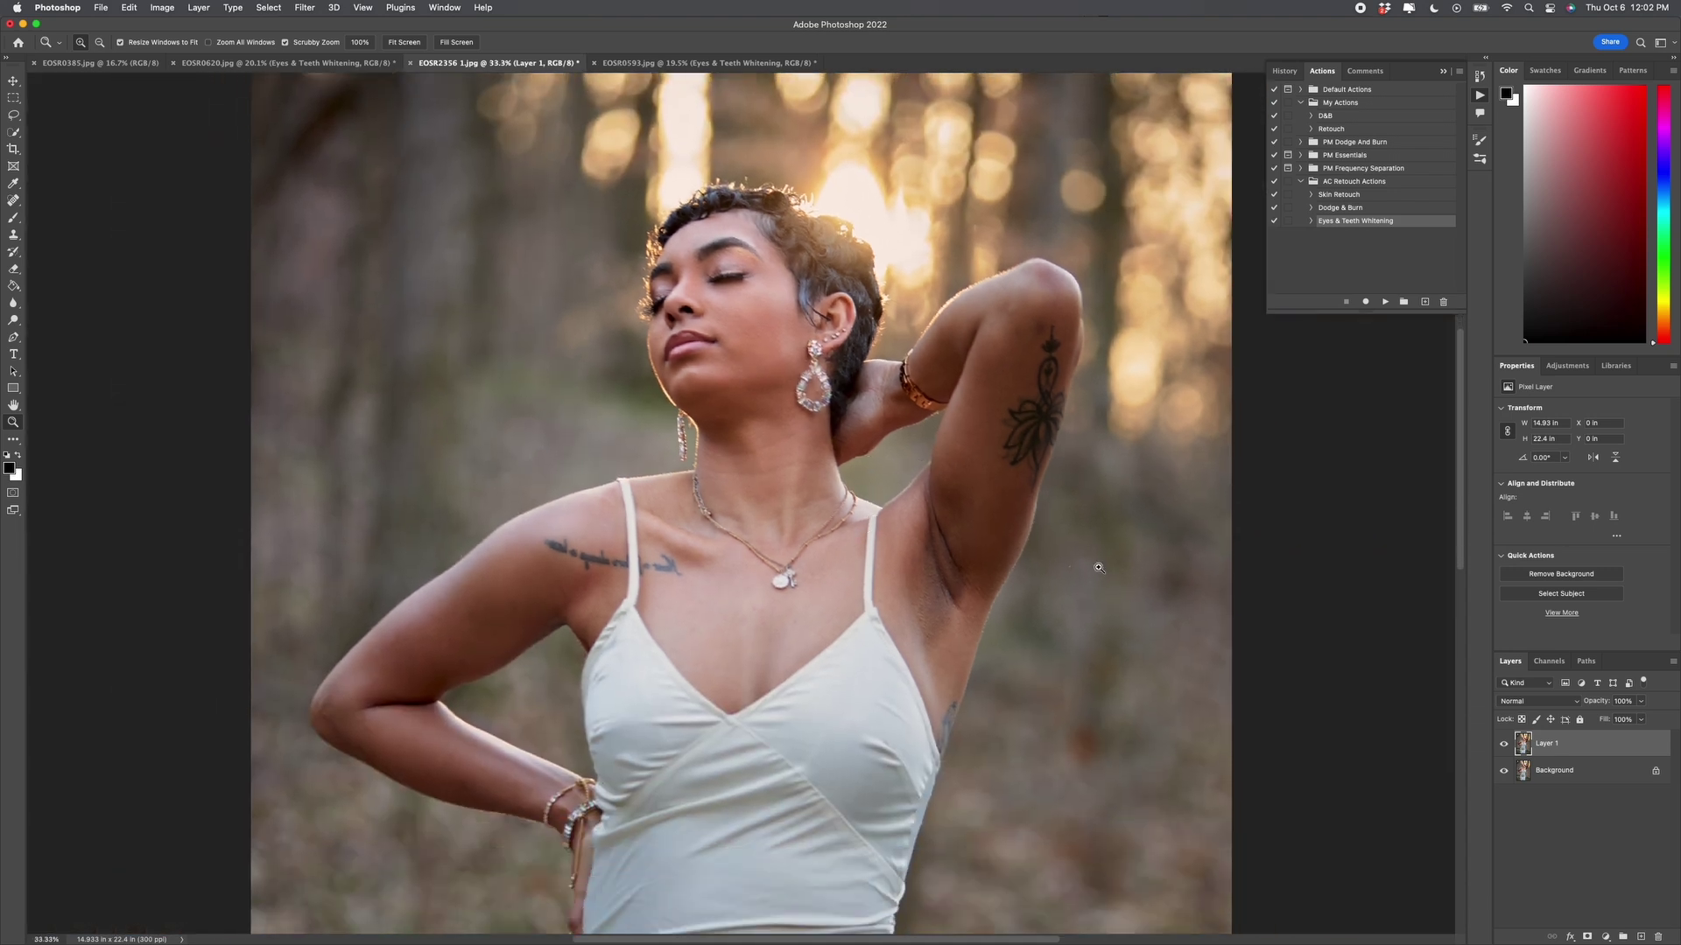
left_click(1505, 744)
left_click(1505, 744)
left_click(1505, 744)
left_click(1504, 744)
- Run the Skin Retouch action from AC Retouch Actions and pick the Brush tool for its layer mask
left_click(1340, 195)
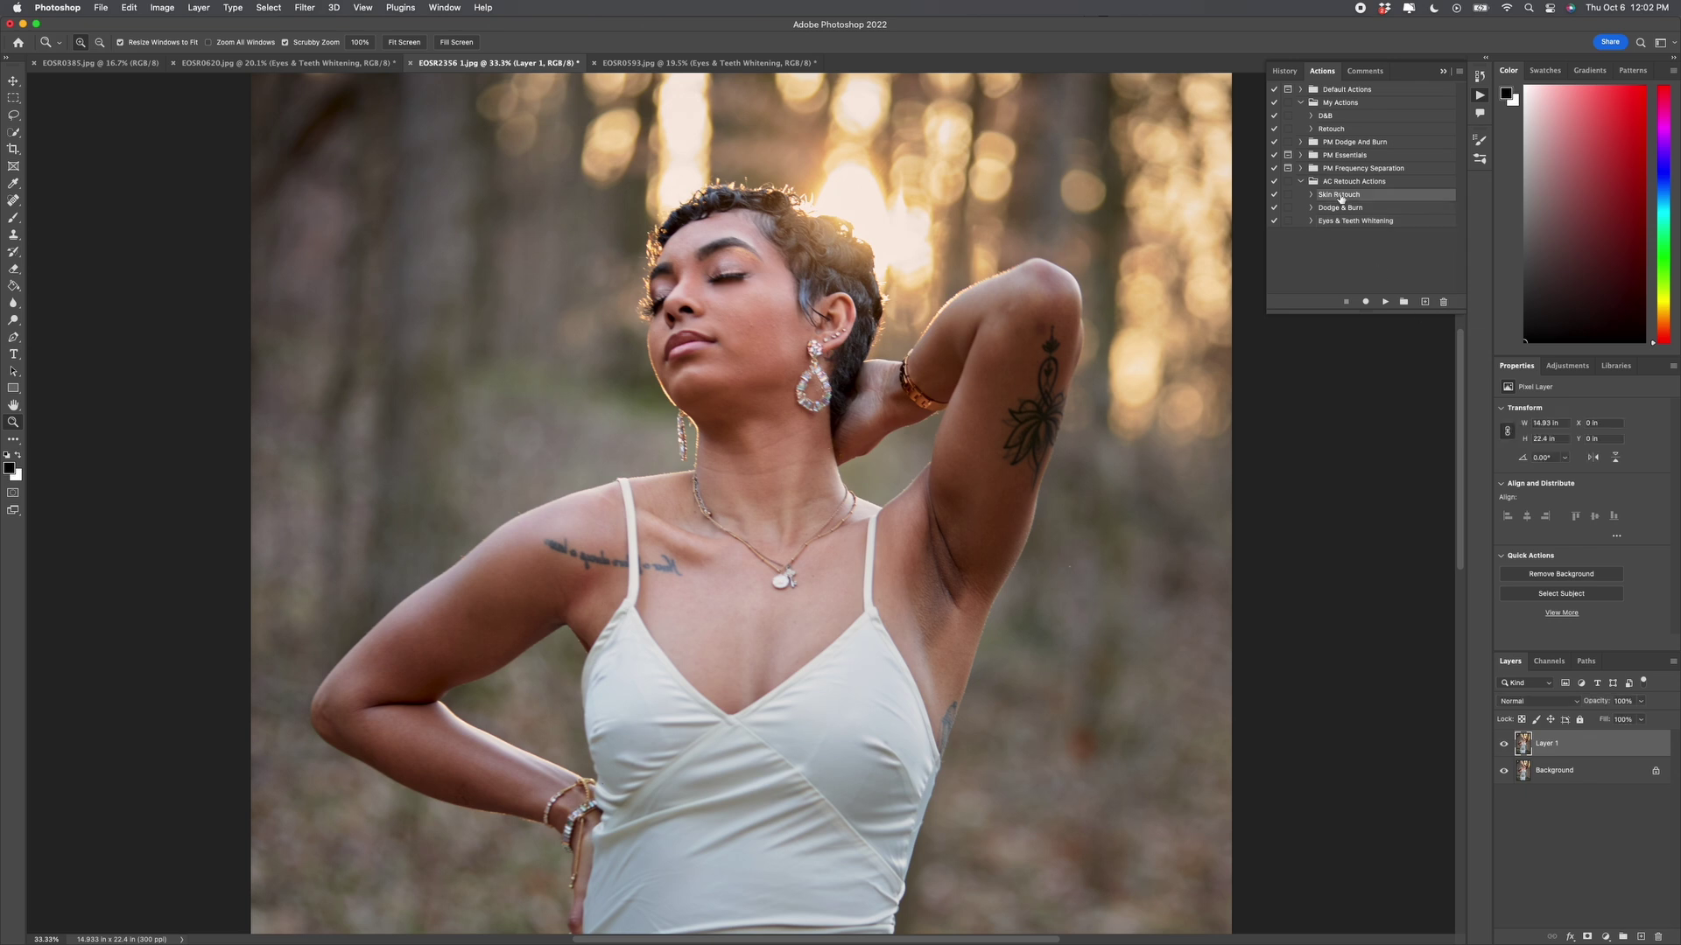
left_click(1385, 301)
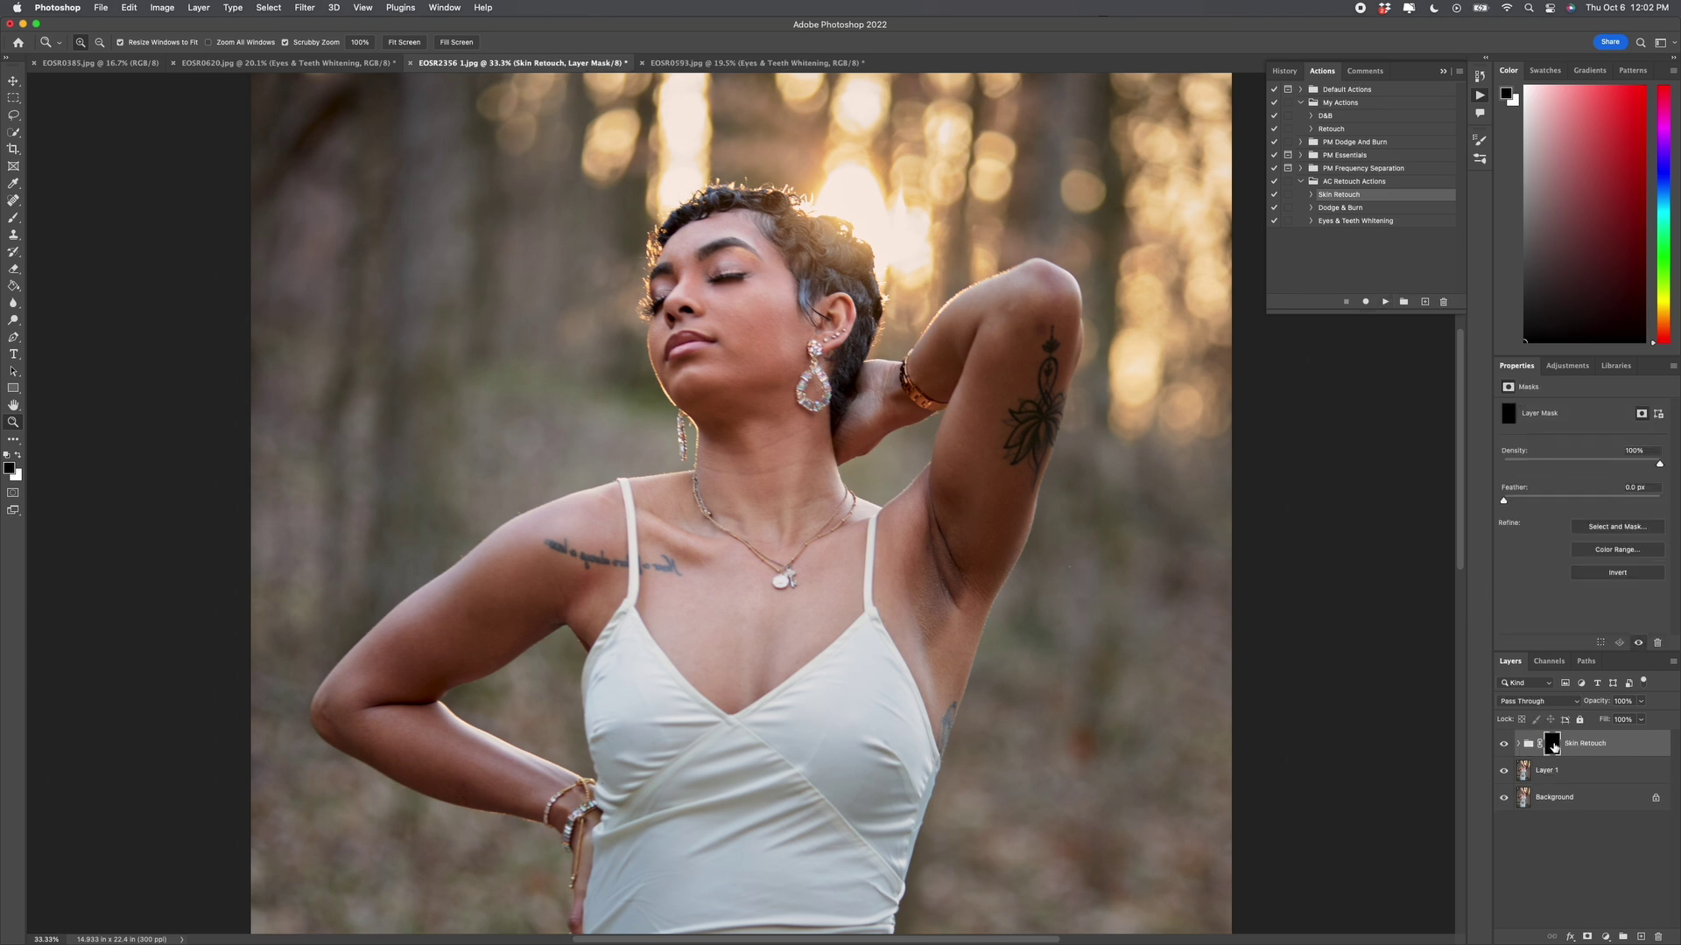
key("b")
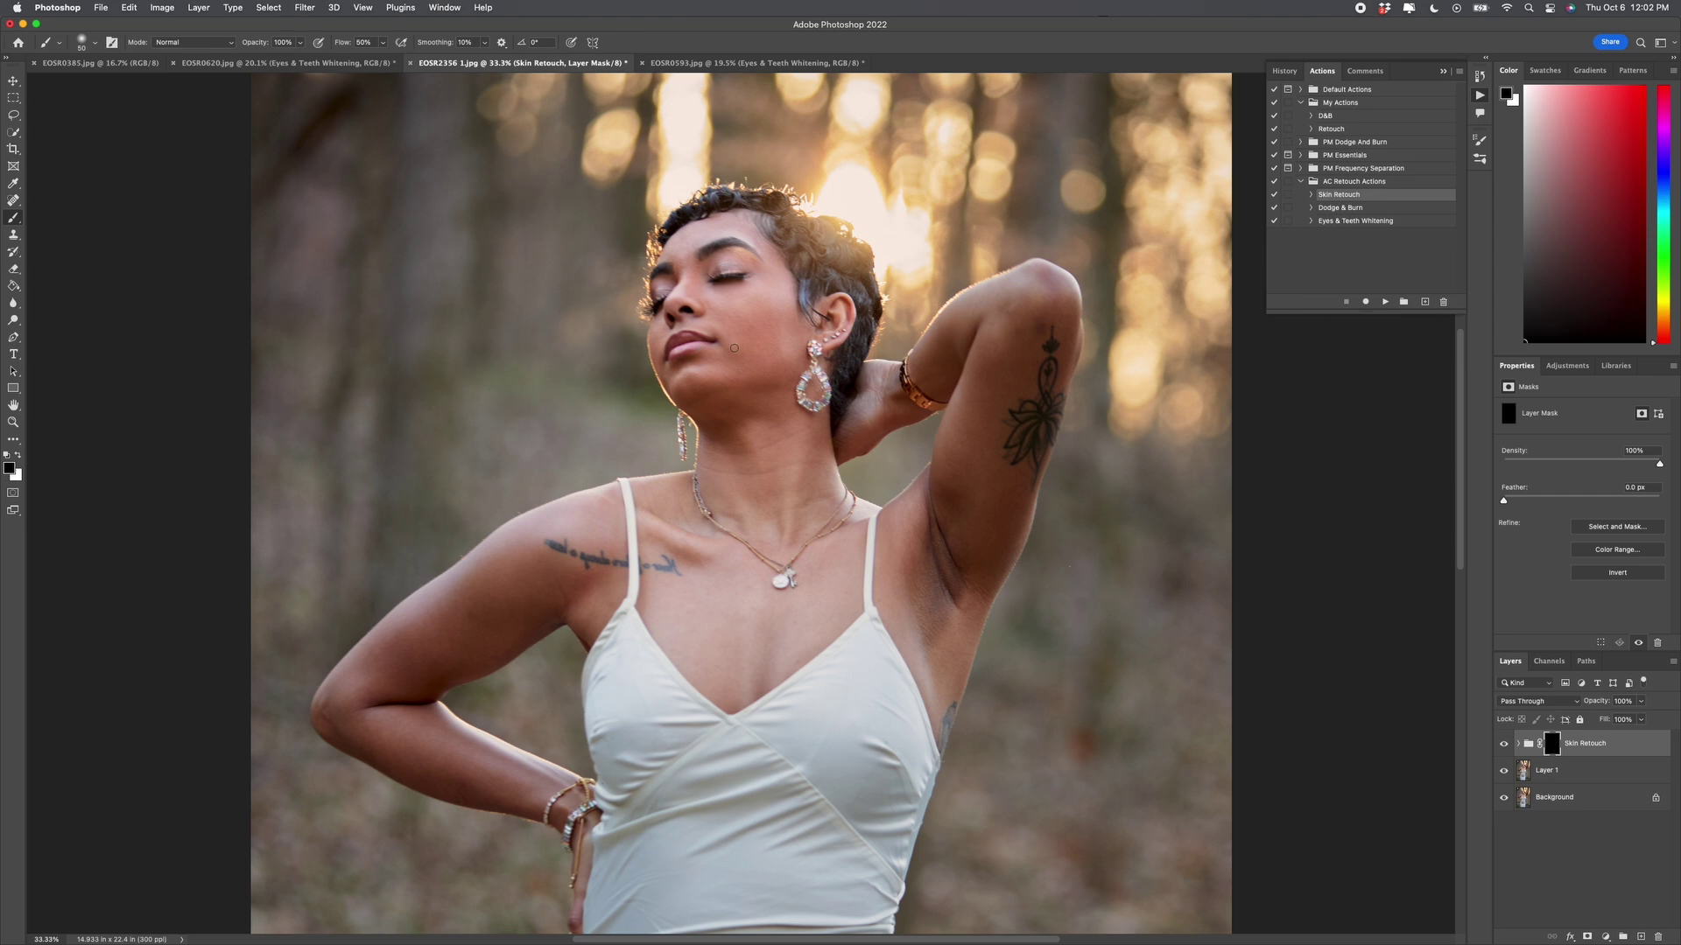
- Paint white on the Skin Retouch mask over the face, resizing the brush to suit each area of skin
key("bracketright")
key("bracketright")
key("bracketright")
key("bracketright")
key("bracketleft")
key("bracketleft")
key("bracketleft")
key("bracketleft")
key("bracketright")
key("bracketright")
key("x")
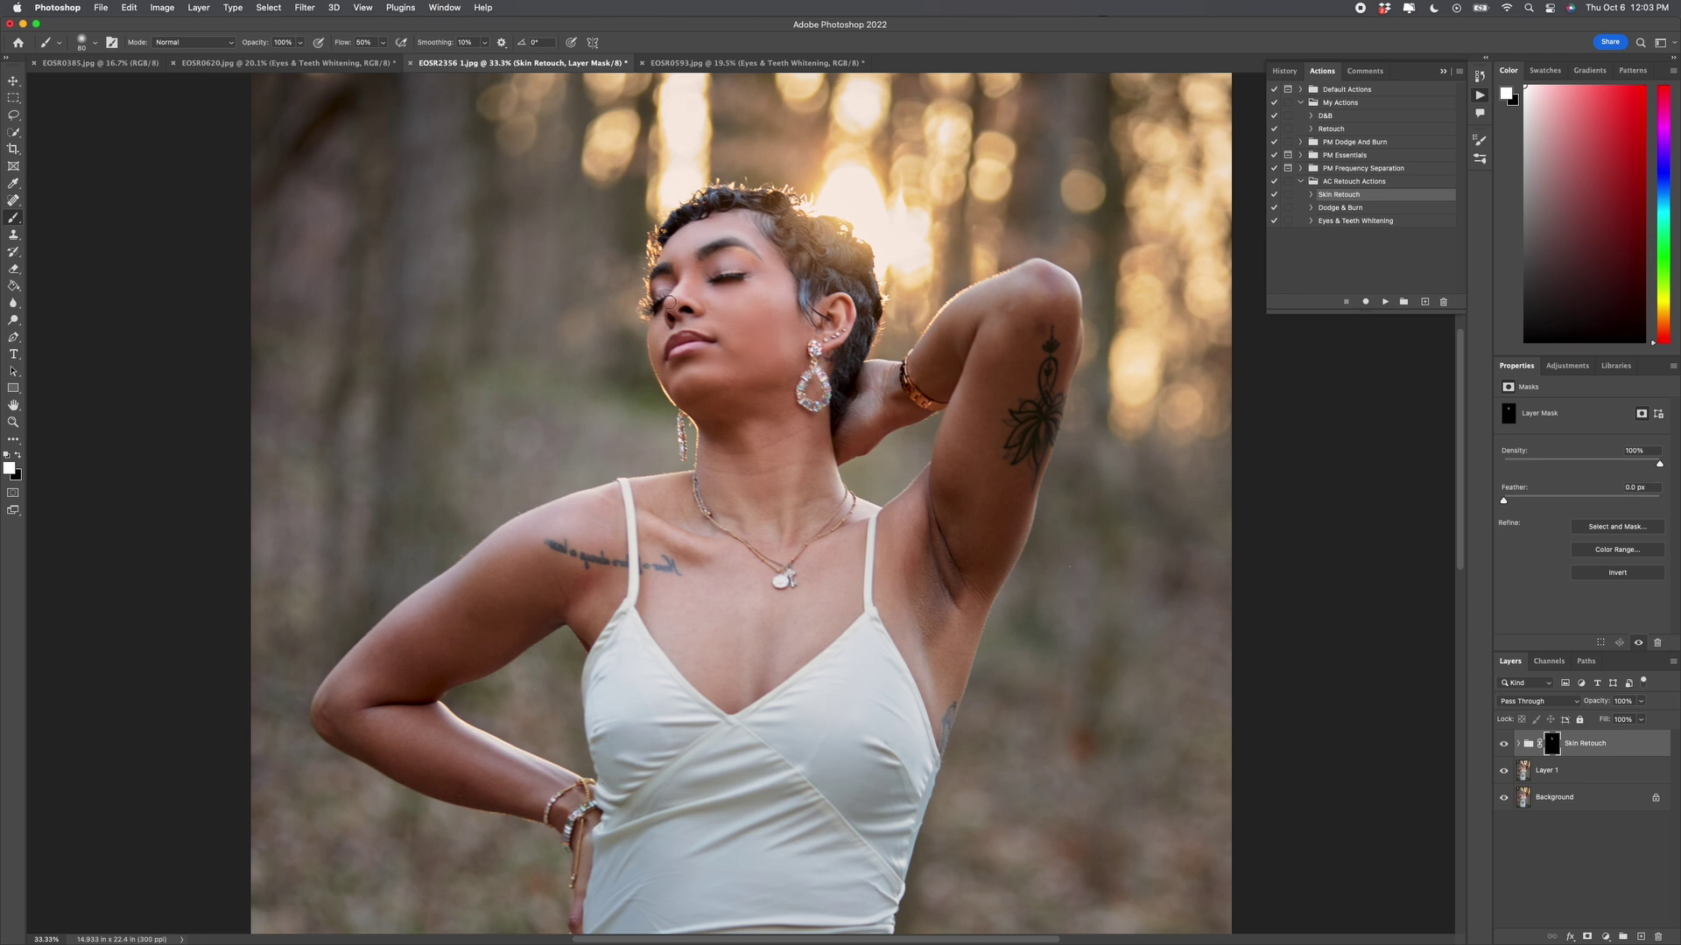
- Continue revealing the Skin Retouch smoothing on the face and neck at 50% zoom with a resized white brush
key("z")
left_click(671, 307)
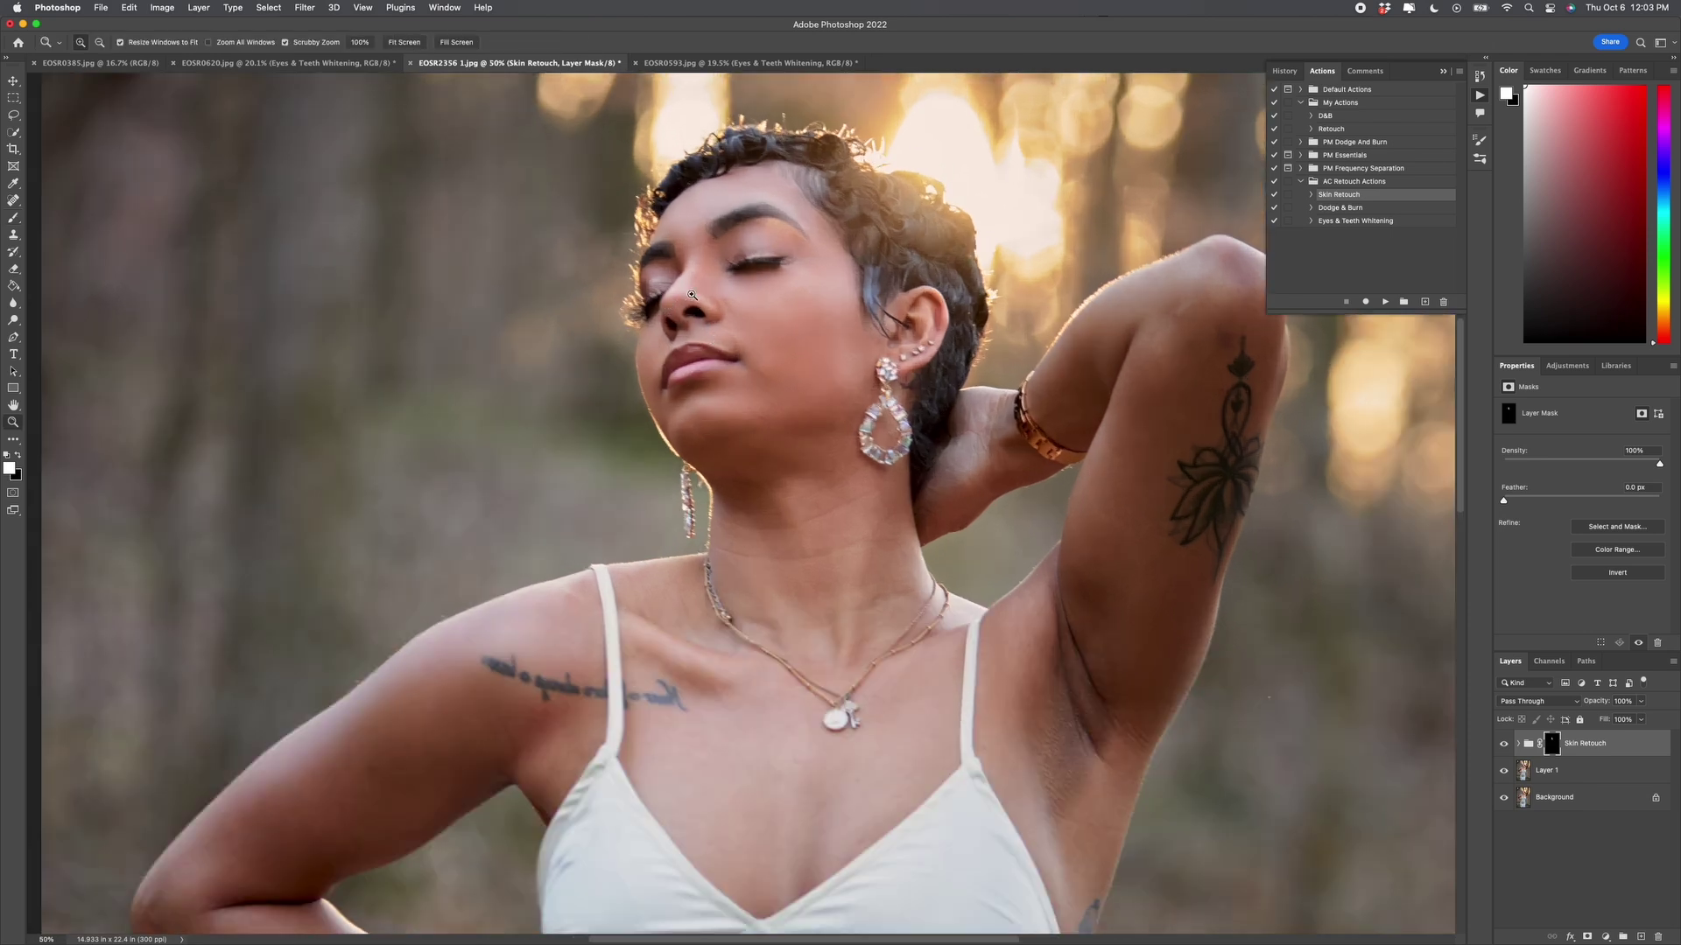
key("b")
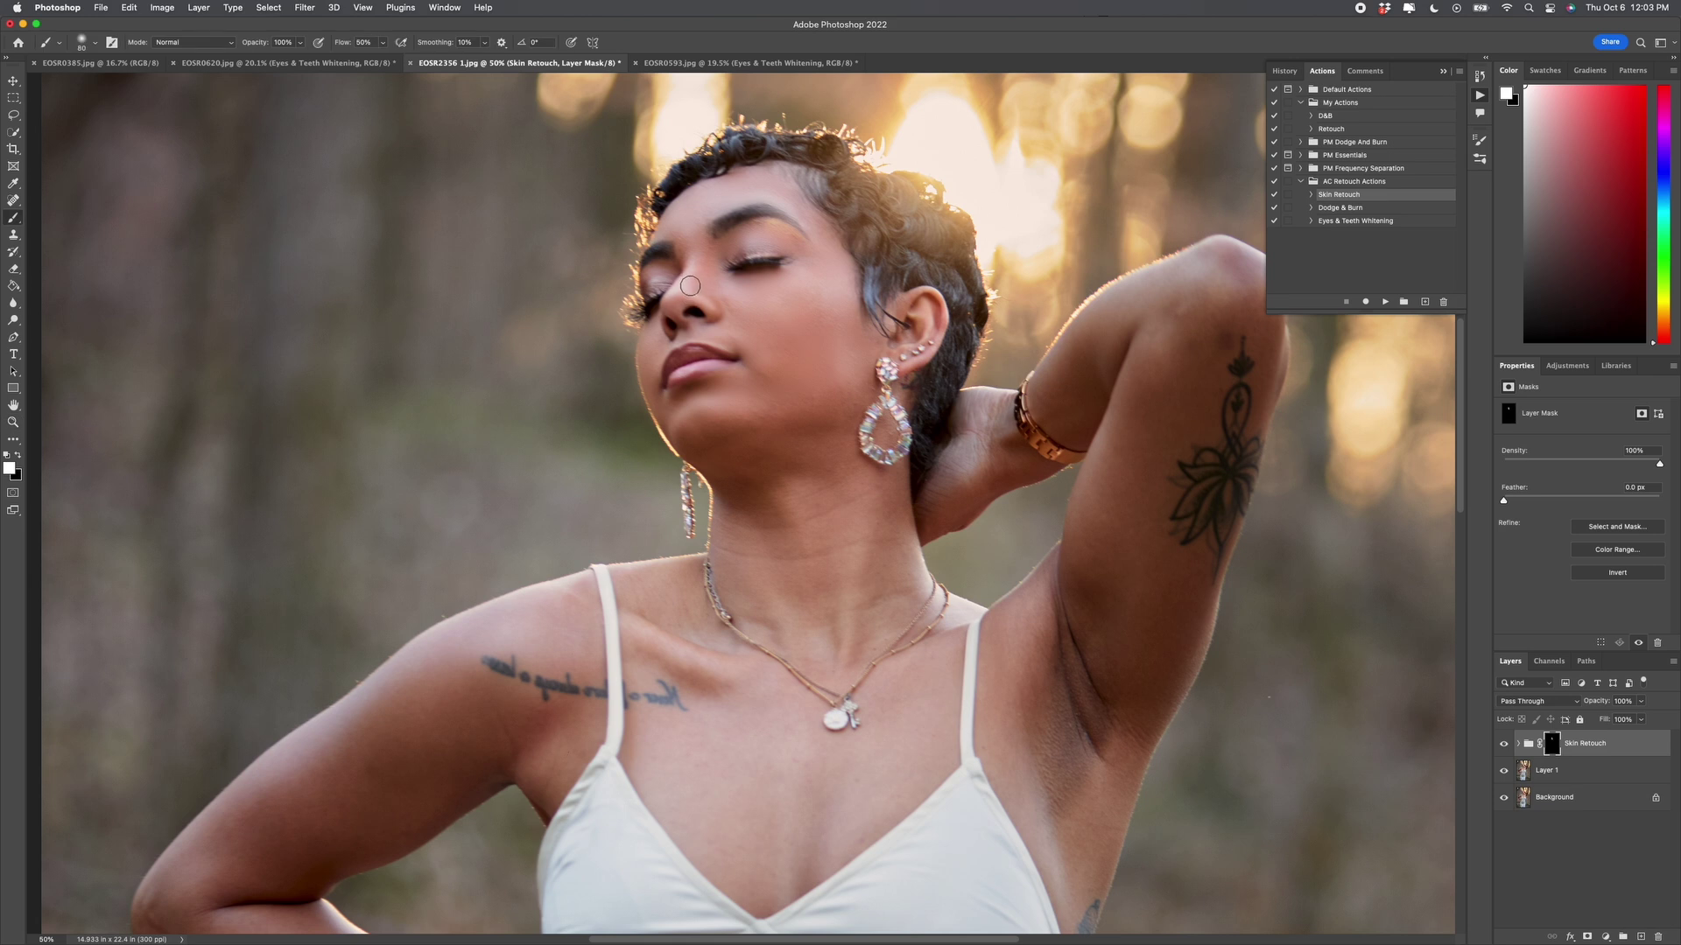
key("bracketleft")
key("bracketleft")
key("bracketleft")
key("bracketright")
key("bracketright")
key("bracketright")
key("bracketright")
- Paint black on the Skin Retouch mask over the lettering tattoo below the shoulder to restore its sharpness
key("x")
left_click_drag(656, 702, 668, 703)
key("bracketleft")
key("bracketleft")
key("bracketleft")
mouse_move(665, 686)
left_mouse_down()
mouse_move(684, 711)
mouse_move(619, 700)
mouse_move(661, 679)
mouse_move(682, 711)
left_mouse_up()
- Paint white on the Skin Retouch mask over the shoulder, chest and lowered arm with an enlarged brush
key("x")
key("bracketright")
key("bracketright")
key("bracketright")
key("bracketright")
key("bracketright")
scroll(289, 806, "down", 2)
scroll(289, 806, "left", 1)
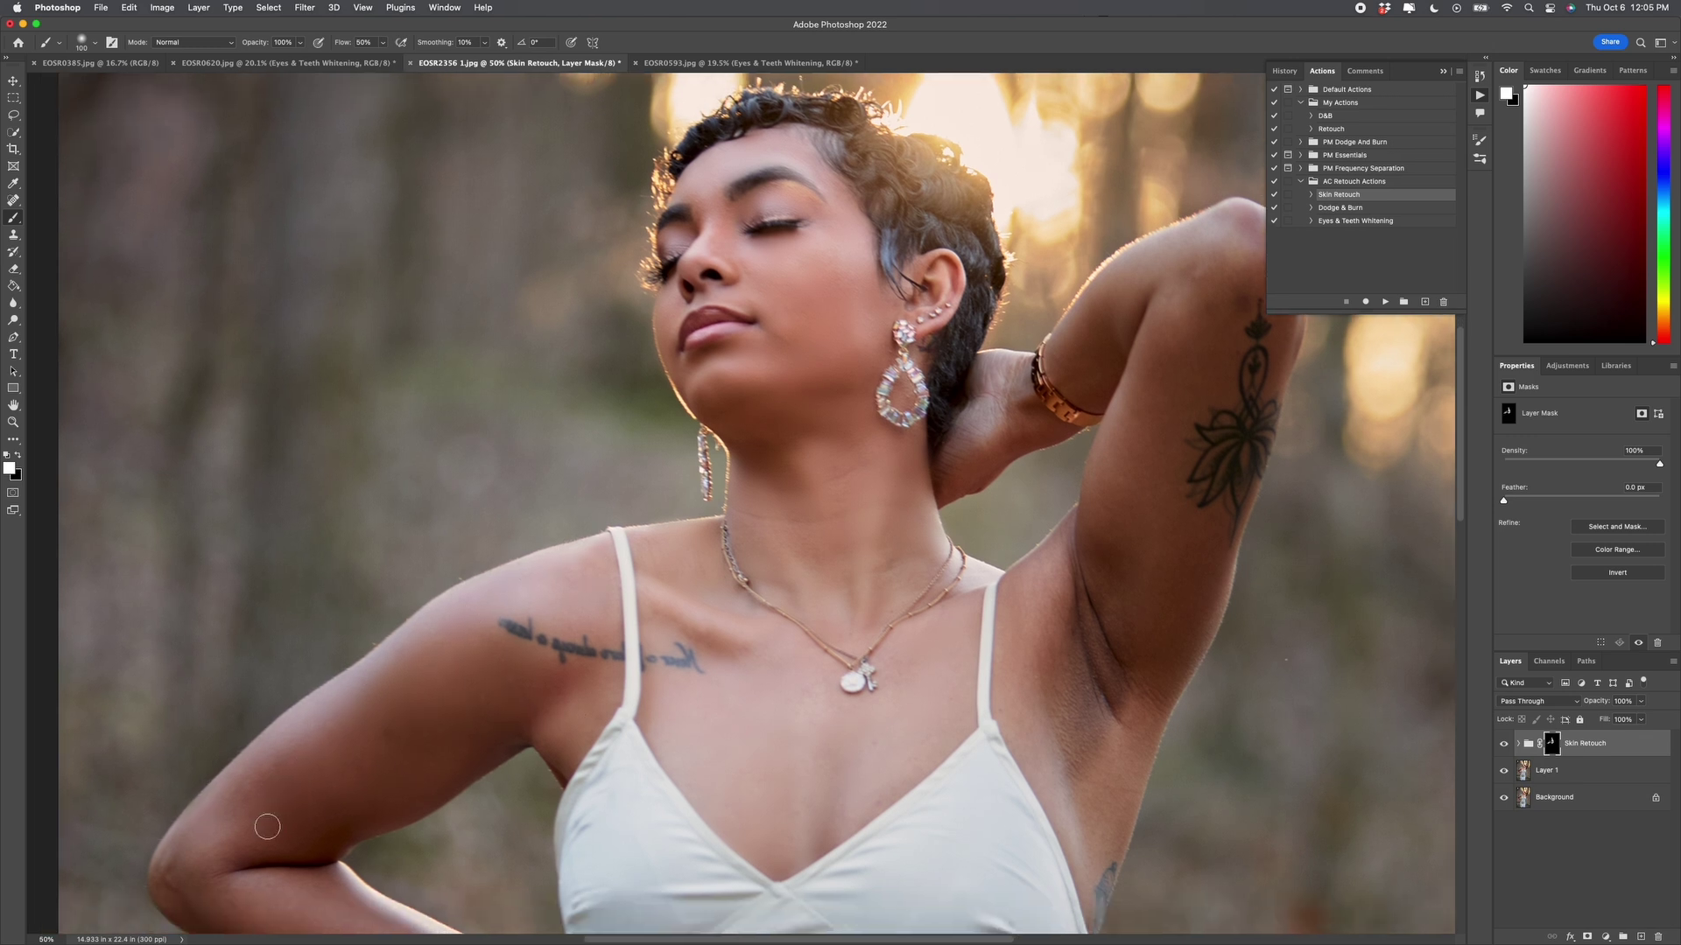
scroll(267, 827, "down", 3)
scroll(267, 826, "left", 2)
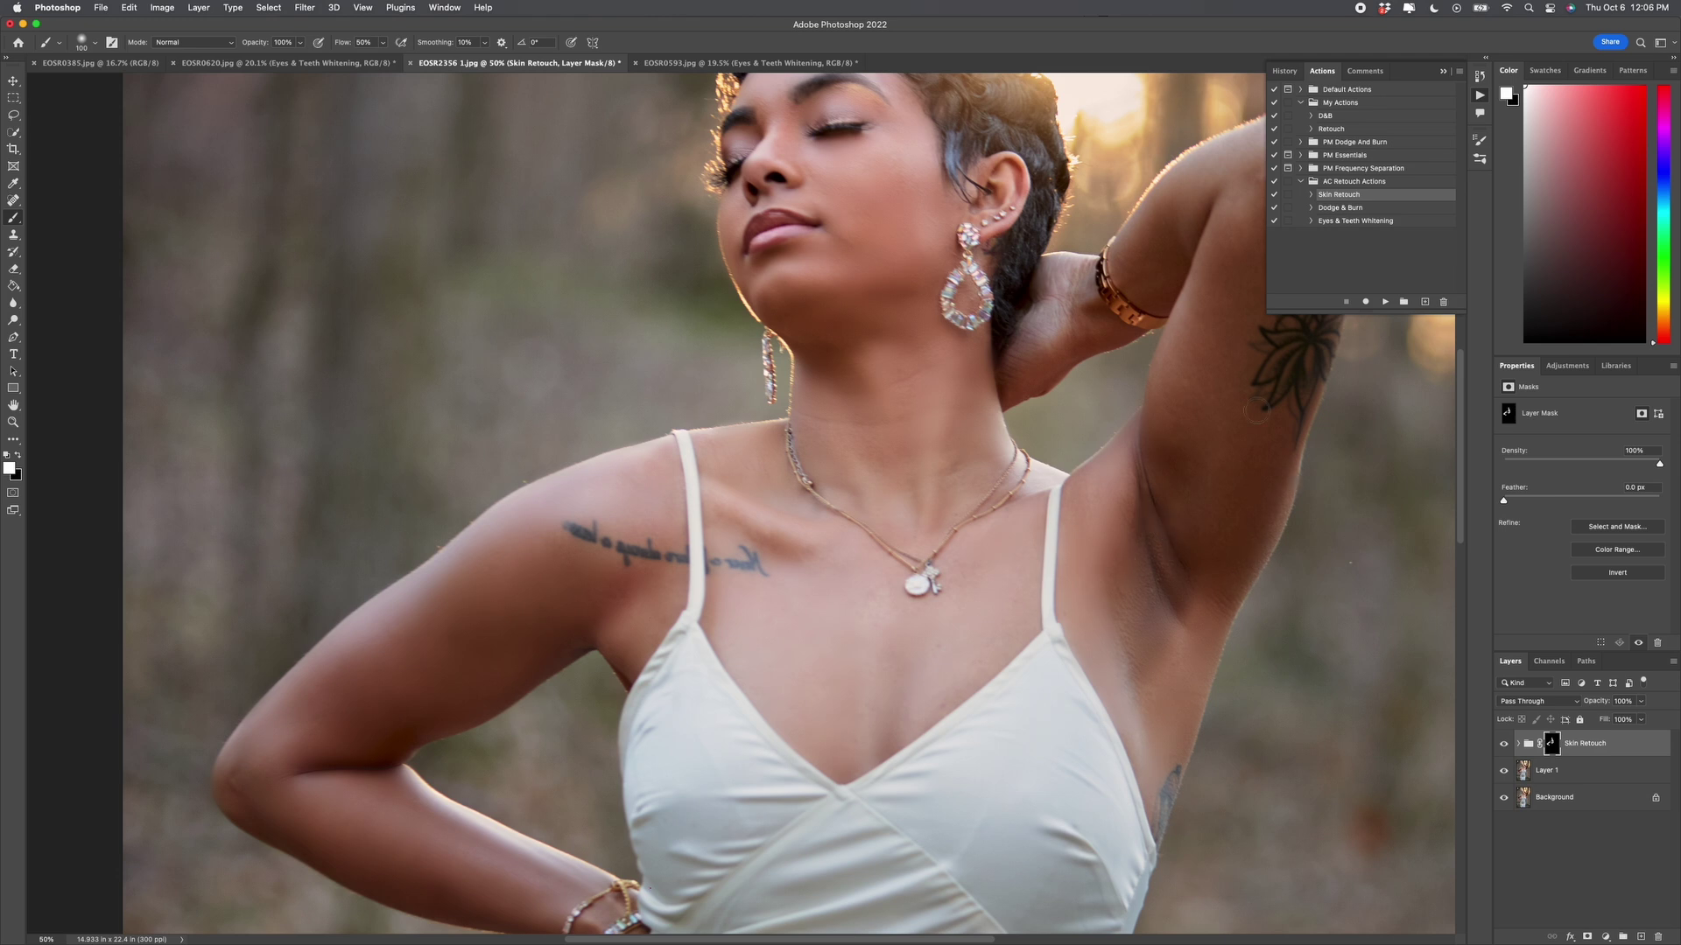
- Paint the Skin Retouch smoothing onto the raised arm and check the chest for remaining areas
scroll(1208, 475, "up", 5)
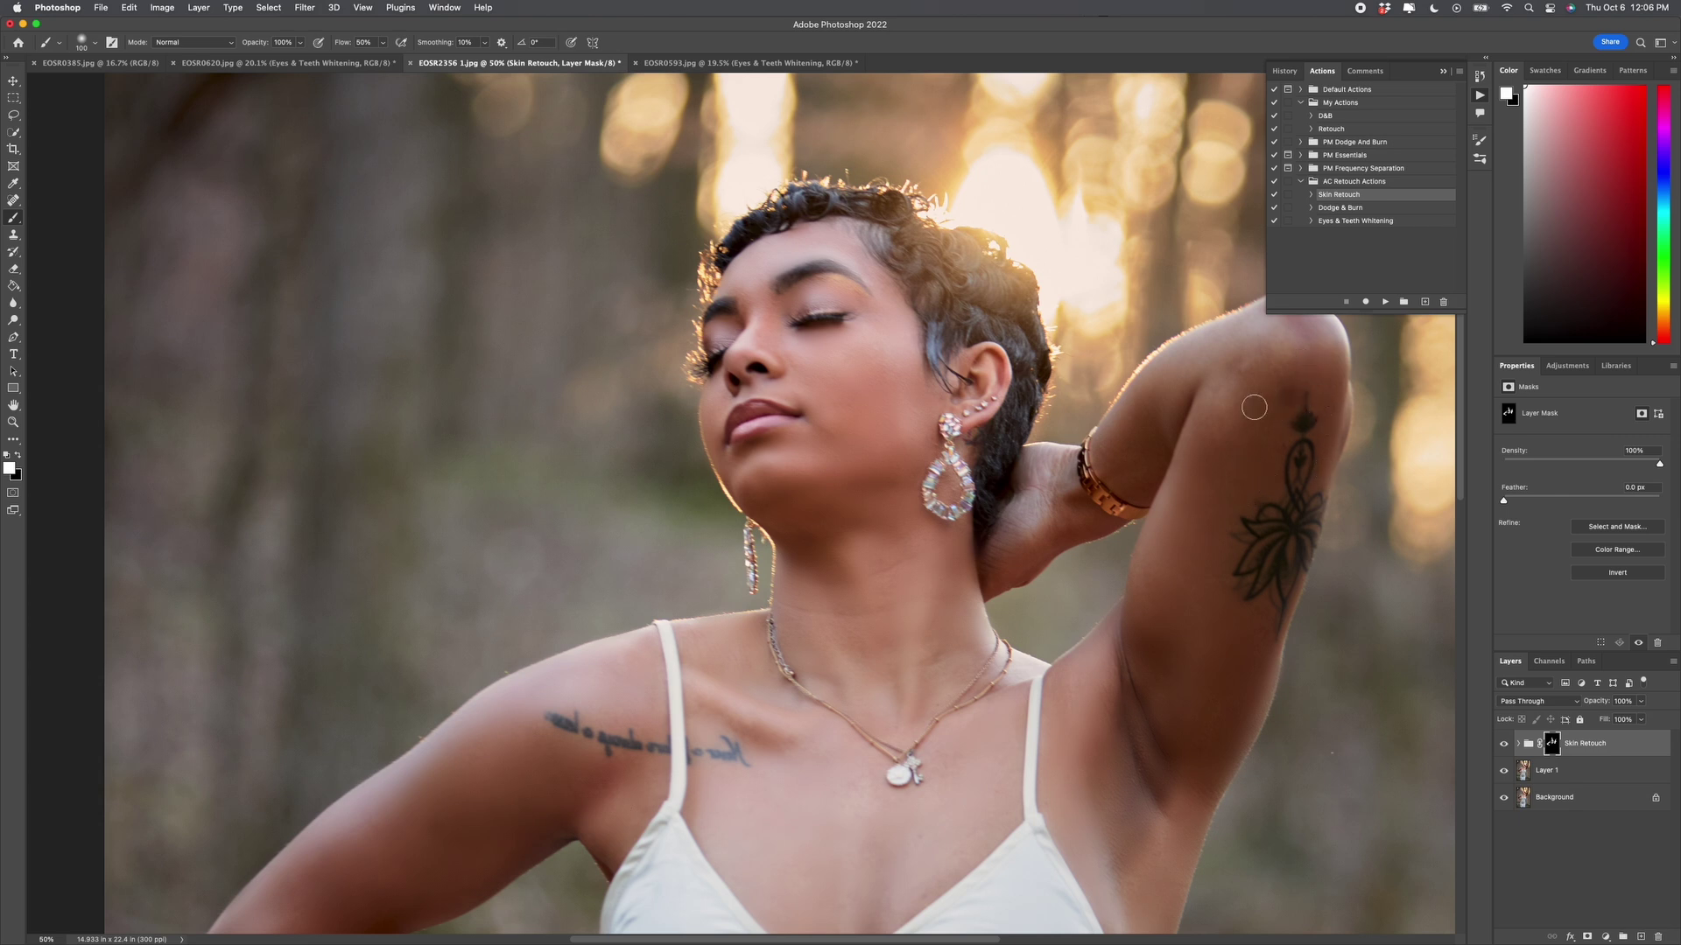
scroll(1256, 403, "up", 1)
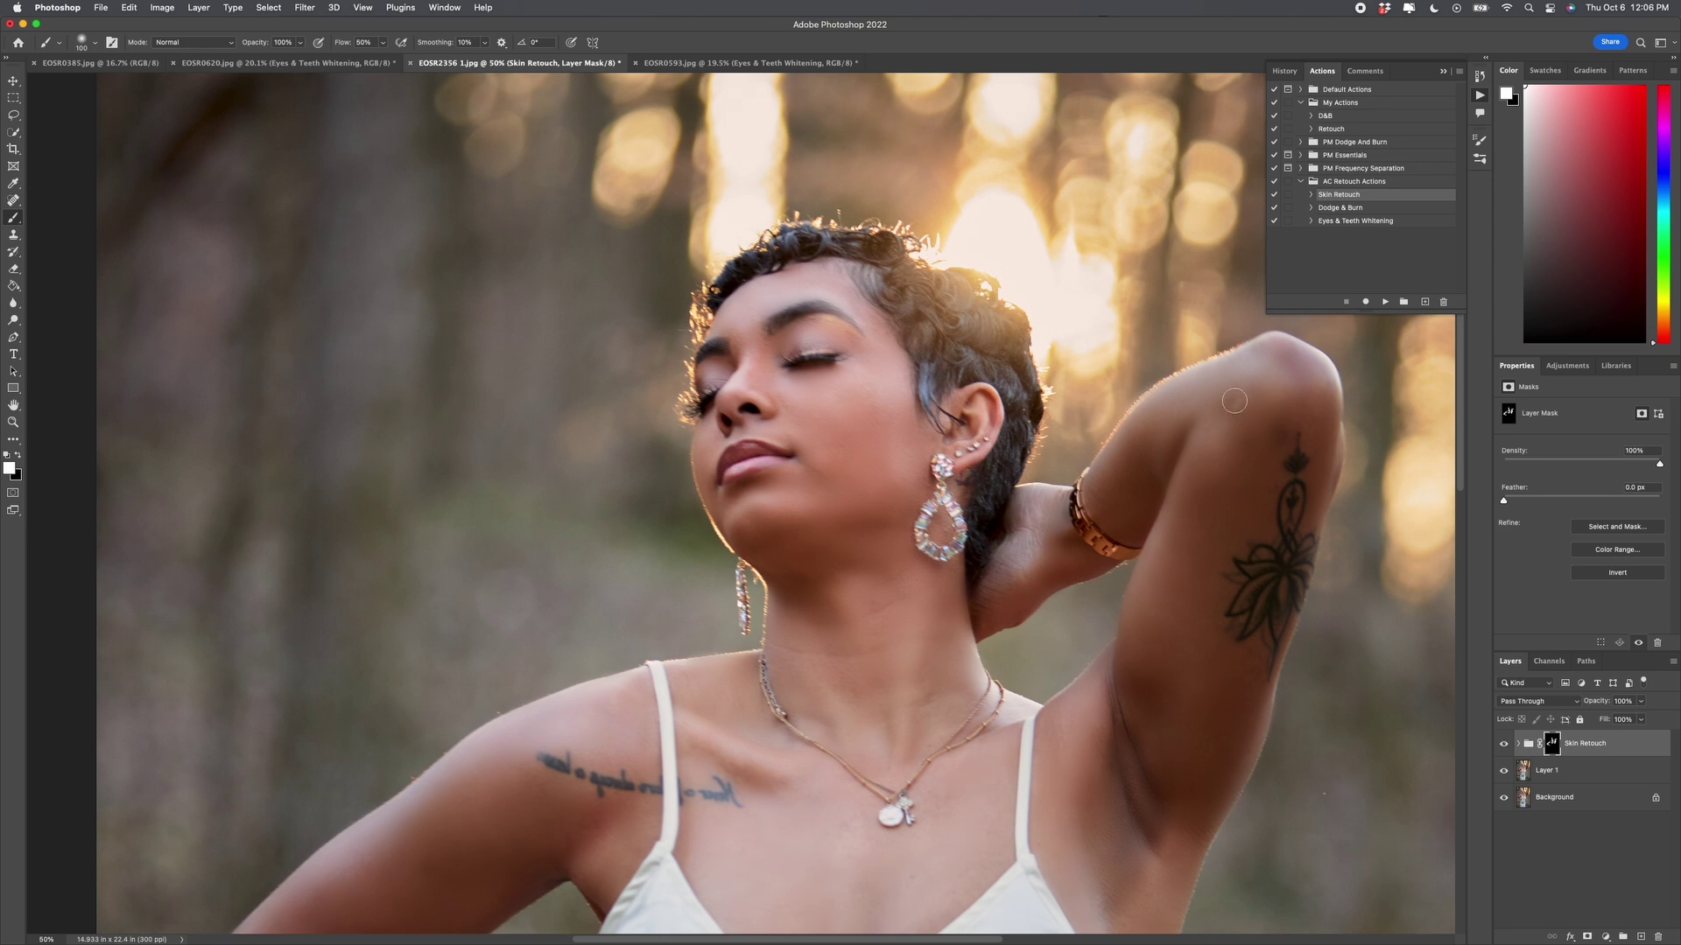
scroll(1234, 401, "down", 5)
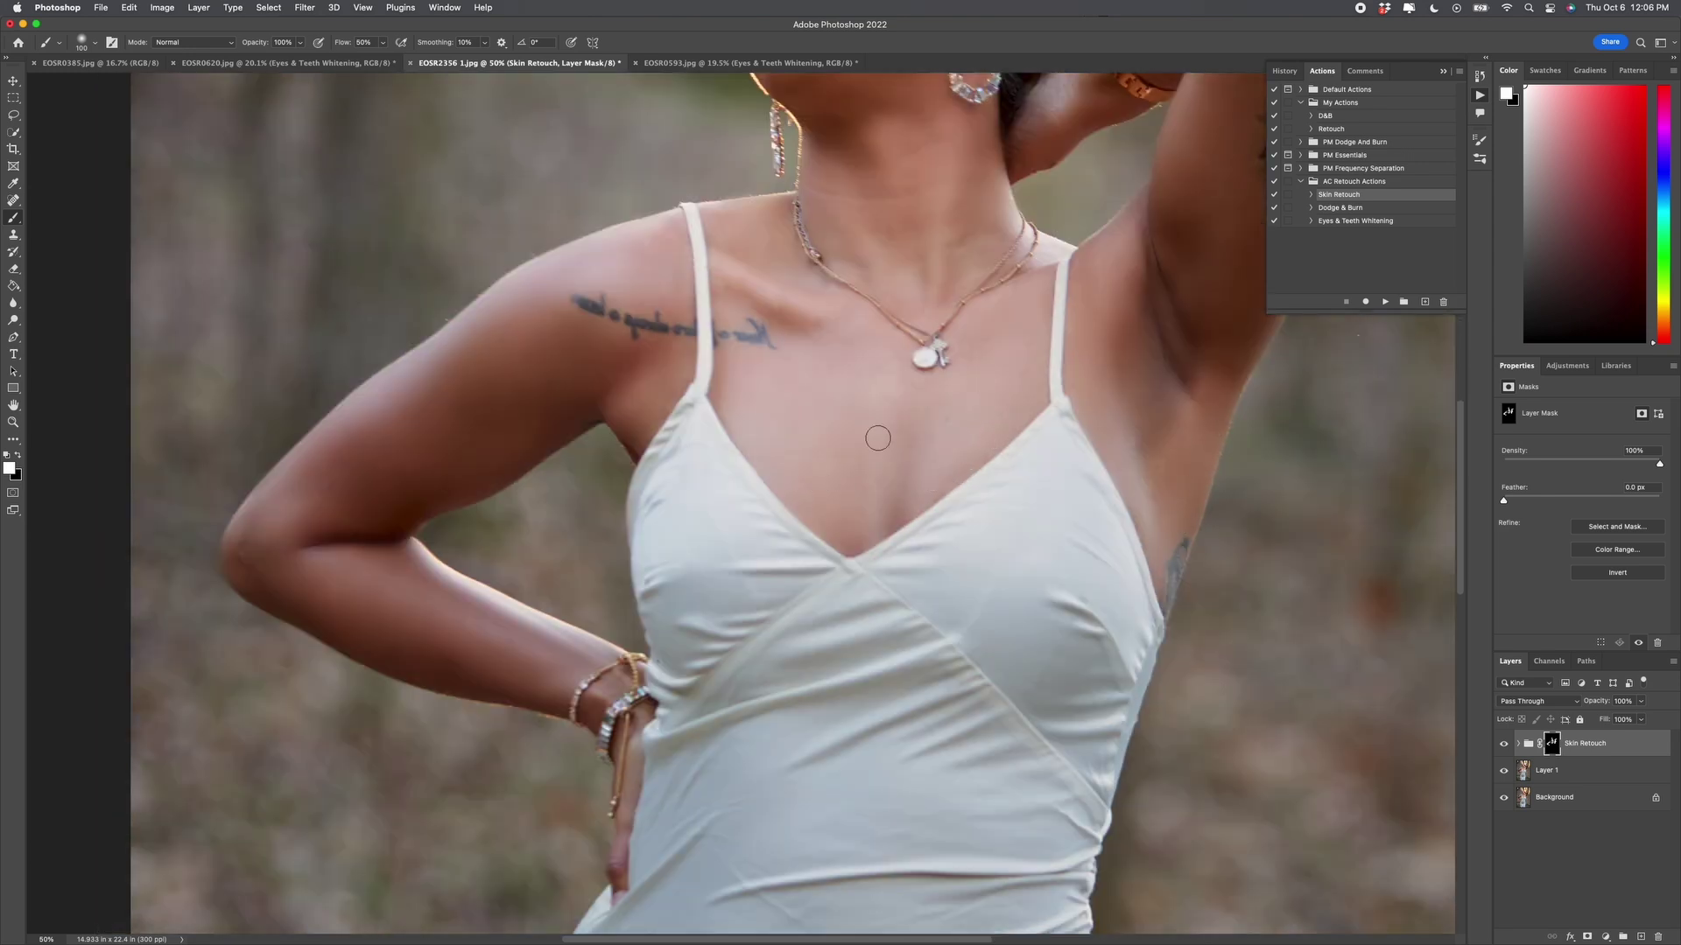
- Examine the smoothed skin on the face, arms and chest at closer and wider zoom levels
key("z")
scroll(846, 442, "up", 5)
right_click(849, 433)
left_click(875, 514)
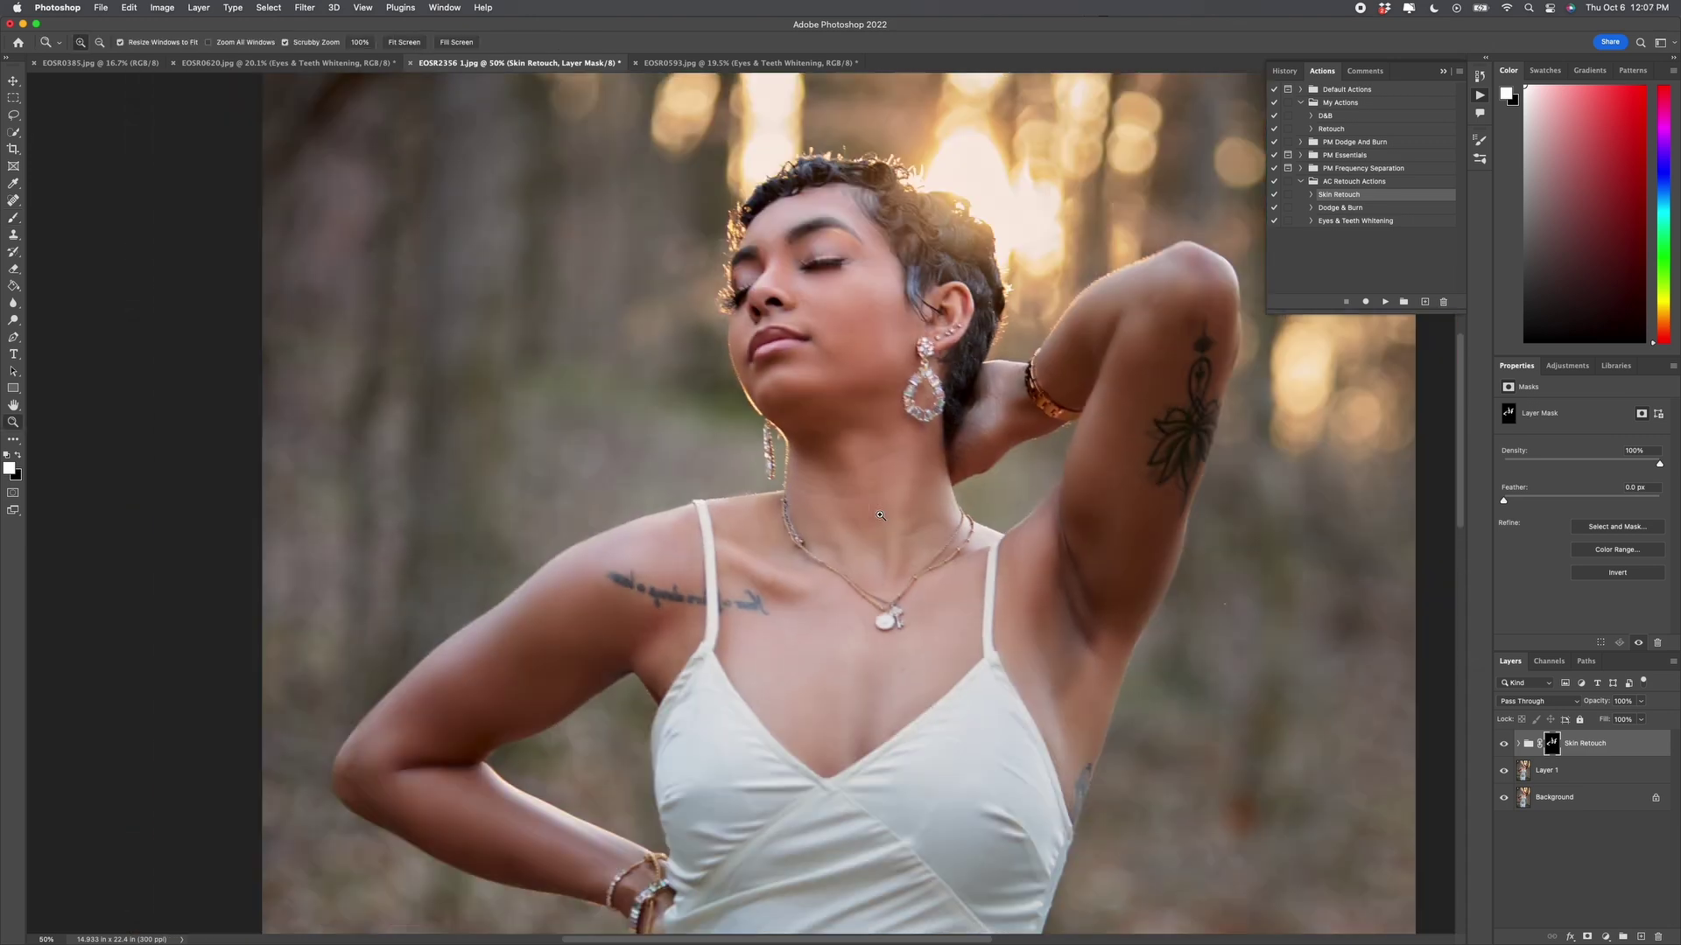
left_click(830, 431)
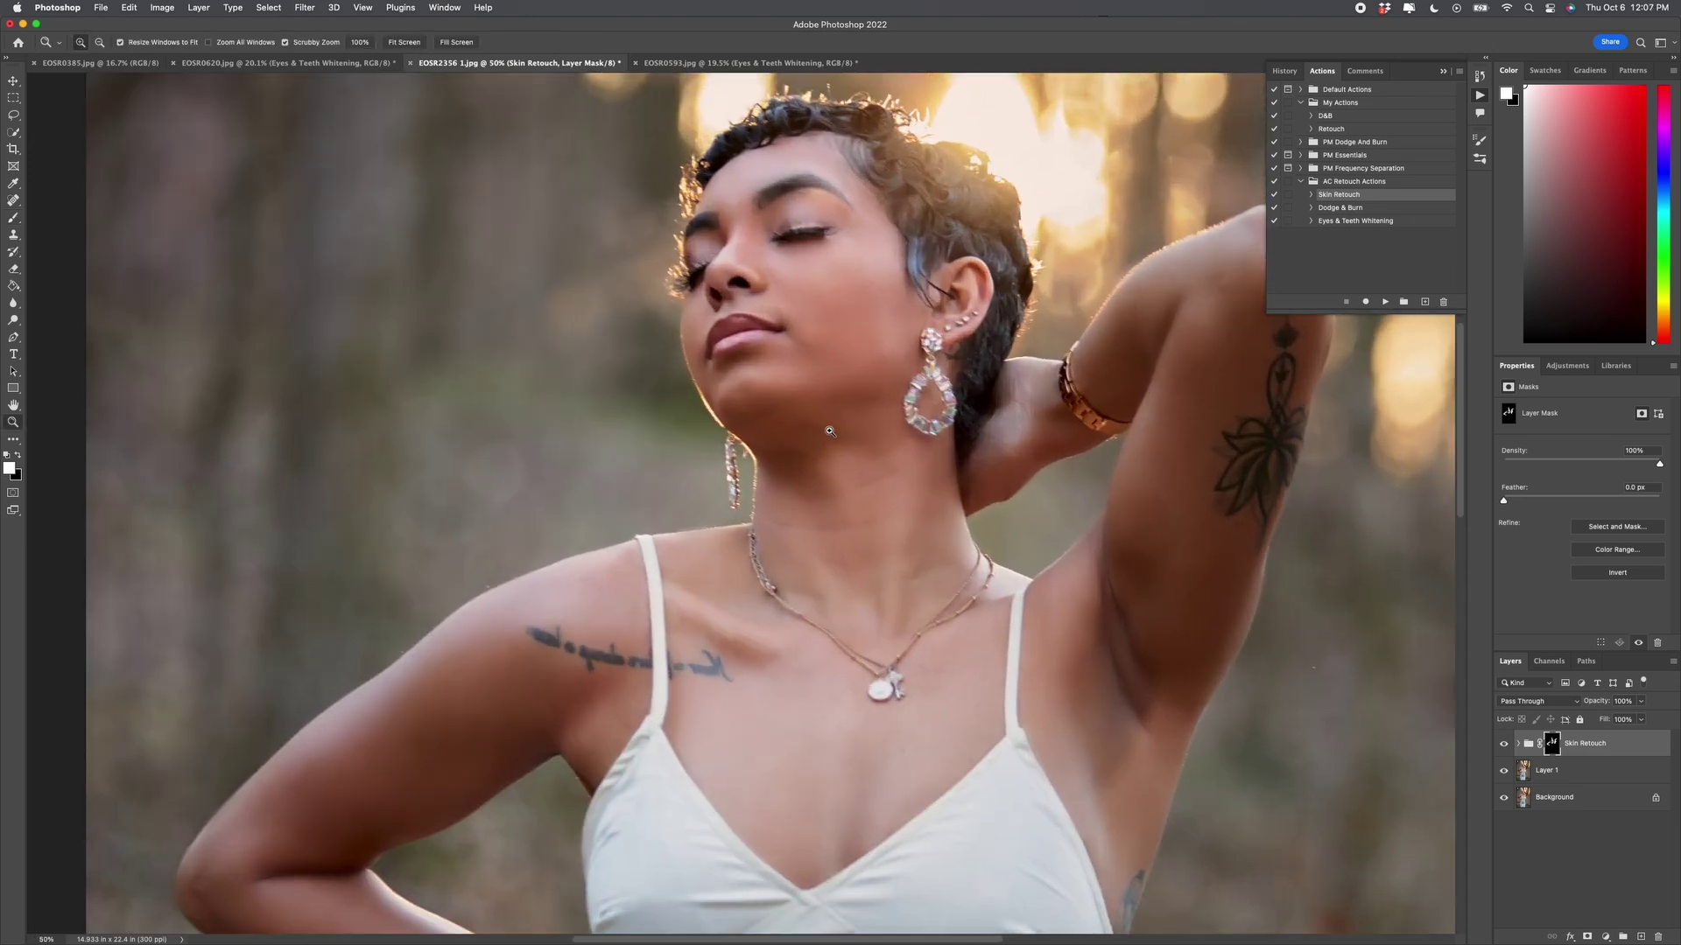
right_click(830, 430)
left_click(867, 515)
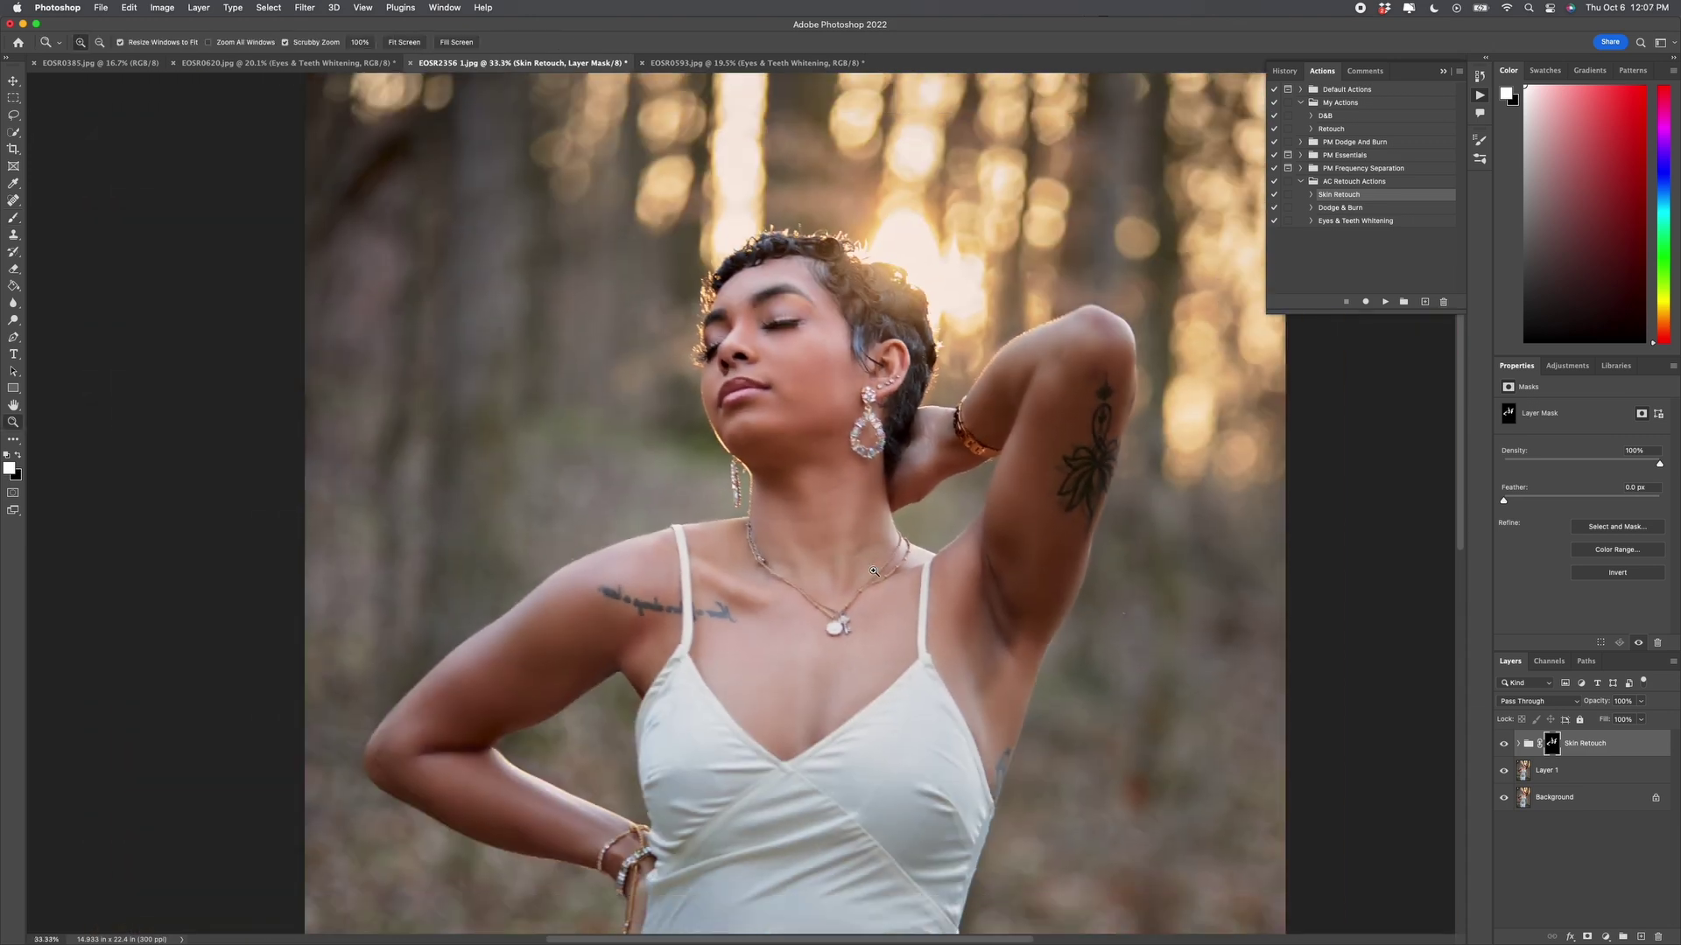
key("b")
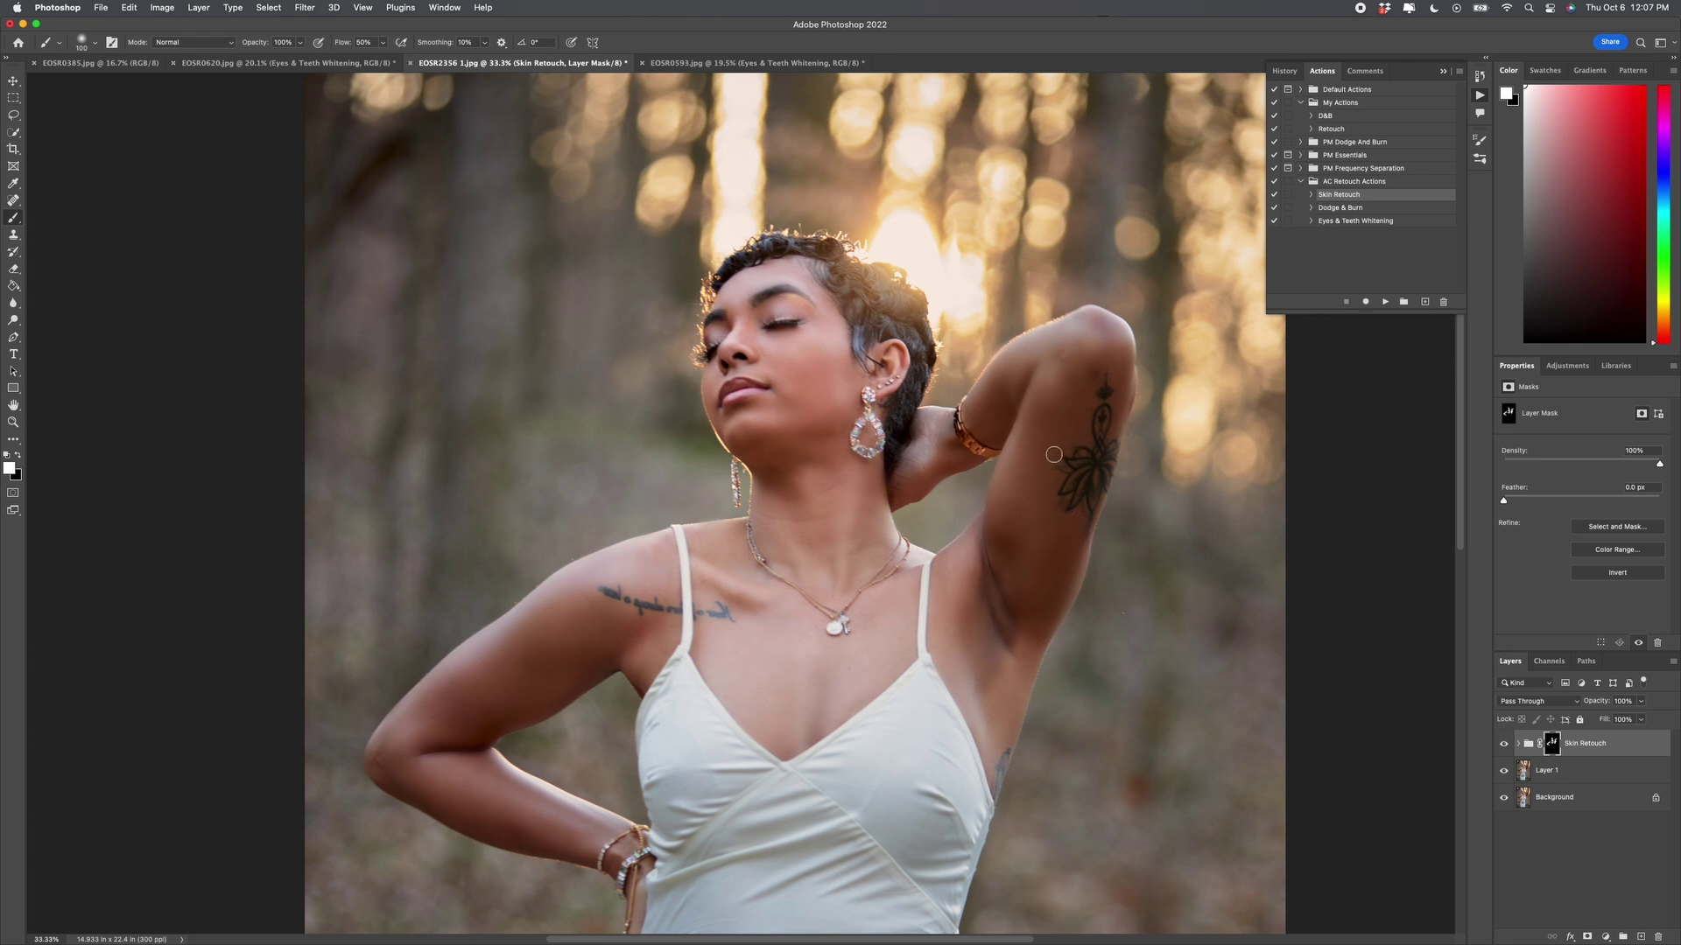
- Expand the Skin Retouch group and adjust the Gaussian Blur radius of its Skin layer
left_click(1519, 745)
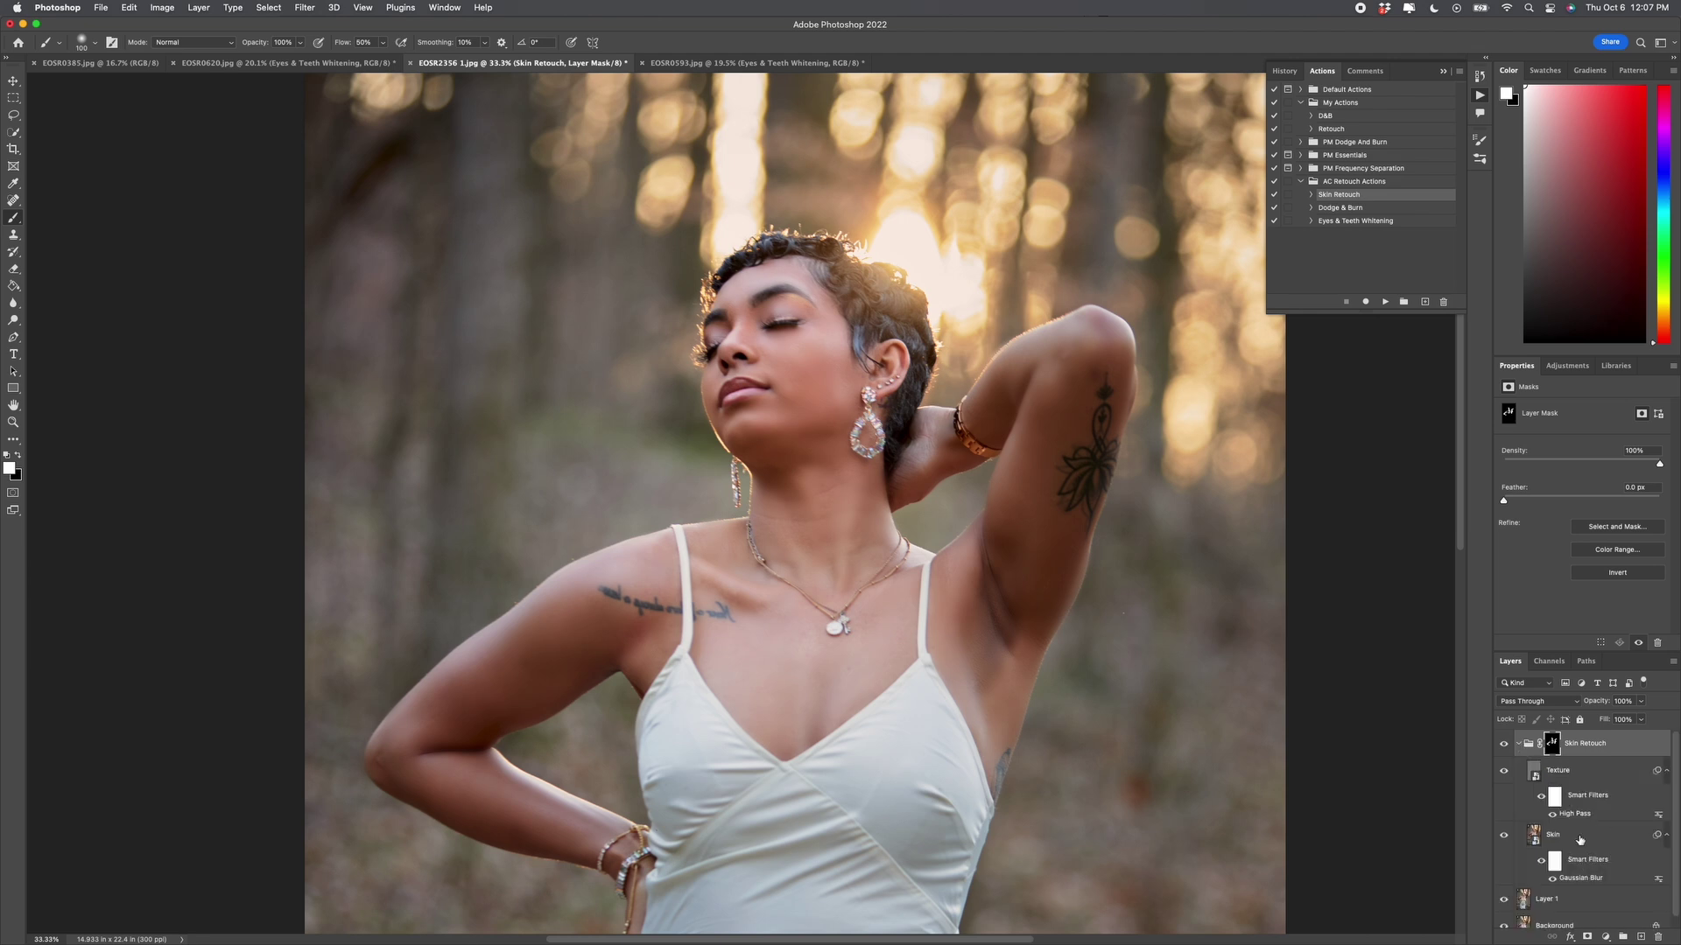
left_click(1581, 841)
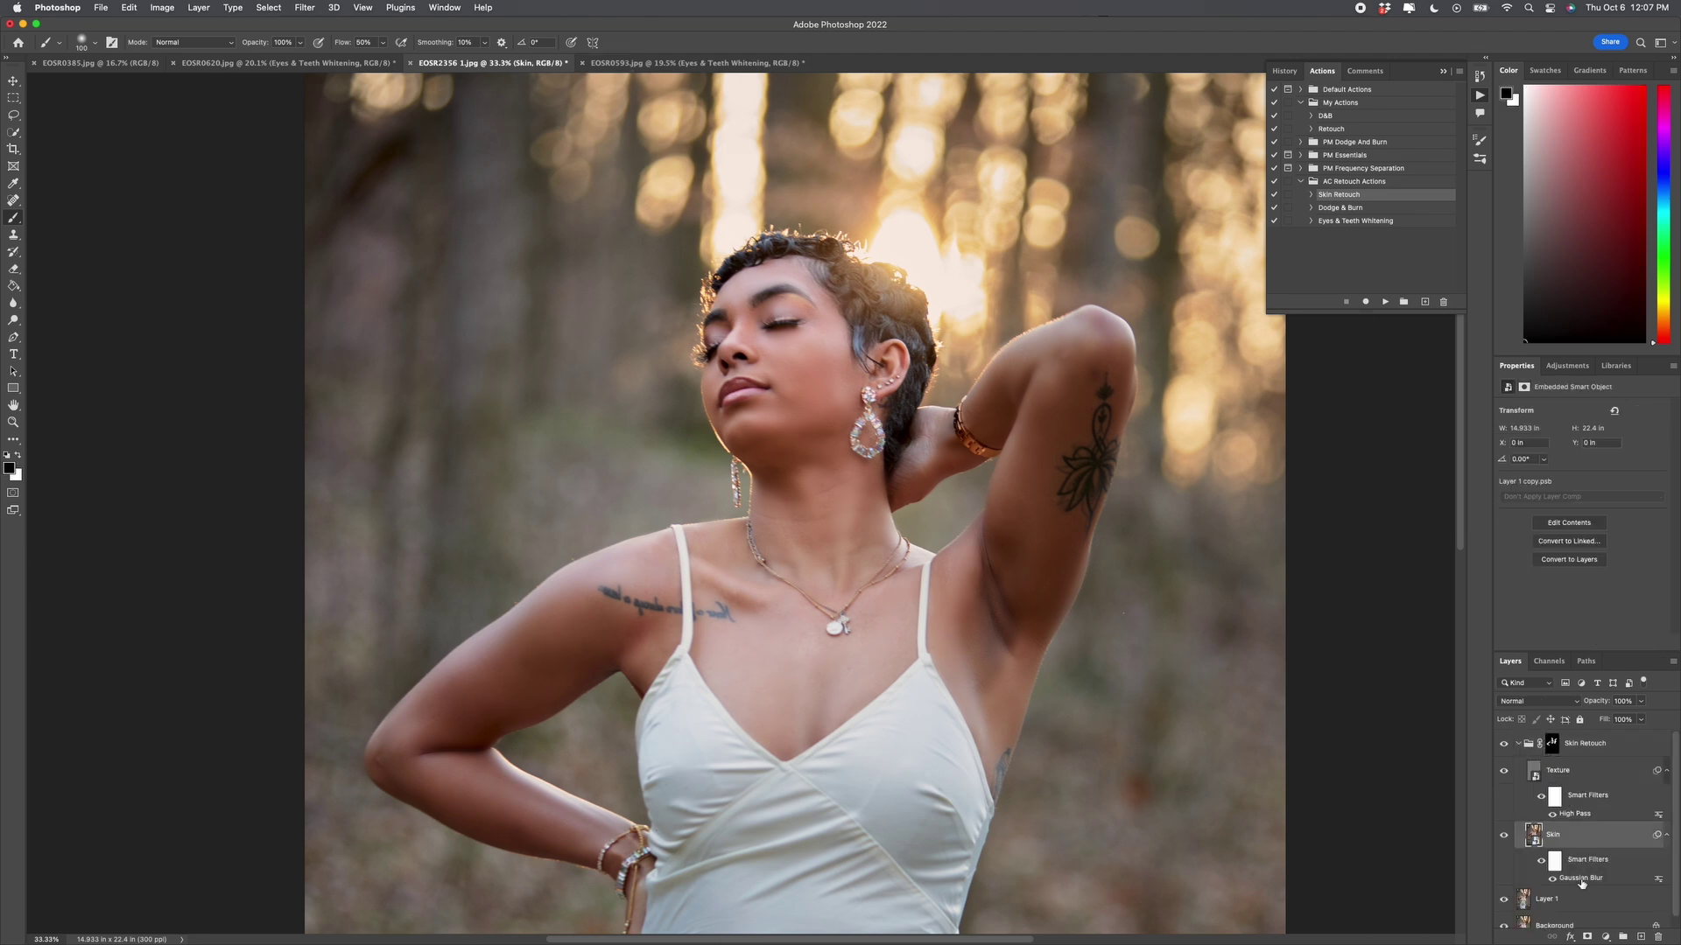
double_click(1581, 879)
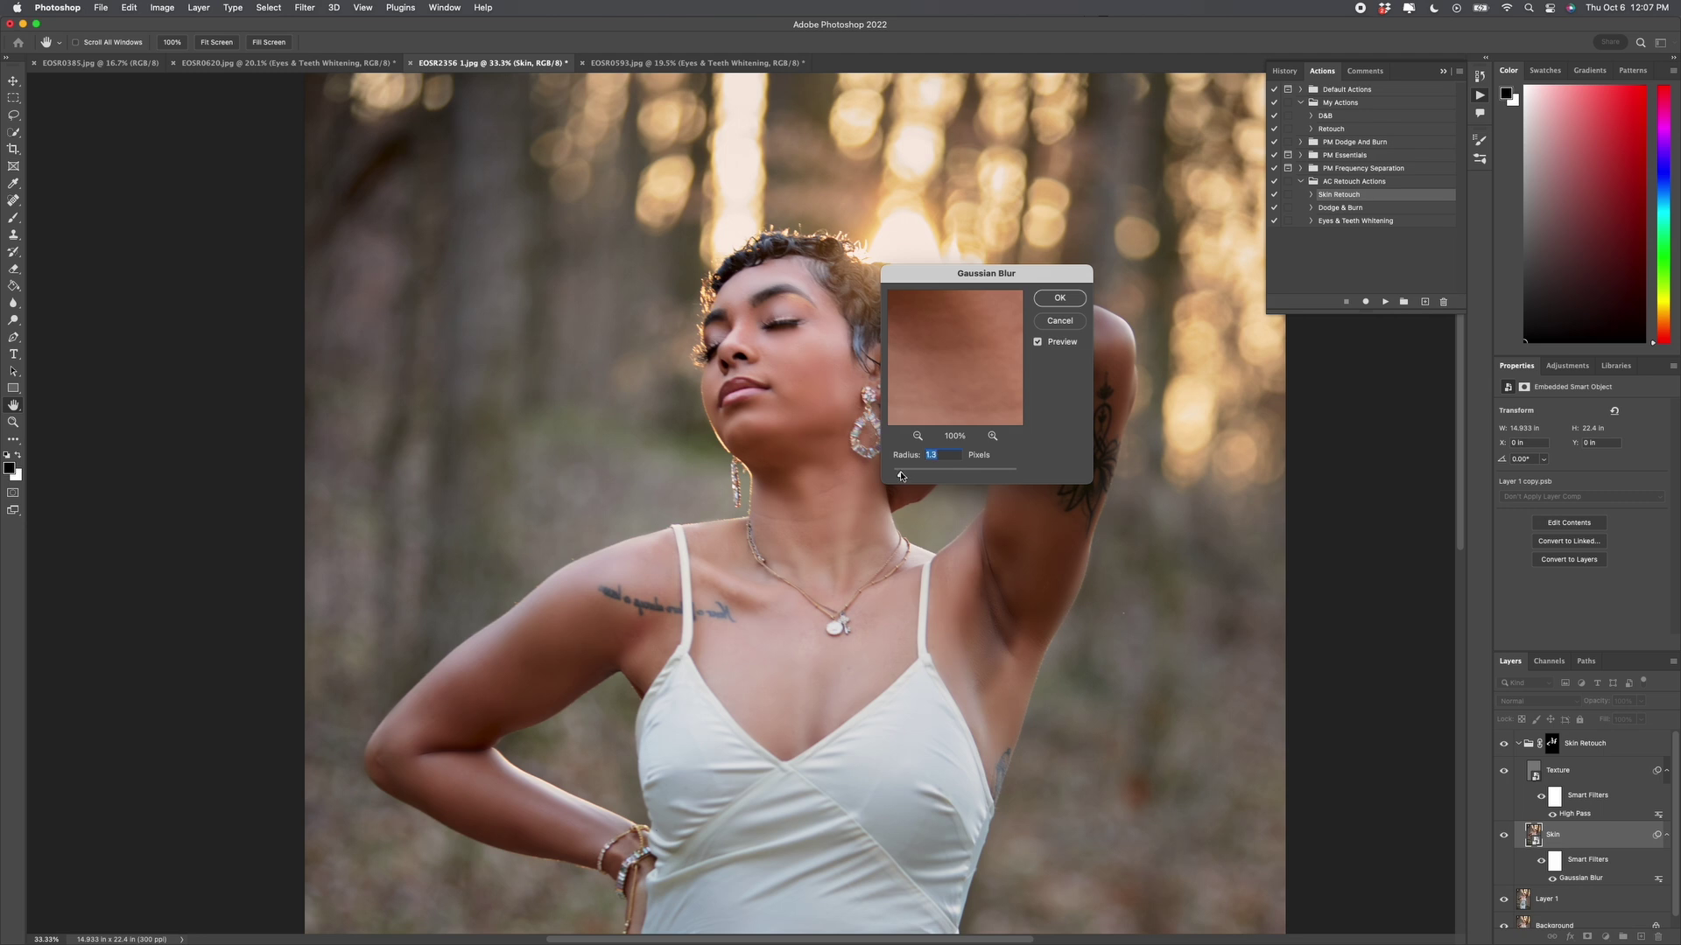
left_click_drag(906, 475, 921, 474)
left_click(1059, 298)
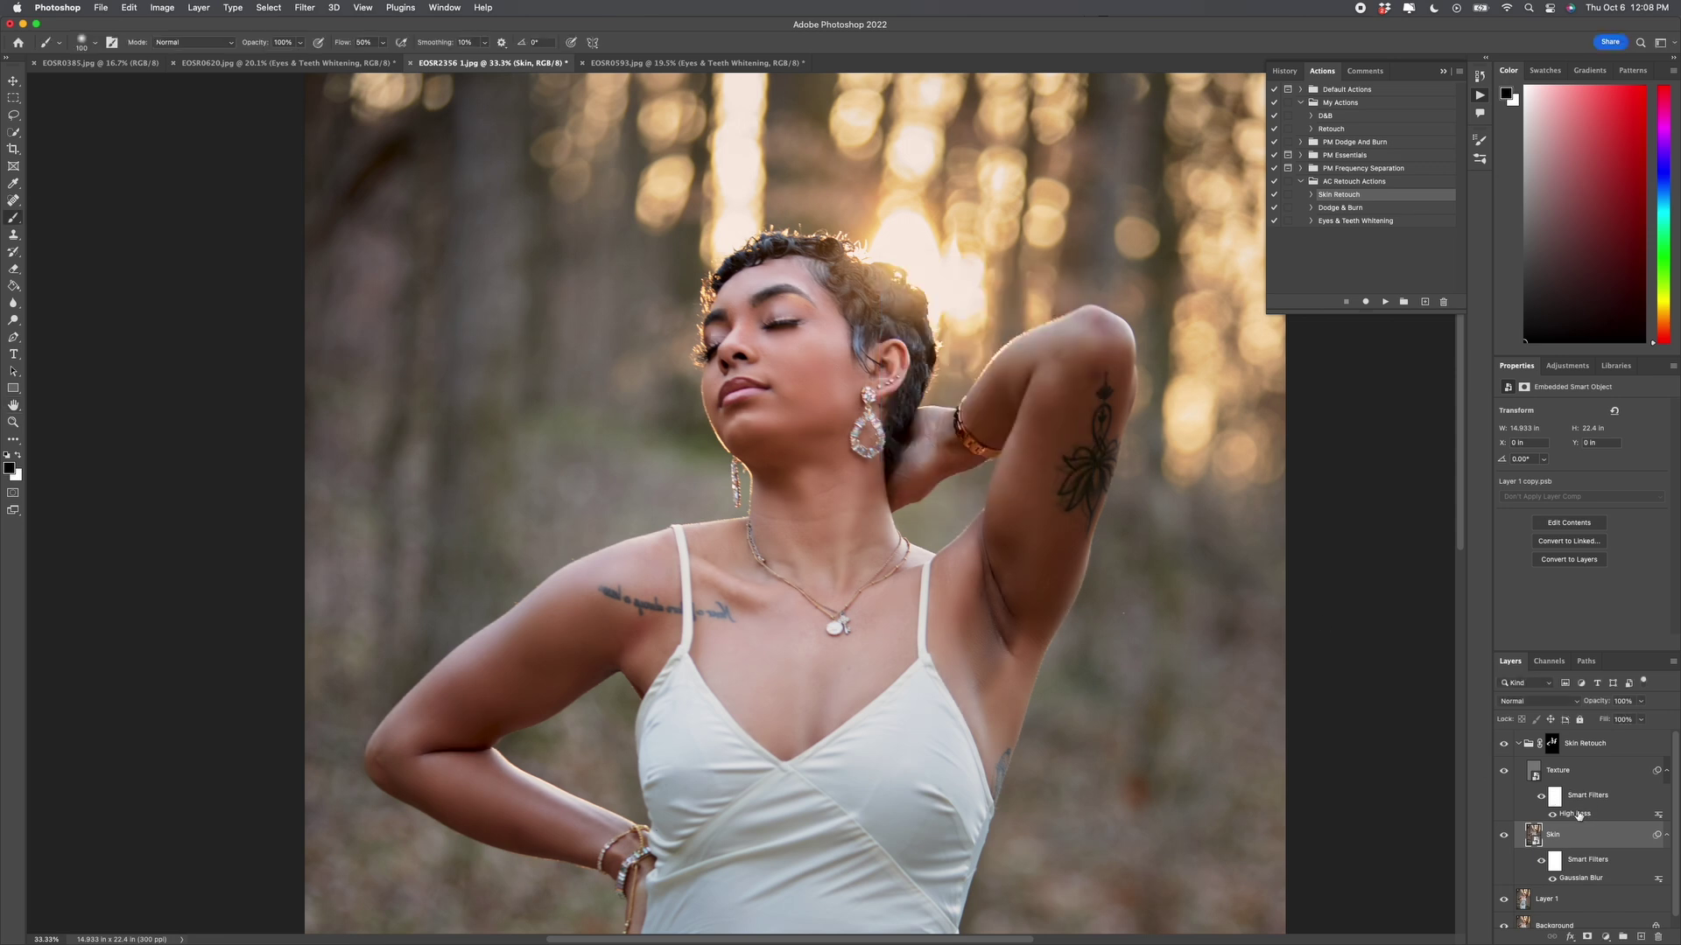
- Try to open the High Pass filter settings of the Texture layer
double_click(1581, 814)
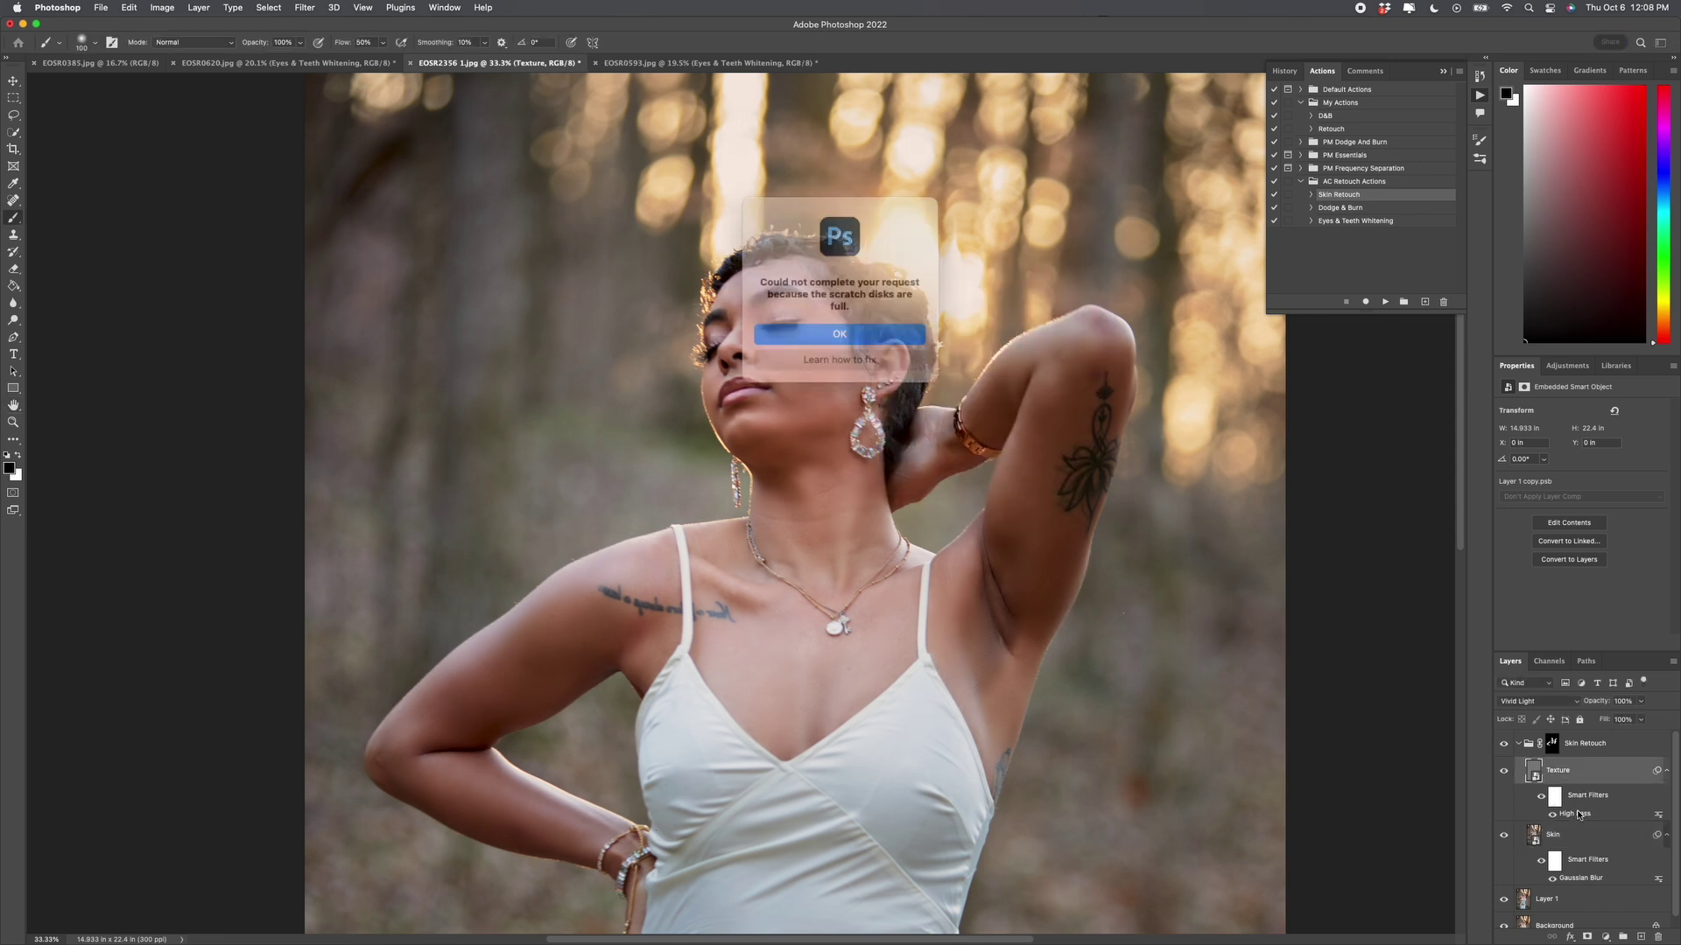
left_click(855, 329)
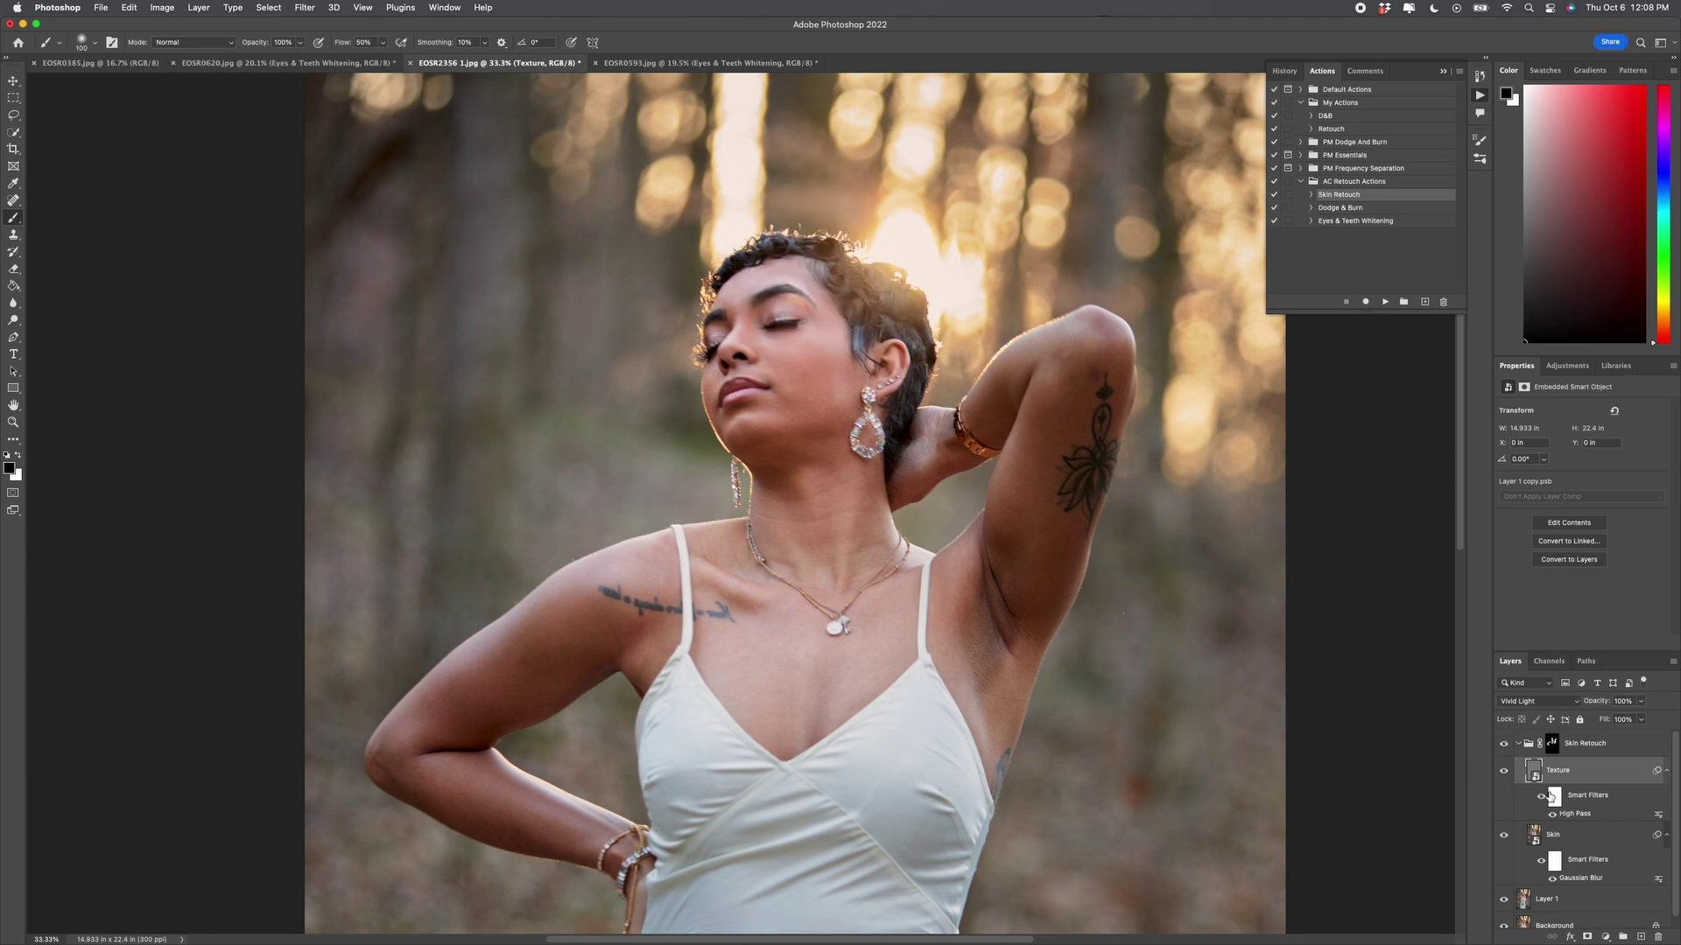
double_click(1573, 815)
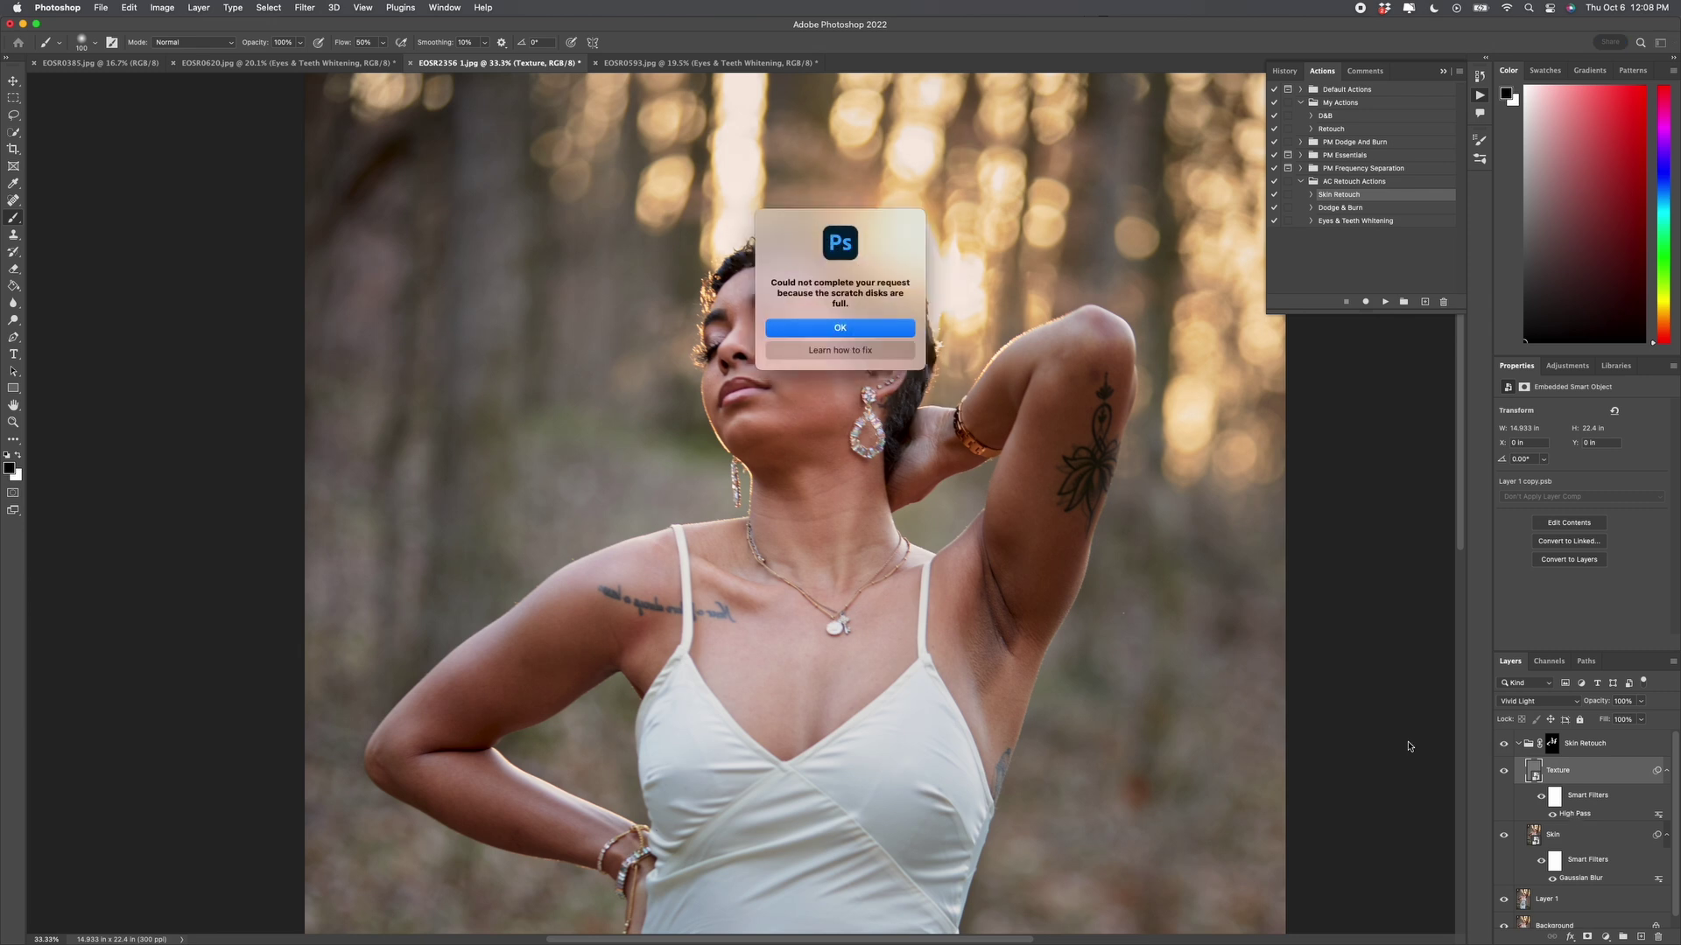
left_click(855, 329)
left_click(859, 330)
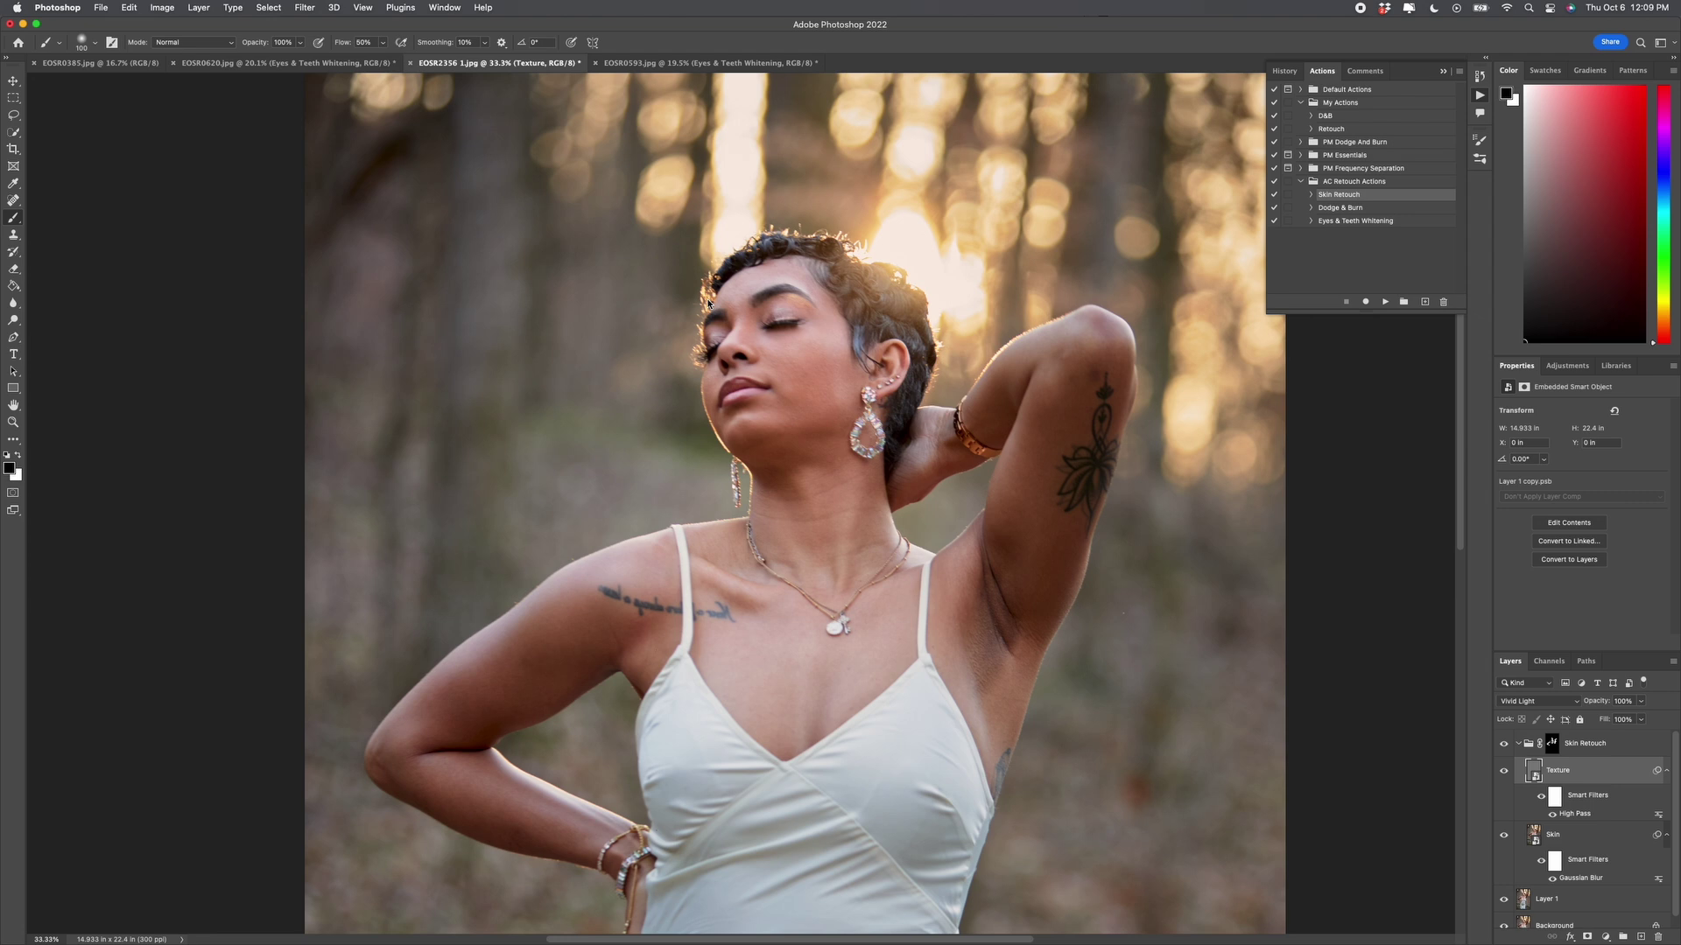
- Enable the fourth listed drive as an additional scratch disk in the preferences, keeping Macintosh HD active
left_click(58, 8)
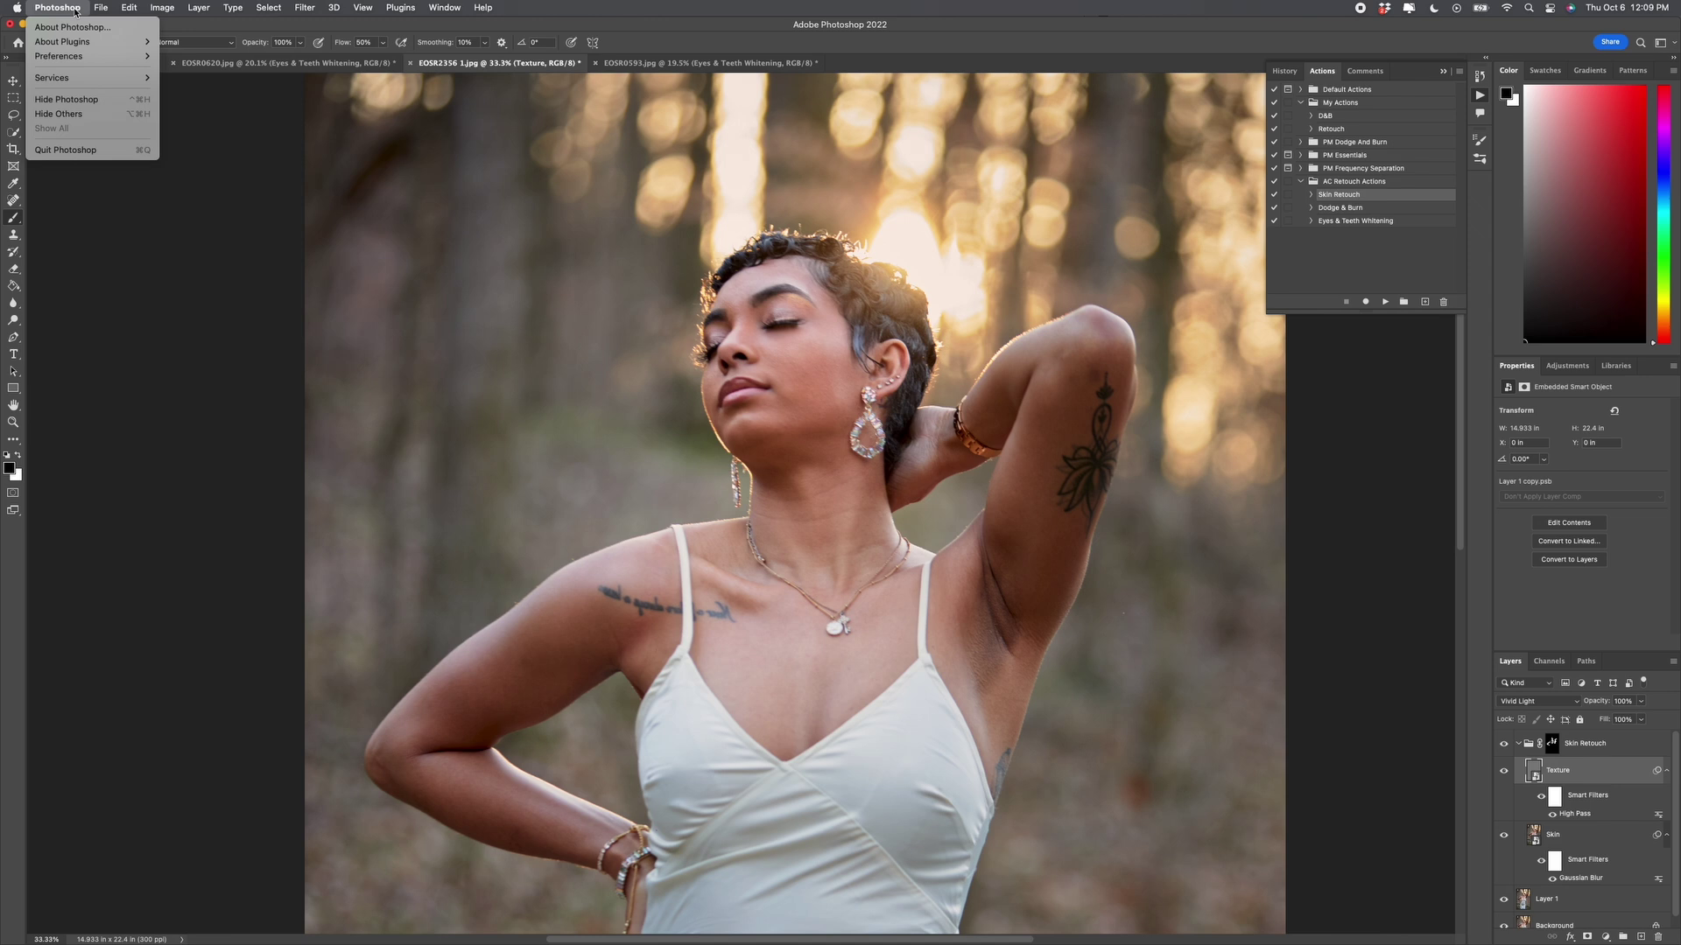
mouse_move(70, 61)
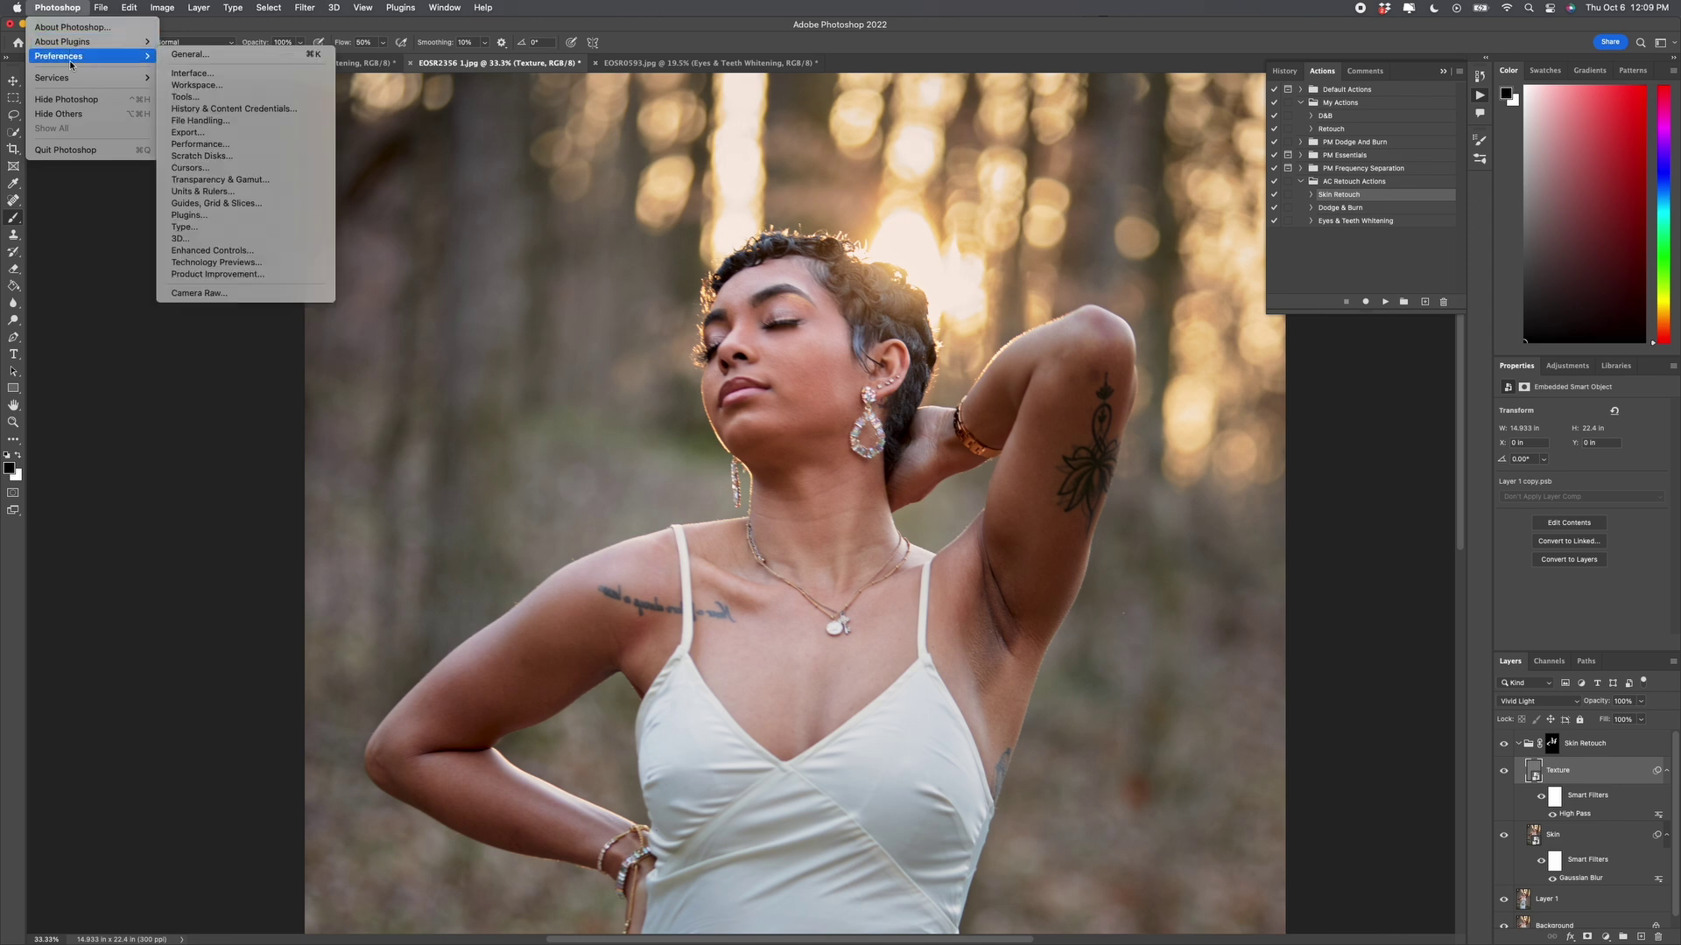
left_click(190, 56)
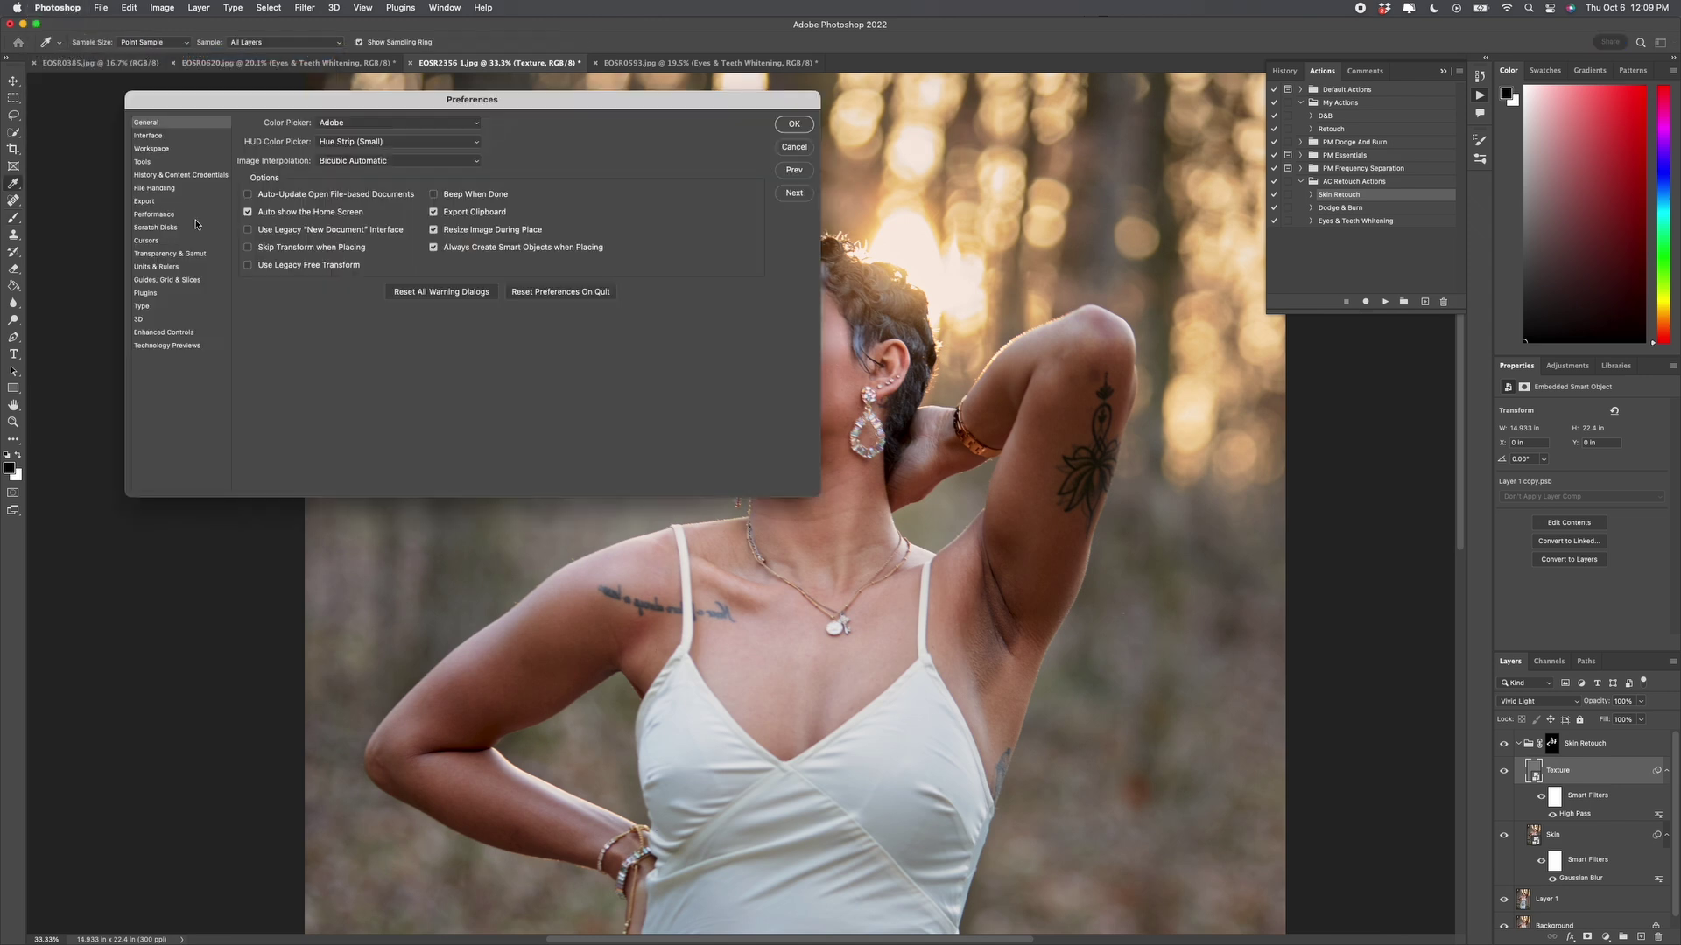
left_click(166, 229)
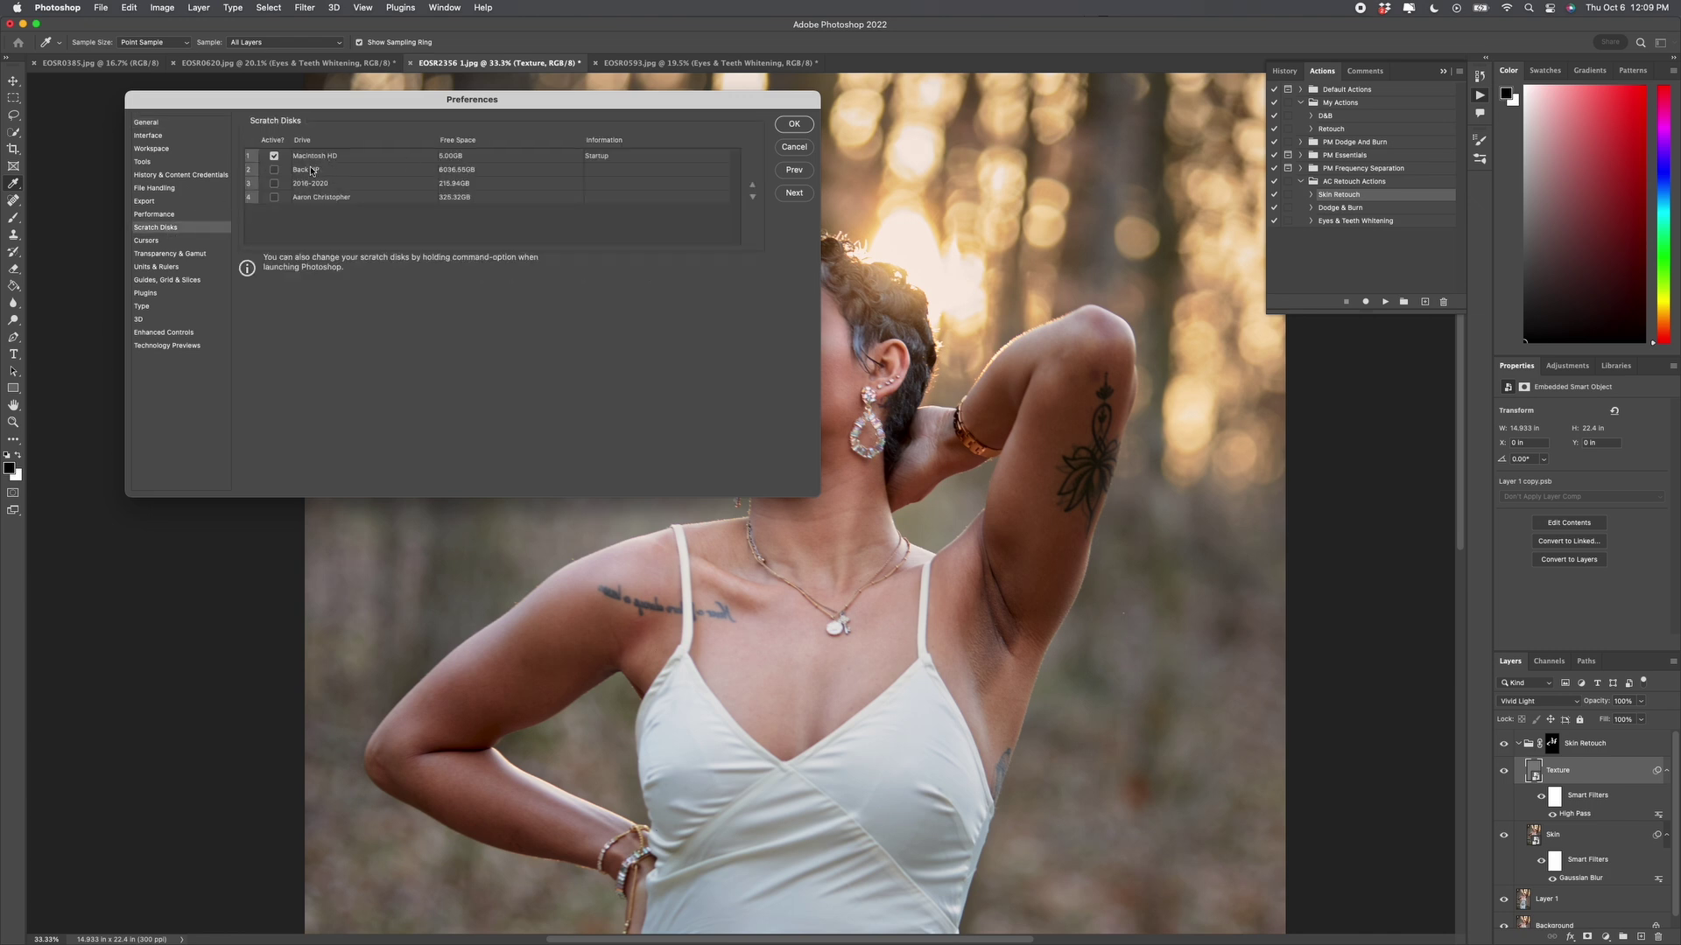
left_click(274, 198)
left_click(274, 156)
left_click(274, 156)
left_click(793, 126)
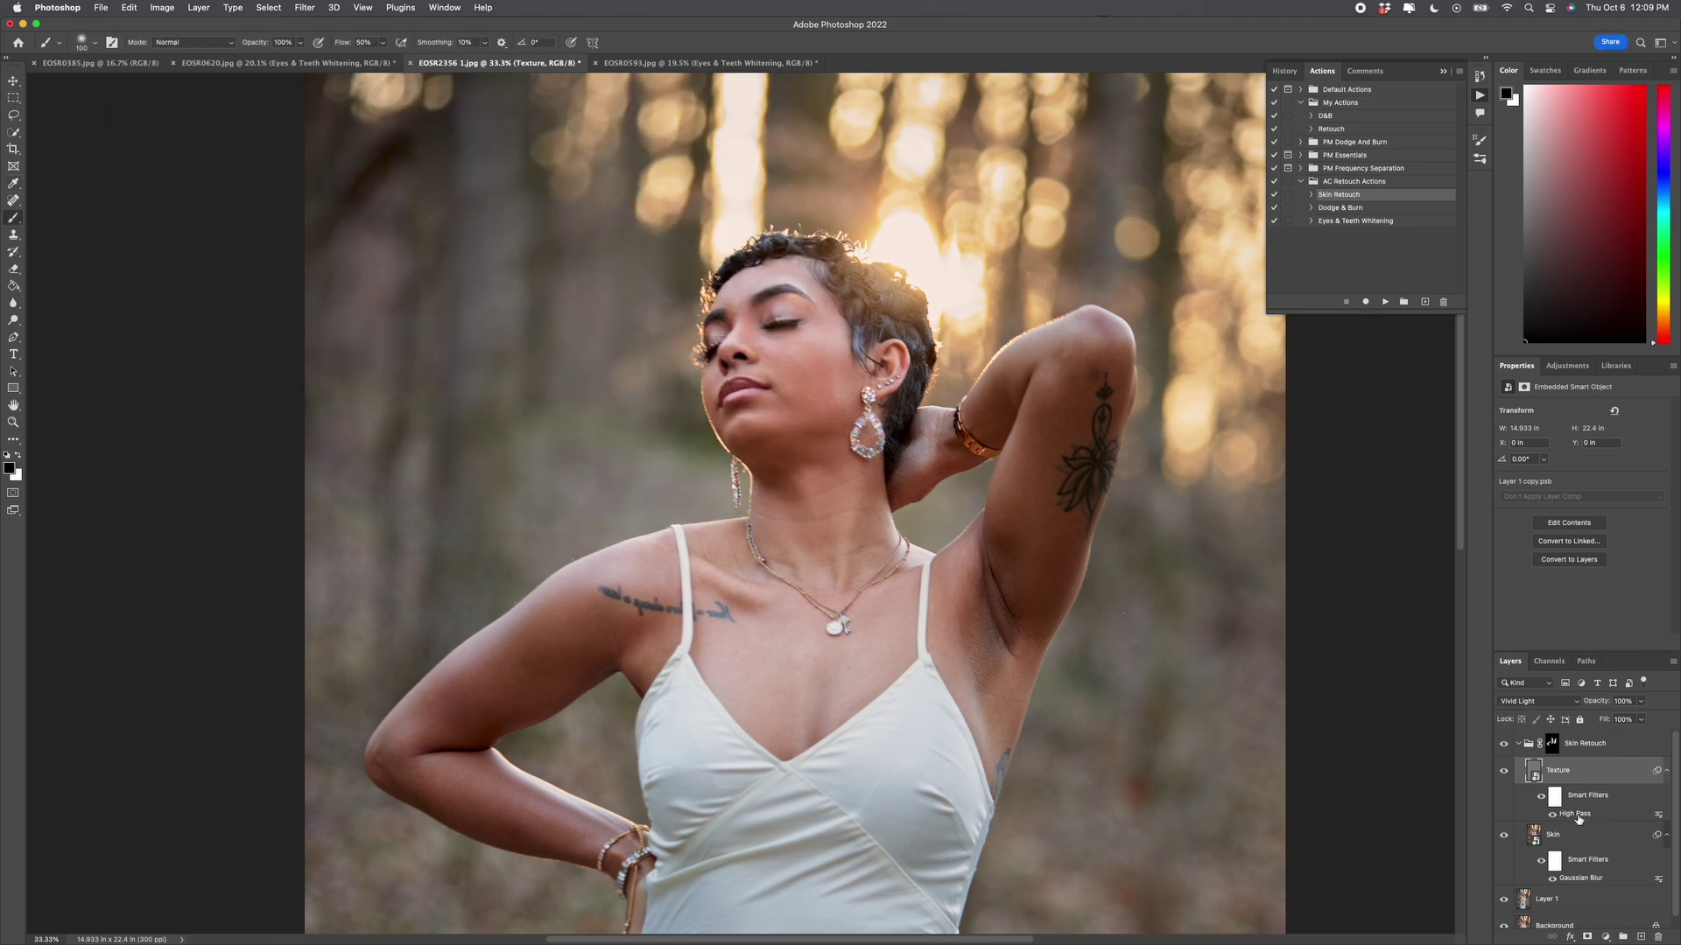
- Adjust the High Pass radius of the Texture layer in small amounts, and collapse the Skin Retouch group
double_click(1576, 814)
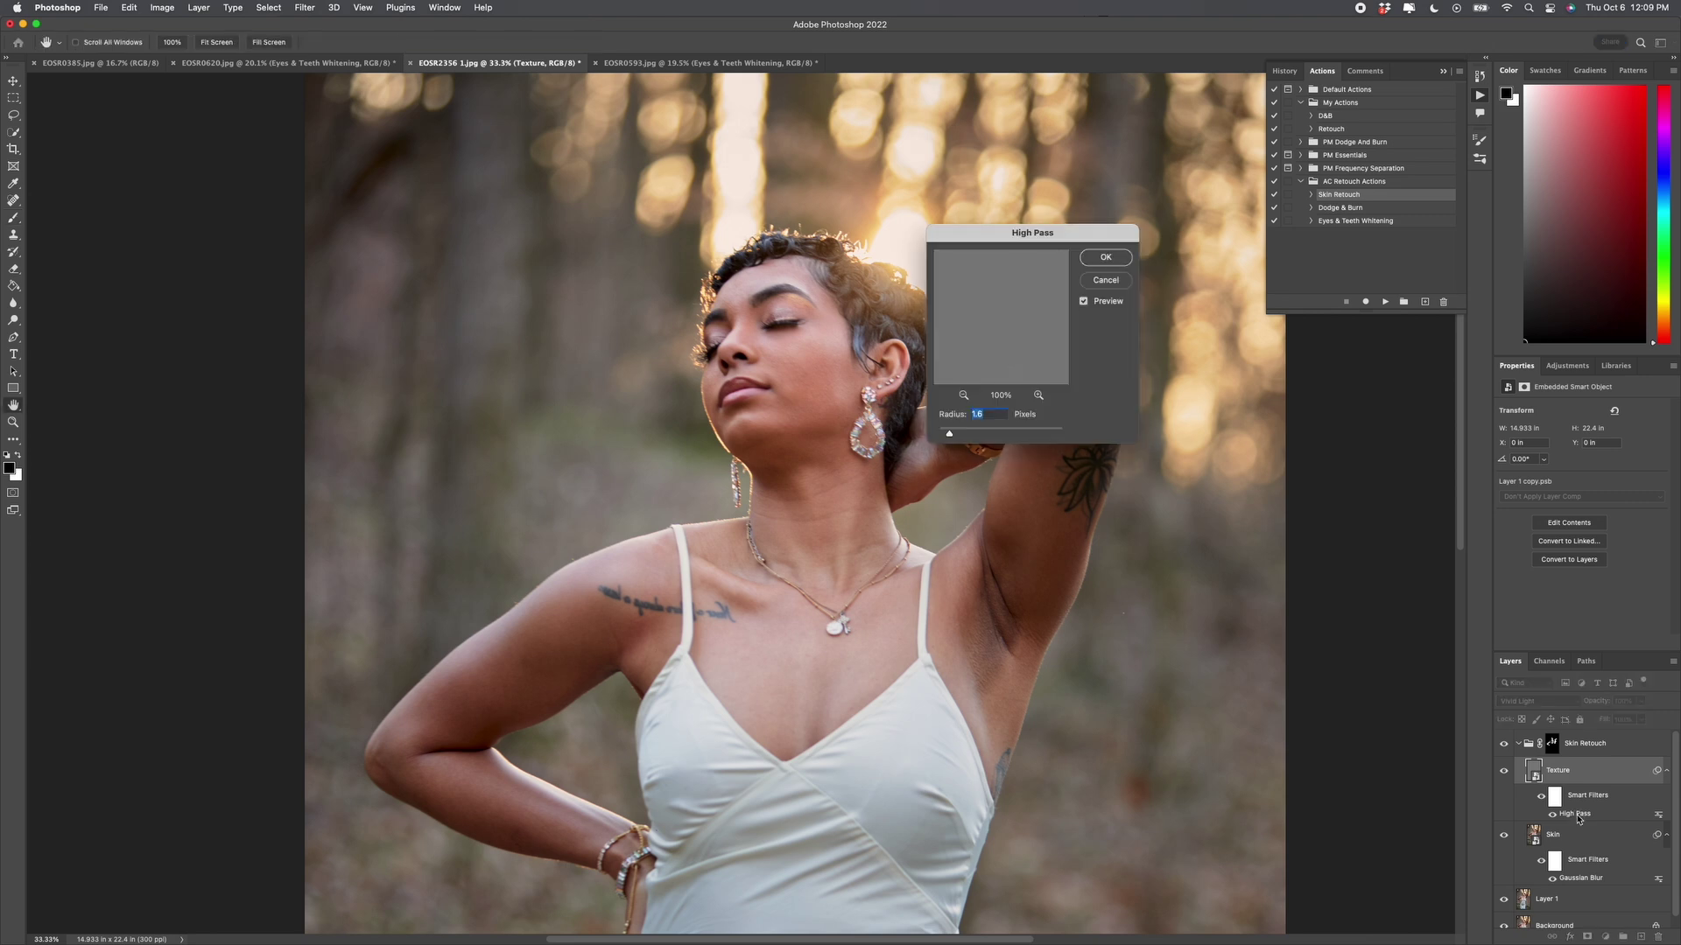
left_click(960, 432)
left_click(954, 433)
left_click_drag(953, 433, 950, 433)
left_click_drag(950, 435, 947, 433)
left_click_drag(947, 434, 945, 434)
left_click(1105, 257)
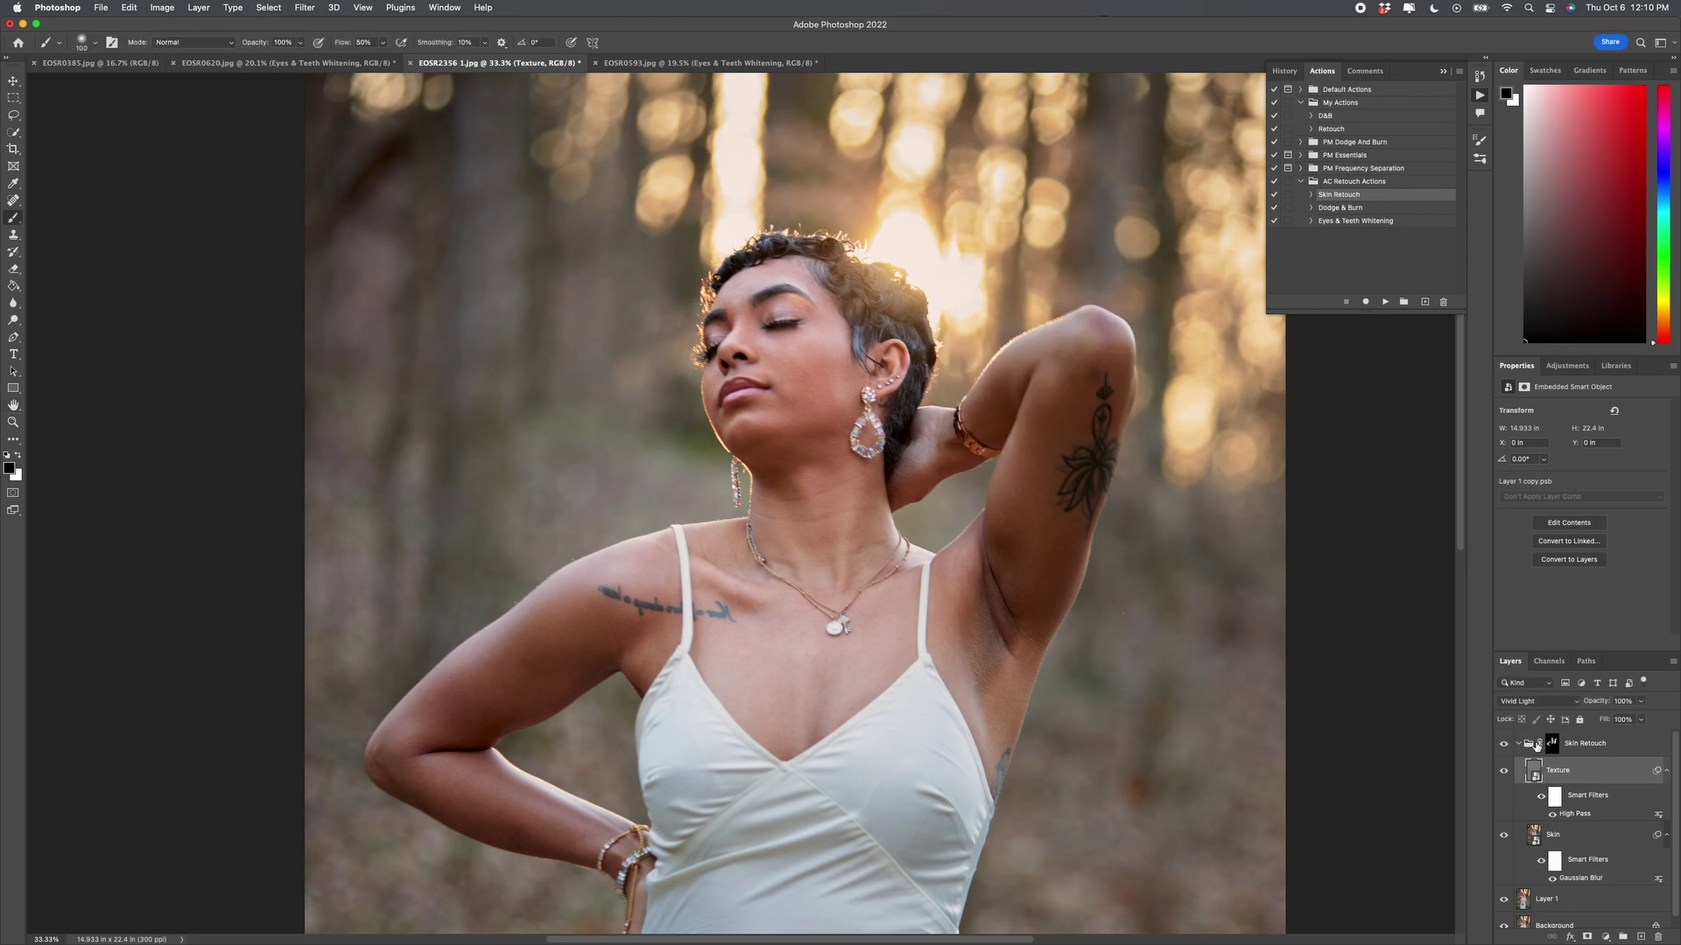
left_click(1519, 743)
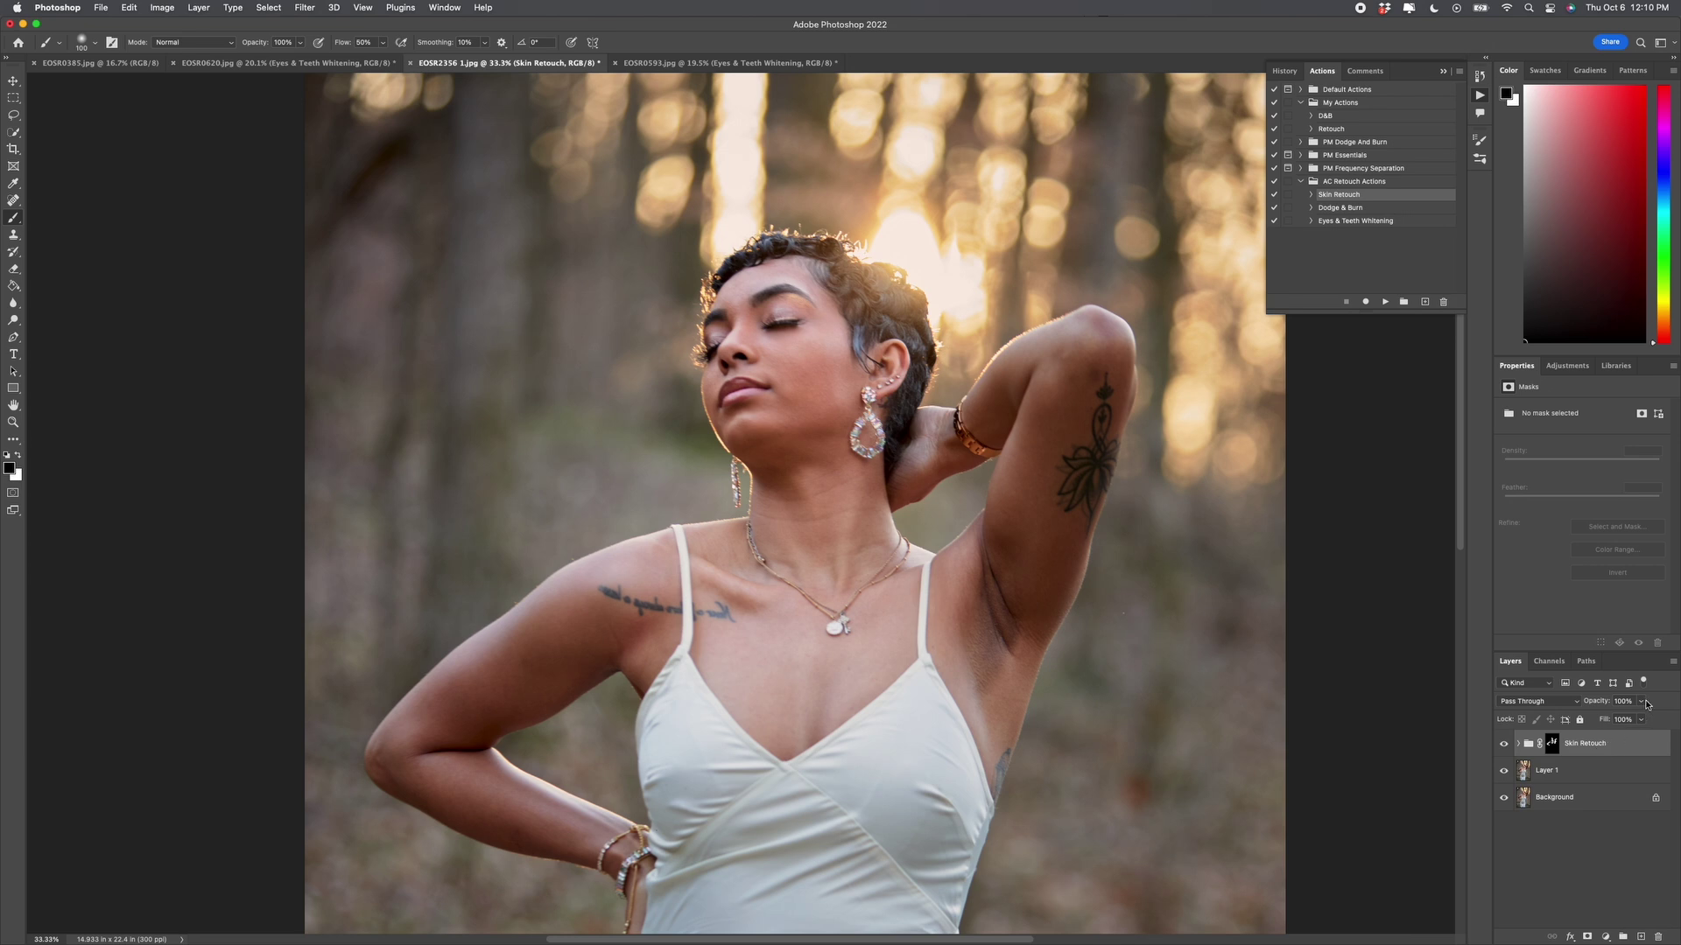
- Increase the Gaussian Blur radius of the Skin layer inside the Skin Retouch group, and collapse the group again
left_click(1519, 743)
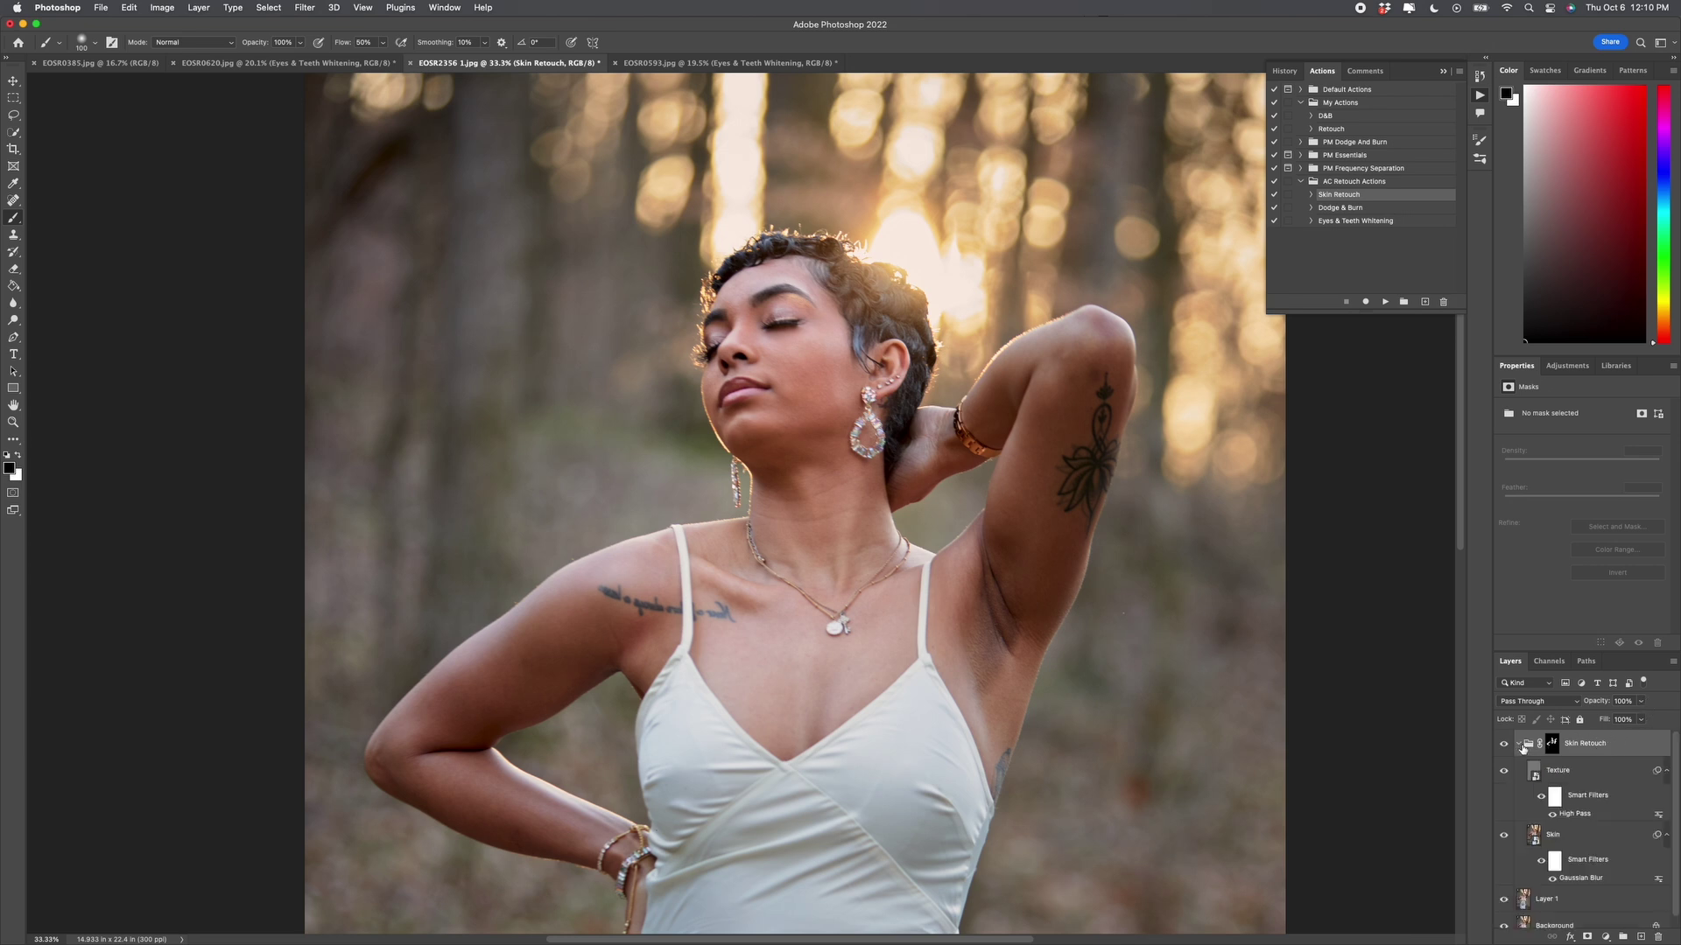
double_click(1581, 879)
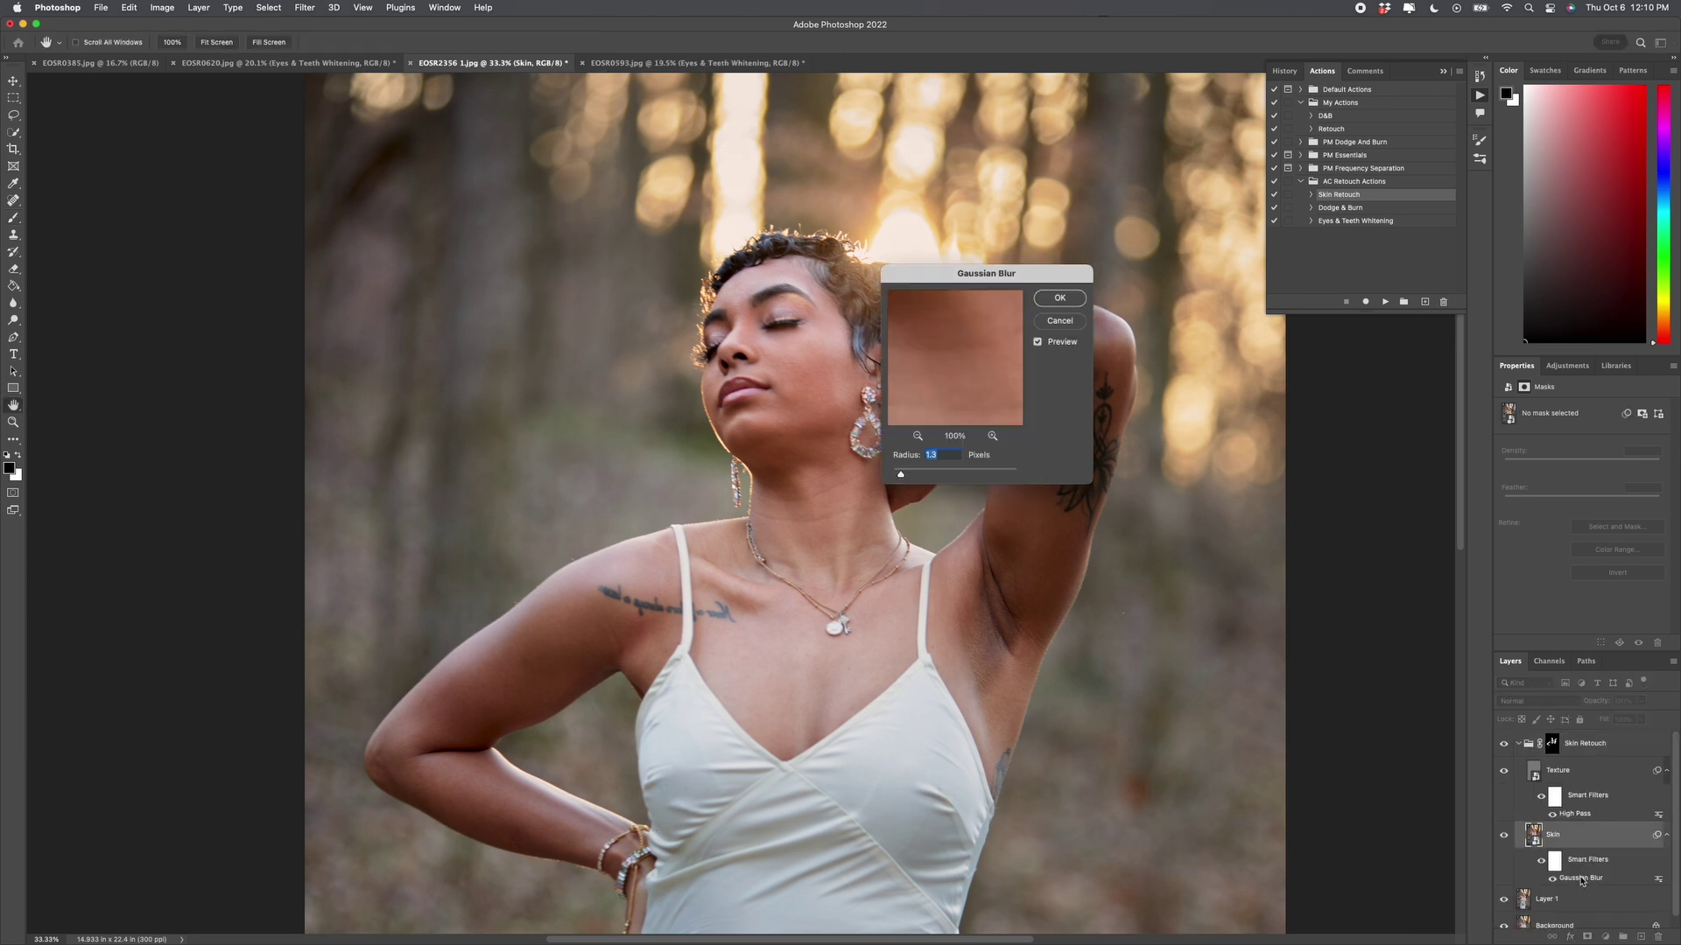
left_click_drag(901, 476, 908, 477)
left_click_drag(916, 476, 919, 476)
left_click(1056, 298)
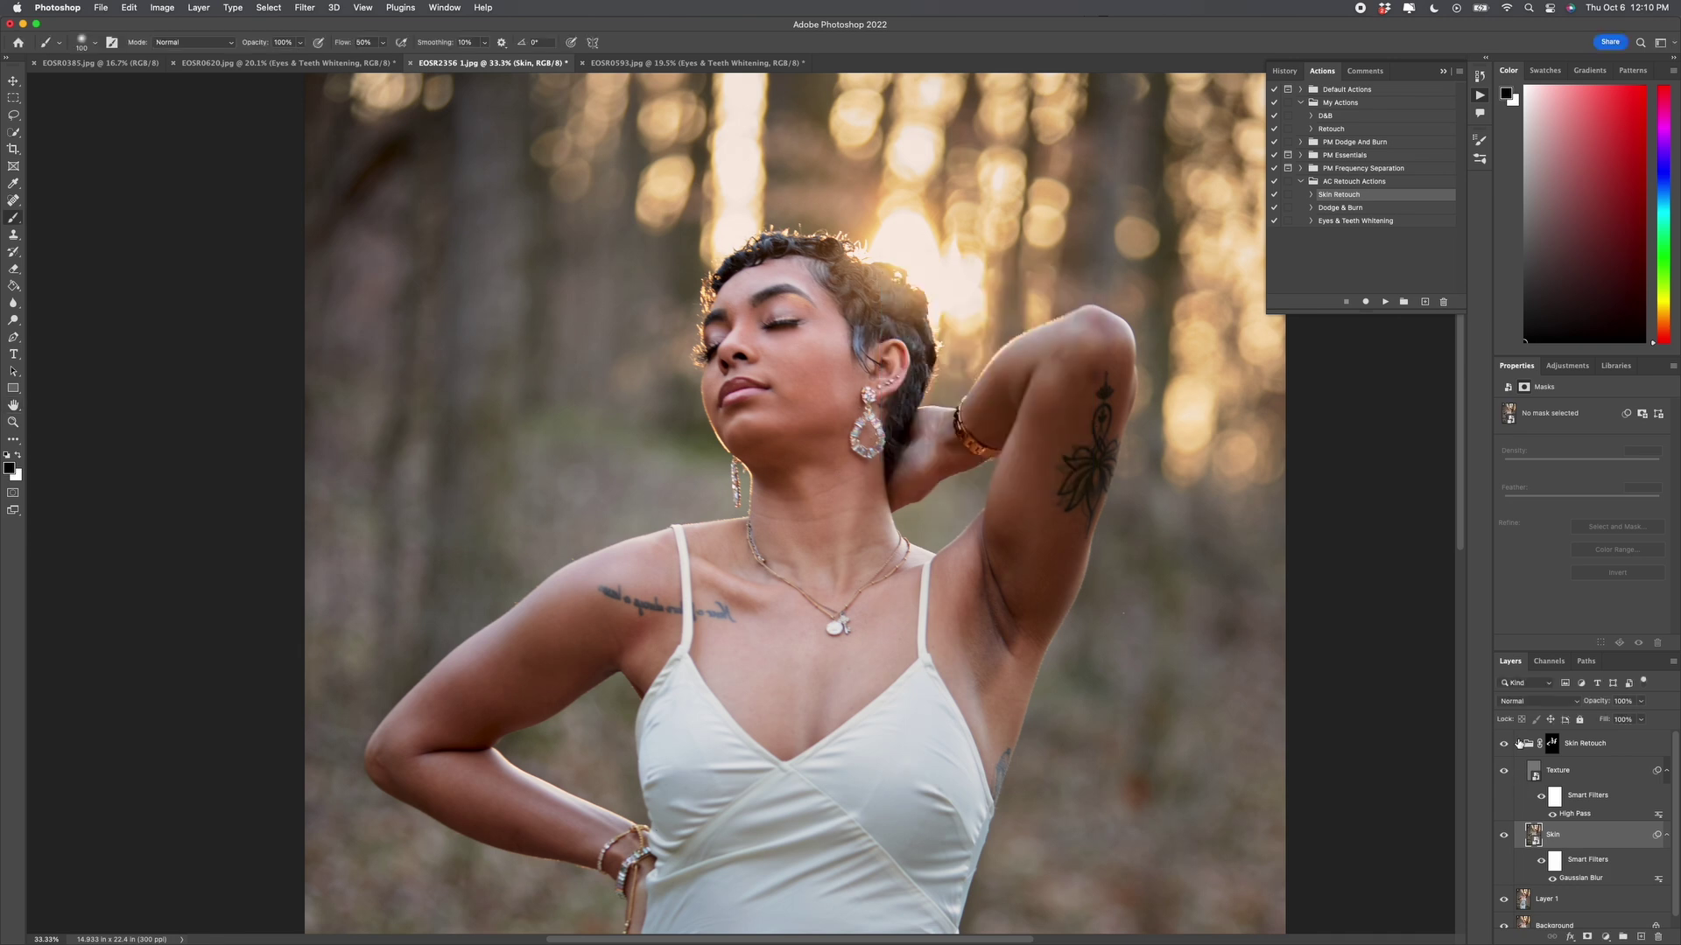
left_click(1519, 743)
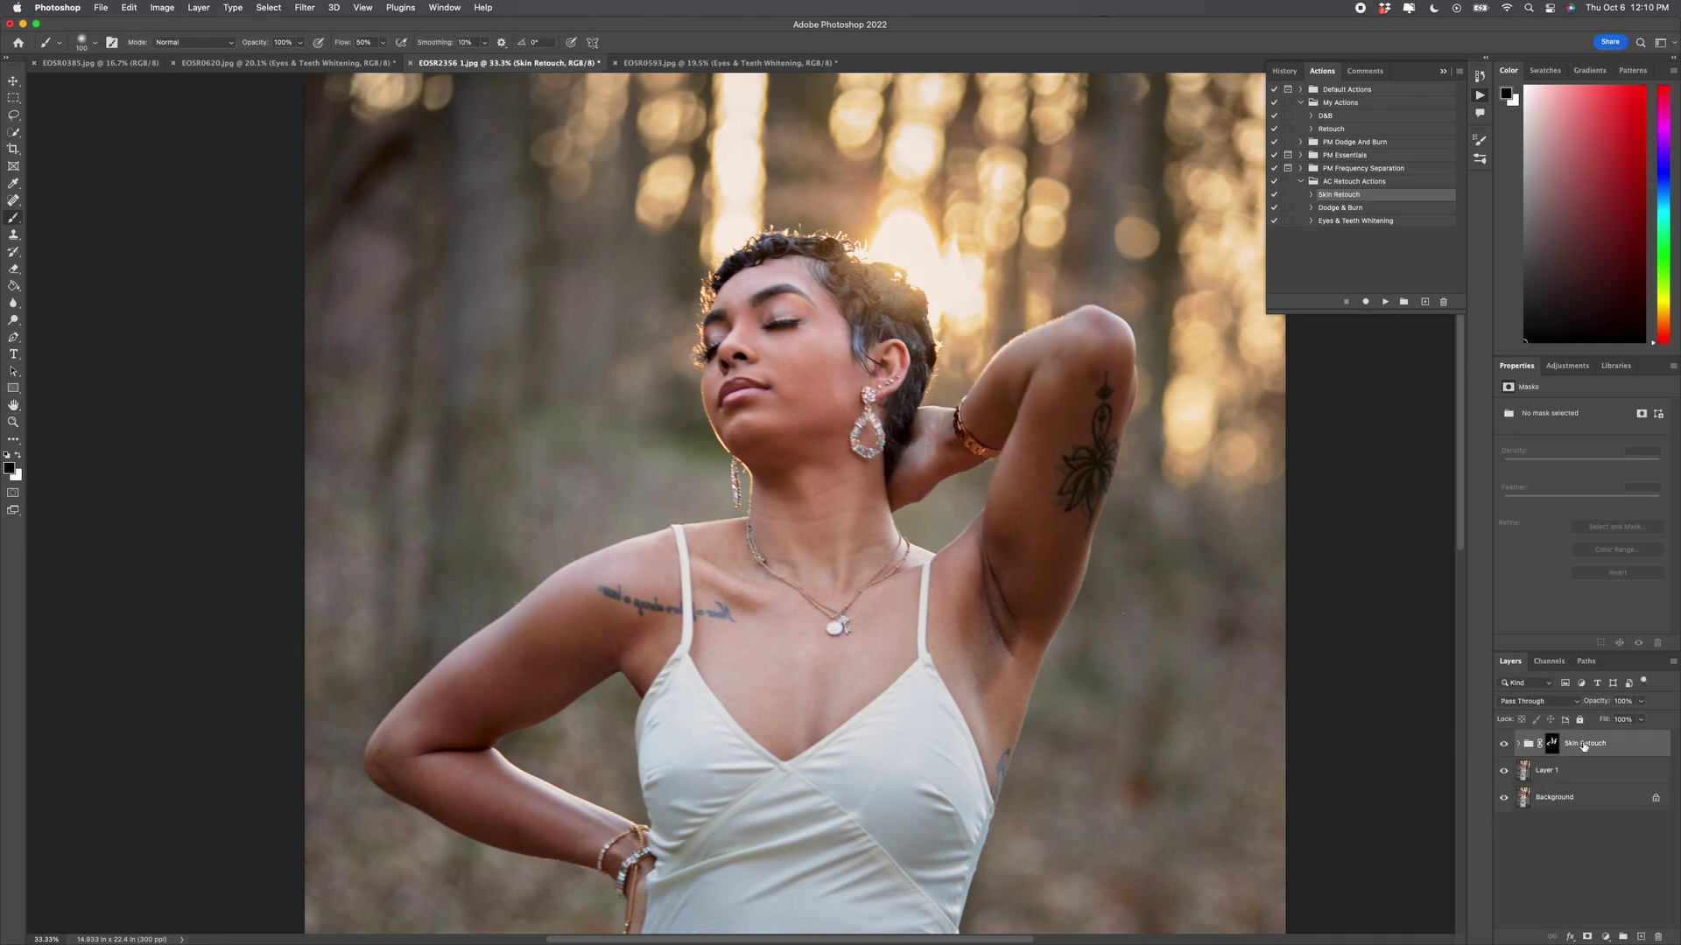
- Lower the opacity of the Skin Retouch group to 80%
left_click(1643, 702)
left_click_drag(1640, 720, 1629, 719)
key("z")
key("b")
right_click(760, 628)
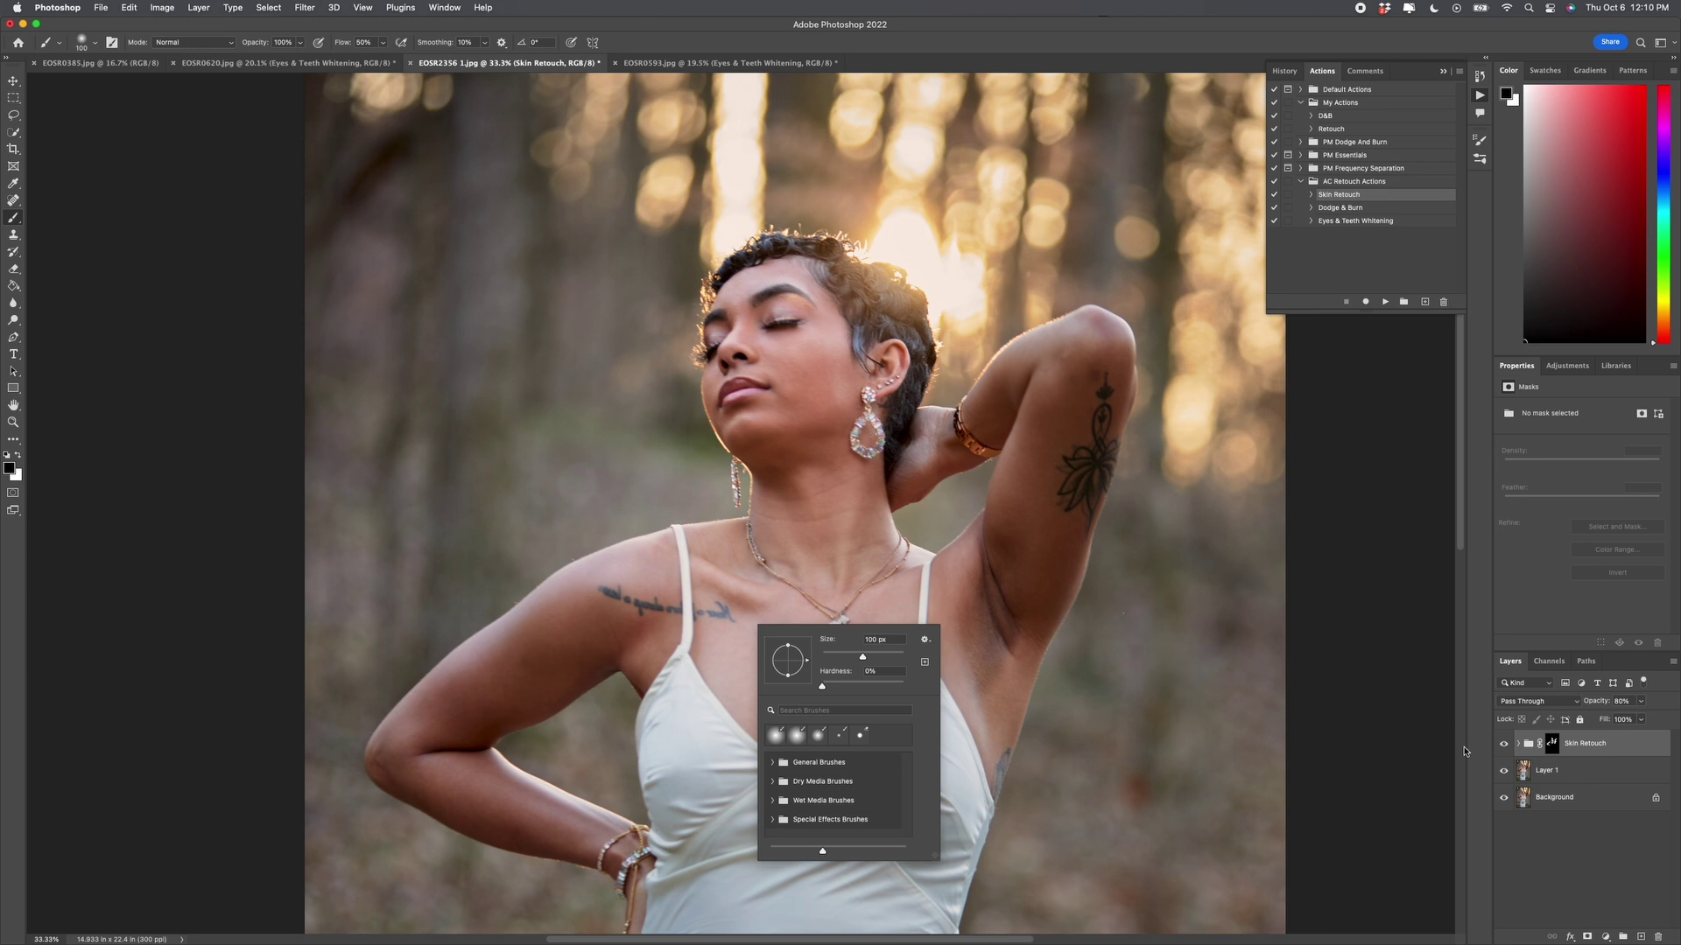
key("z")
right_click(904, 553)
left_click(920, 561)
left_click_drag(761, 386, 882, 531)
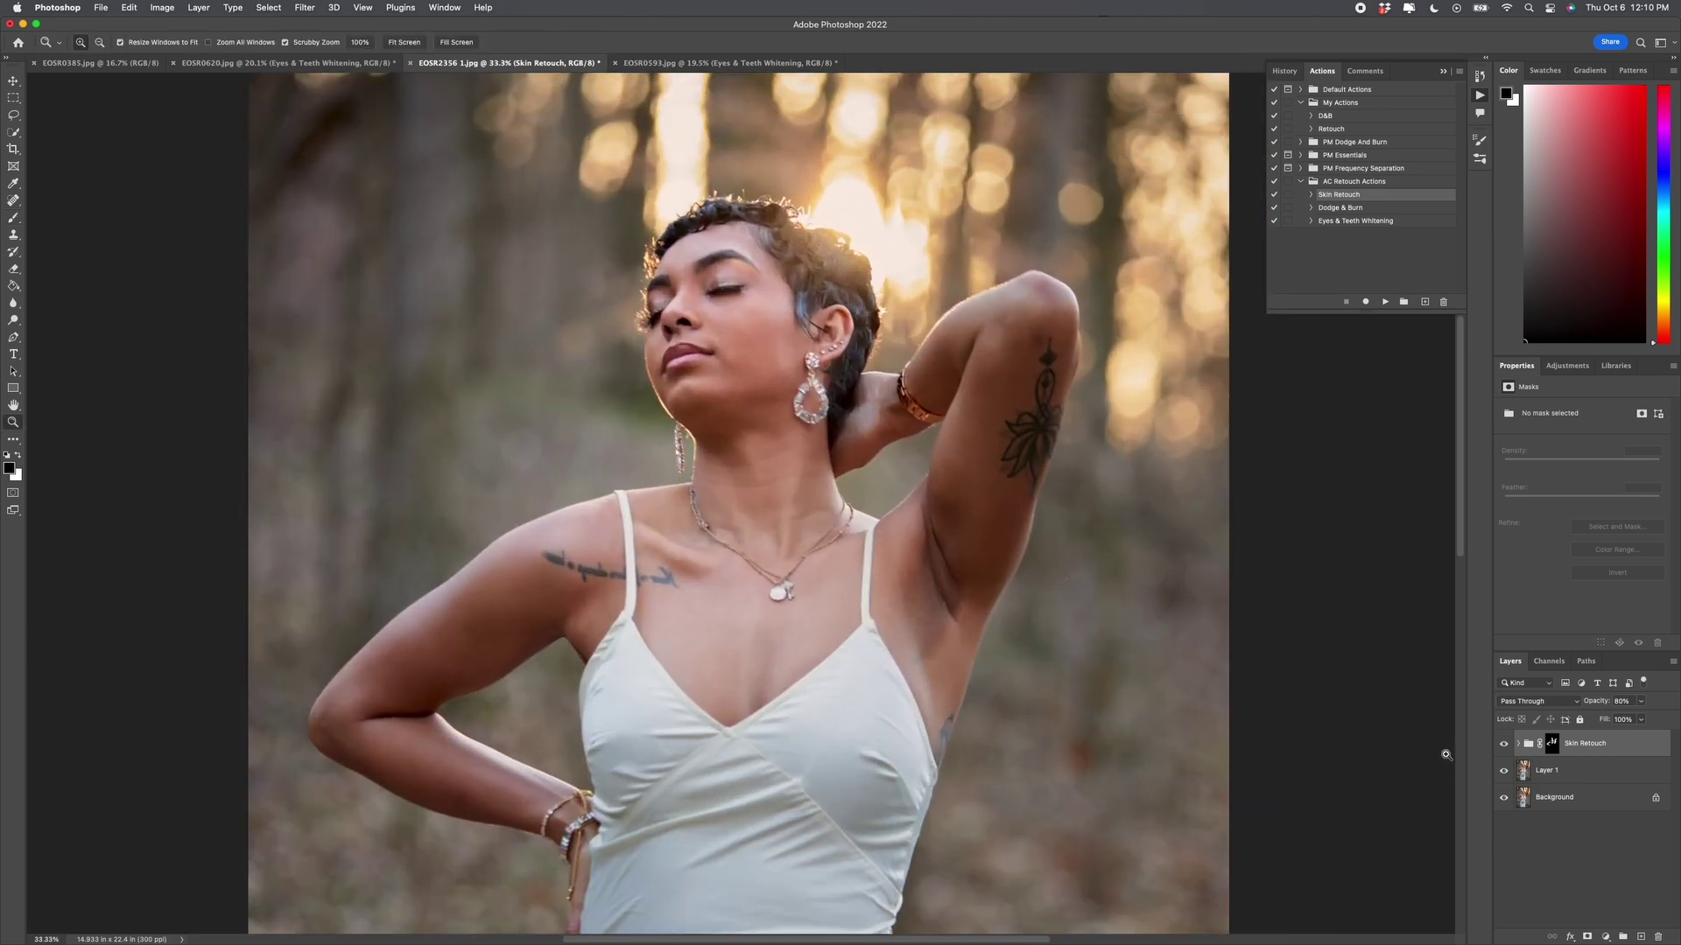
- Toggle the Skin Retouch group off and on to compare, and set its opacity to 90%
left_click(1504, 744)
left_click(1504, 744)
left_click_drag(1641, 701, 1647, 721)
right_click(808, 492)
left_click(827, 495)
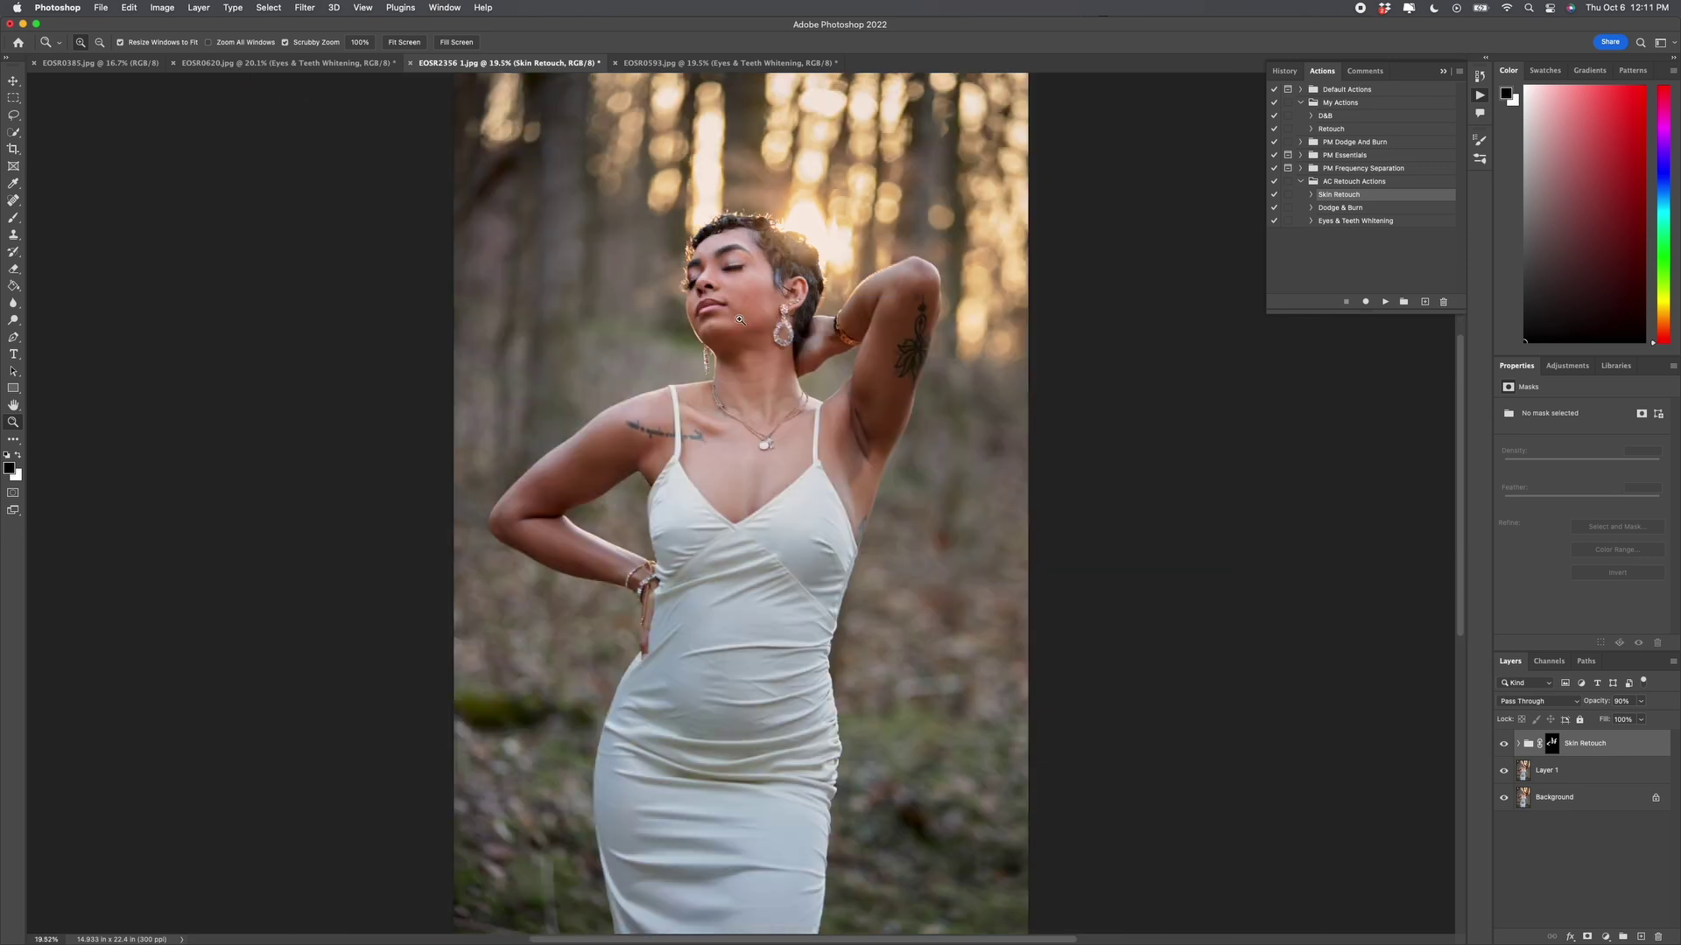
- Run the Dodge & Burn action from the AC Retouch Actions set on the woodland portrait
left_click(740, 321)
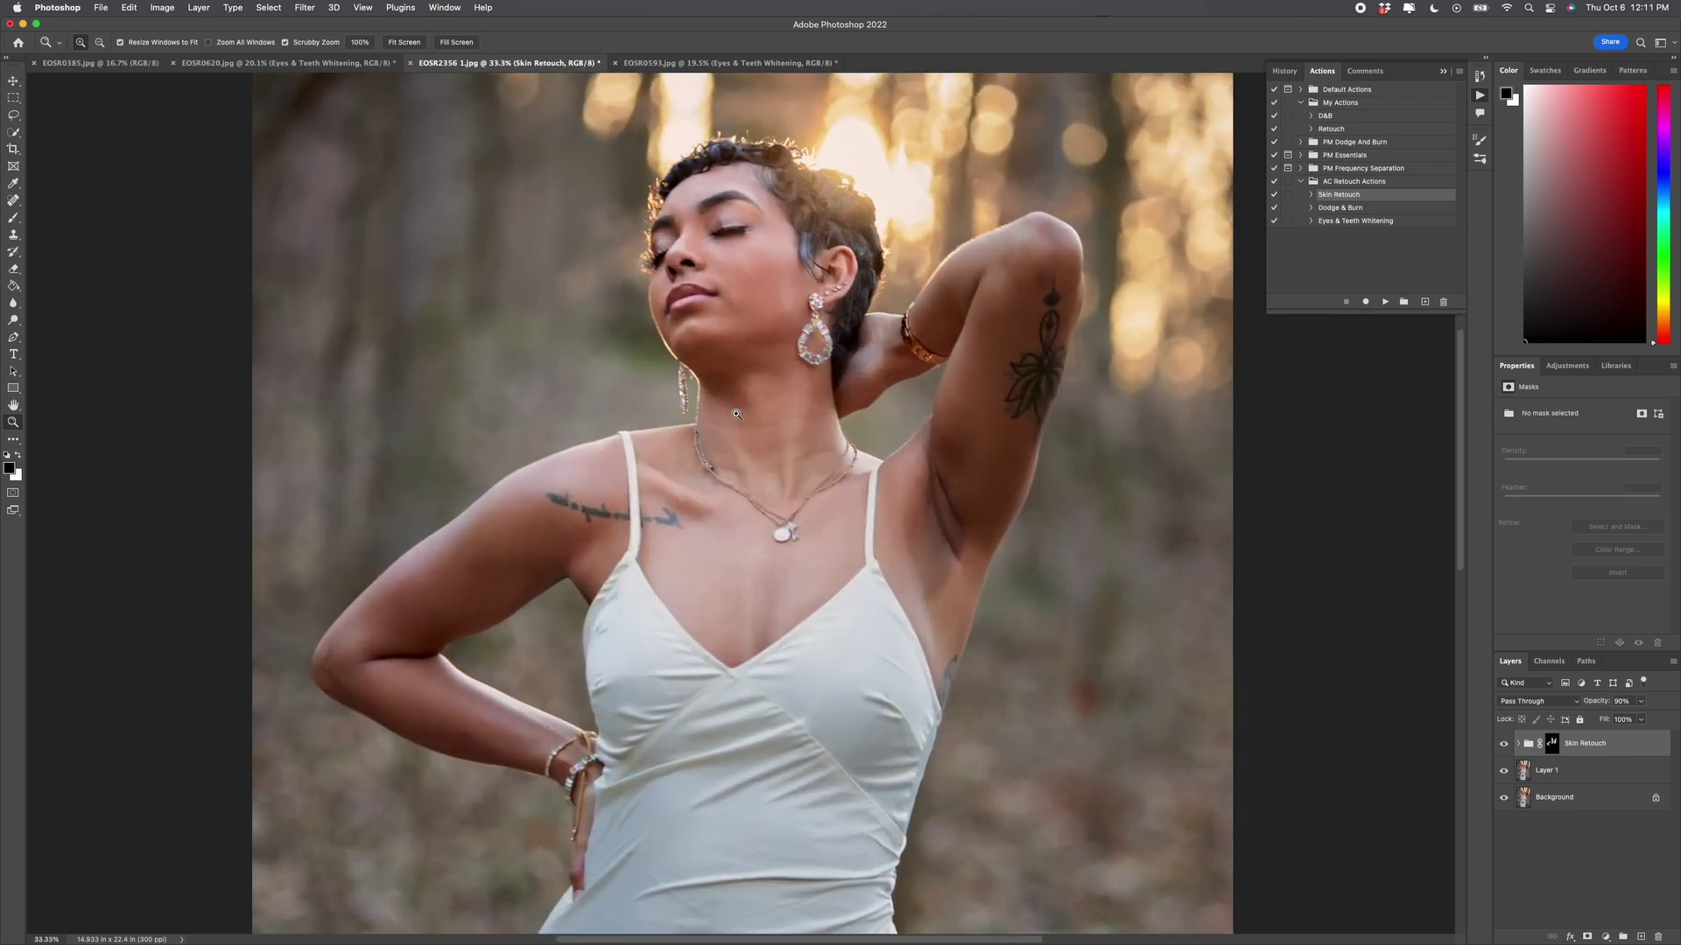
scroll(737, 420, "up", 2)
scroll(737, 420, "up", 2)
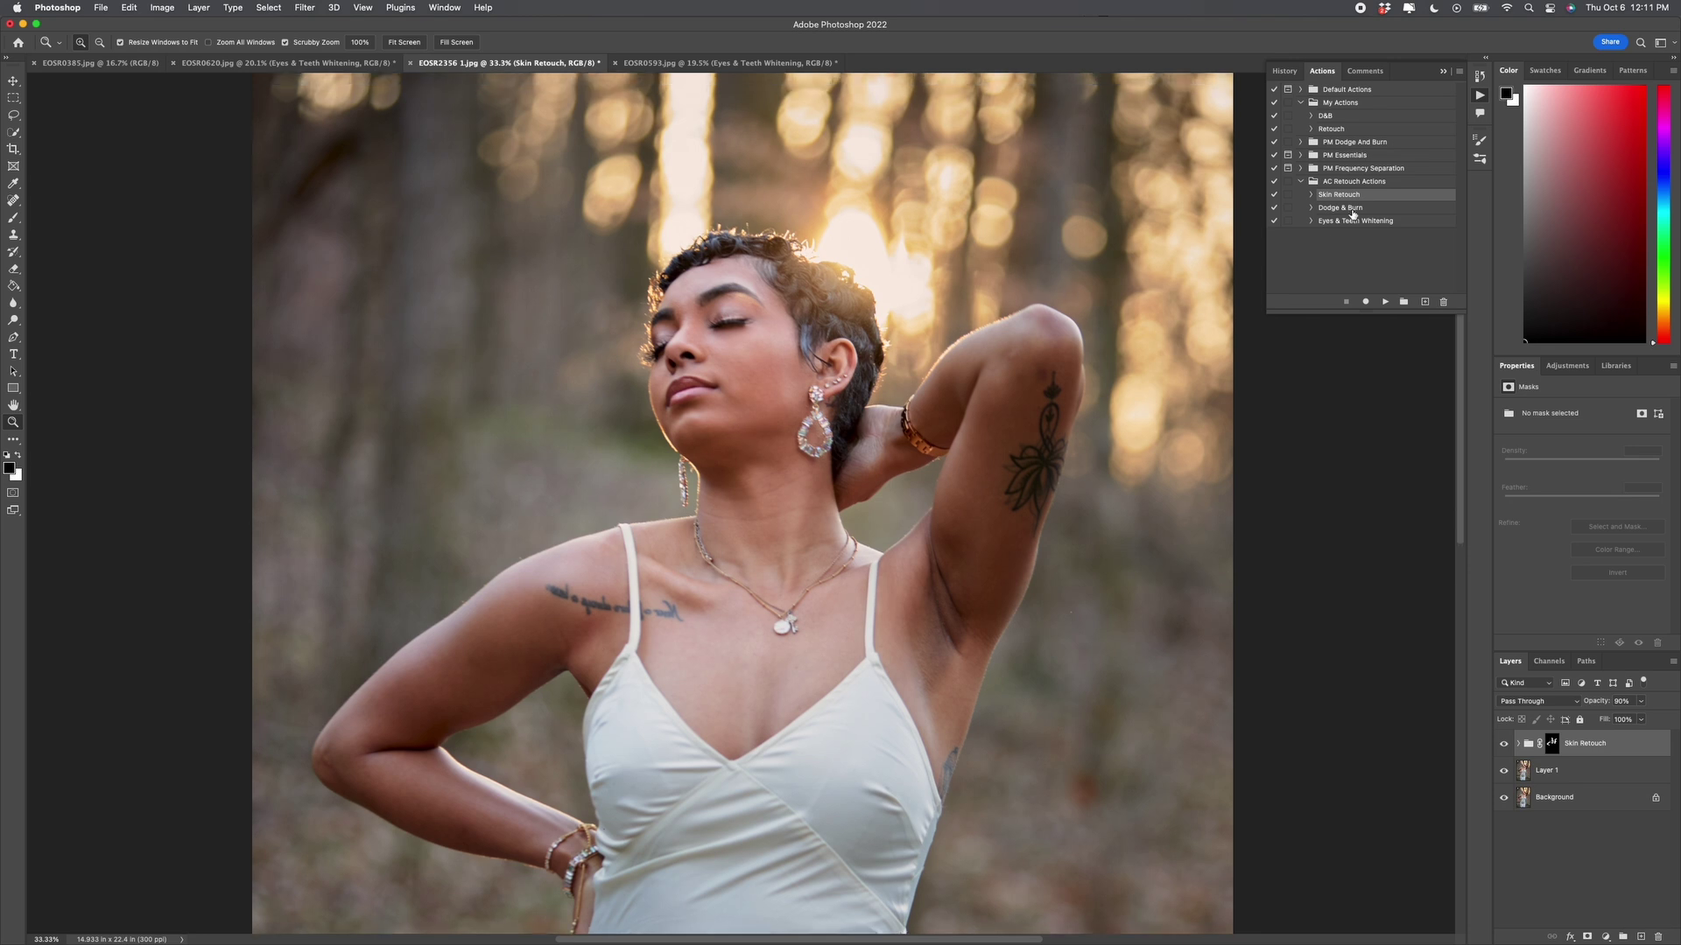
left_click(1352, 210)
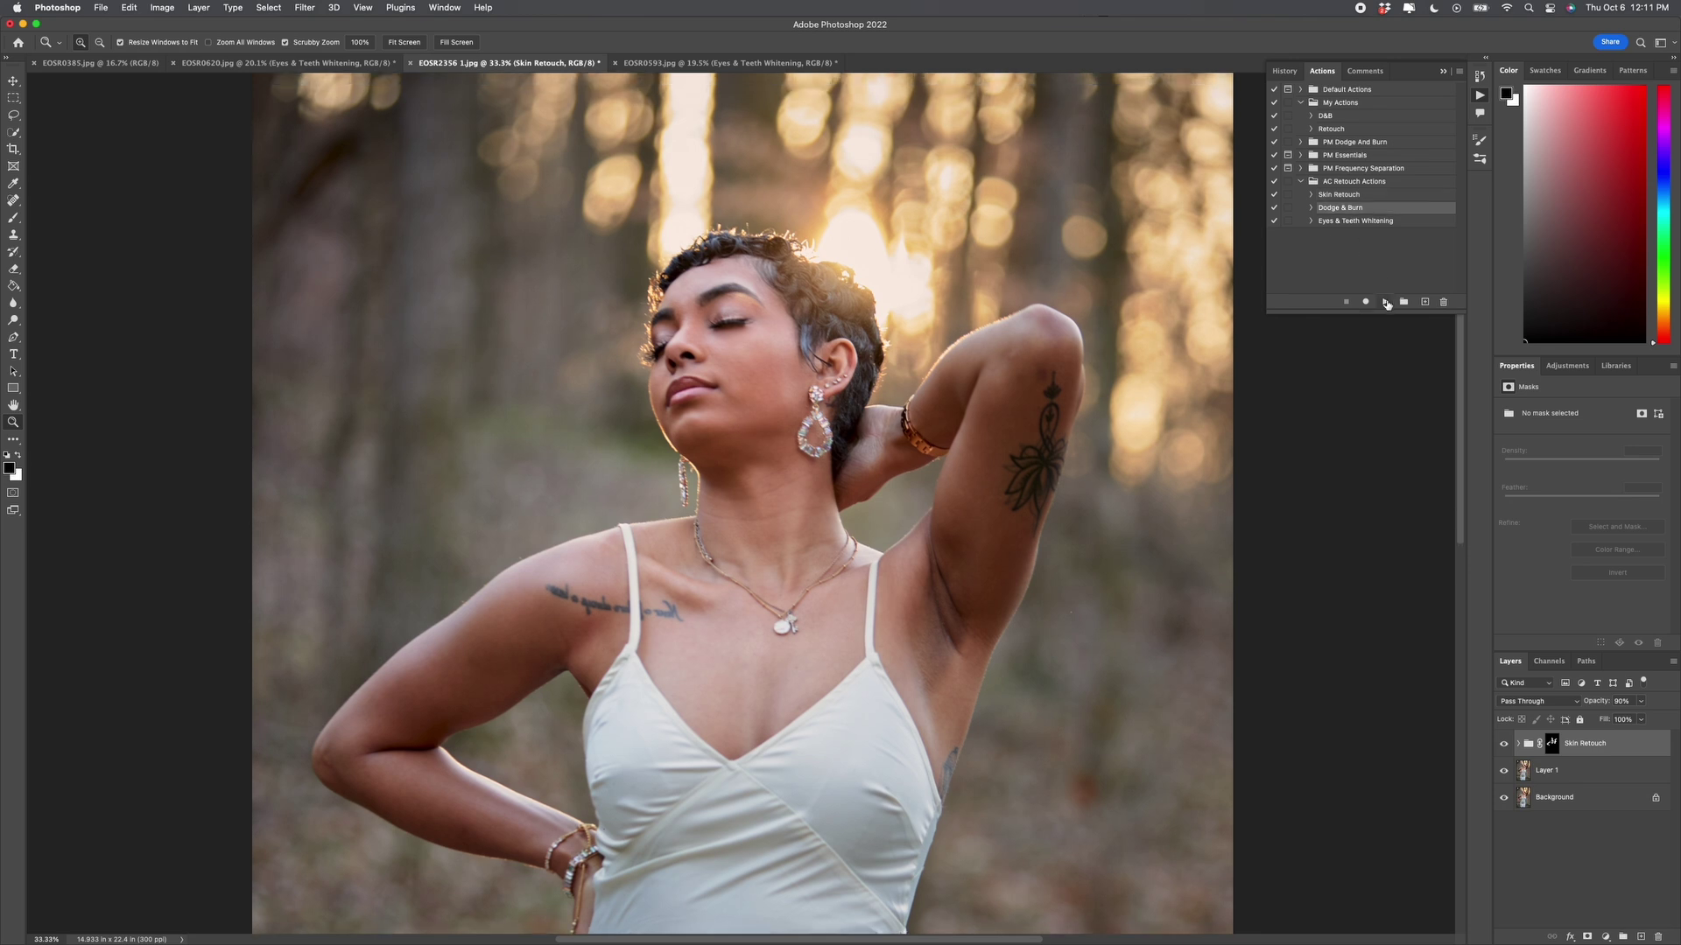
left_click(1386, 303)
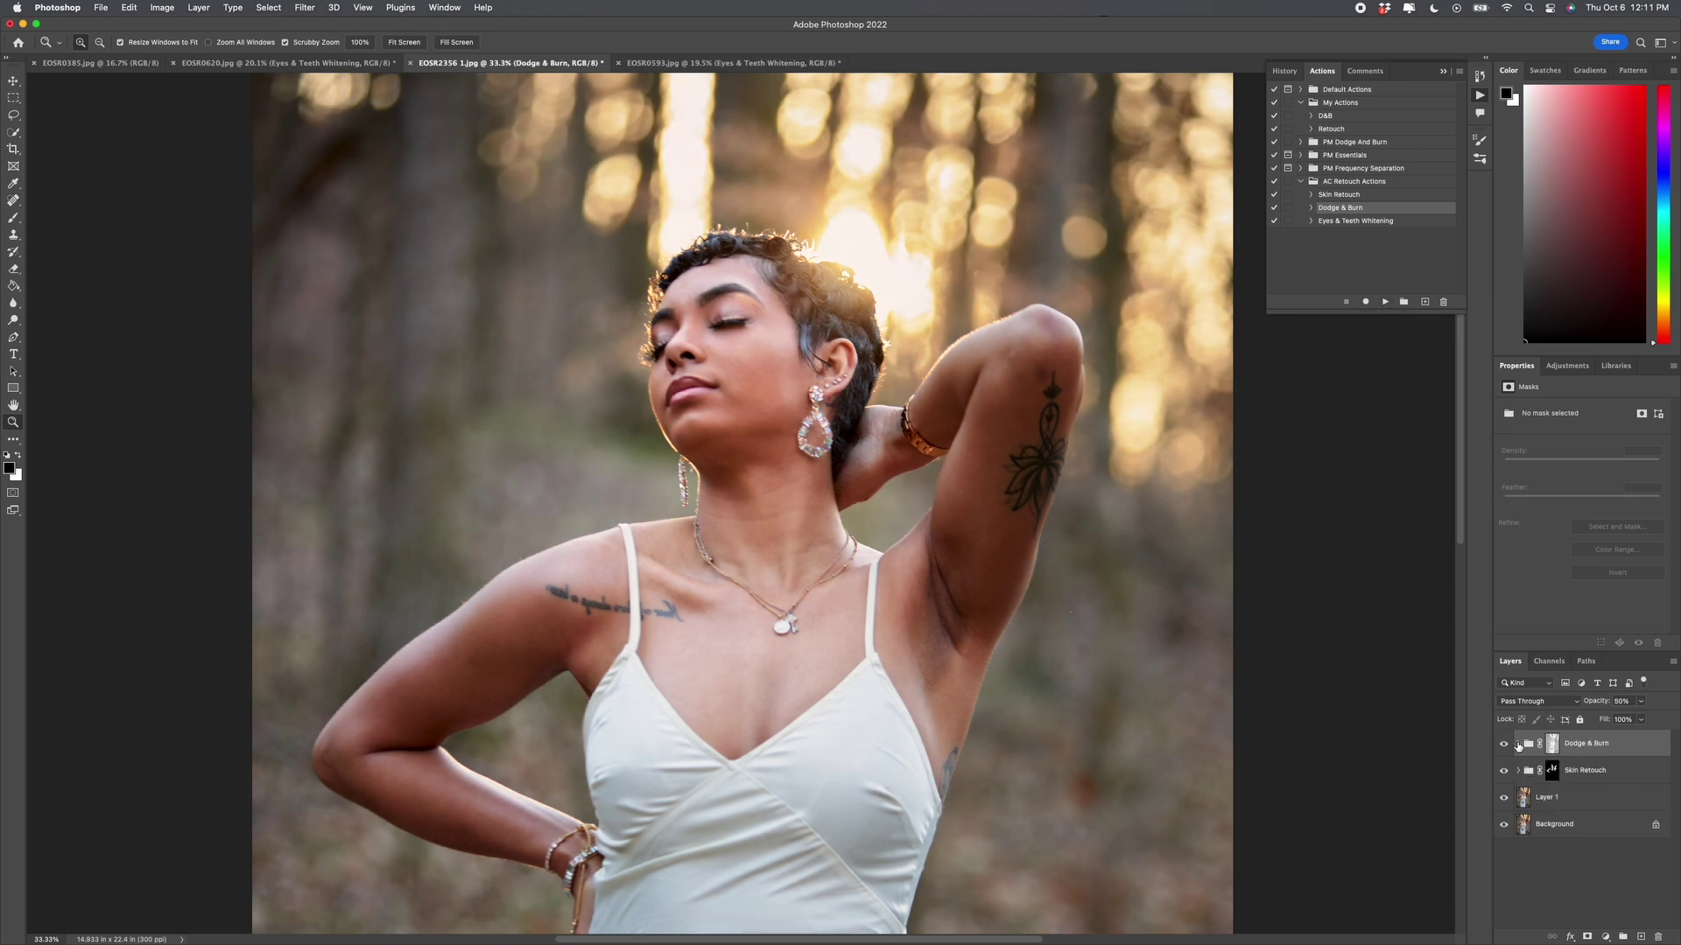
- Restrict the Dodge layer to brighter tones by setting its Blend If underlying-layer shadow slider to a split of 144 / 203
left_click(1518, 745)
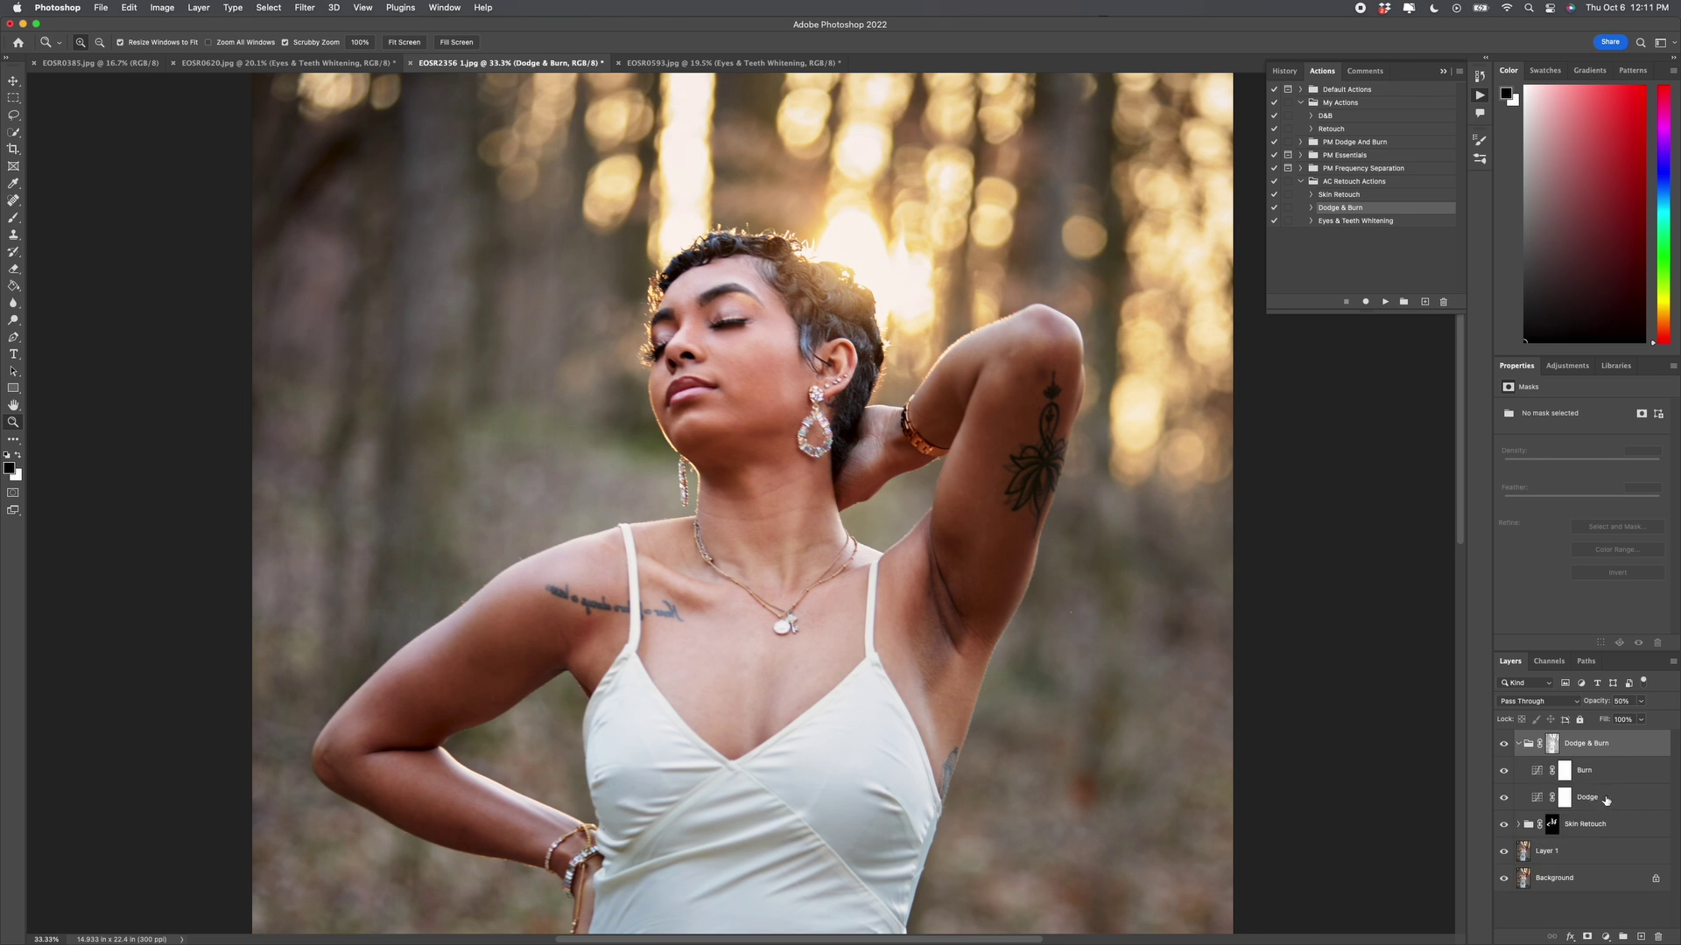
double_click(1612, 800)
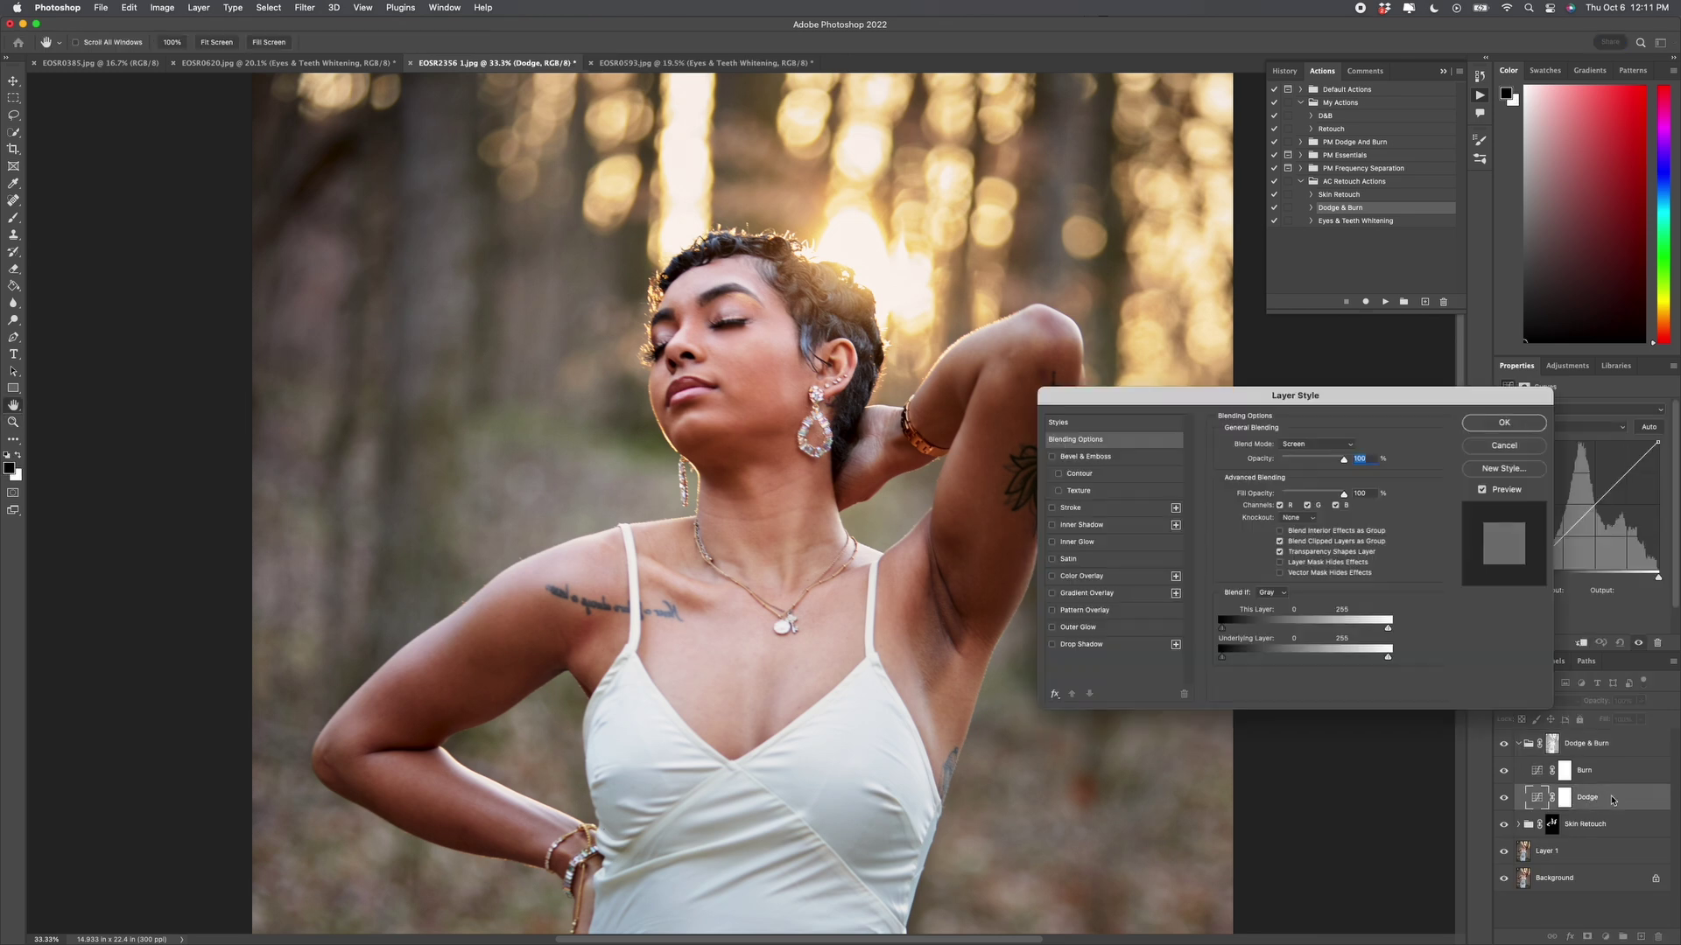
left_click_drag(1222, 662, 1316, 650)
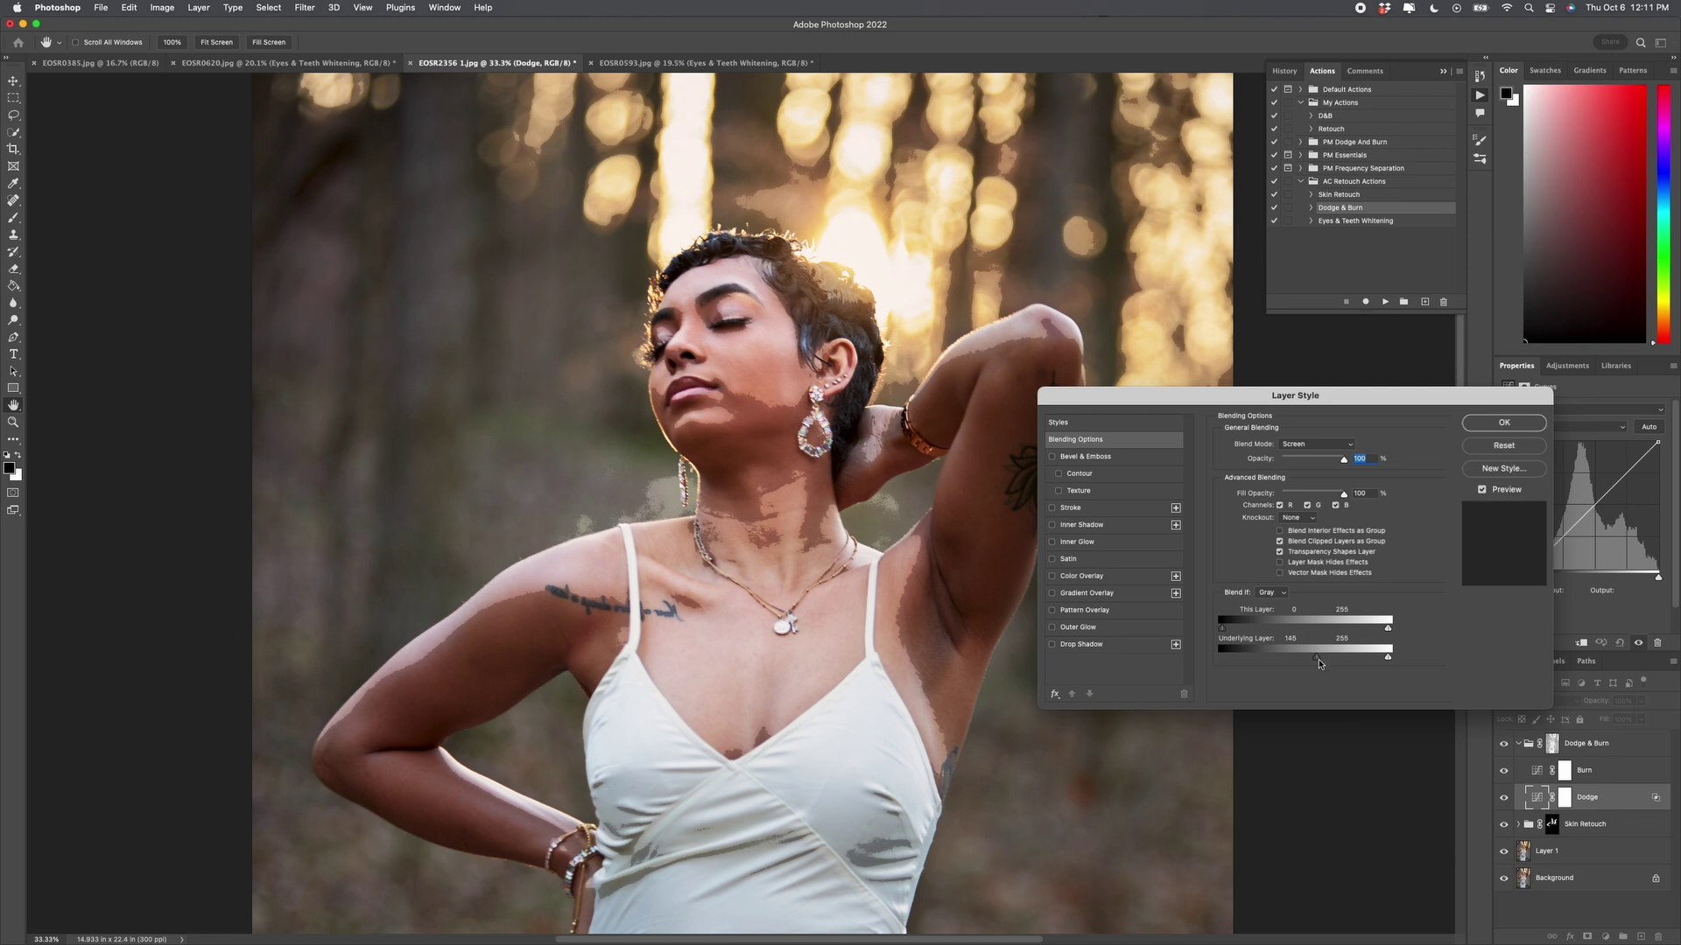
left_click_drag(1320, 663, 1354, 661)
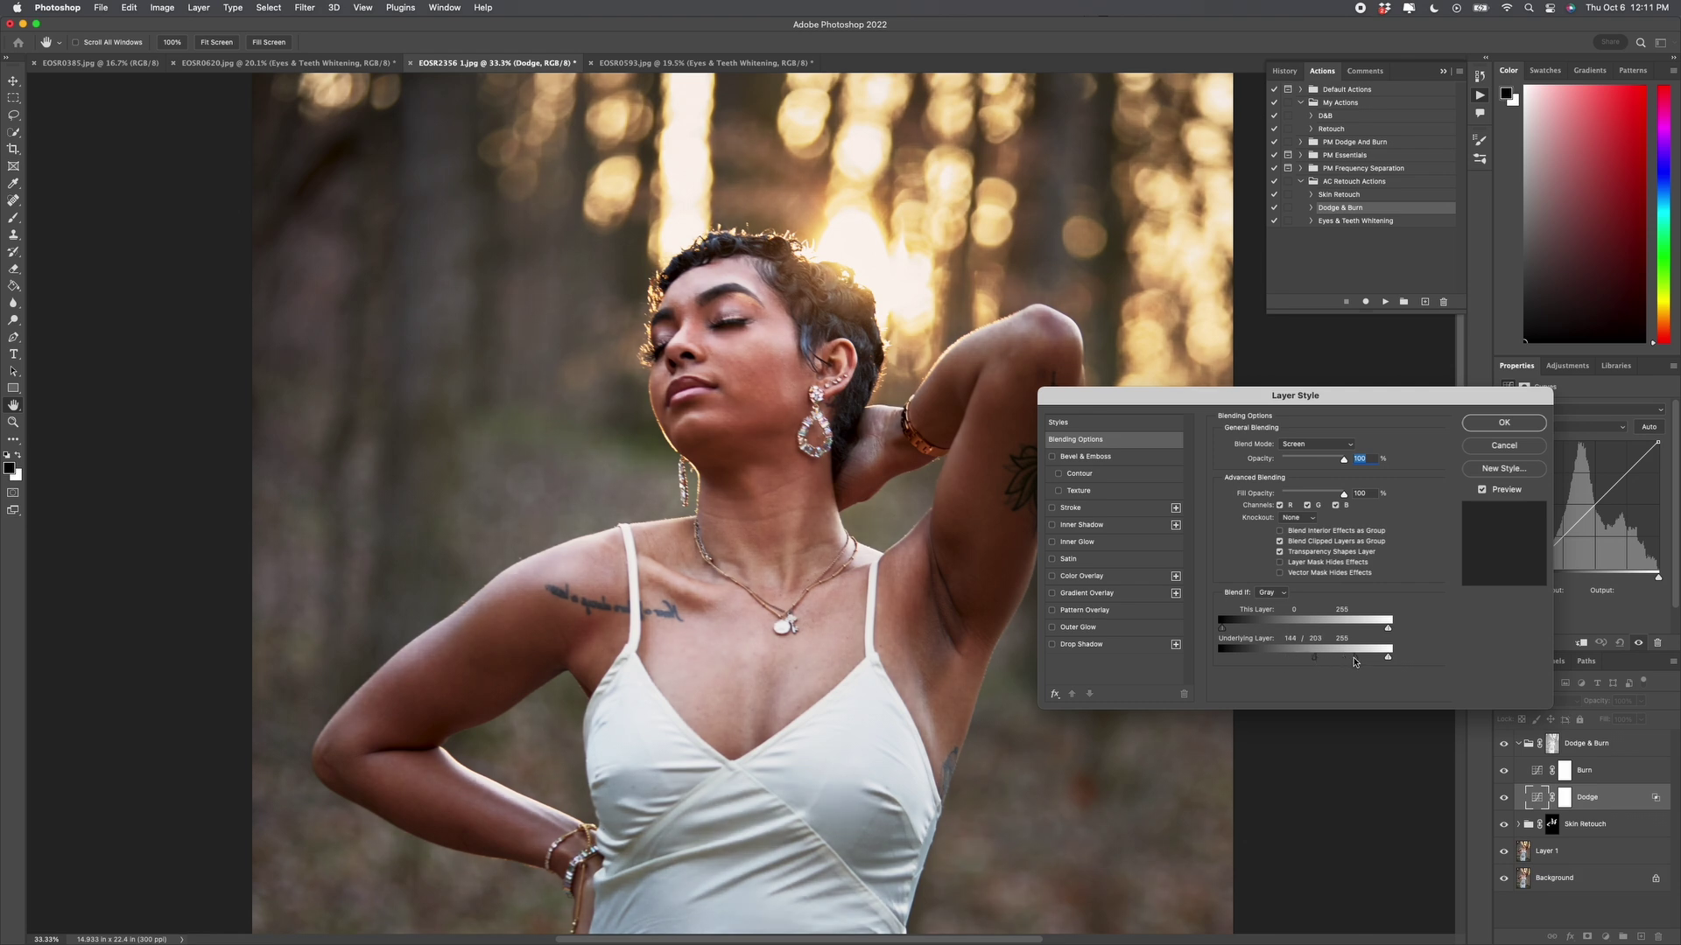
left_click(1502, 425)
- Split the Burn layer's Blend If underlying-layer highlight slider at about 24 / 119, and collapse the Dodge & Burn group
double_click(1627, 772)
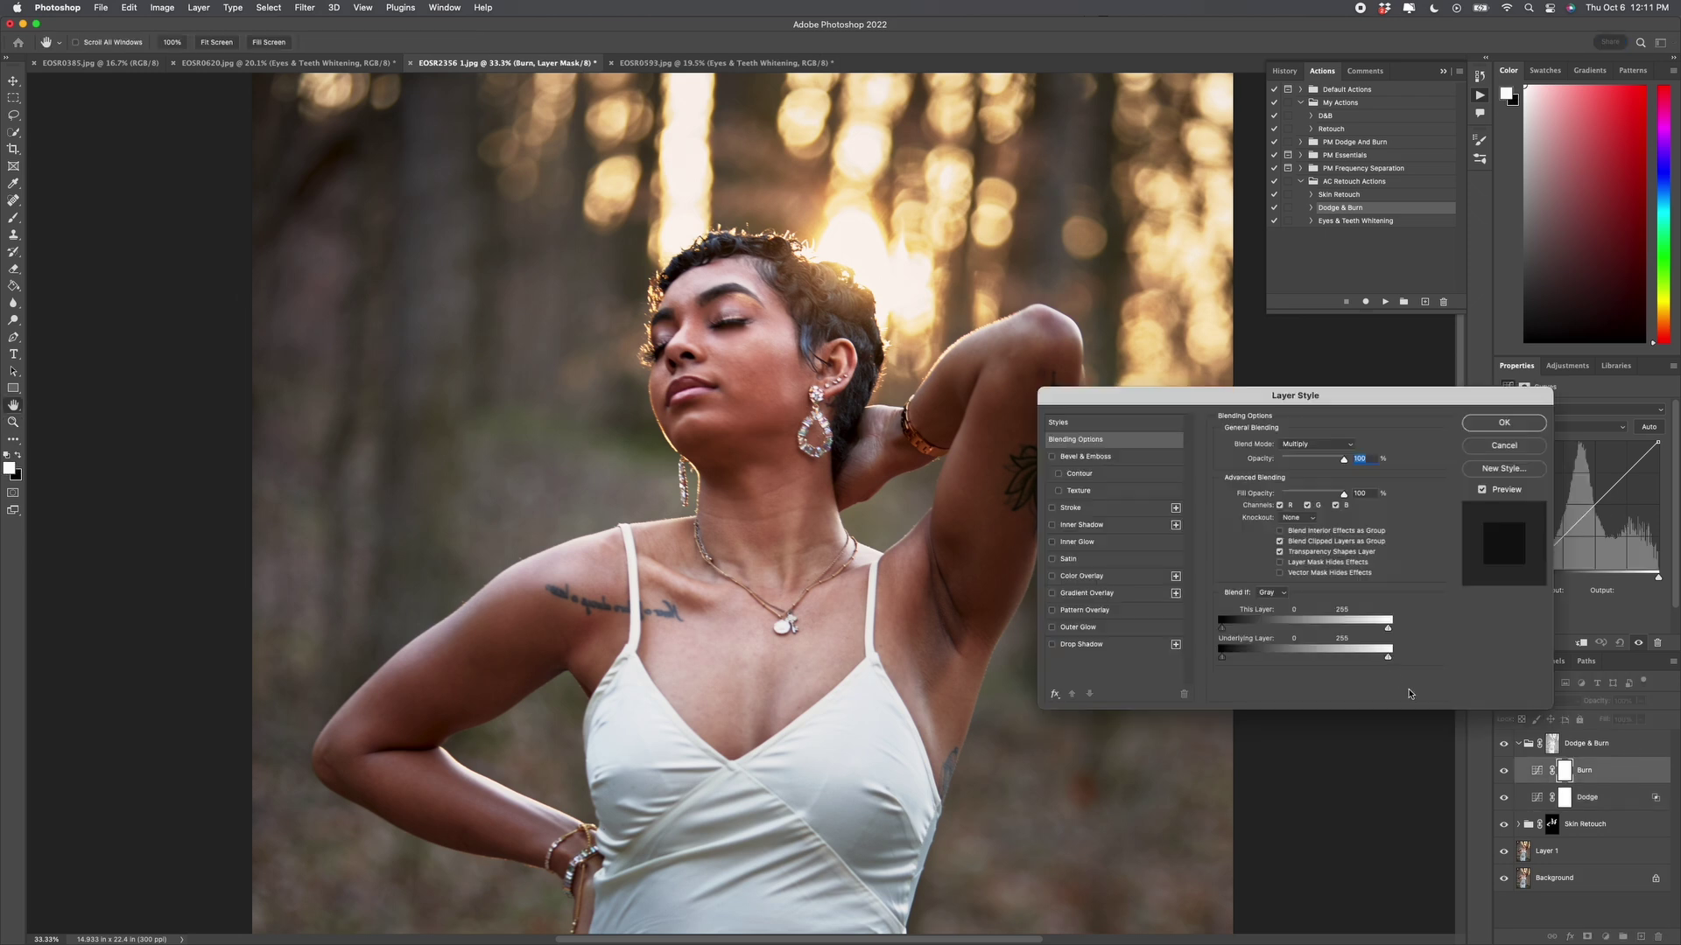
left_click_drag(1388, 658, 1301, 661)
key("alt")
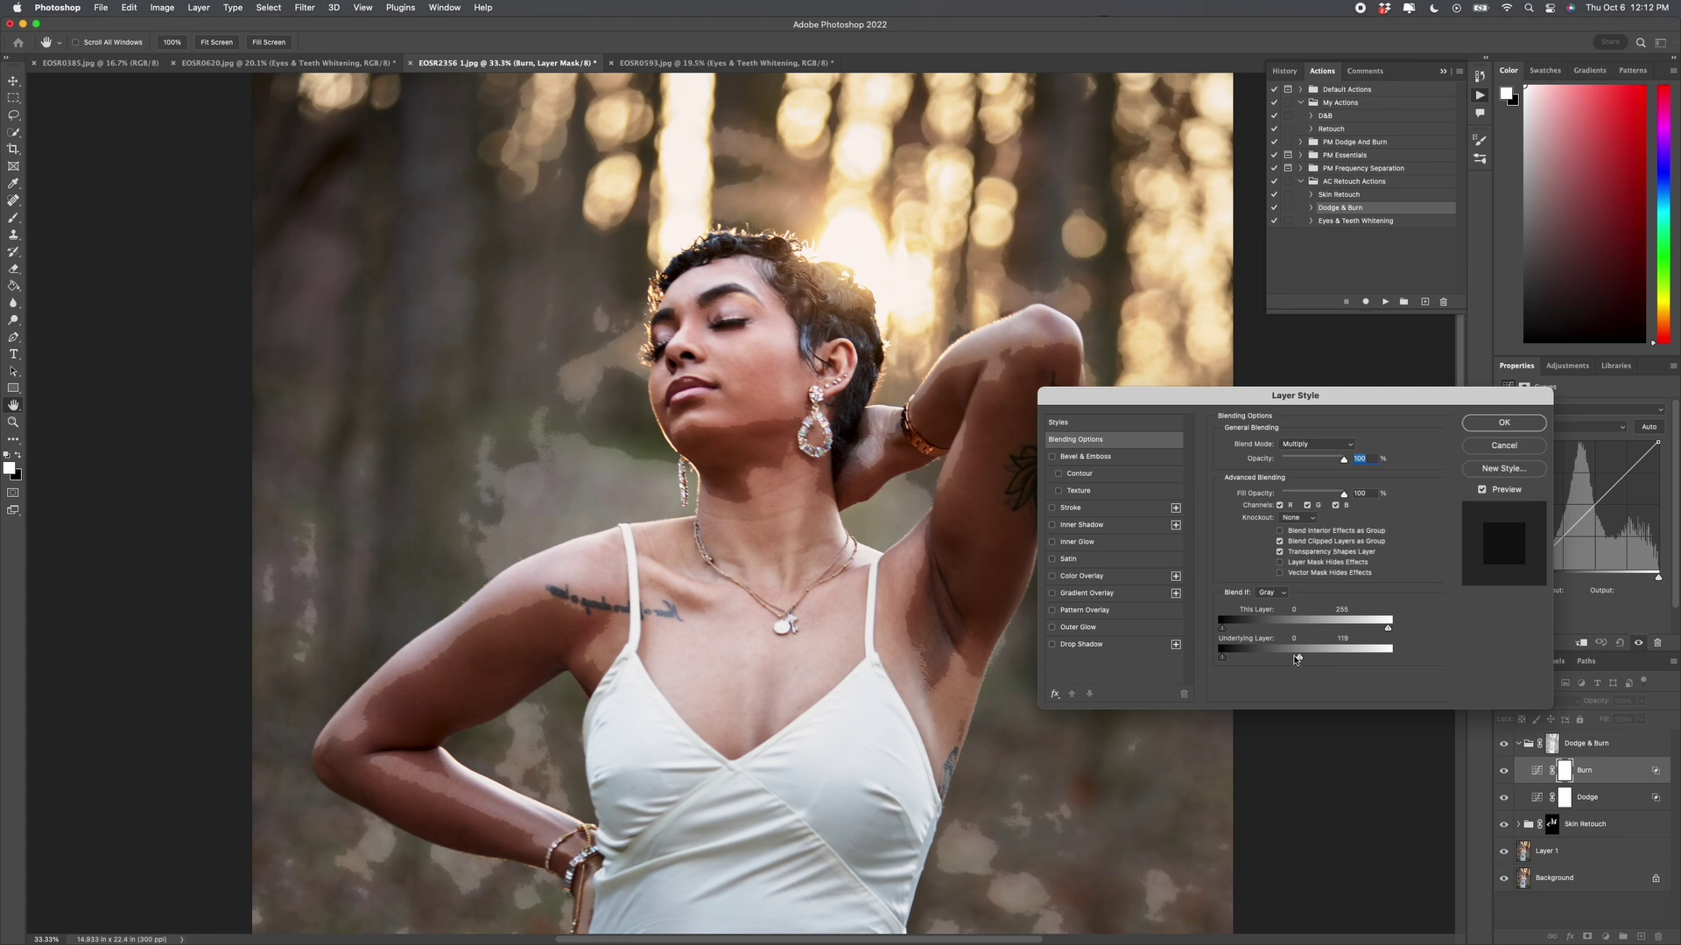
left_click_drag(1299, 661, 1253, 663)
left_click_drag(1257, 661, 1237, 660)
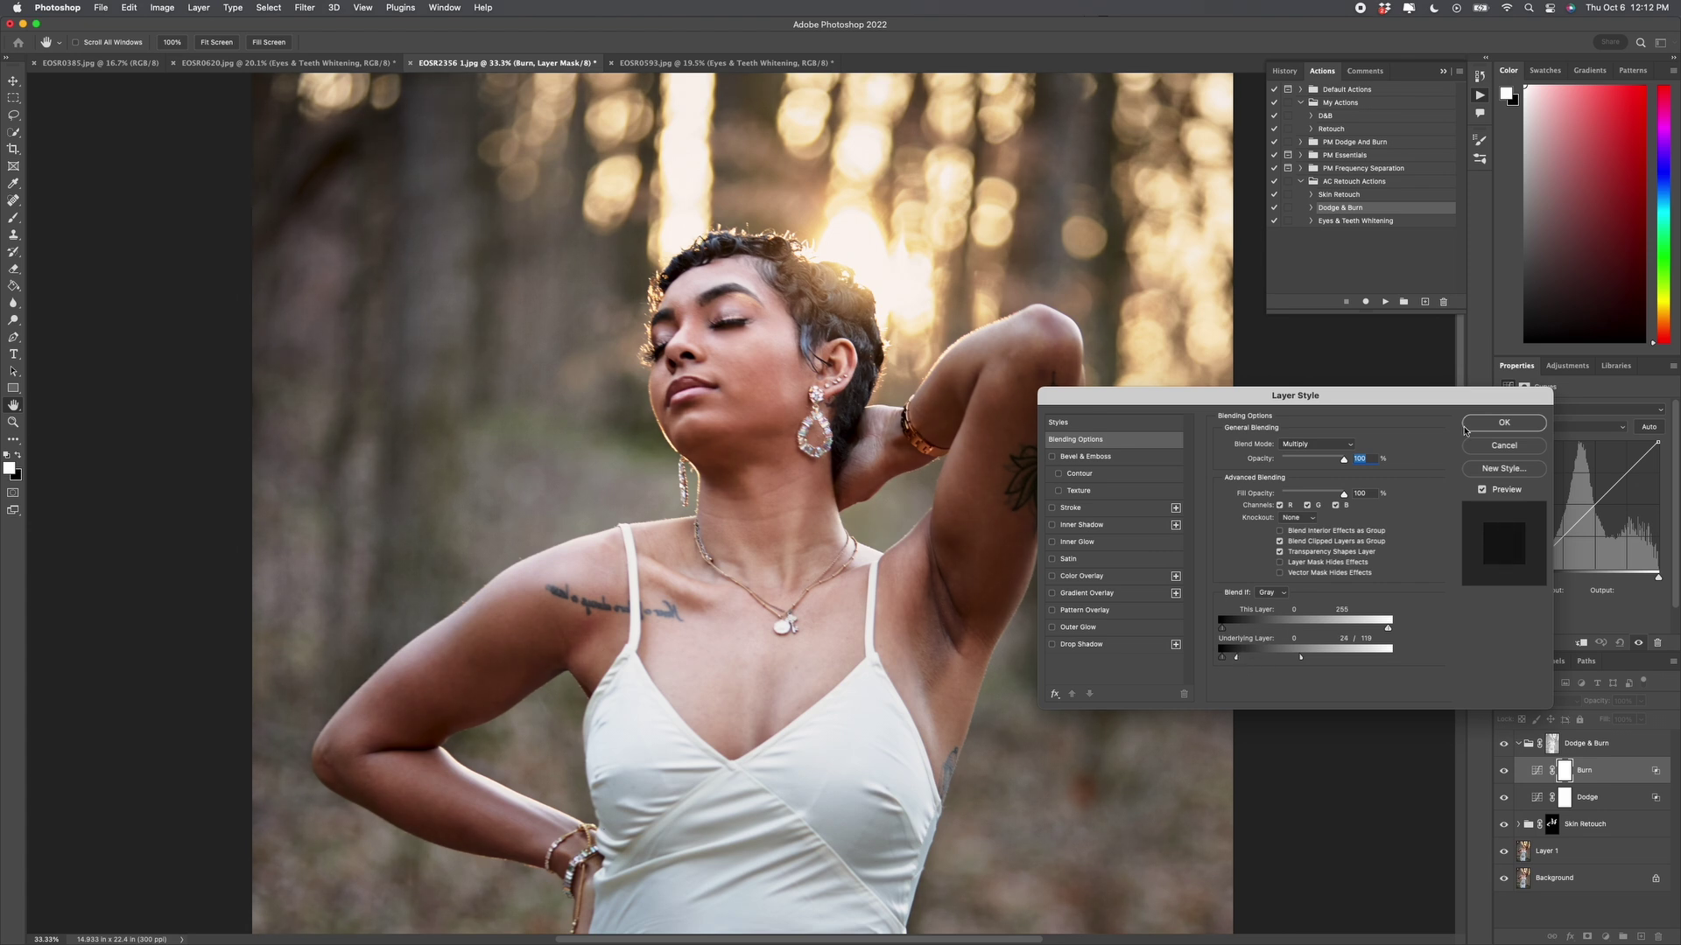
left_click(1503, 423)
left_click(1534, 751)
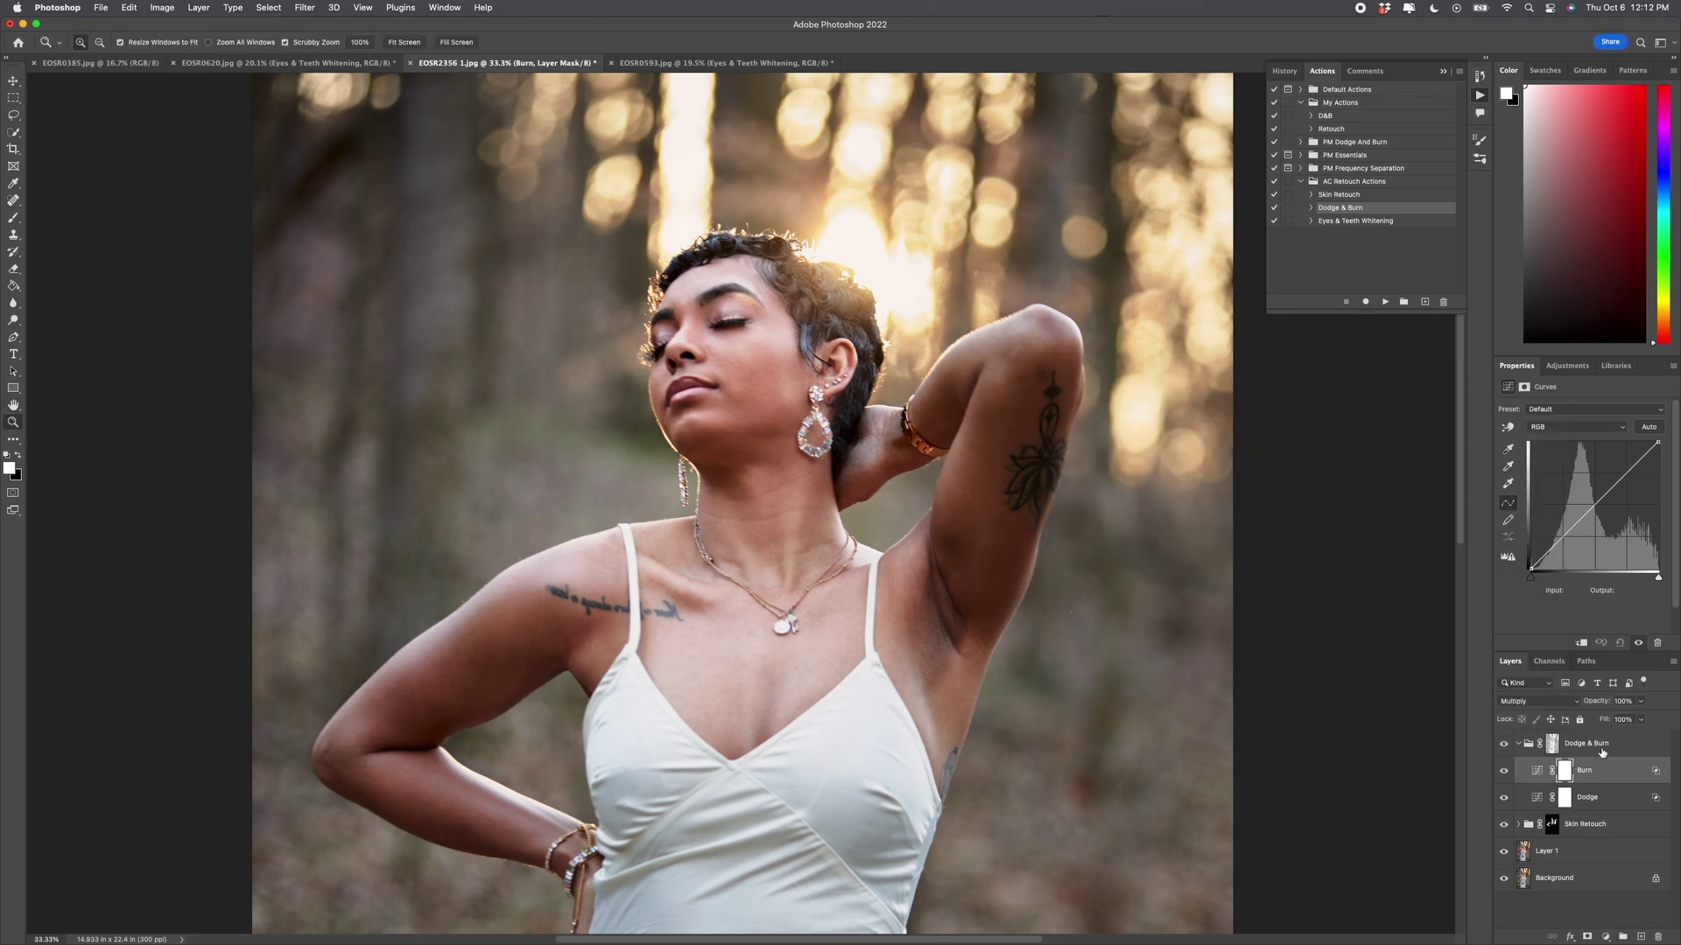
left_click(1519, 744)
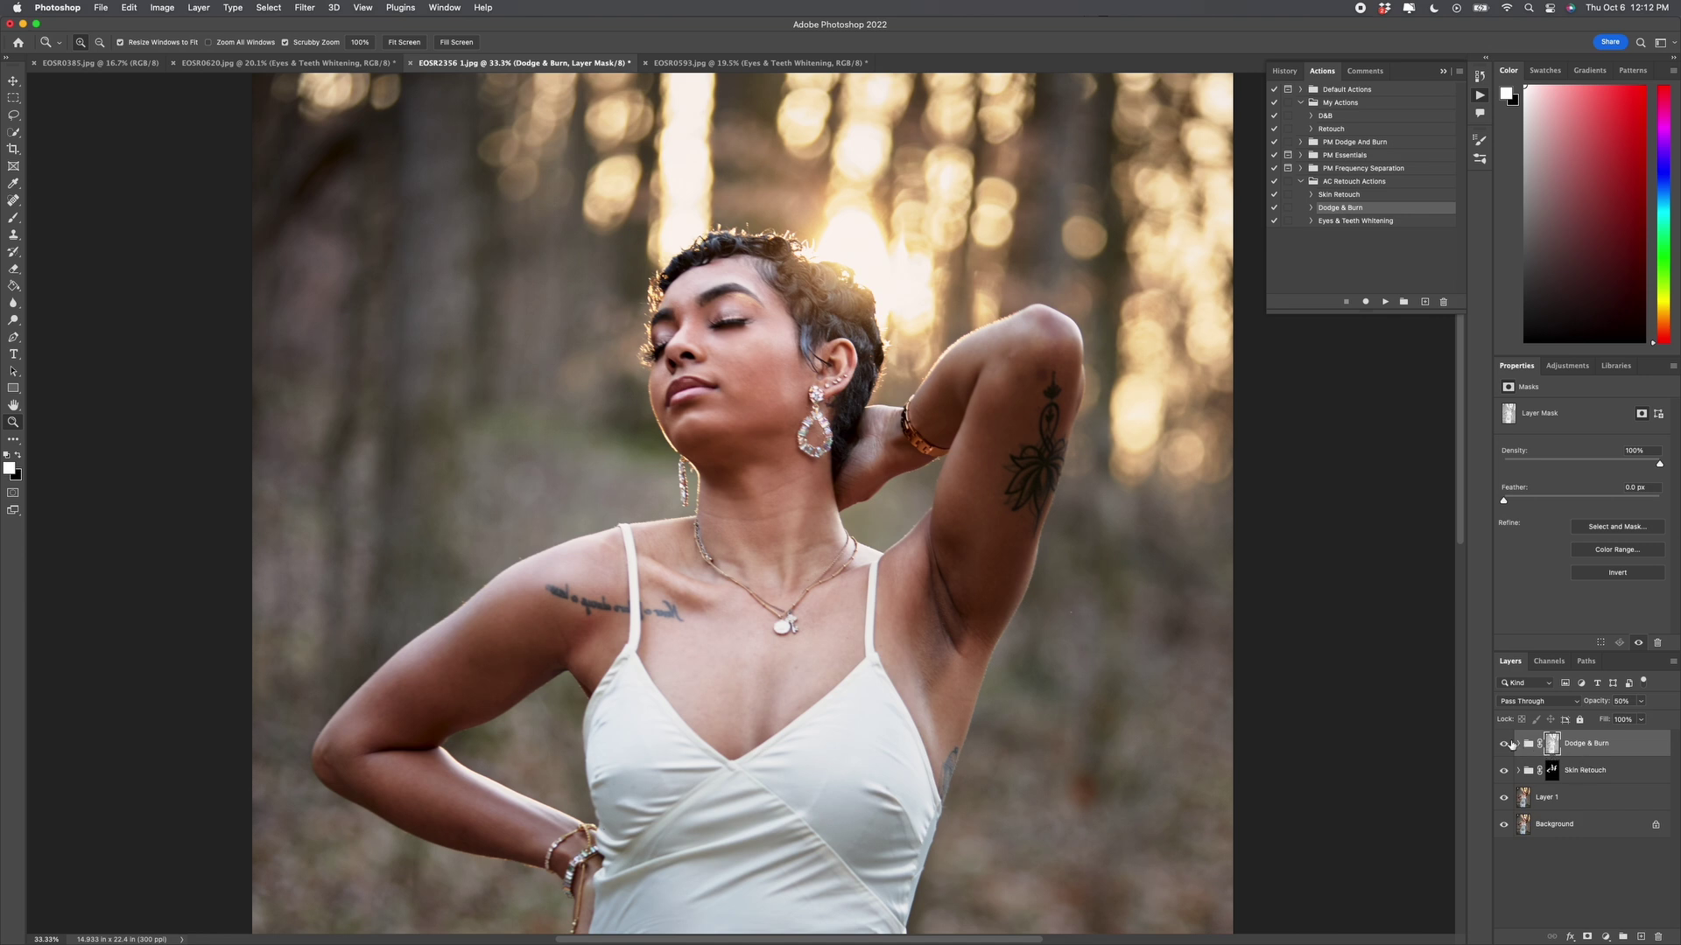
- Compare the whole image with the Dodge & Burn group hidden and shown
right_click(1135, 556)
left_click(1335, 651)
key("super+0")
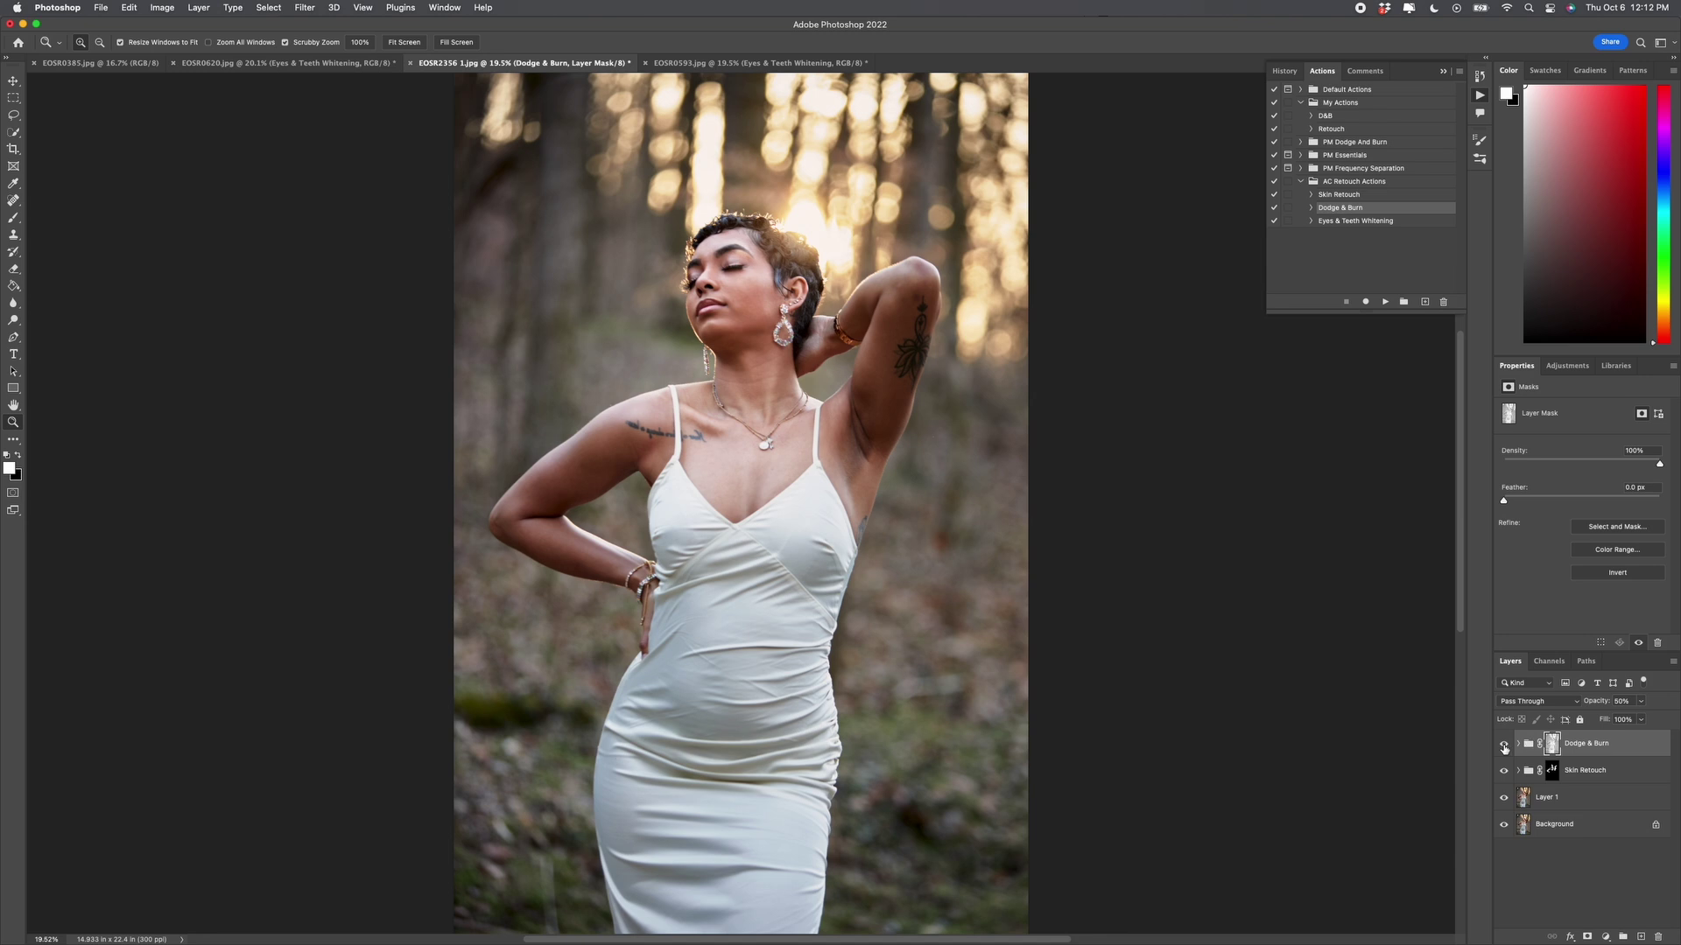
left_click(1504, 745)
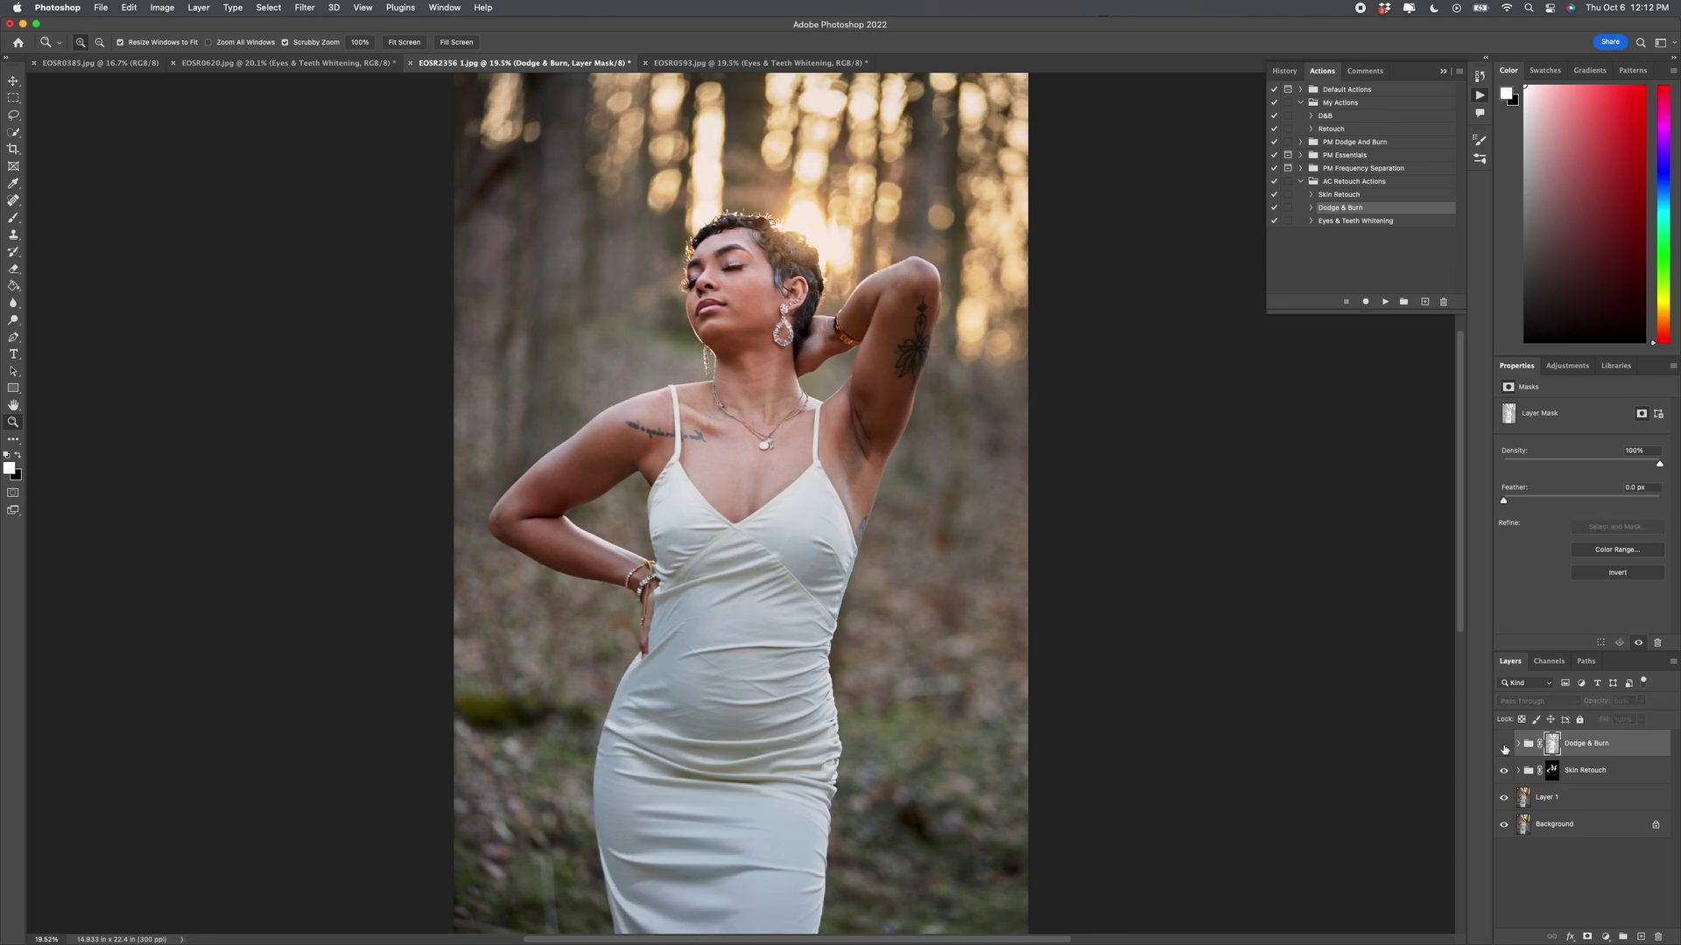
left_click(1504, 745)
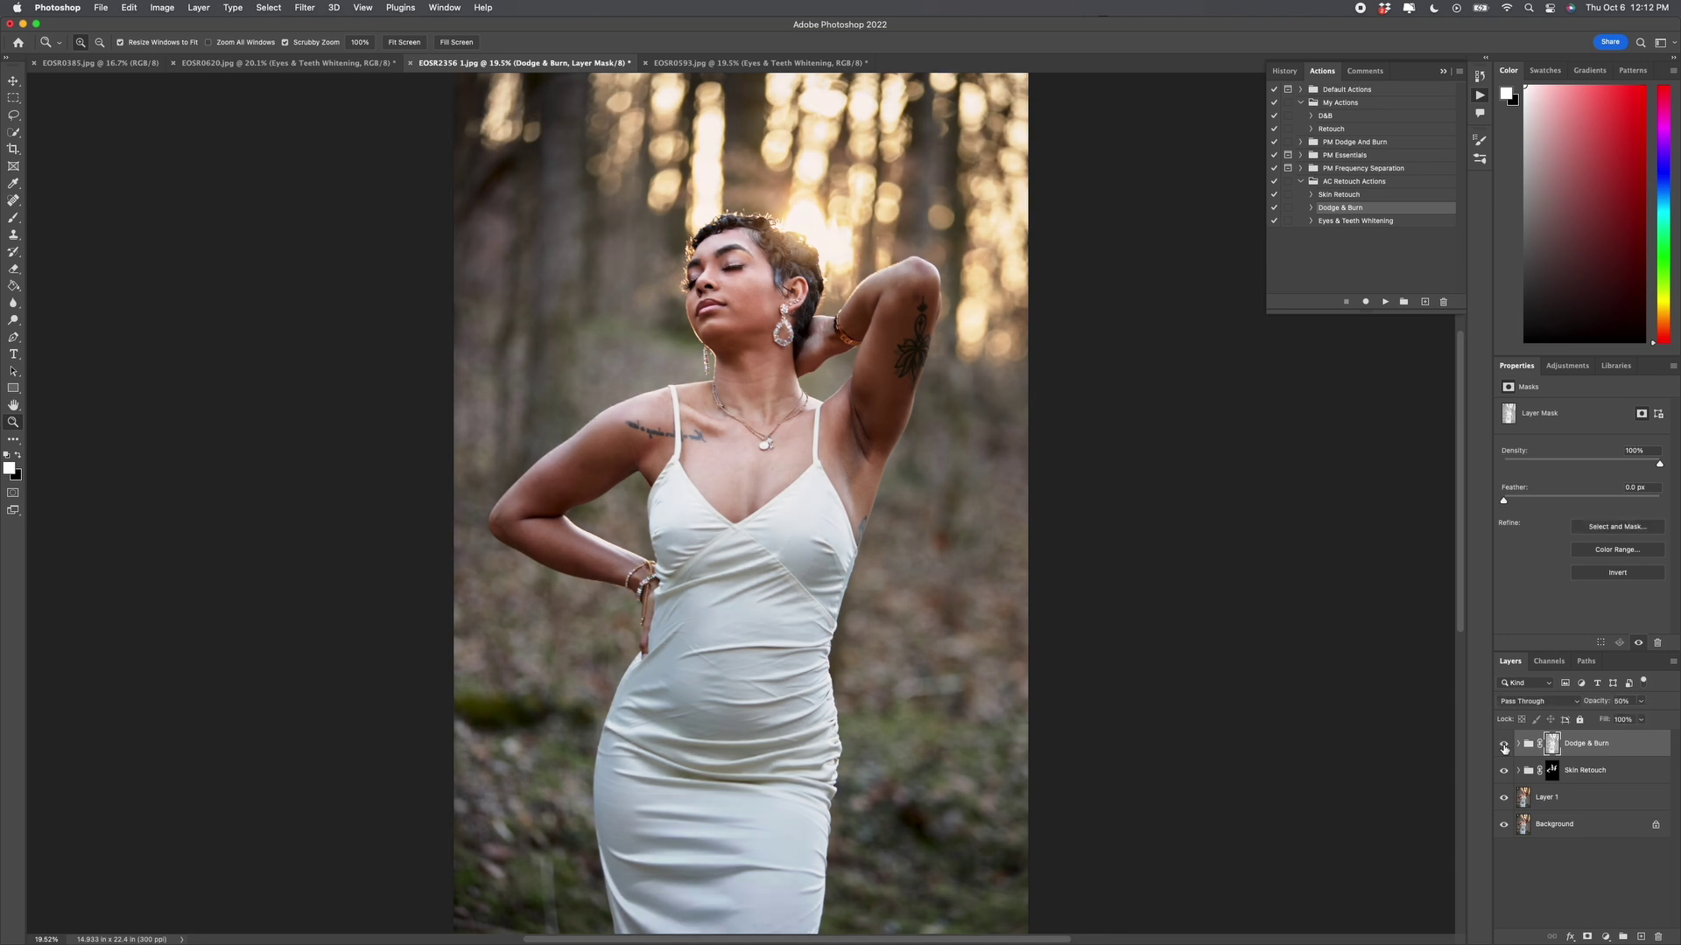
- Nest the Dodge & Burn group inside a new group named D&B
left_click(1594, 746)
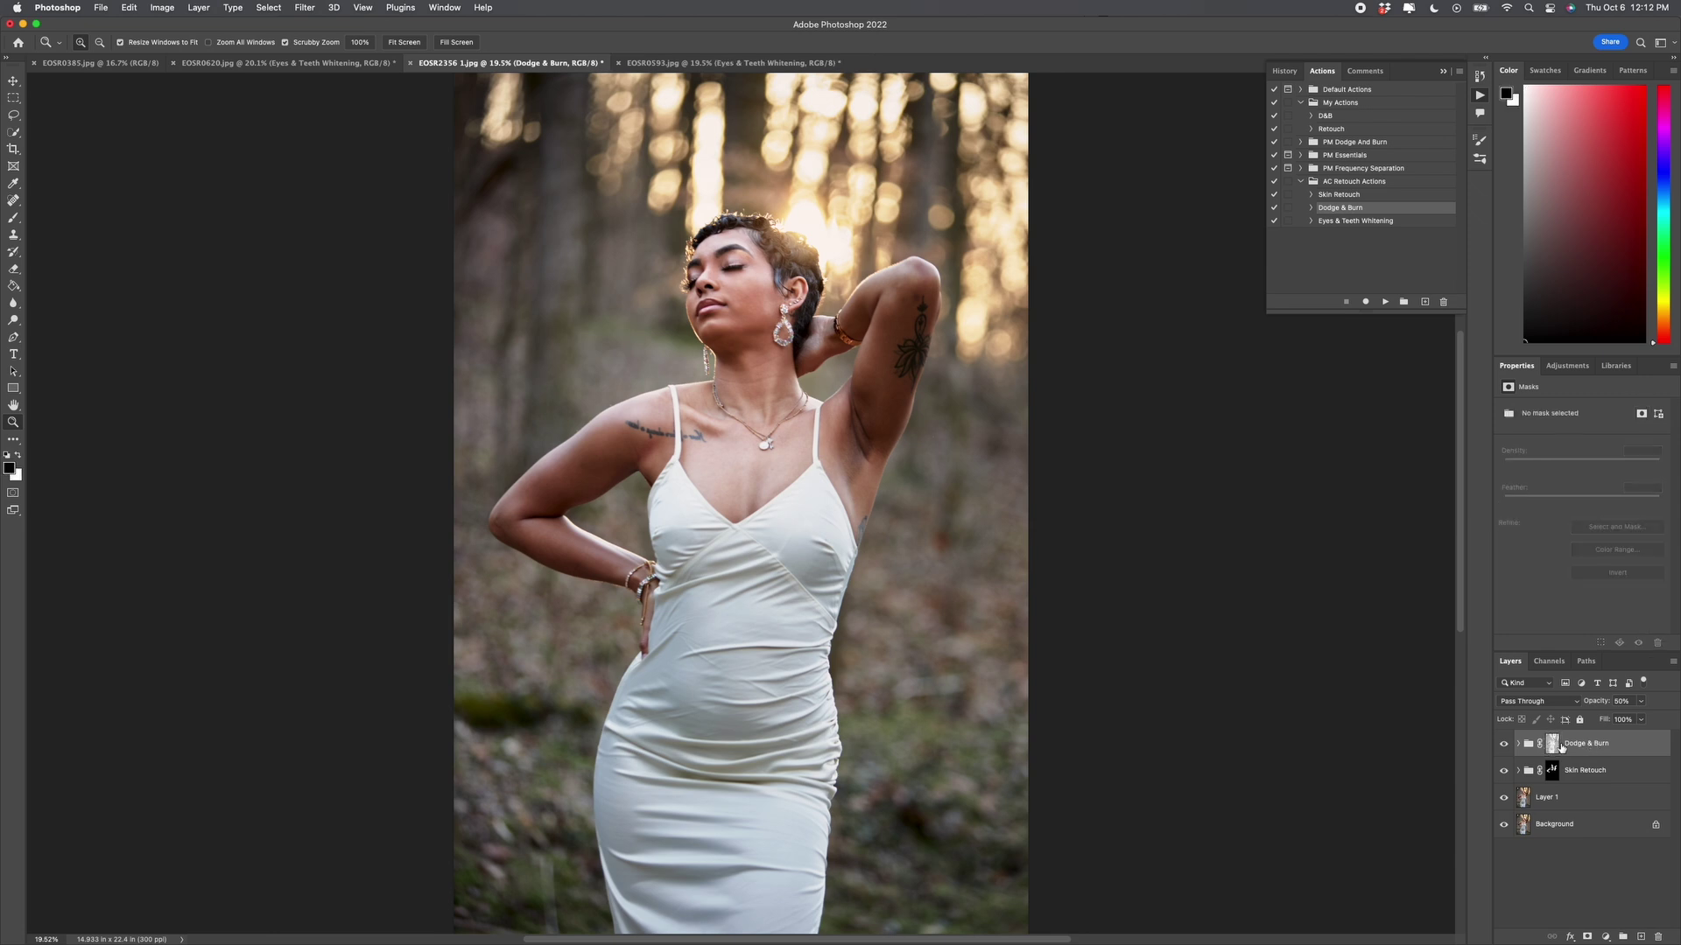
key("super+g")
double_click(1550, 740)
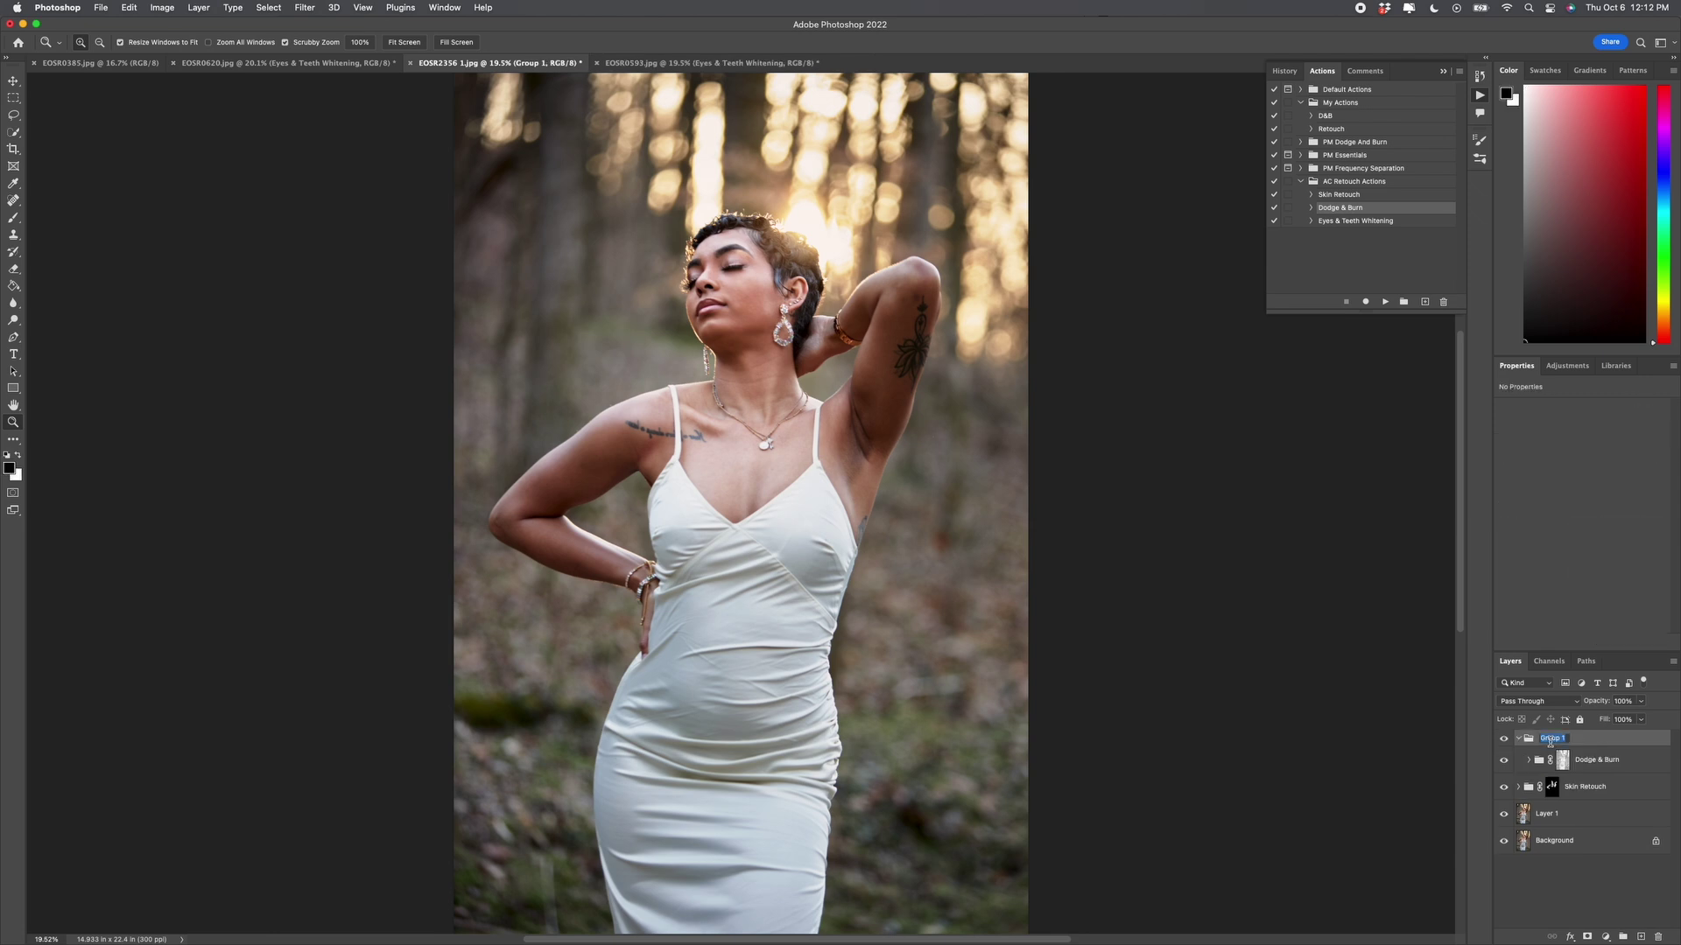
type("D&B")
key("Return")
- Add a layer mask to the D&B group and invert it to black
left_click(1587, 936)
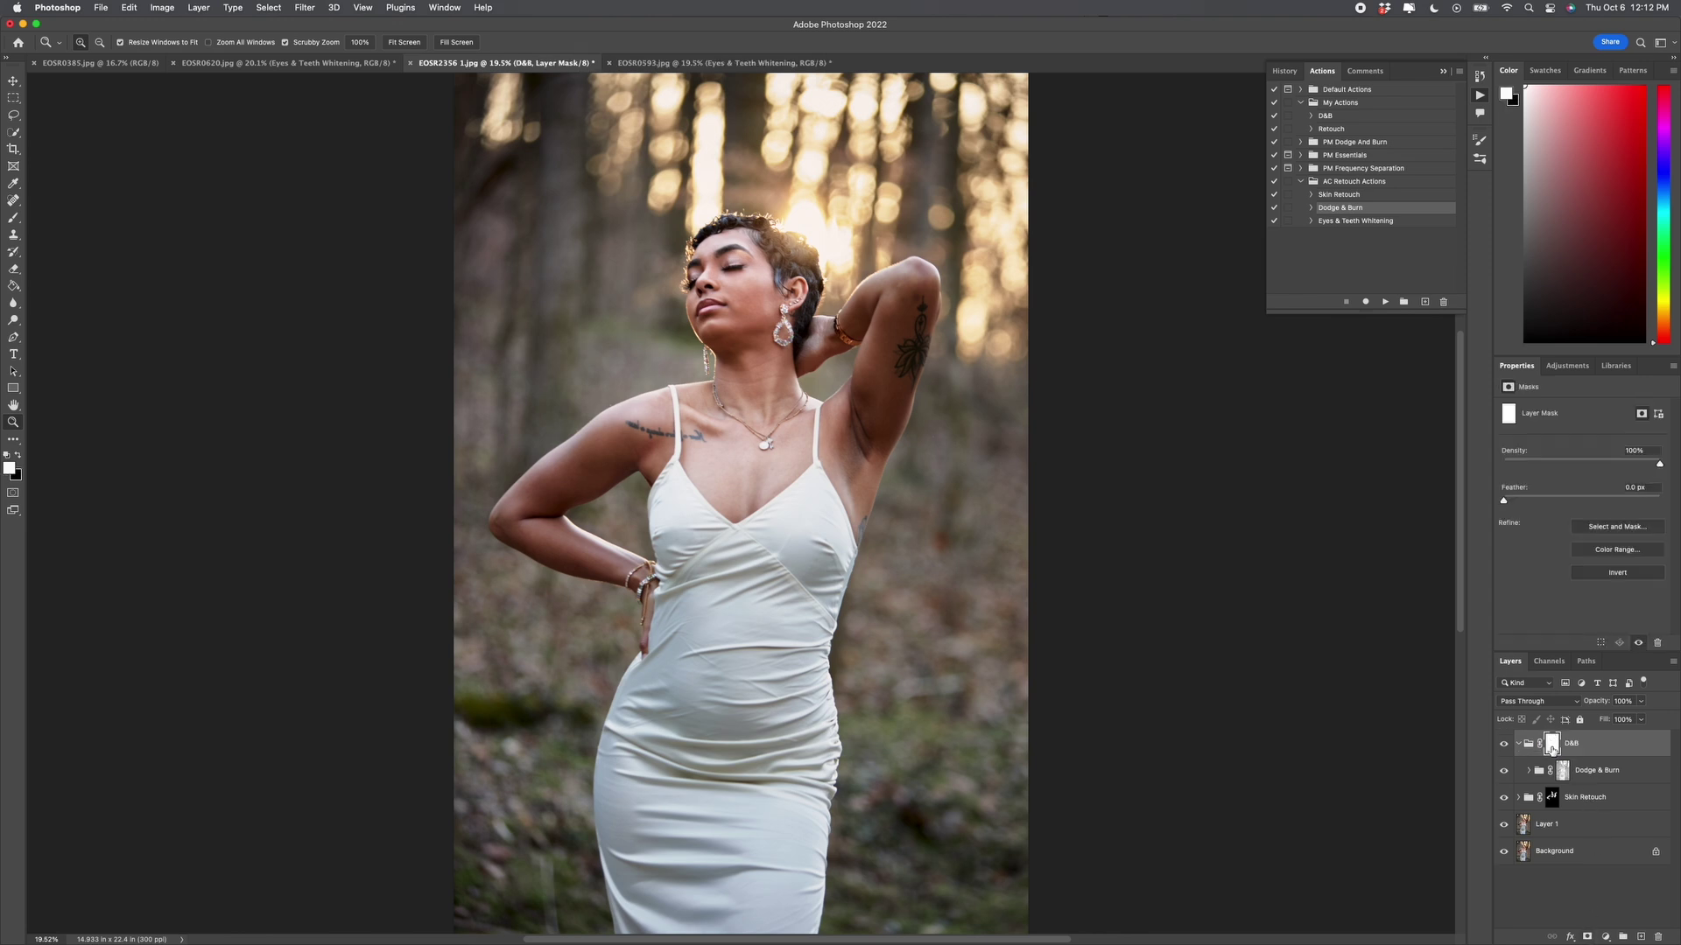
left_click_drag(1551, 750, 1554, 755)
key("super+i")
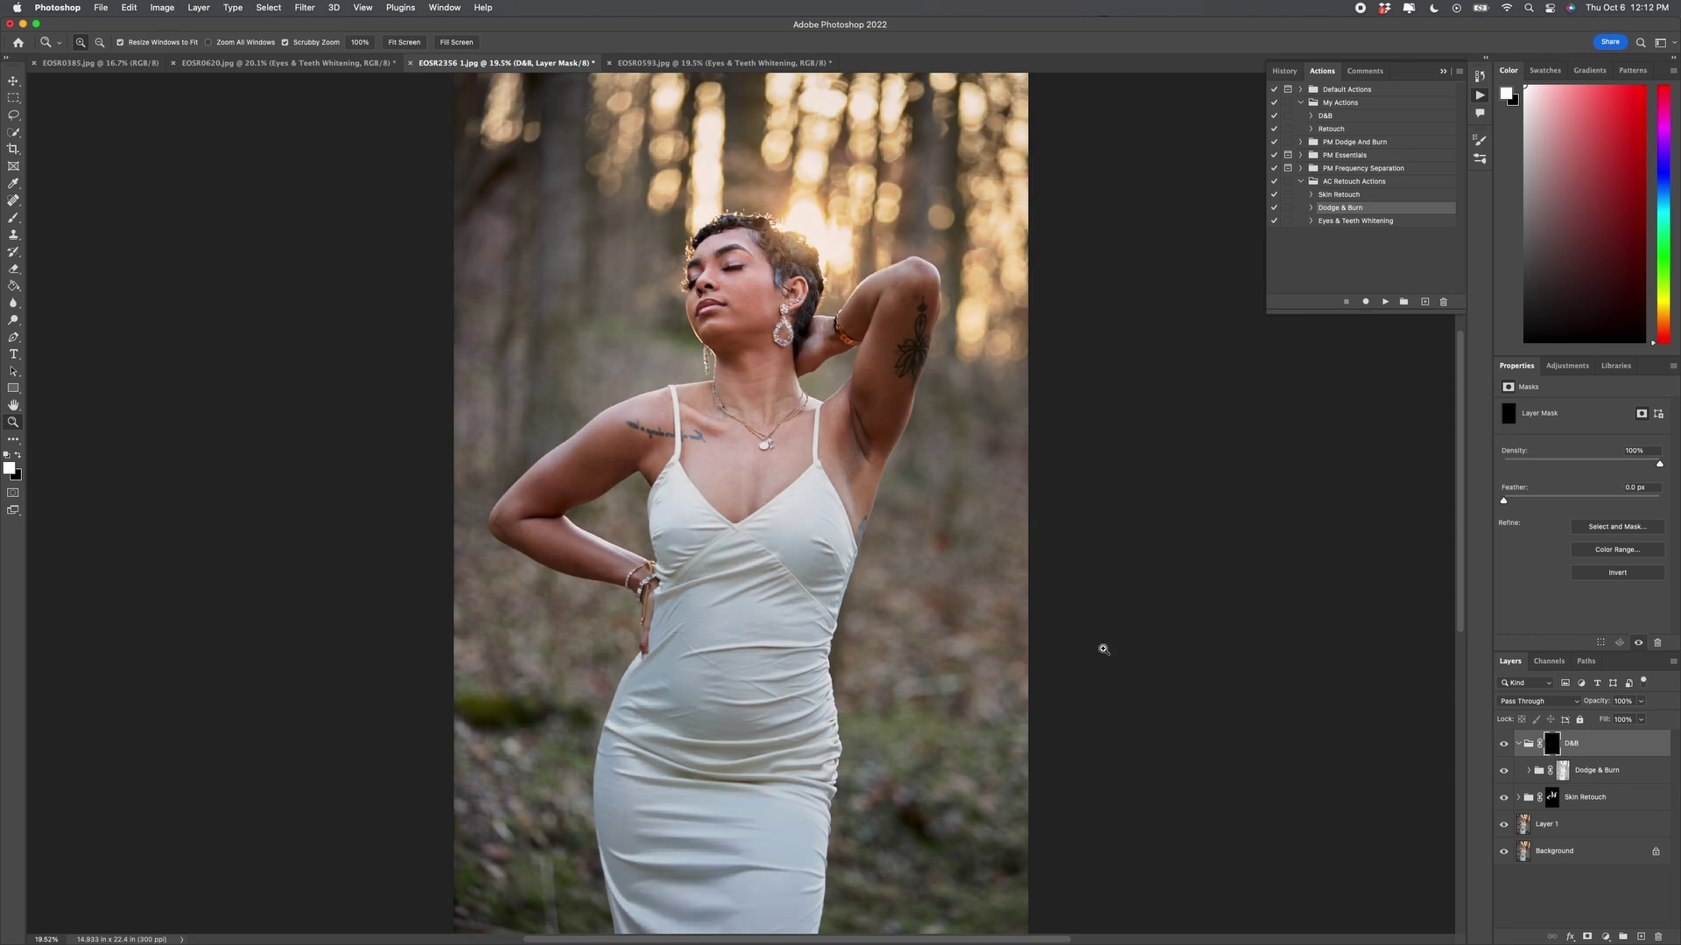
- Paint white on the D&B group's mask over the woman's skin with the Brush tool, enlarging the brush to 175 px
key("b")
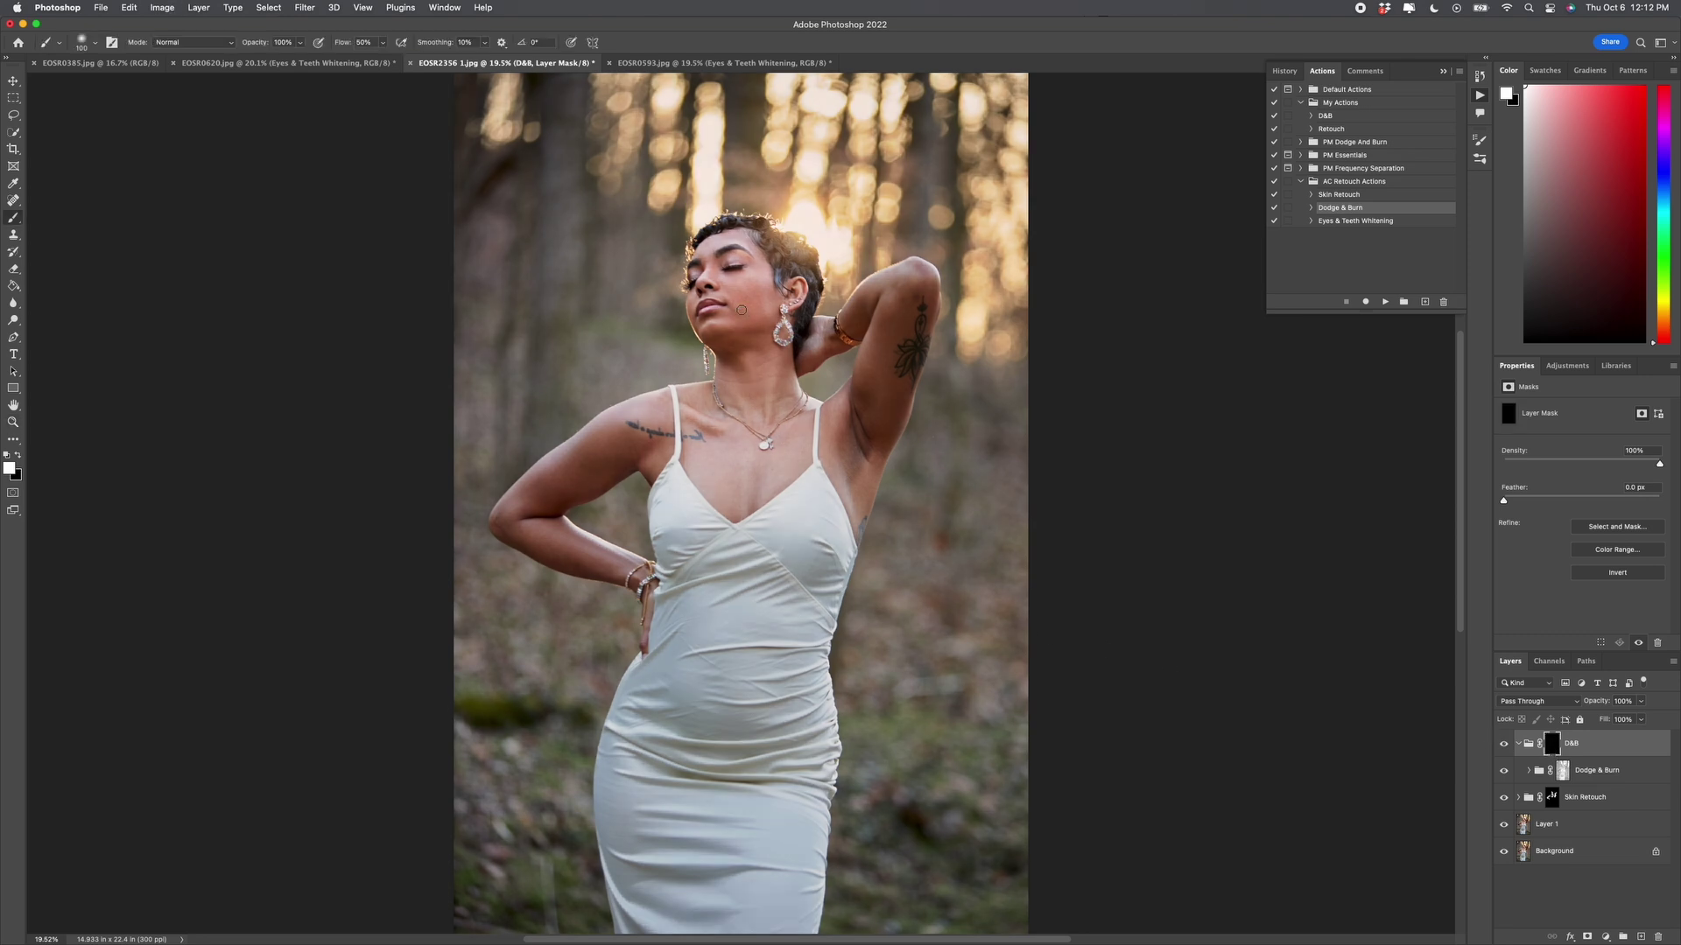
key("bracketright")
key("bracketright")
key("bracketright")
key("bracketright")
key("bracketright")
key("bracketright")
key("bracketright")
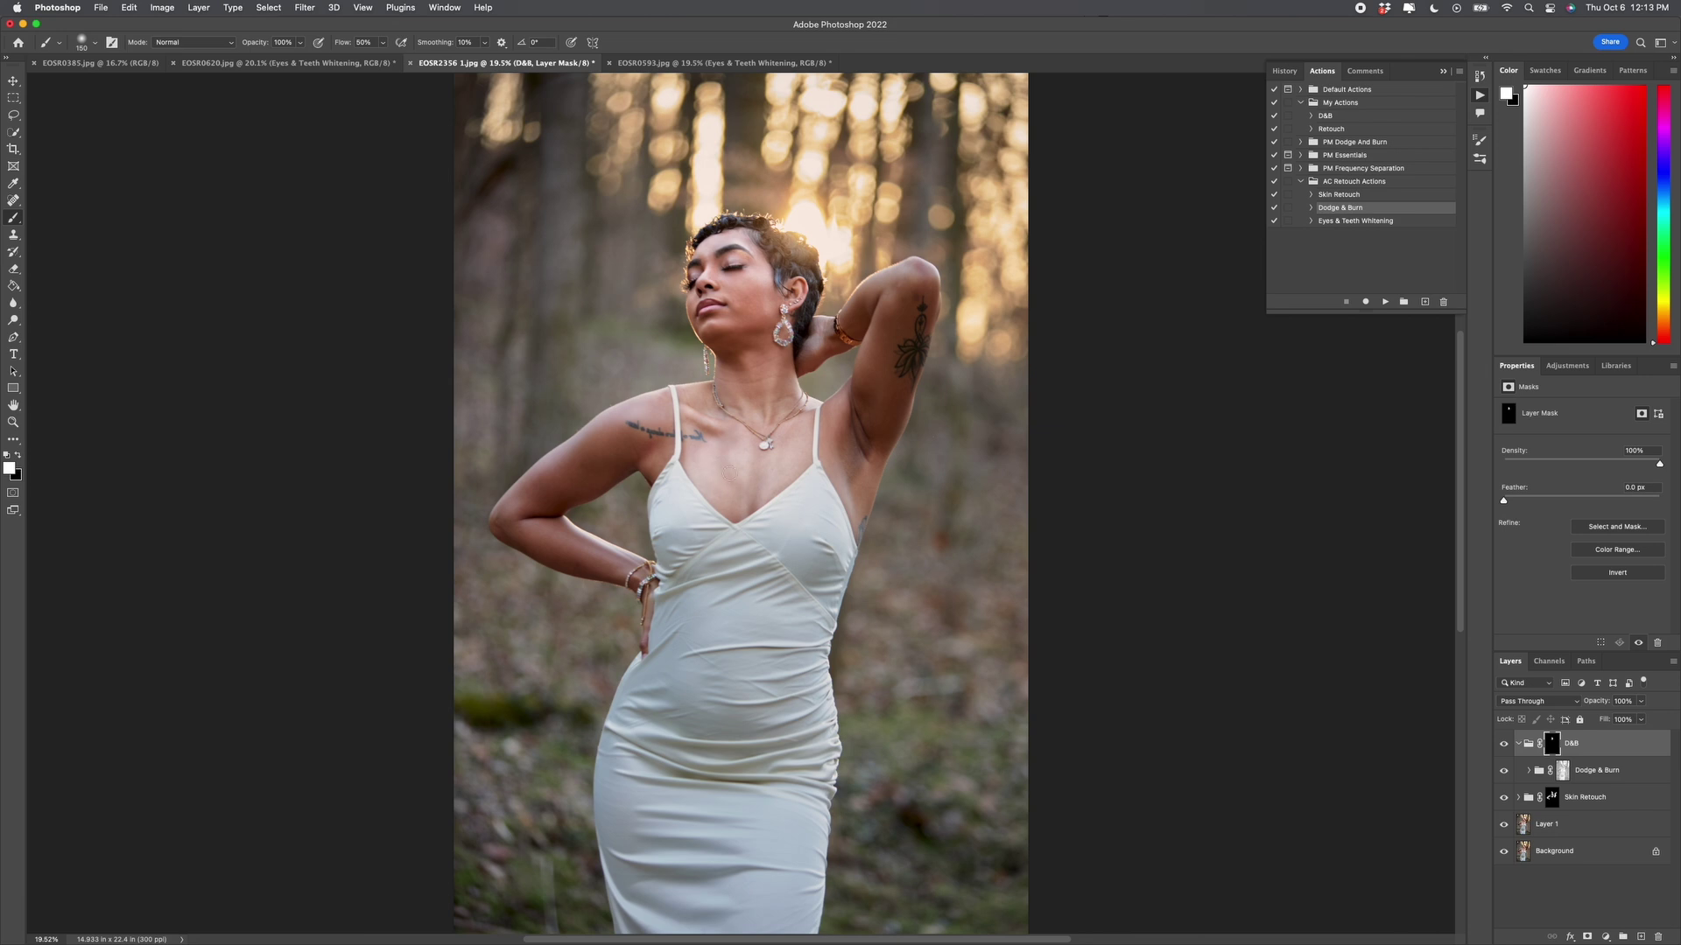
key("bracketright")
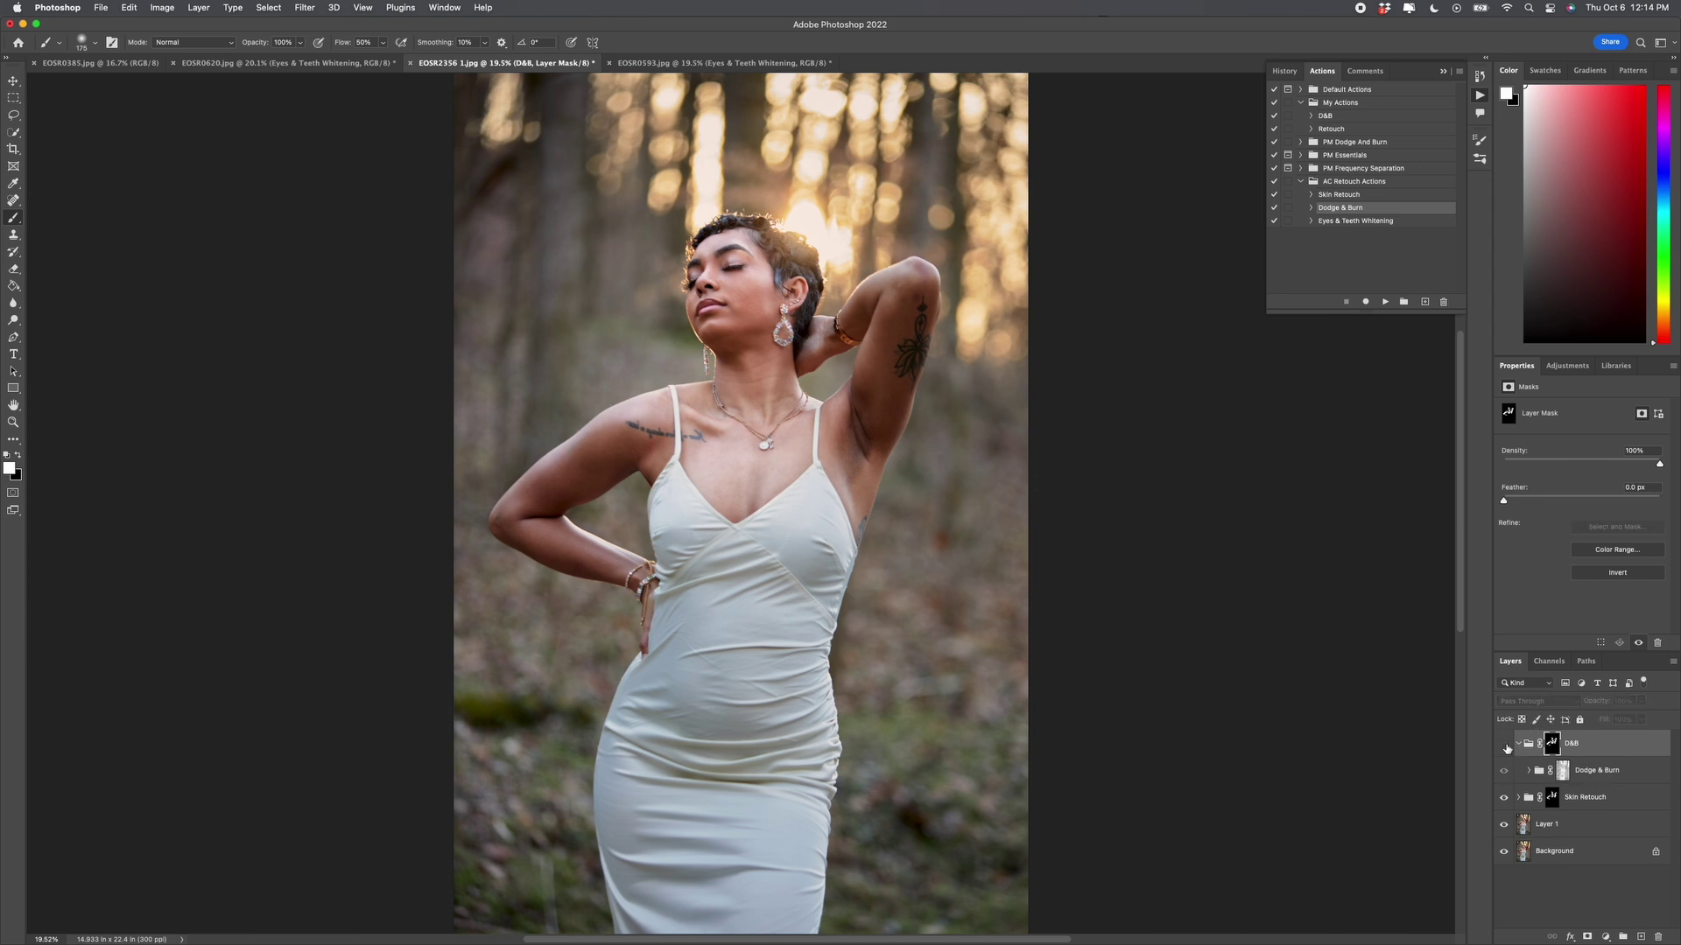
- Toggle the visibility of the D&B group to examine the painted dodge and burn effect
left_click(1505, 745)
left_click(1505, 745)
left_click(1505, 745)
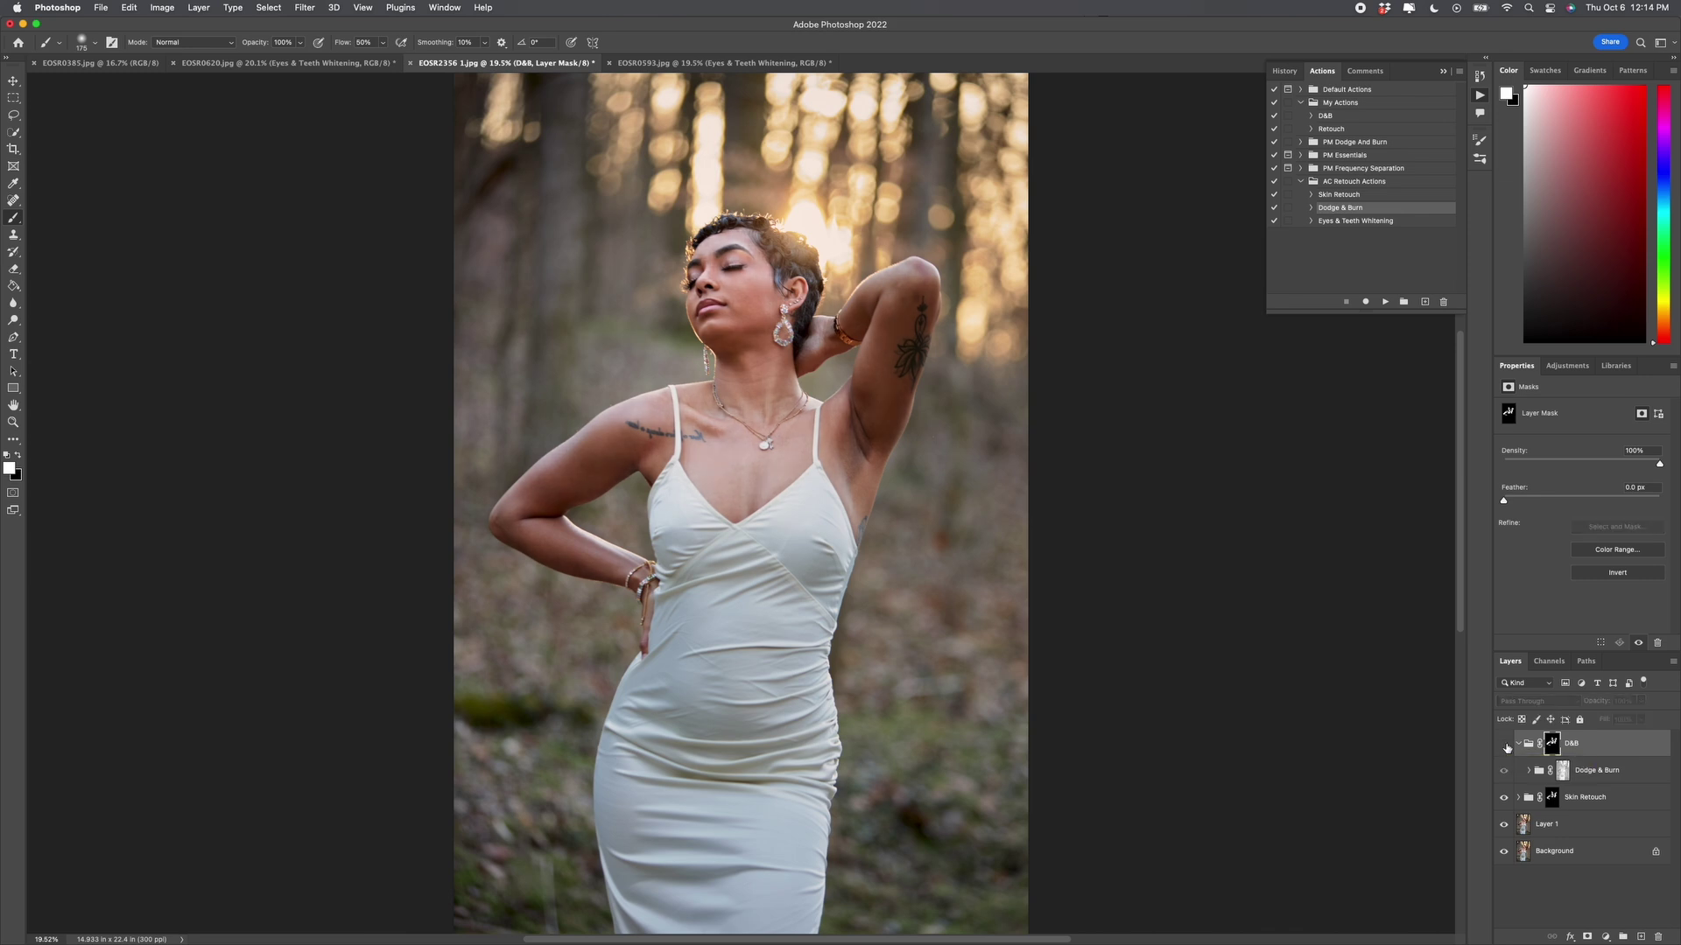
left_click(1505, 745)
- Lower the D&B group's opacity to 72% and compare the image with the group hidden and shown
left_click(1596, 749)
left_click(1641, 701)
left_click_drag(1643, 719, 1625, 723)
left_click(1504, 743)
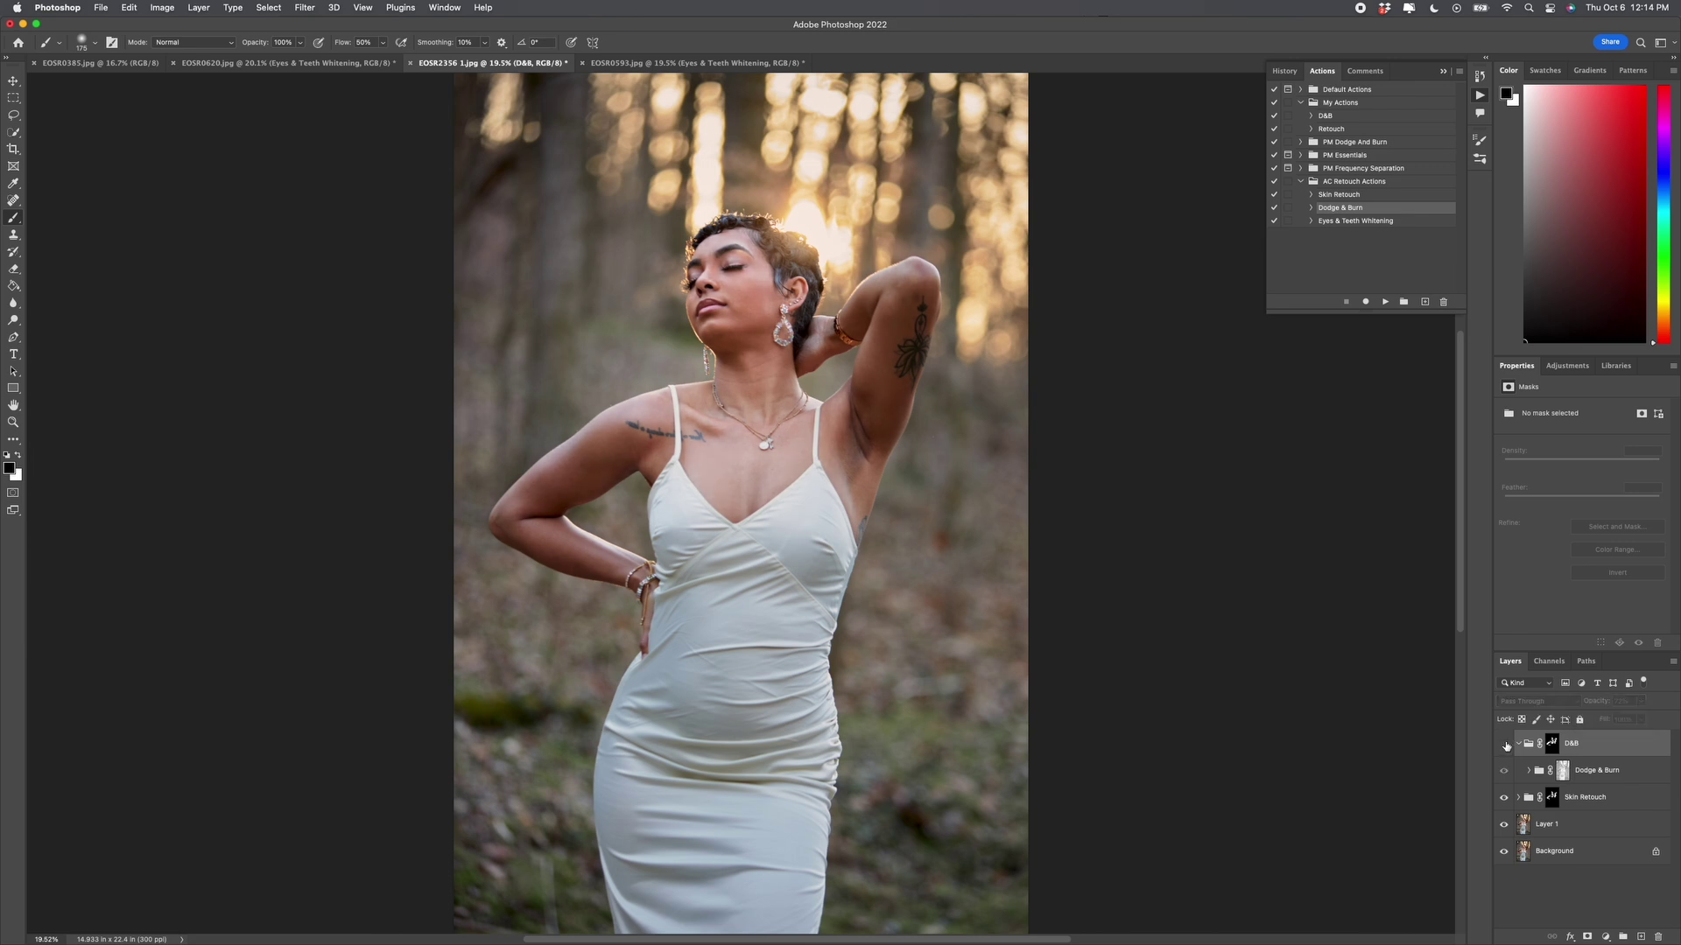
left_click(1505, 743)
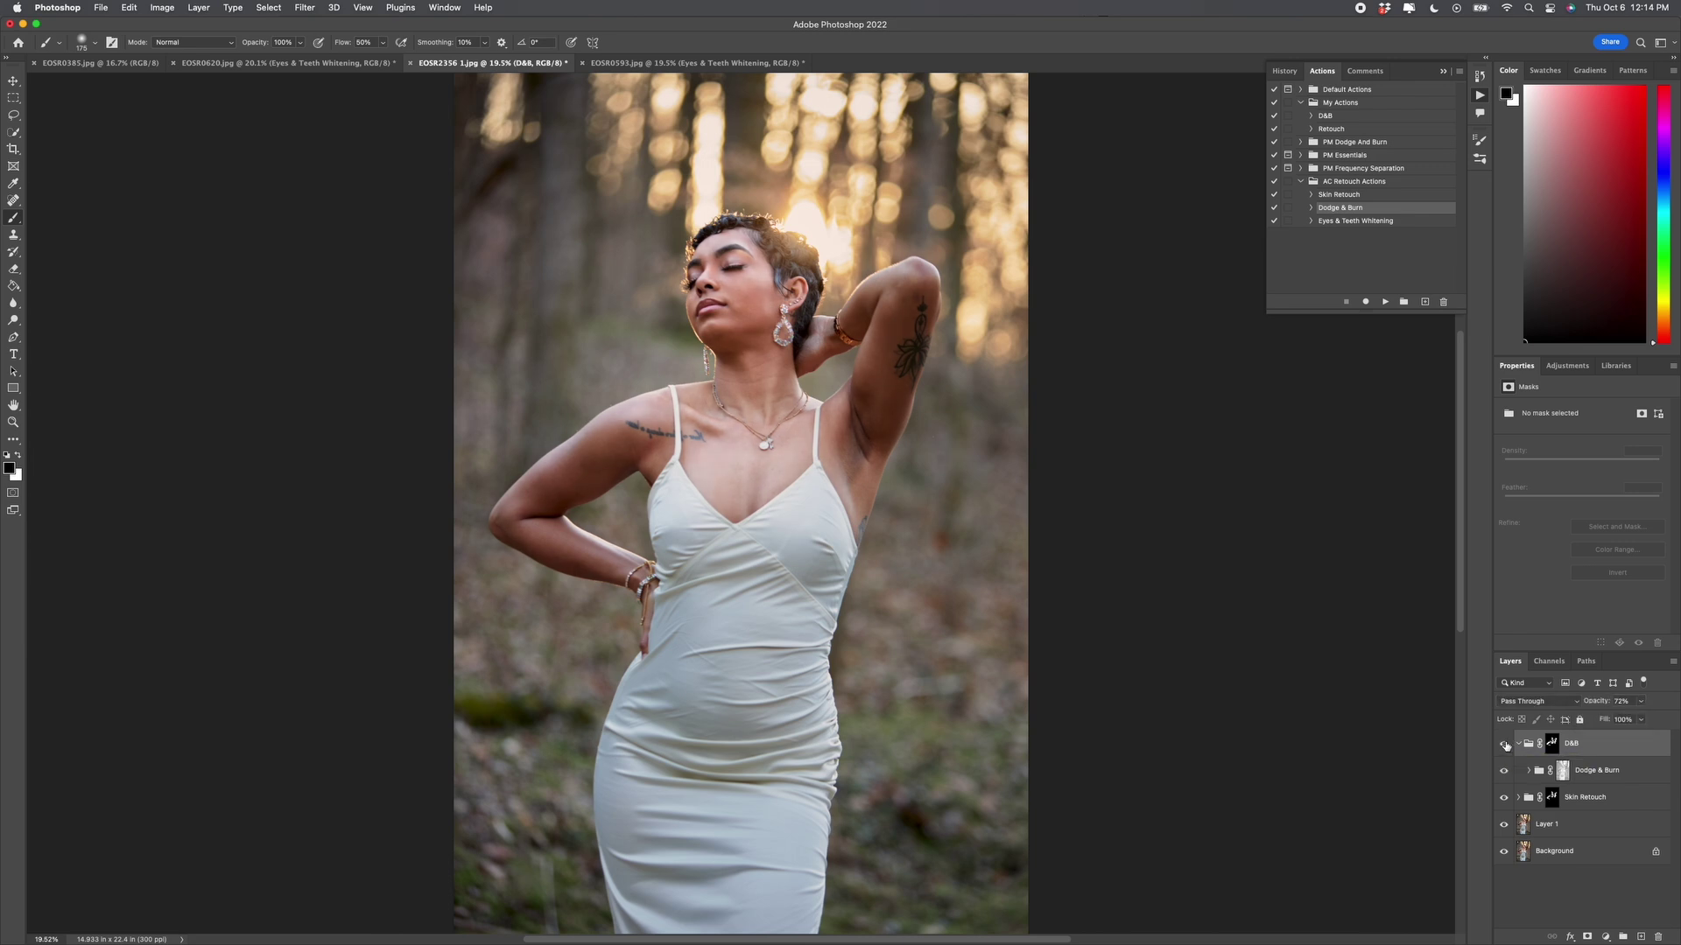
left_click(1505, 744)
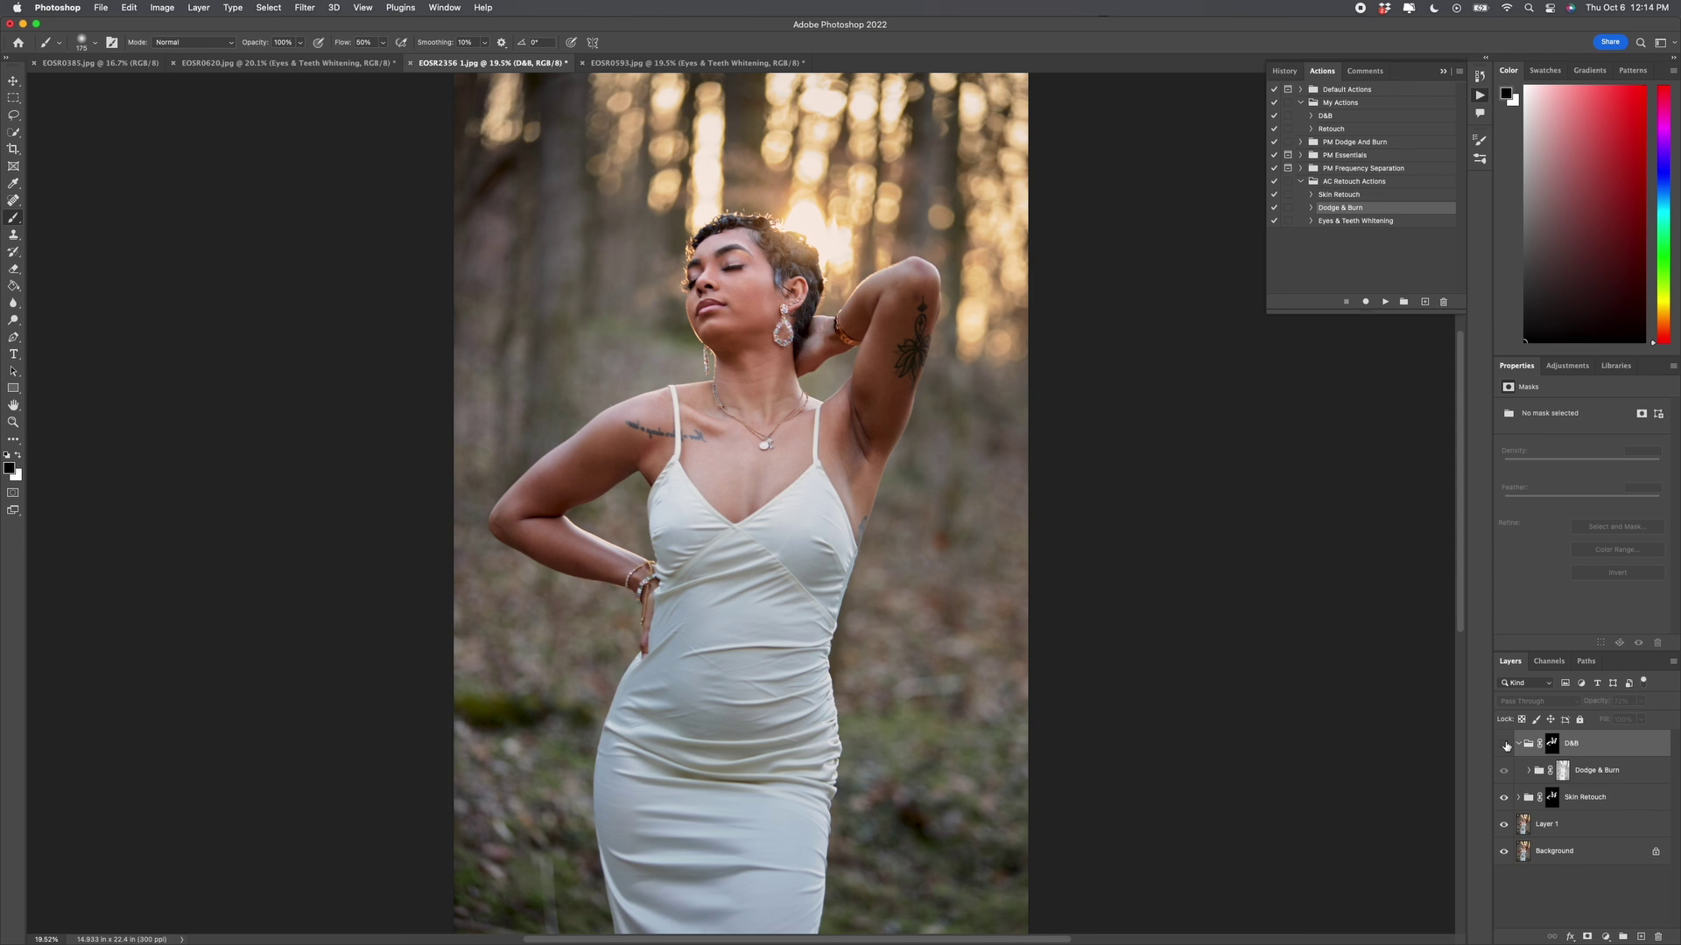
left_click(1505, 743)
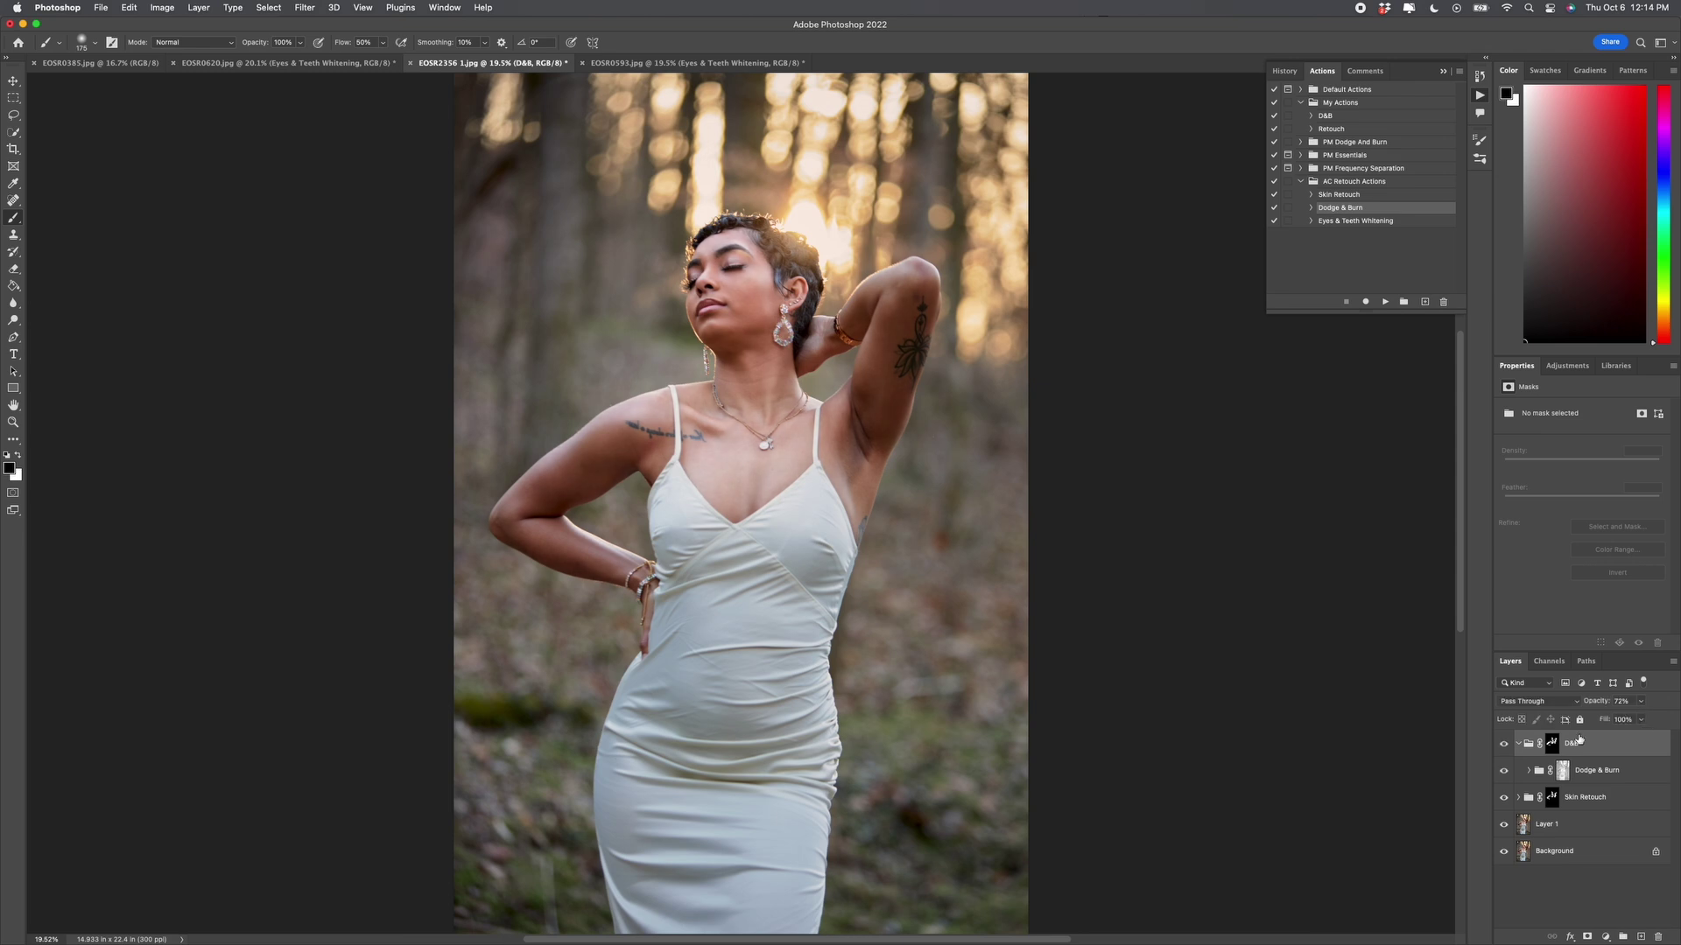
- Refine the Dodge layer's Blend If by moving both halves of the underlying-layer shadow slider closer together
left_click(1529, 771)
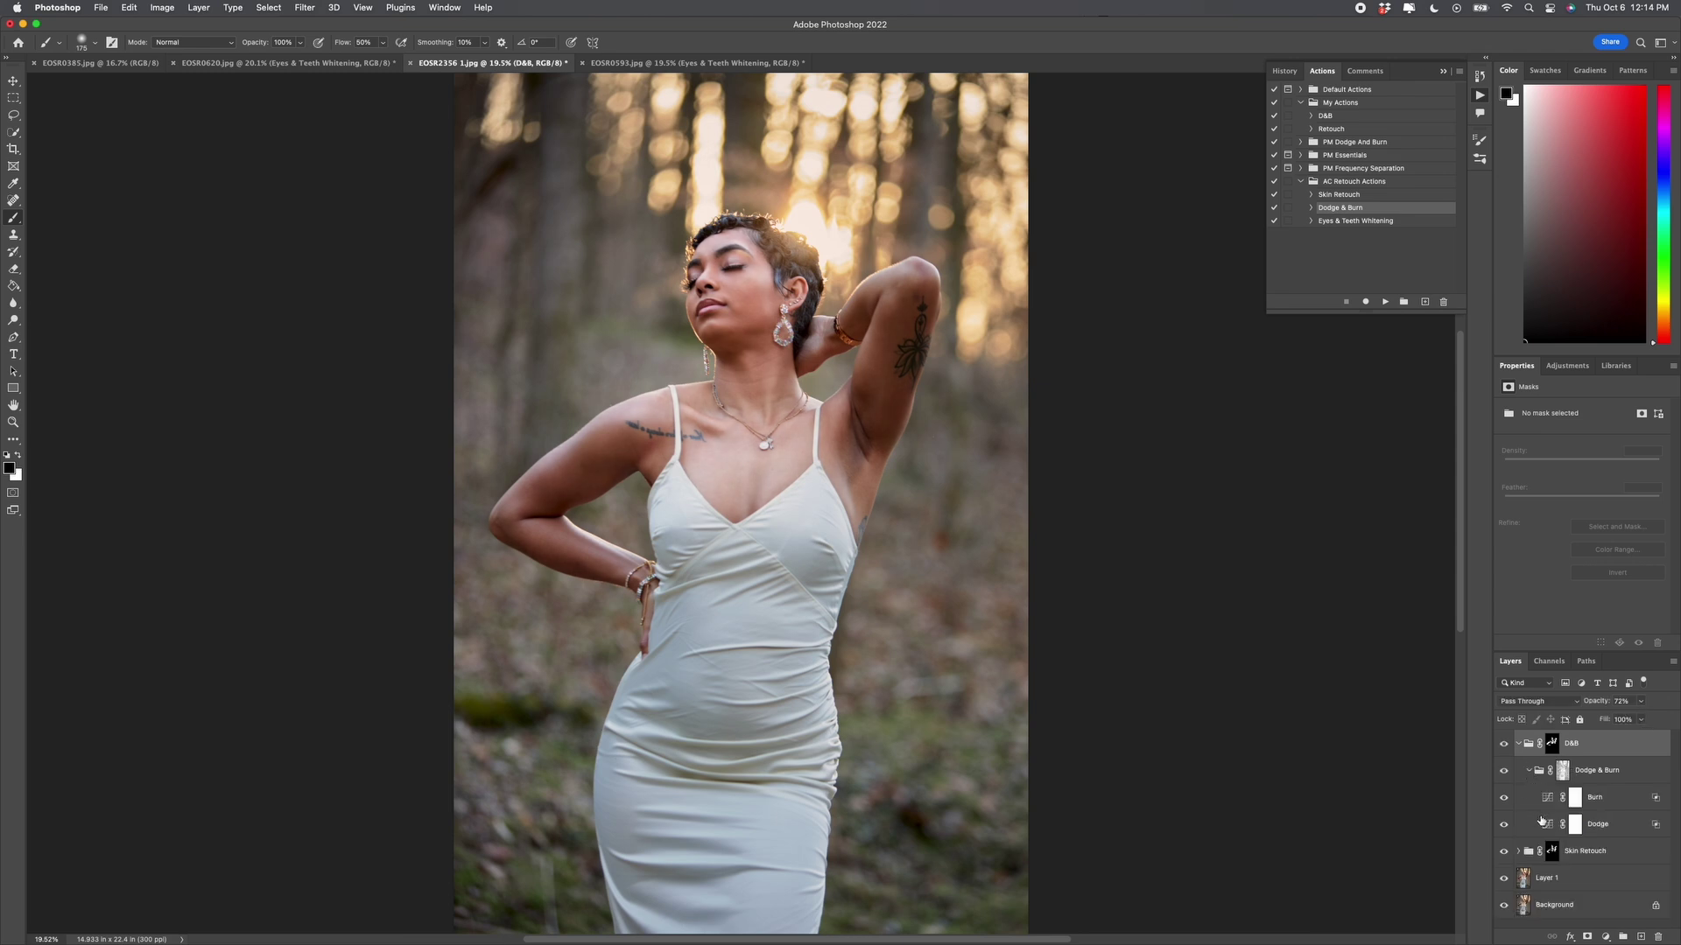
double_click(1606, 829)
left_click_drag(1318, 661, 1306, 664)
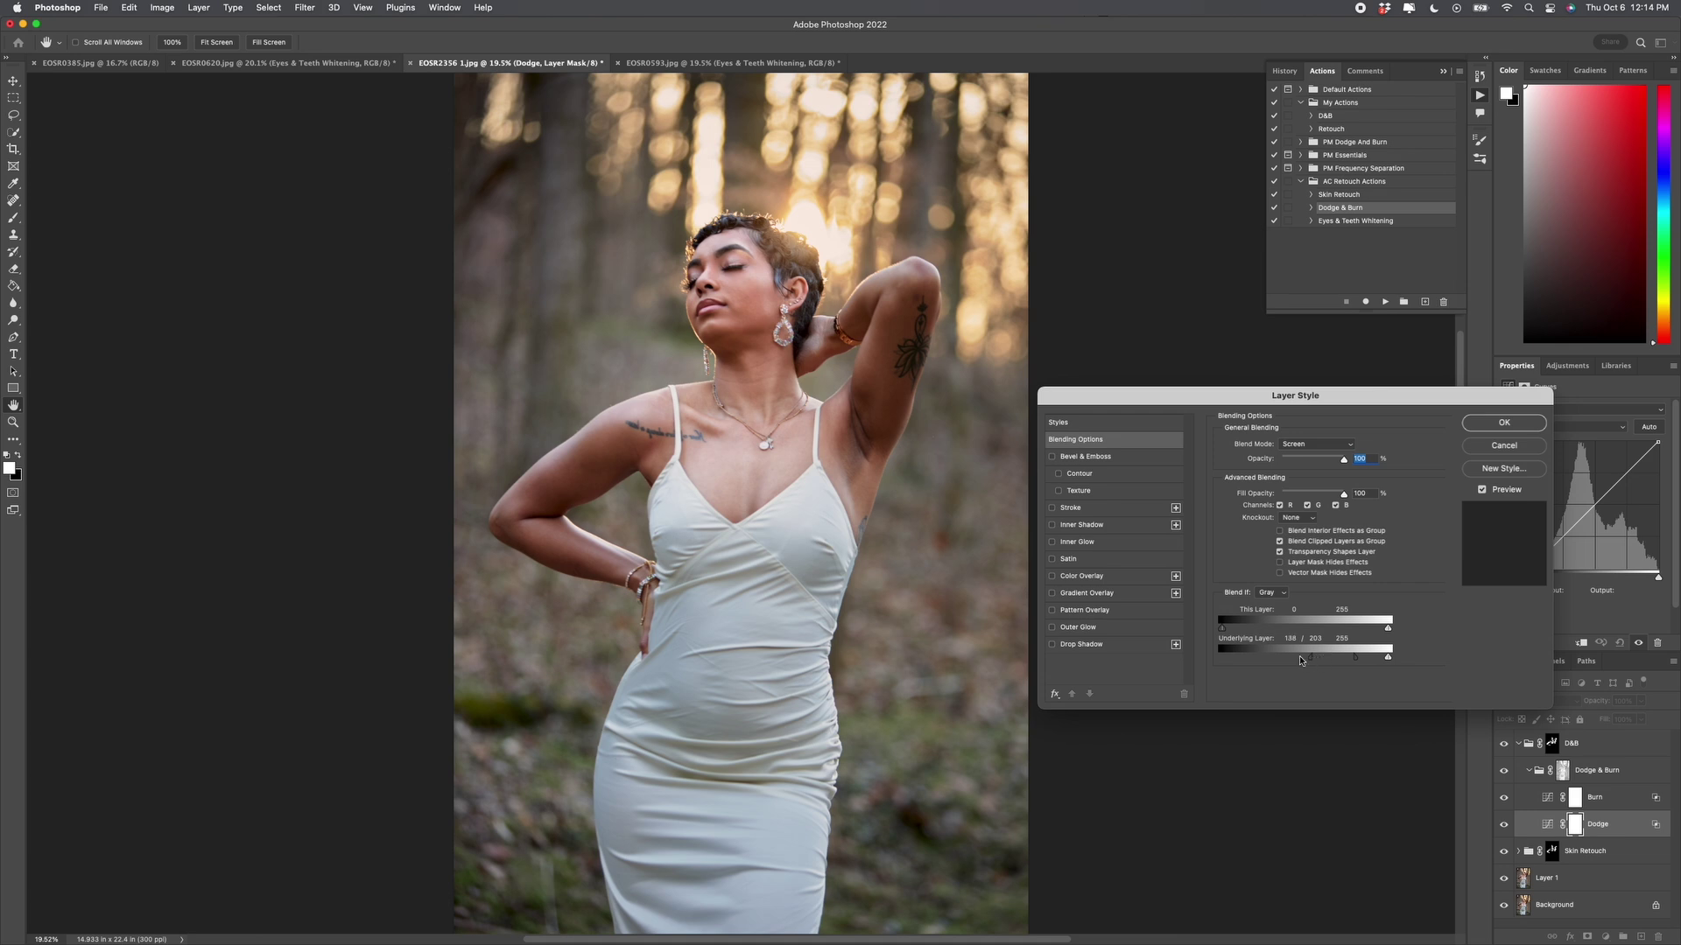
mouse_move(1311, 663)
left_mouse_down()
mouse_move(1275, 661)
mouse_move(1320, 656)
left_mouse_up()
mouse_move(1355, 658)
left_mouse_down()
mouse_move(1377, 660)
mouse_move(1331, 663)
left_mouse_up()
left_click(1504, 423)
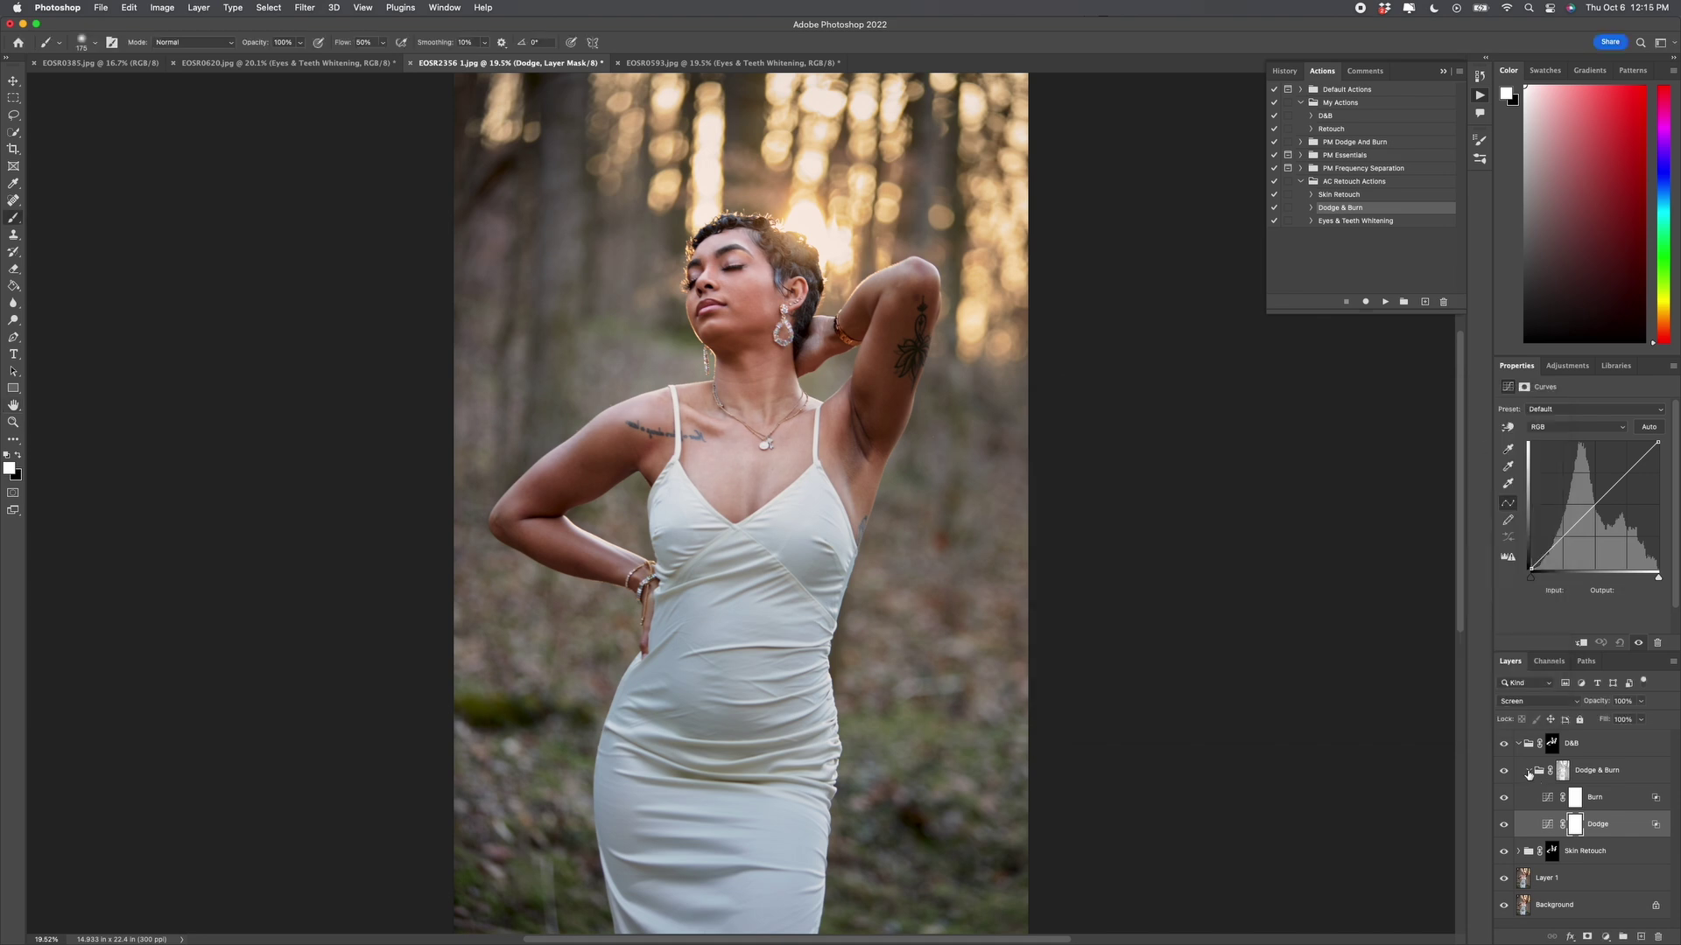
- Collapse the Dodge & Burn and D&B groups, and toggle the D&B group's visibility to compare the adjustment
left_click(1529, 771)
left_click(1518, 743)
left_click(1503, 745)
left_click(1504, 745)
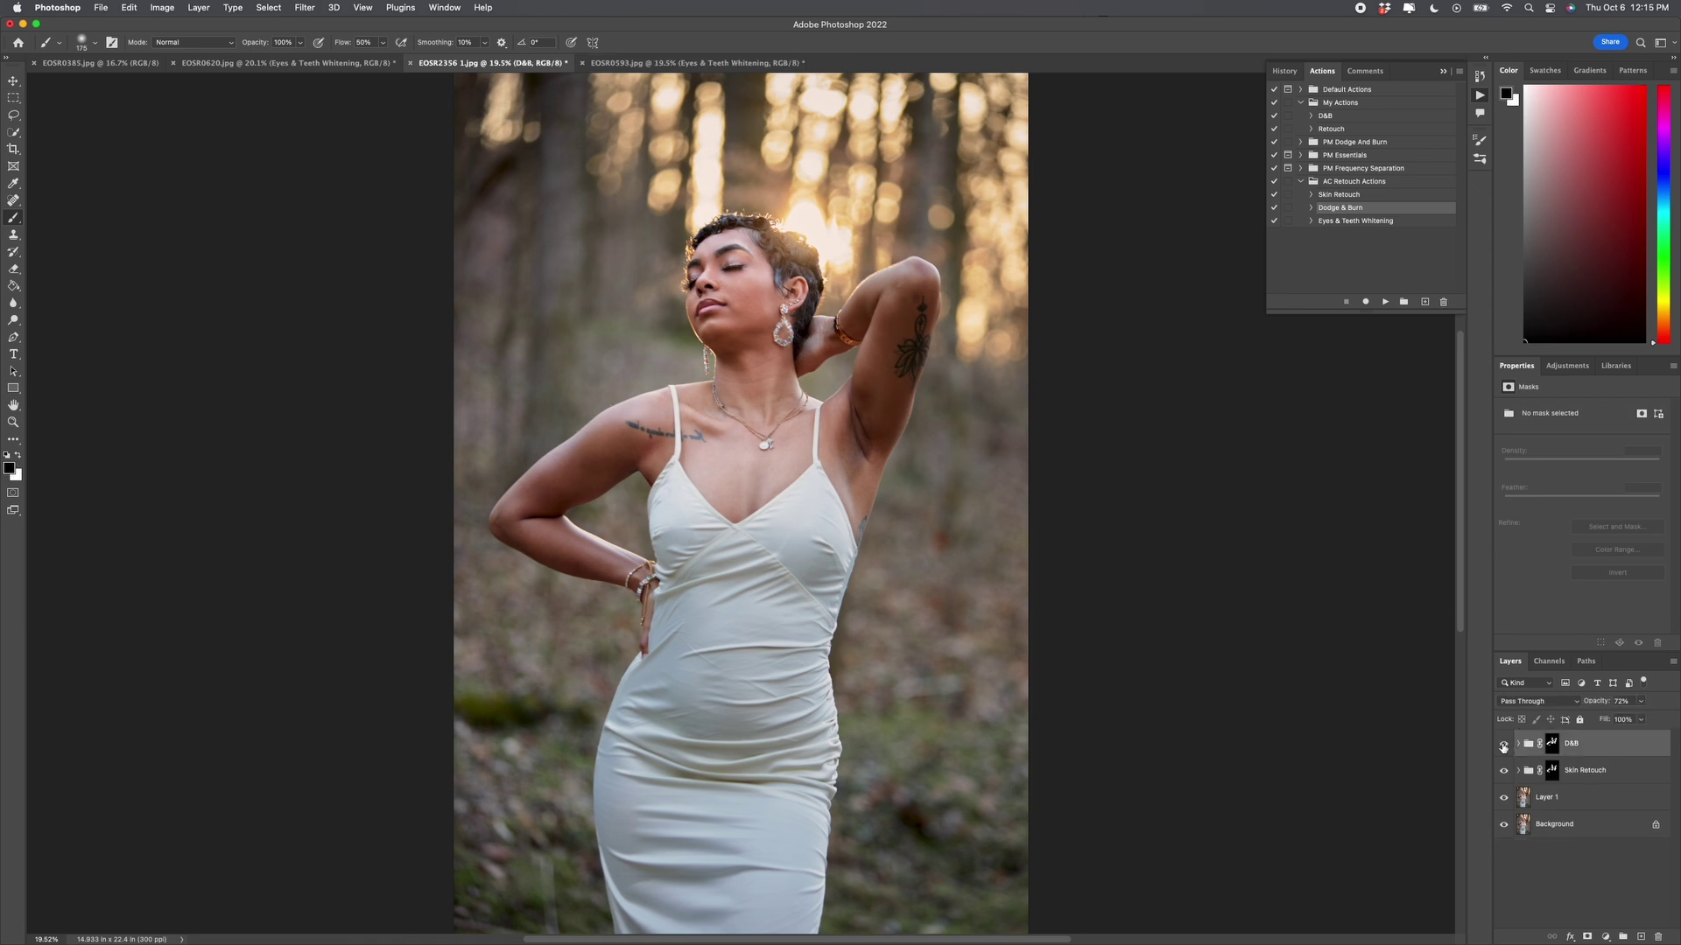
- Compare the portrait with the D&B group hidden and shown, and run the Eyes & Teeth Whitening action
left_click(1504, 745)
left_click(1504, 746)
key("z")
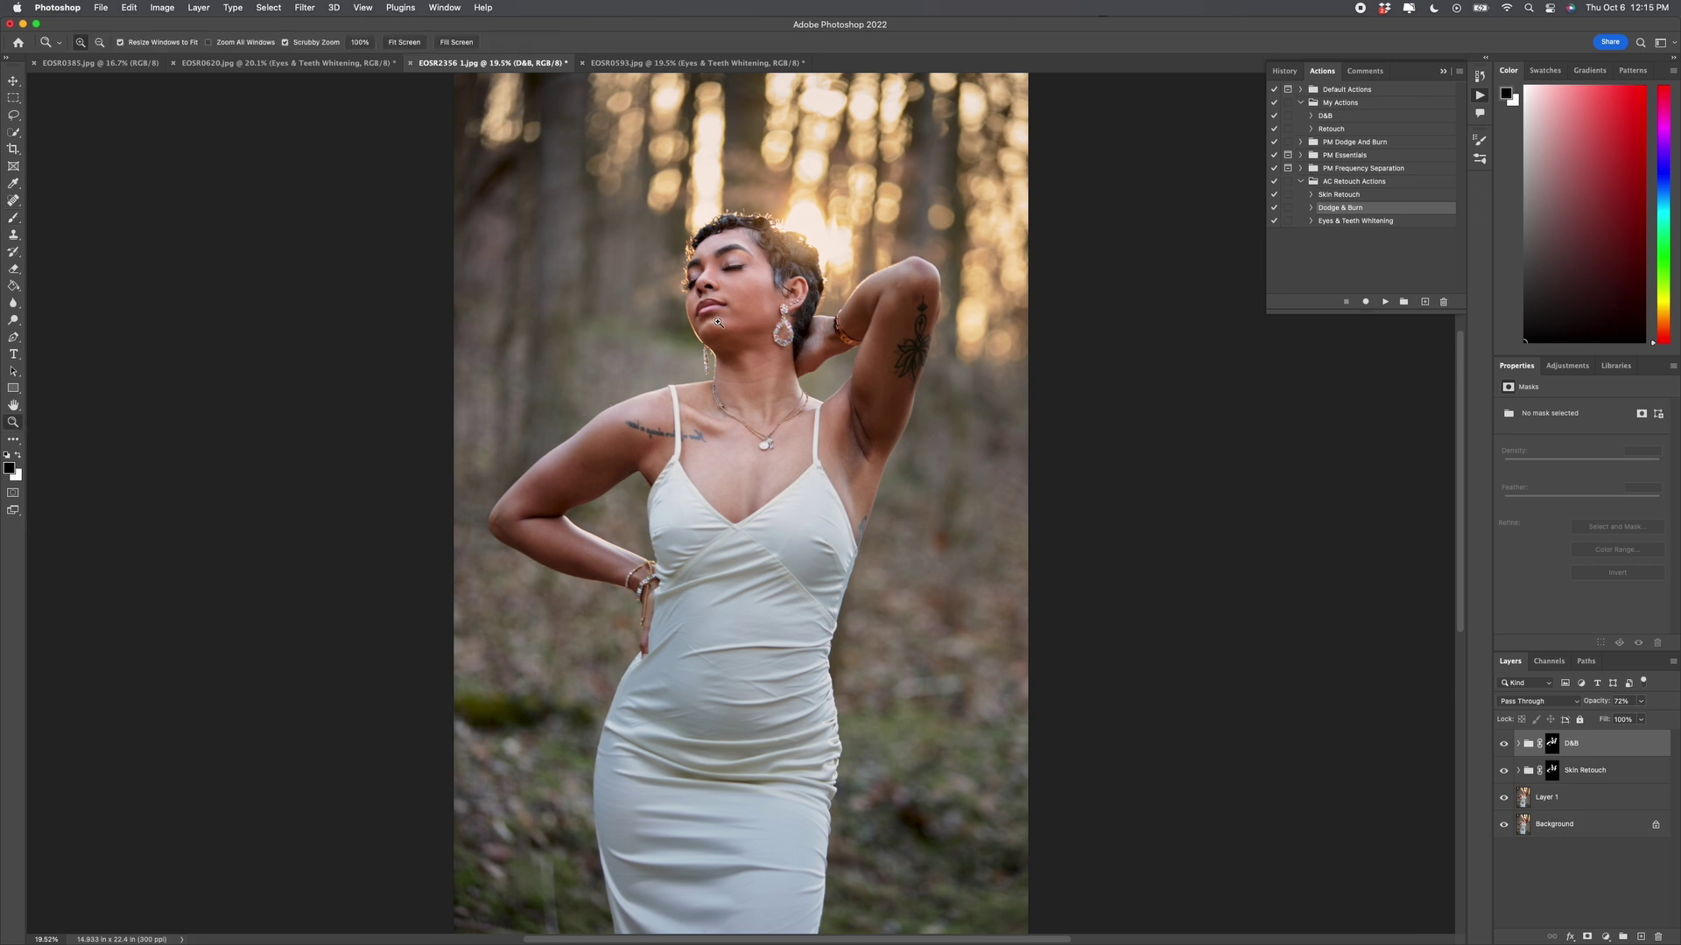
left_click(697, 322)
left_click(698, 321)
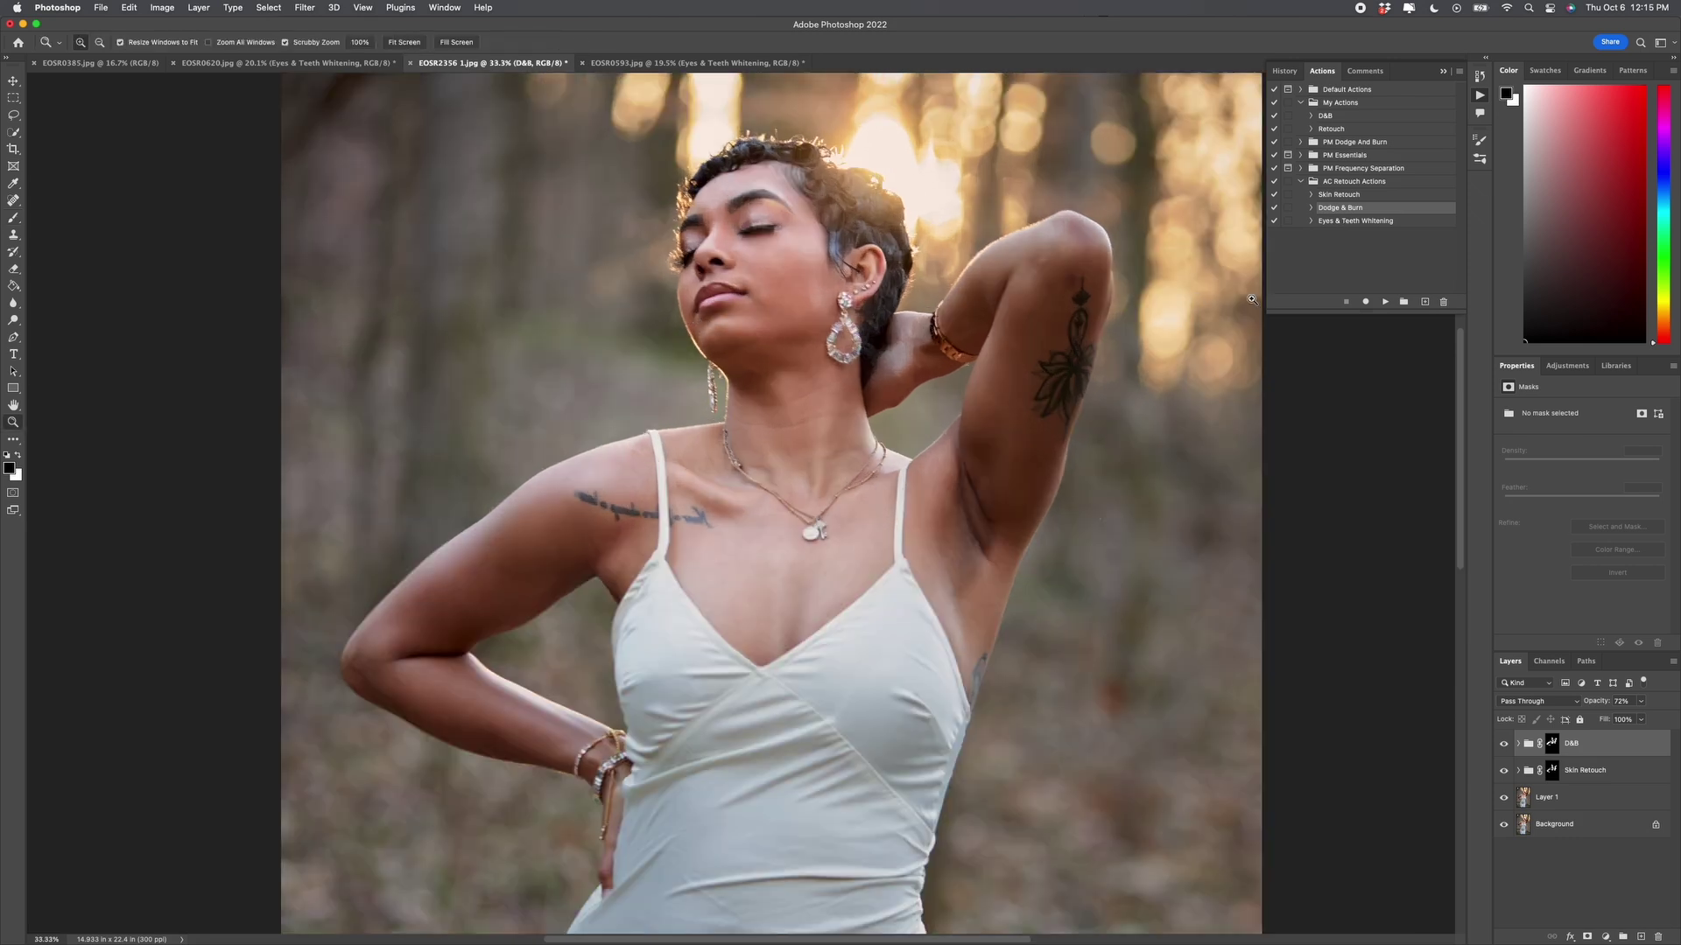
left_click(1356, 224)
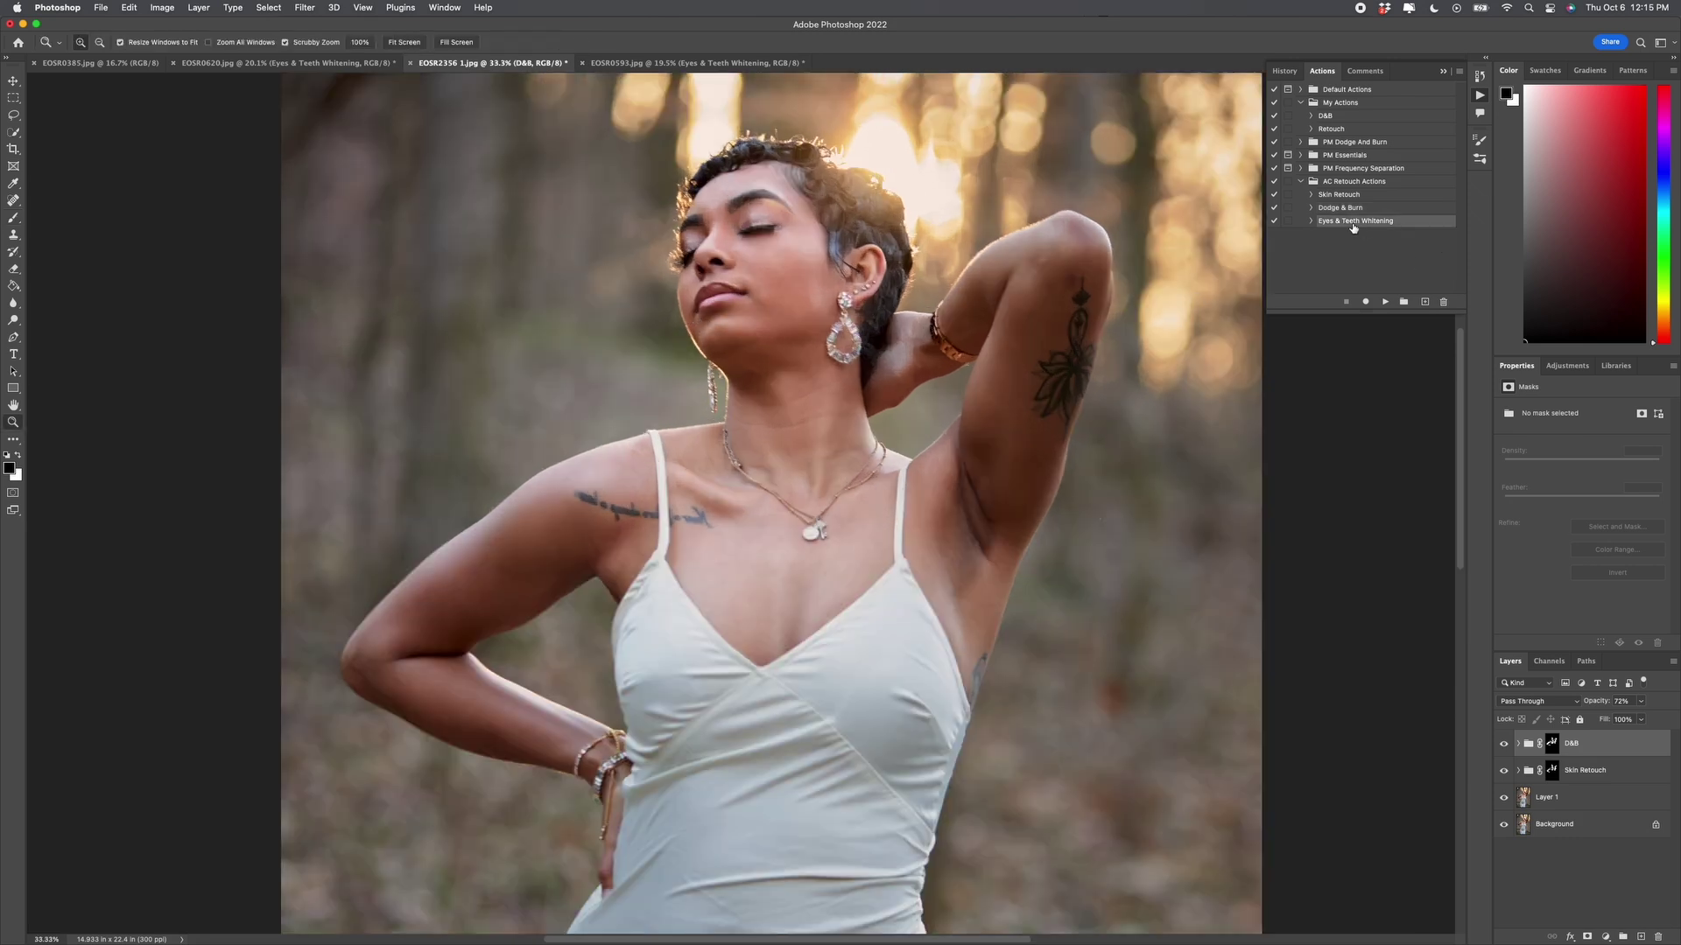
left_click(1384, 302)
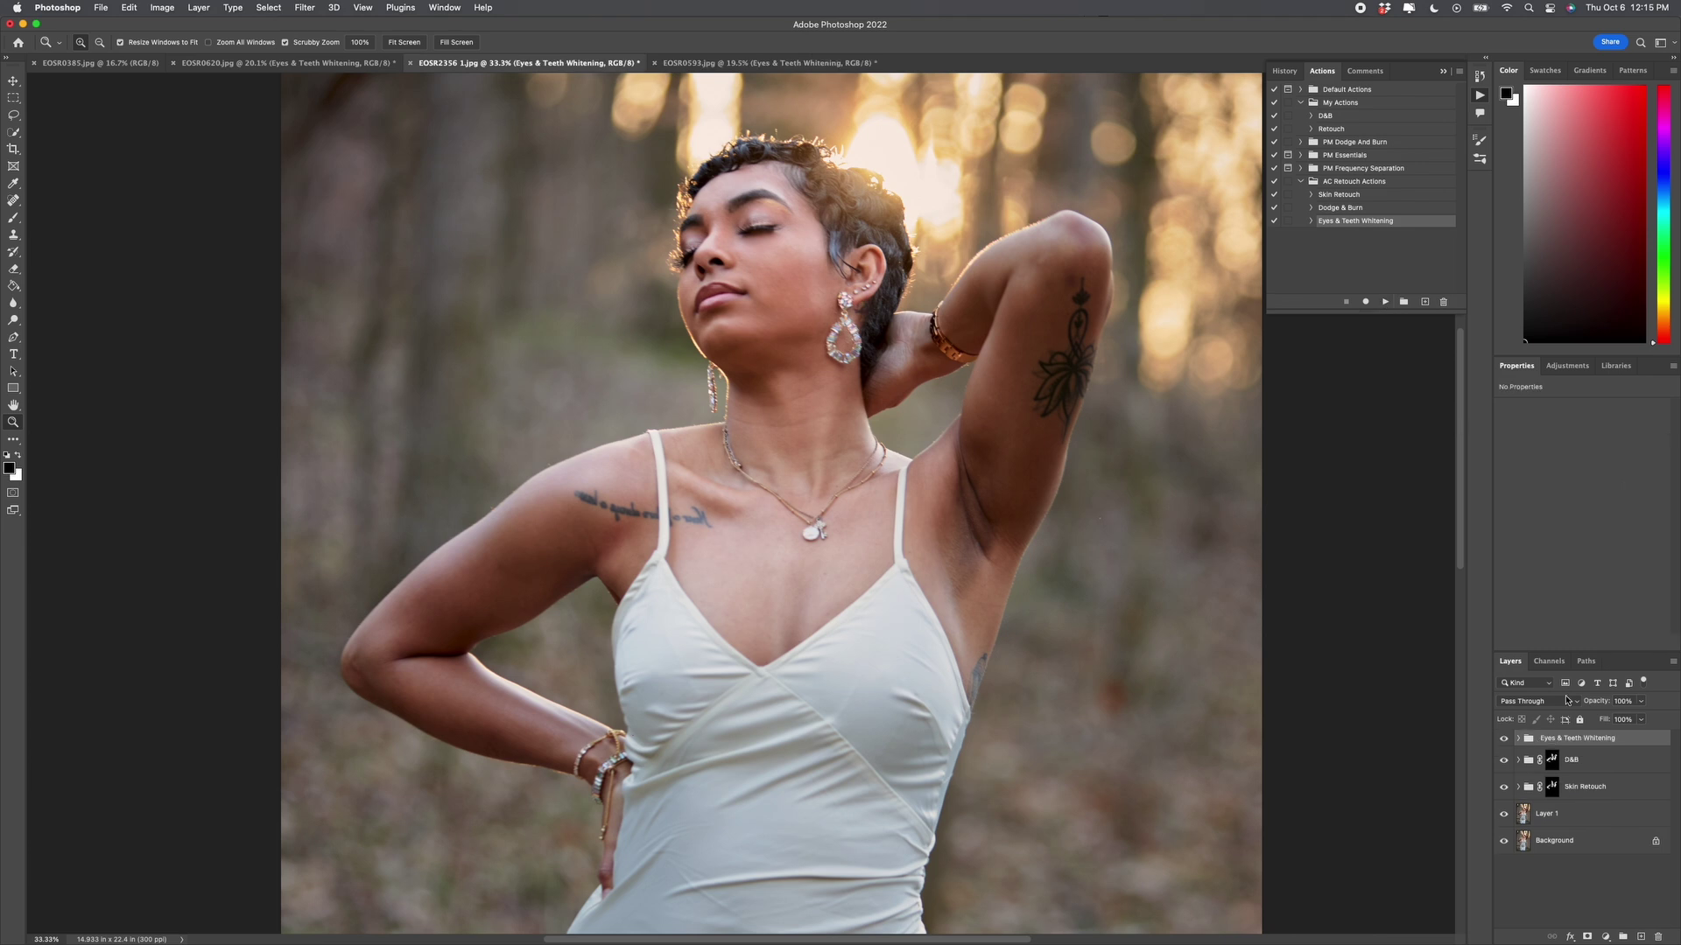
- Paint white over the lips on the Photo Filter 1 layer mask with a smaller brush
left_click(1518, 739)
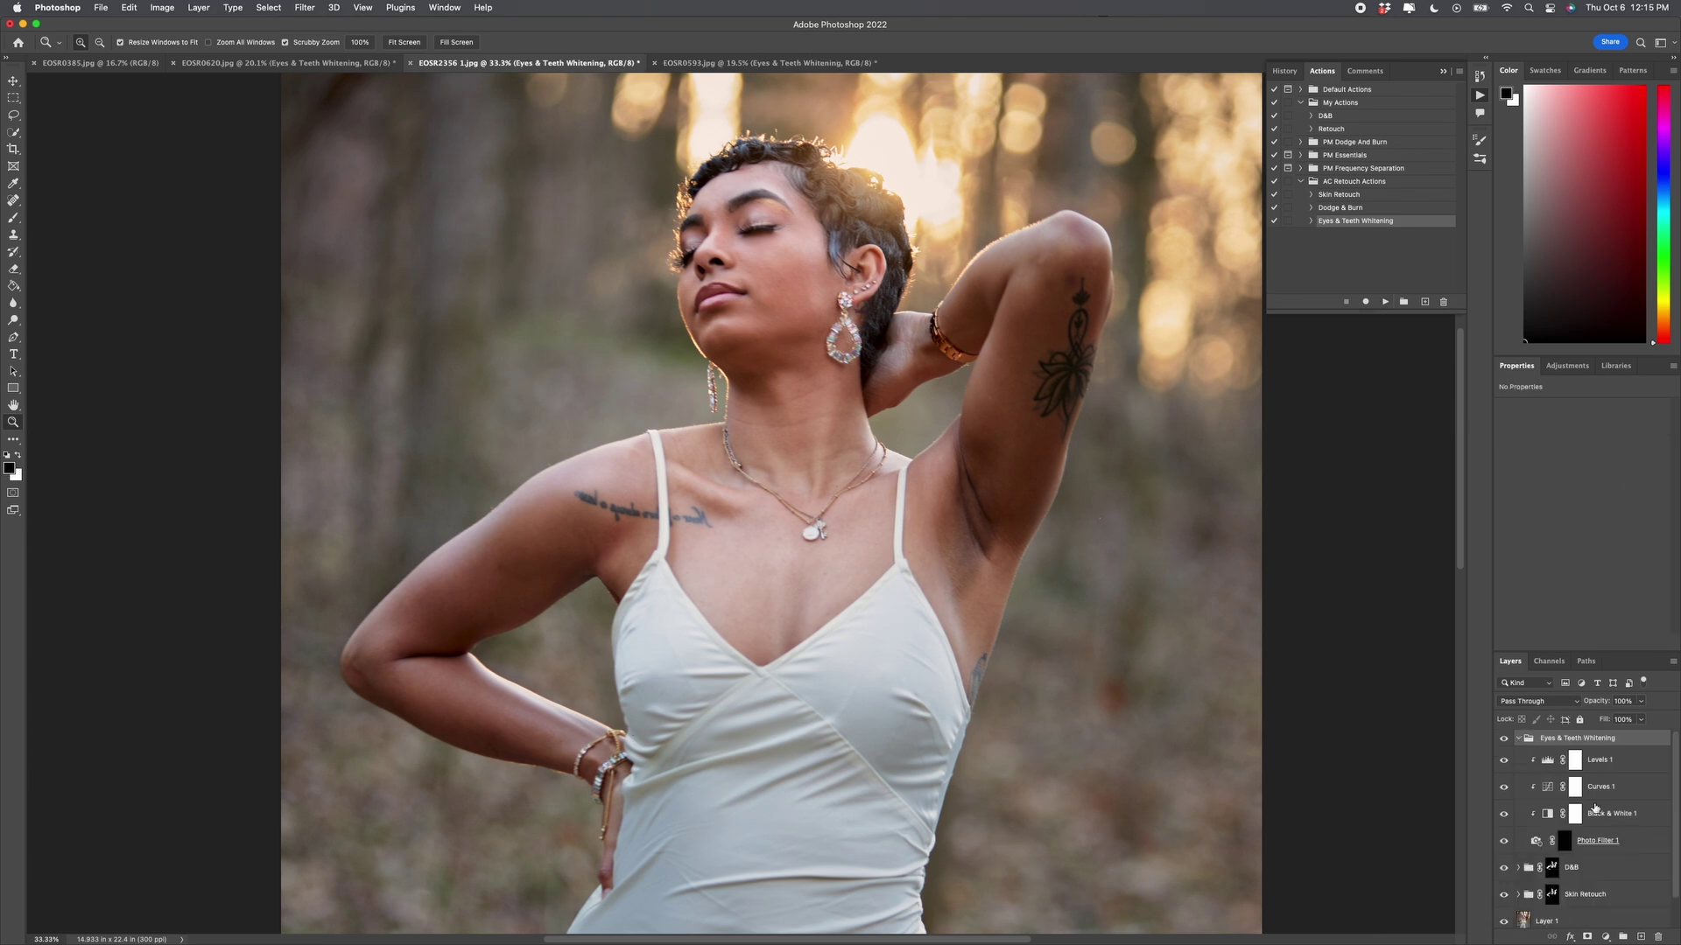
left_click(1565, 843)
key("b")
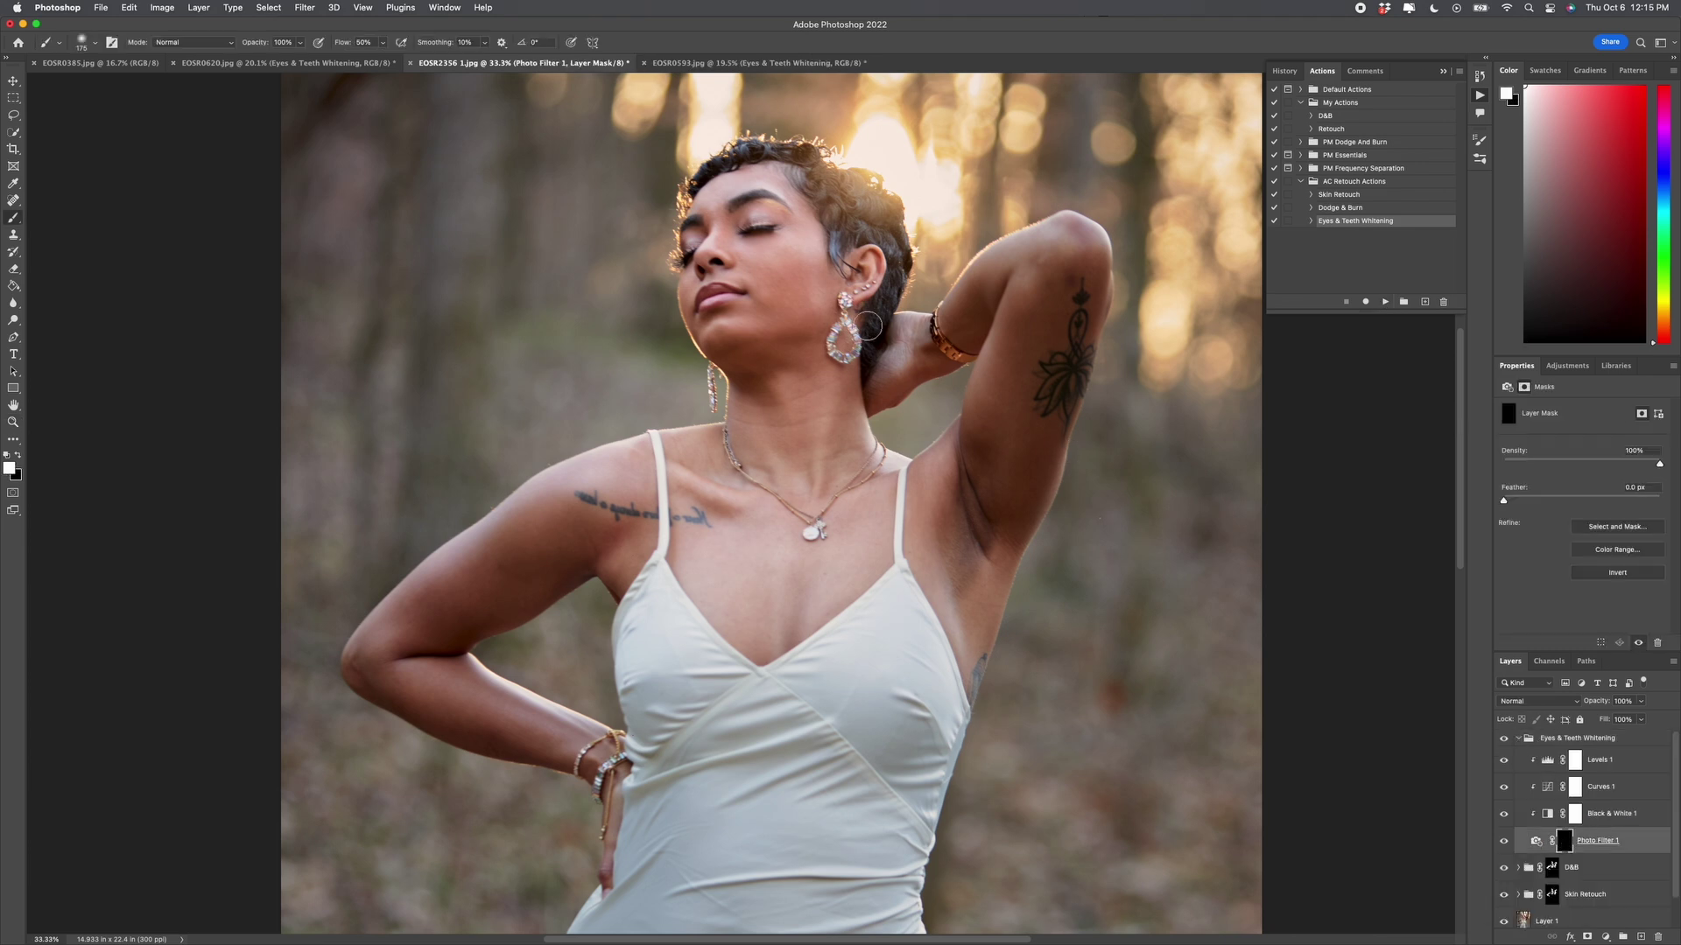
key("bracketleft")
key("bracketleft")
key("bracketleft")
left_click_drag(726, 298, 719, 296)
- Lower the Eyes & Teeth Whitening group's opacity to 52% and compare the image with the group hidden and shown
left_click(1587, 740)
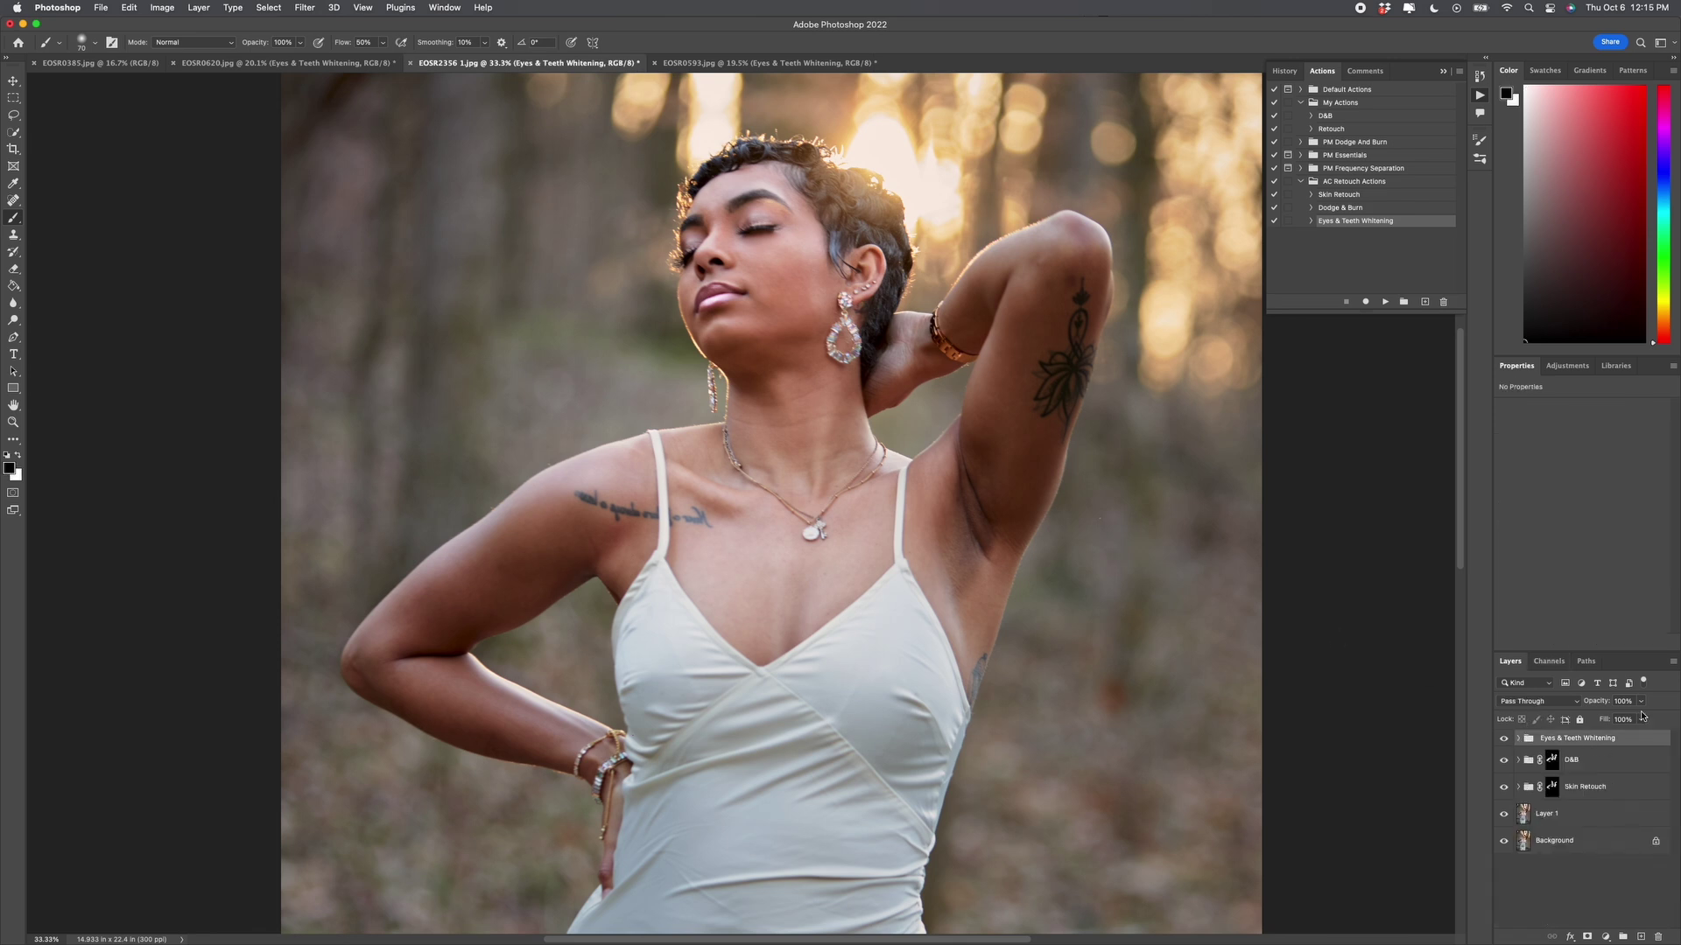
left_click(1641, 701)
mouse_move(1642, 719)
left_mouse_down()
mouse_move(1599, 720)
mouse_move(1614, 719)
left_mouse_up()
left_click(1505, 741)
left_click(1505, 741)
left_click(1503, 742)
- Hide all the retouching layers and show them again one at a time to compare the full portrait before and after
key("z")
right_click(1002, 495)
left_click(1003, 496)
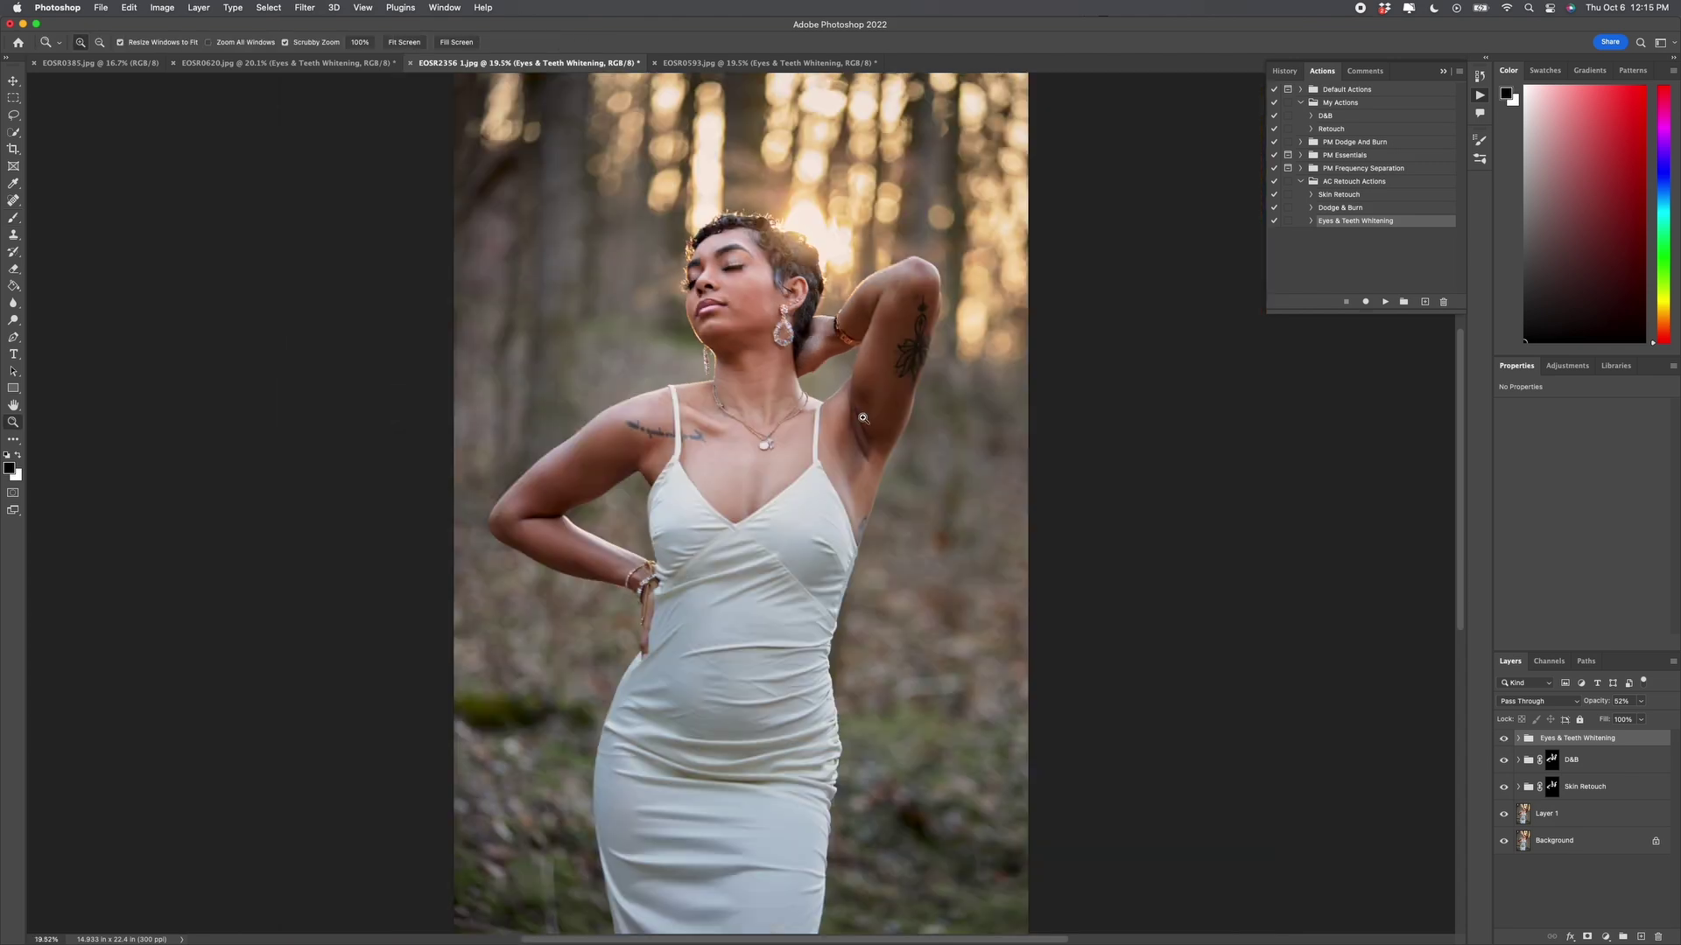
left_click_drag(1505, 740, 1504, 818)
left_click(1505, 818)
left_click(1503, 788)
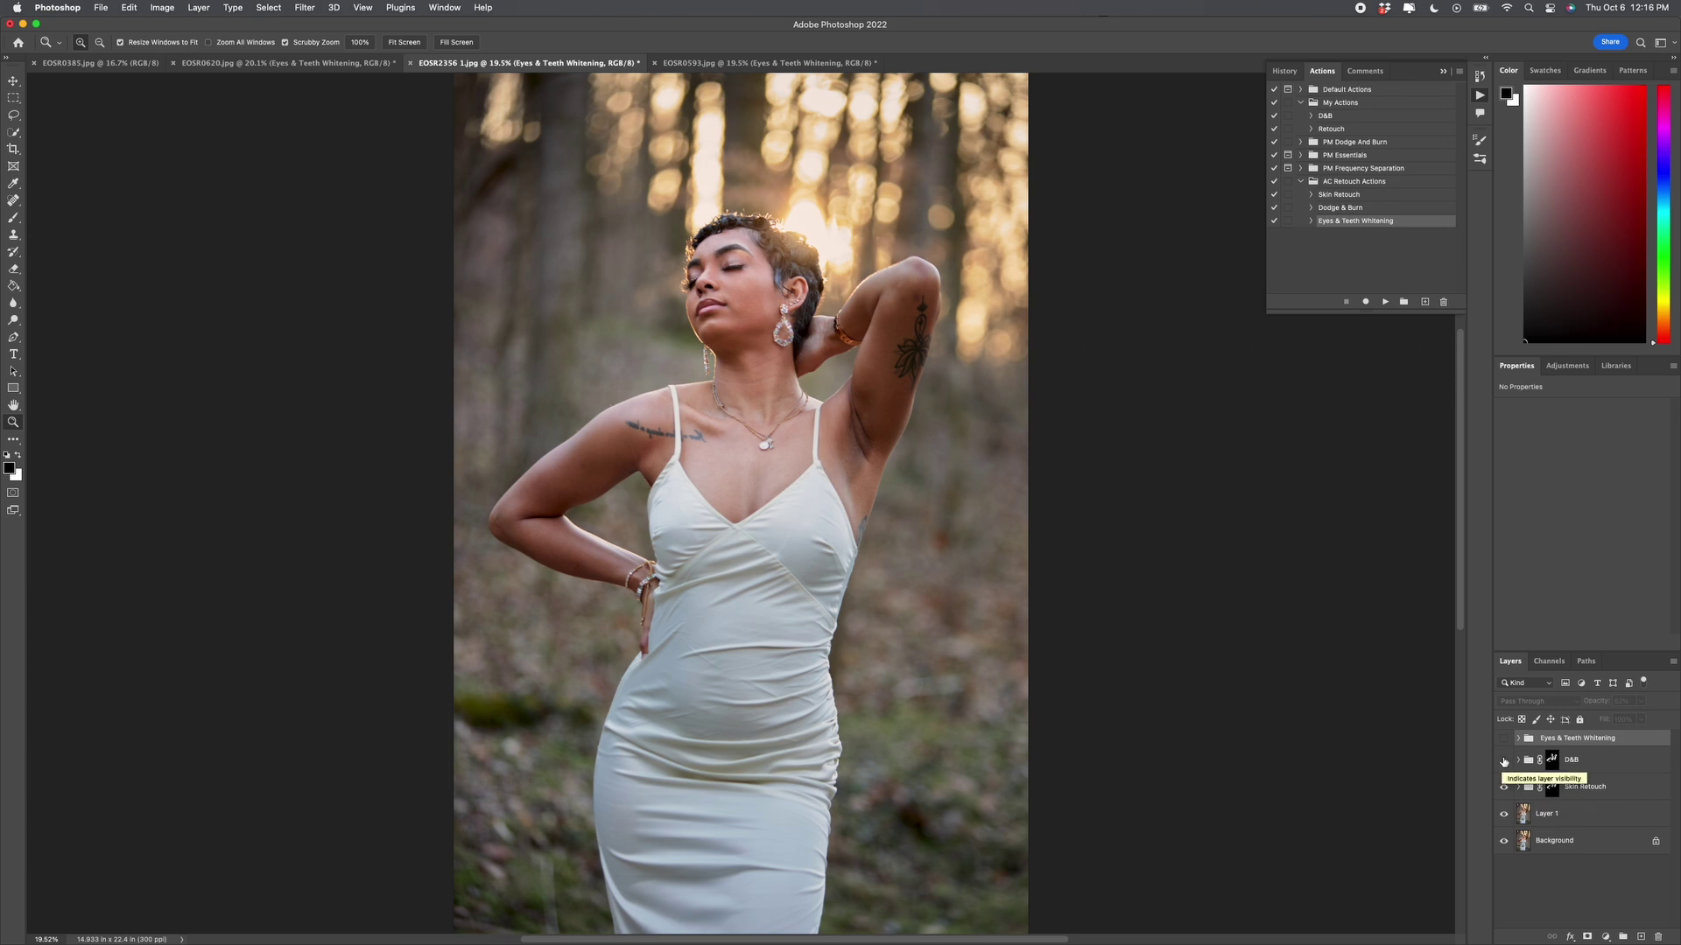
left_click(1504, 760)
left_click(1504, 740)
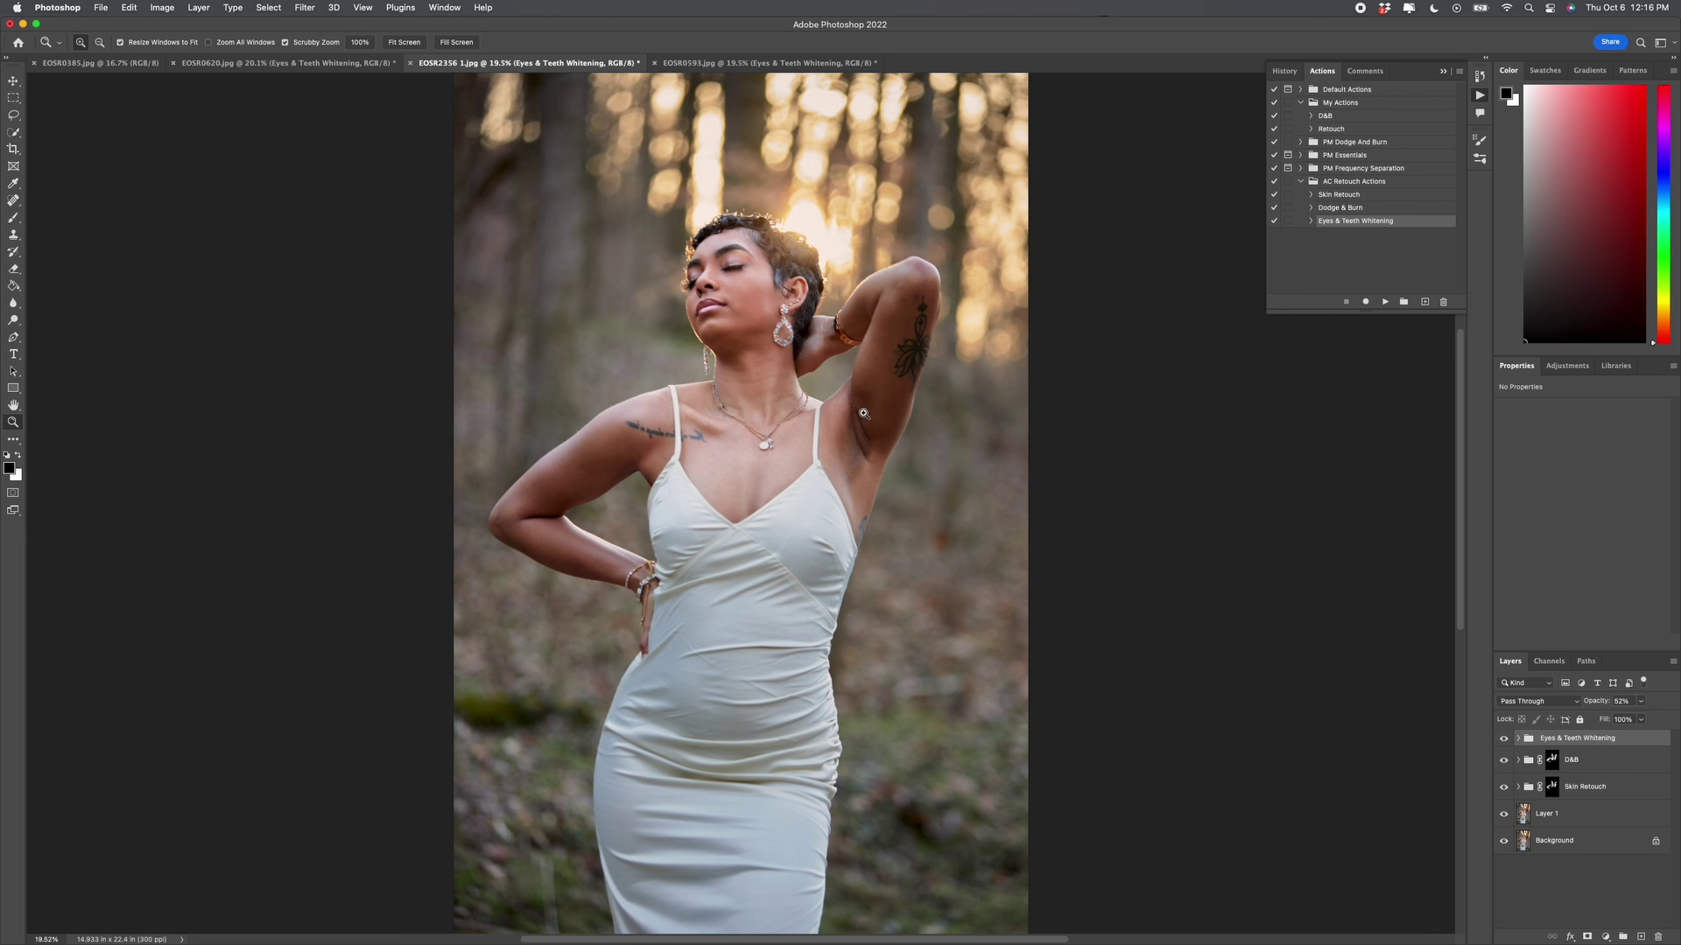
- Look through the open portraits, close EOSR0593.jpg and bring EOSR0620.jpg to the front
left_click(1444, 72)
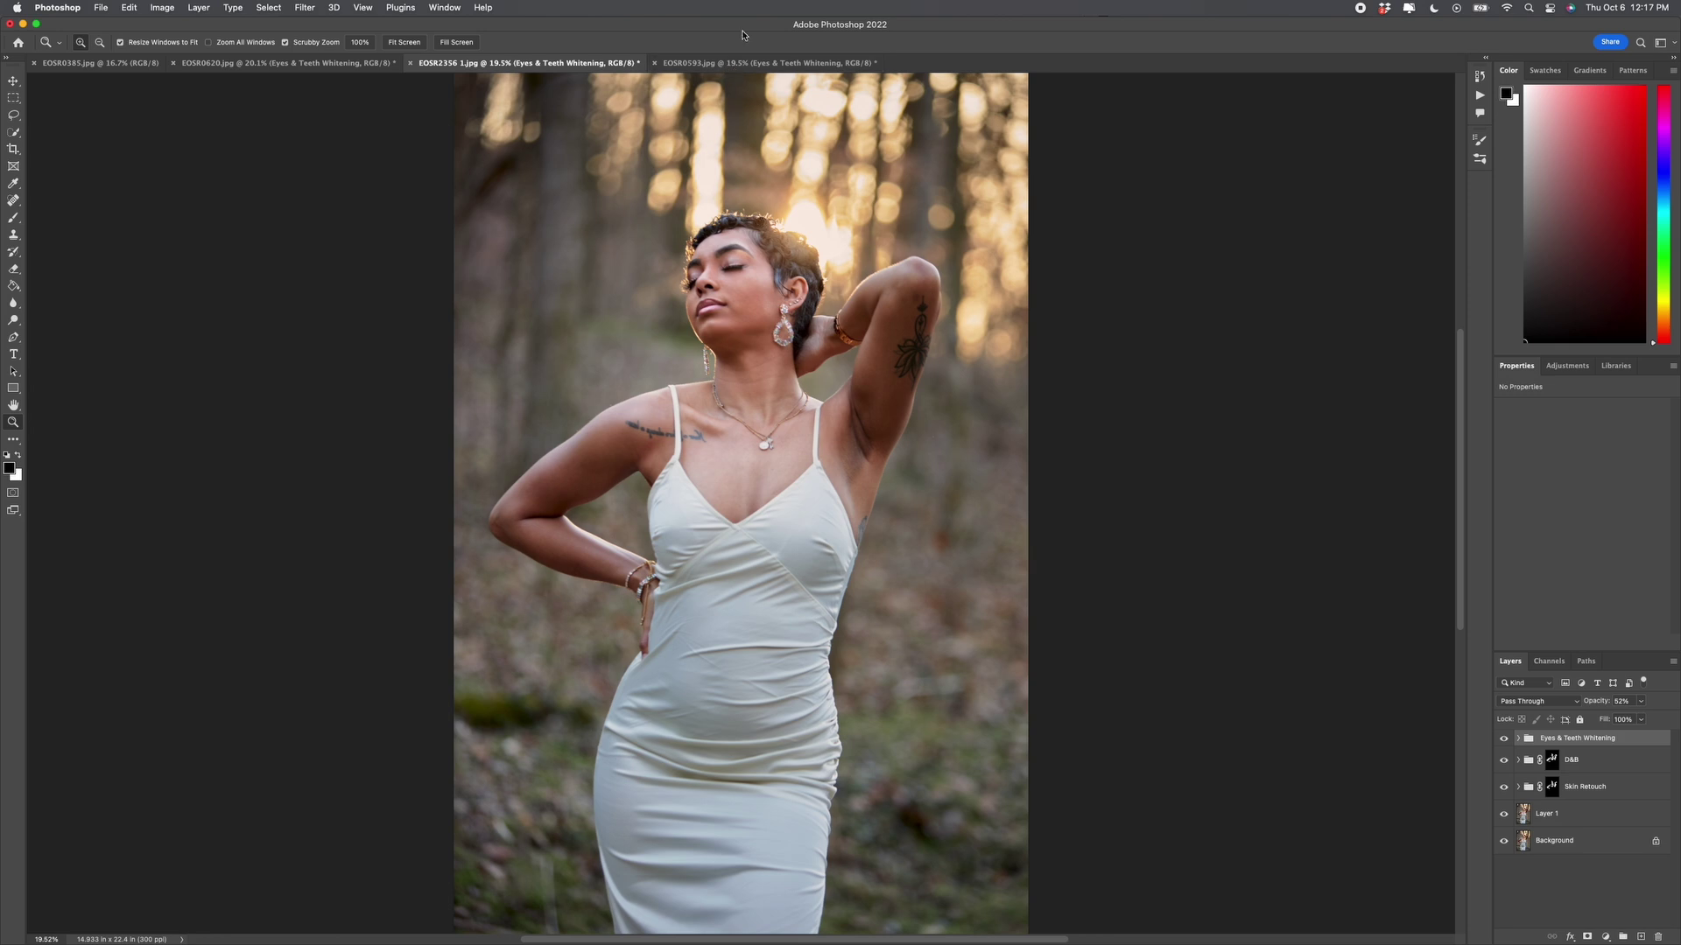
left_click(691, 62)
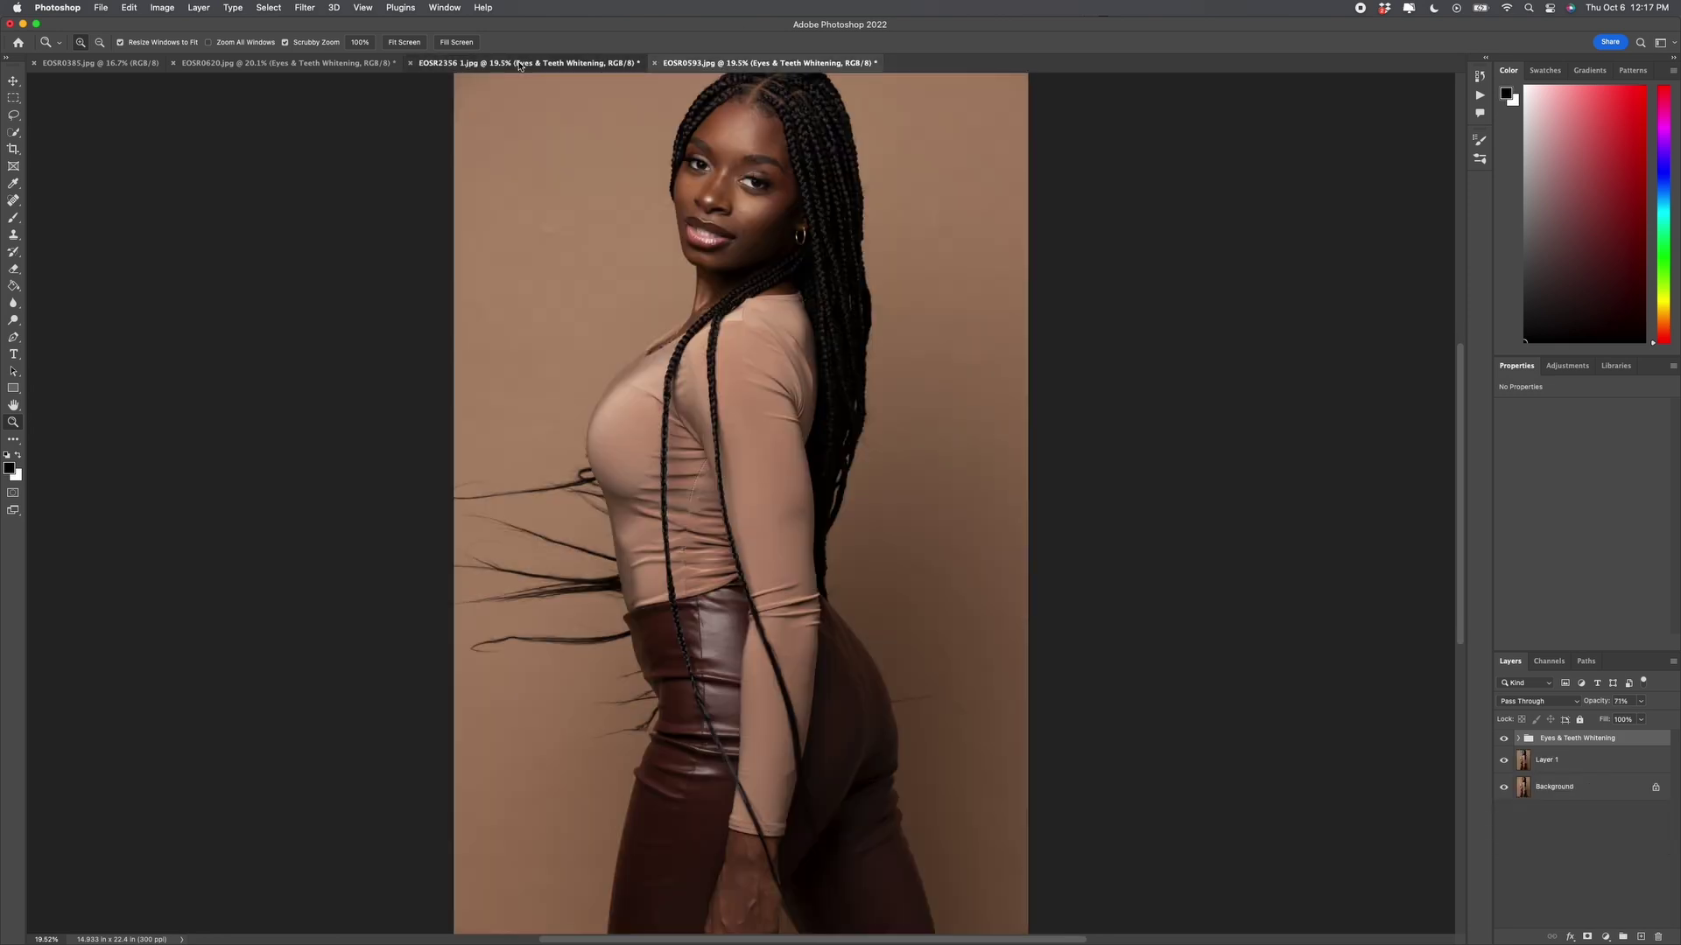
left_click(429, 64)
left_click(306, 70)
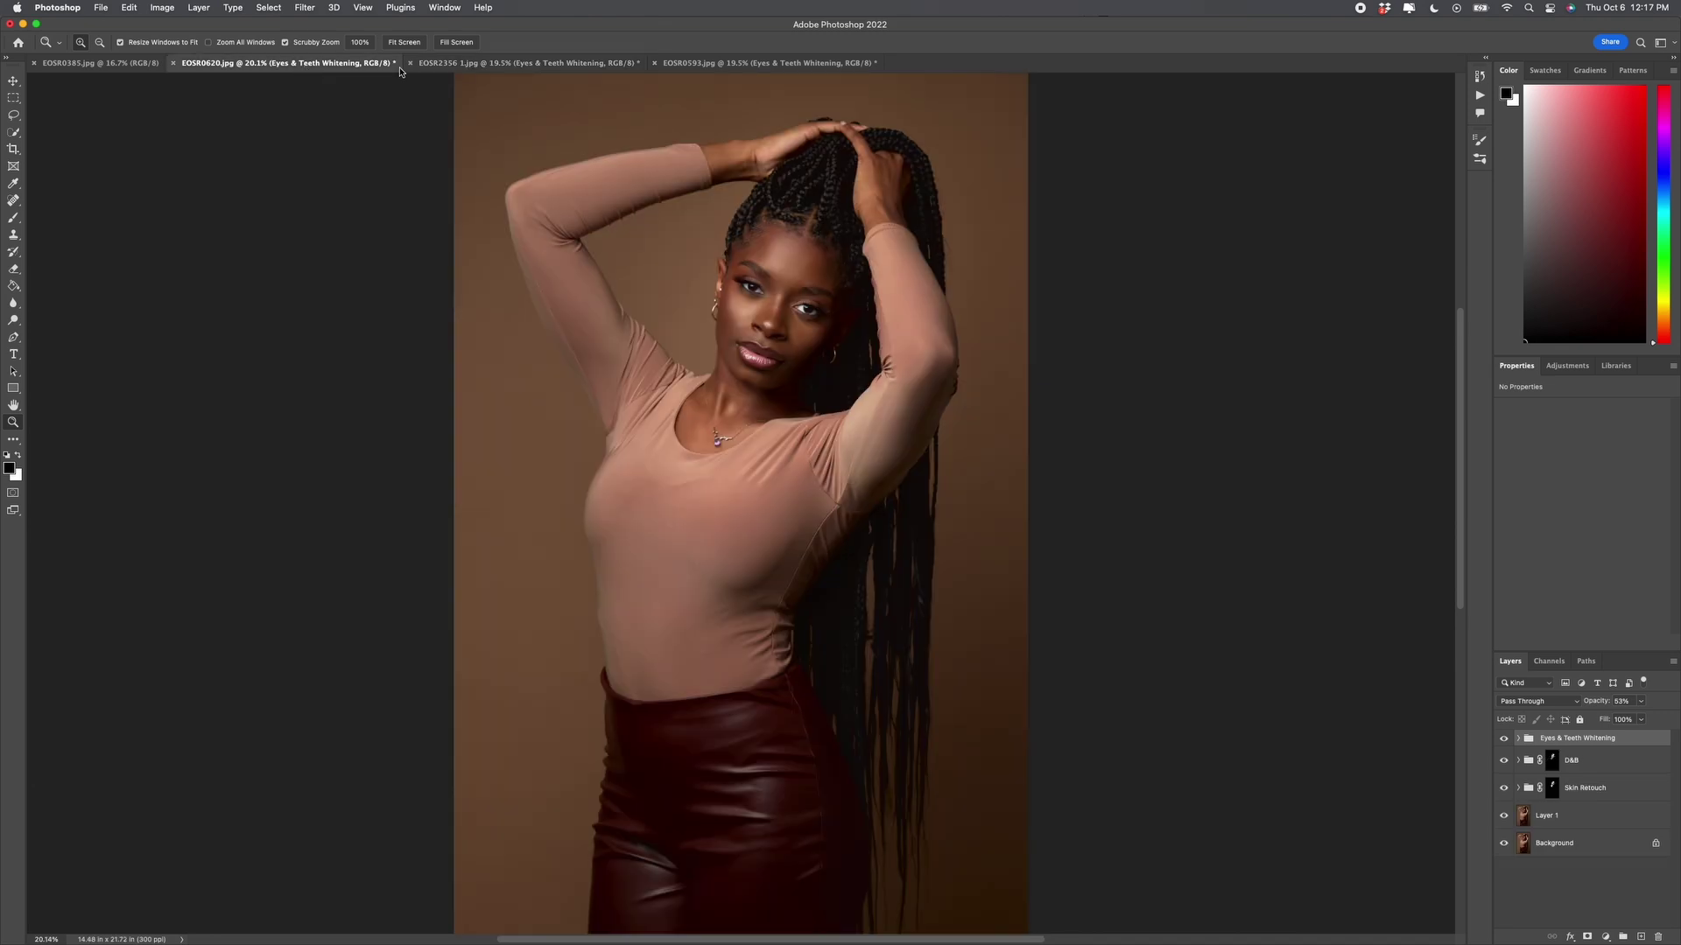
left_click(461, 67)
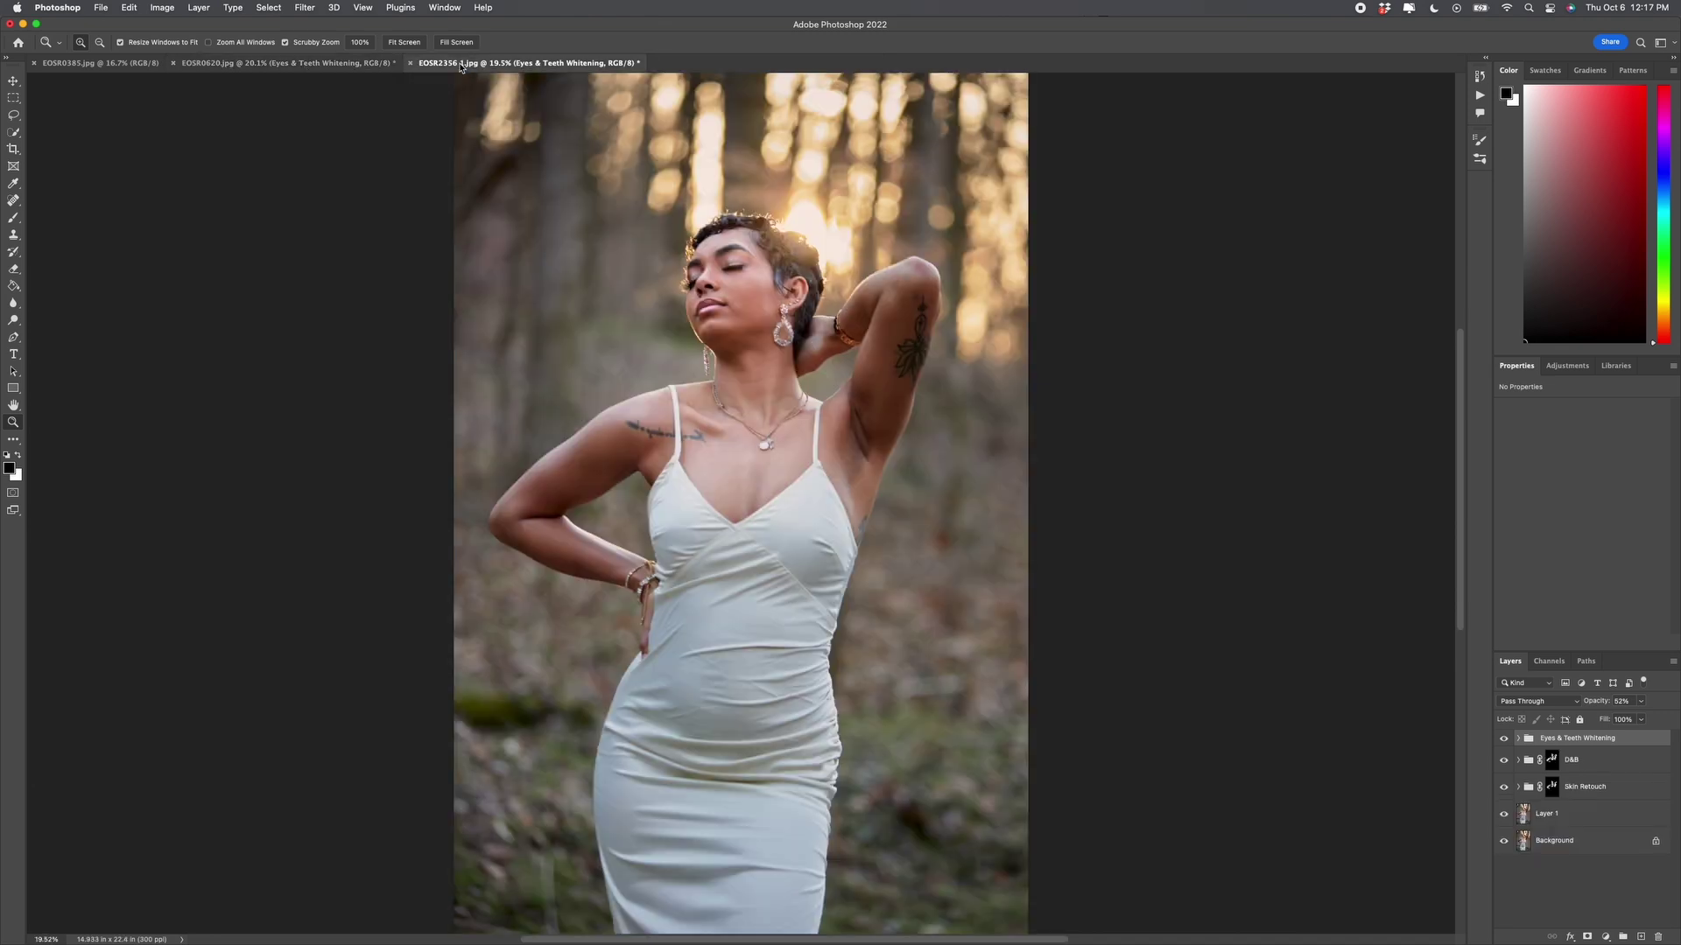
left_click(331, 66)
- Run Image Processor on the open images, saving quality 12 sRGB JPEGs in the same location without resizing
left_click(100, 7)
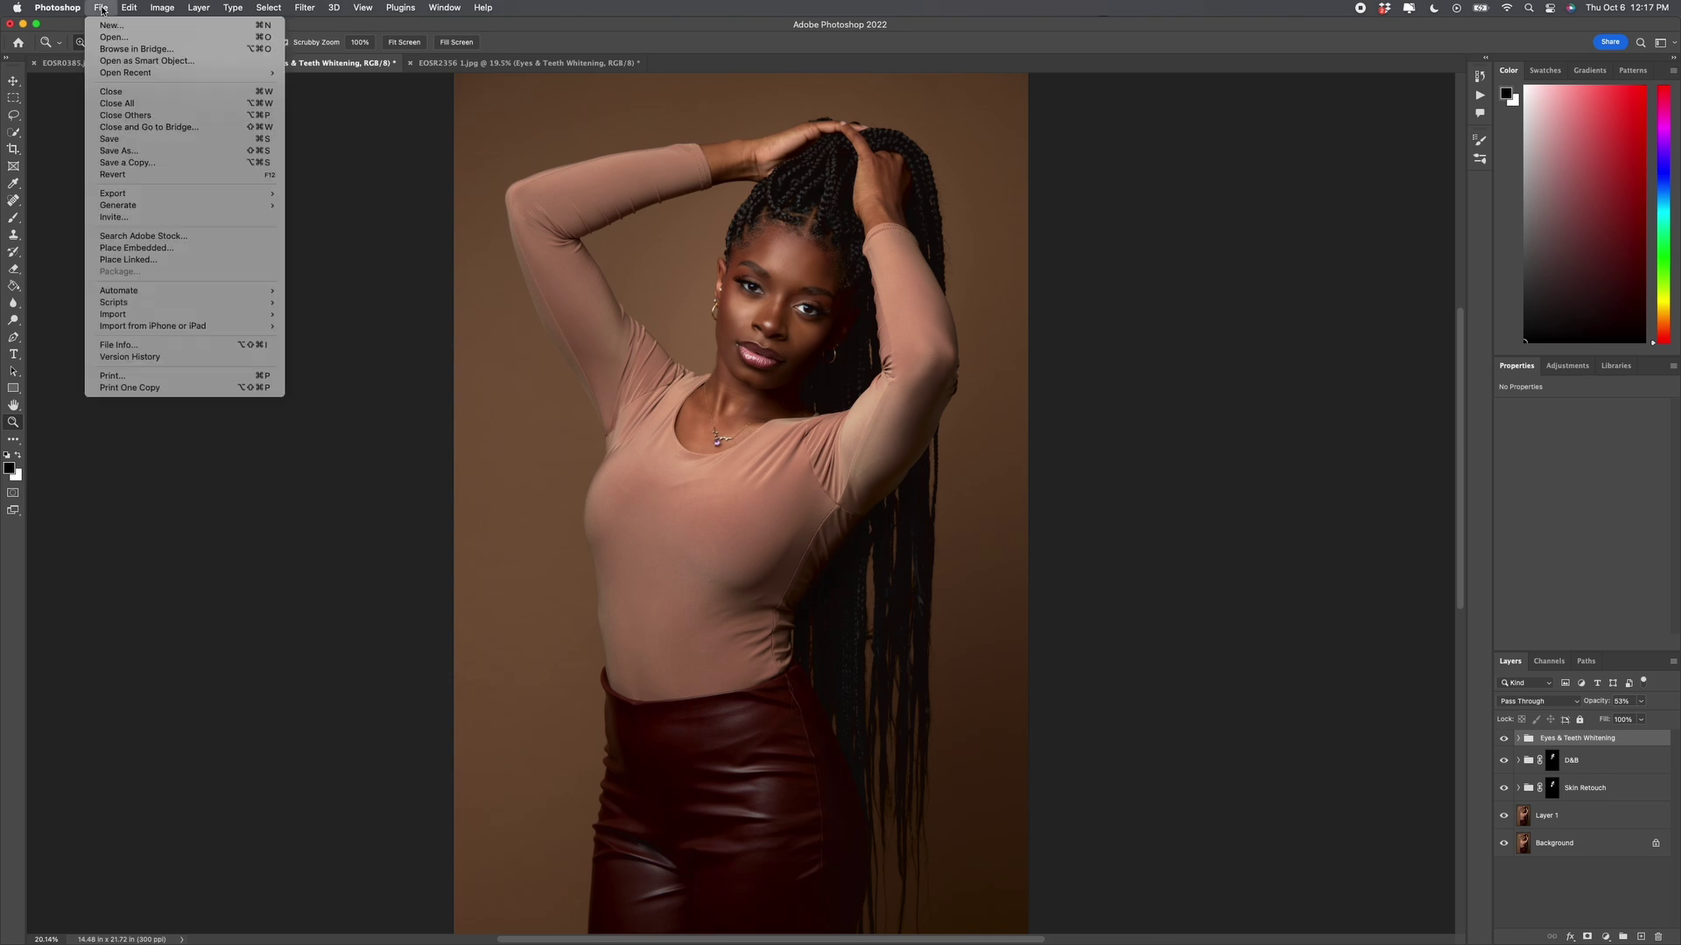
mouse_move(144, 297)
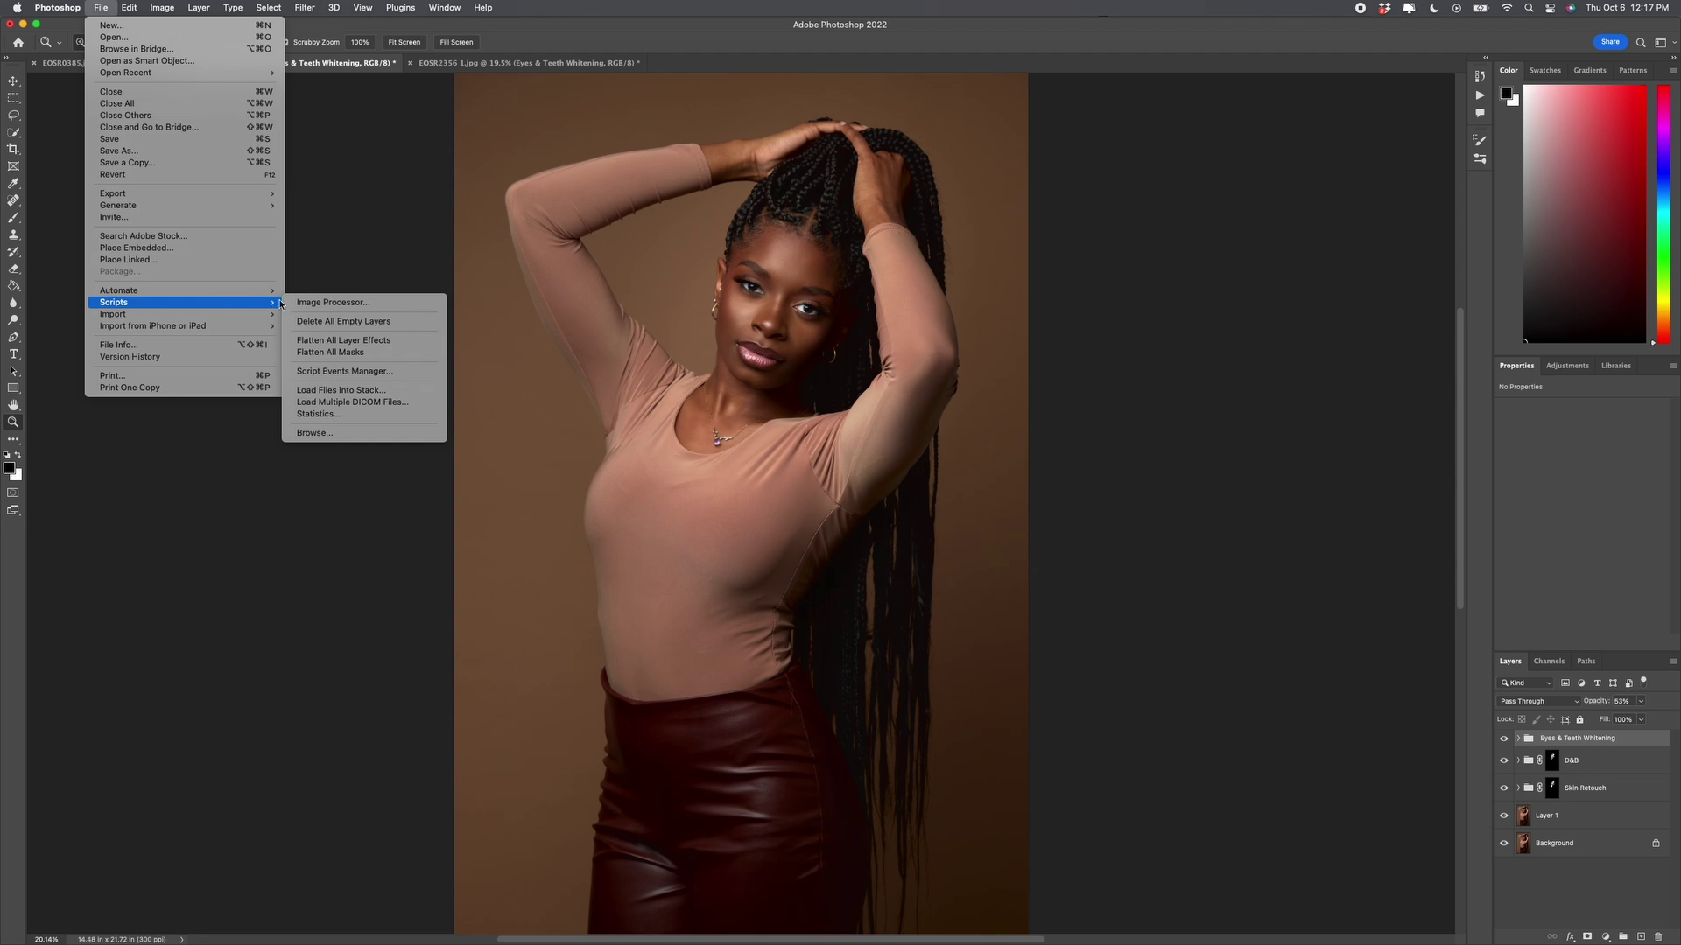
left_click(317, 302)
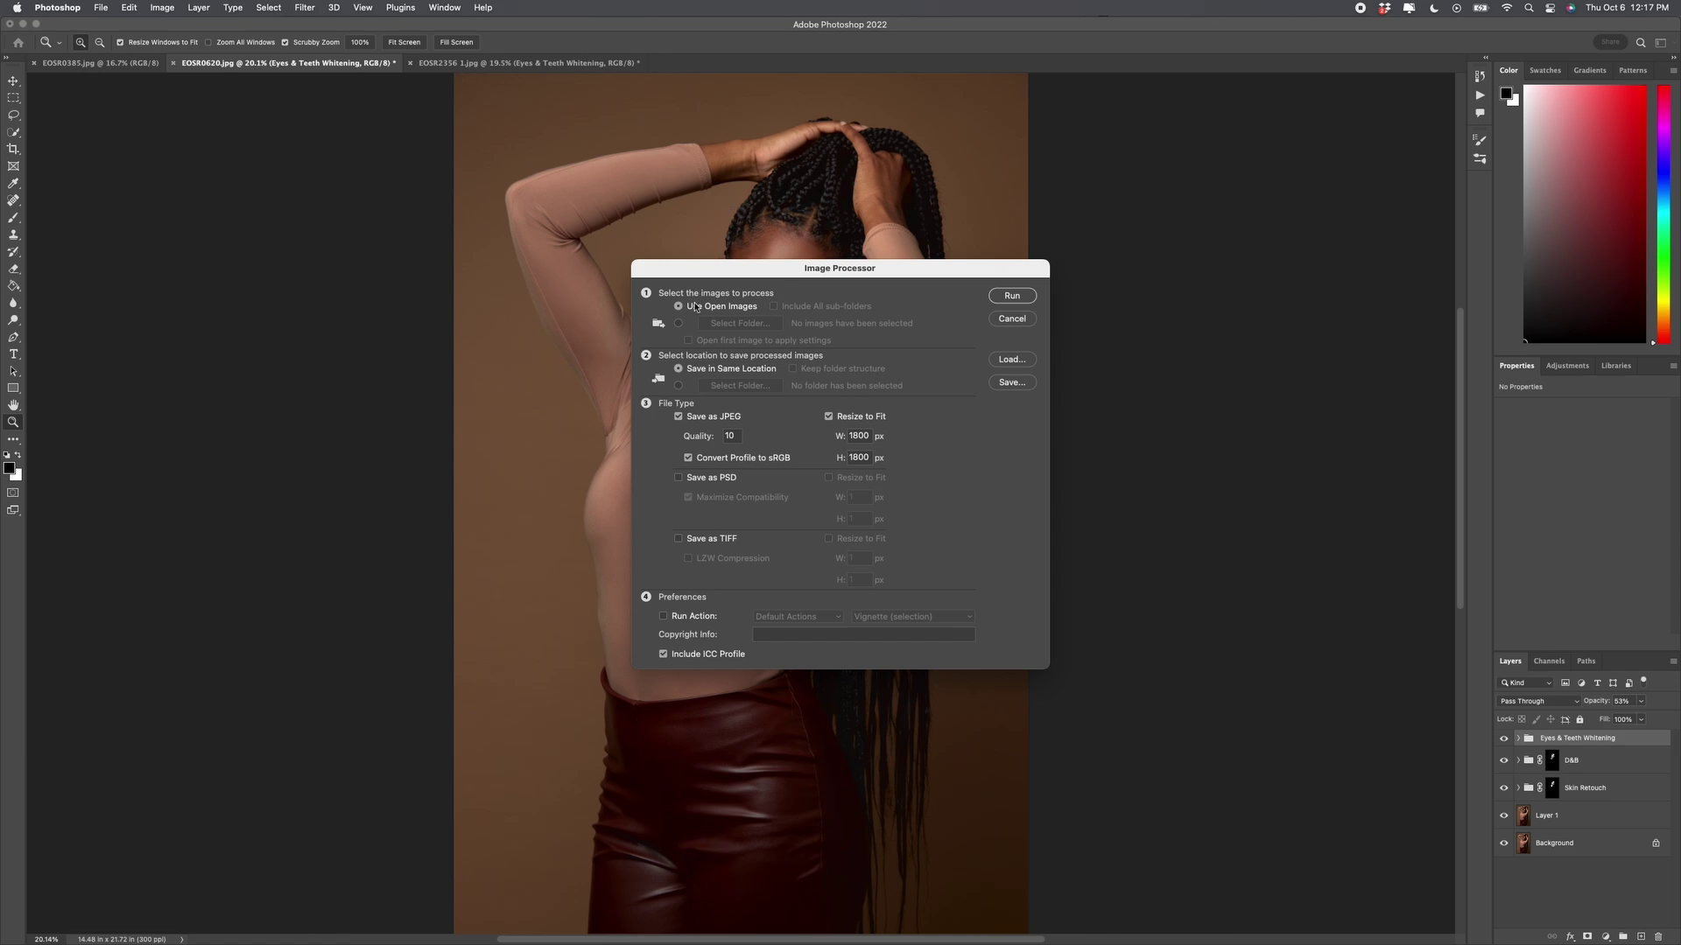
double_click(734, 436)
type("1")
left_click(829, 418)
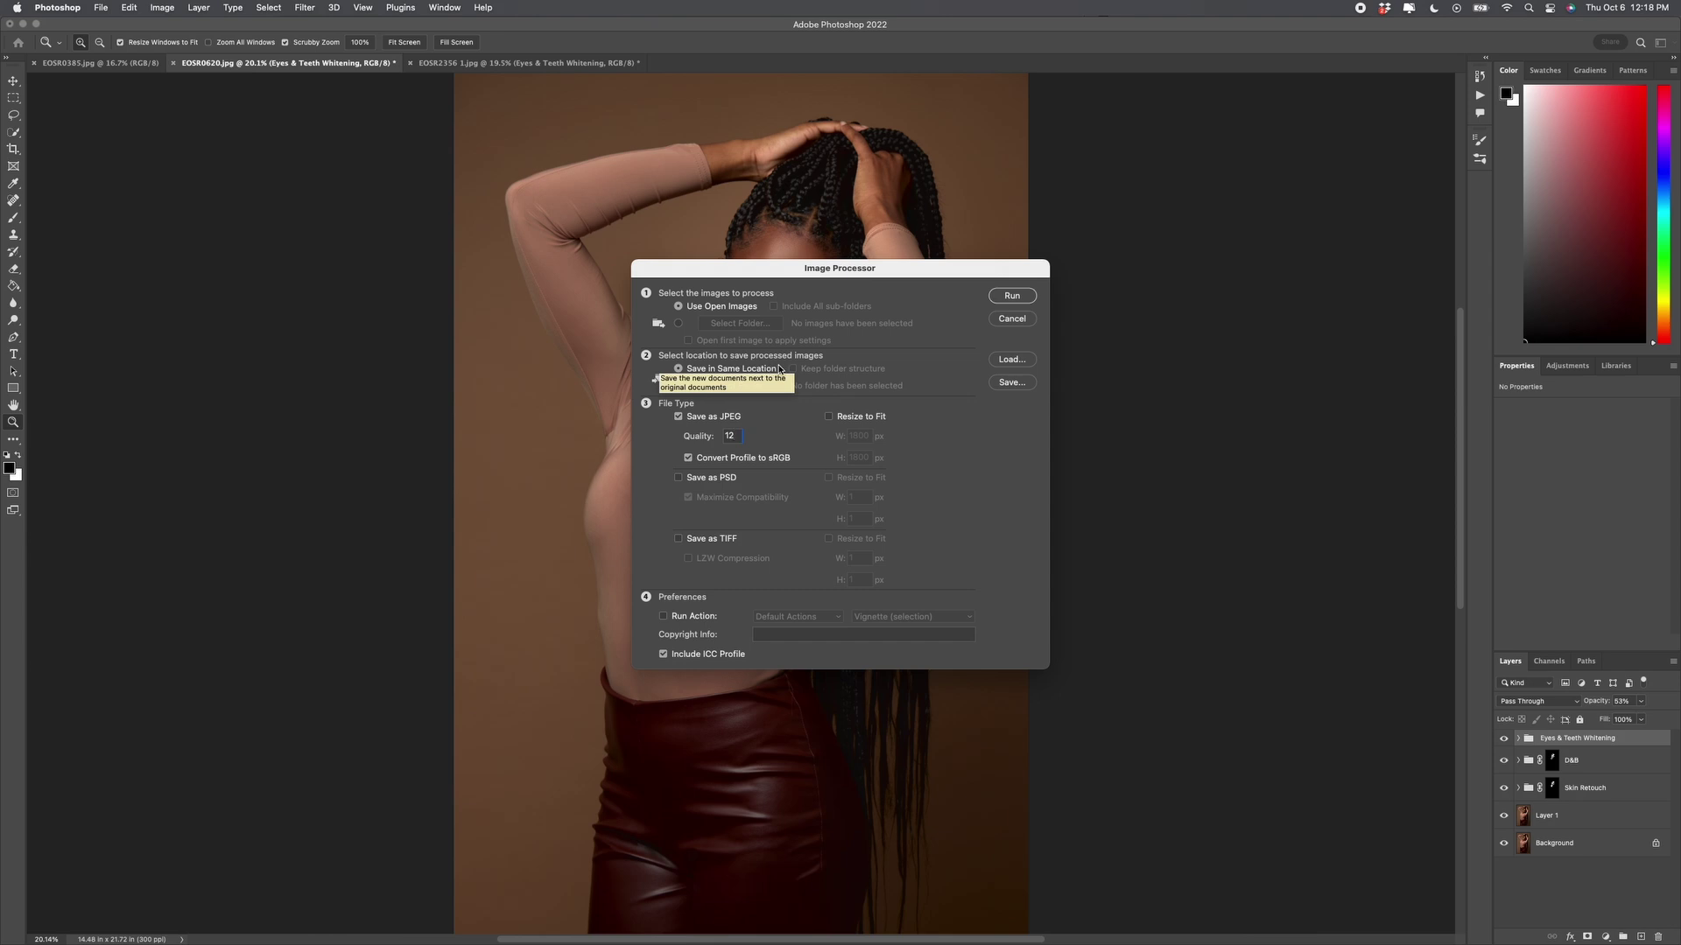
left_click(1010, 296)
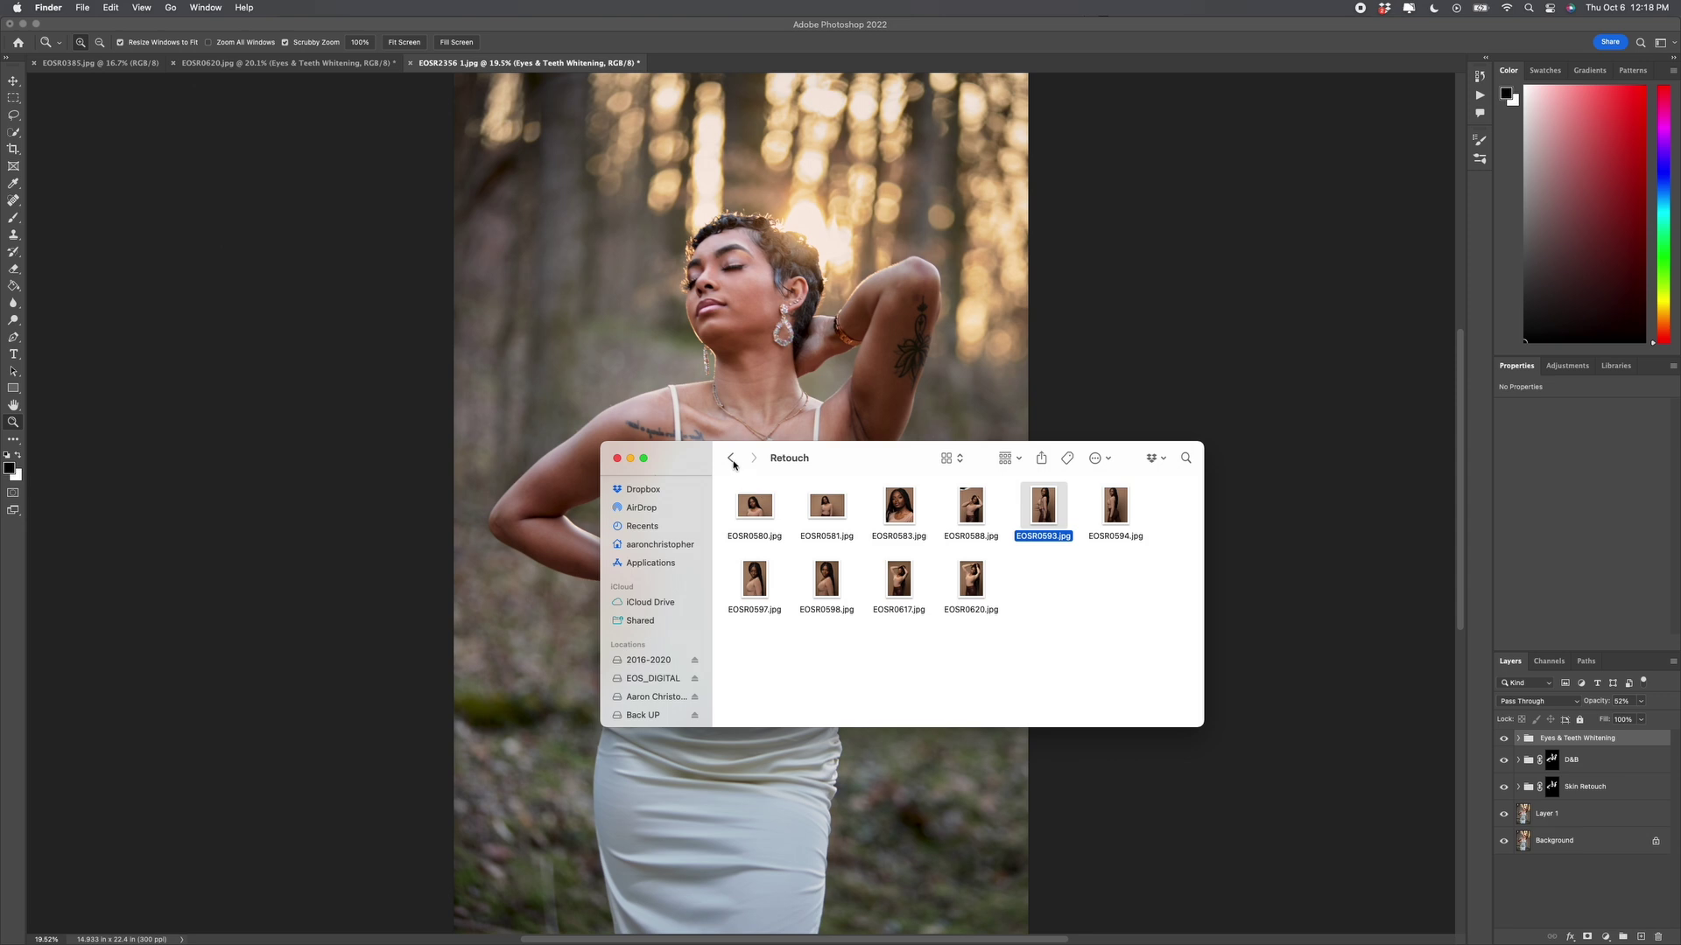
- In Finder, browse to the 9-29-2022 Master session's Output/retouch/JPEG folder and select the exported images
left_click(731, 458)
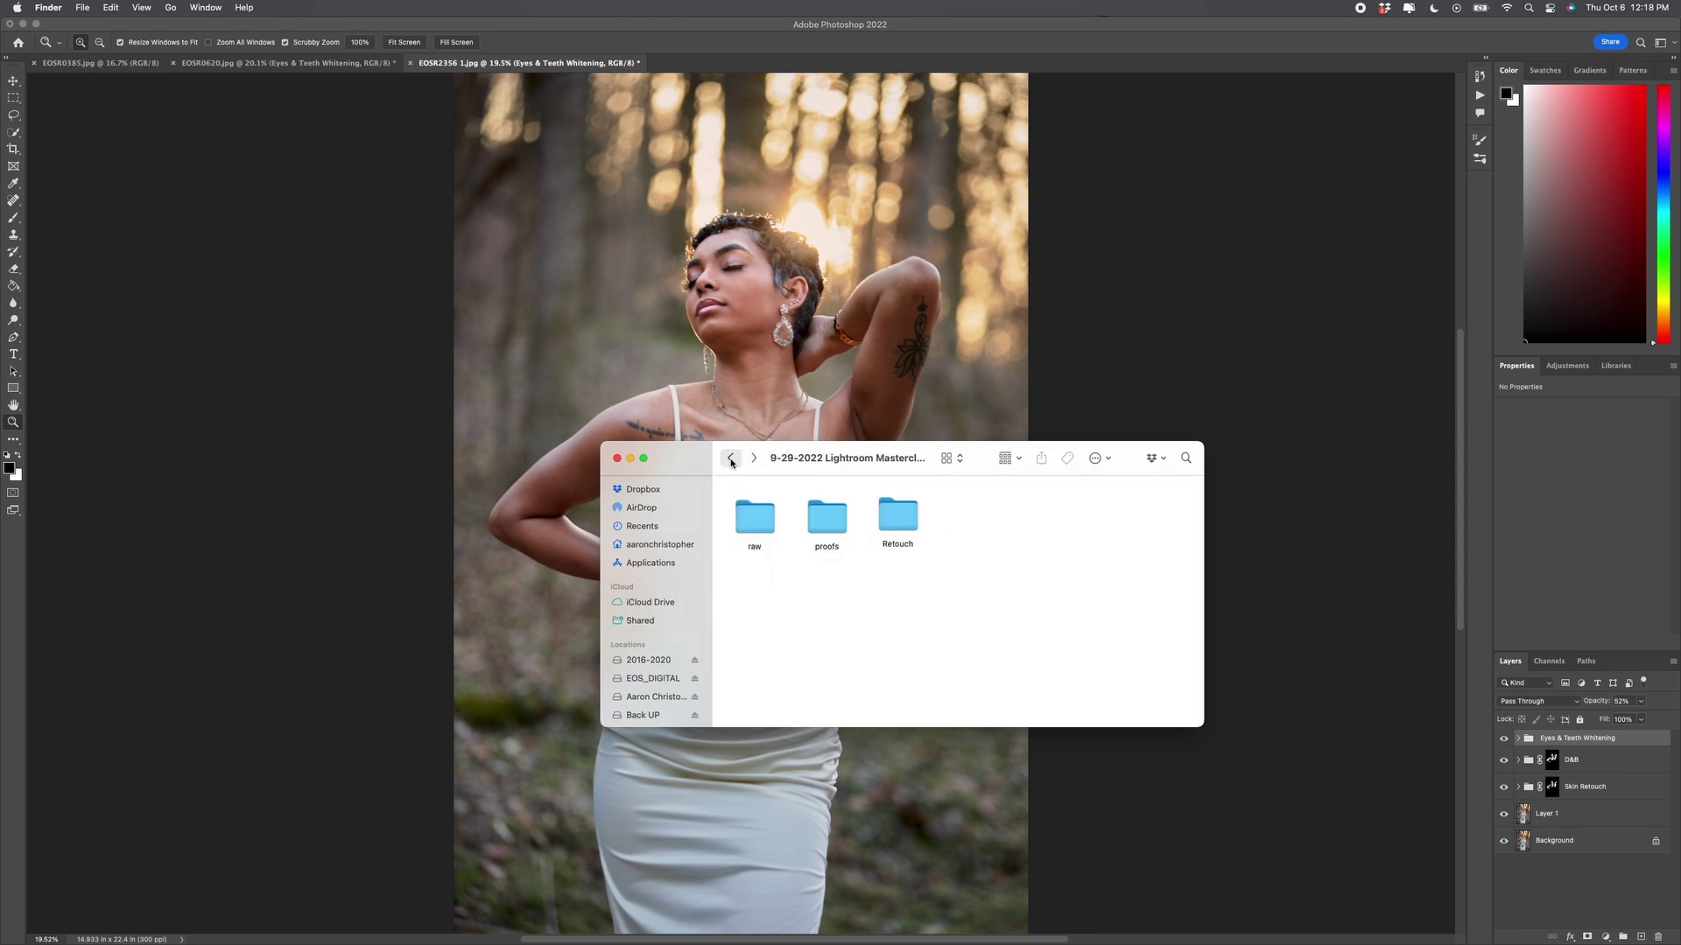
left_click(731, 459)
double_click(753, 506)
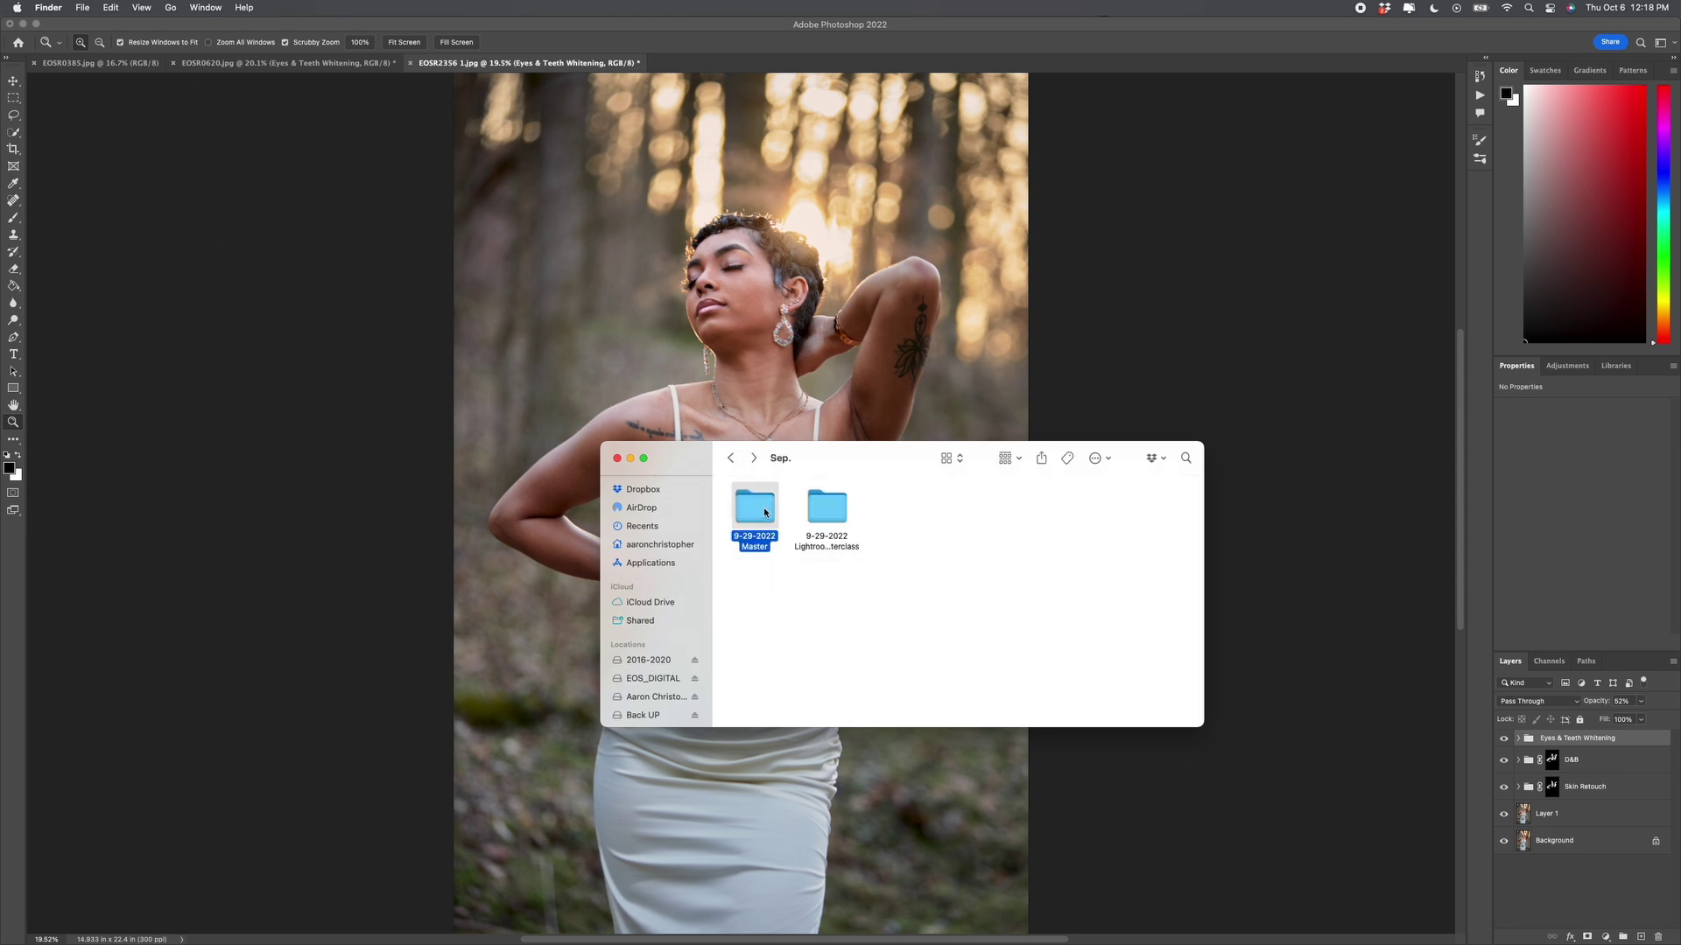
double_click(905, 512)
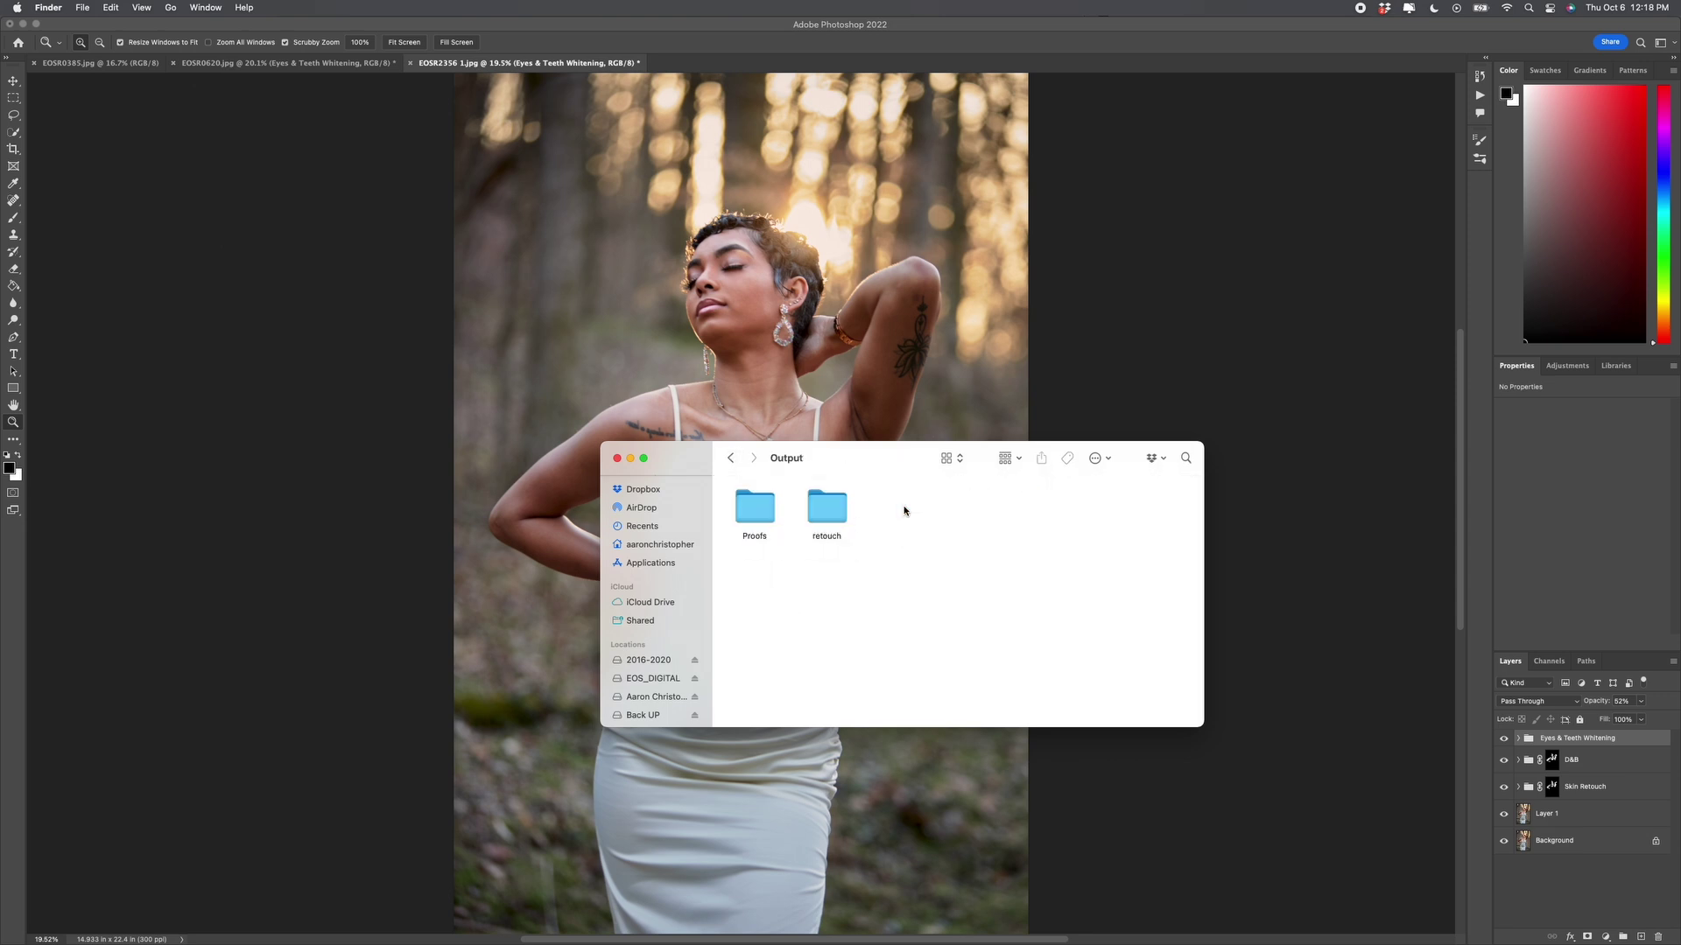
double_click(833, 513)
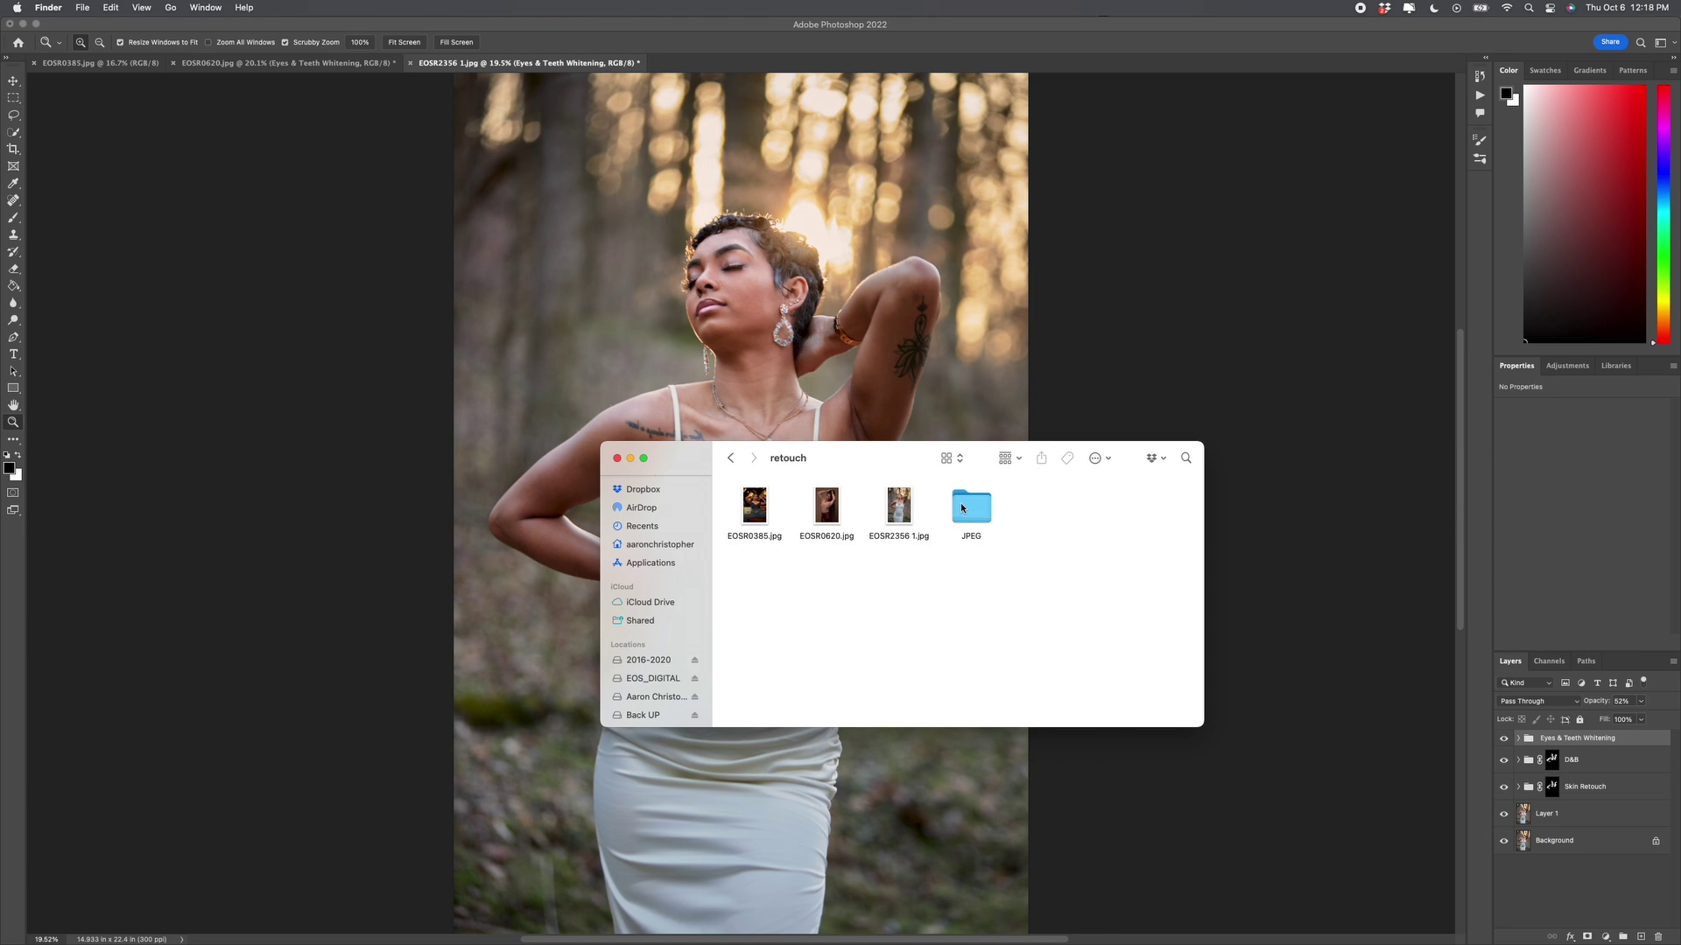
double_click(975, 512)
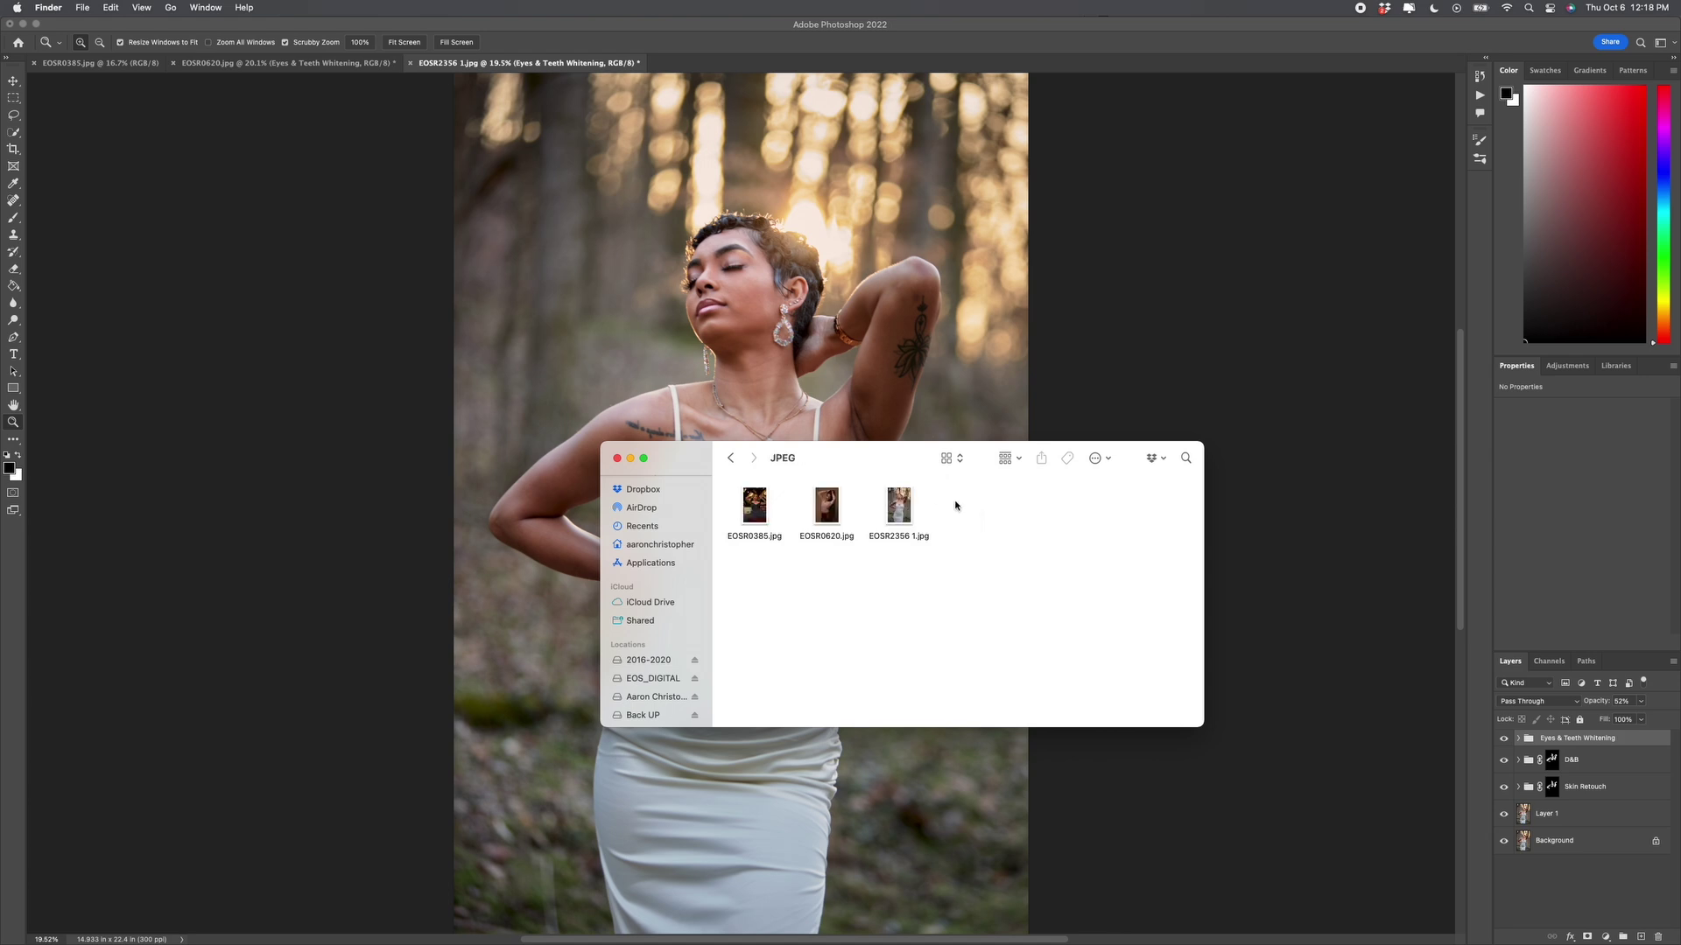
left_click_drag(910, 505, 736, 509)
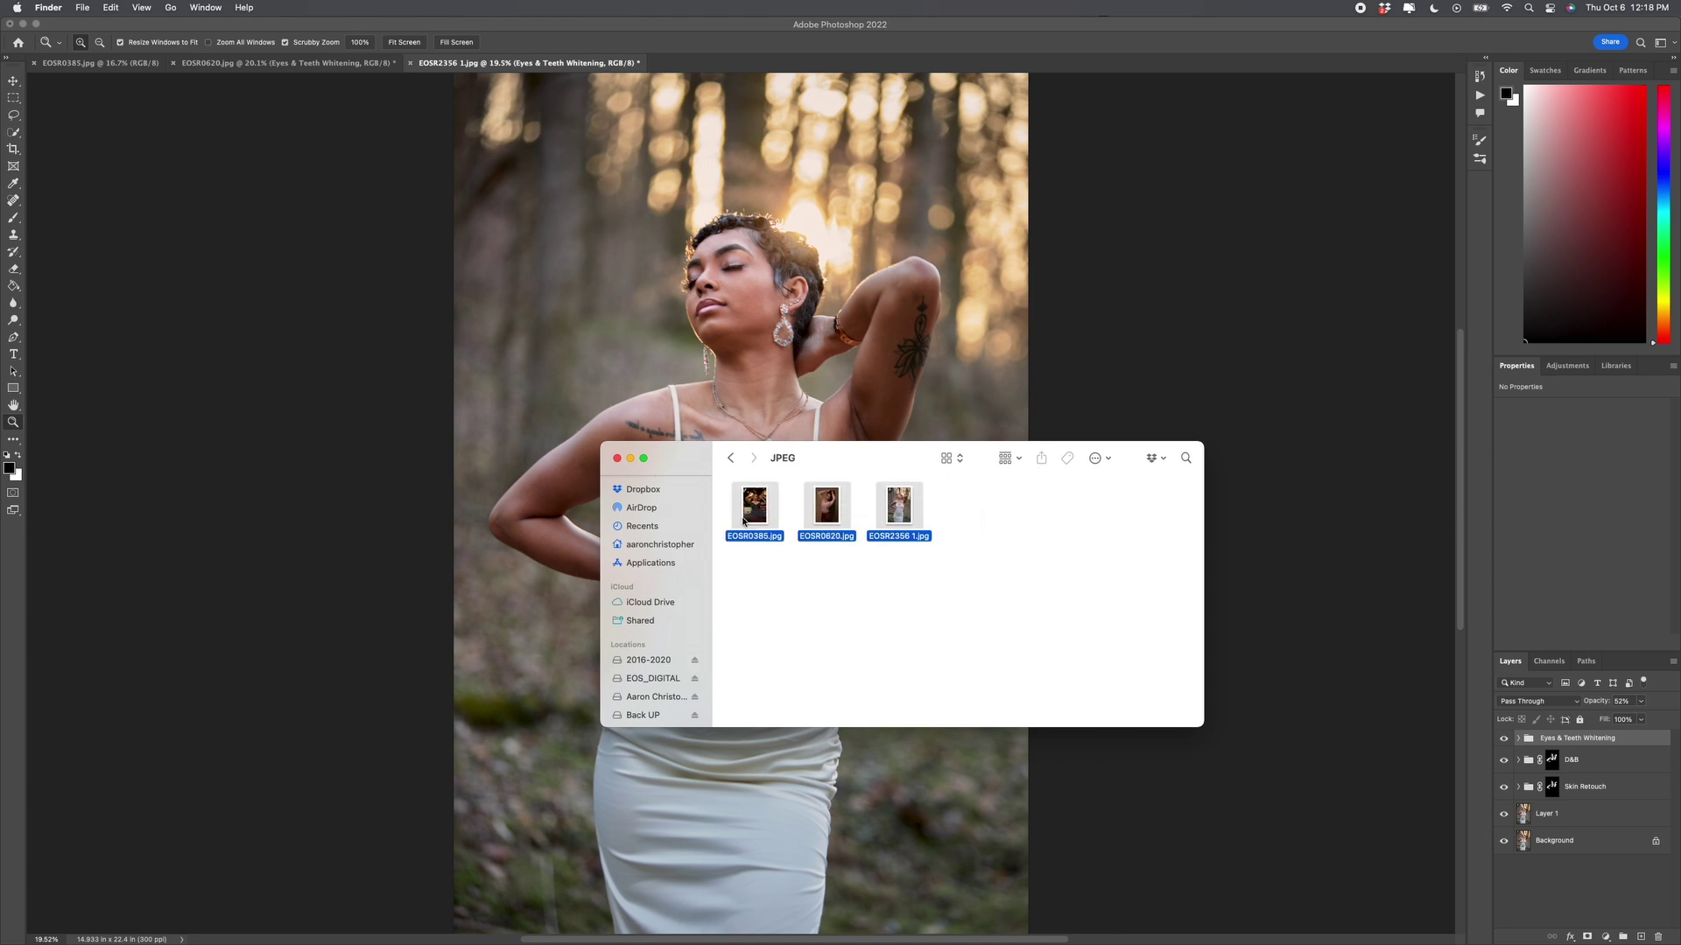
- Go back to the 9-29-2022 Master folder and retrace the path through Output to the retouch folder
left_click(732, 459)
left_click(732, 459)
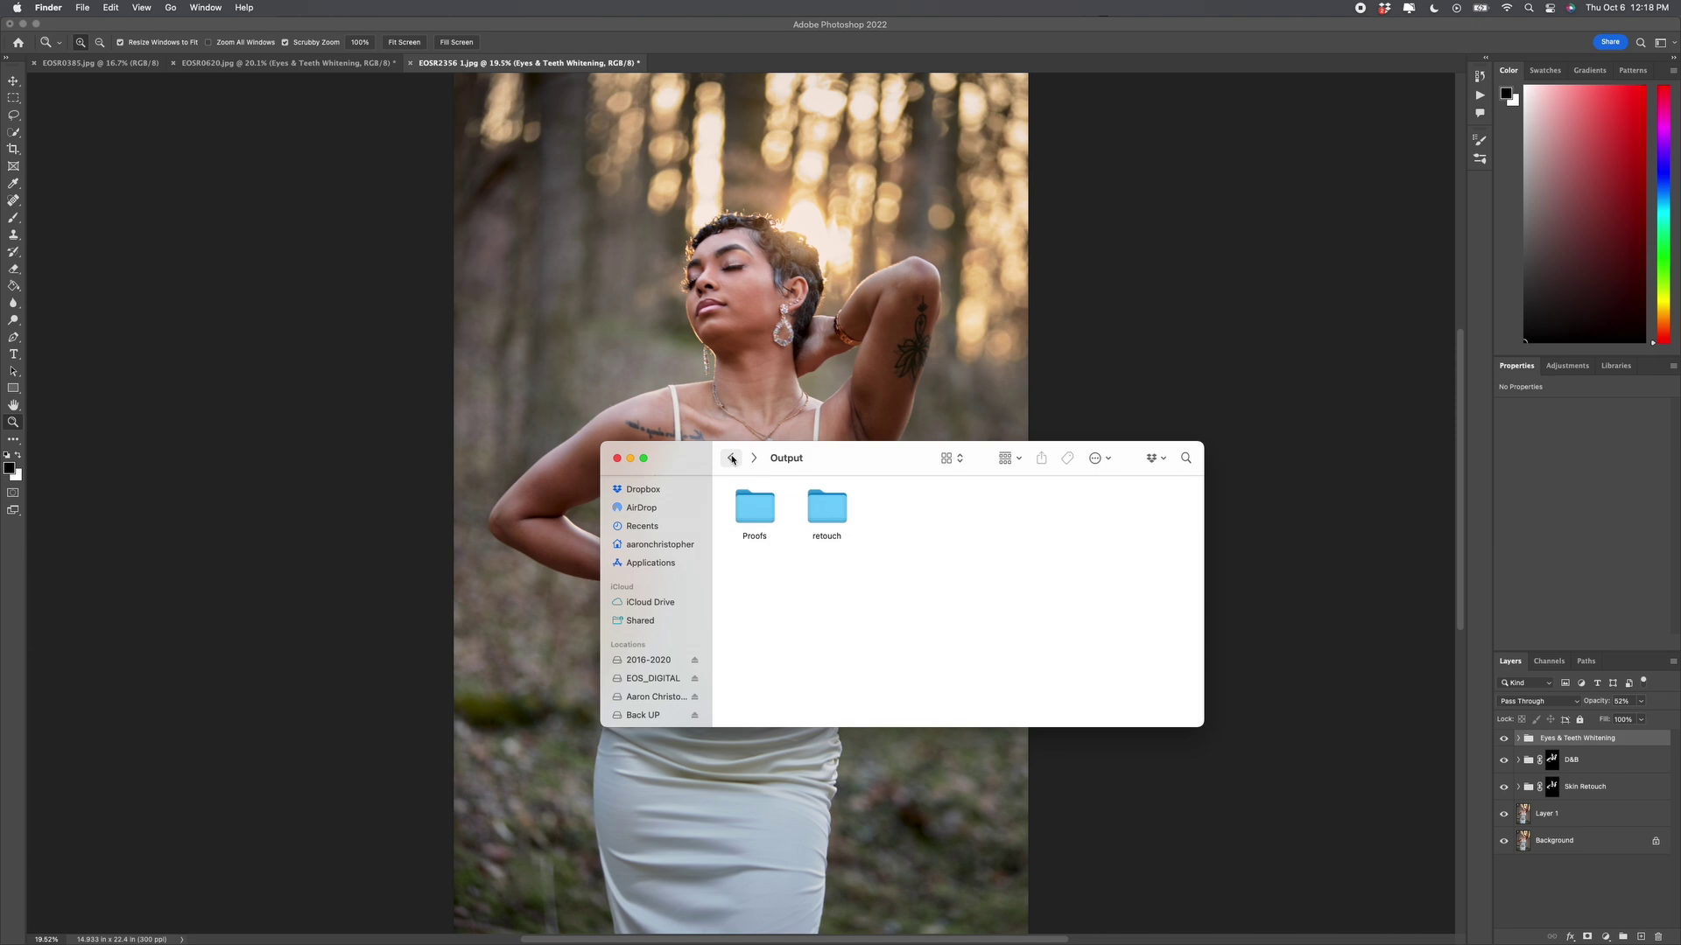
left_click(732, 458)
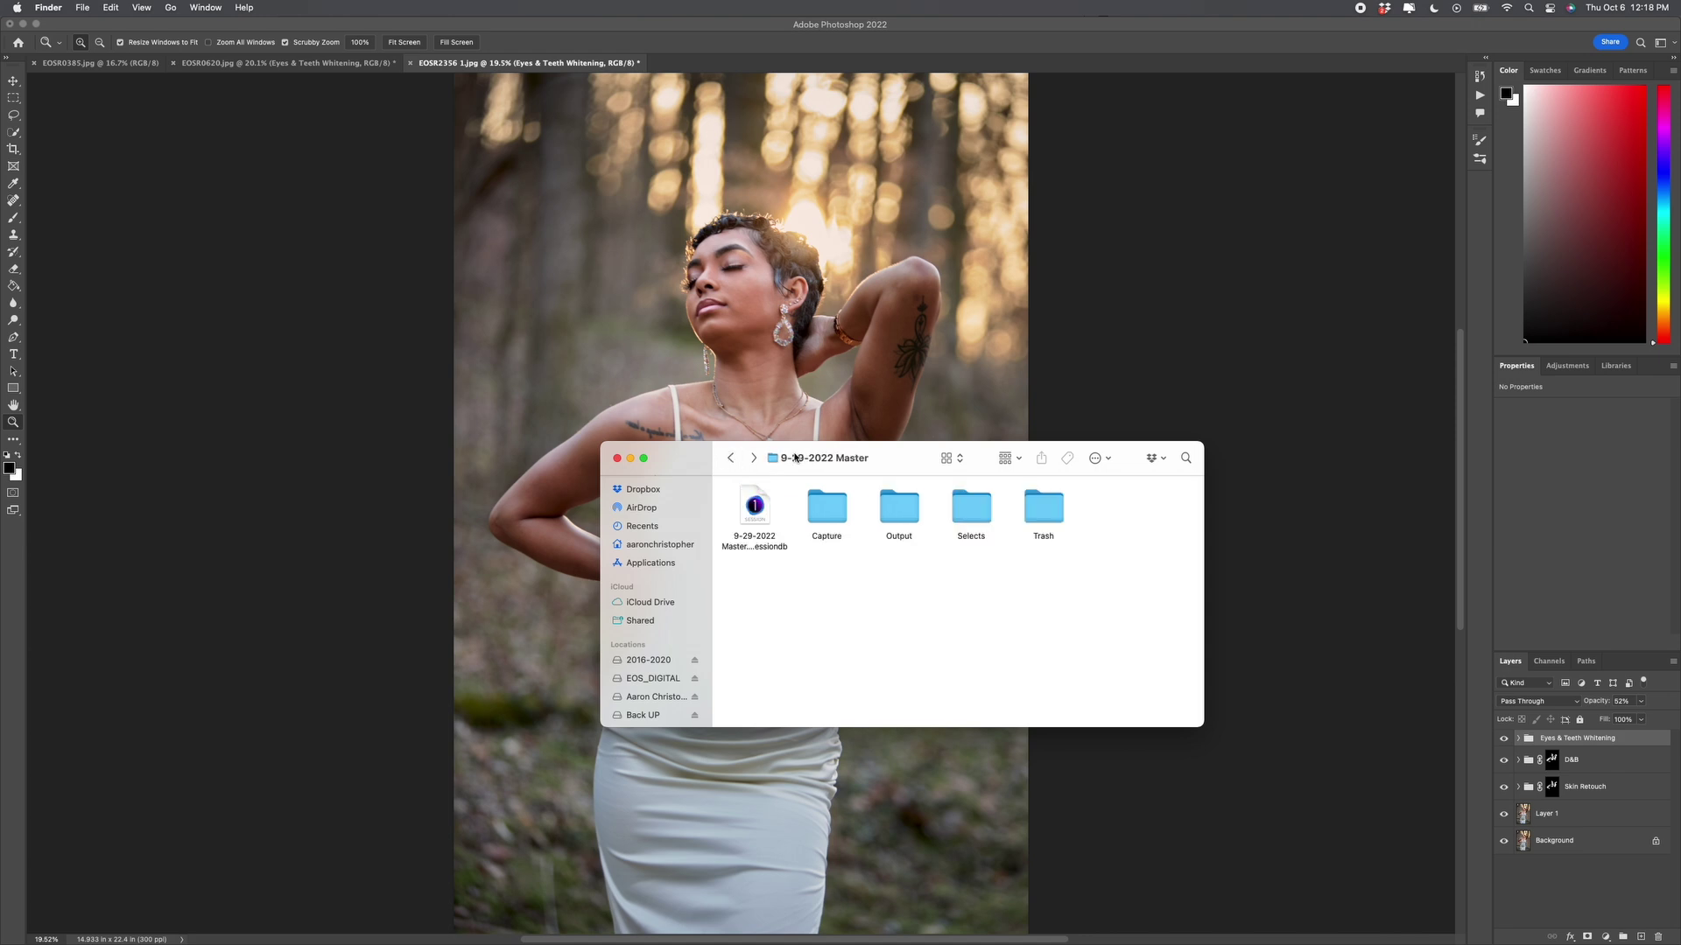
left_click(904, 511)
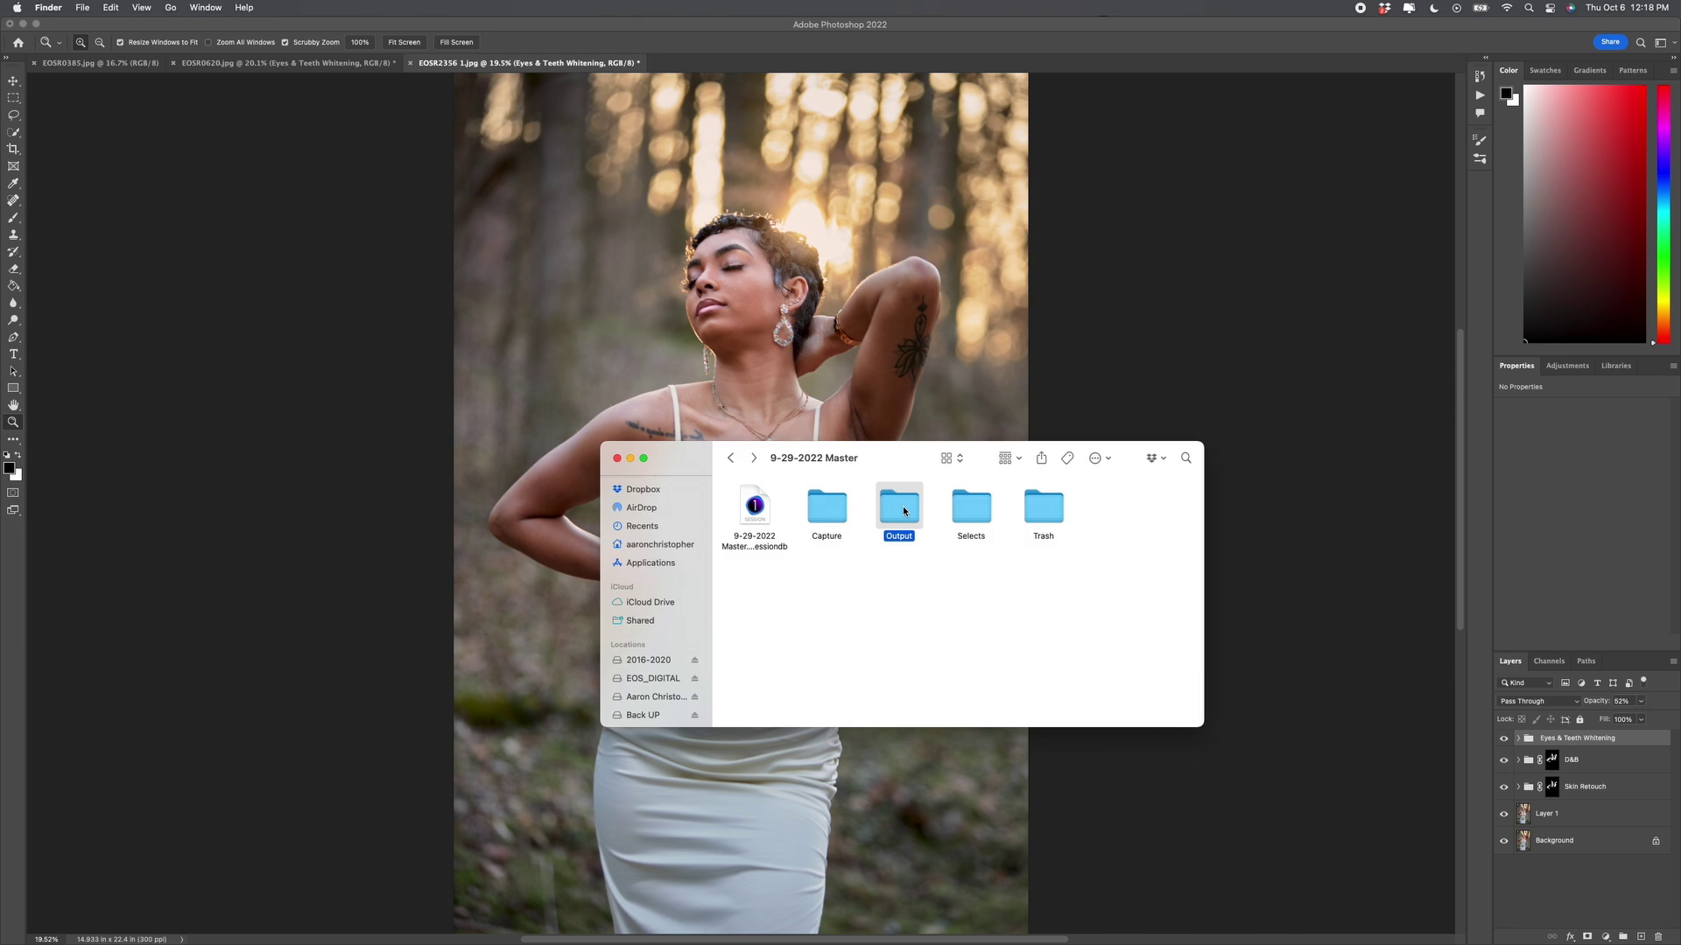
double_click(905, 511)
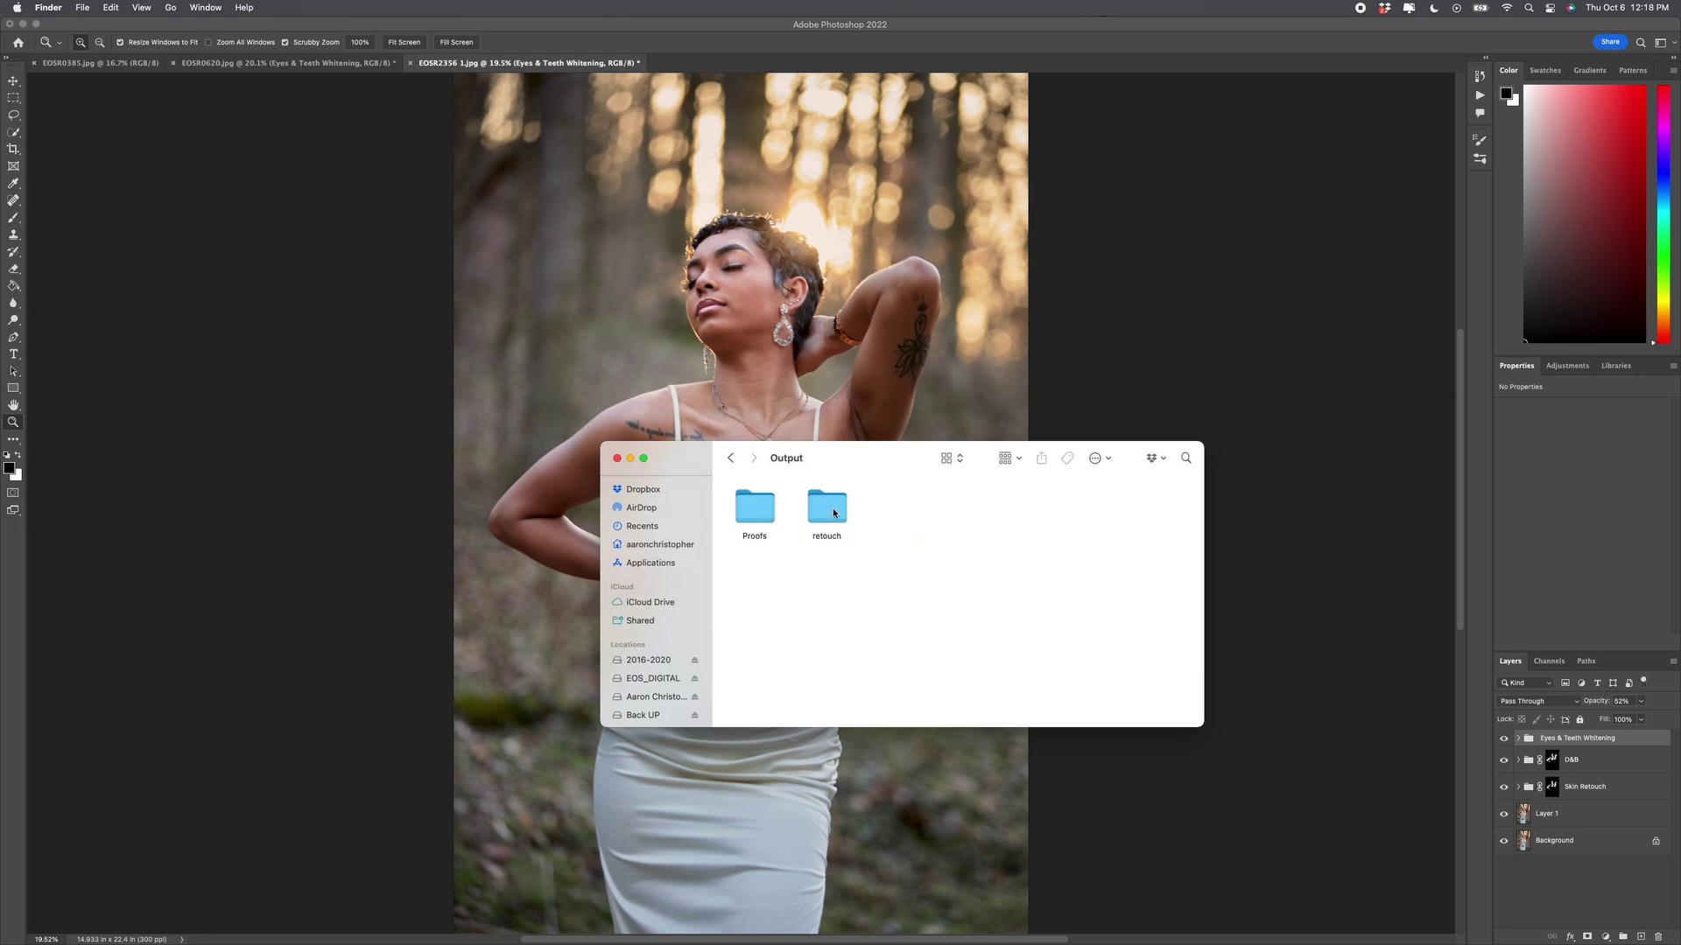
double_click(834, 514)
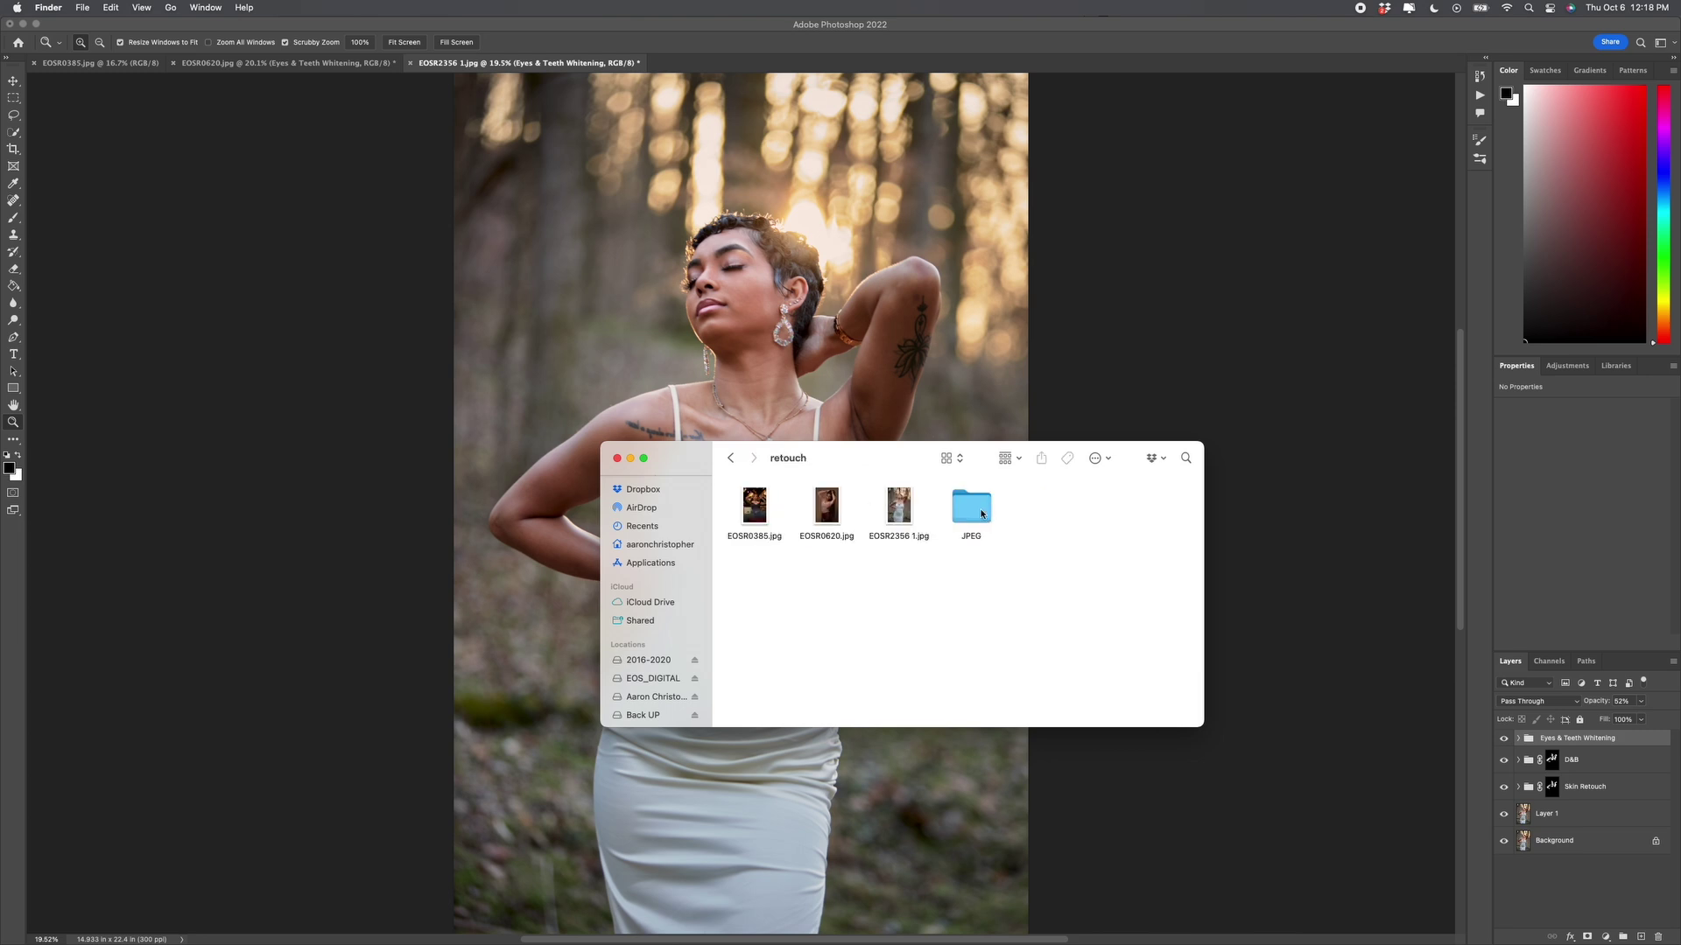
- Go back to the Sep. folder, and open the Desktop's Retouch folder to examine its image files
left_click(732, 457)
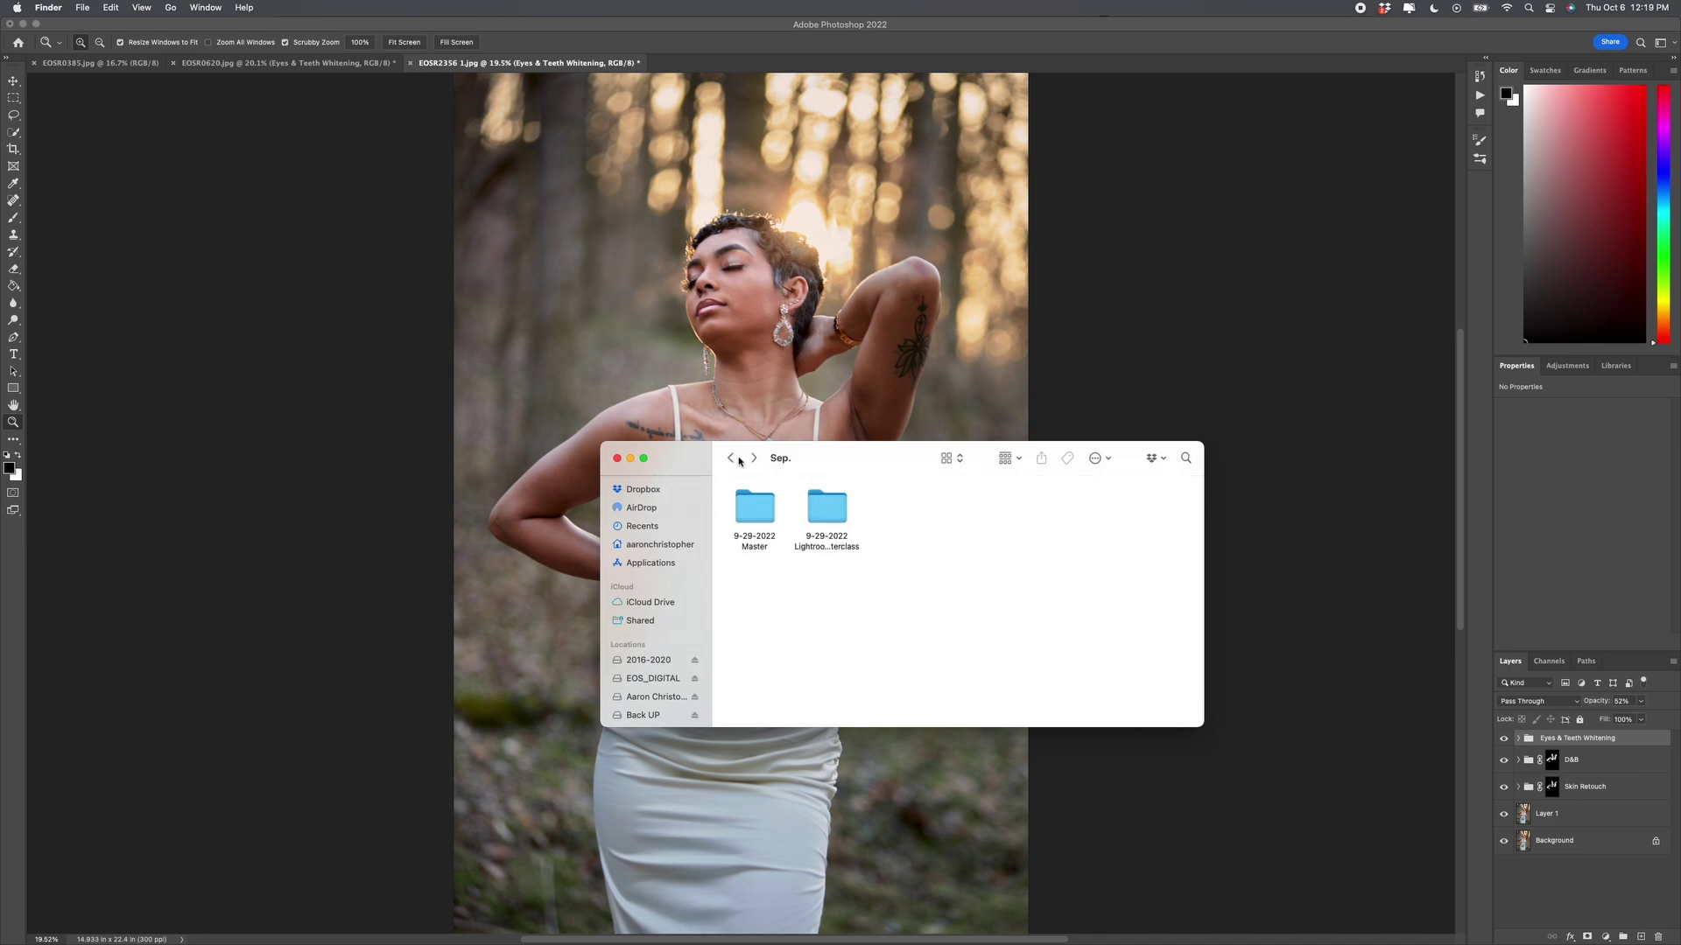
scroll(661, 557, "up", 3)
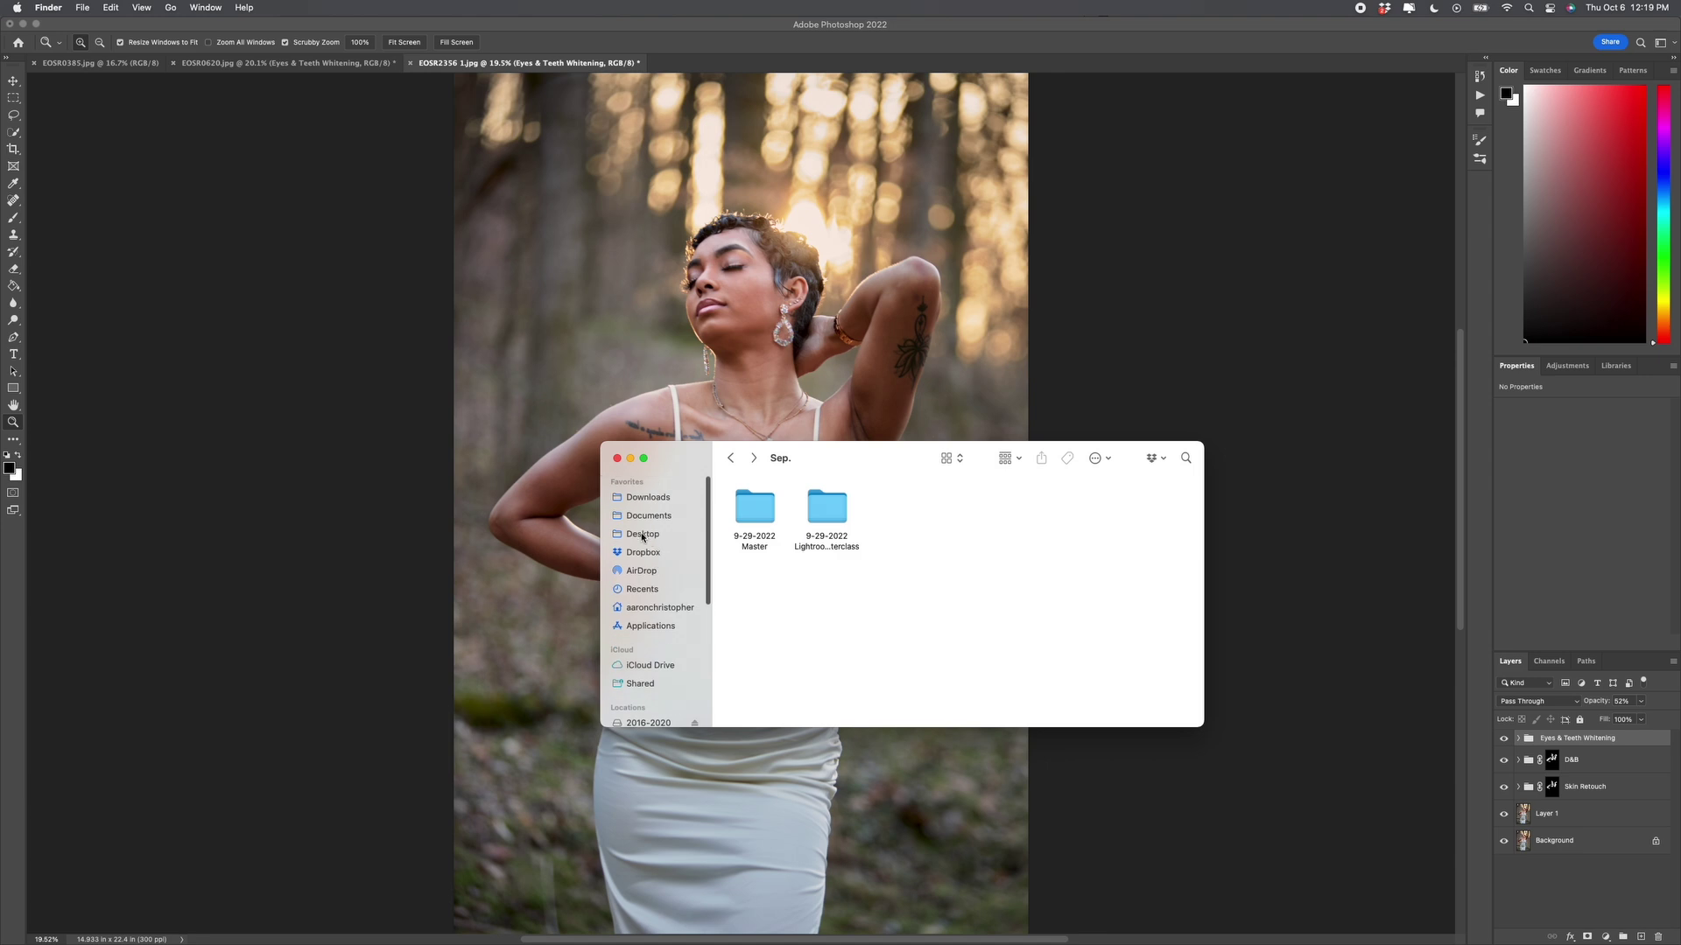
left_click(642, 535)
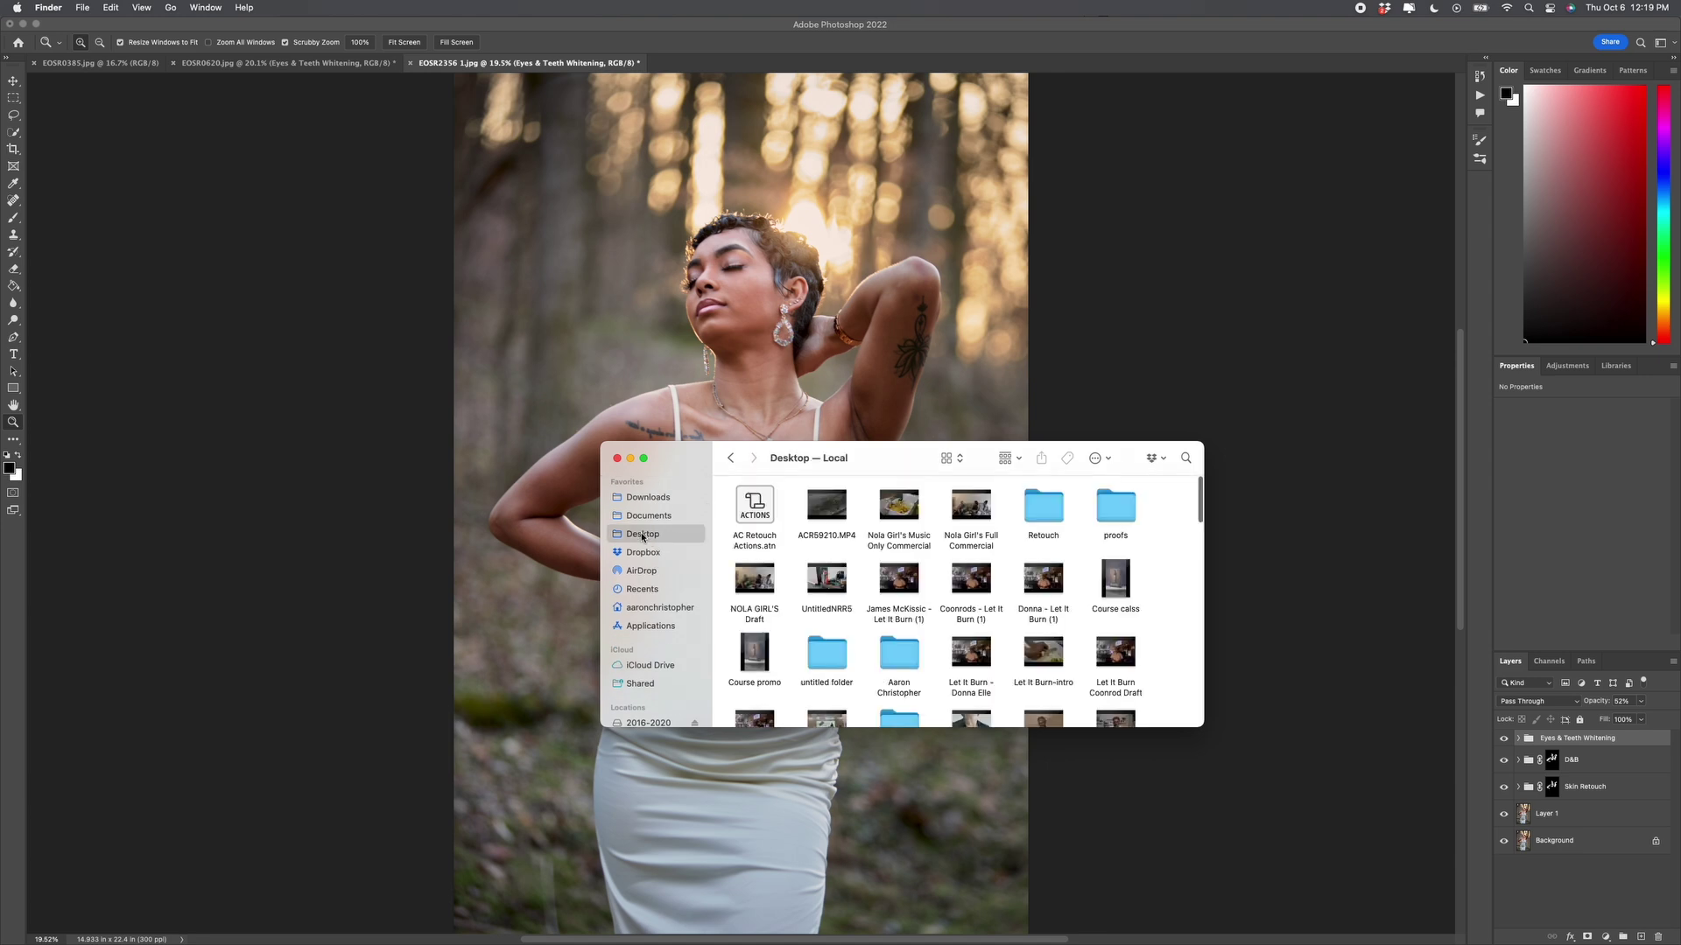
double_click(1036, 506)
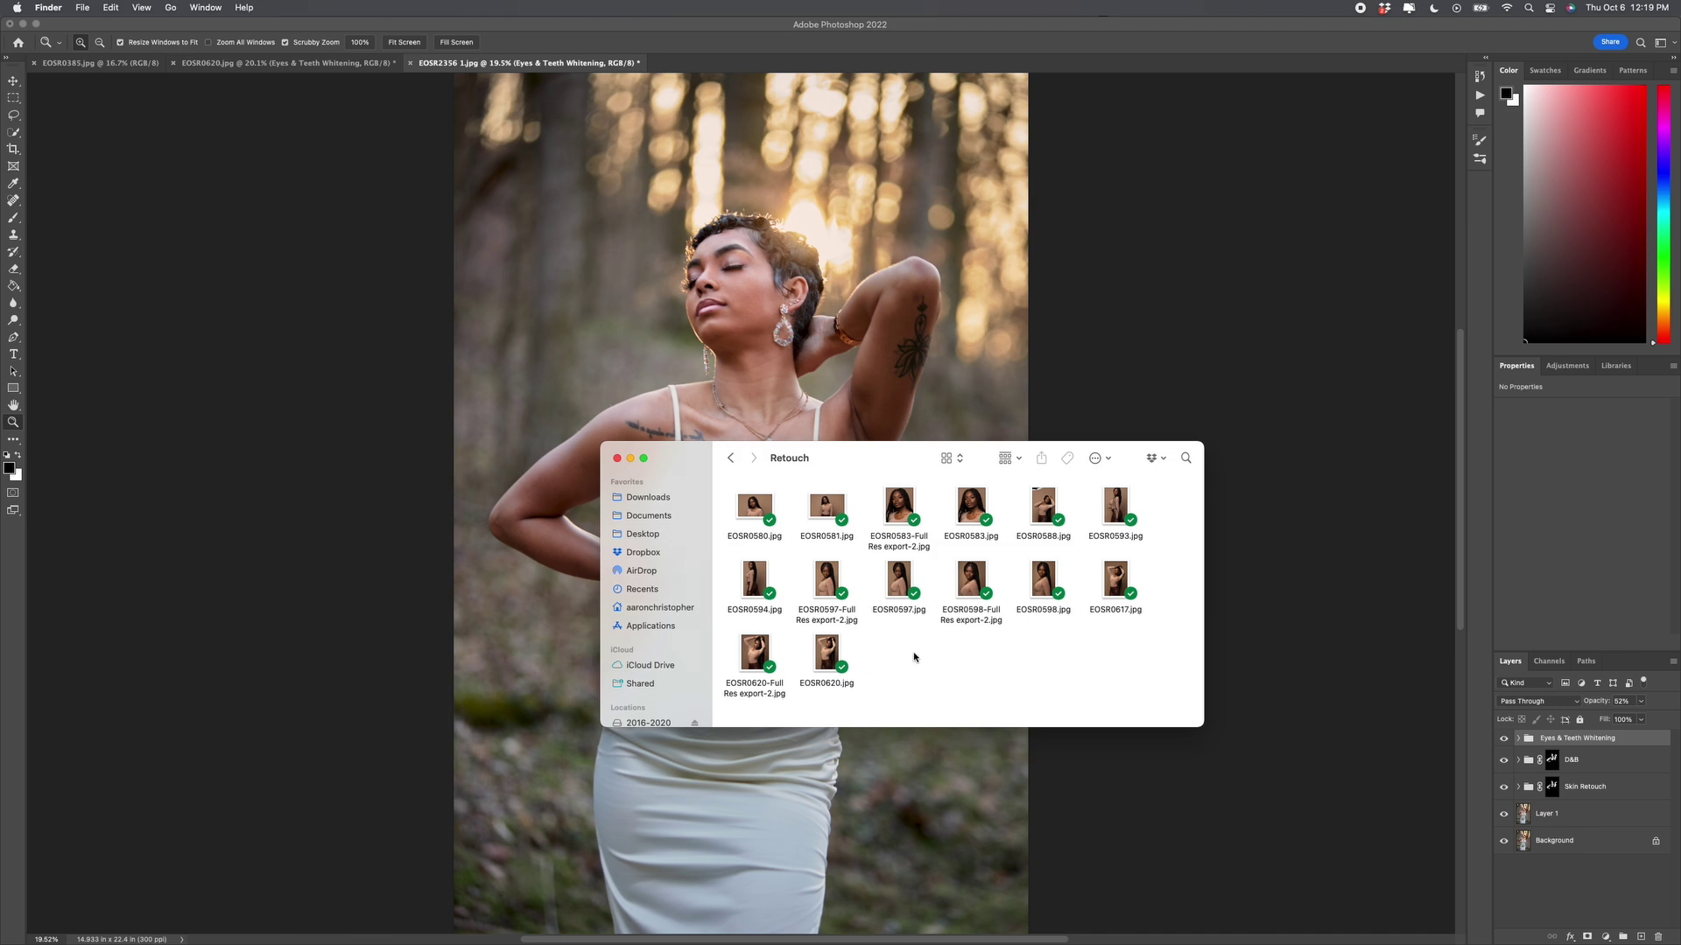
left_click(729, 458)
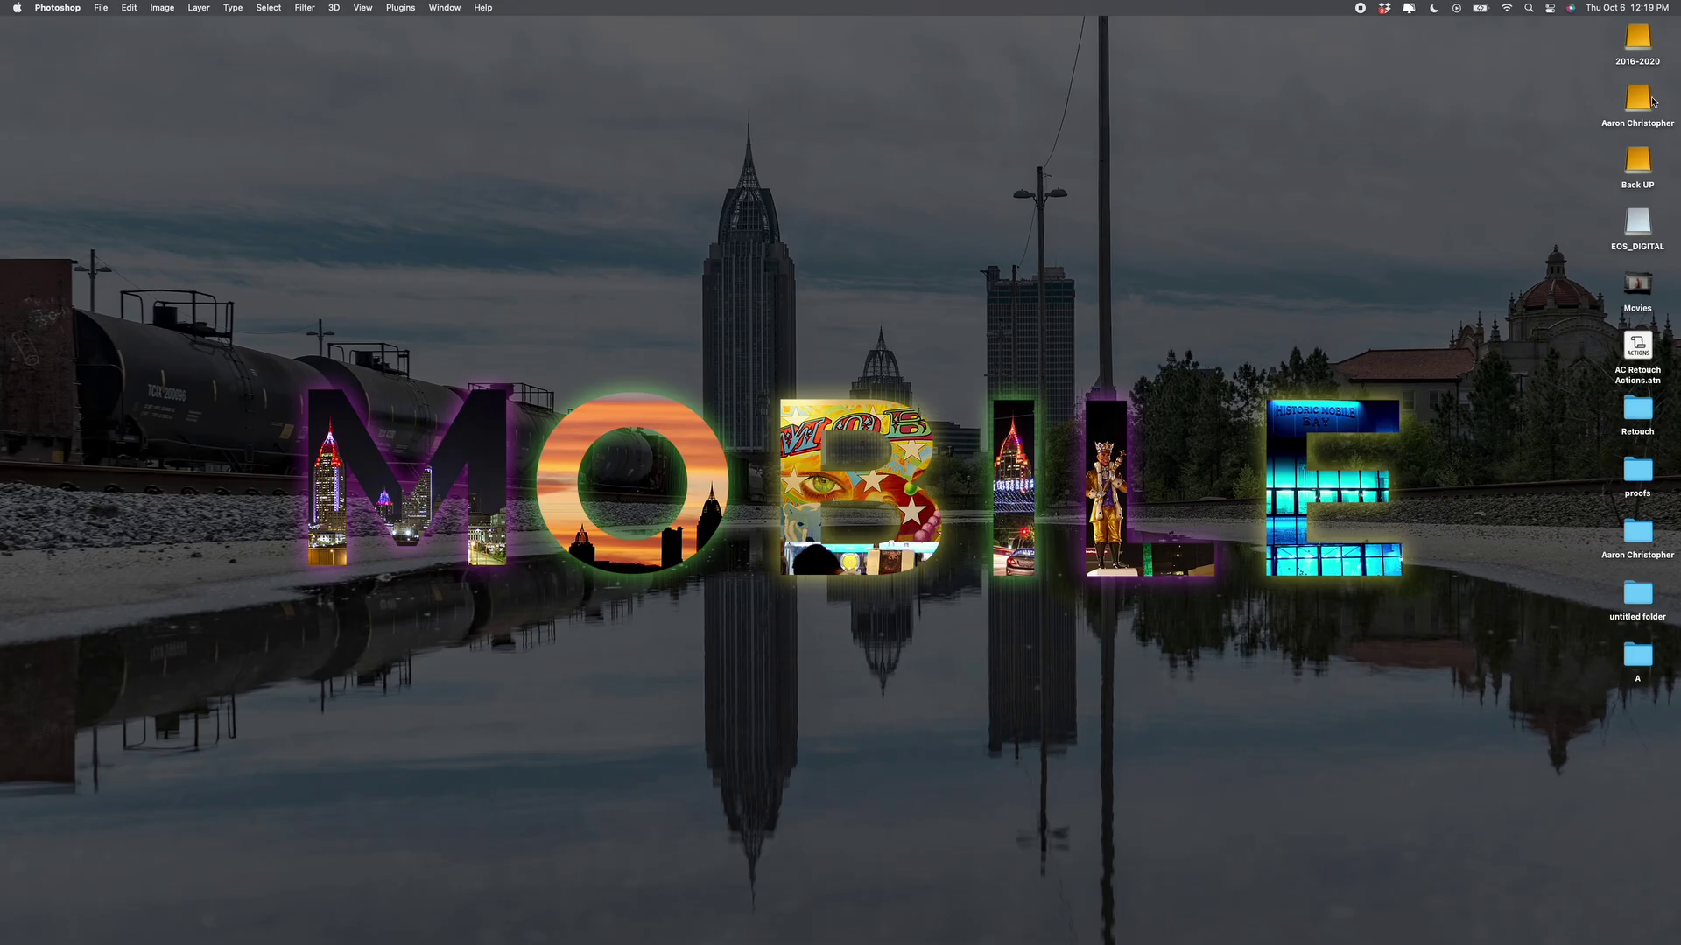
- Open the 9-29-2022 Lightroom Masterclass folder under 2022/Sep. on the external drive, and select the Desktop's Retouch and proofs folders
double_click(1641, 107)
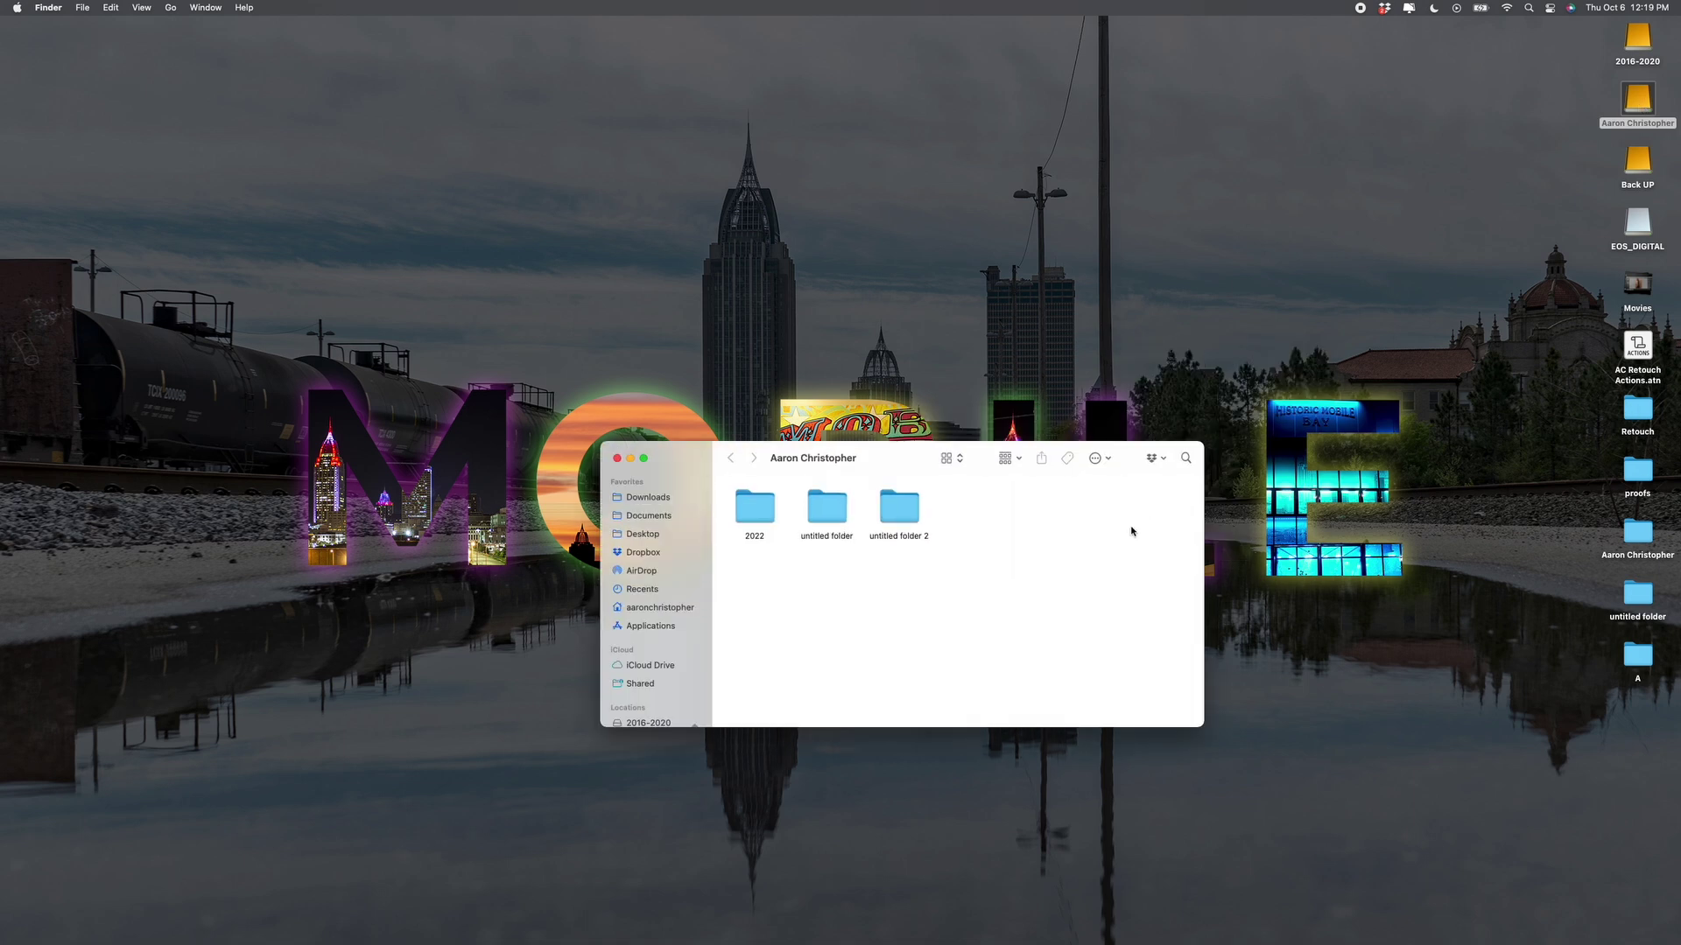
double_click(769, 508)
double_click(769, 509)
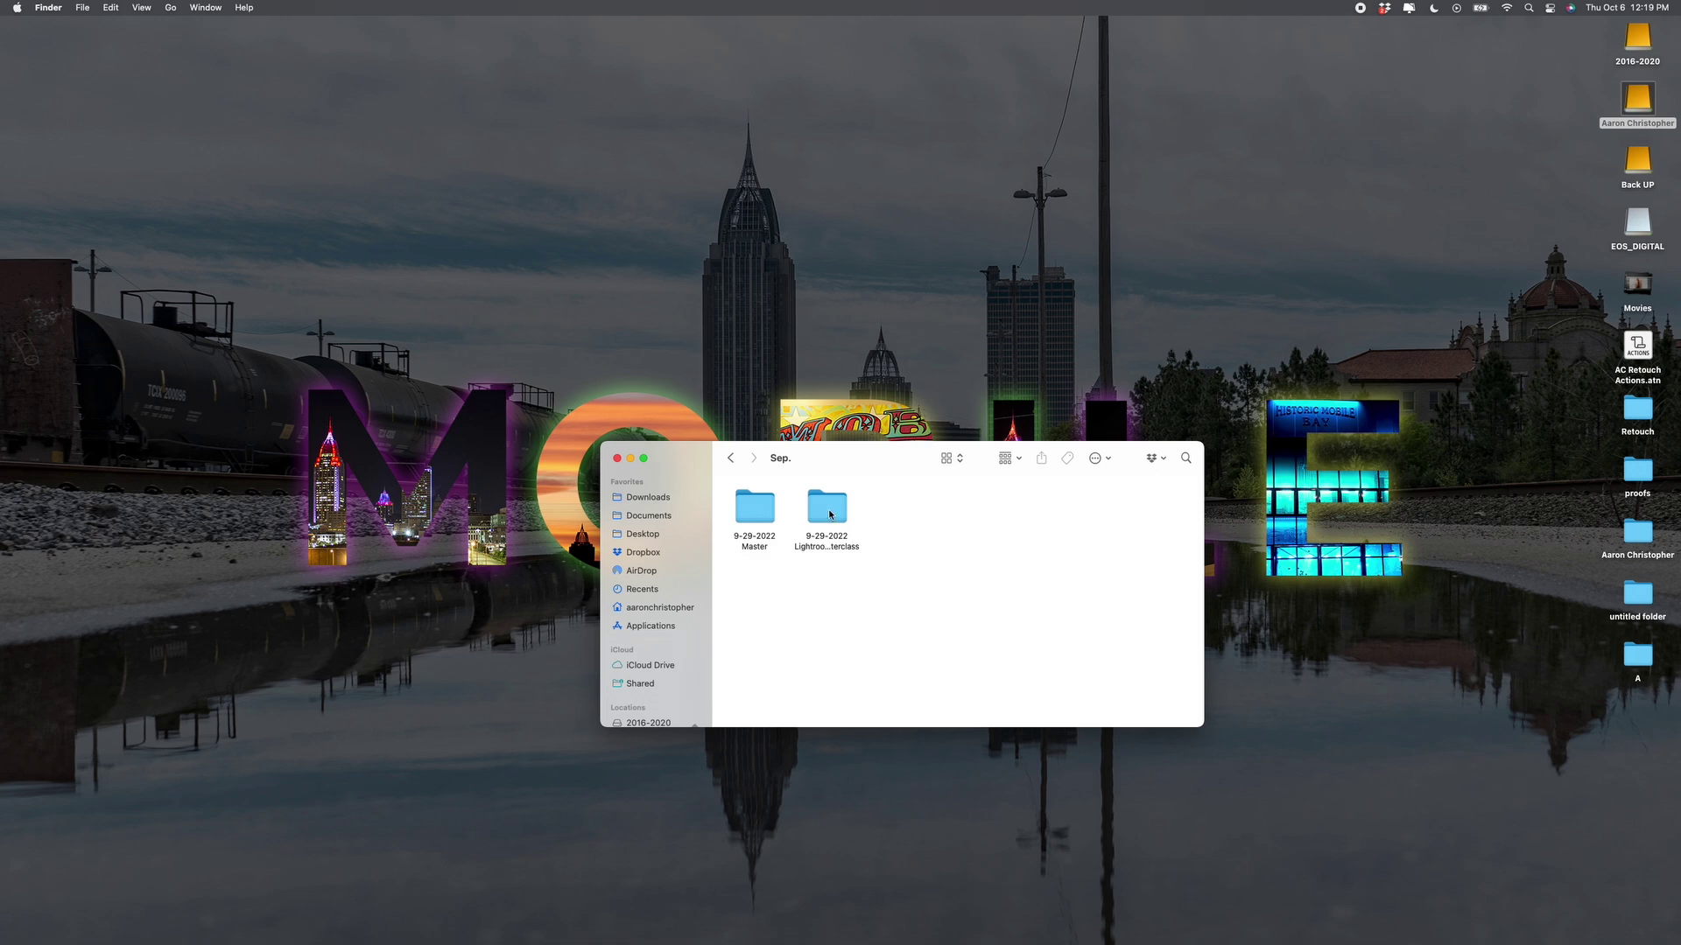
double_click(838, 513)
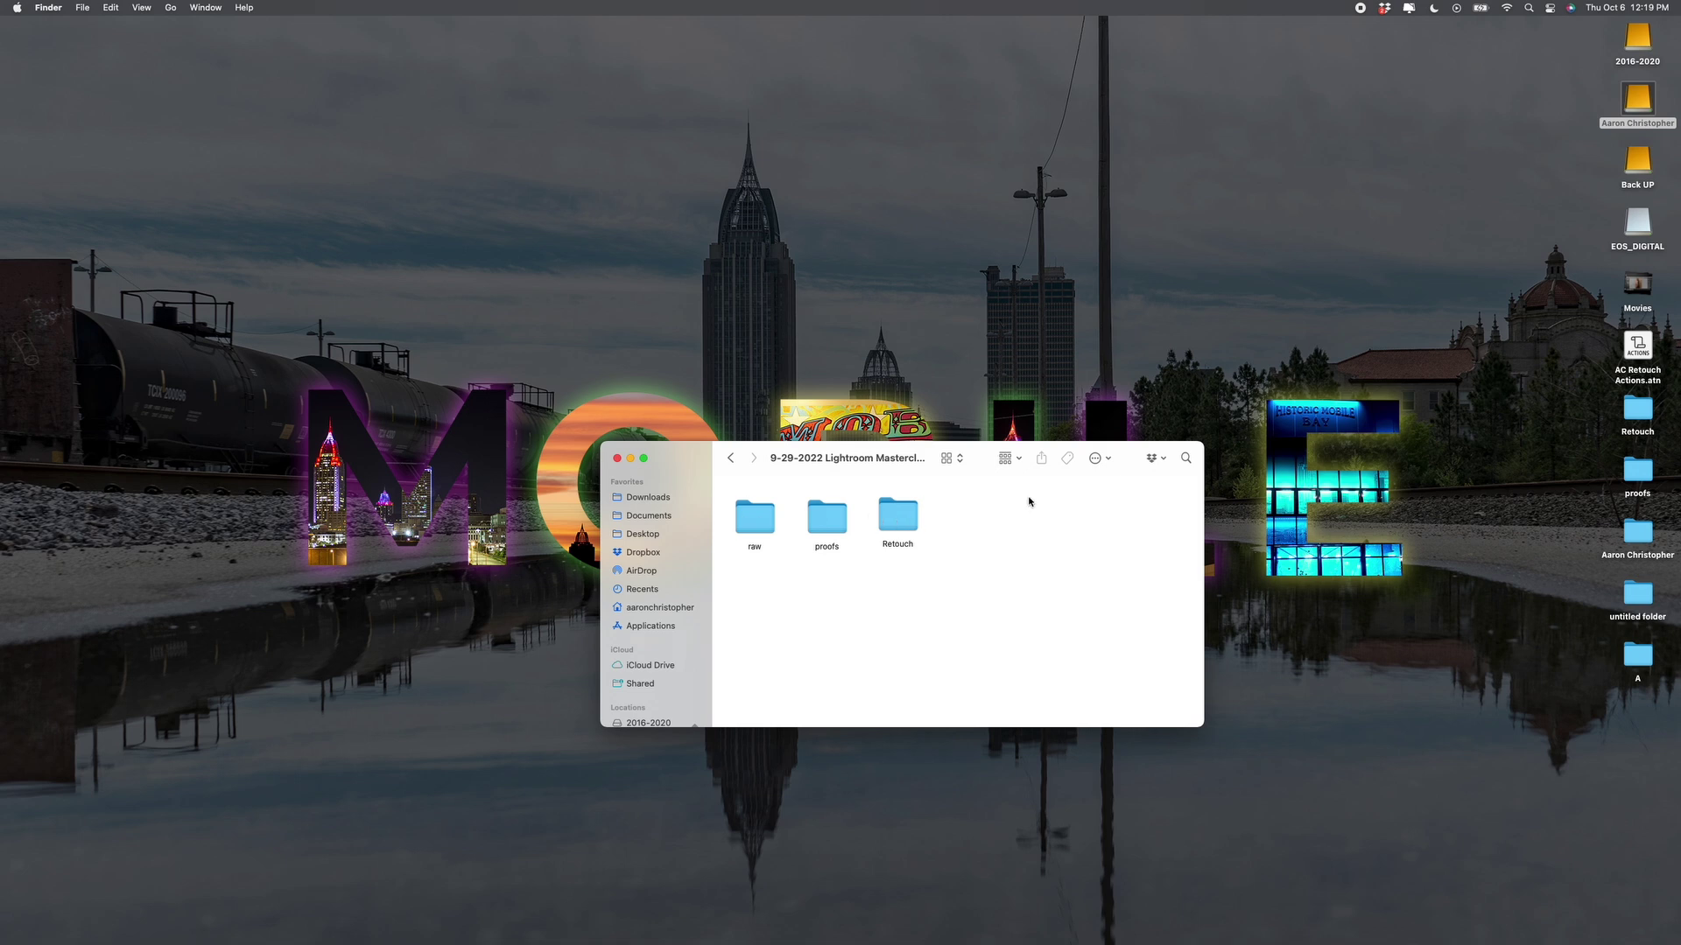
mouse_move(1667, 399)
left_mouse_down()
mouse_move(1619, 495)
mouse_move(1628, 451)
left_mouse_up()
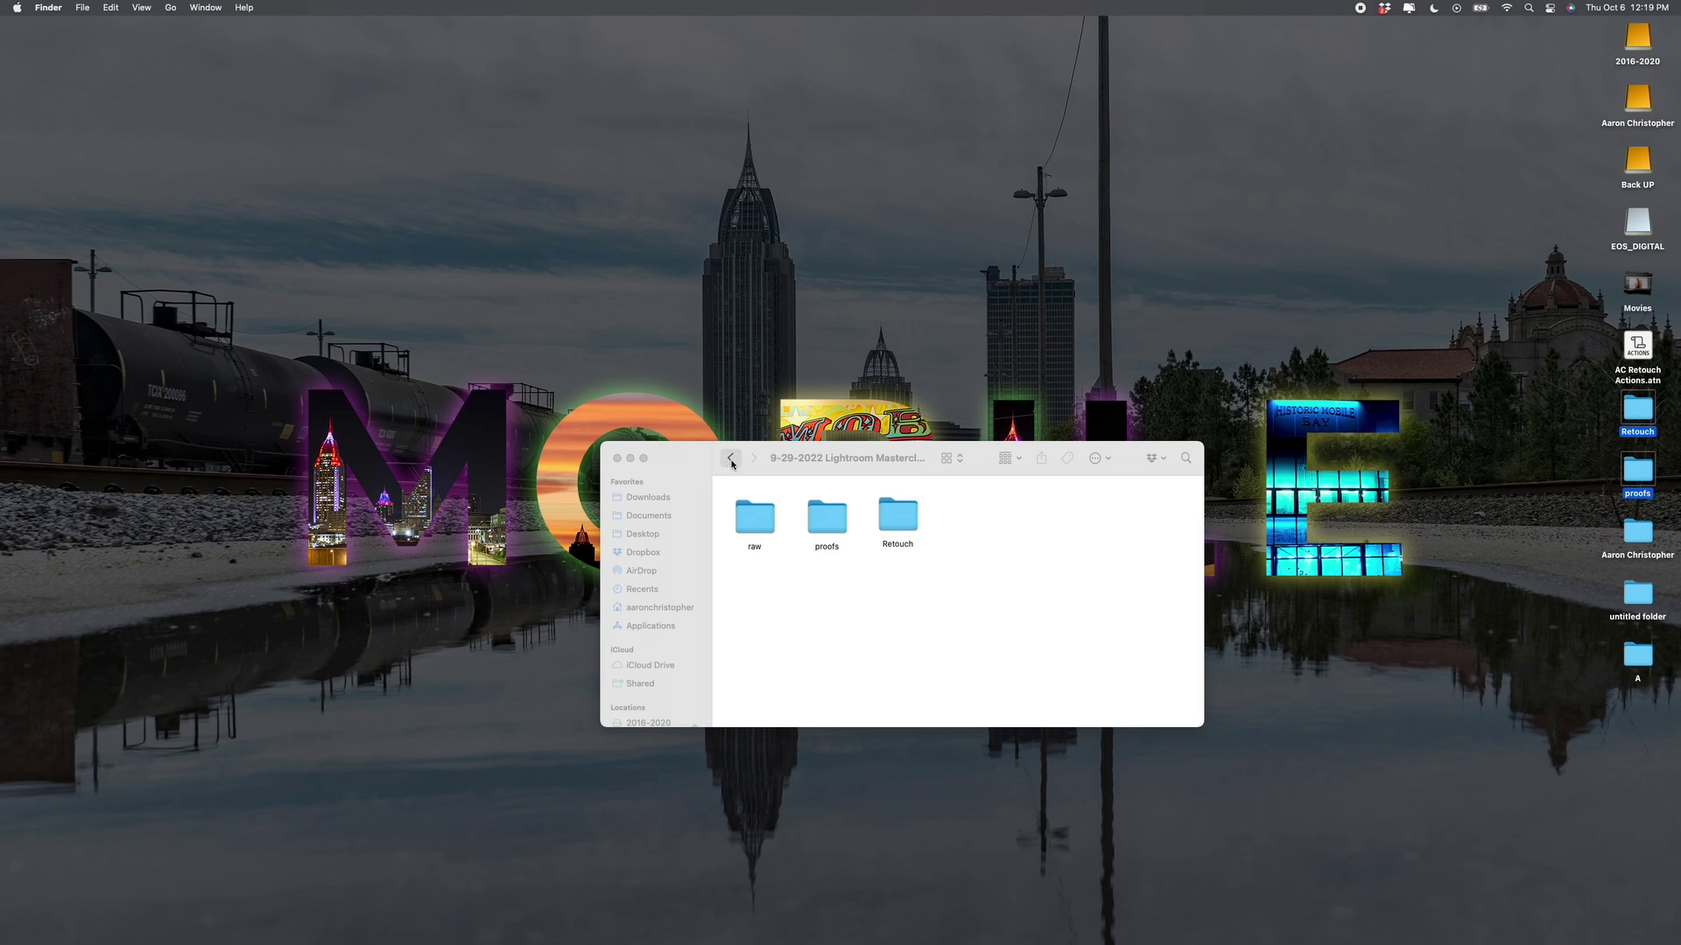
- Go back to the 2022 folder and create a new folder in it named Nov
left_click(731, 459)
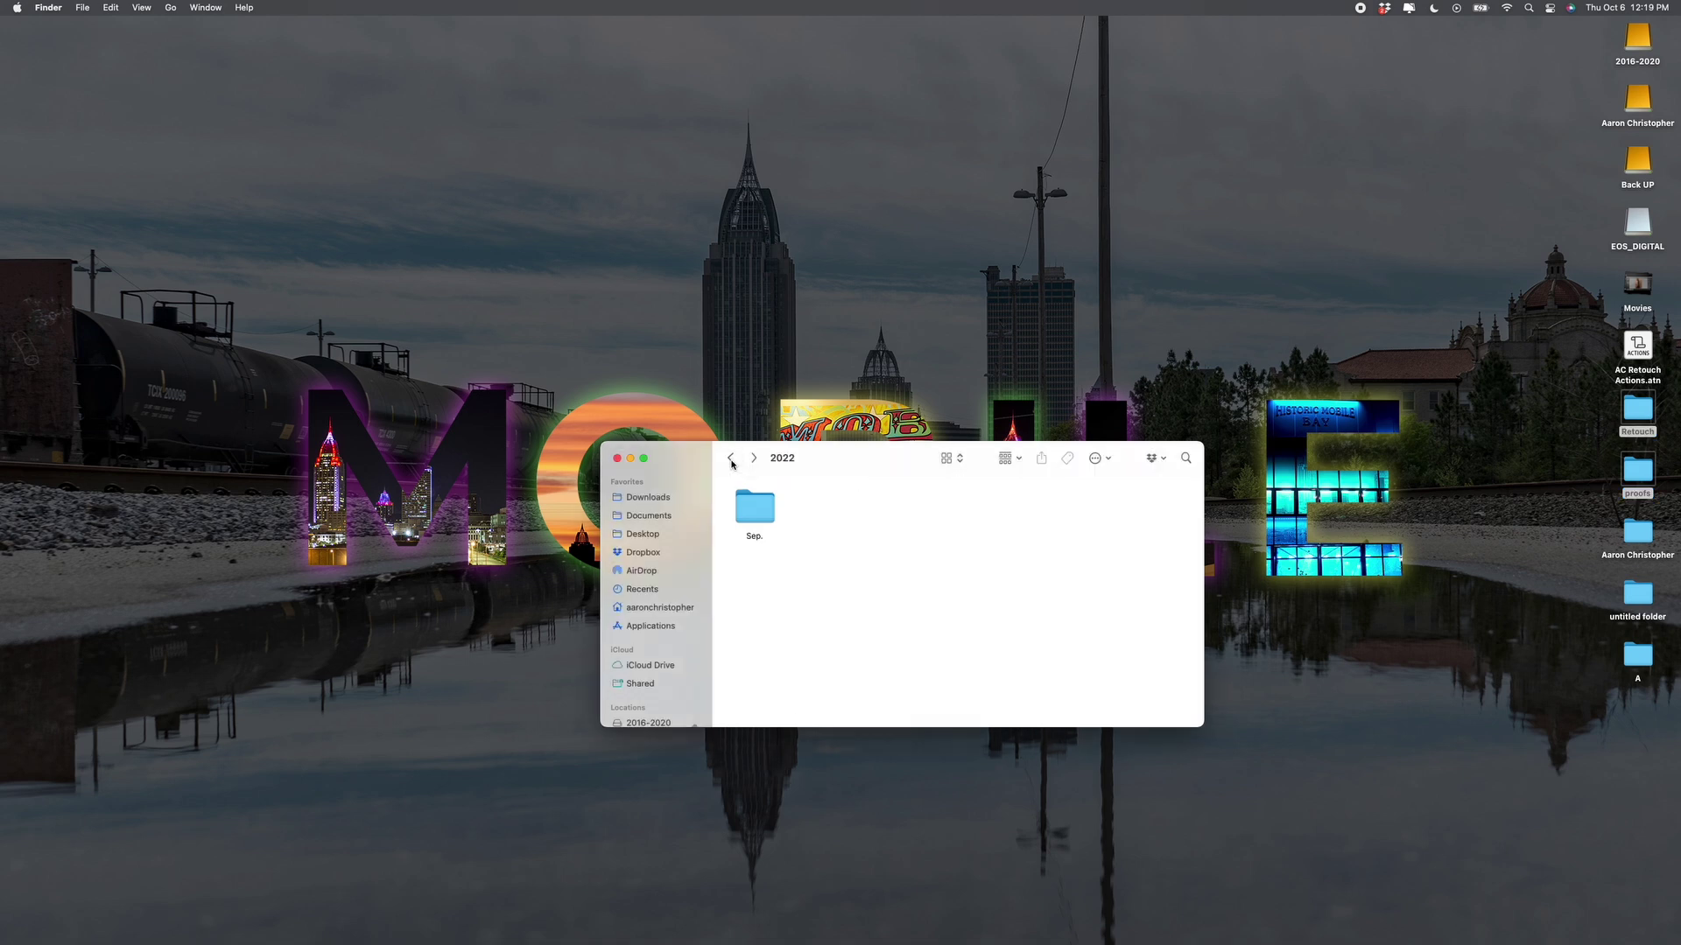
double_click(755, 507)
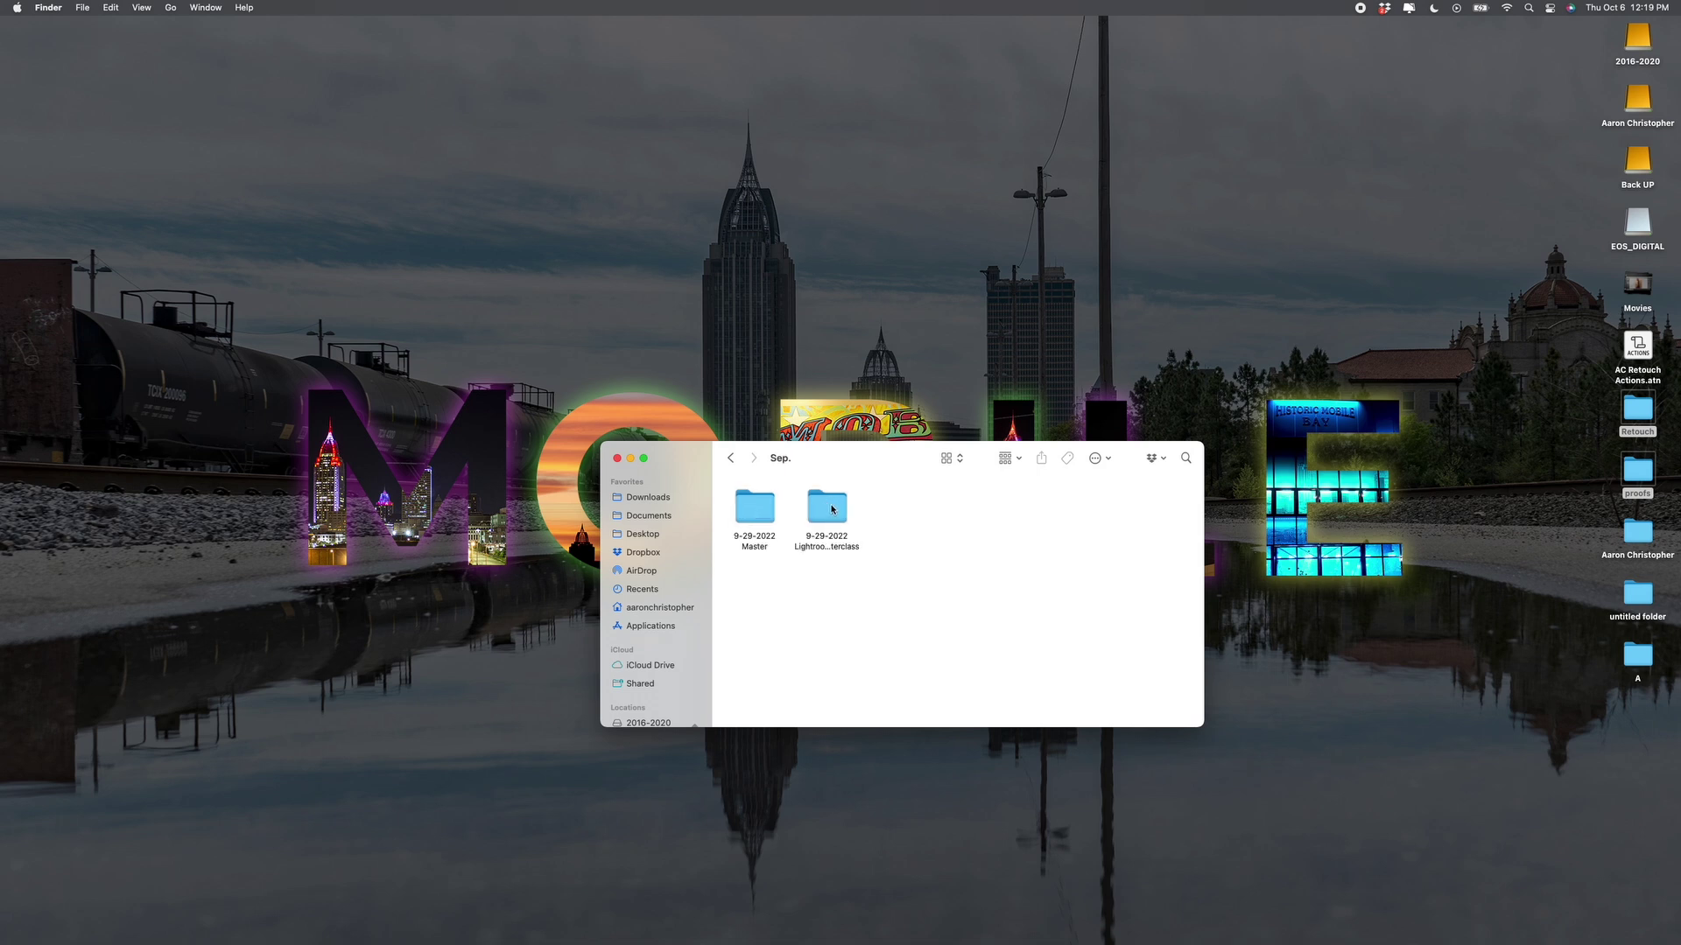
left_click(731, 458)
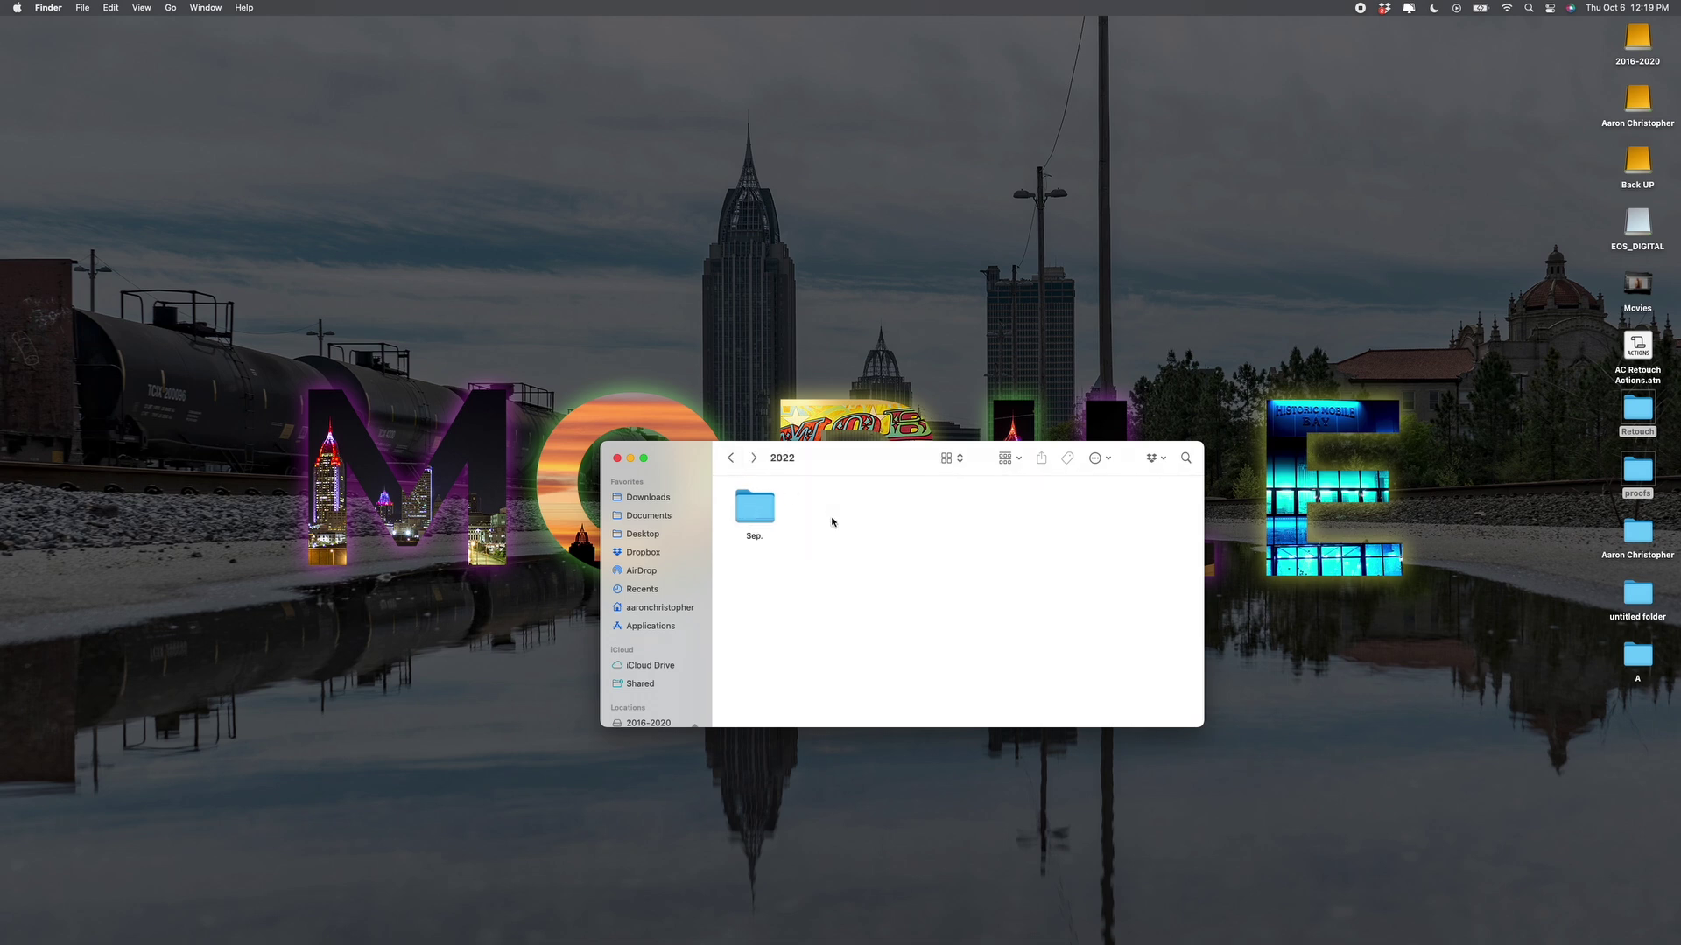
key("super+shift+n")
type("Nov.")
key("Return")
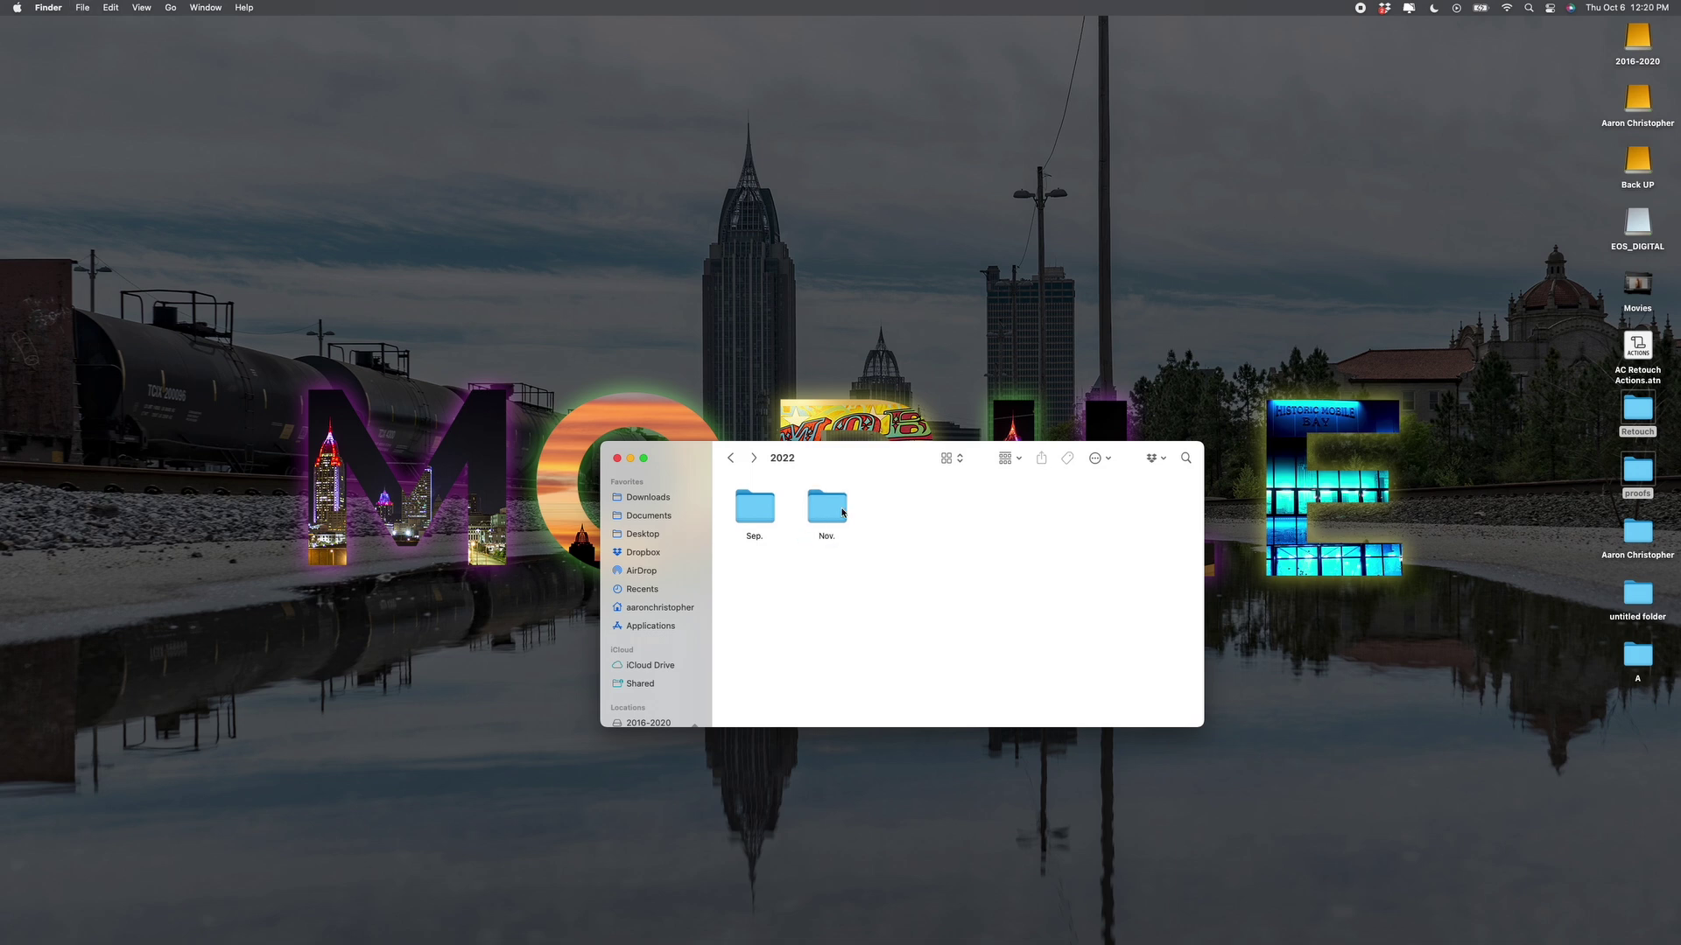
- Look inside the Nov. folder and the 9-29-2022 Lightroom Masterclass folder within Sep
double_click(837, 502)
left_click(731, 457)
double_click(755, 506)
double_click(823, 513)
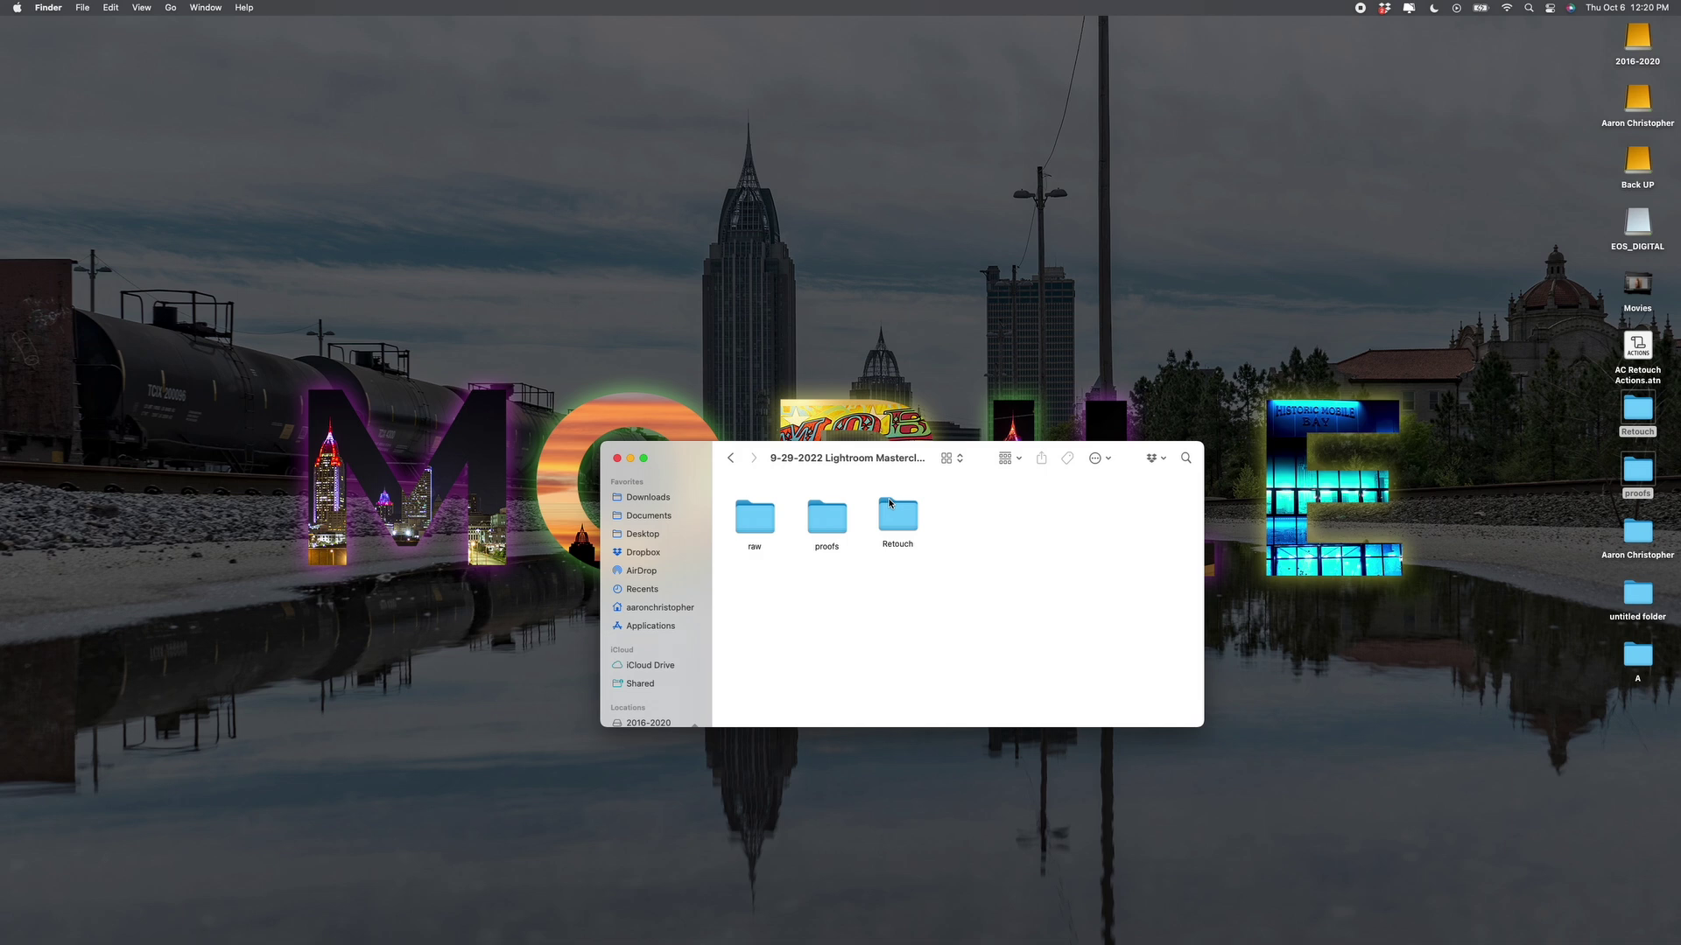
- Browse to the exported images in the 9-29-2022 Master session's Output/retouch/JPEG folder
left_click(732, 458)
double_click(755, 512)
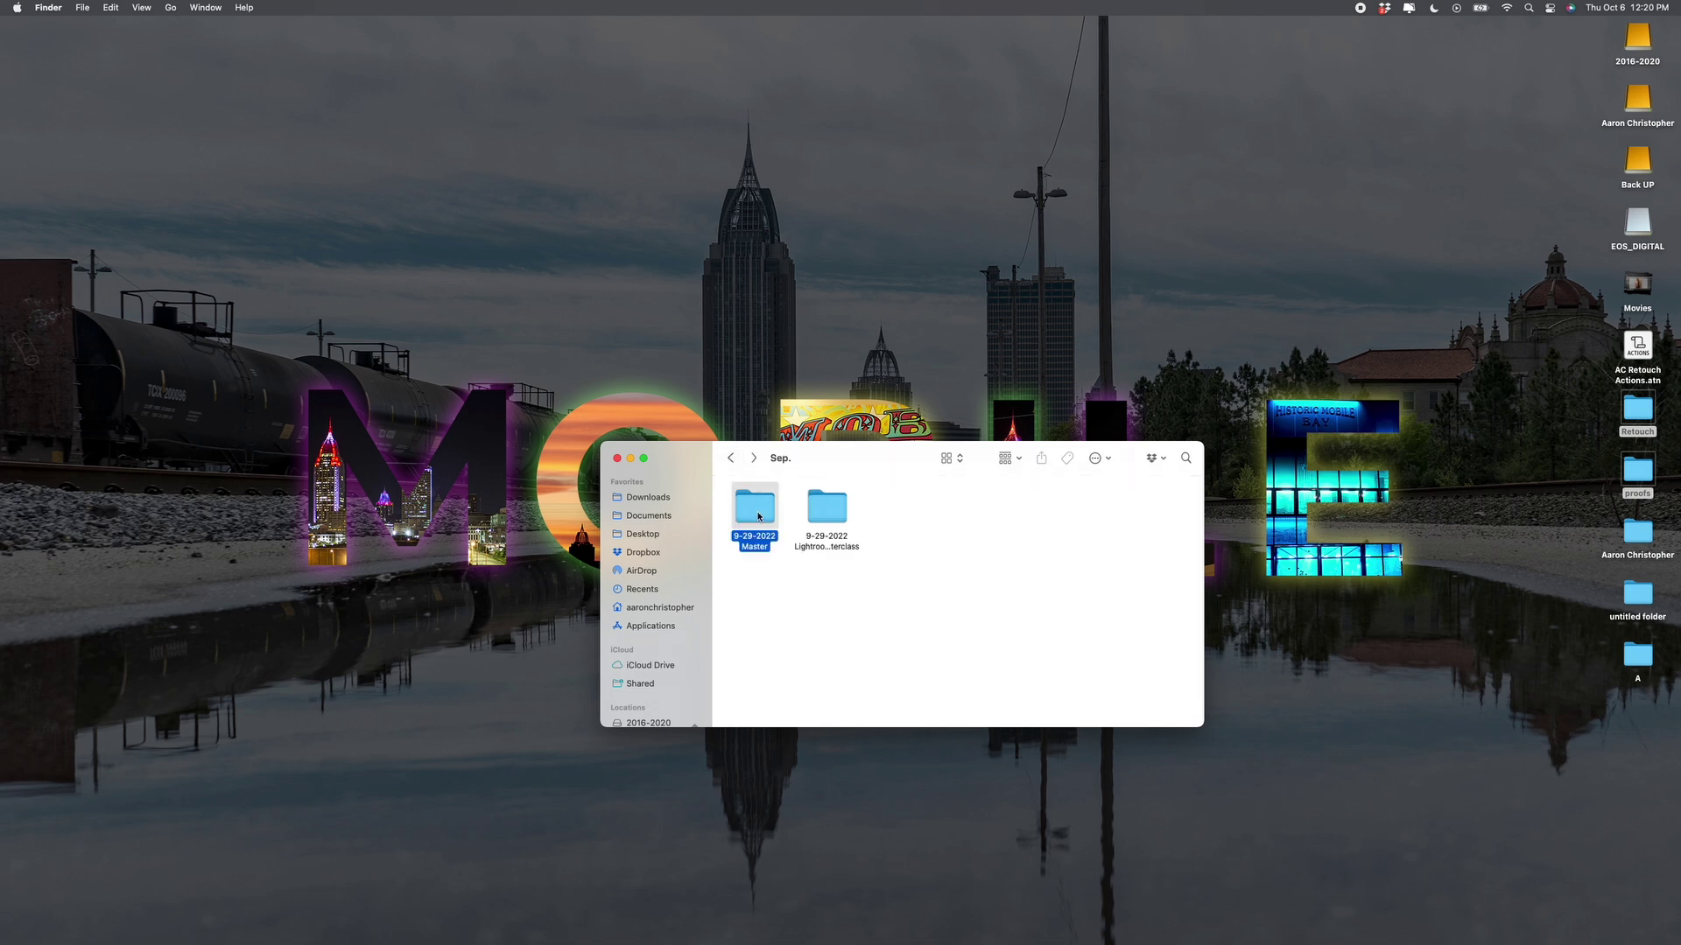
double_click(900, 508)
double_click(827, 512)
left_click(962, 512)
double_click(961, 512)
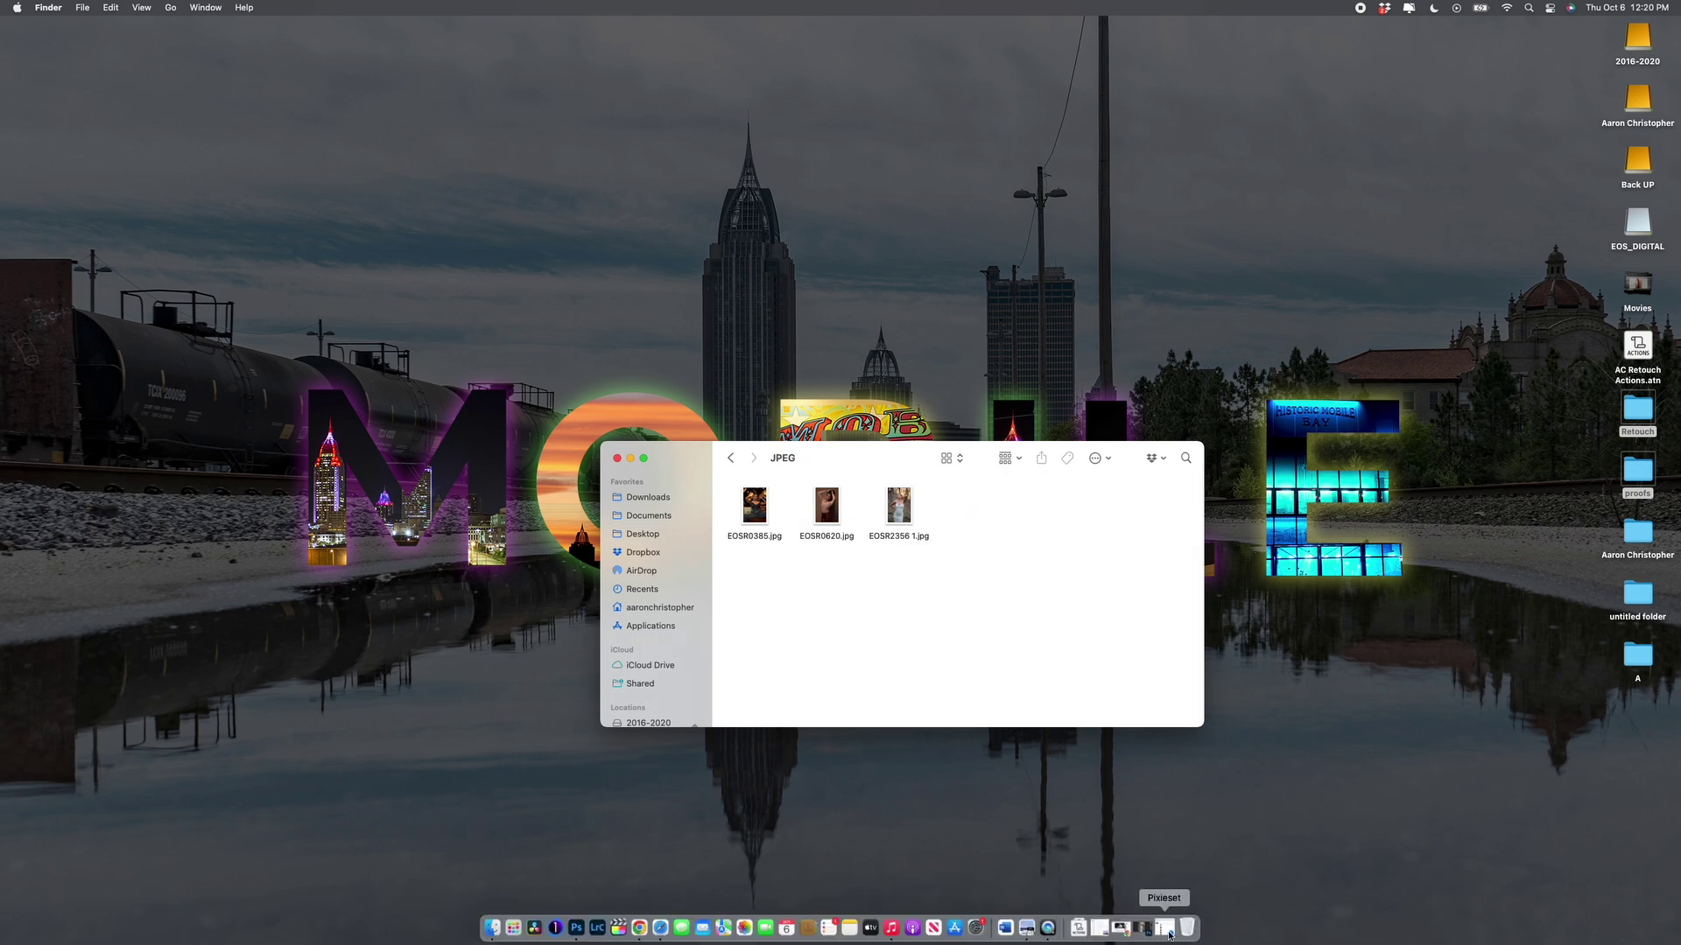
- Switch to Pixieset in Safari and delete all photos from the MASTERCLASS collection's Highlights set
left_click(1164, 927)
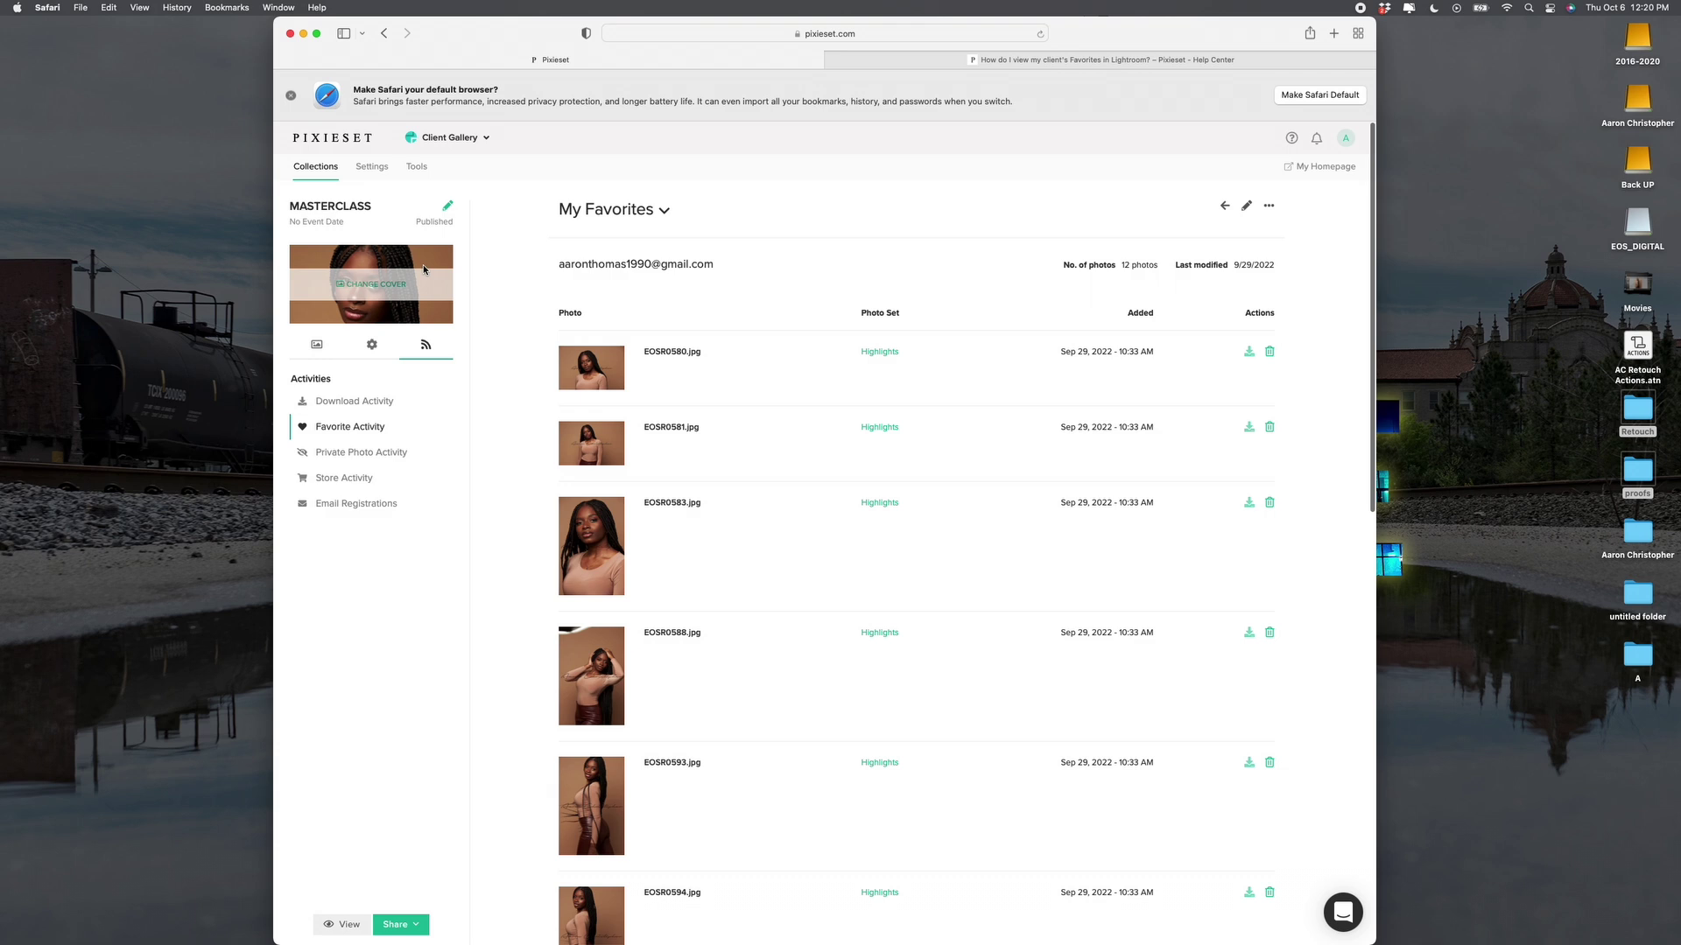
left_click(316, 167)
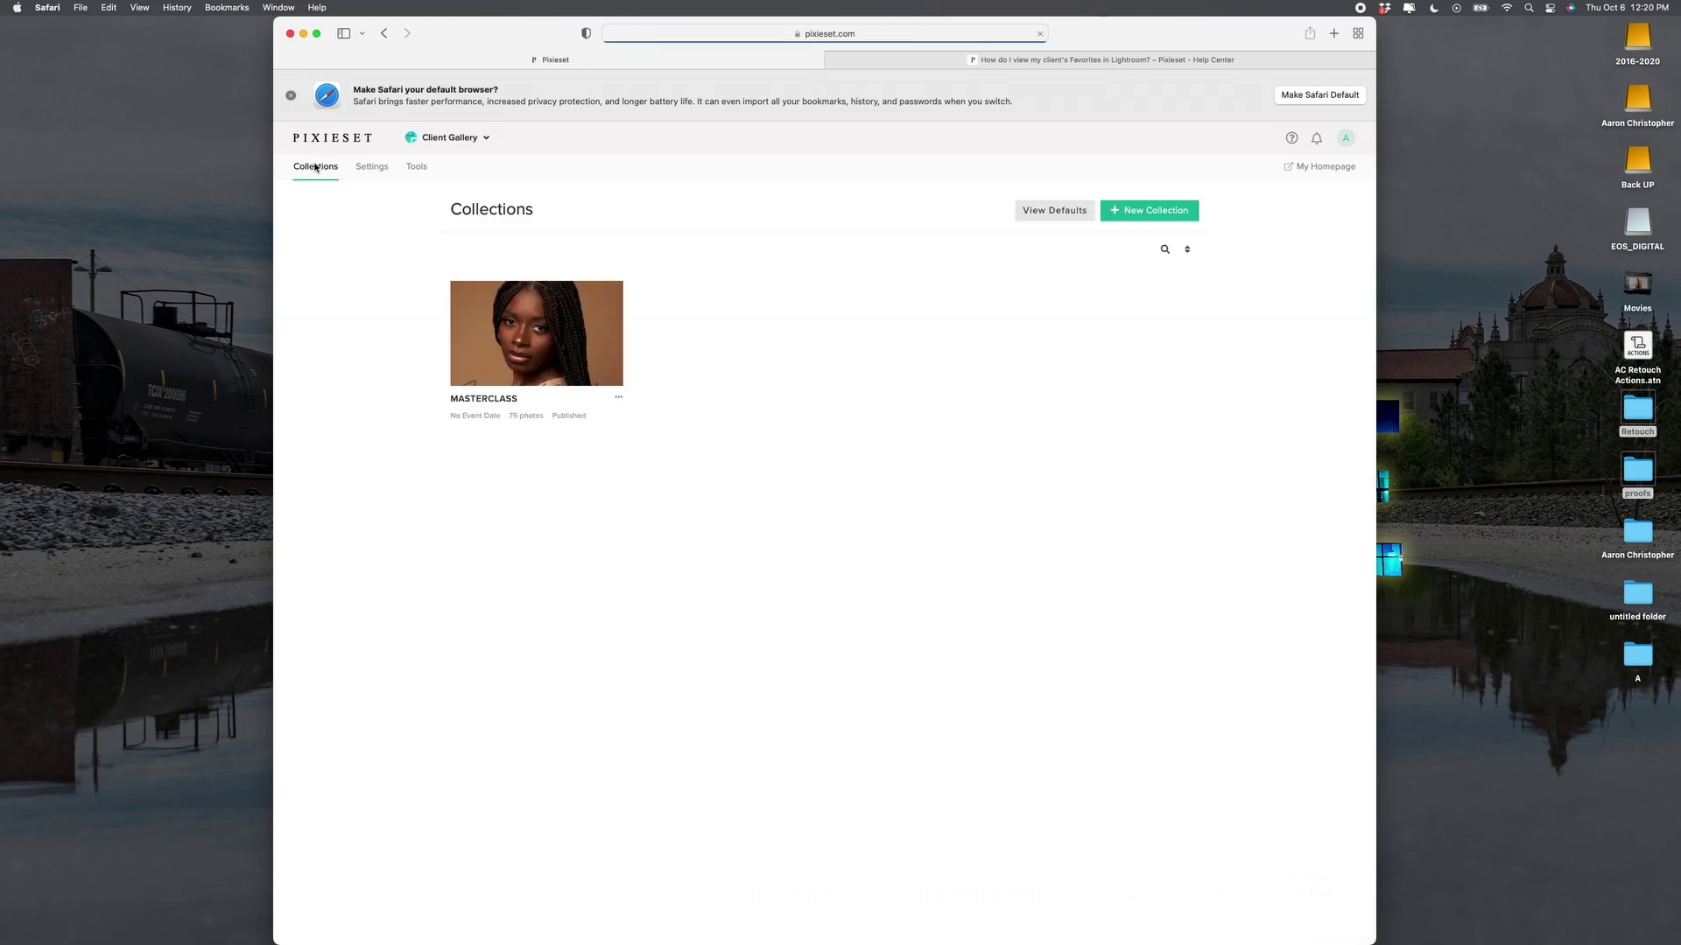
left_click(572, 332)
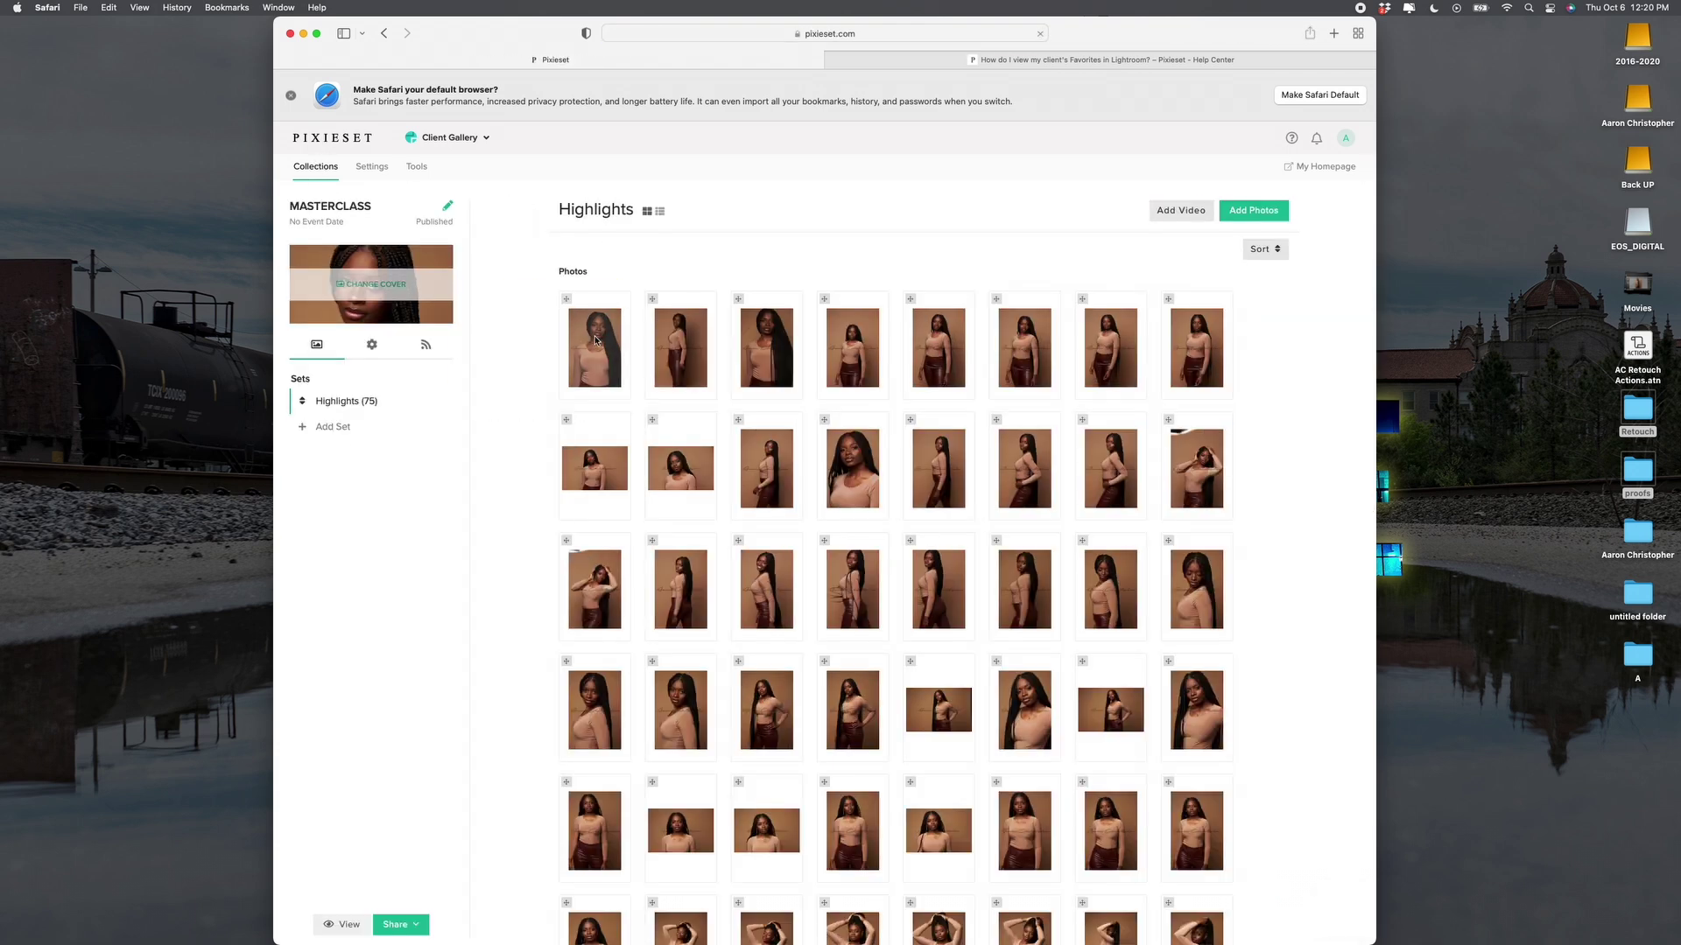
left_click(572, 332)
left_click(629, 249)
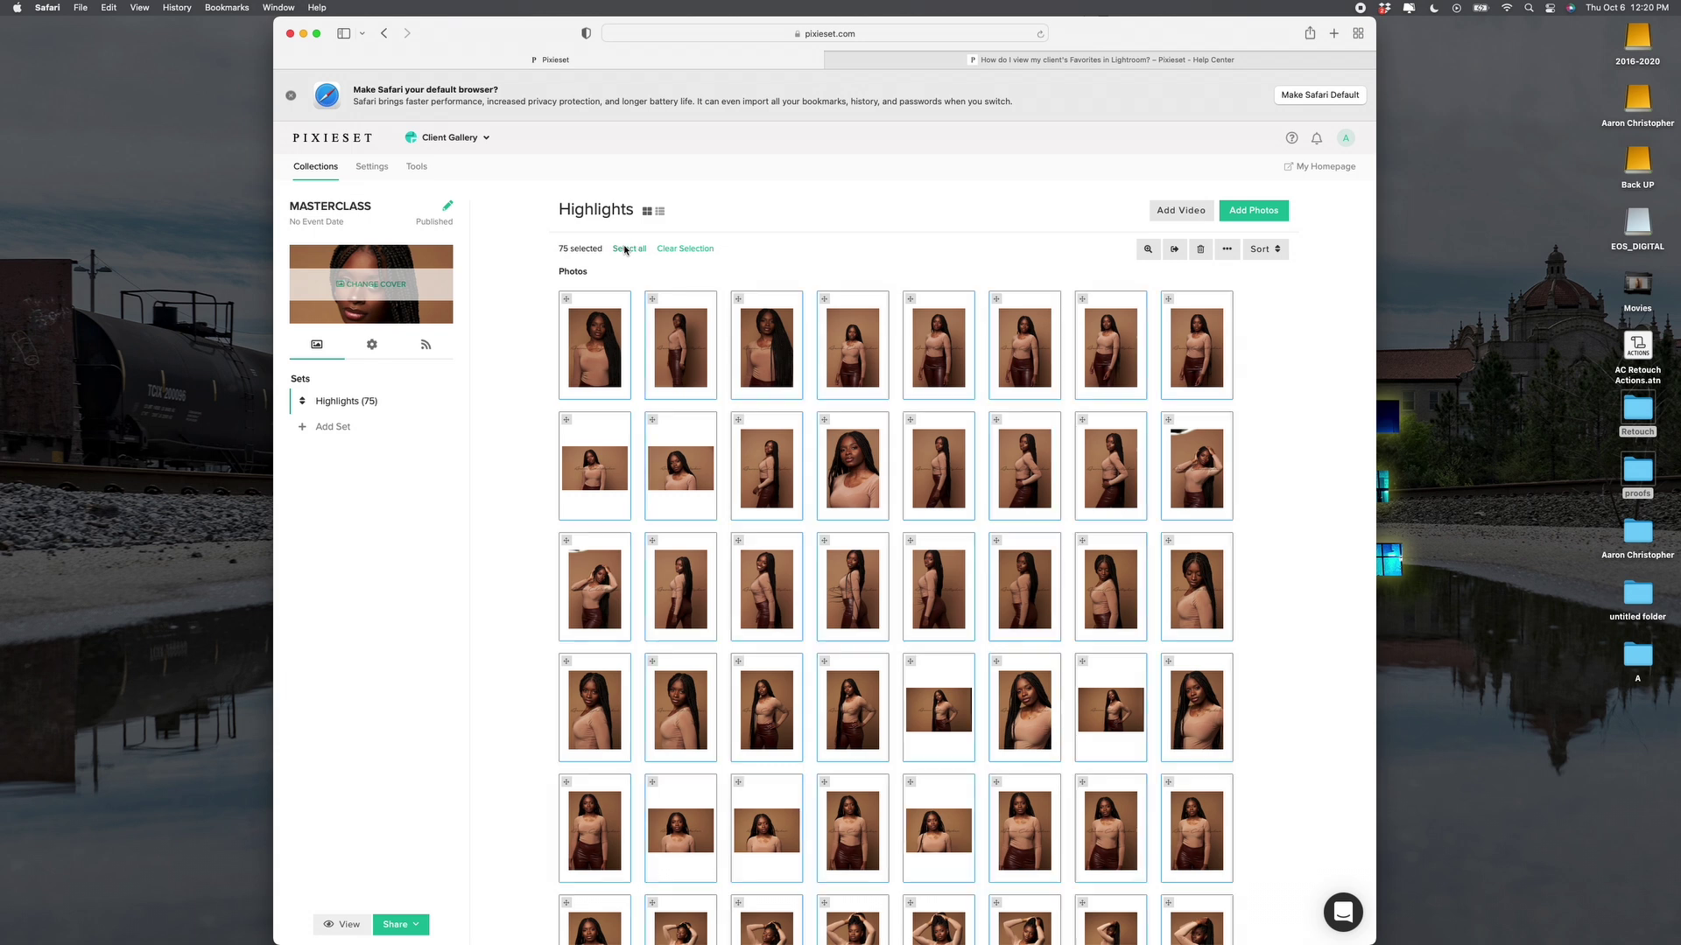
left_click(1200, 249)
left_click(928, 567)
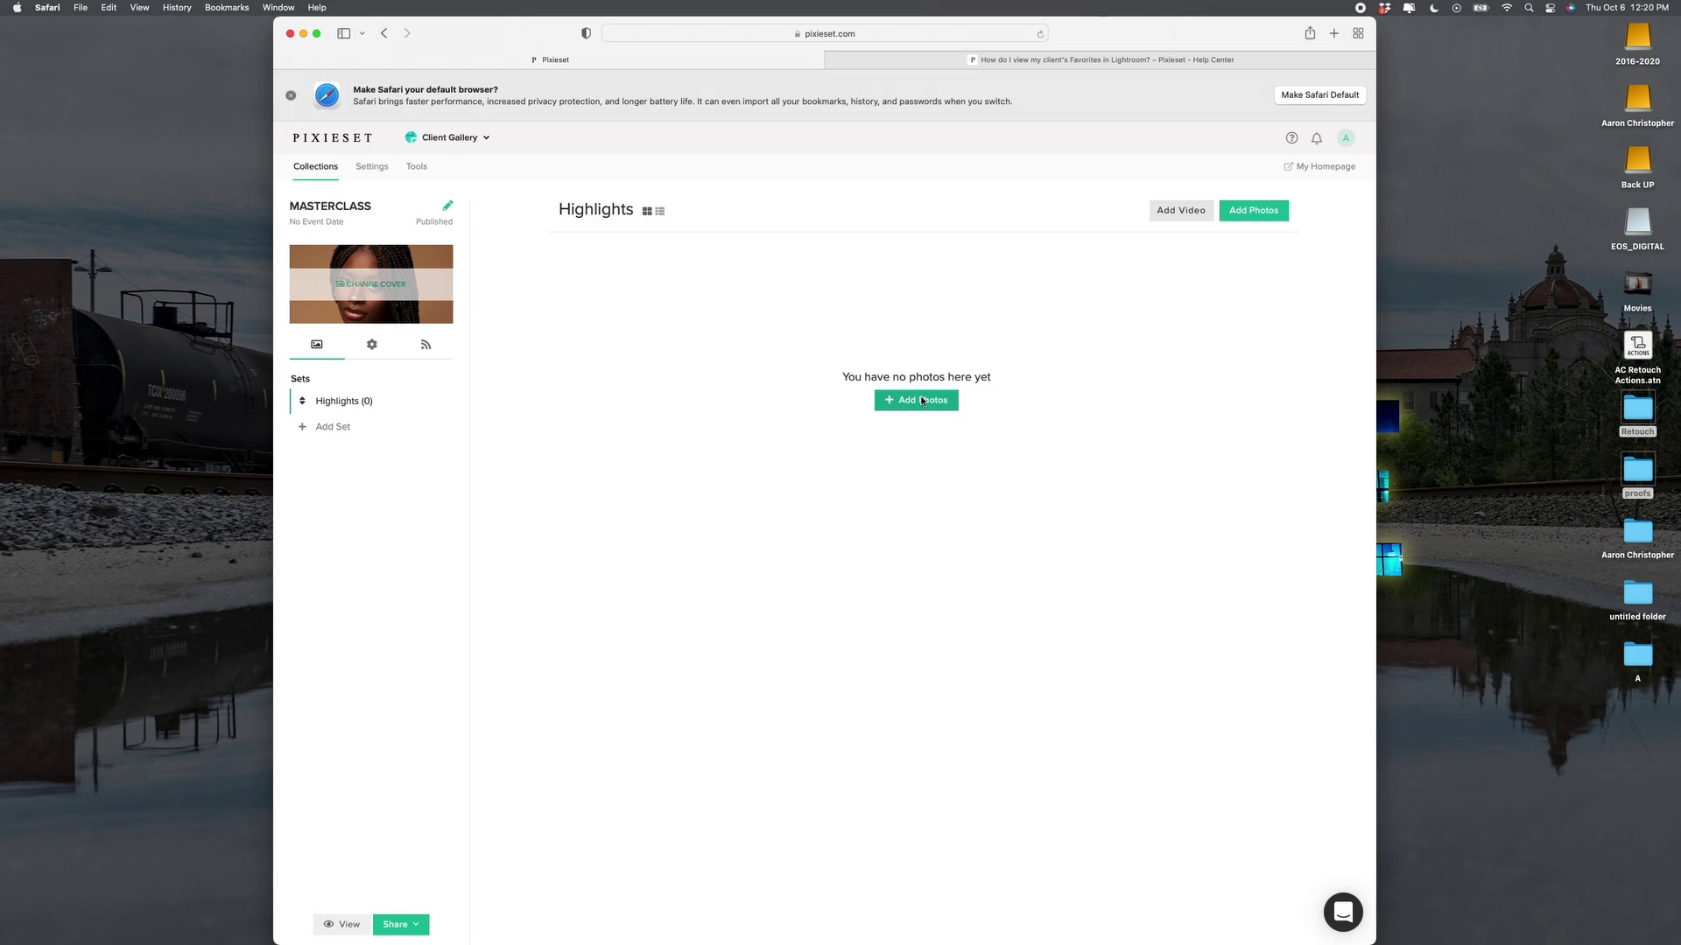
- Upload EOSR0385.jpg, EOSR0620.jpg and EOSR2356 1.jpg from the JPEG folder to the Highlights set
left_click(878, 404)
left_click(874, 410)
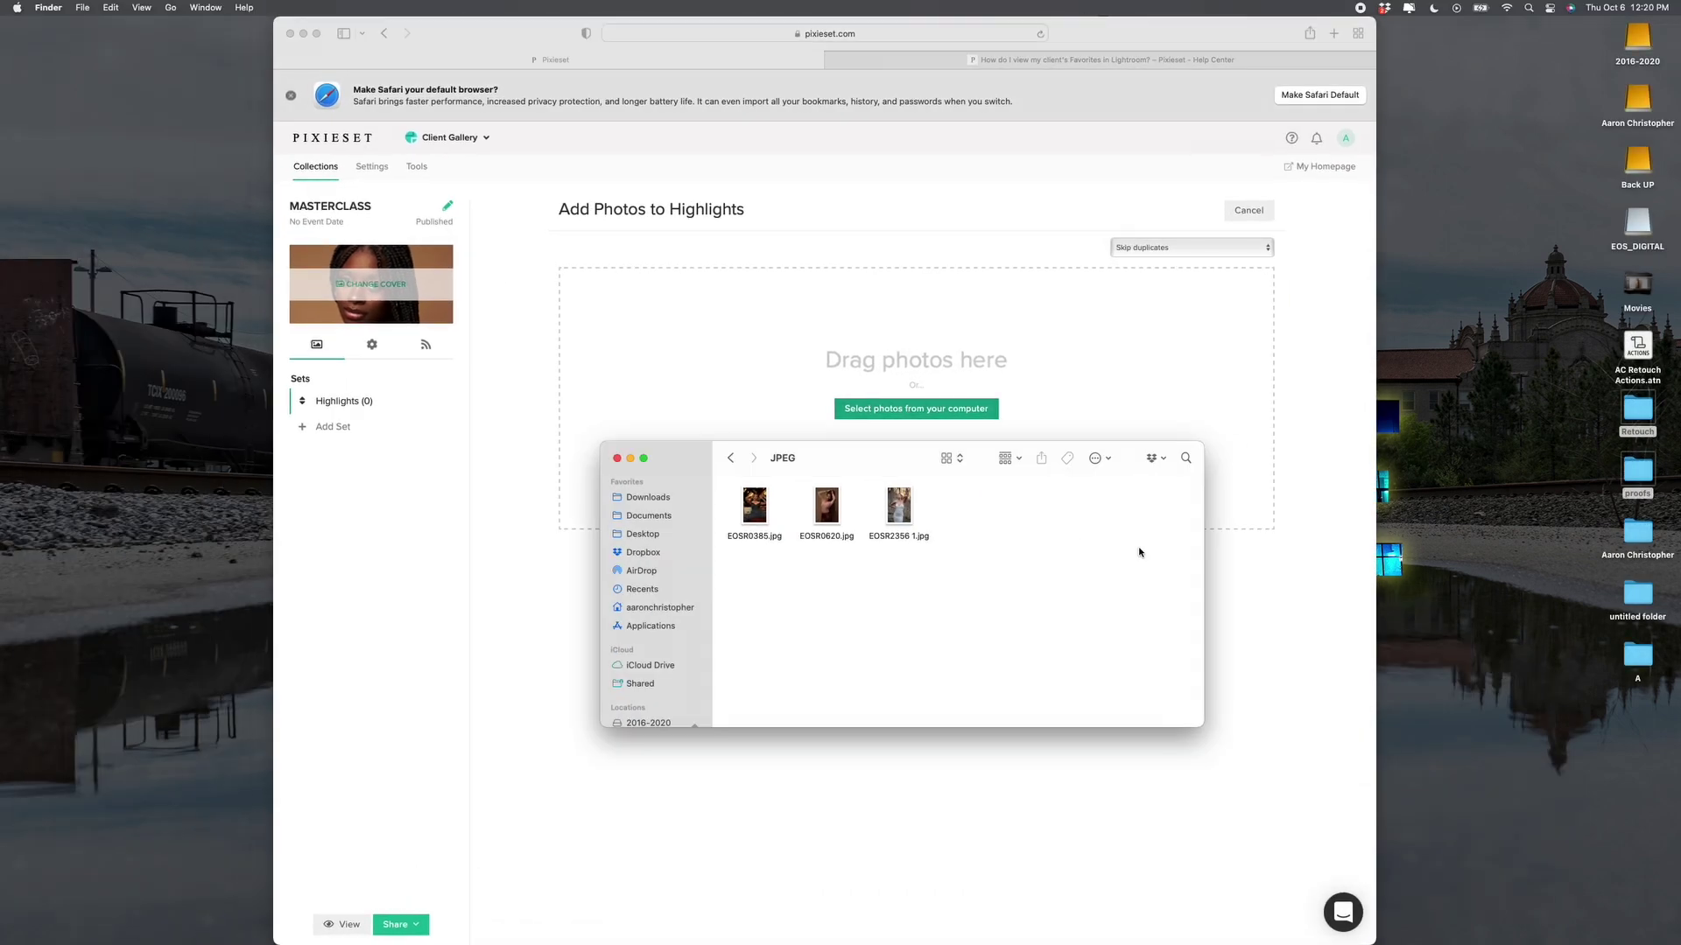
left_click_drag(930, 523, 756, 338)
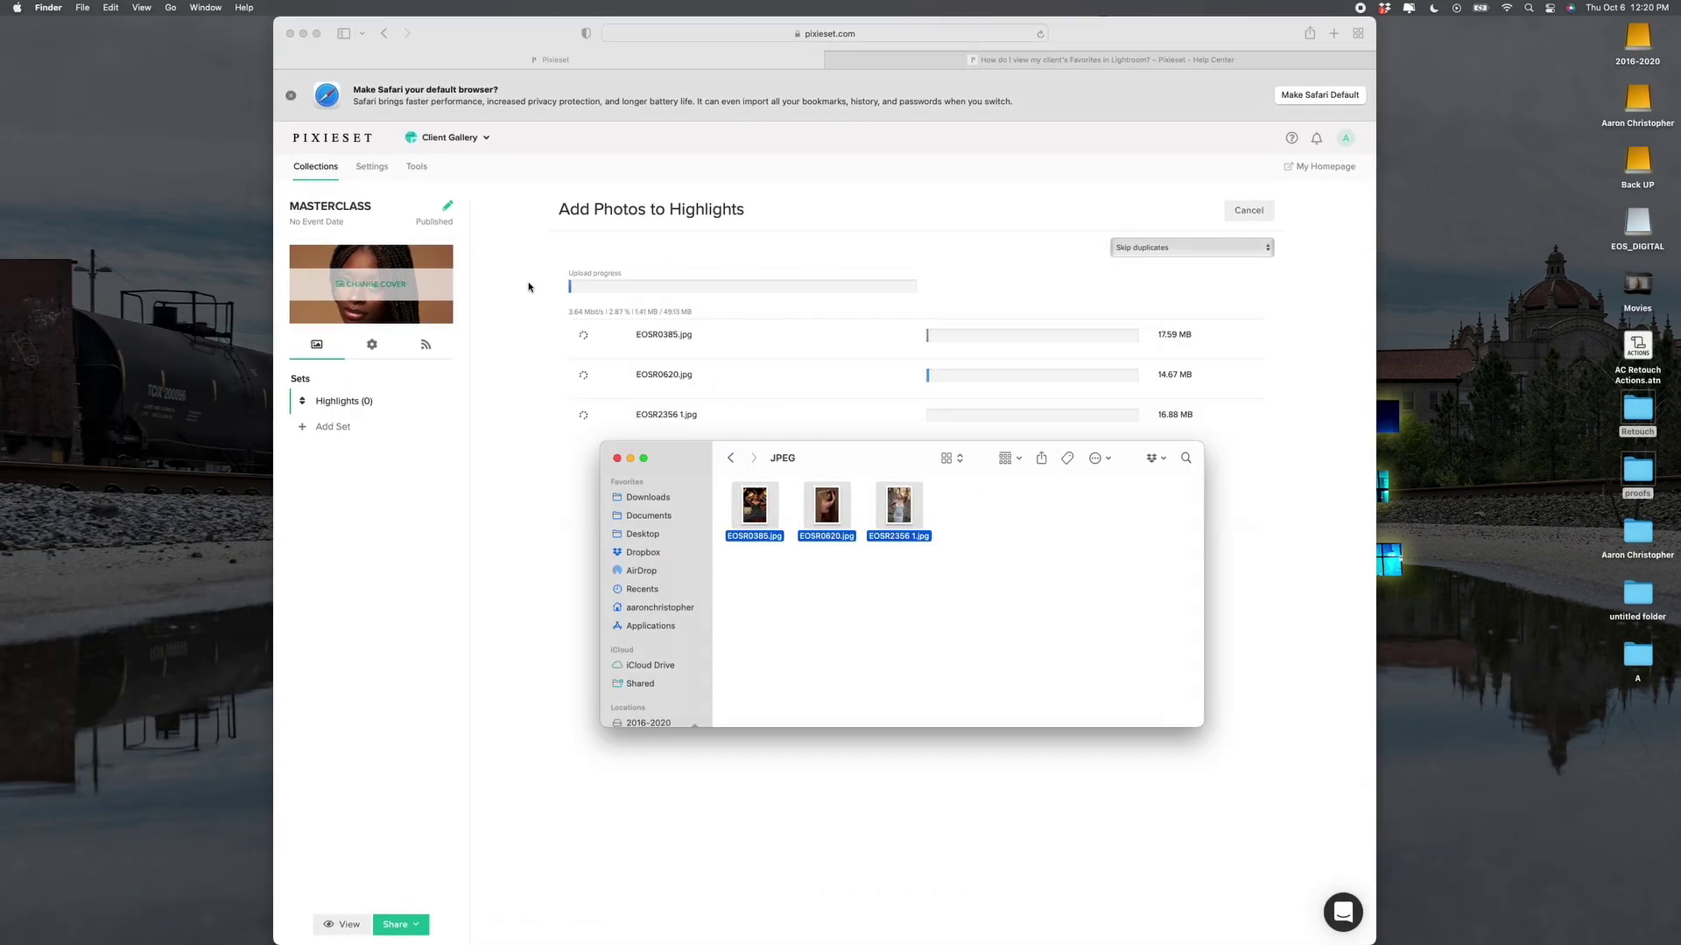
left_click(376, 285)
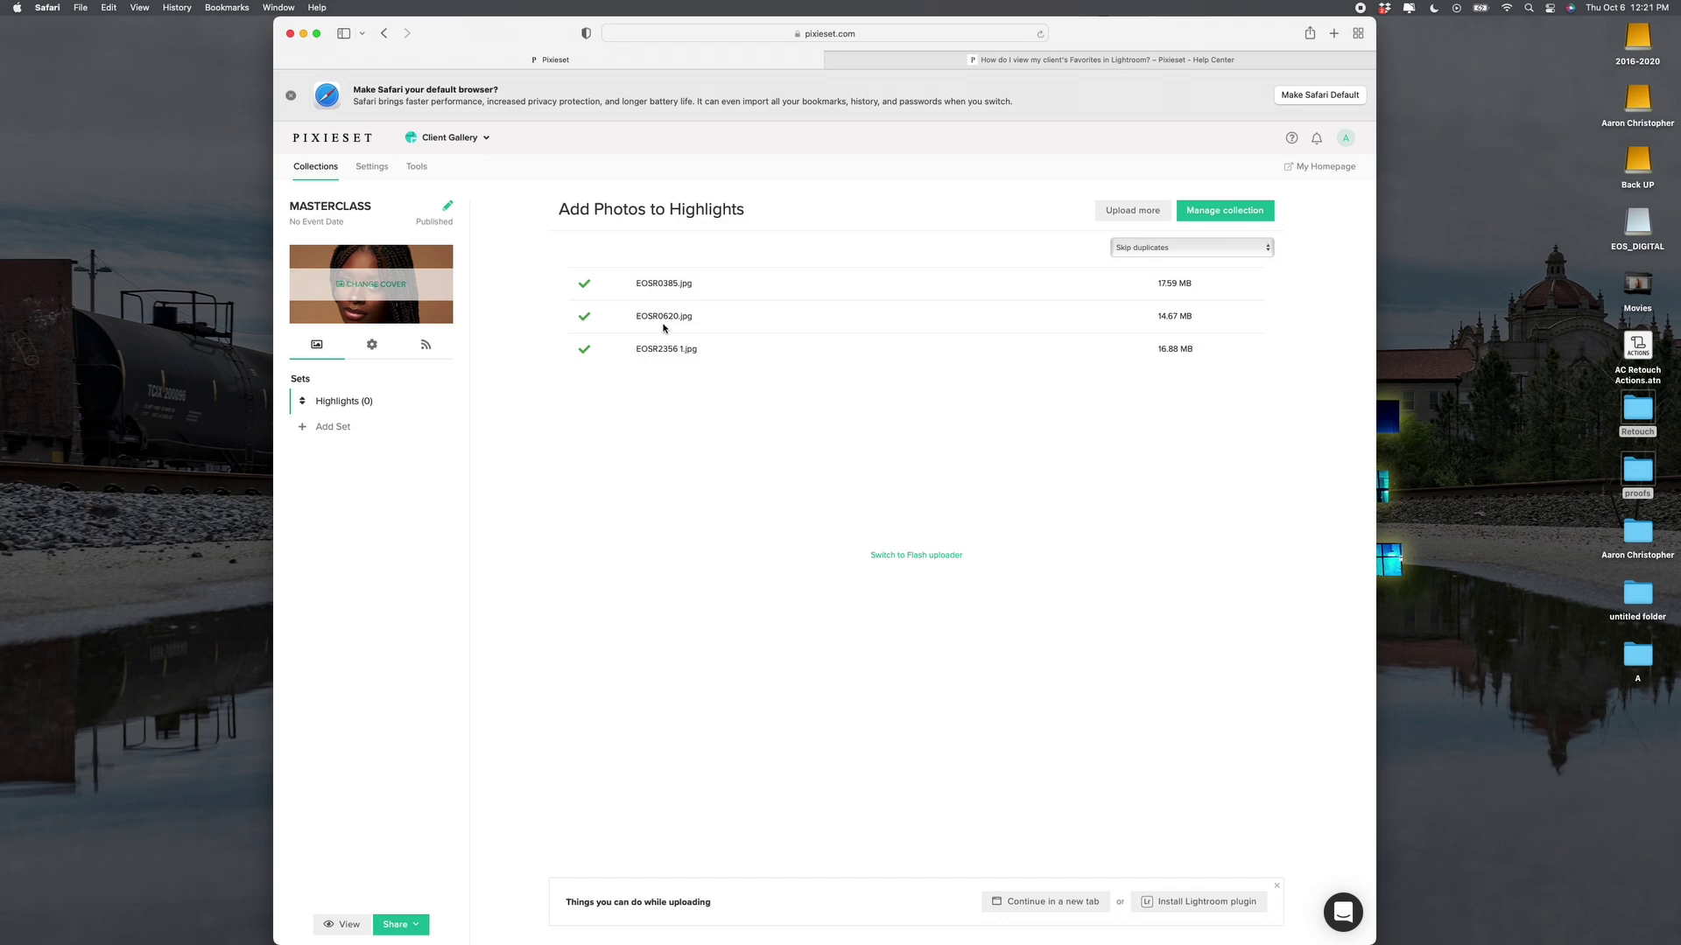
- Replace the MASTERCLASS collection's cover photo with EOSR0620.jpg from the JPEG folder
left_click(360, 286)
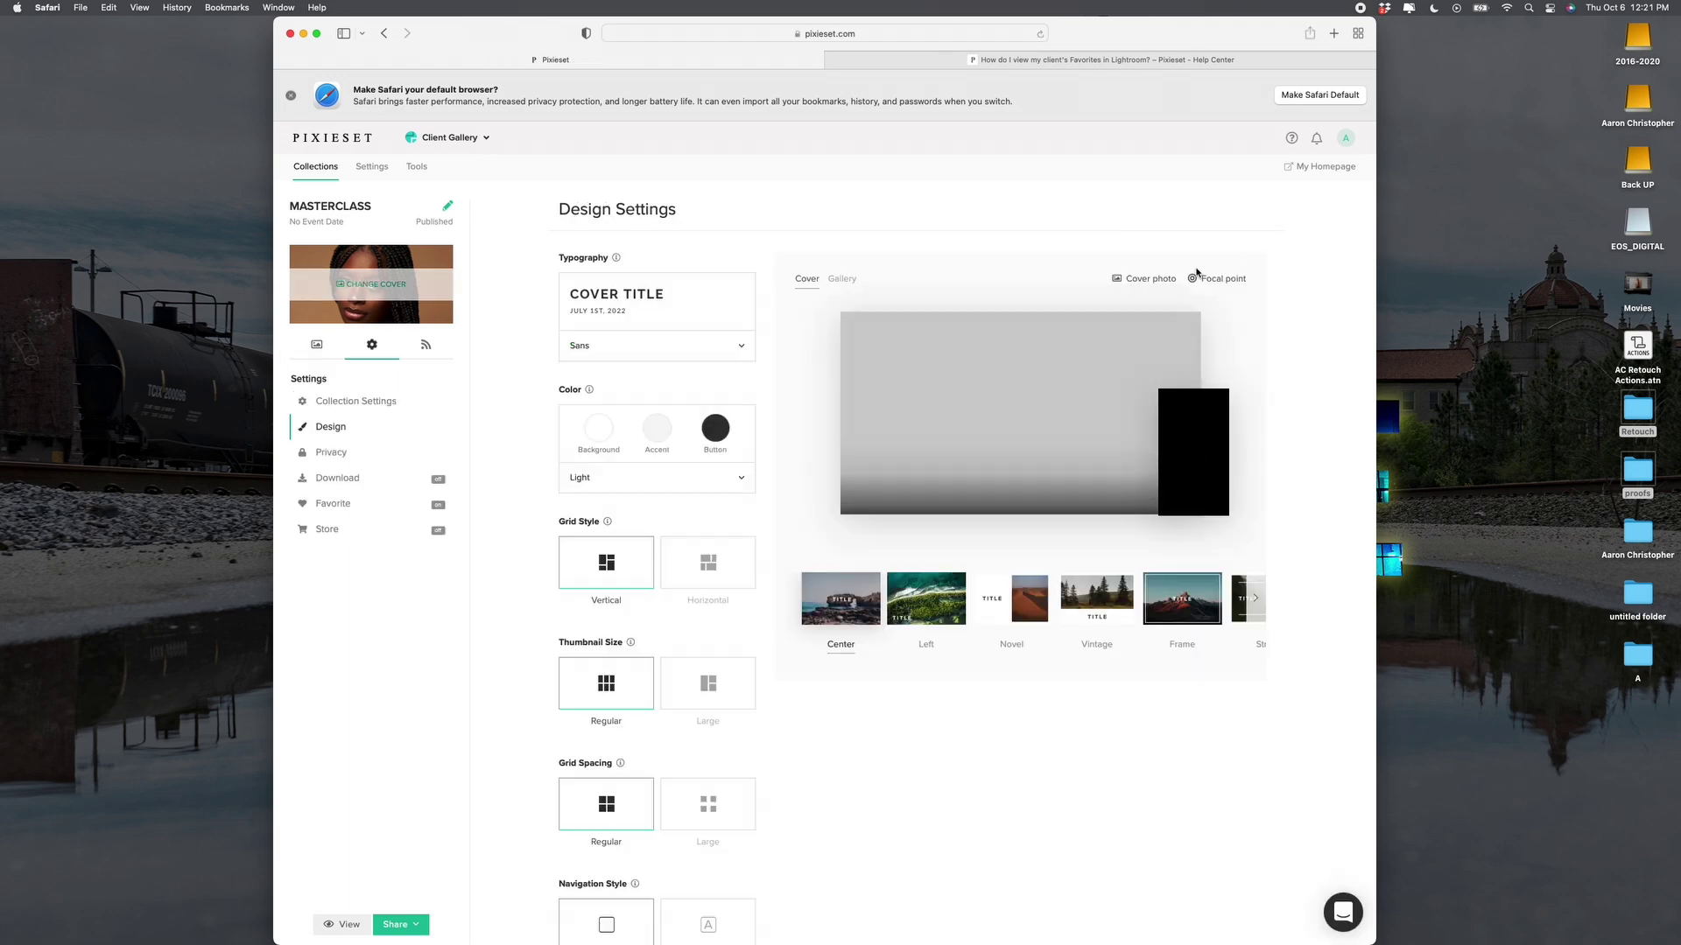
left_click(1167, 280)
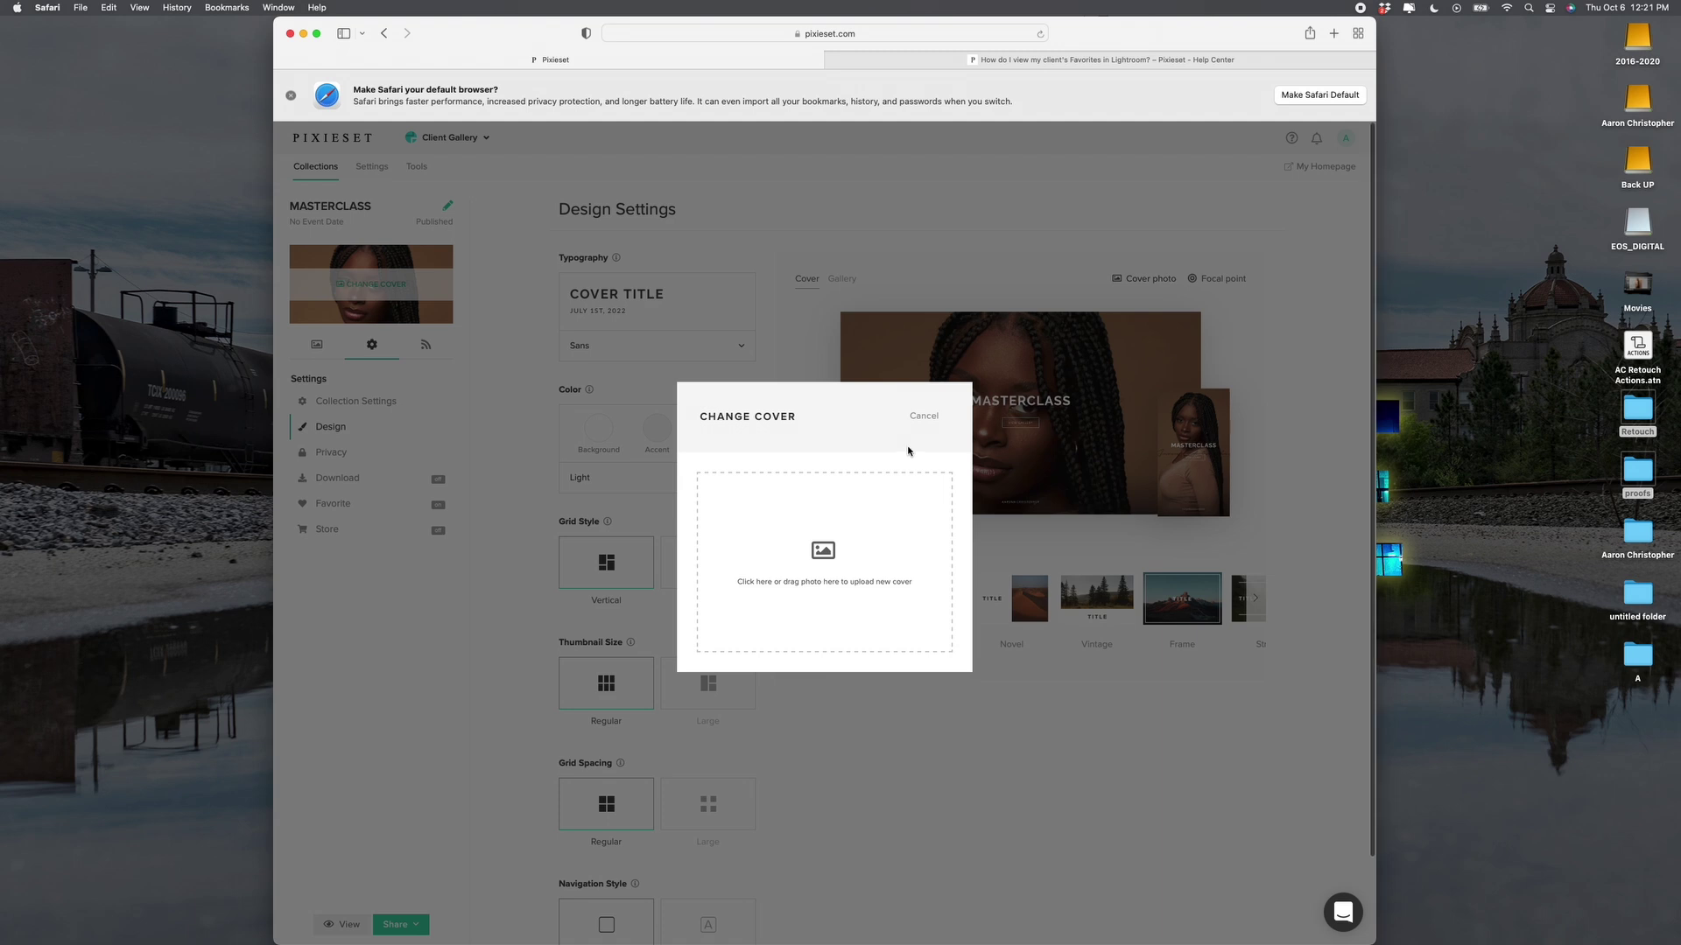
key("ctrl+Up")
left_click(1290, 735)
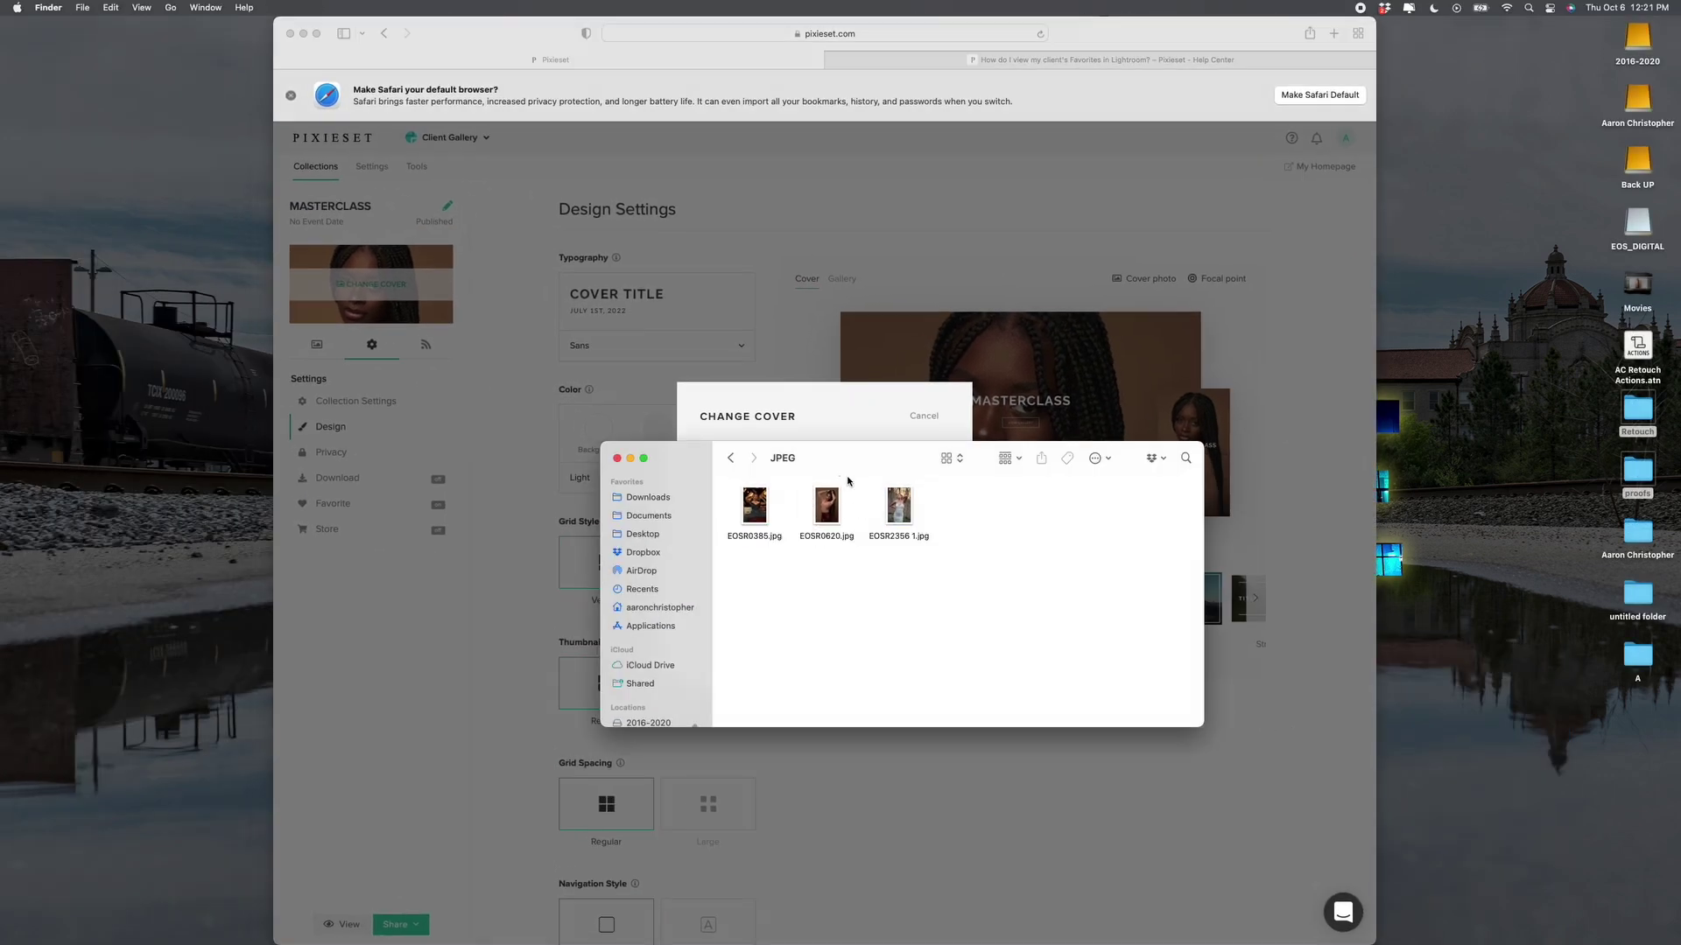
left_click_drag(839, 480, 911, 520)
left_click_drag(861, 464, 843, 505)
left_click(882, 609)
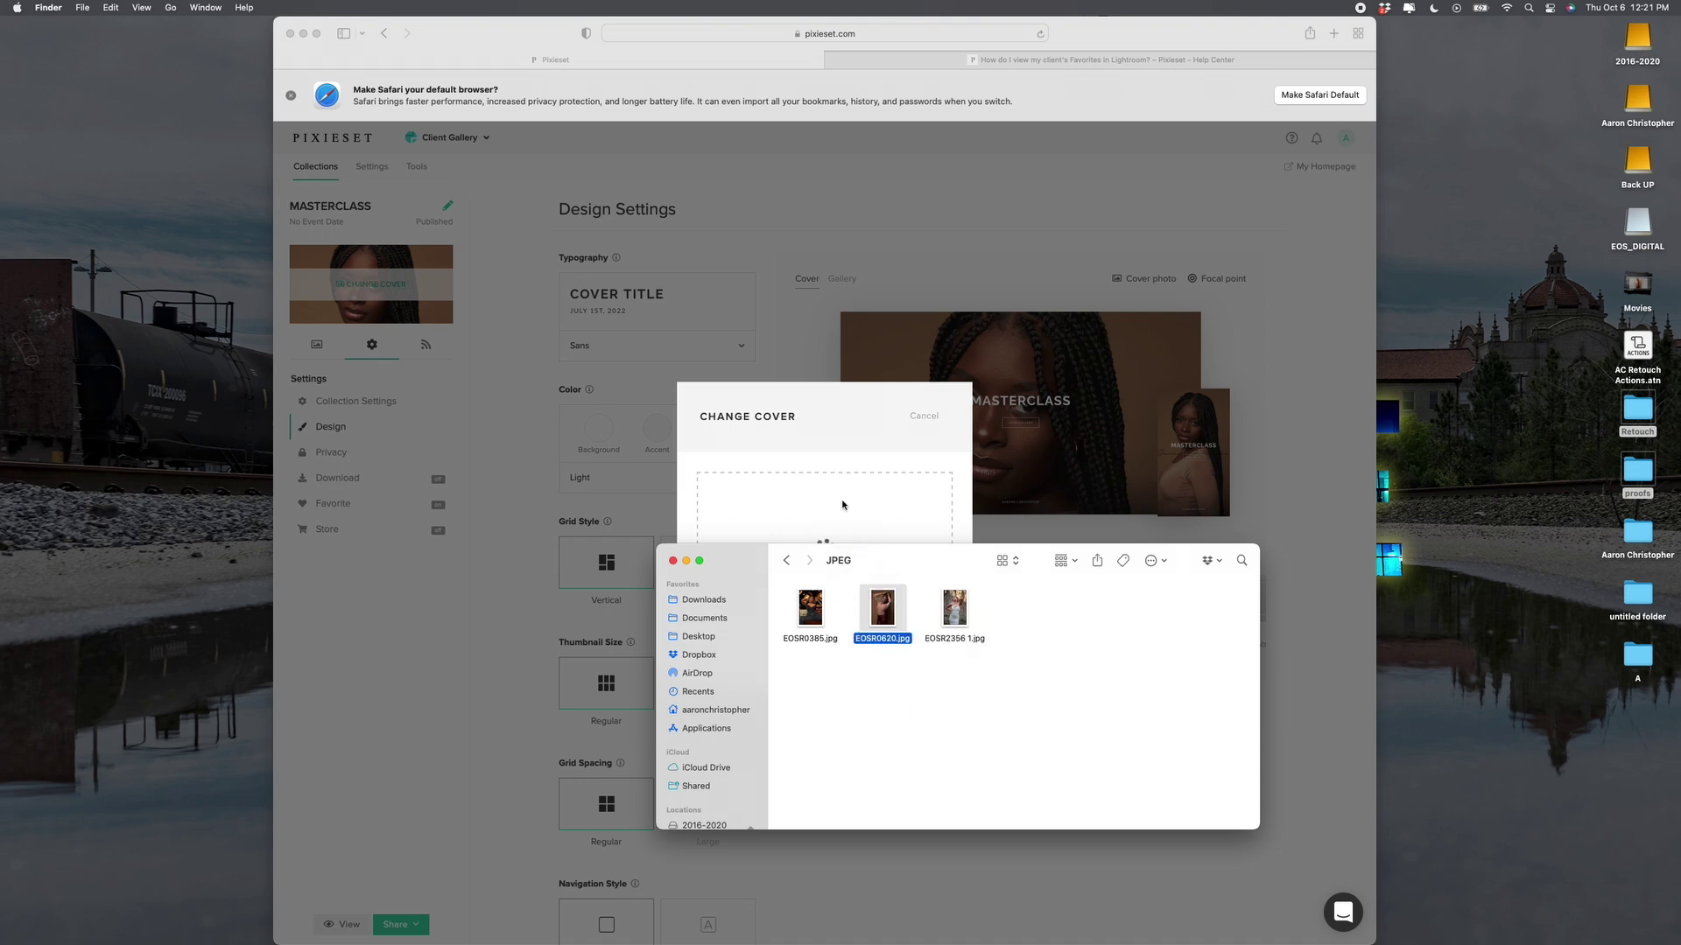
left_click(834, 406)
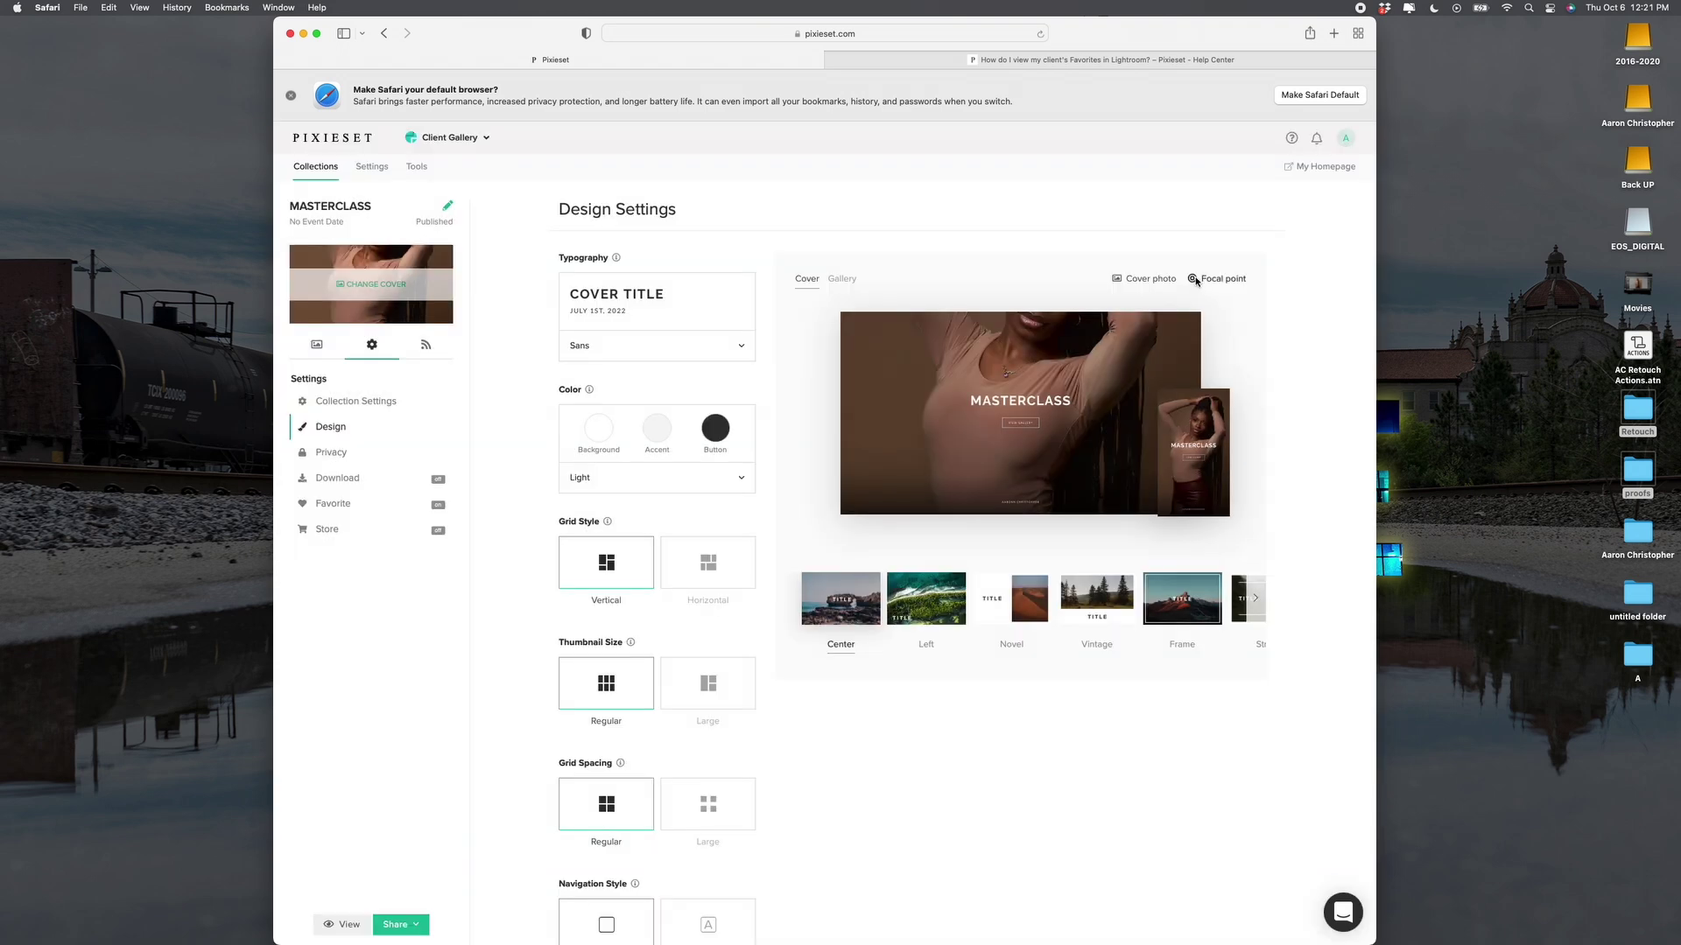
- Move the cover photo's focal point up to the woman's face
left_click(1196, 281)
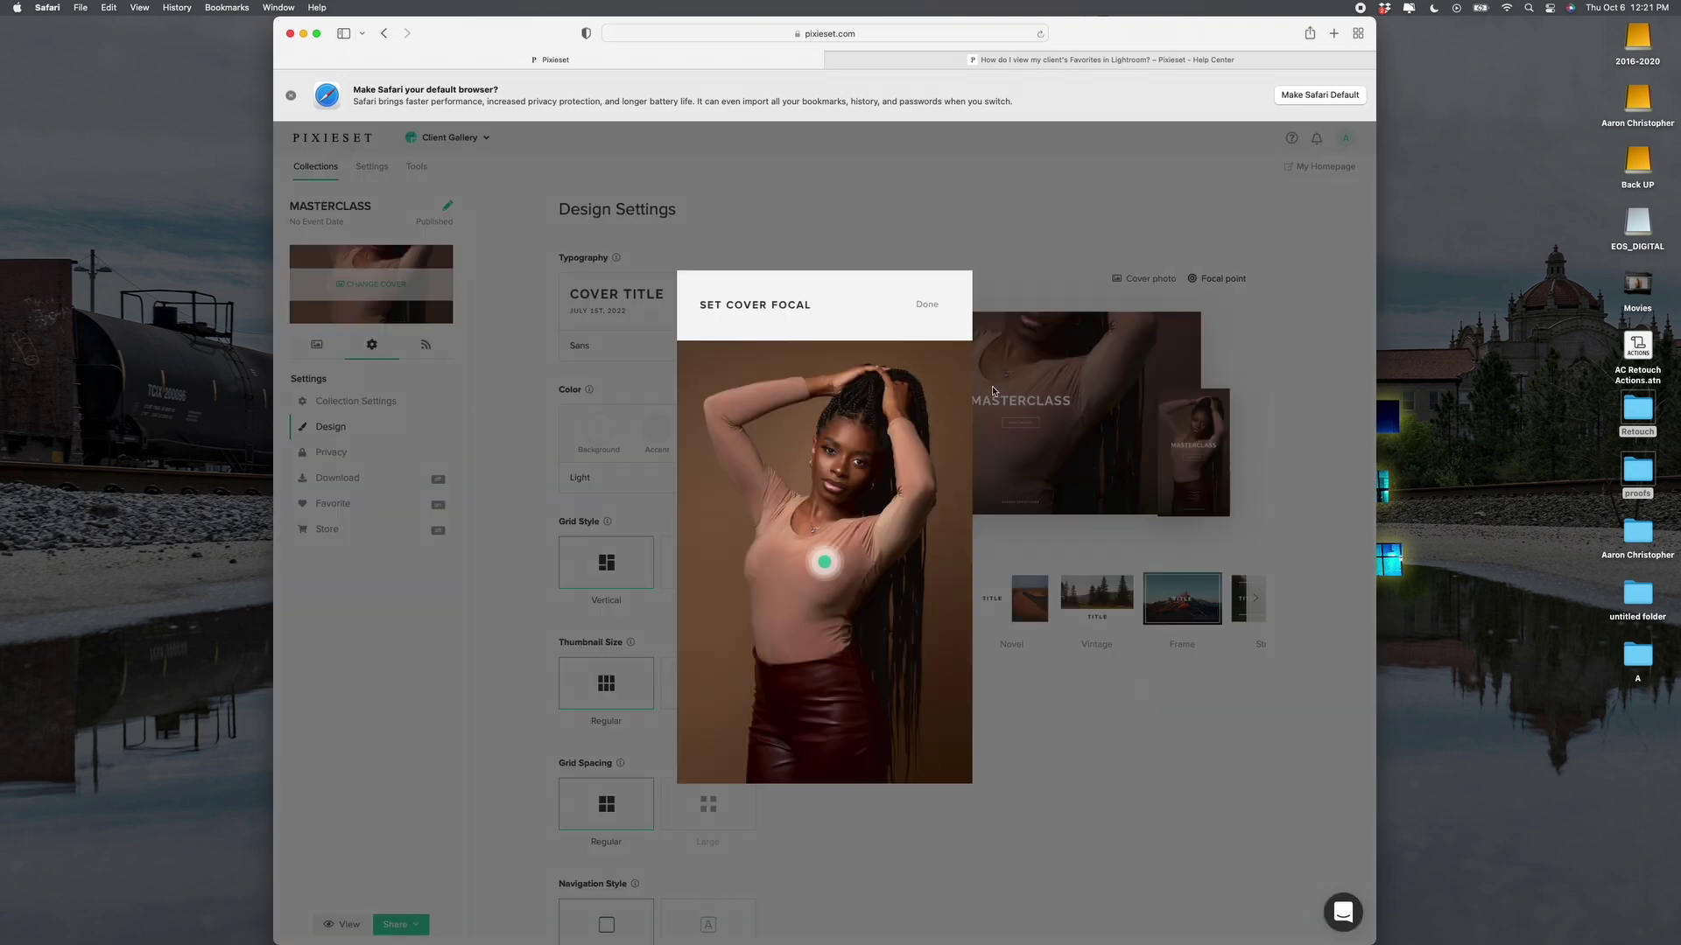
left_click_drag(823, 568, 832, 444)
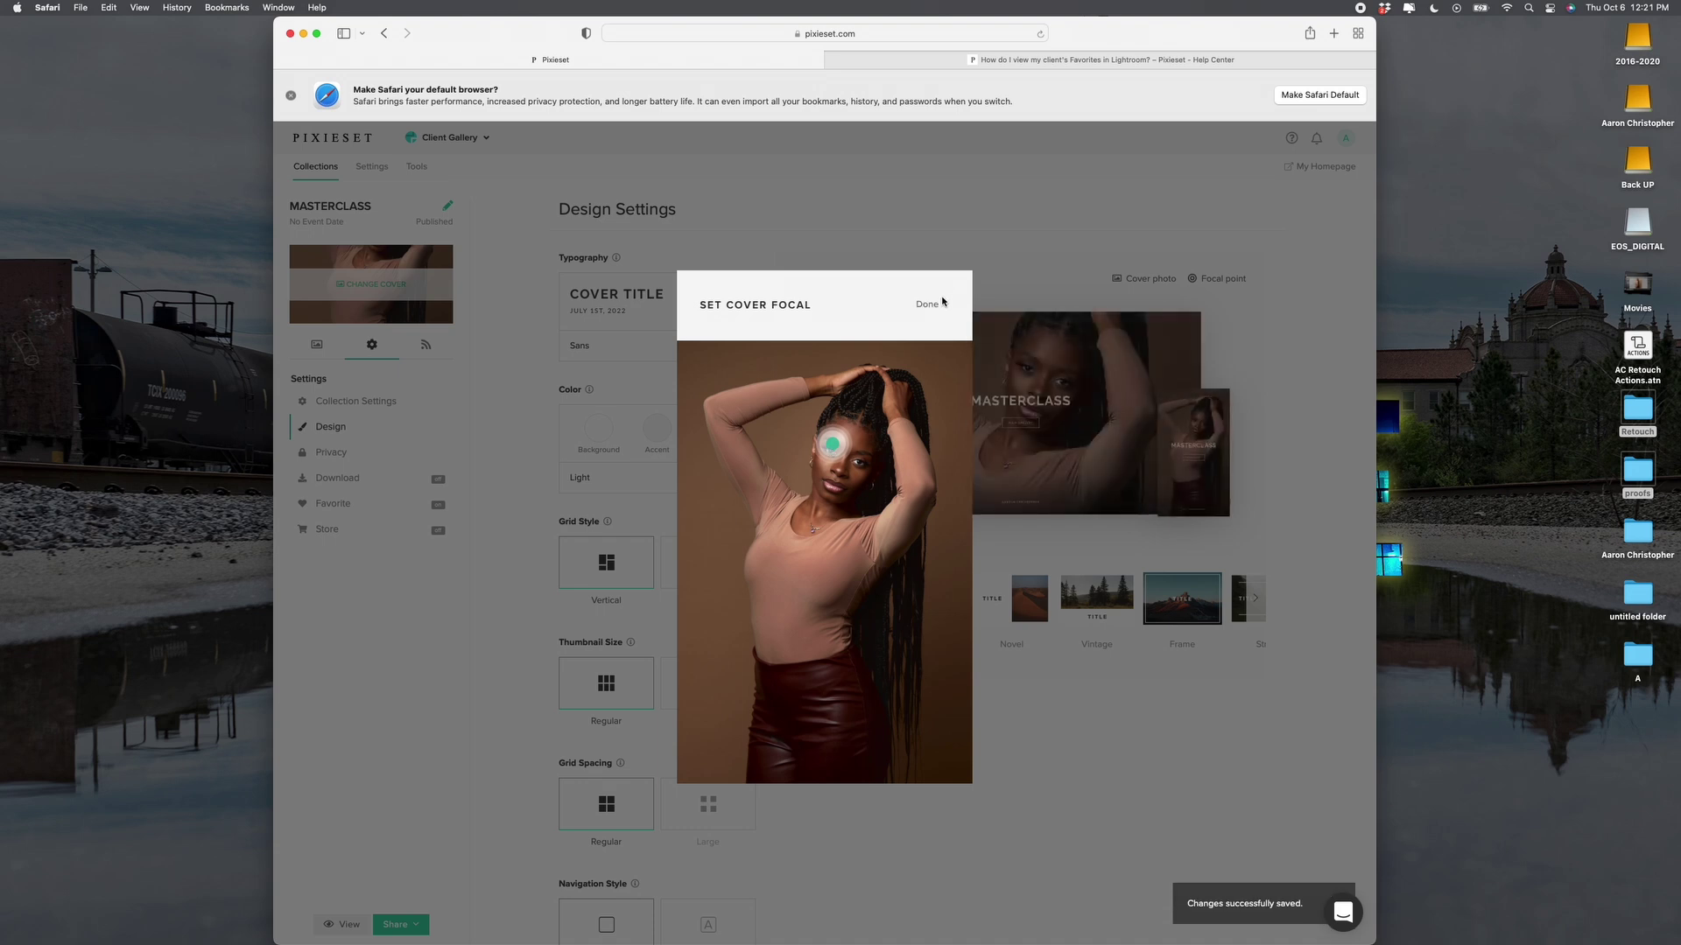
left_click(933, 304)
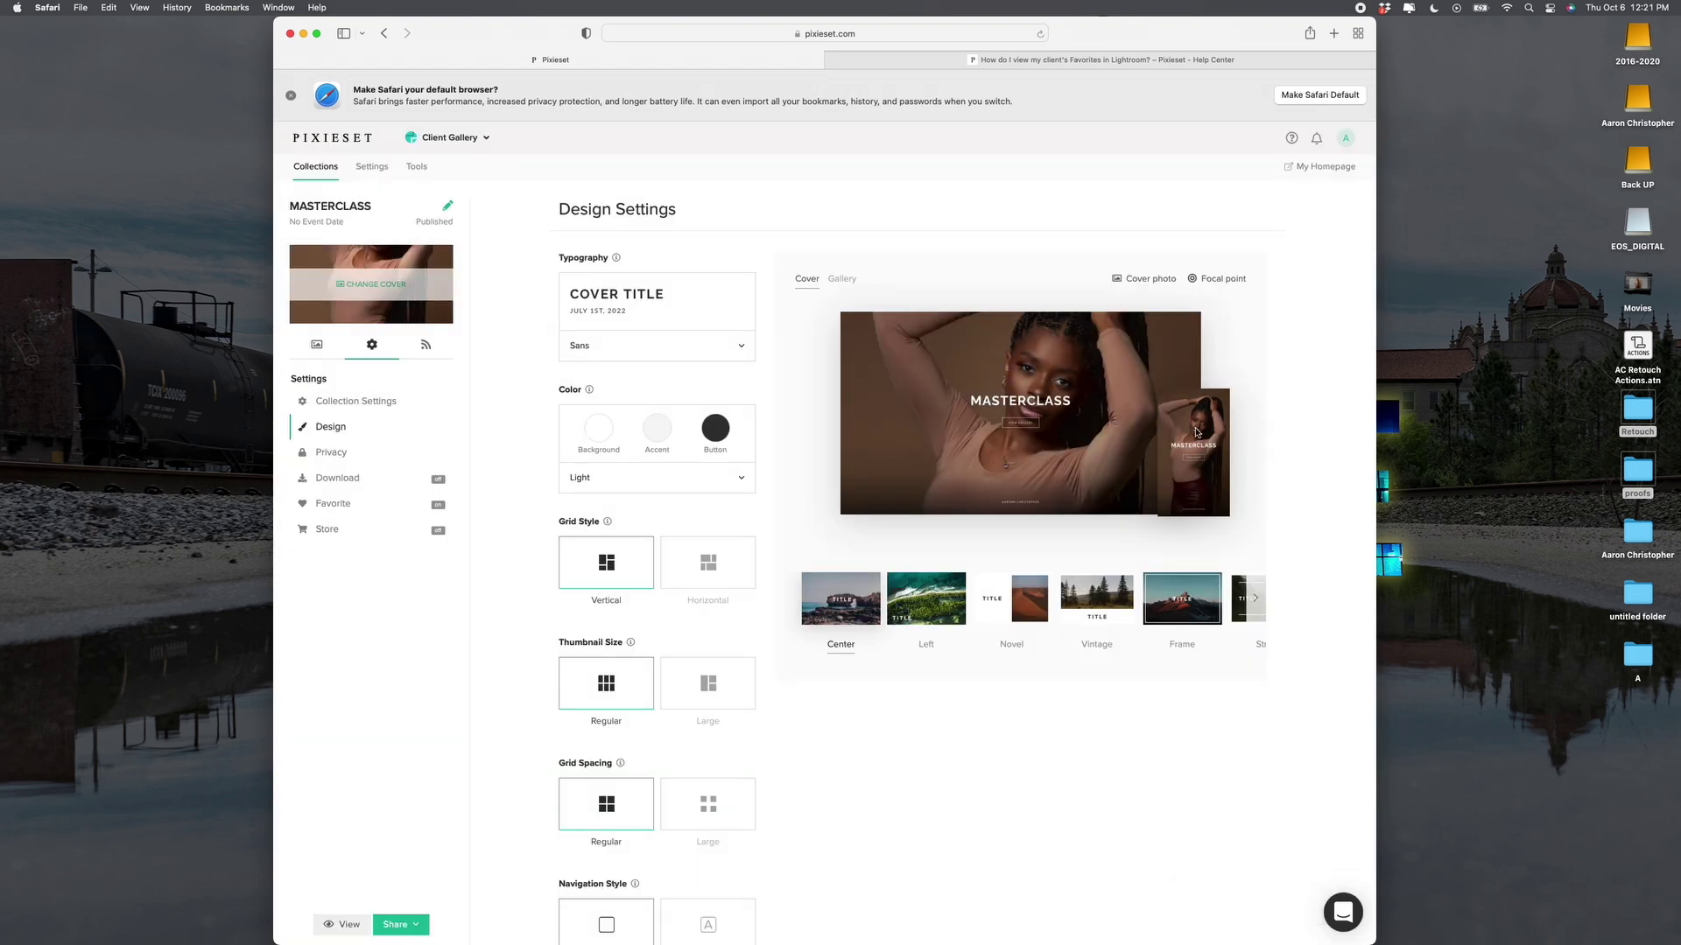
- Enable collection downloads without a PIN, offer only the 3600px High Resolution size, and turn on Single Photo Download
left_click(334, 482)
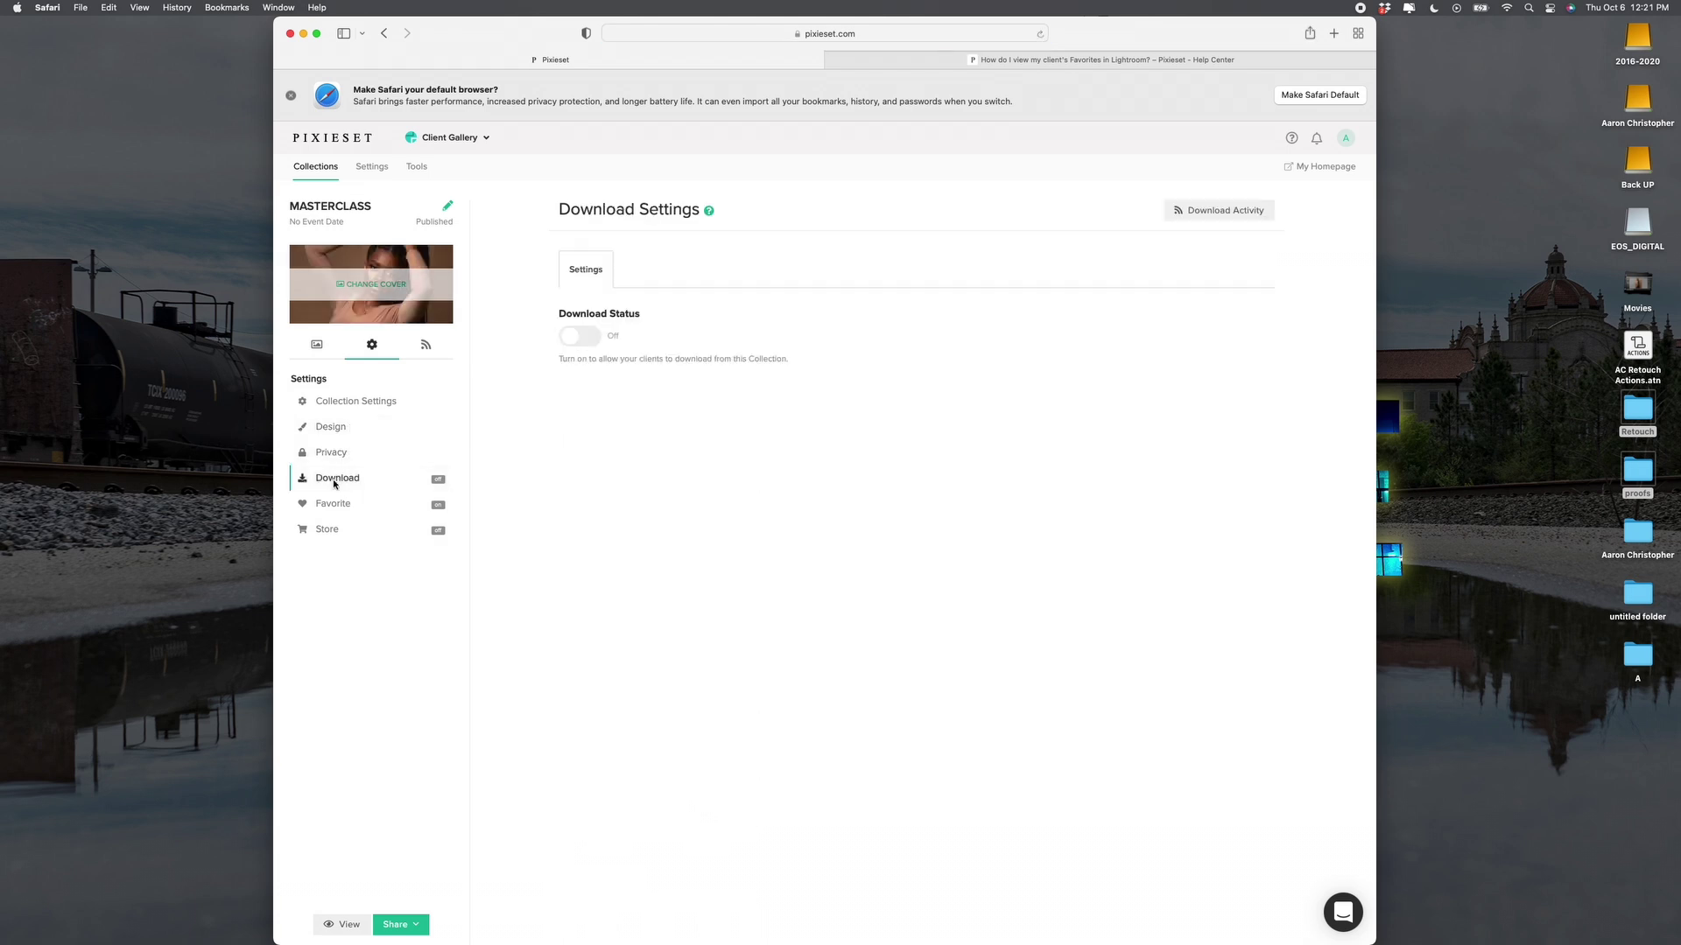
left_click(587, 336)
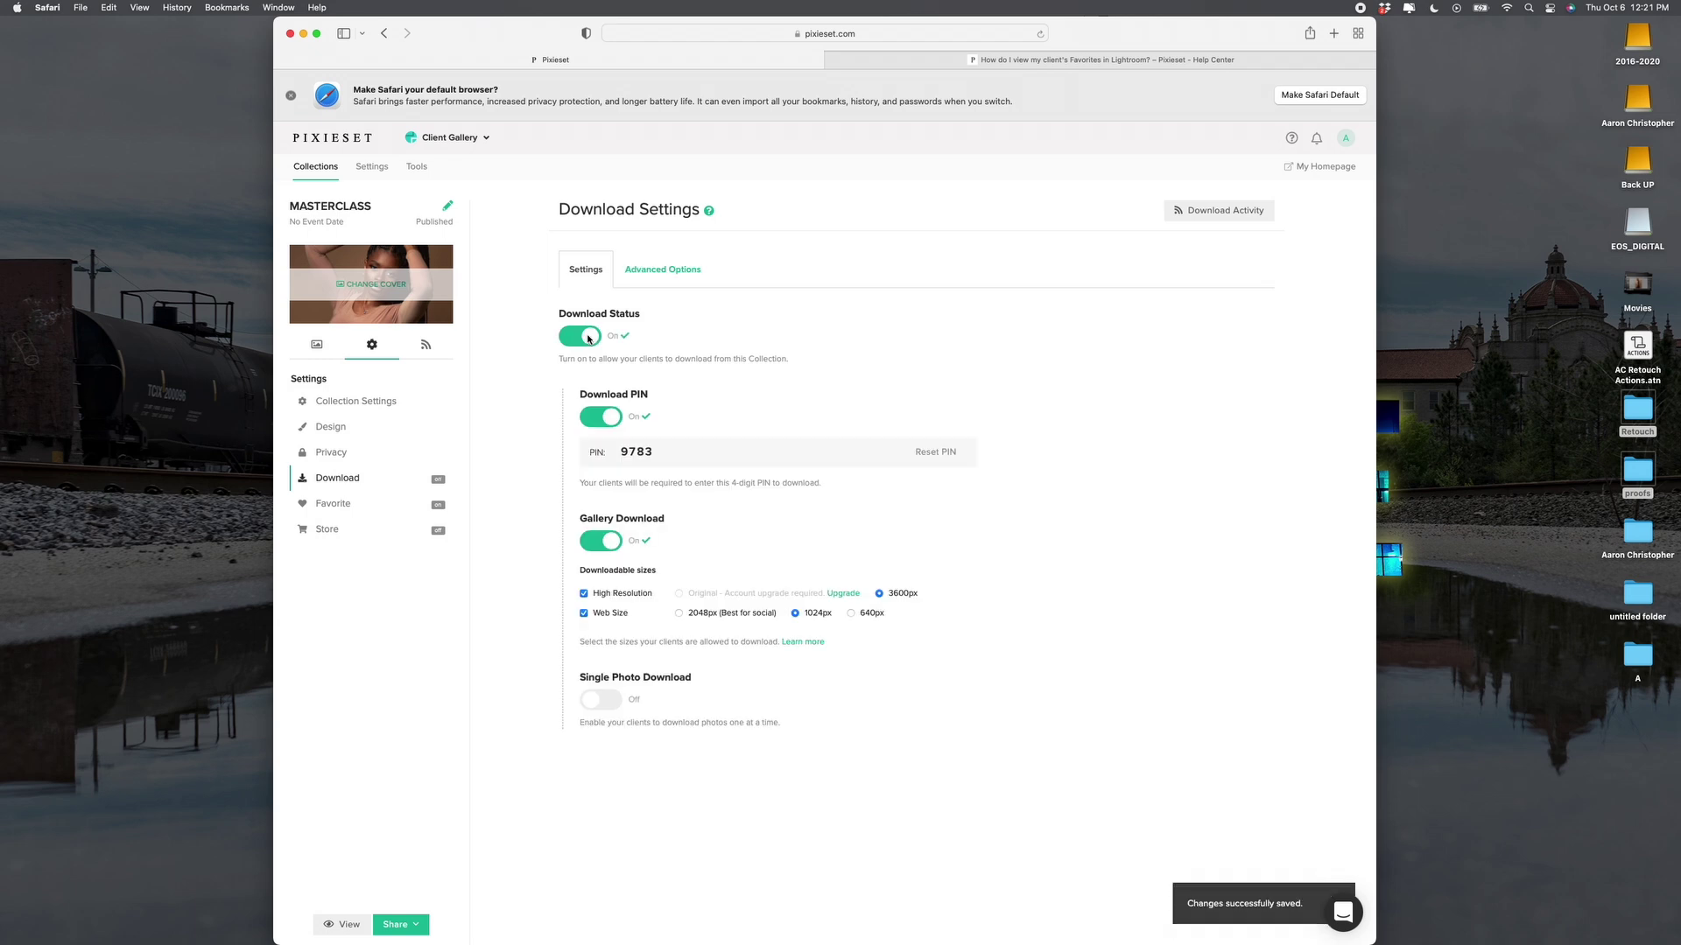
left_click(596, 418)
left_click(731, 557)
left_click(913, 589)
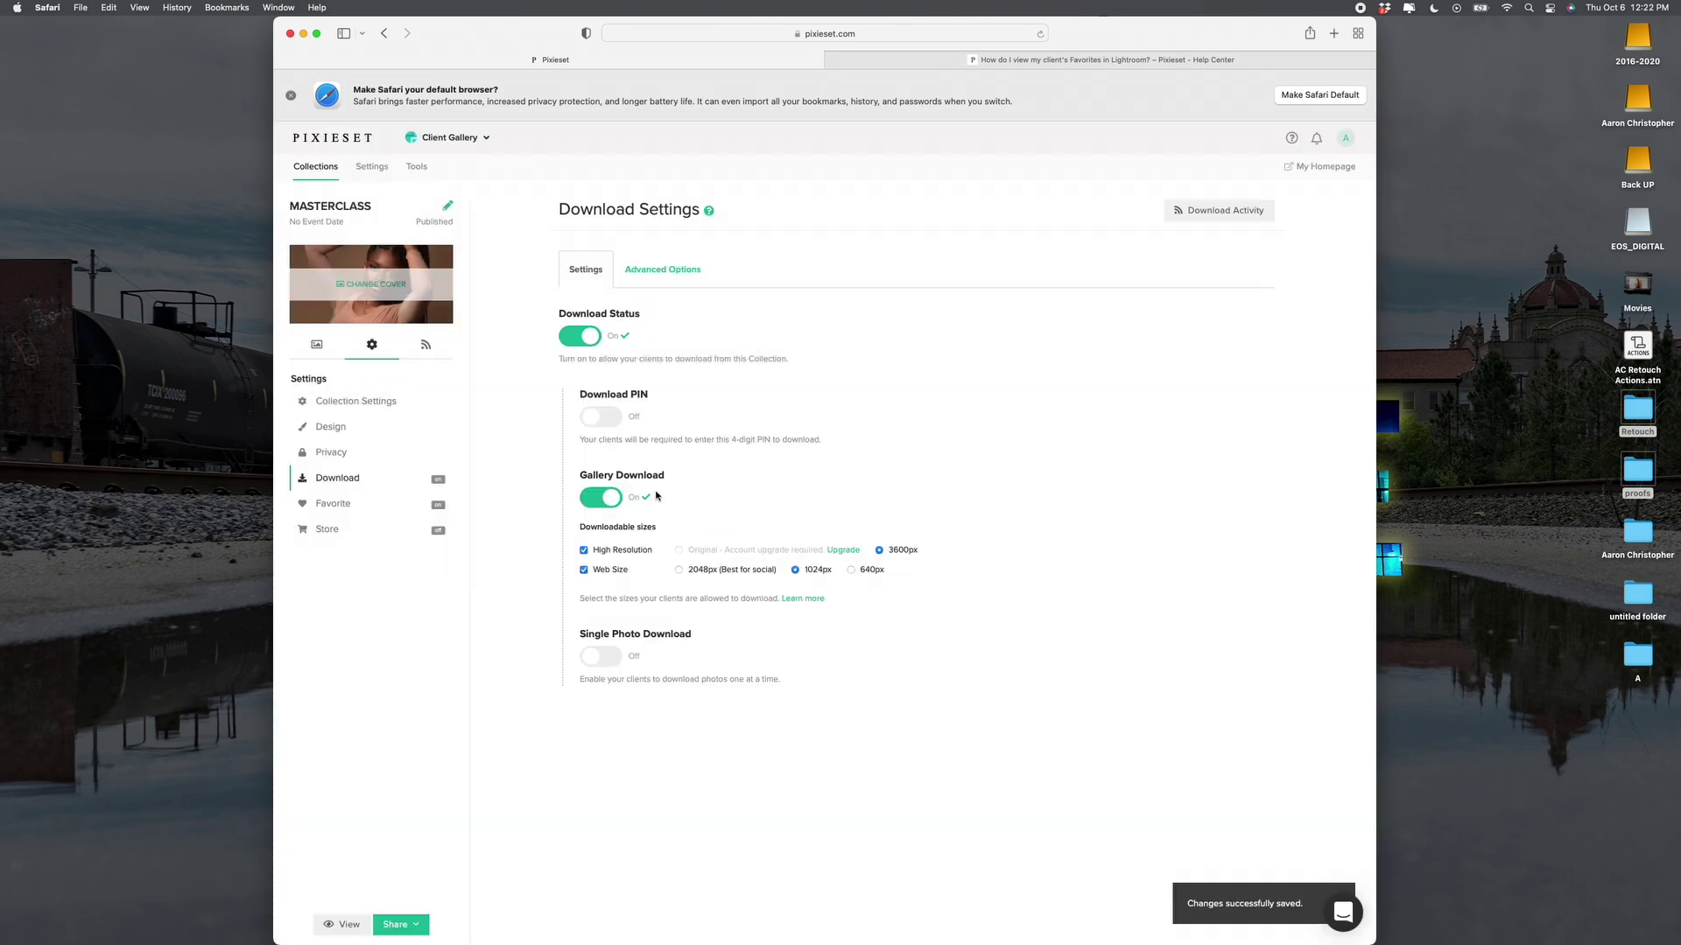
left_click(583, 570)
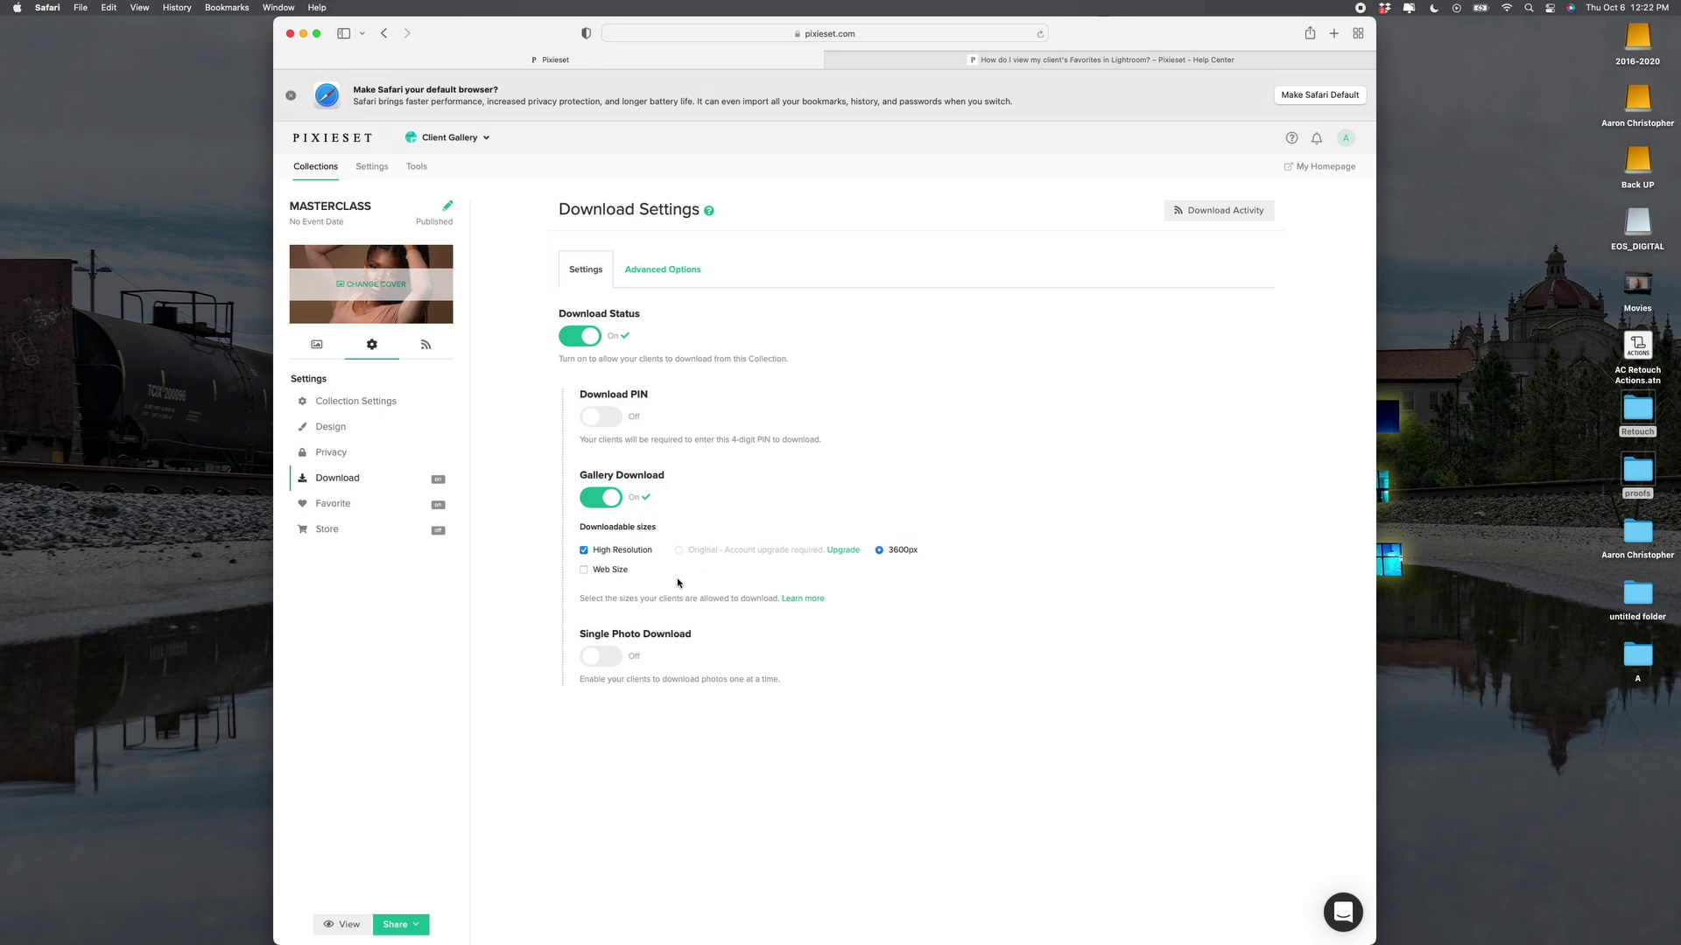
left_click(610, 661)
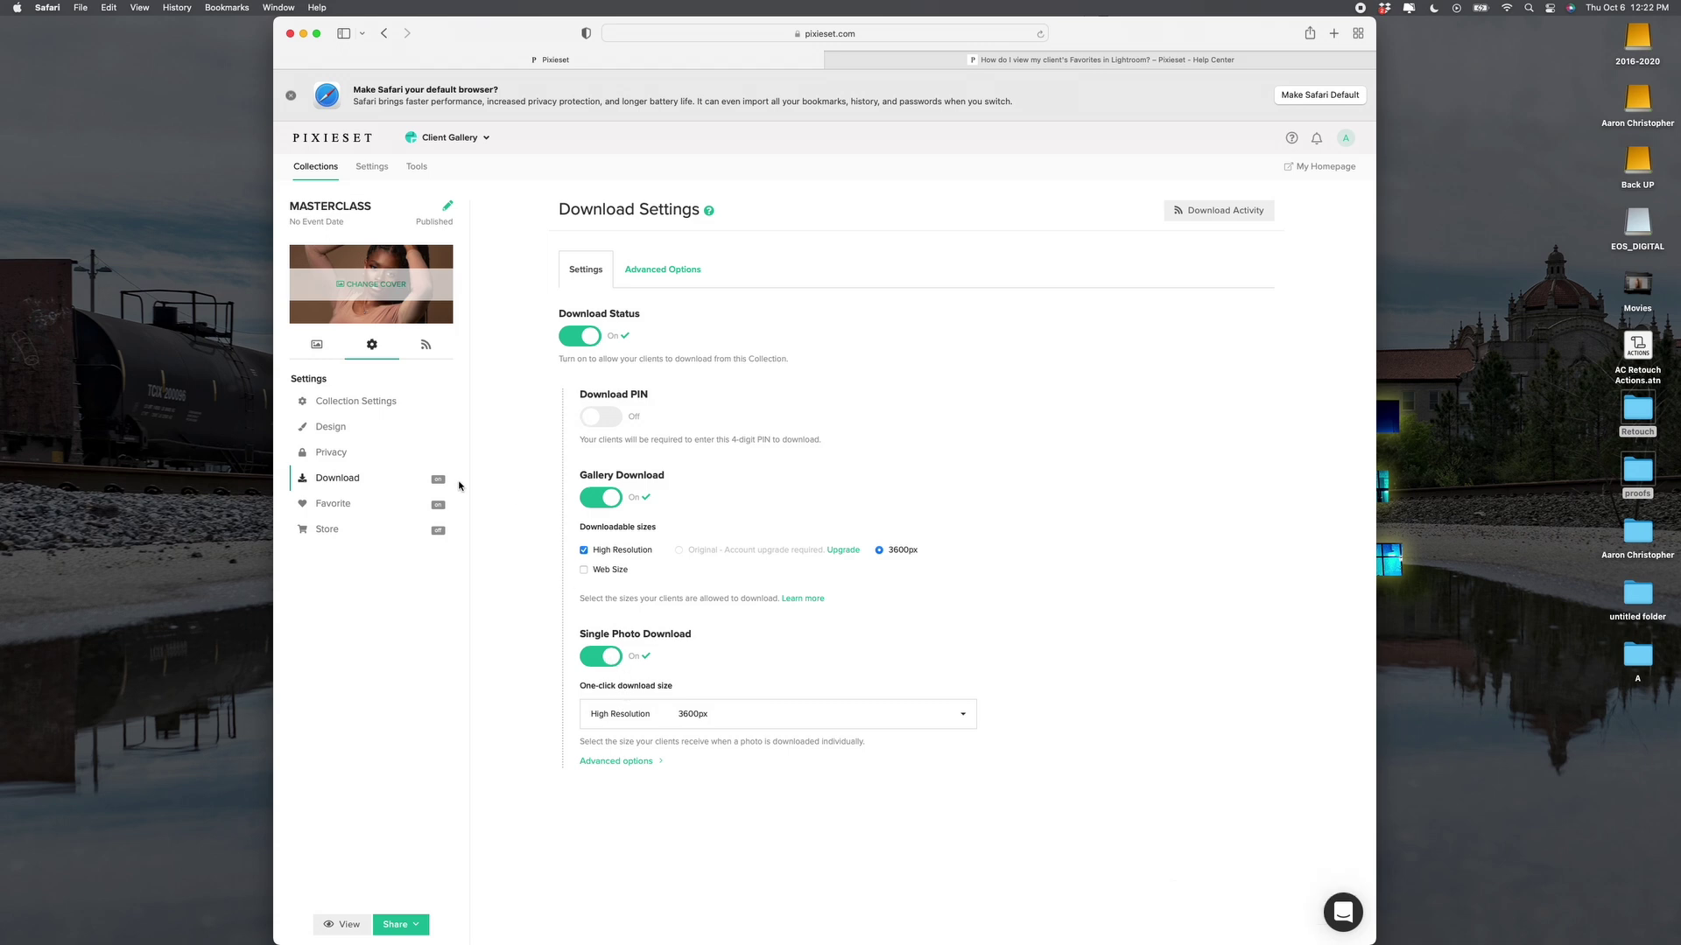
- Check the collection's Store settings and reopen the MASTERCLASS collection's Highlights photos from the collections overview
left_click(327, 531)
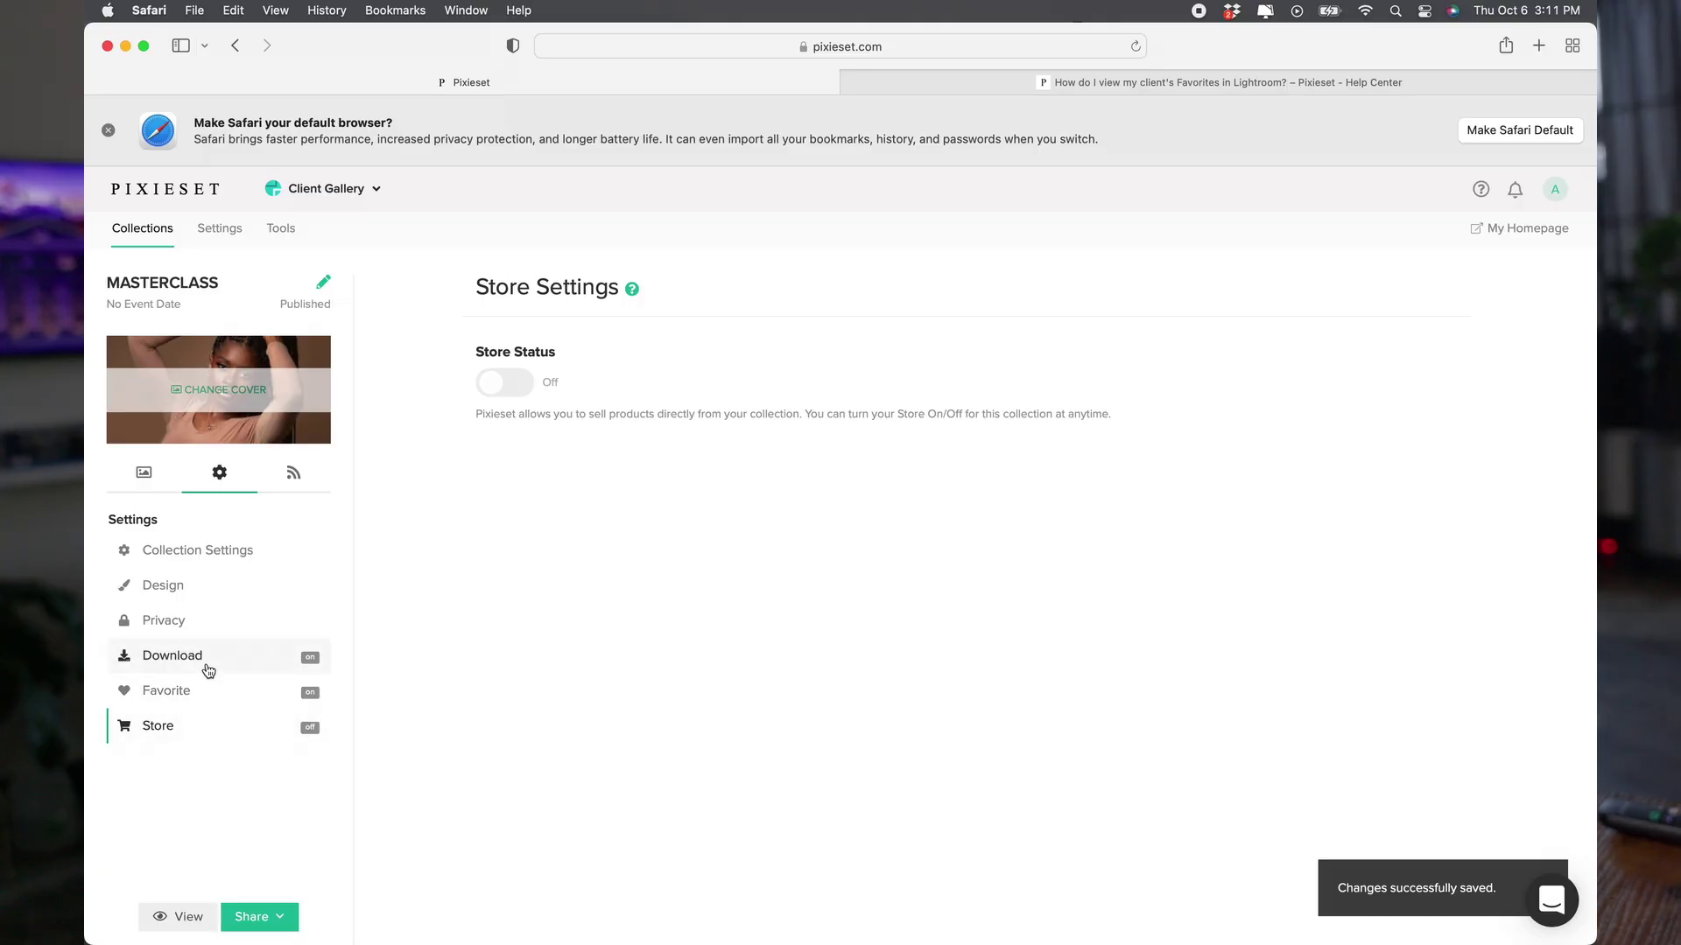
left_click(151, 229)
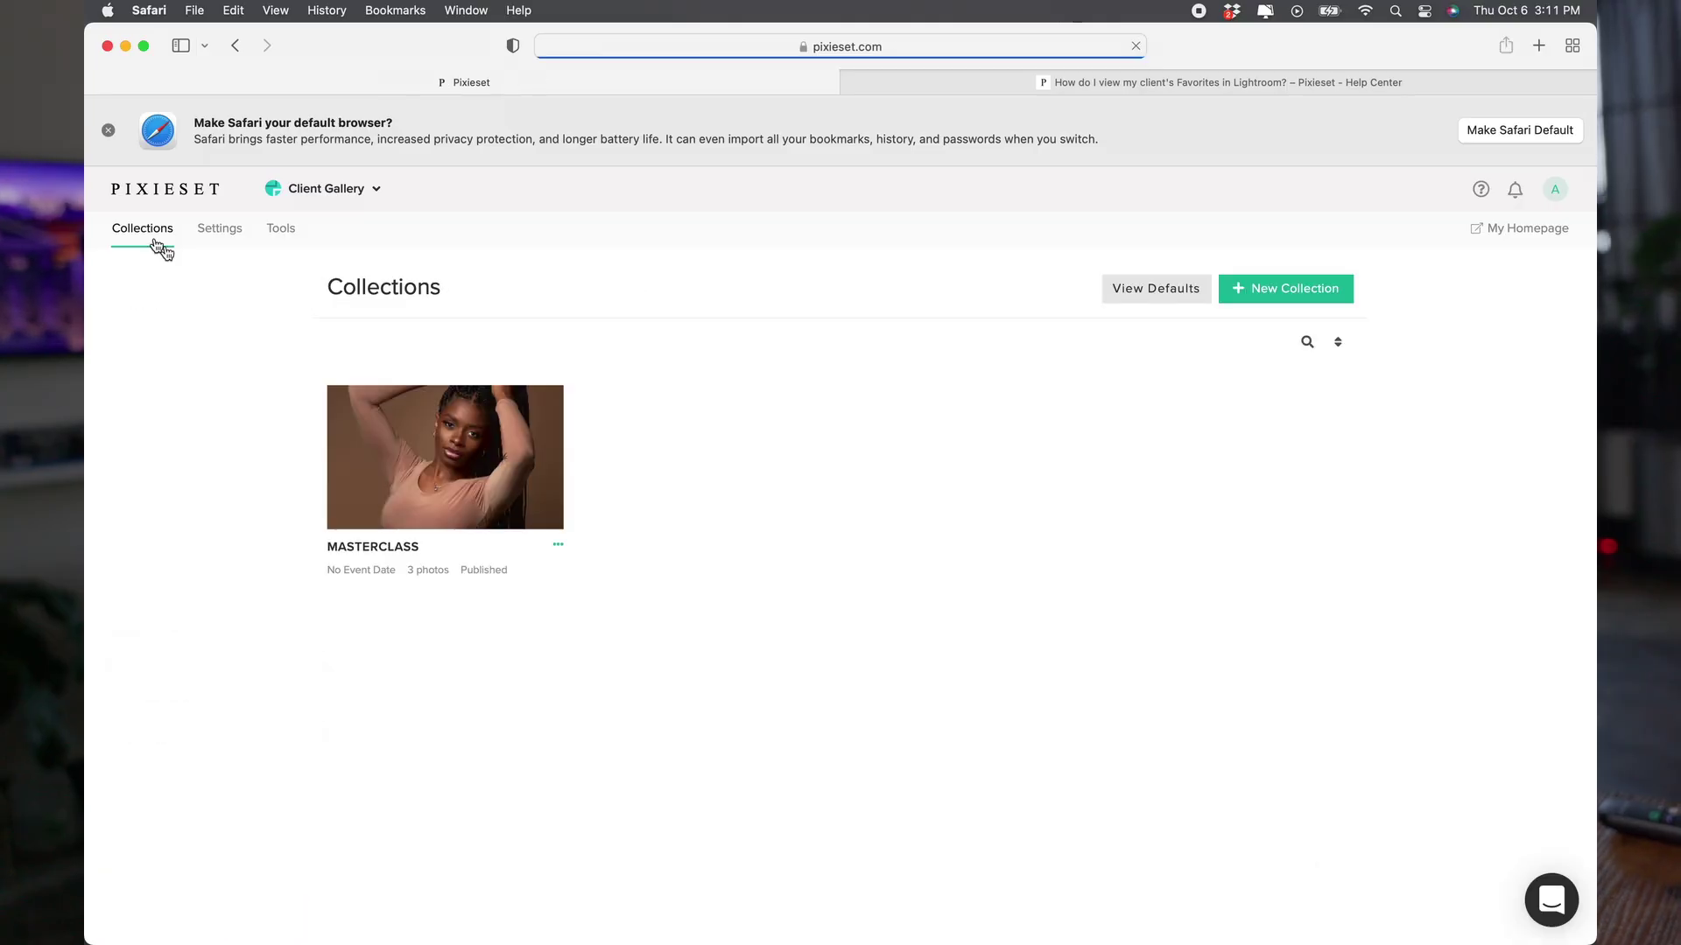
left_click(557, 546)
left_click(449, 405)
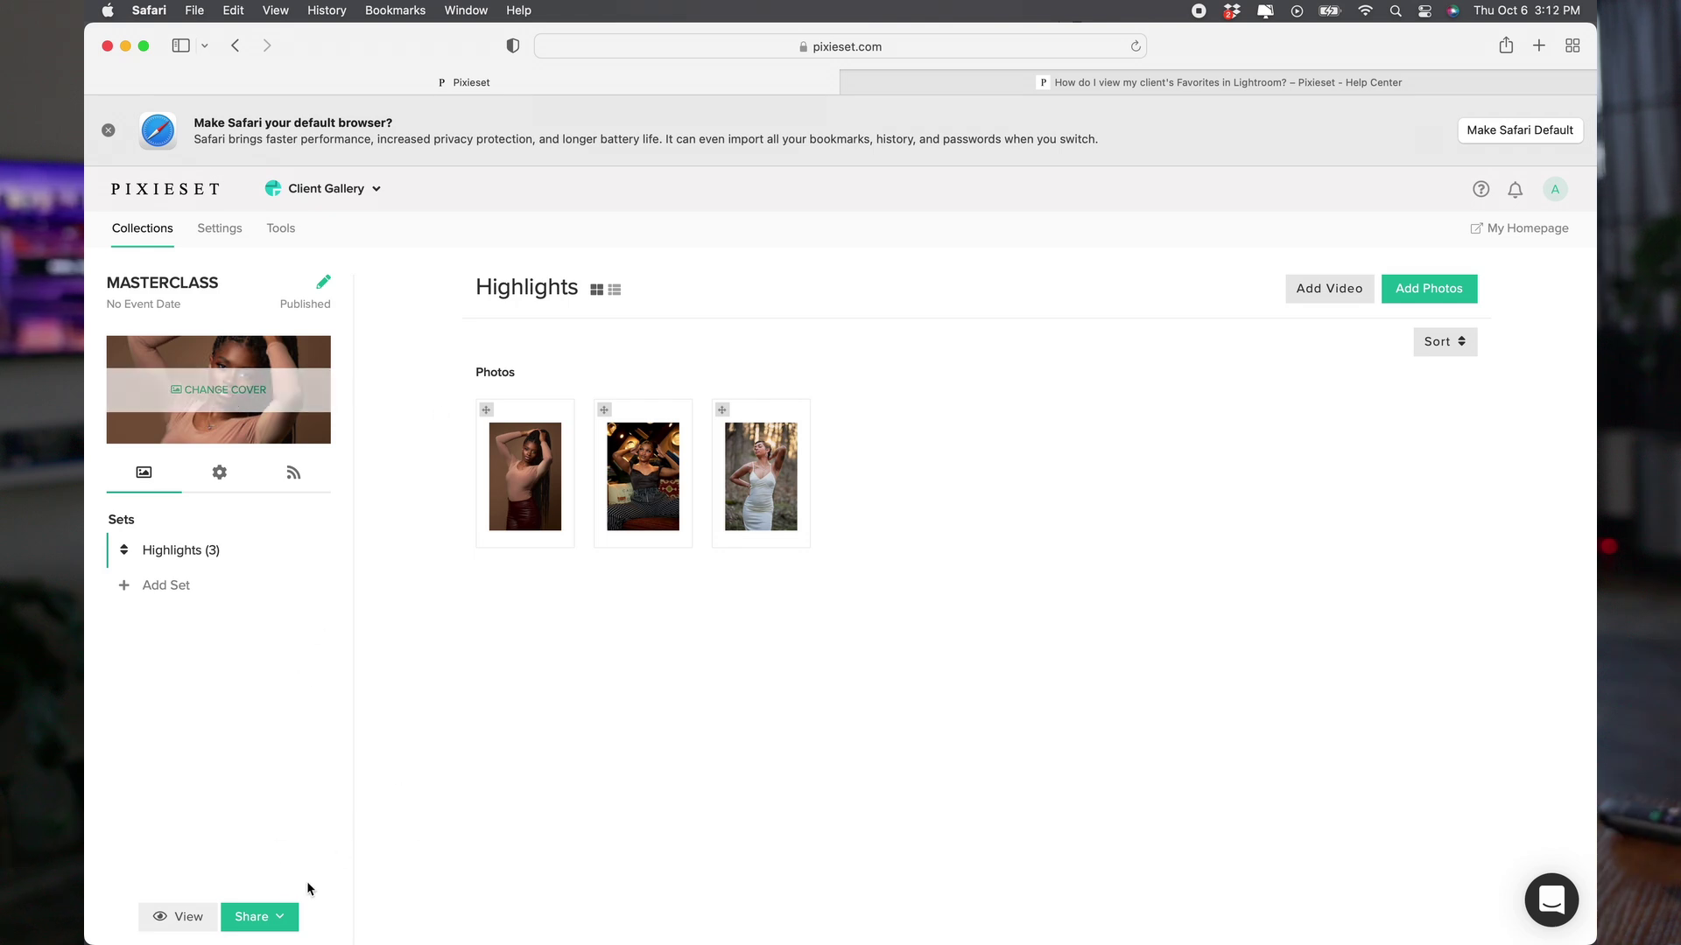
- Open the email sharing form for the MASTERCLASS collection and examine the invite preview
left_click(259, 919)
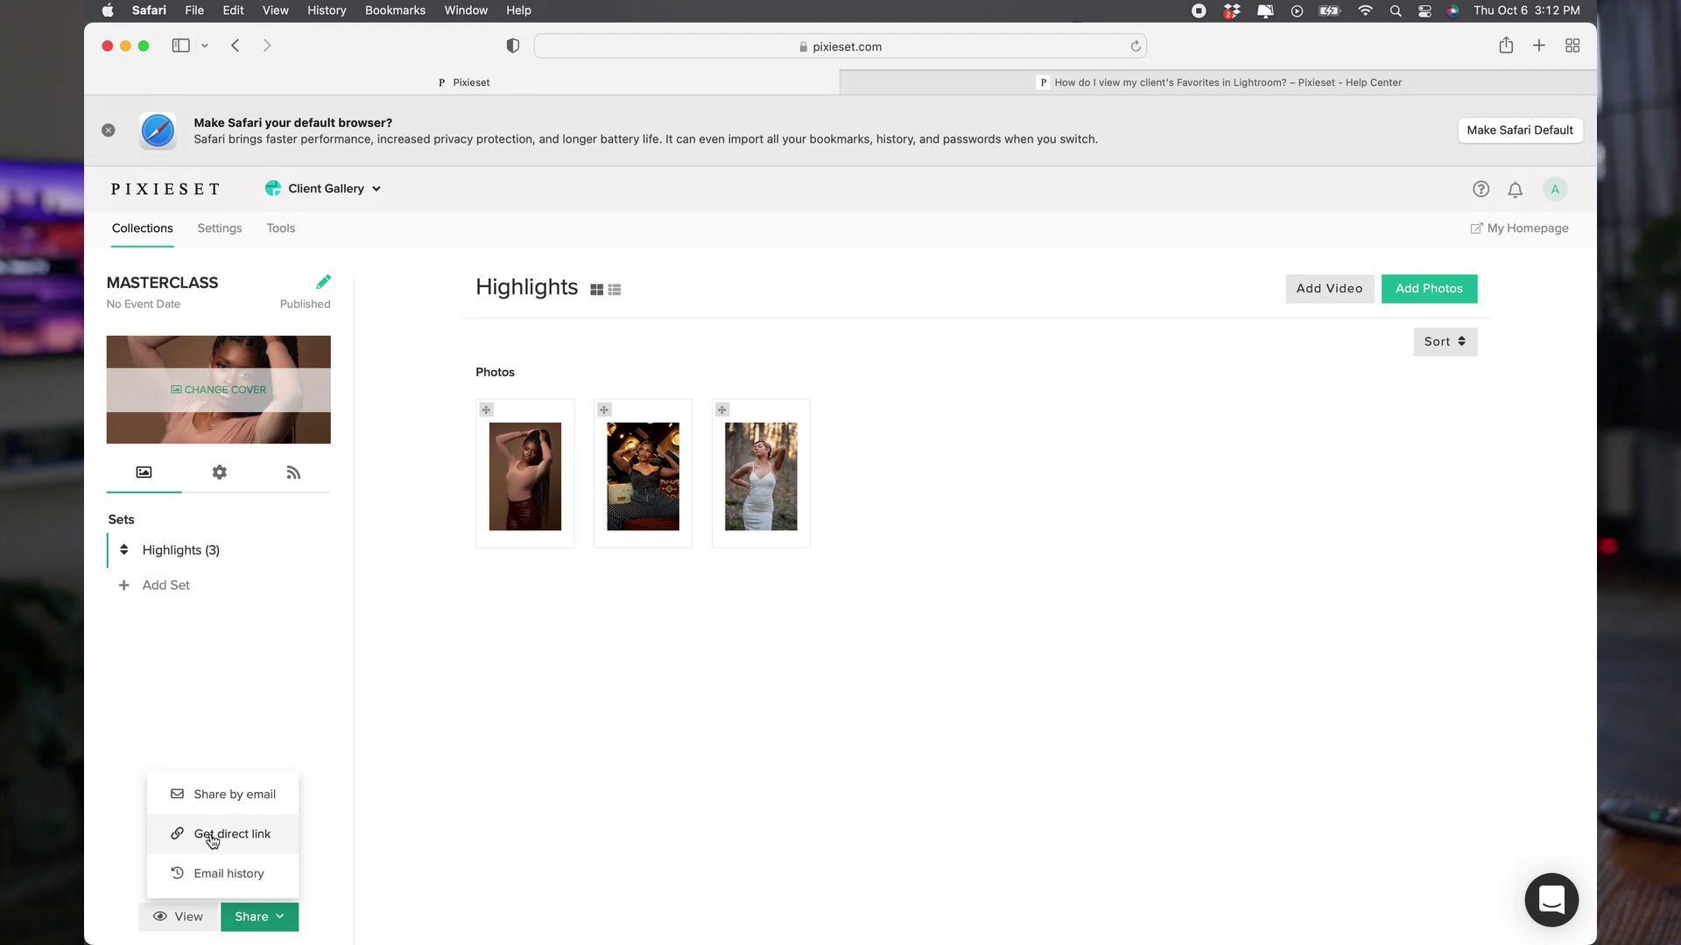
mouse_move(640, 919)
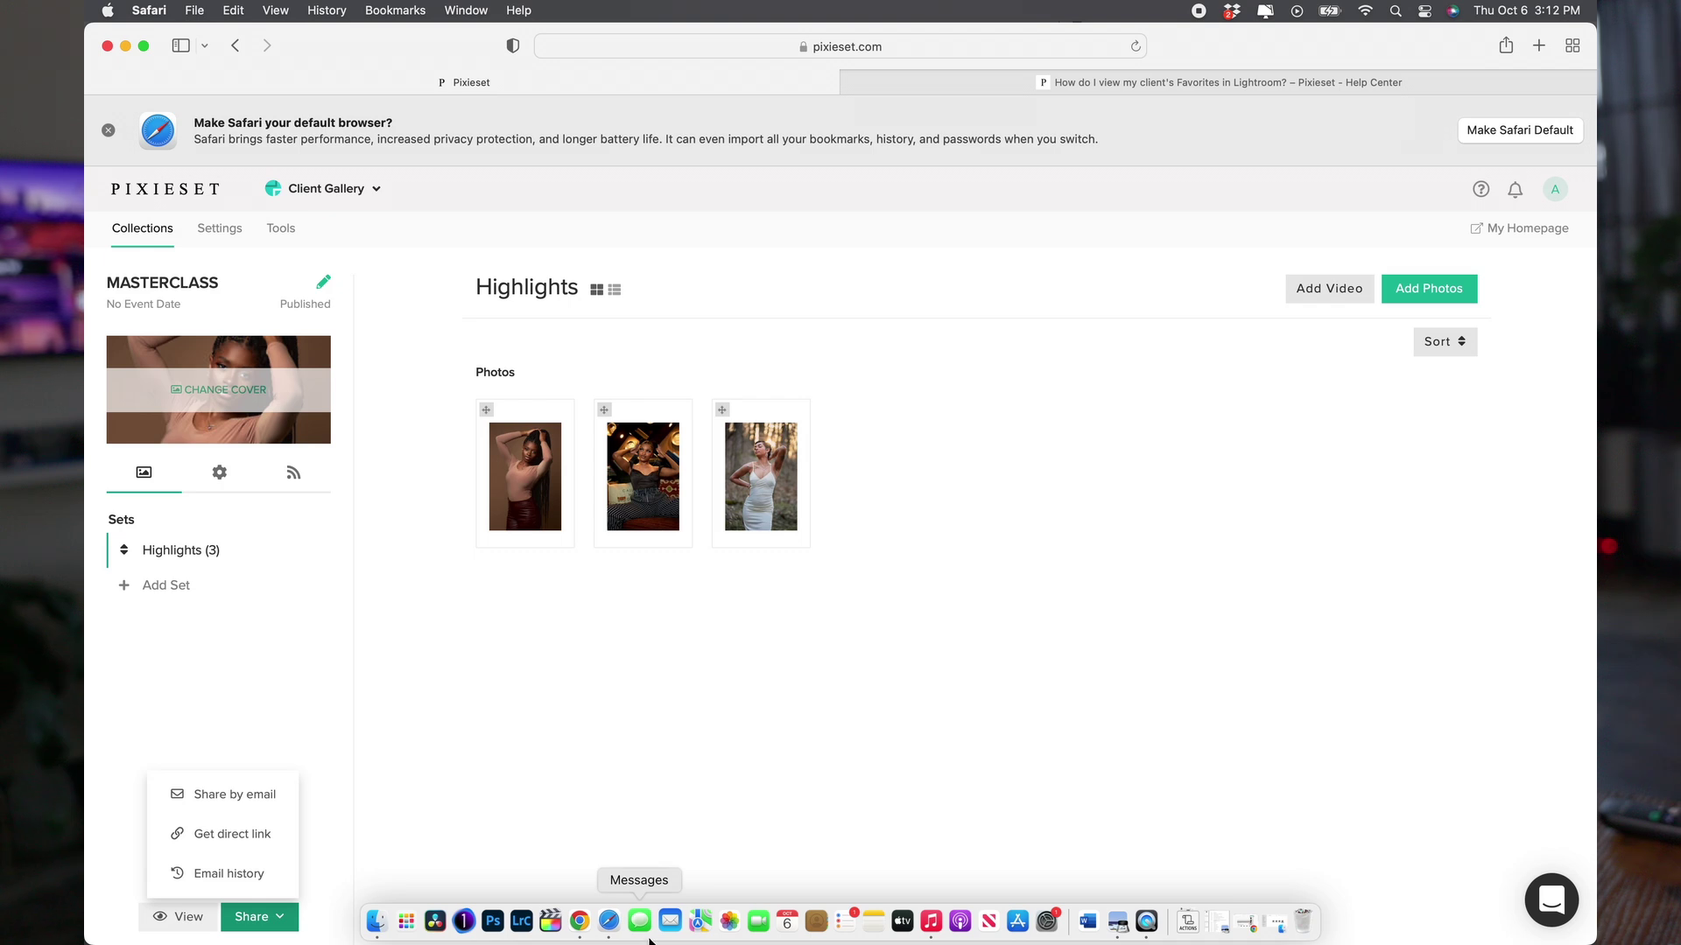
left_click(254, 796)
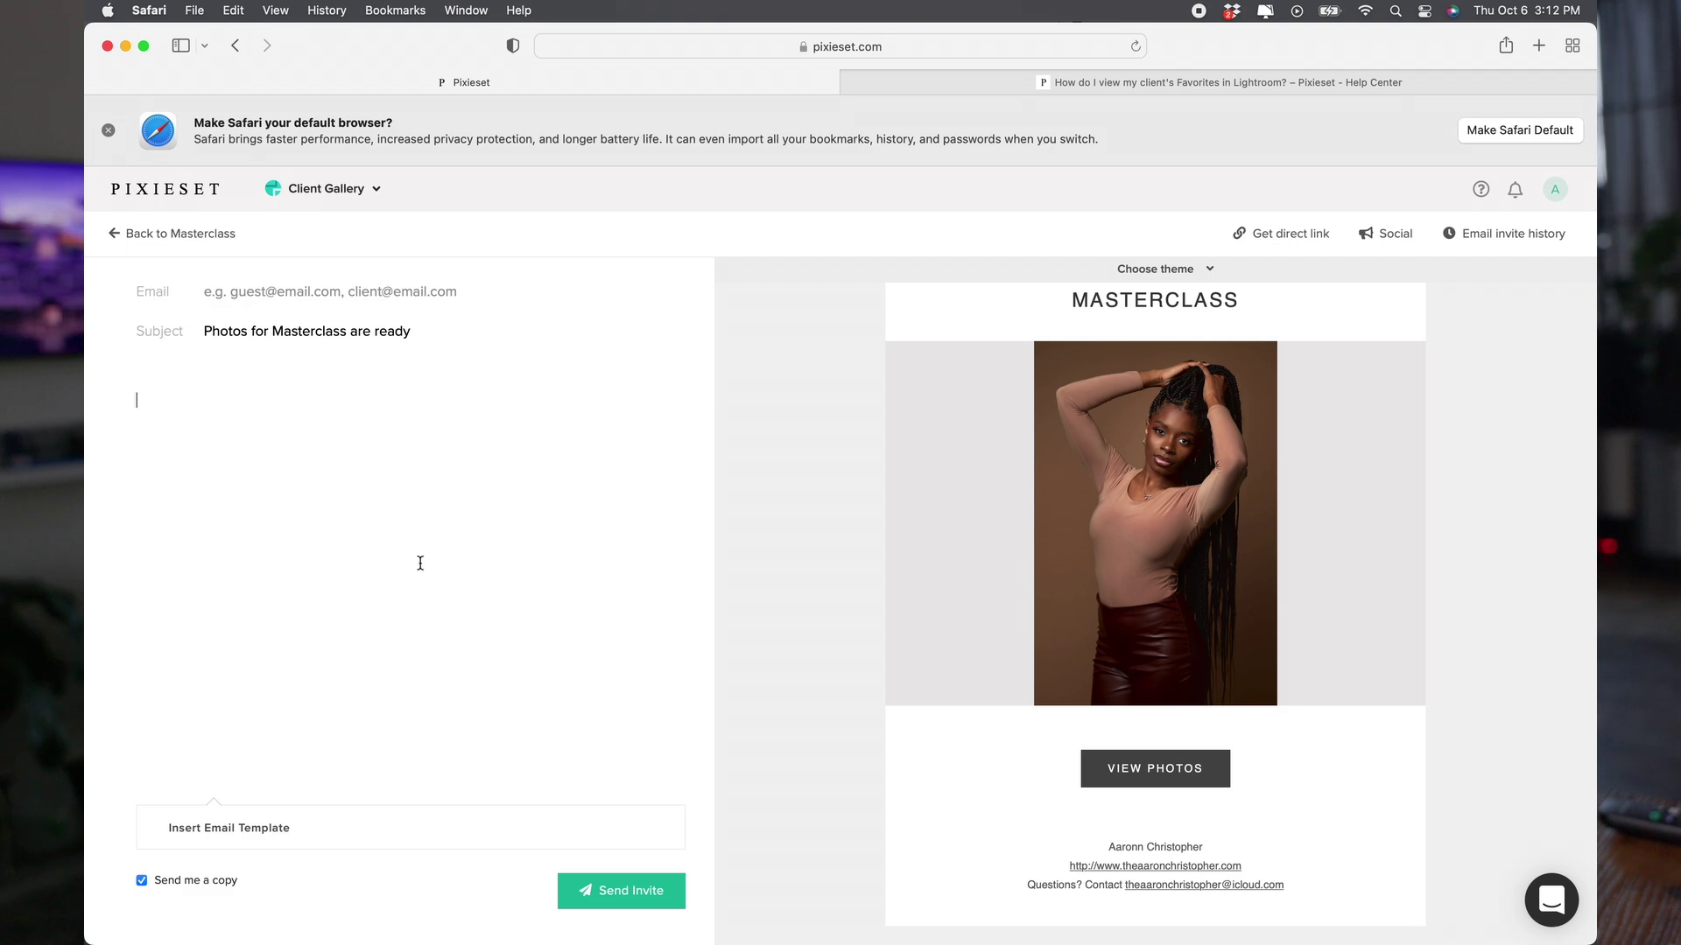
scroll(1081, 540, "up", 1)
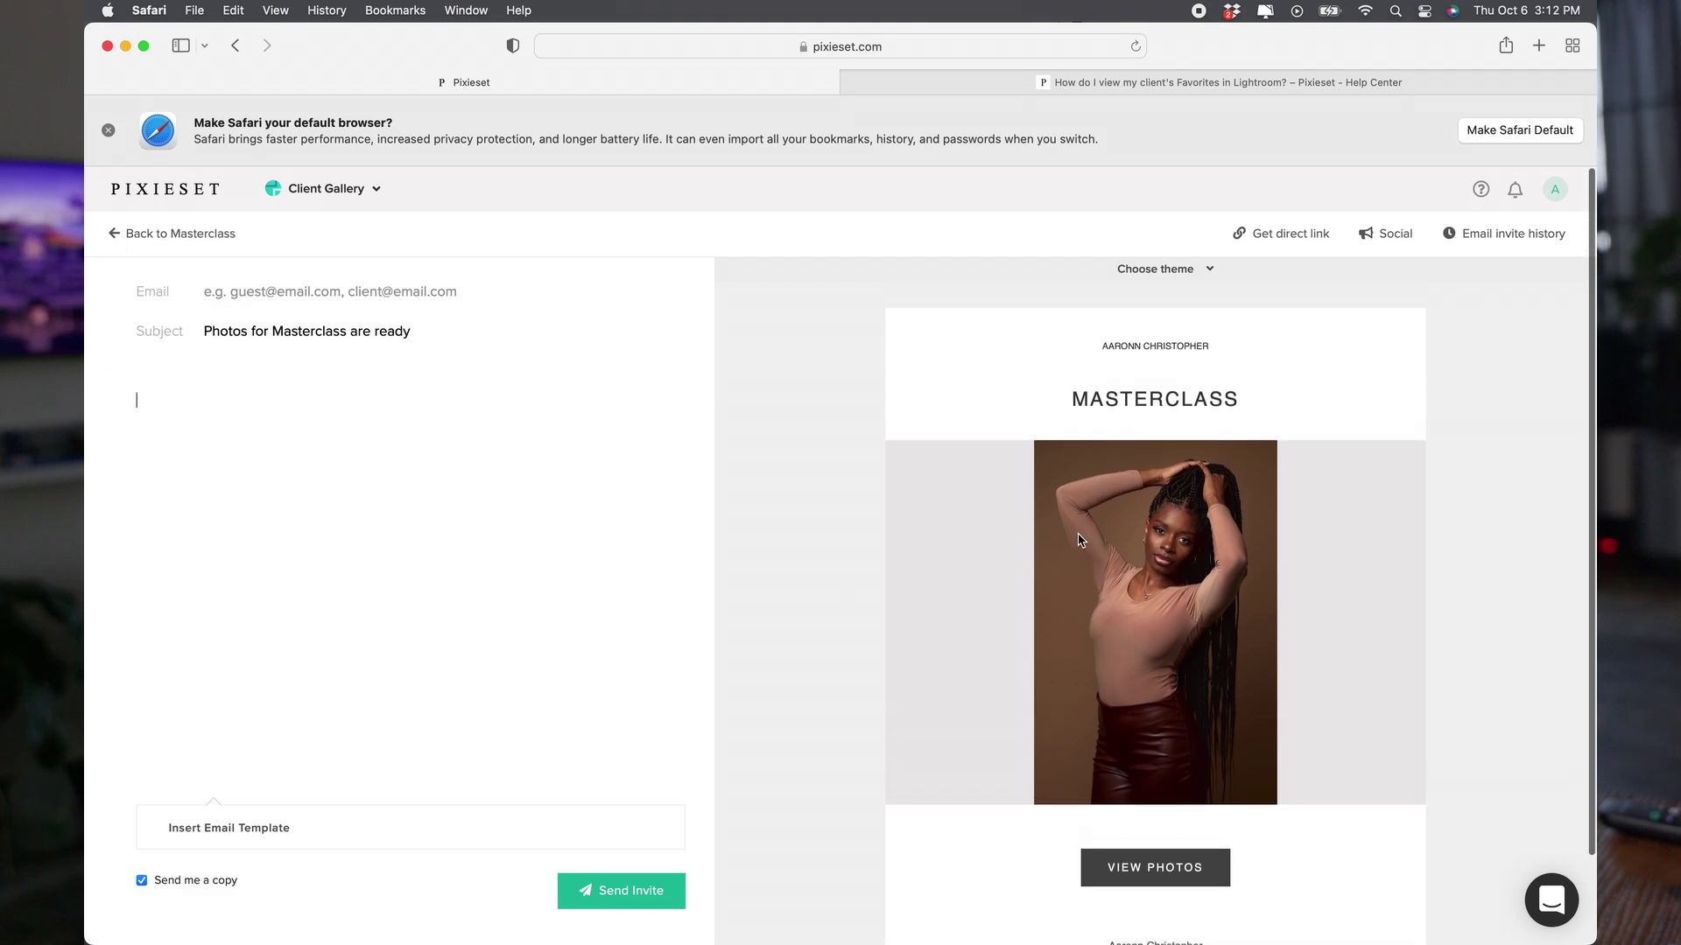
scroll(1078, 540, "down", 3)
scroll(1078, 540, "up", 3)
scroll(1079, 540, "down", 3)
scroll(1078, 540, "up", 3)
scroll(1079, 540, "down", 3)
scroll(1079, 540, "up", 3)
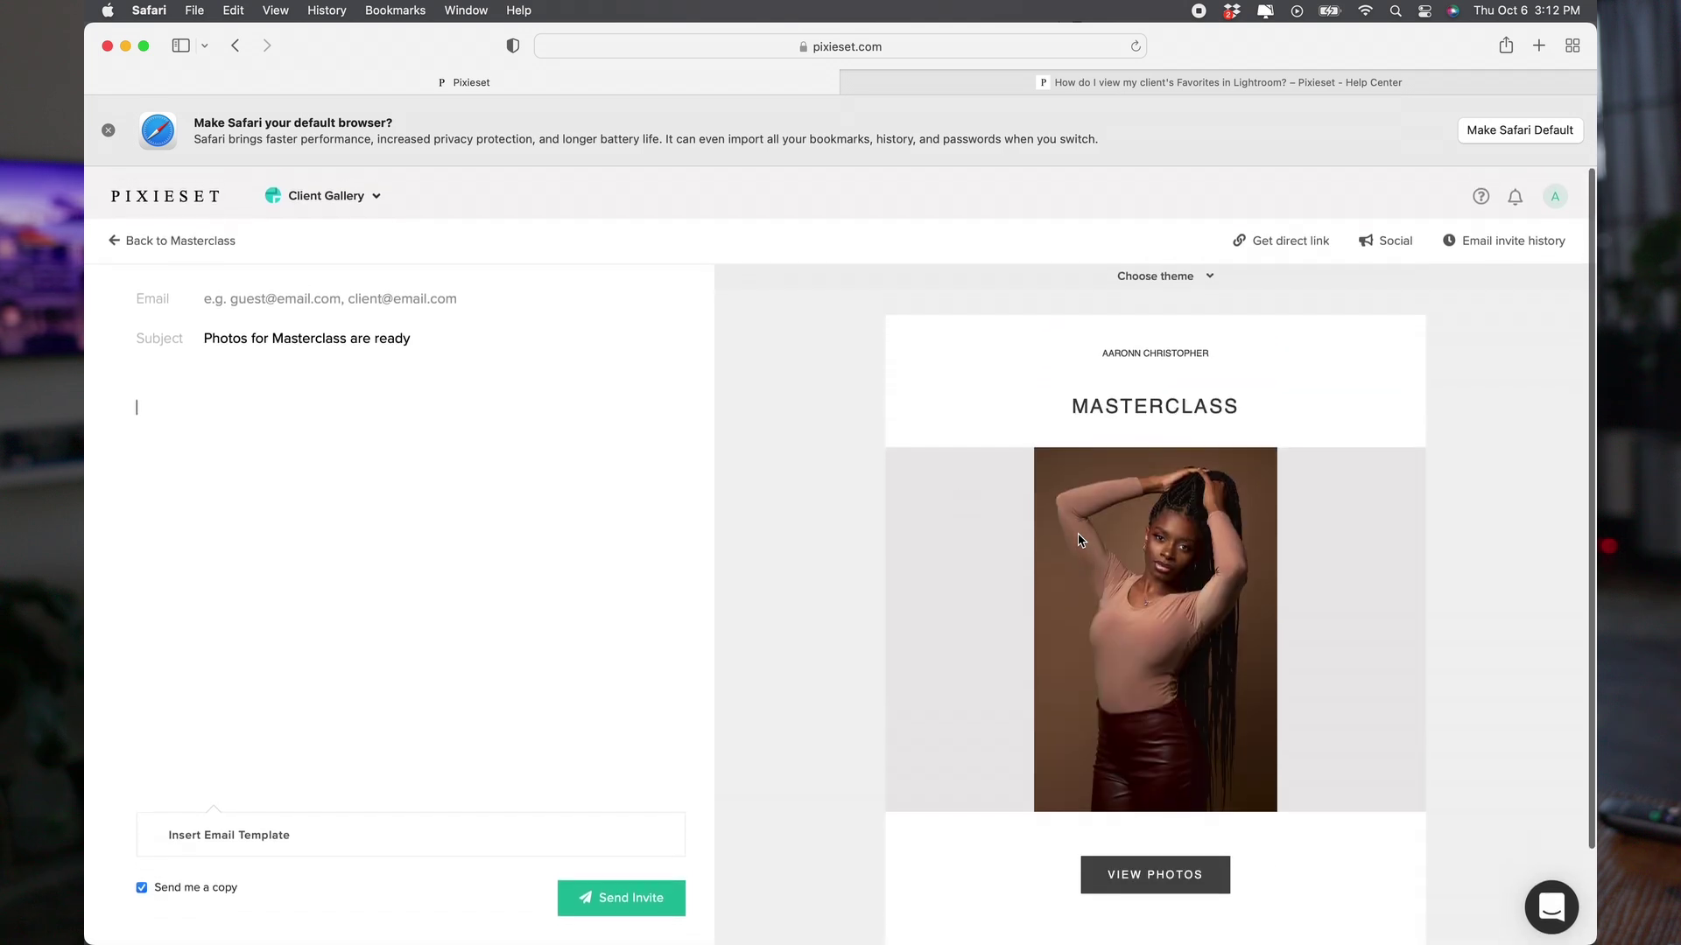